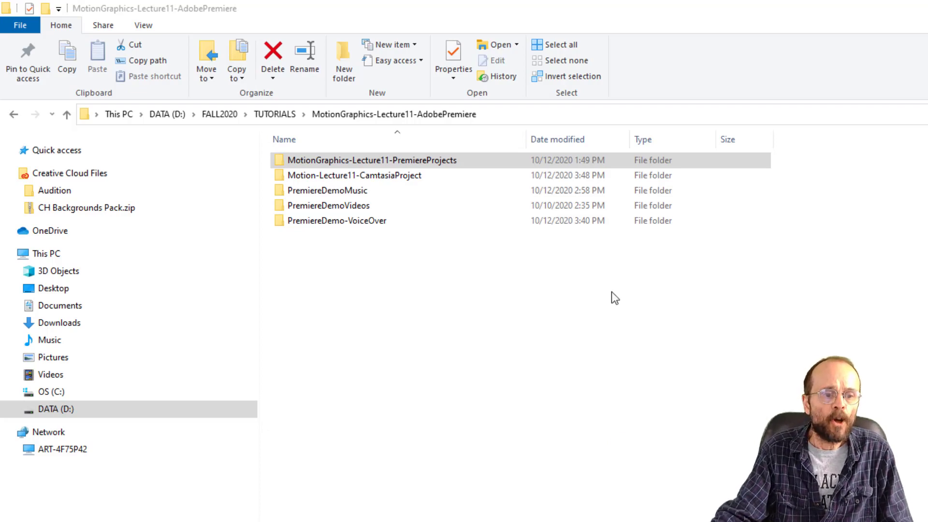
- Browse from the DATA (D:) drive through FALL2020 and TUTORIALS into the MotionGraphics-Lecture11-AdobePremiere folder
click(167, 116)
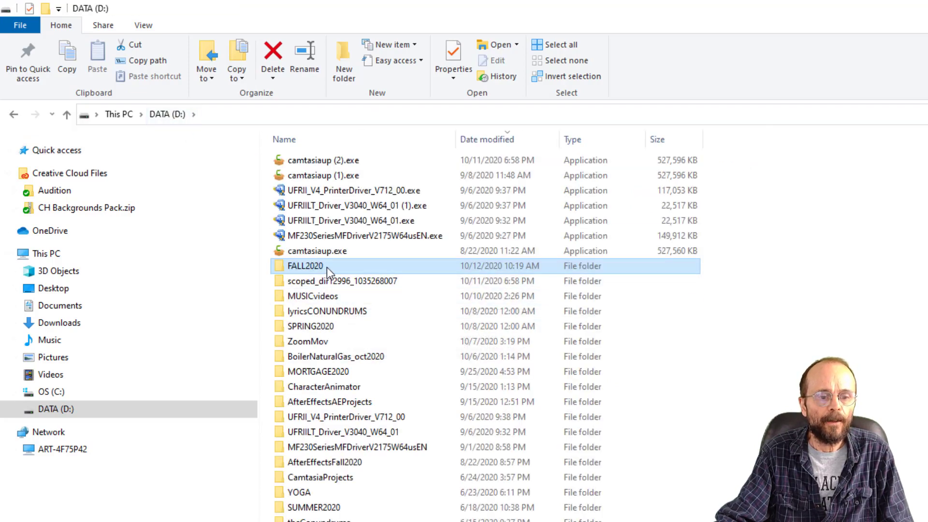
double_click(326, 267)
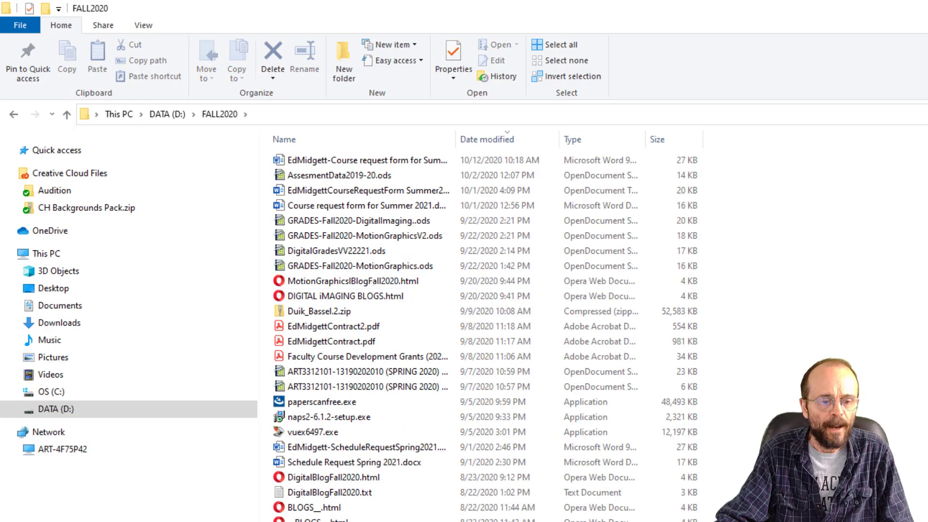
double_click(338, 521)
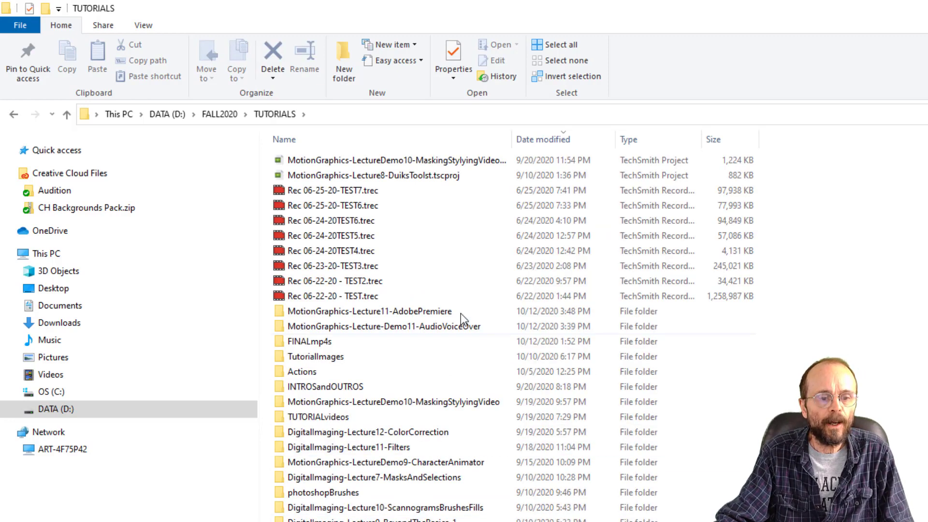
double_click(398, 312)
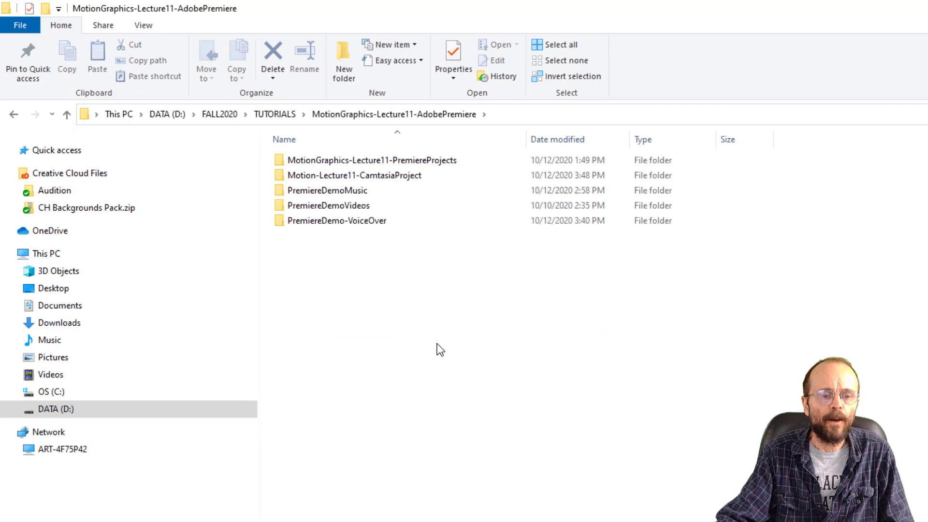
- Play part of the Raven.aif voice-over from the PremiereDemo-VoiceOver folder, skipping ahead and pausing it, and close the media player
click(358, 226)
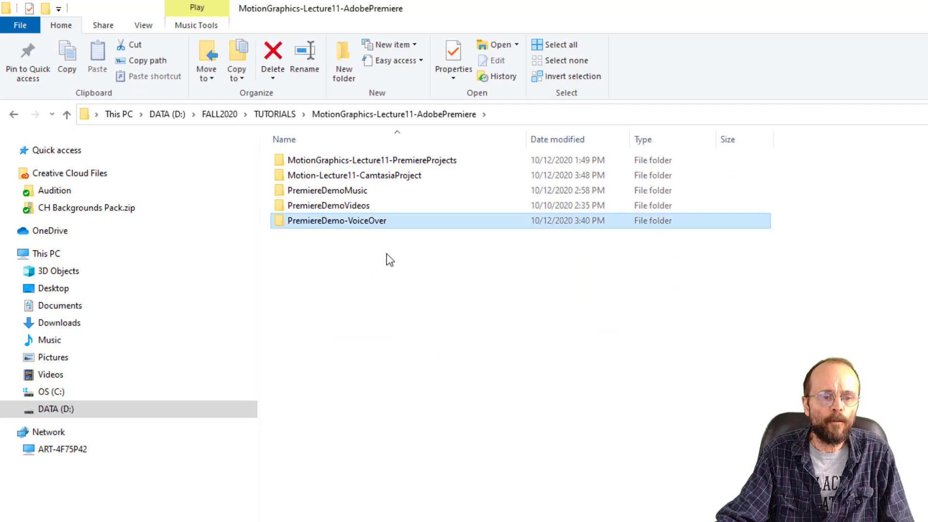
double_click(280, 222)
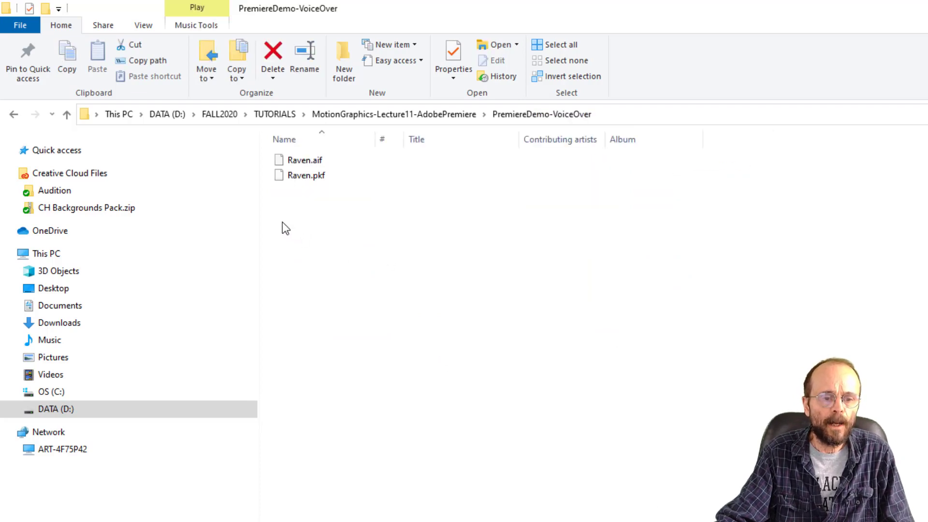
click(283, 161)
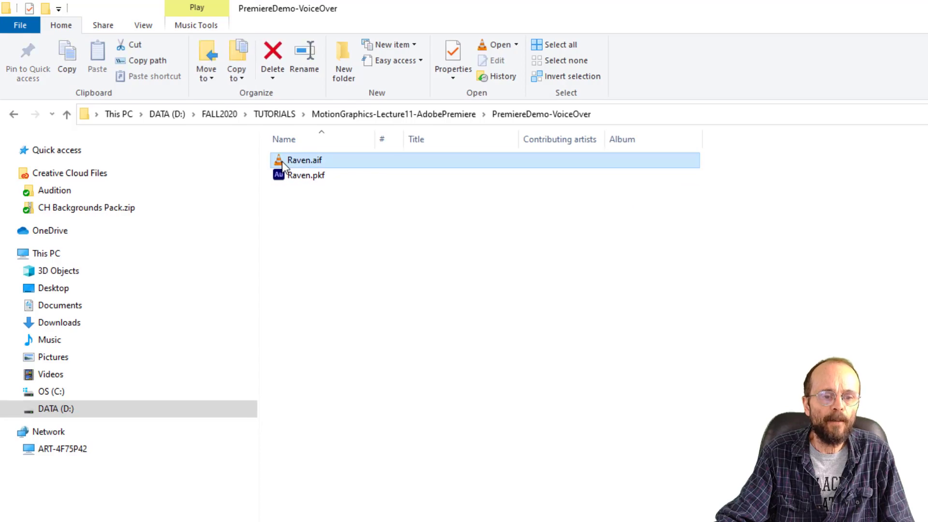
double_click(282, 161)
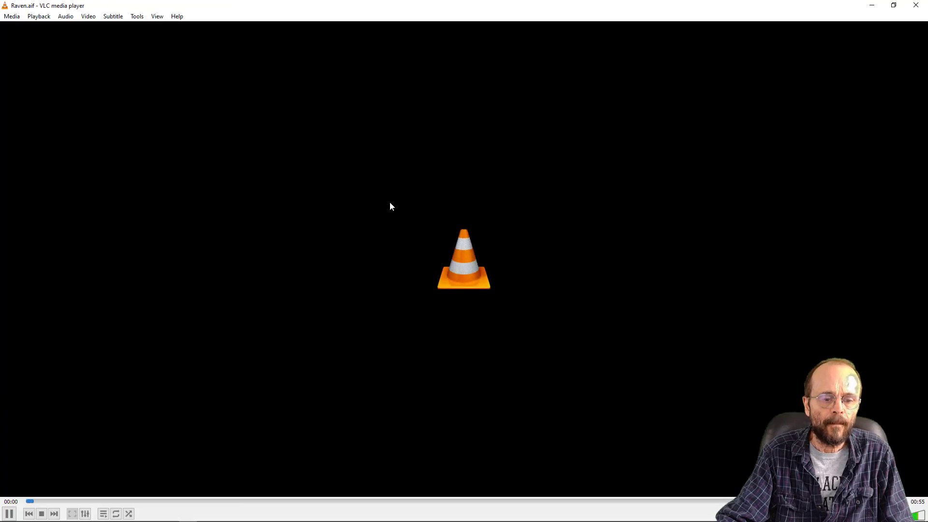
click(225, 500)
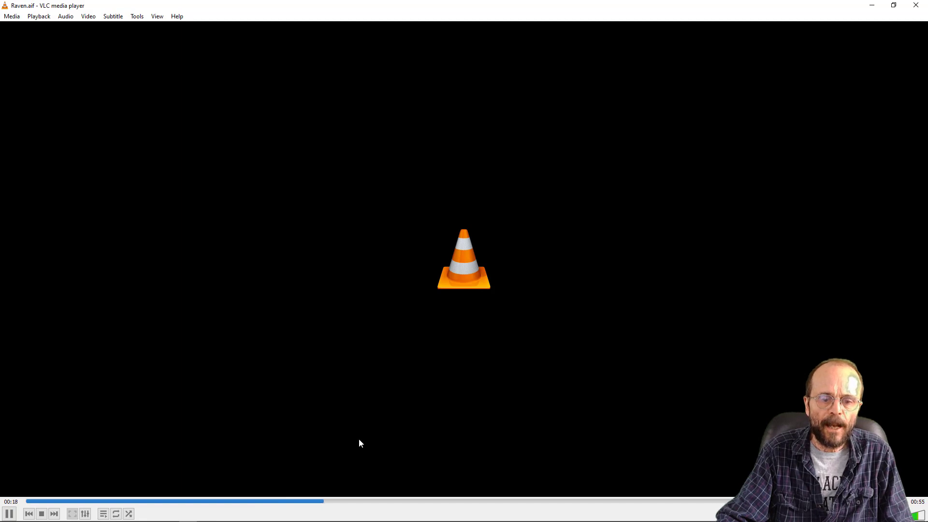
mouse_move(44, 521)
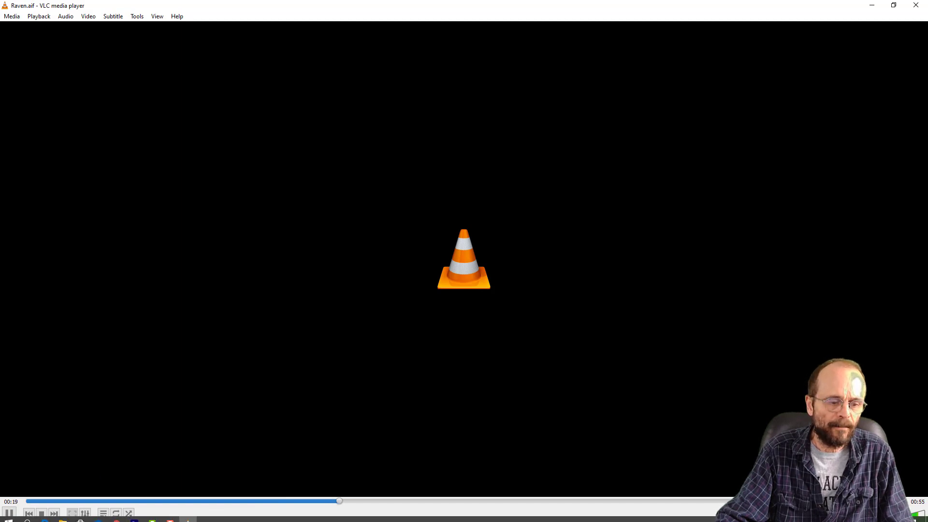
click(10, 513)
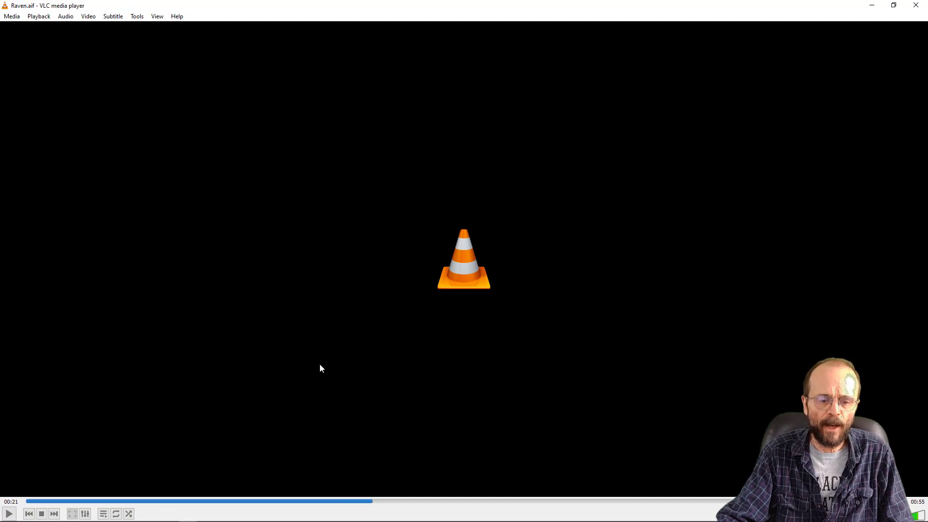
click(915, 5)
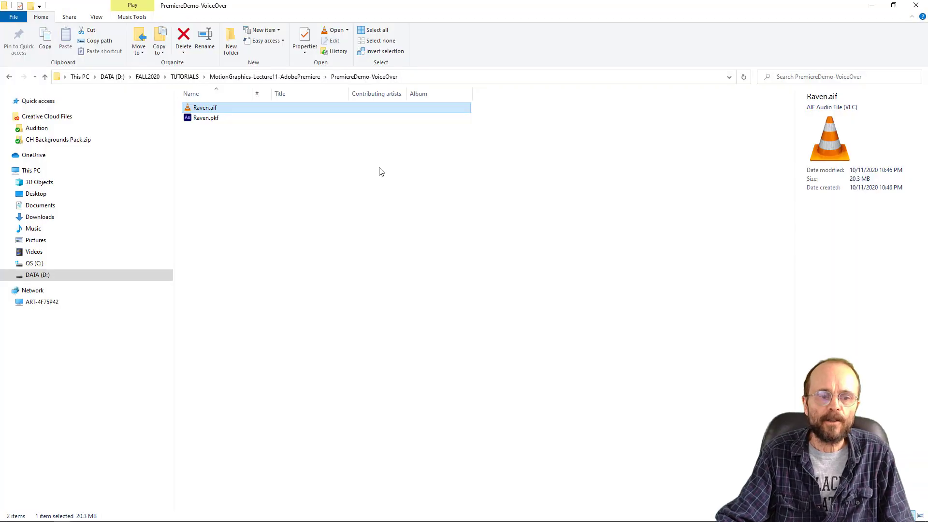
click(366, 172)
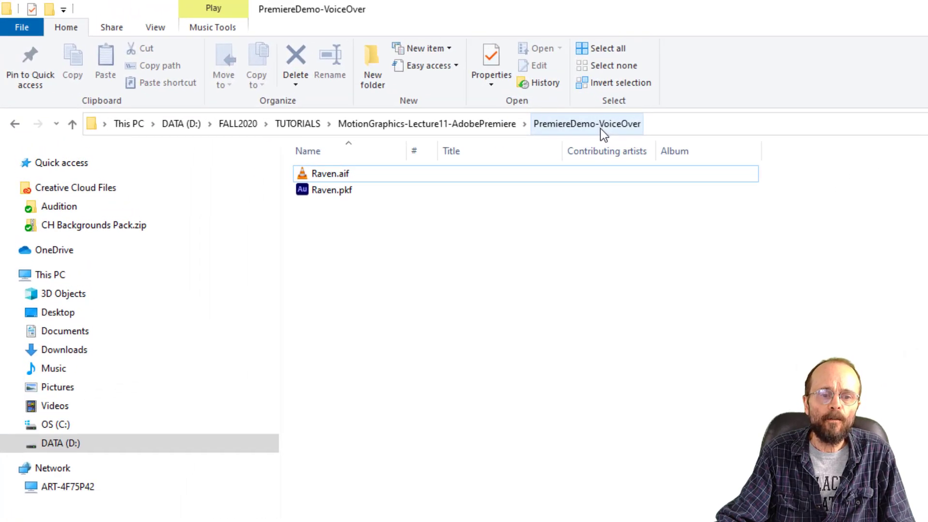
- Return to the MotionGraphics-Lecture11-AdobePremiere folder and open Assets-PremiereDemo inside PremiereDemoVideos
click(460, 126)
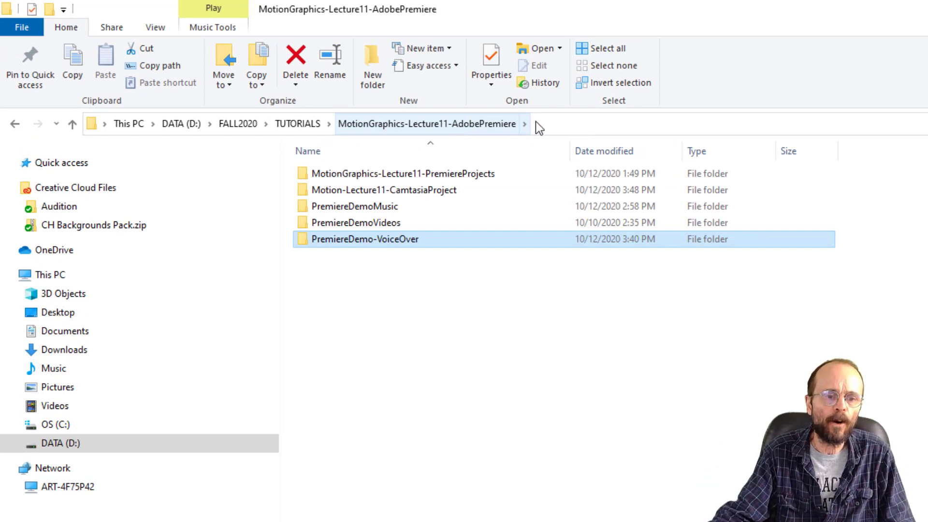
click(393, 222)
double_click(334, 220)
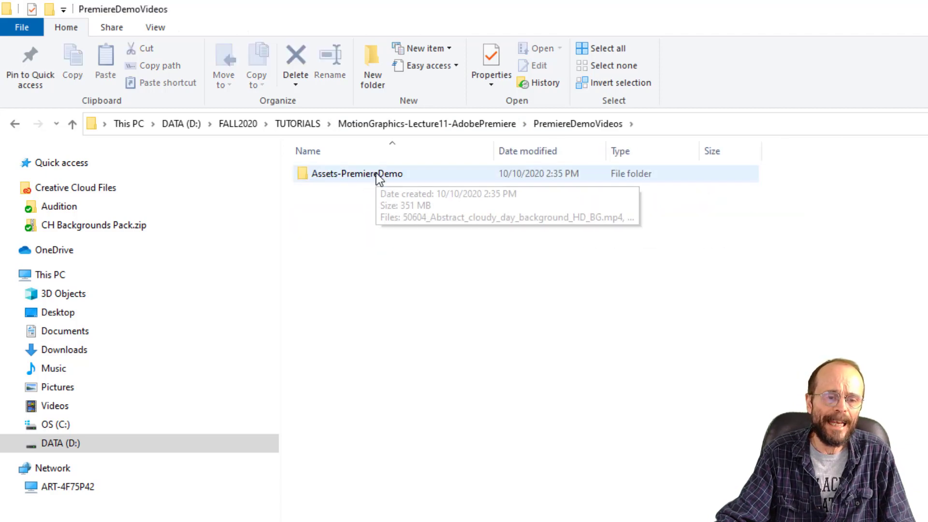
double_click(376, 174)
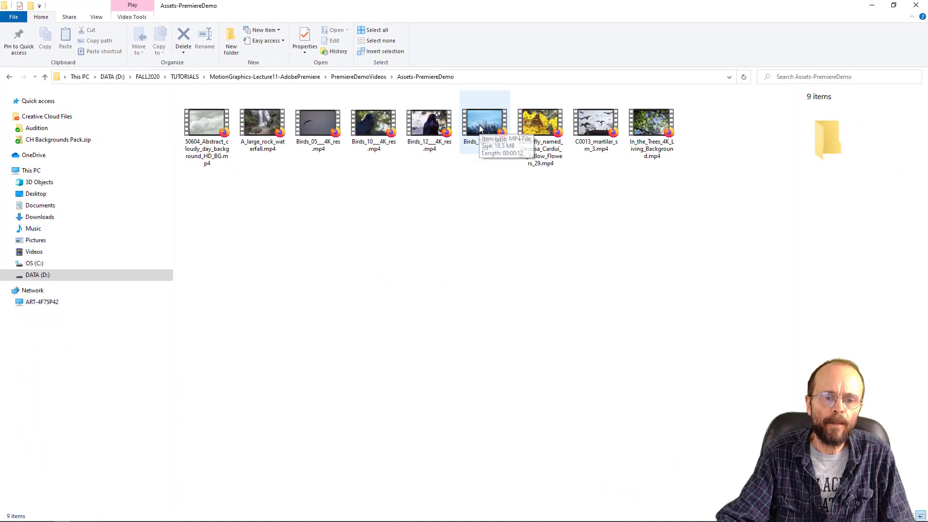
- Preview the Birds_12___4K_res.mp4 clip, dismissing the default browser prompt, and close it
click(441, 125)
double_click(438, 127)
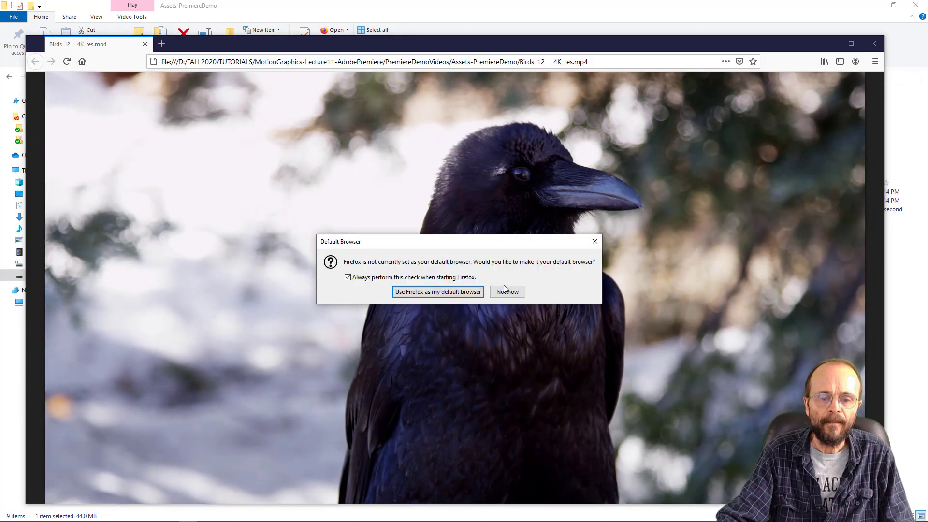
click(594, 241)
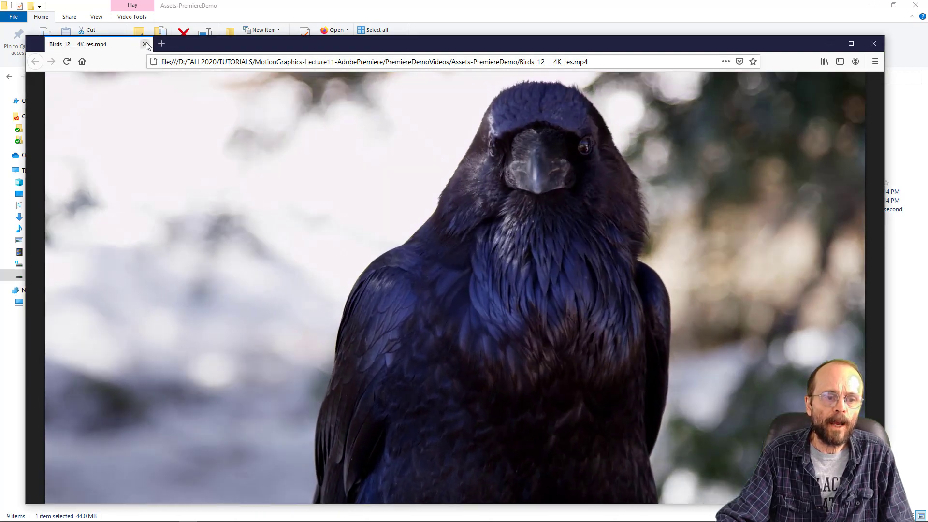
click(145, 45)
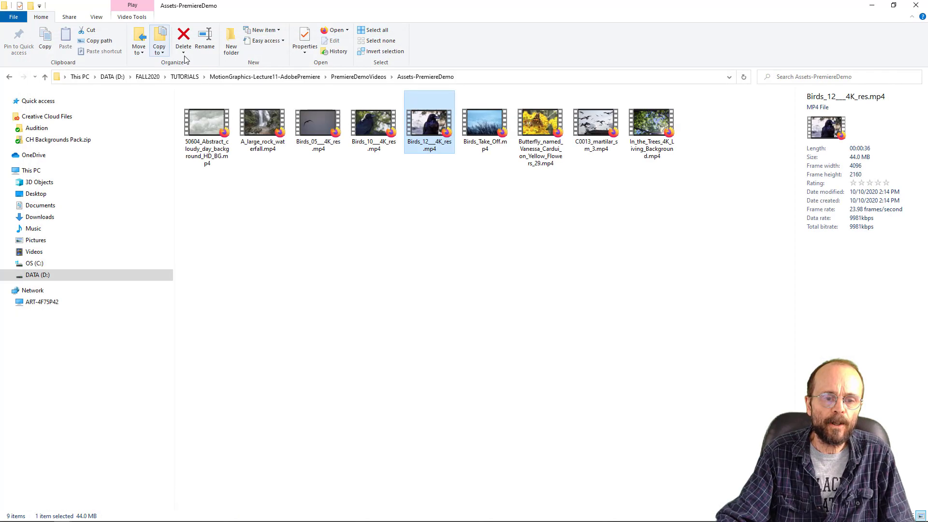
- Preview the Butterfly_named_Vanessa_Cardui_on_Yellow_Flowers_29.mp4 clip, close it and clear the file selection
double_click(541, 125)
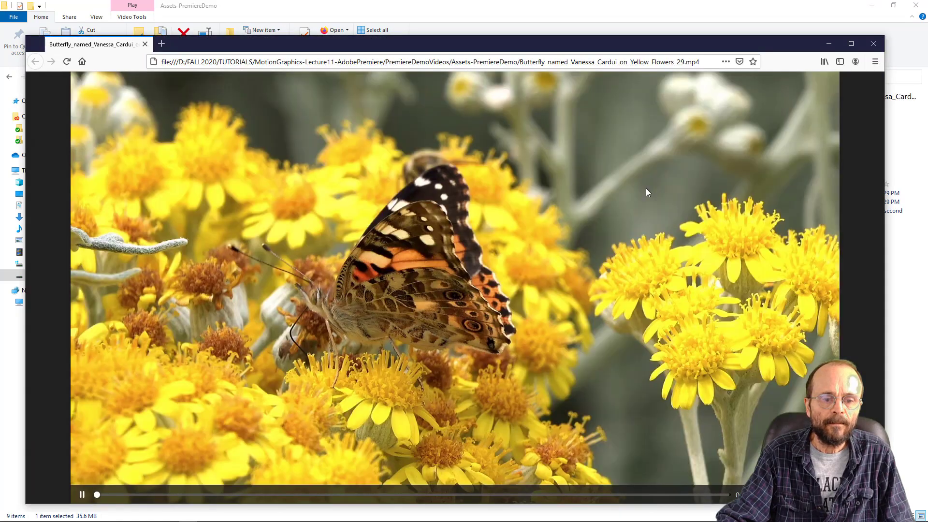
click(595, 241)
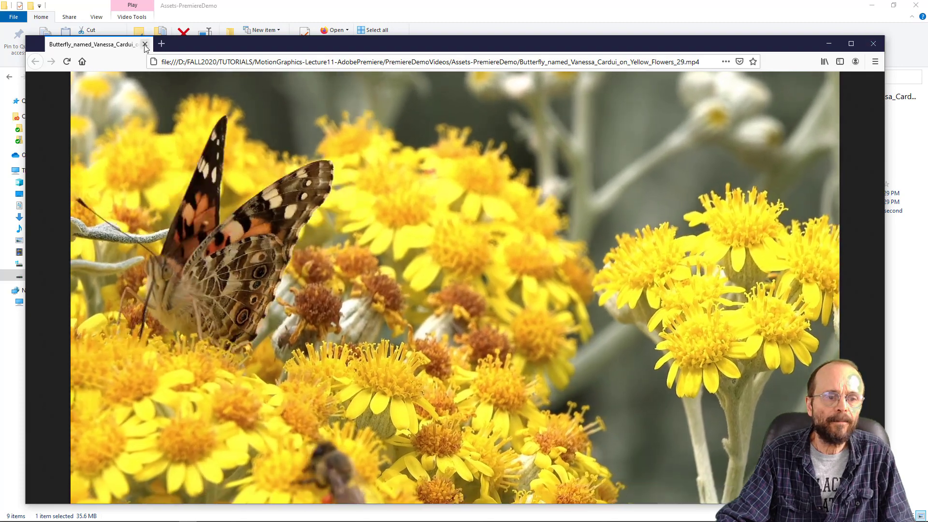
click(145, 44)
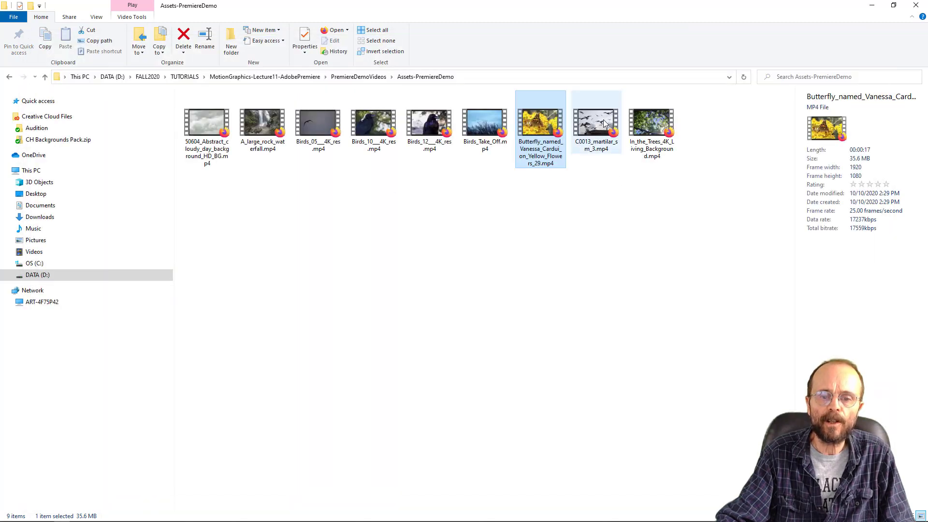
click(639, 276)
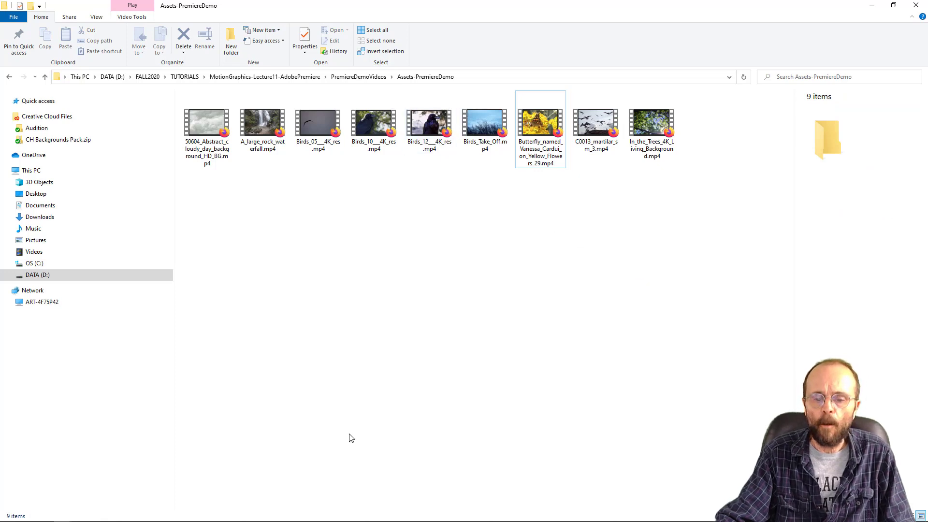
- Switch to Adobe Premiere Pro 2020 and start a new project
mouse_move(98, 517)
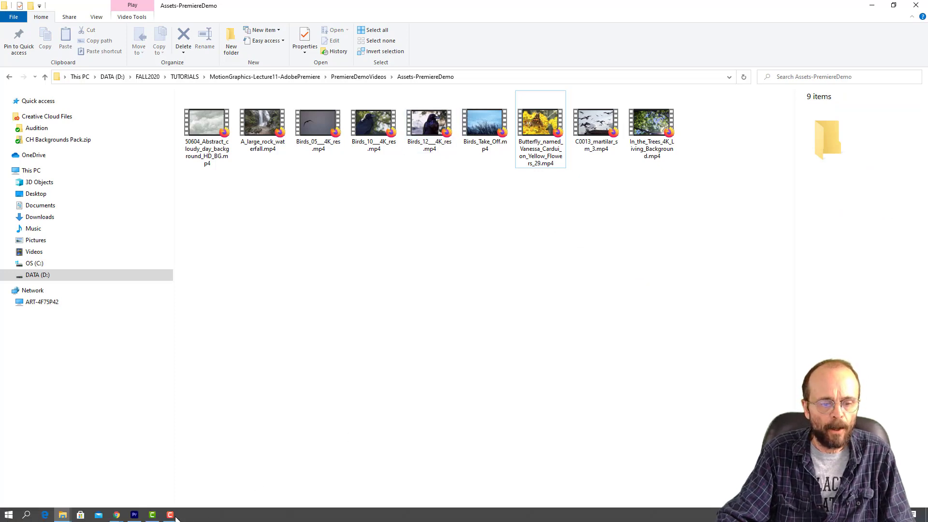
click(134, 515)
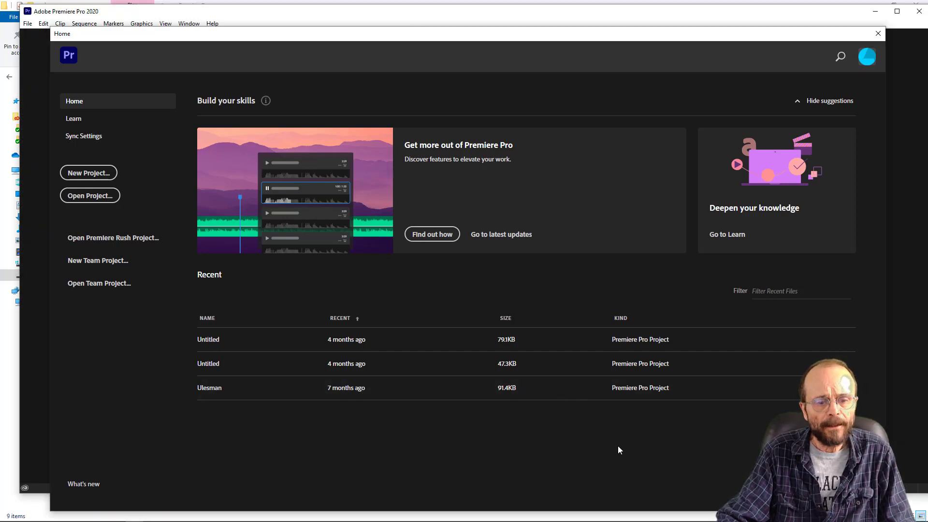
click(98, 173)
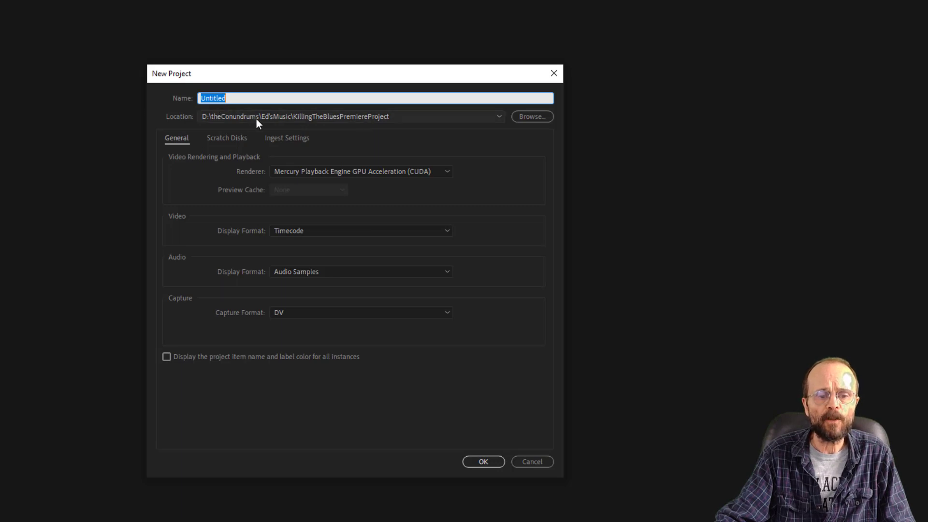
- Set the new project's location to D:\FALL2020\TUTORIALS\MotionGraphics-Lecture11-AdobePremiere\MotionGraphics-Lecture11-PremiereProjects
click(533, 116)
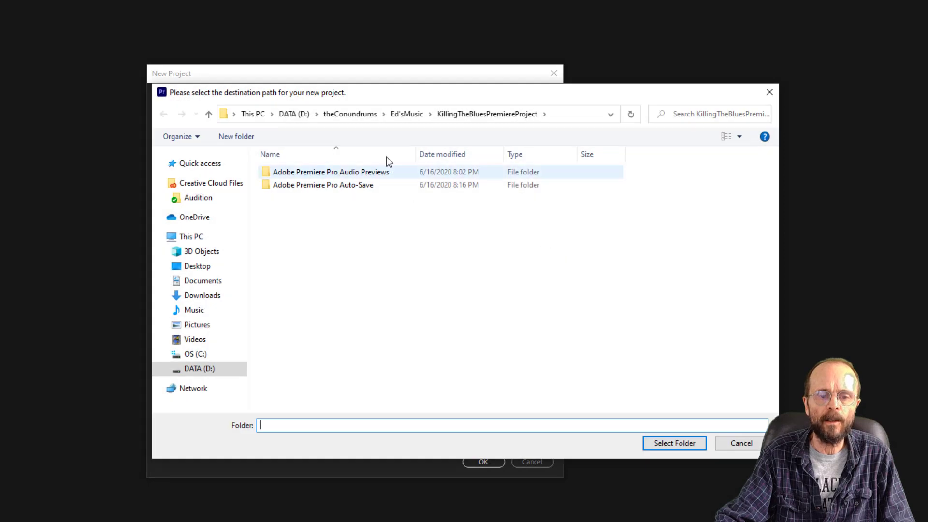
click(289, 114)
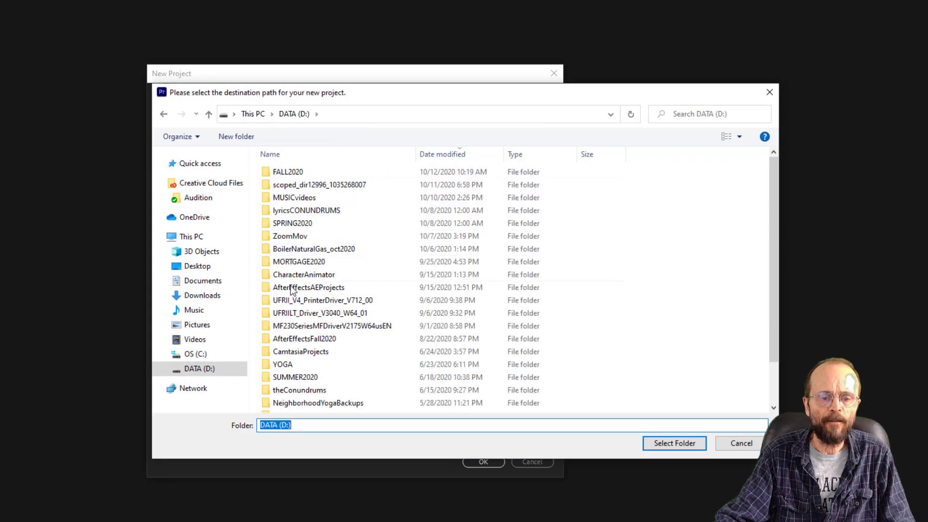
double_click(320, 174)
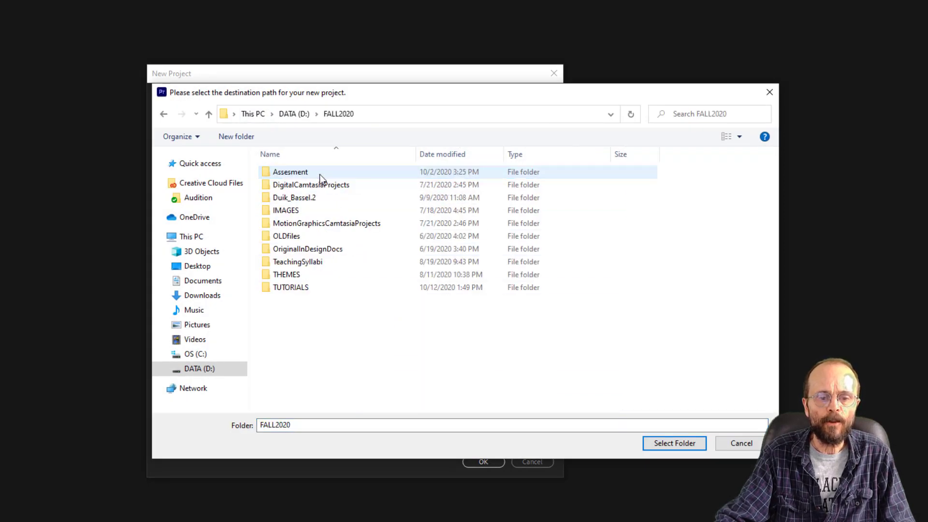
click(317, 287)
double_click(317, 287)
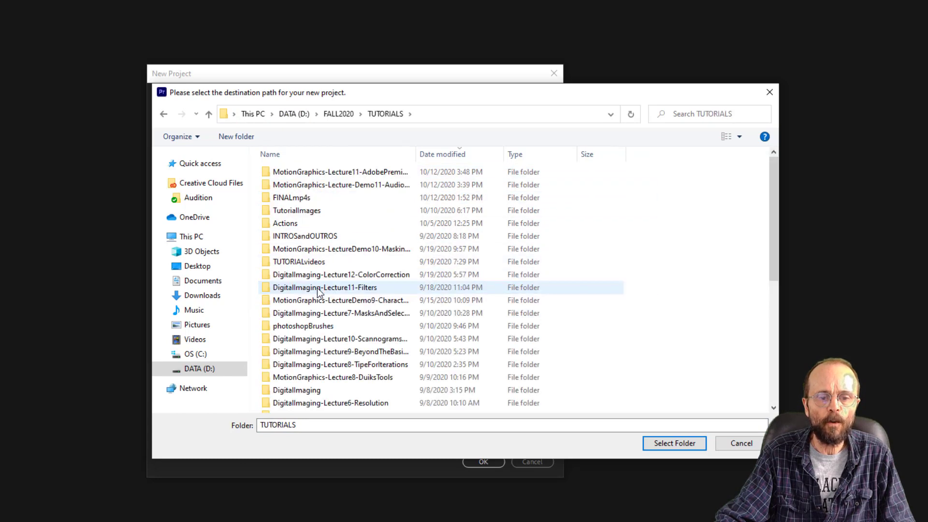
click(340, 173)
double_click(340, 173)
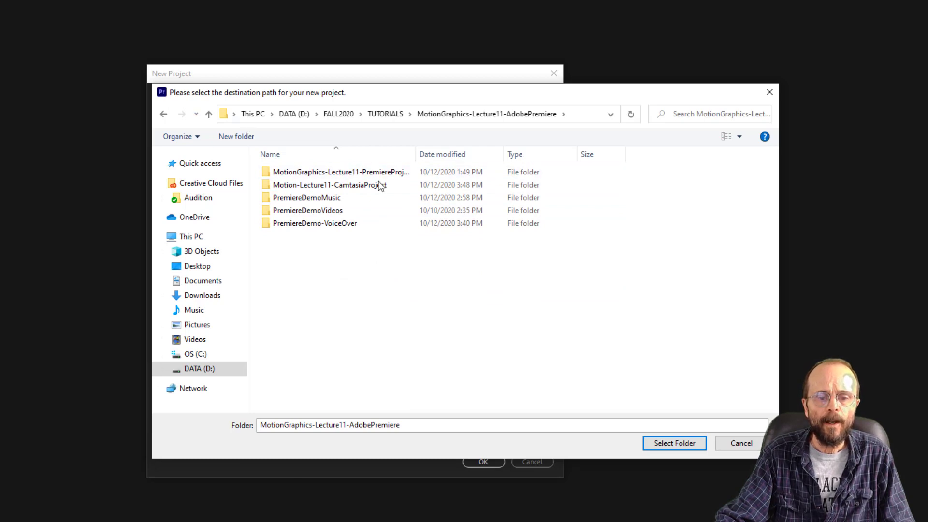
drag(418, 156, 468, 155)
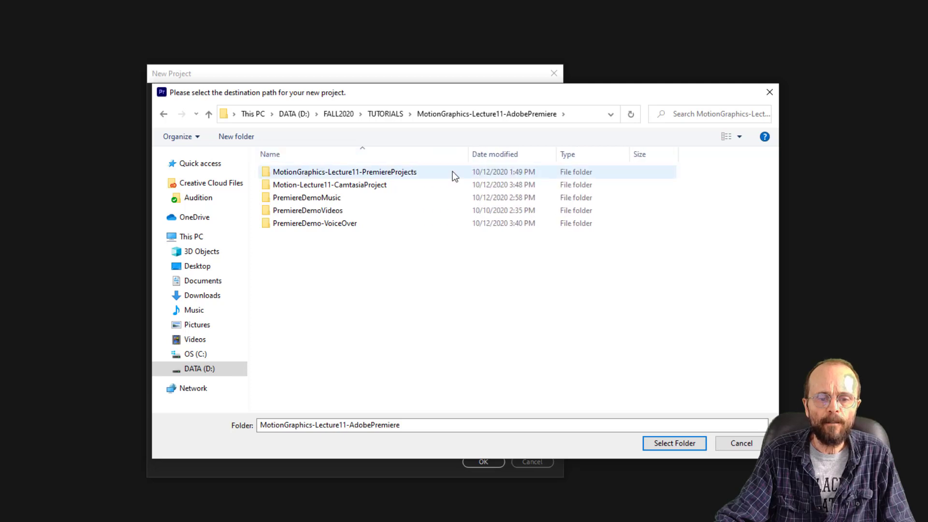
click(373, 172)
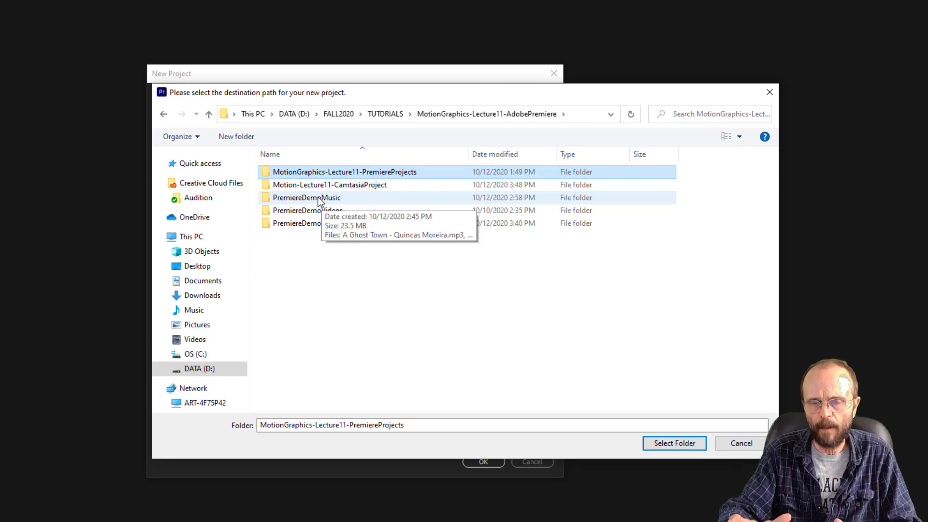
double_click(365, 173)
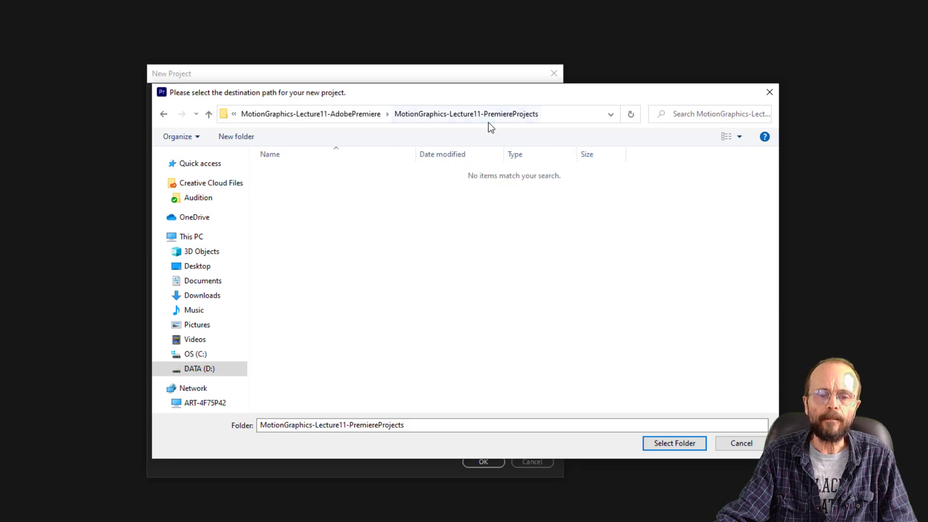
click(678, 449)
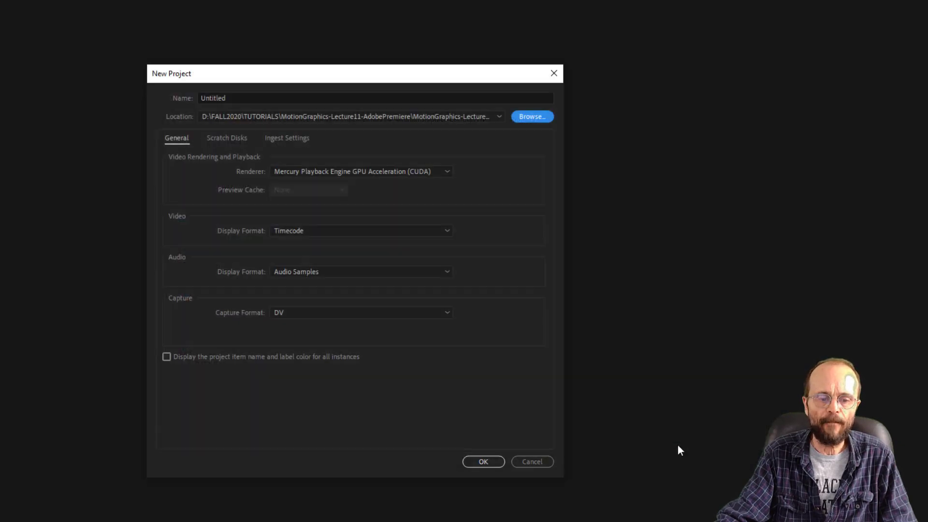
- Name the new project Motion-Lecture11-PremiereDemo and create it with the default settings
double_click(227, 98)
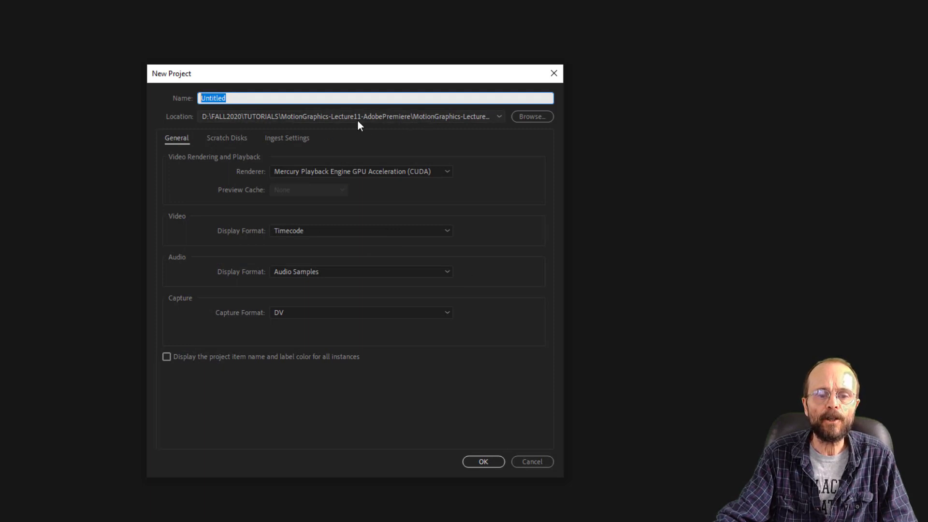
text(Mot)
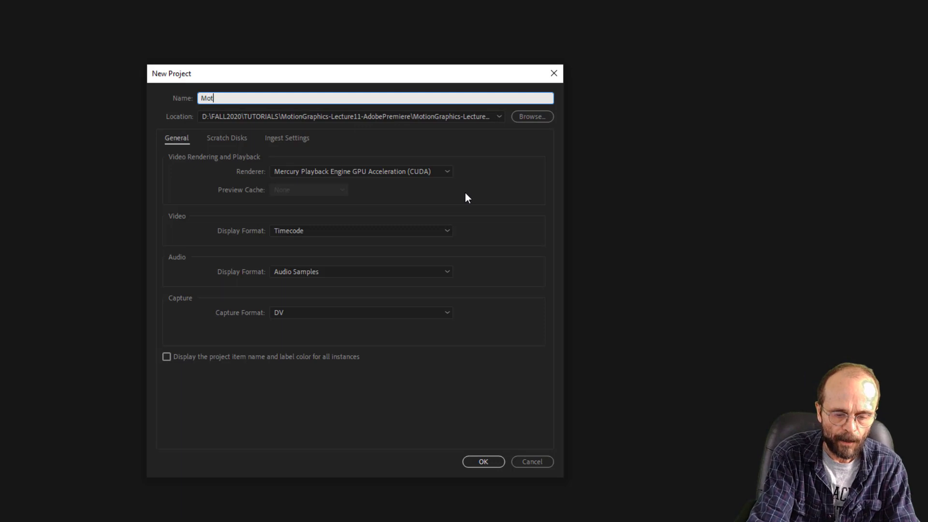
text(ion-Le)
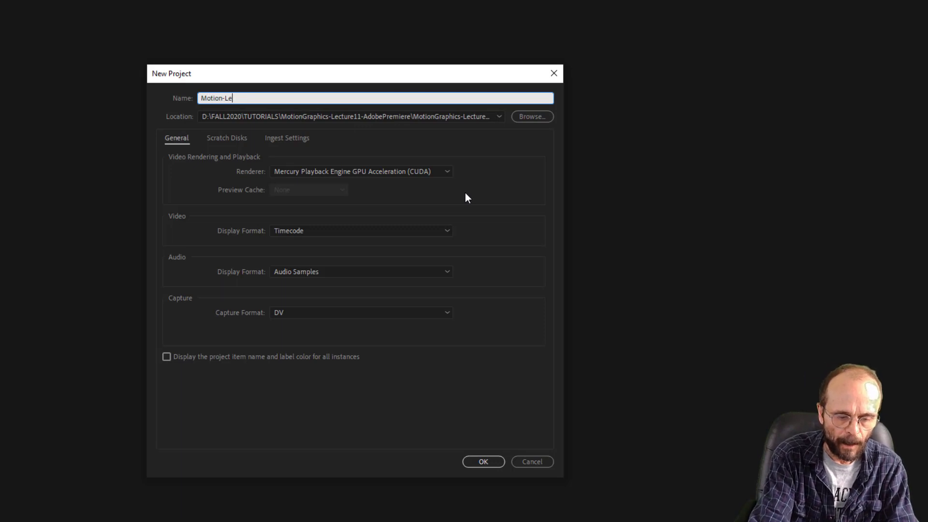
text(cture11-)
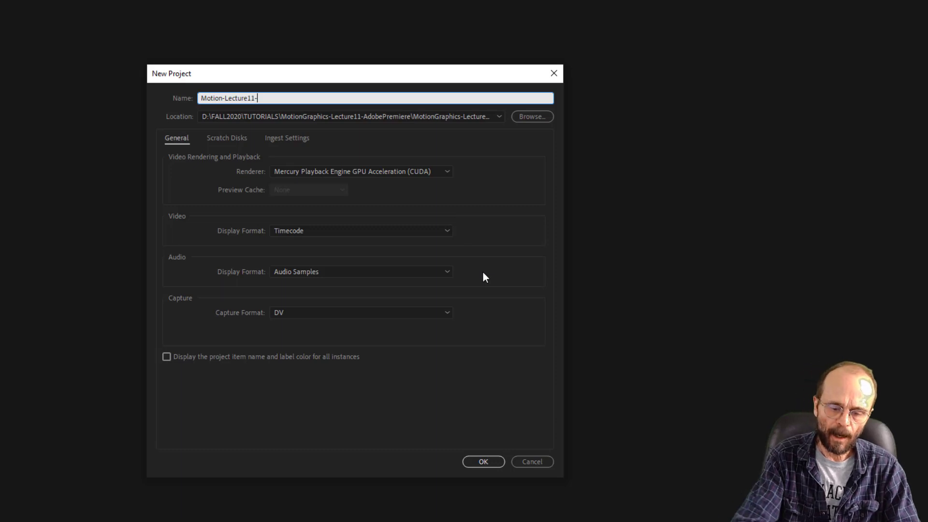
text(Premier)
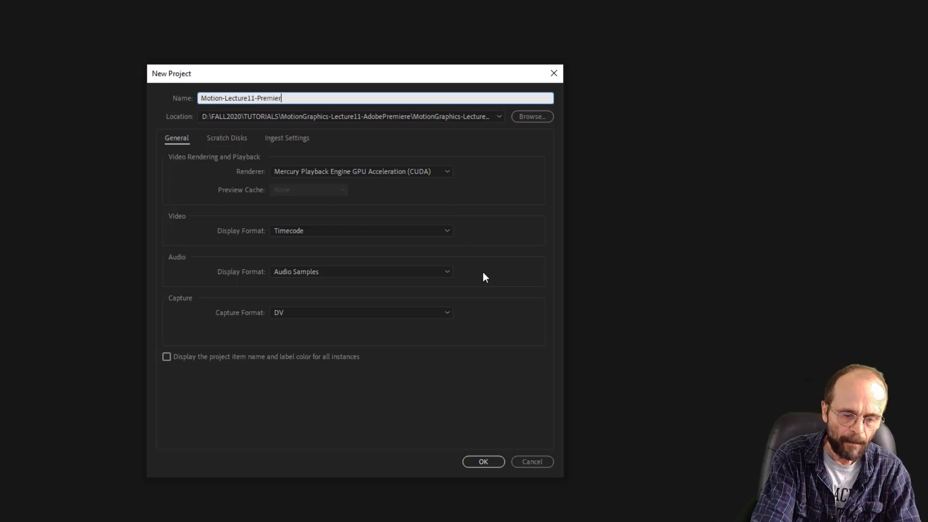
text(eDemo)
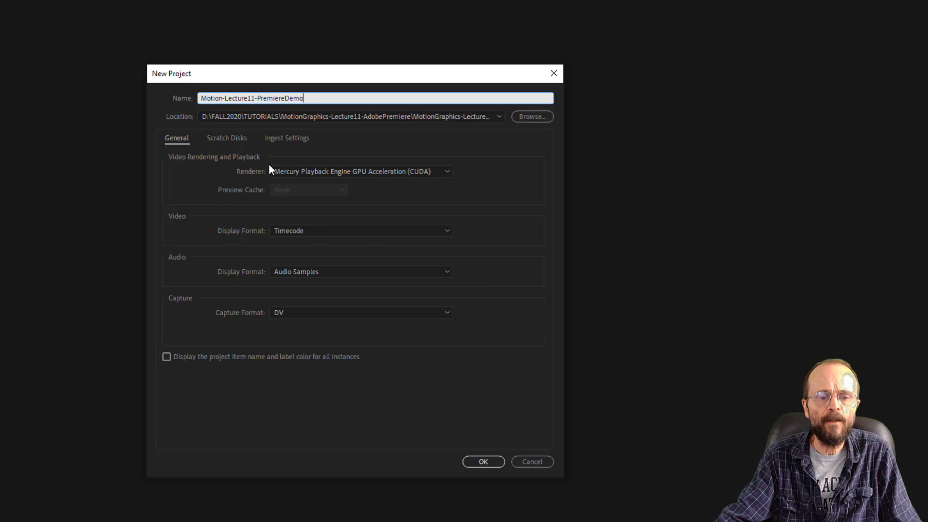
click(487, 461)
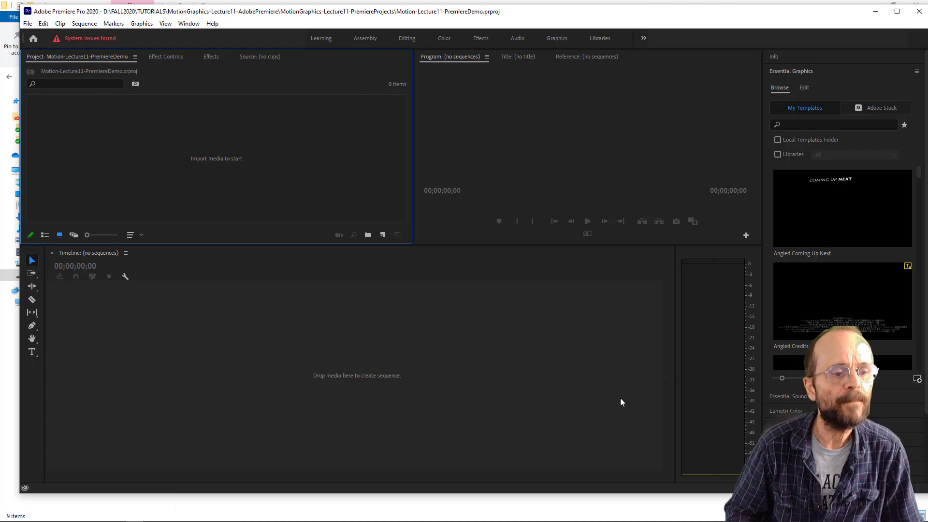
- Review the system compatibility report and continue with the known issues
click(85, 40)
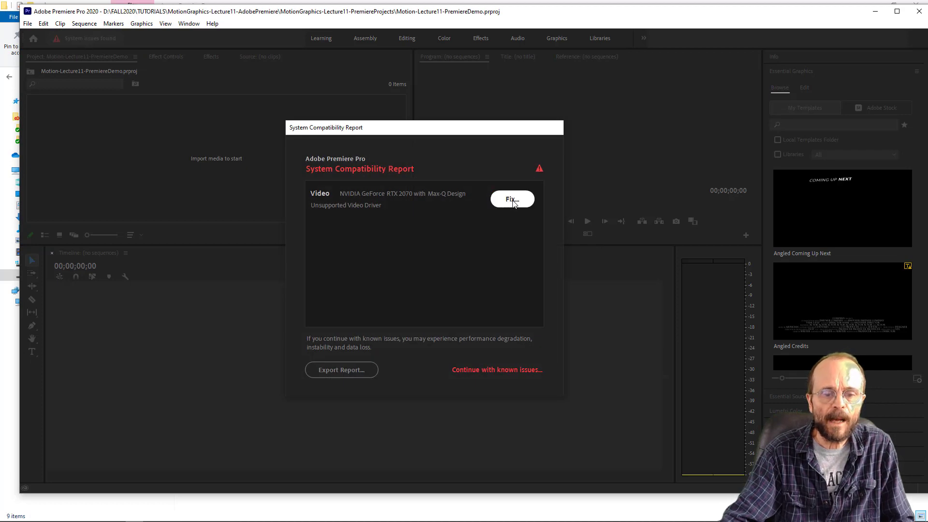
click(519, 371)
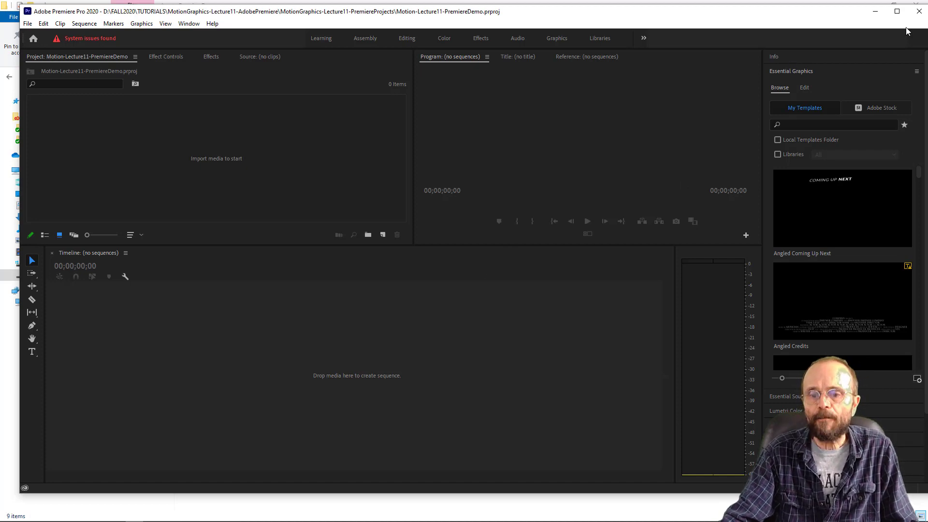
- Maximize the program window, reset the current workspace to its saved layout and switch to the Editing workspace
click(897, 11)
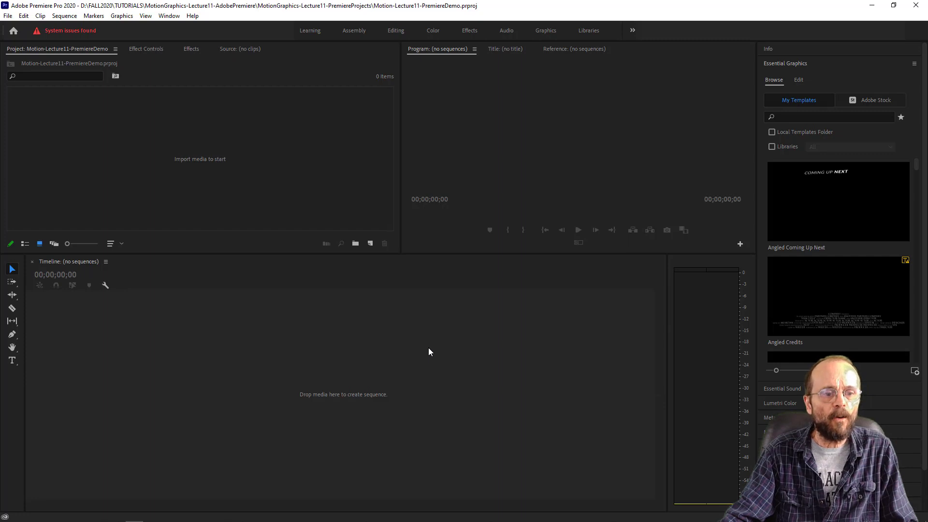
click(176, 19)
mouse_move(179, 30)
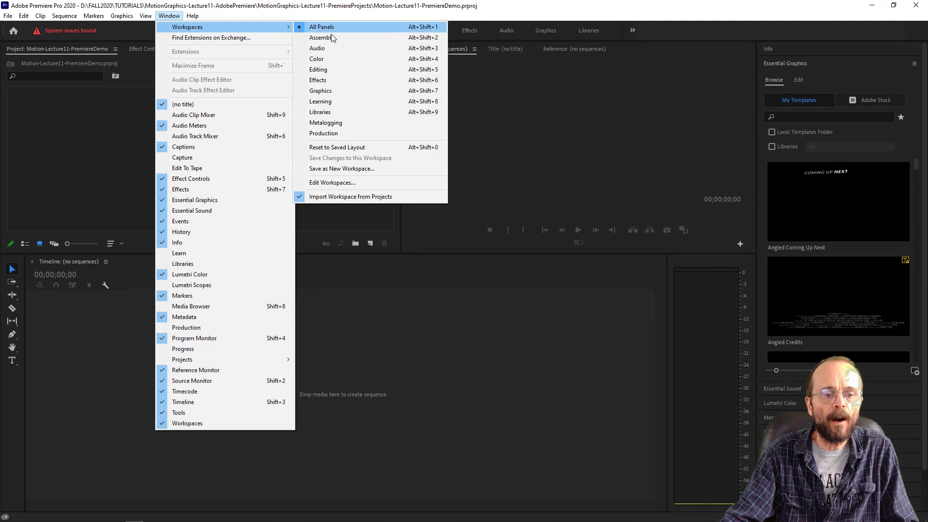
click(375, 151)
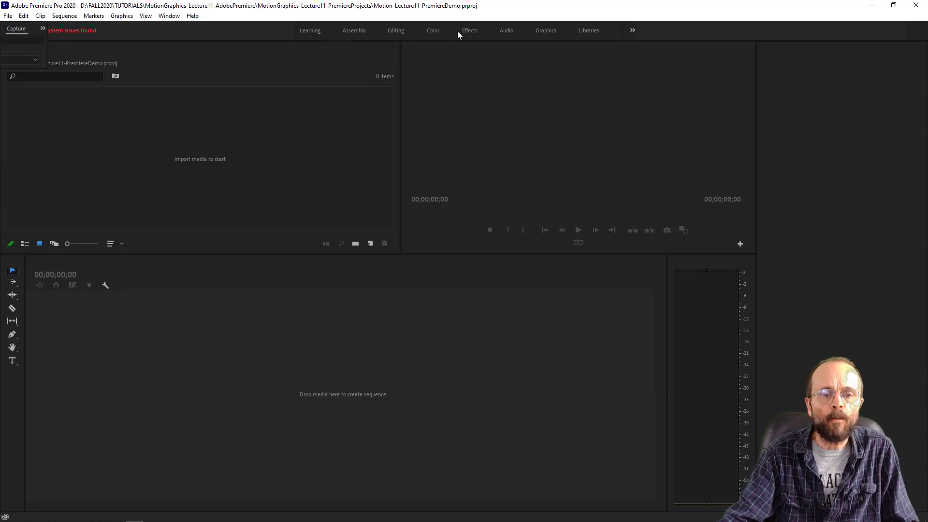
click(396, 30)
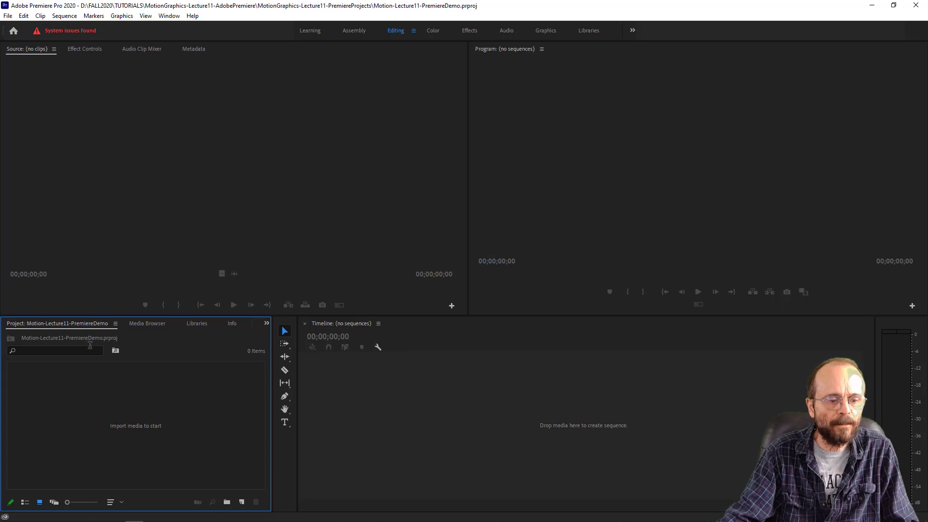
mouse_move(79, 324)
mouse_down()
mouse_move(103, 250)
mouse_move(85, 317)
mouse_move(73, 327)
mouse_up()
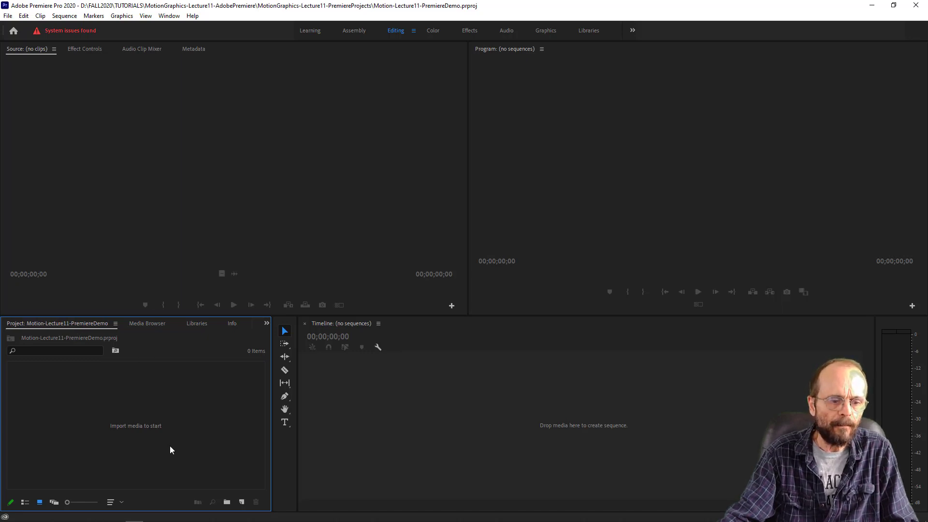
right_click(163, 415)
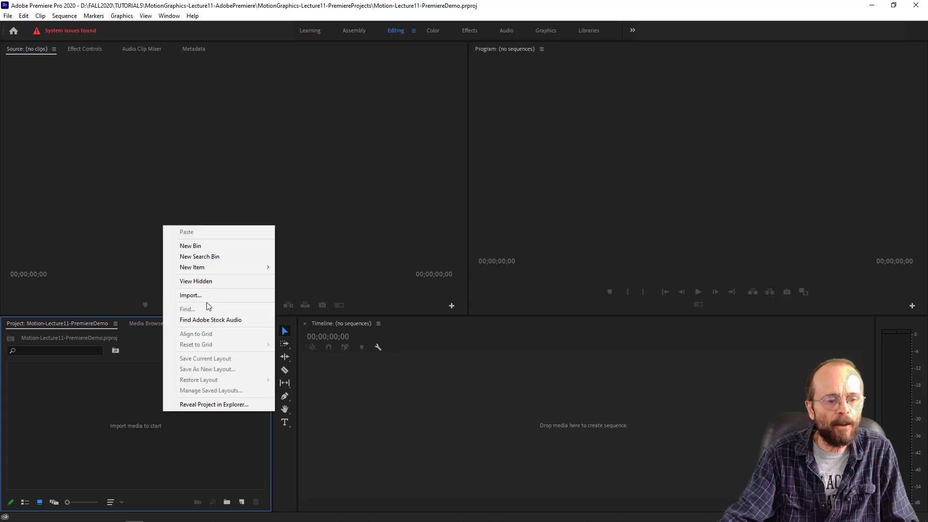
click(83, 399)
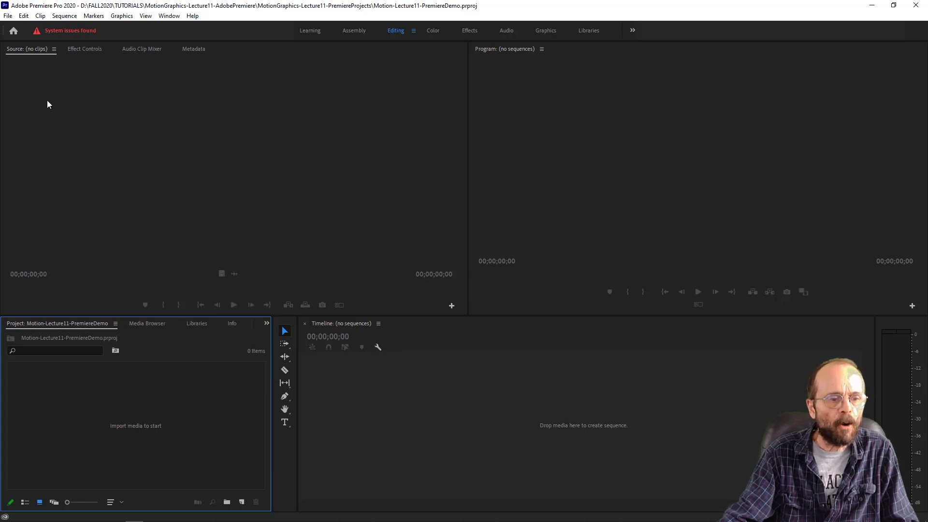
click(8, 15)
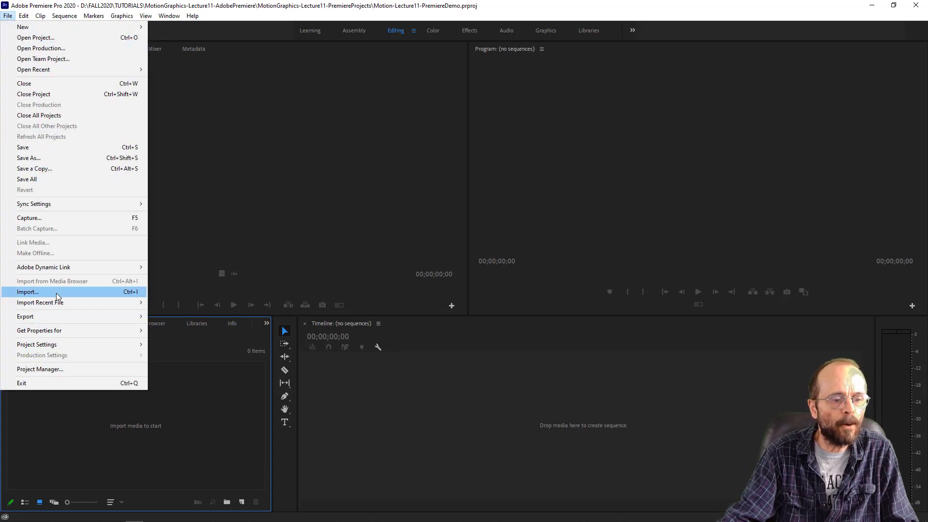
click(233, 390)
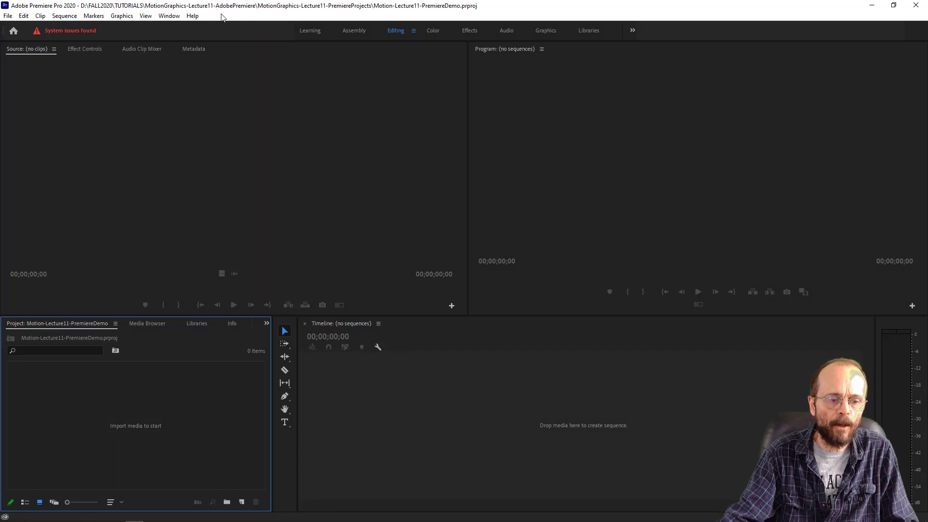
- Restore the Premiere Pro window to its smaller size and place it beside the MotionGraphics-Lecture11-AdobePremiere folder window in File Explorer
click(894, 6)
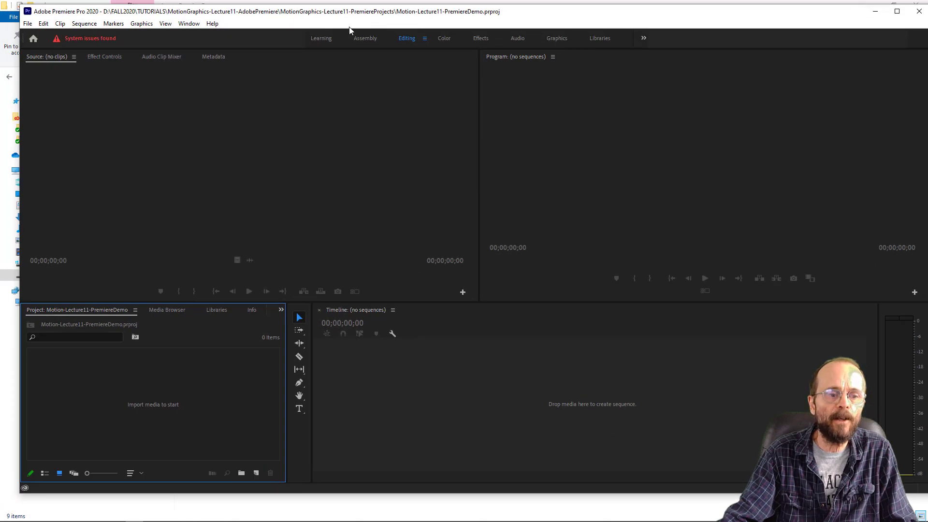
mouse_move(116, 515)
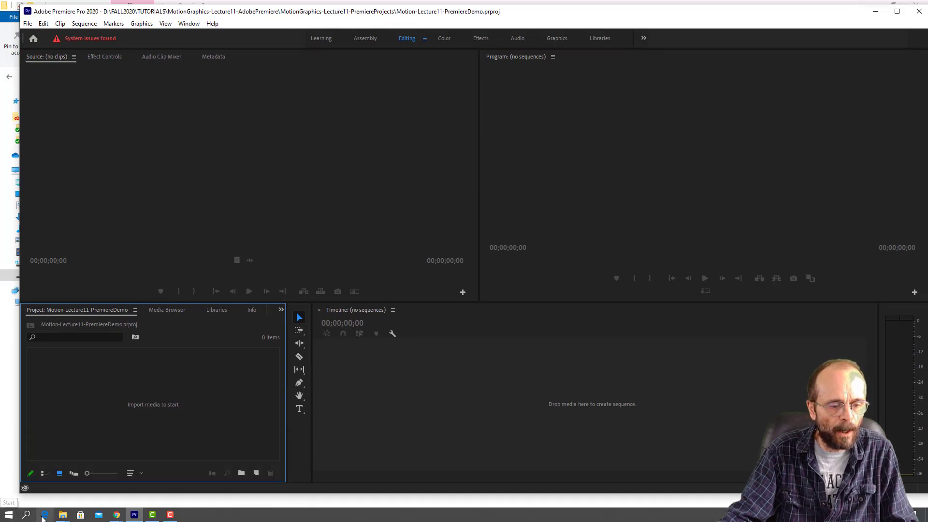
click(62, 515)
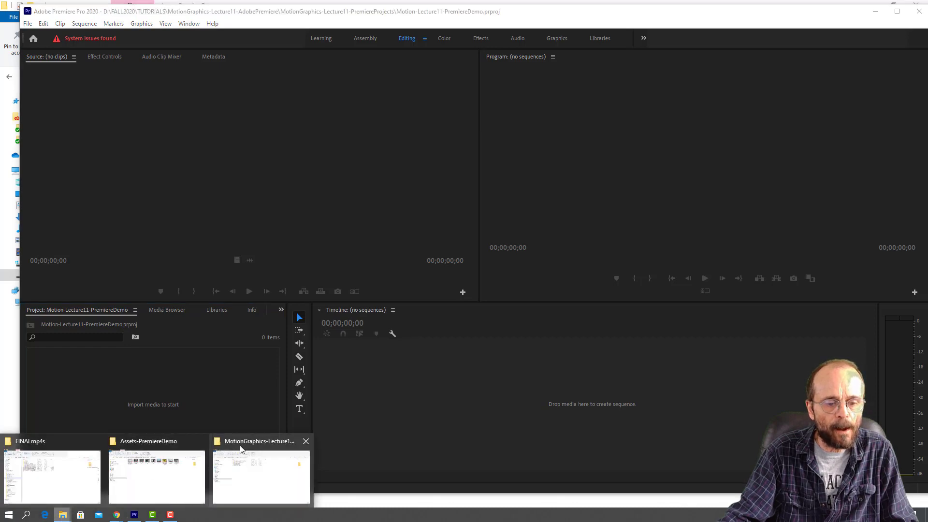
click(240, 450)
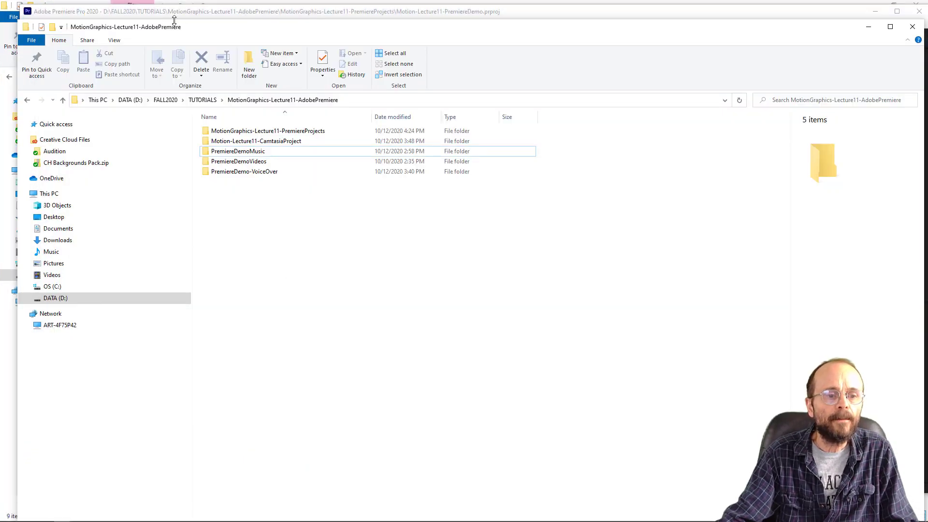
drag(168, 12, 469, 37)
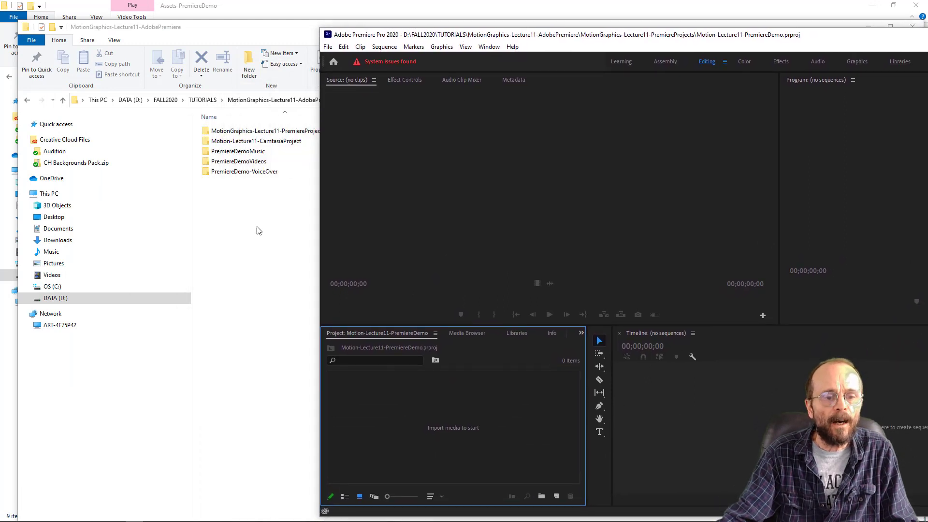
- Preview the beginning and the last seconds of the At the Precipice of a Dying Light track from the PremiereDemoMusic folder, then close the player
click(206, 164)
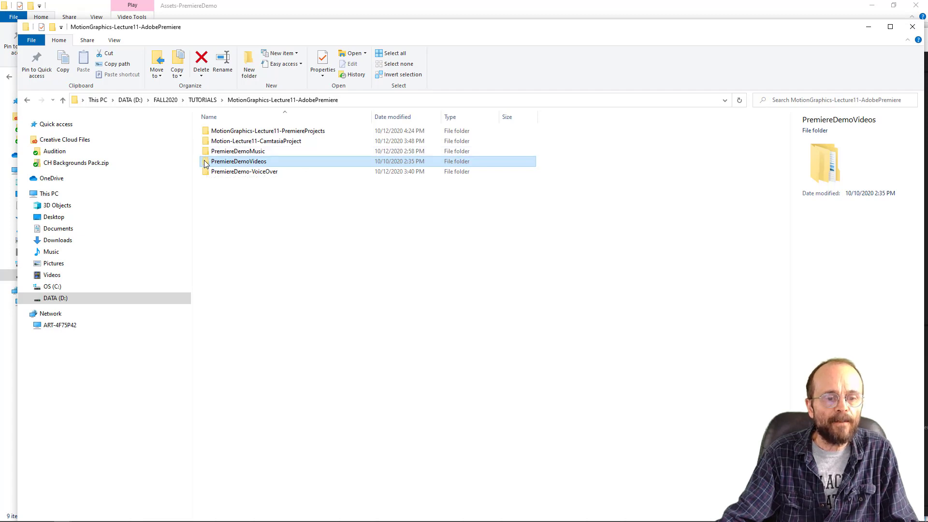
click(206, 154)
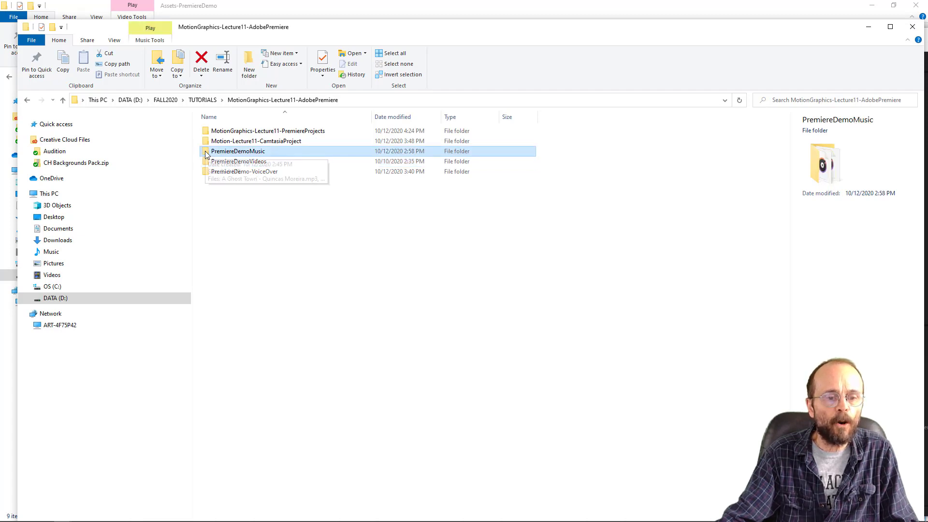
double_click(206, 154)
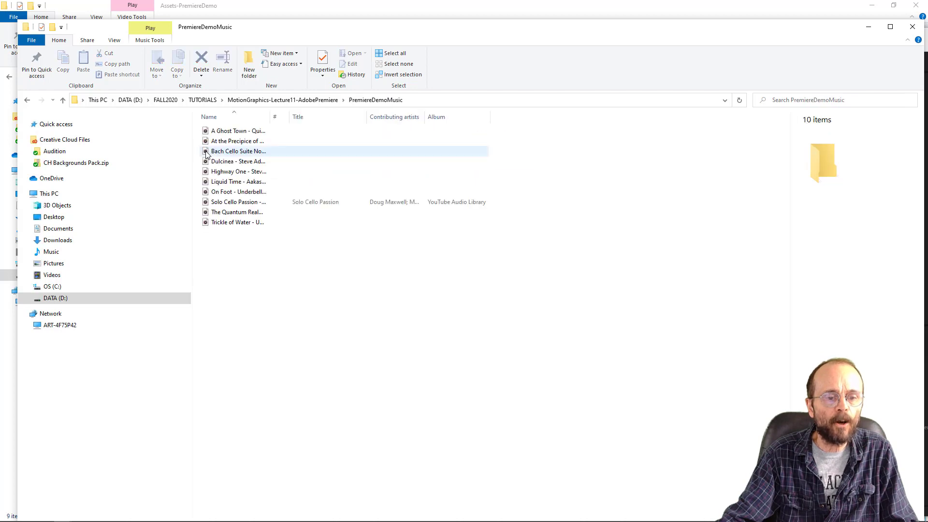
double_click(227, 140)
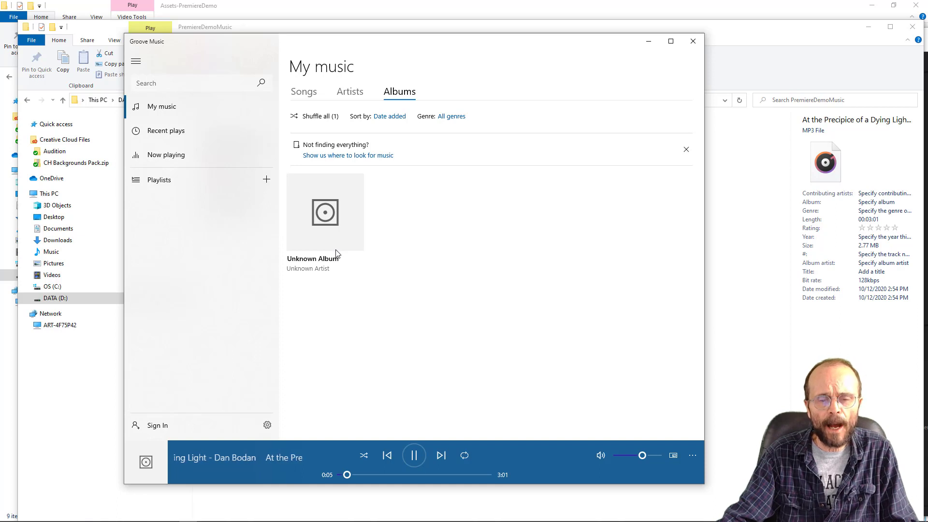
click(414, 455)
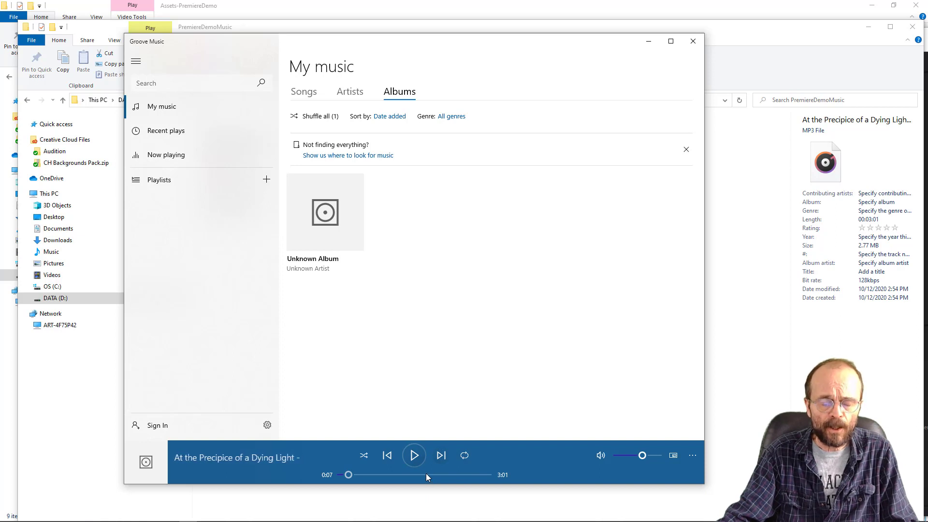
click(486, 475)
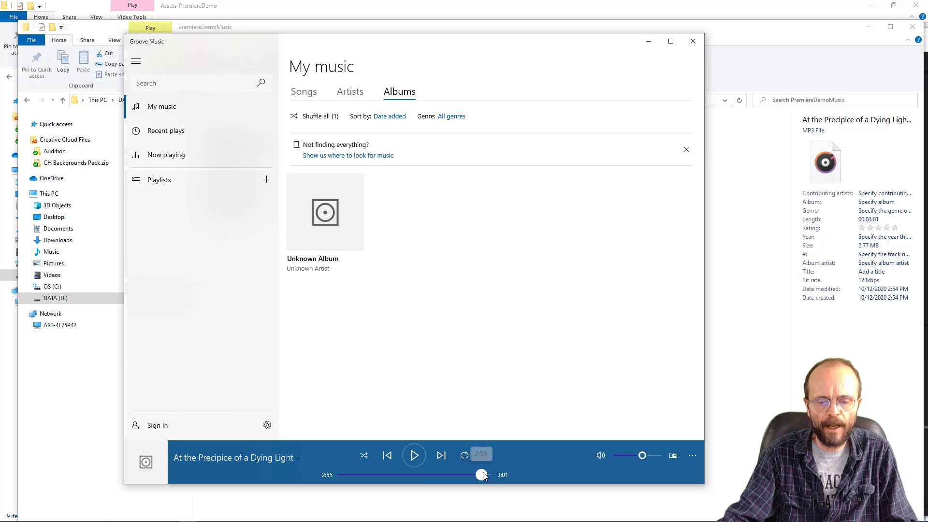
click(414, 455)
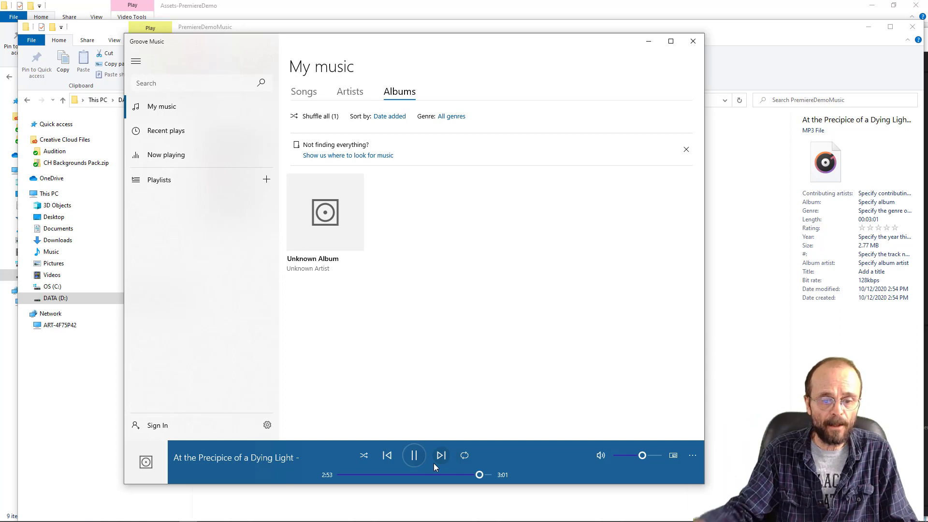
click(414, 455)
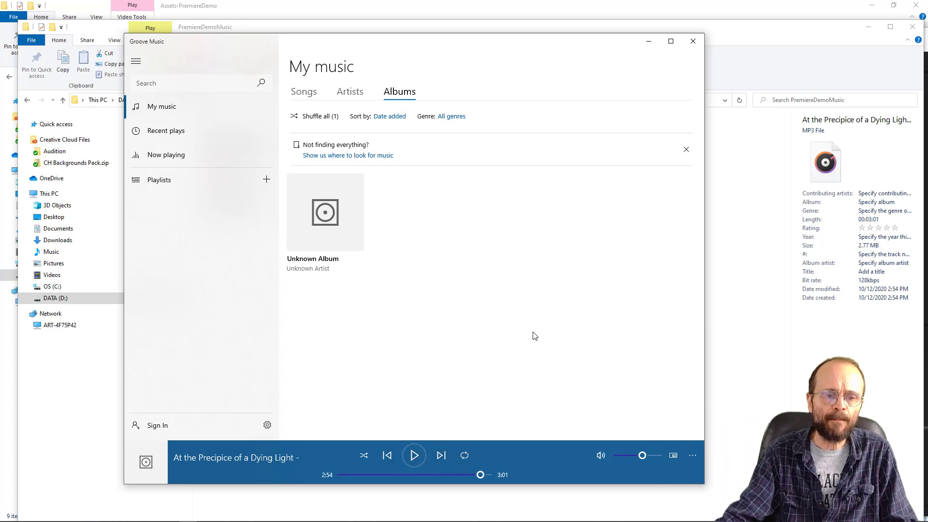
click(693, 41)
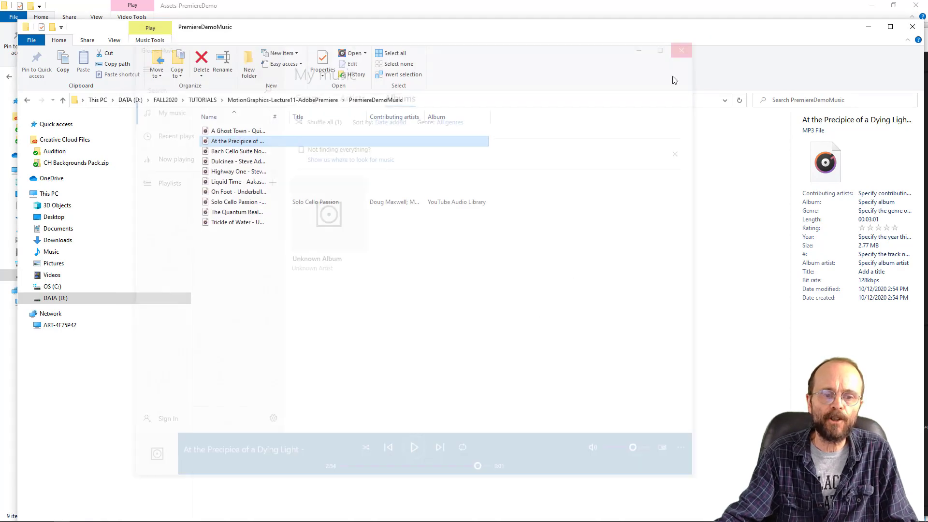
- Return to the MotionGraphics-Lecture11-AdobePremiere folder and import the whole PremiereDemoMusic folder into the Premiere Pro project as a bin
click(297, 101)
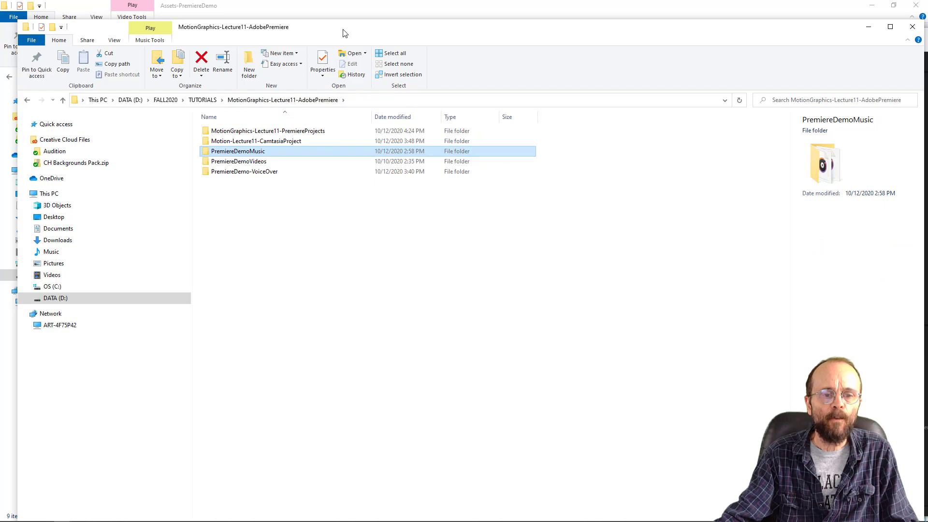
drag(344, 30, 798, 49)
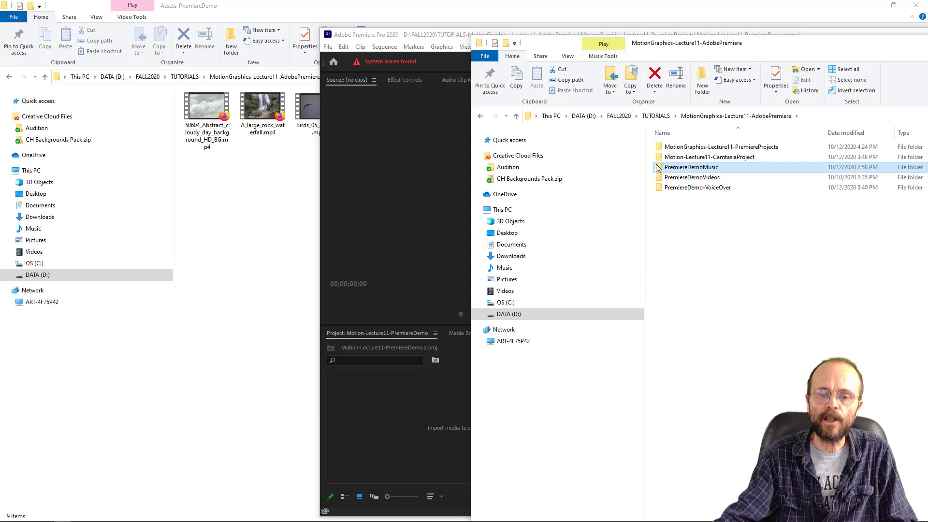
drag(657, 167, 373, 429)
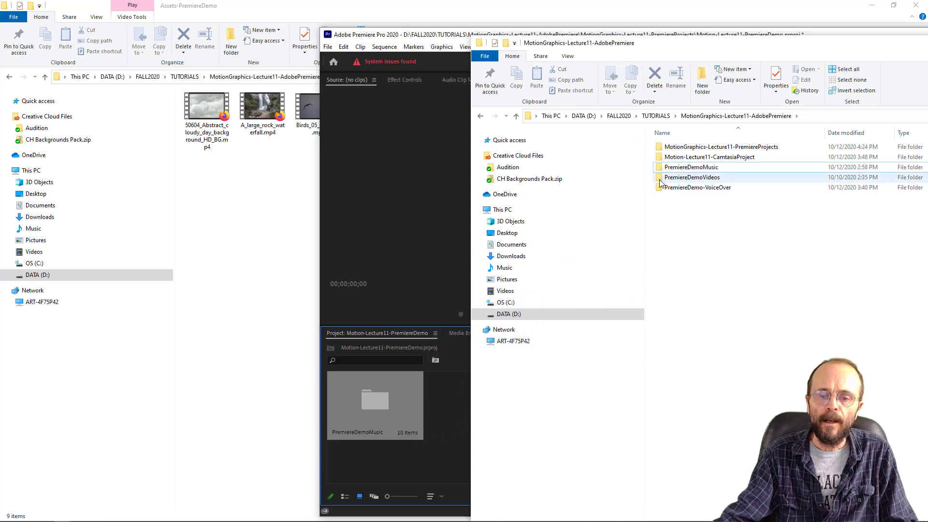
- Import the PremiereDemoVideos and PremiereDemo-VoiceOver folders into the Premiere Pro project as bins and dismiss the import message
drag(660, 179, 440, 469)
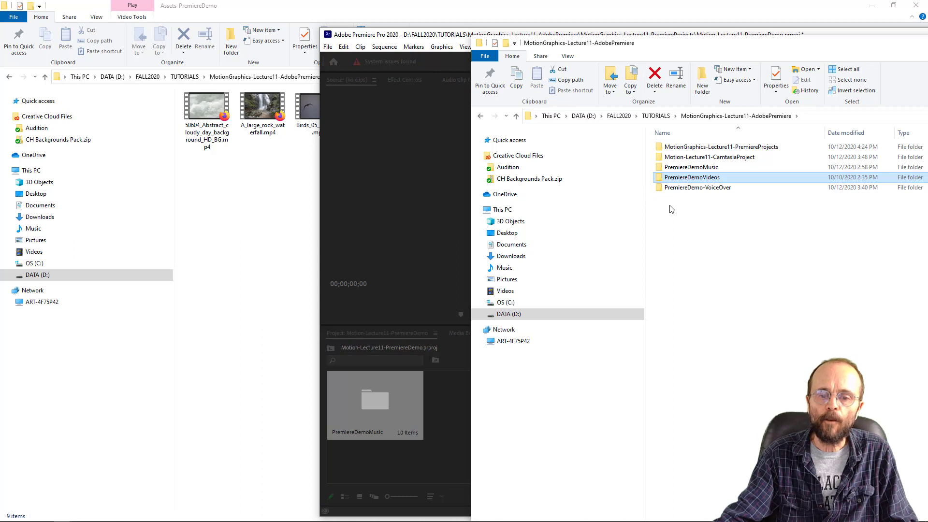
drag(660, 188, 380, 473)
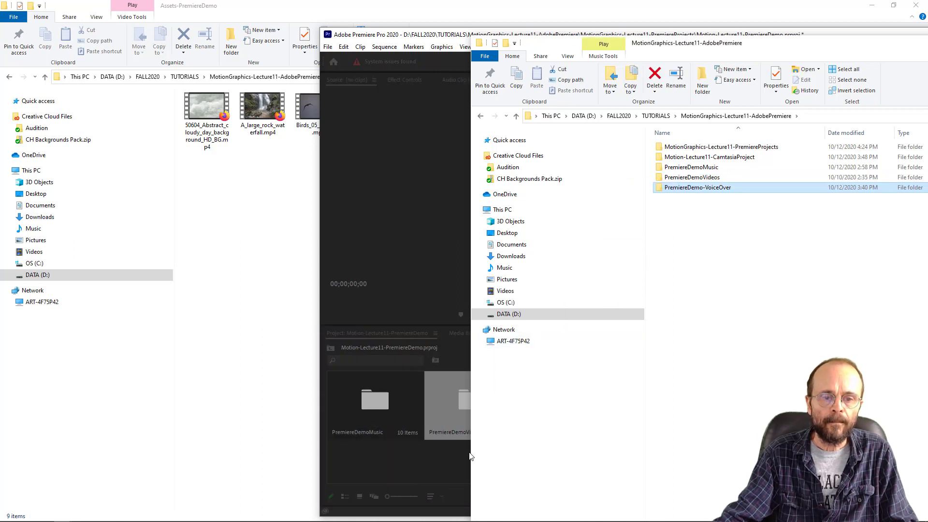
click(450, 35)
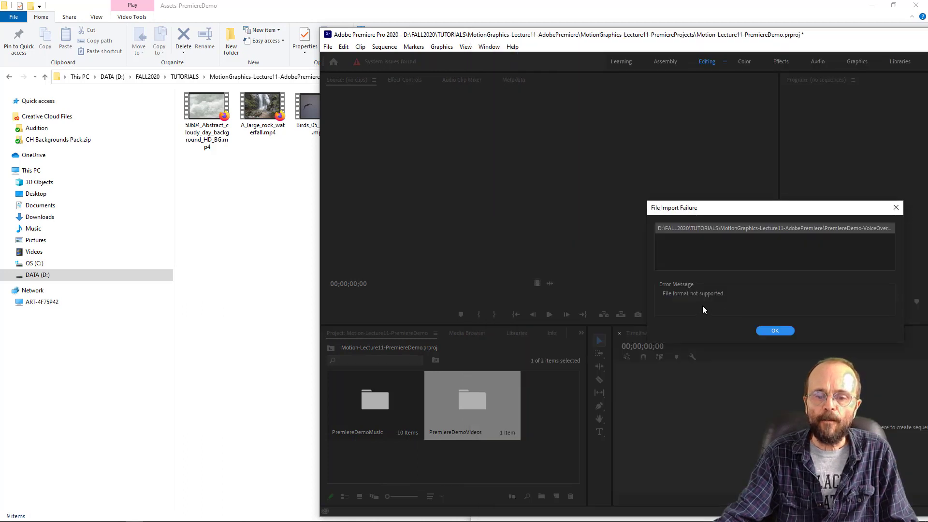
click(774, 331)
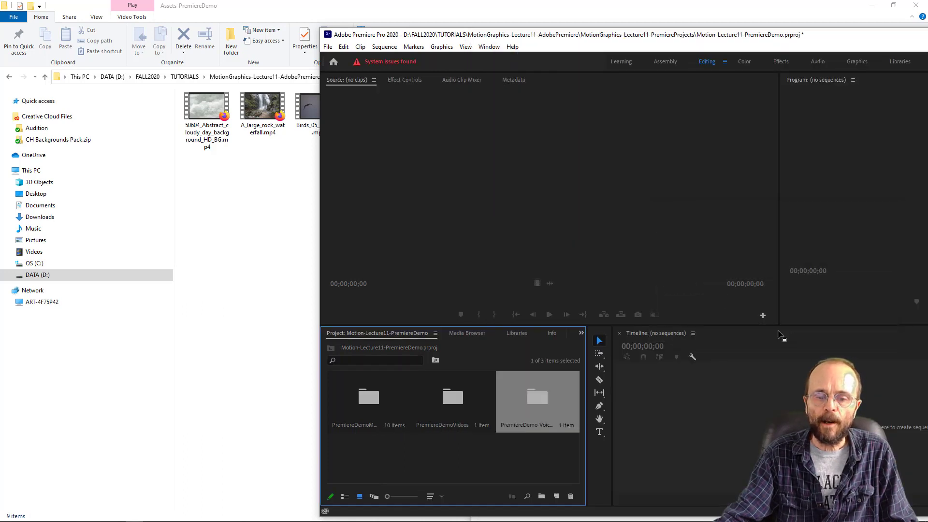
- Examine the contents of the imported voice-over, video and music bins, including the nested Assets-PremiereDemo bin, and return to the project root
double_click(536, 396)
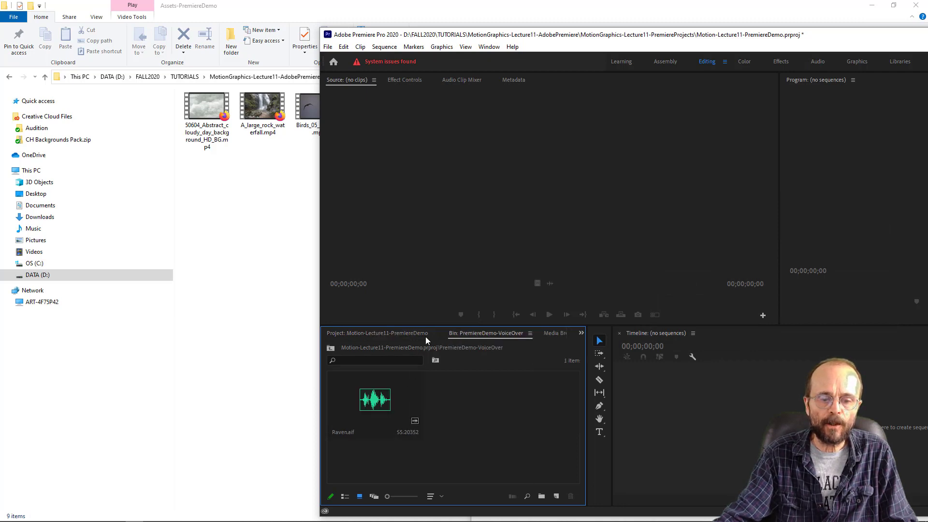
click(402, 333)
double_click(447, 401)
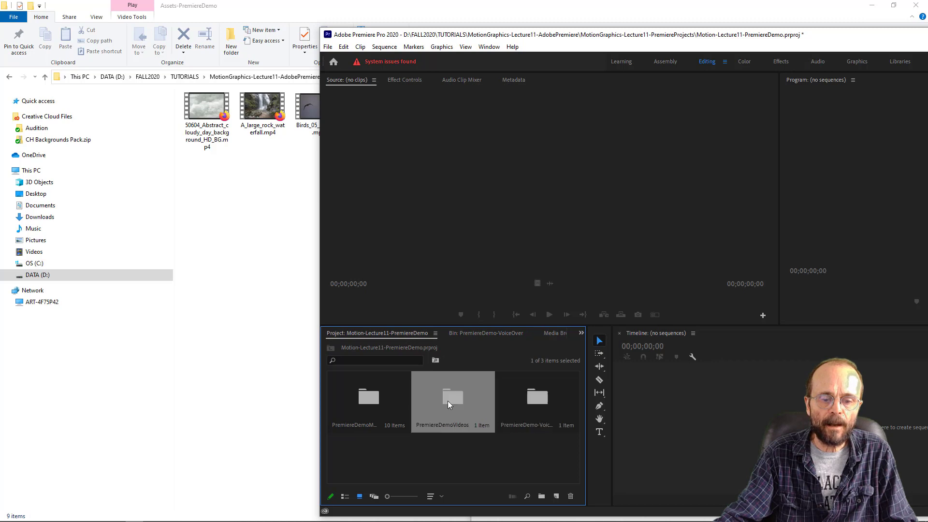
double_click(378, 400)
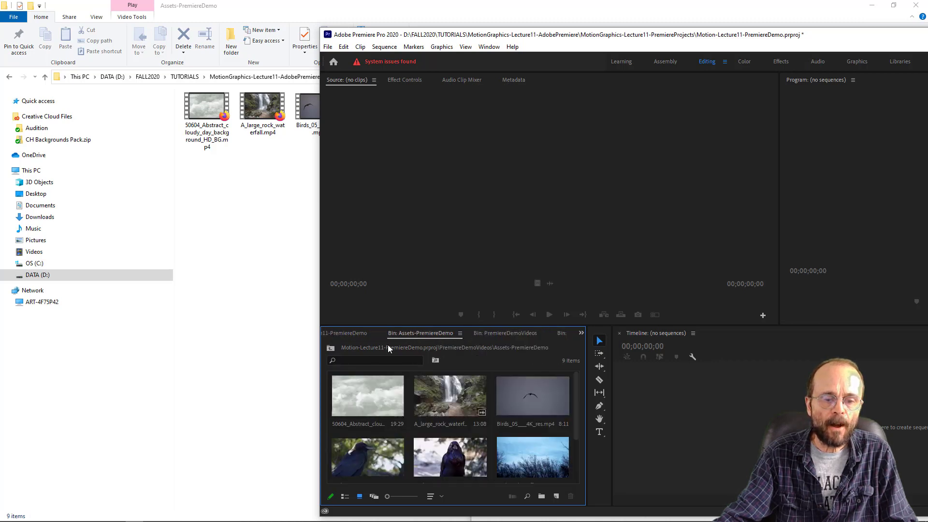
click(331, 348)
click(332, 350)
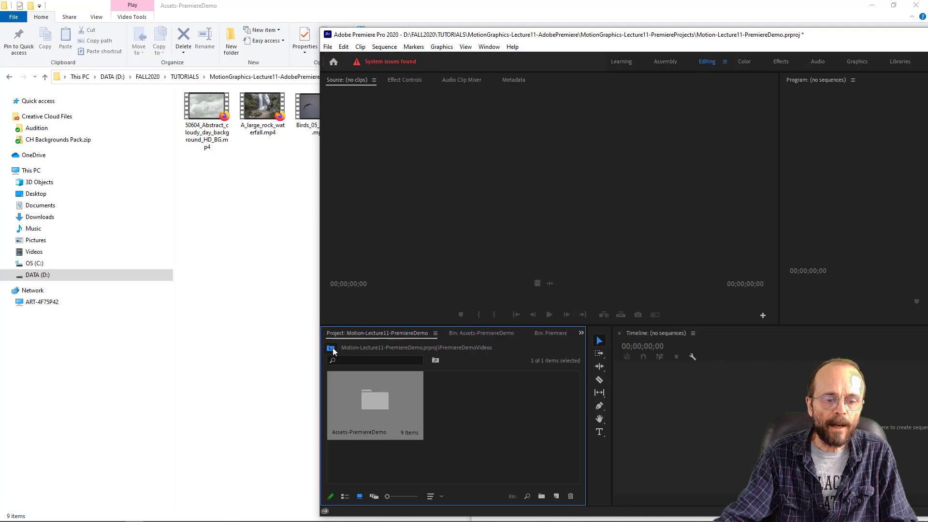
double_click(363, 400)
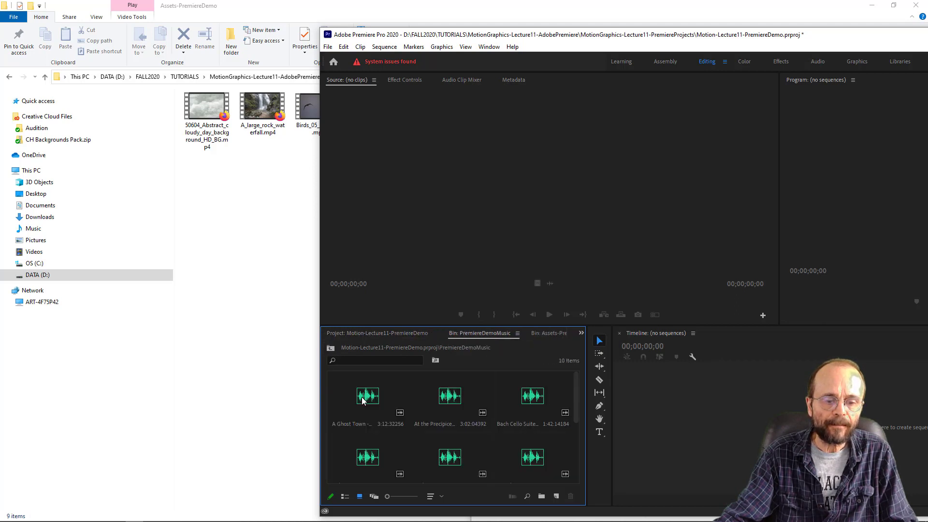
click(441, 399)
click(371, 397)
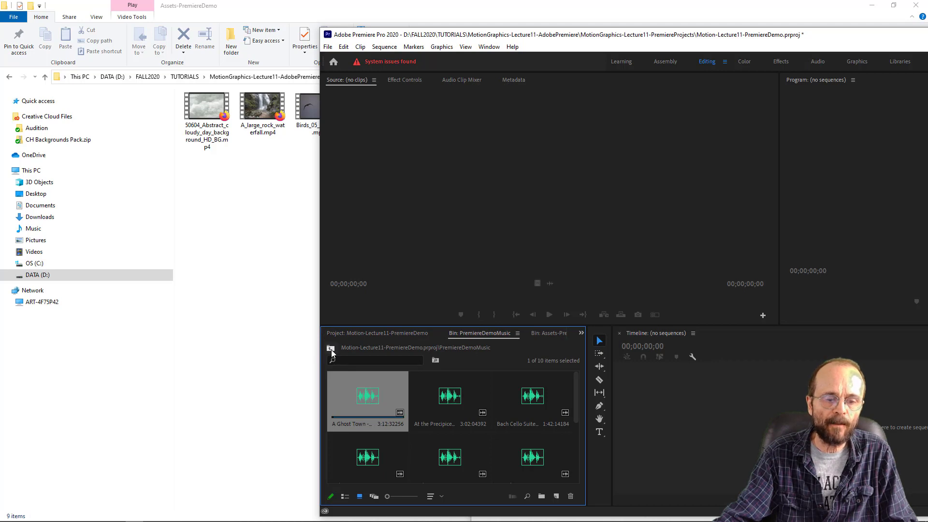
click(330, 347)
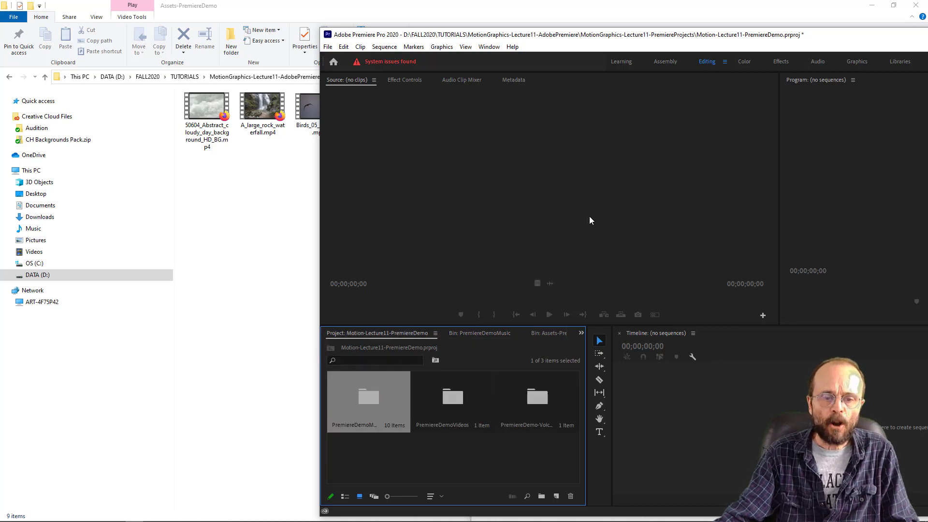
- Maximize the Premiere Pro window and narrow the Source monitor to give the Program monitor more width
drag(647, 39, 385, 27)
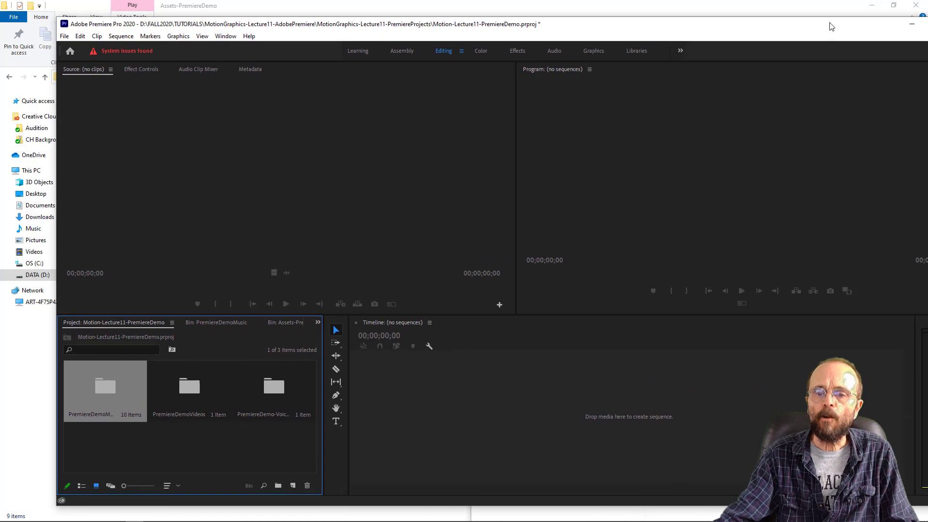
drag(826, 27, 769, 18)
click(873, 18)
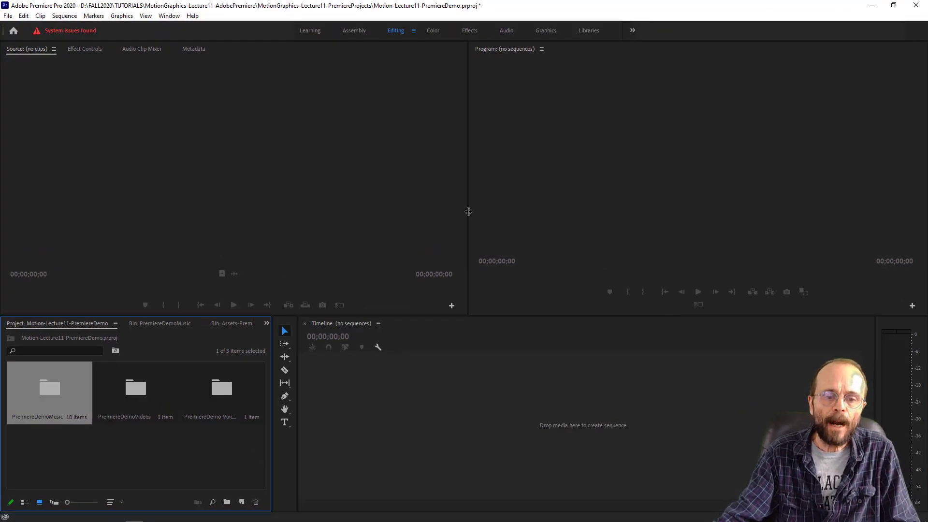
drag(468, 211, 299, 226)
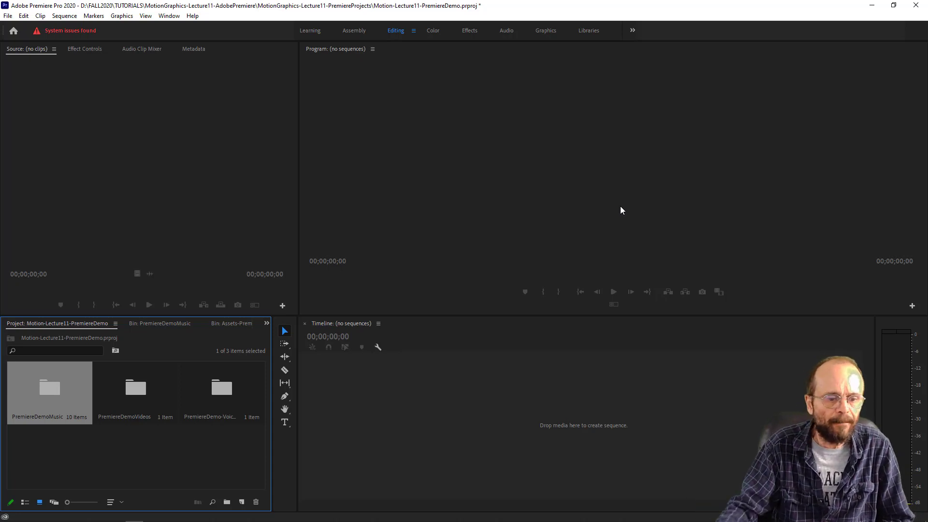
- Dock the Motion-Lecture11-PremiereDemo project view as the first tab in the Source monitor's group, above the open bins
click(427, 400)
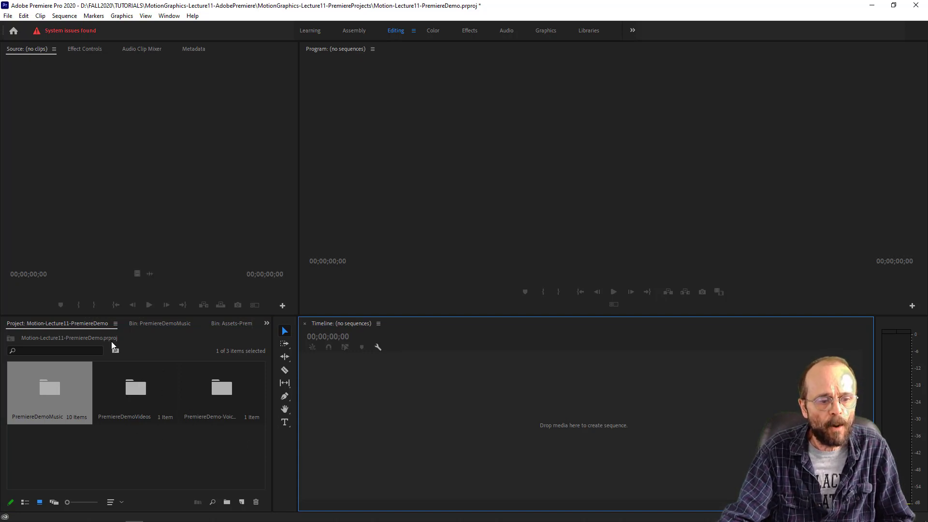
click(82, 324)
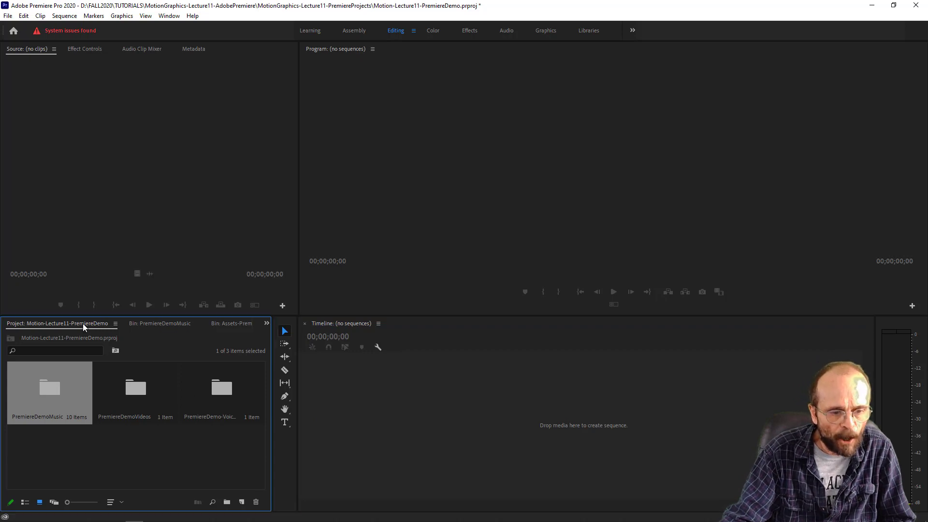
drag(82, 324, 21, 54)
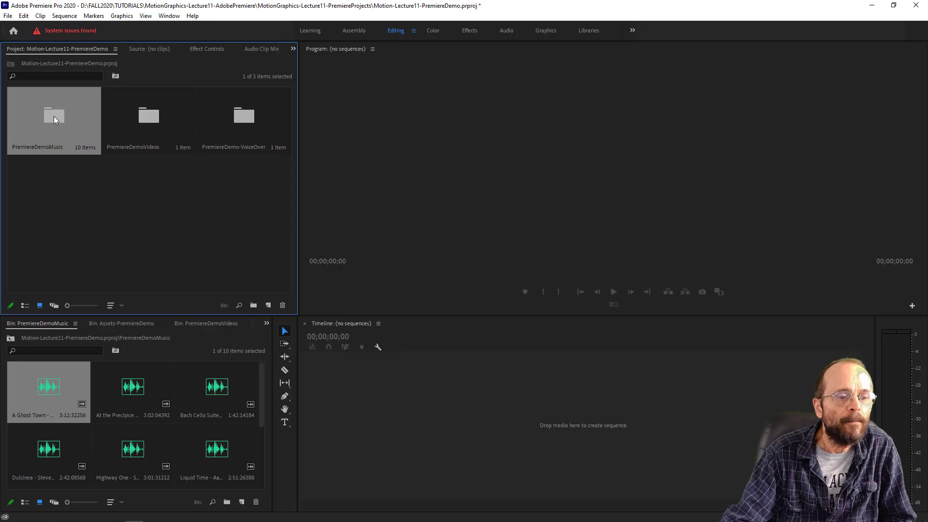
- Show the Assets-PremiereDemo bin from PremiereDemoVideos below the project view and enlarge its area to fit all the clip thumbnails
click(147, 118)
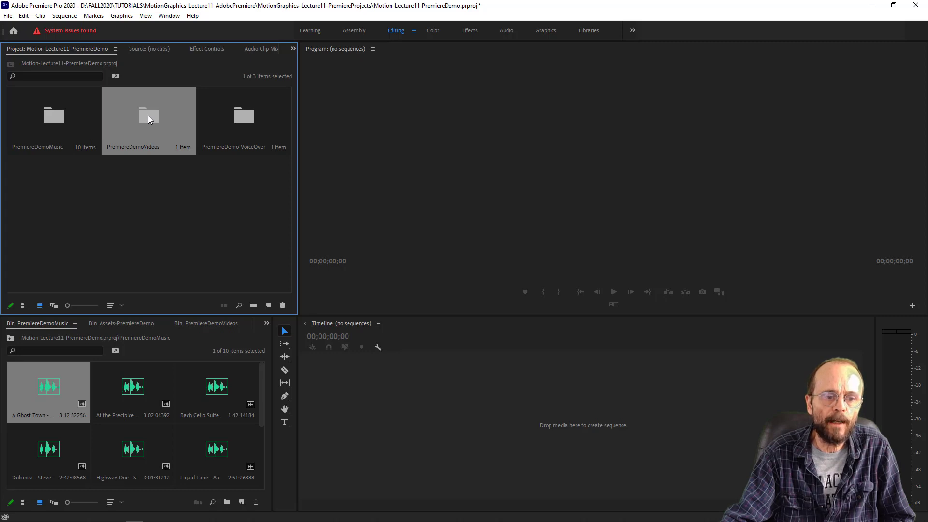
double_click(149, 118)
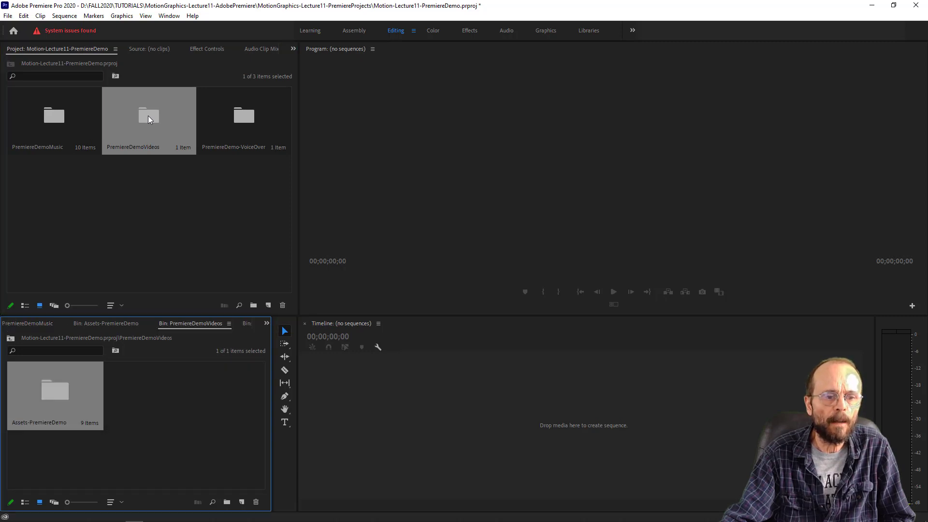
double_click(52, 393)
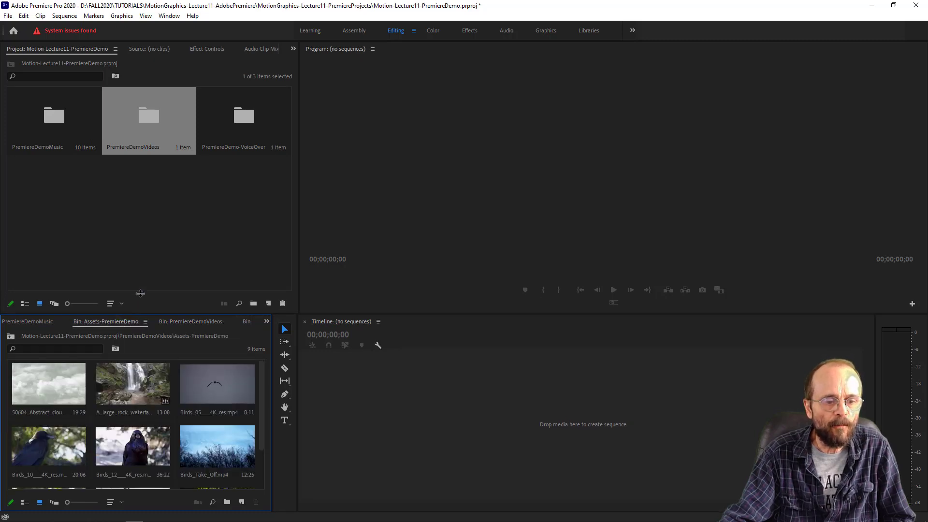
drag(139, 316, 139, 250)
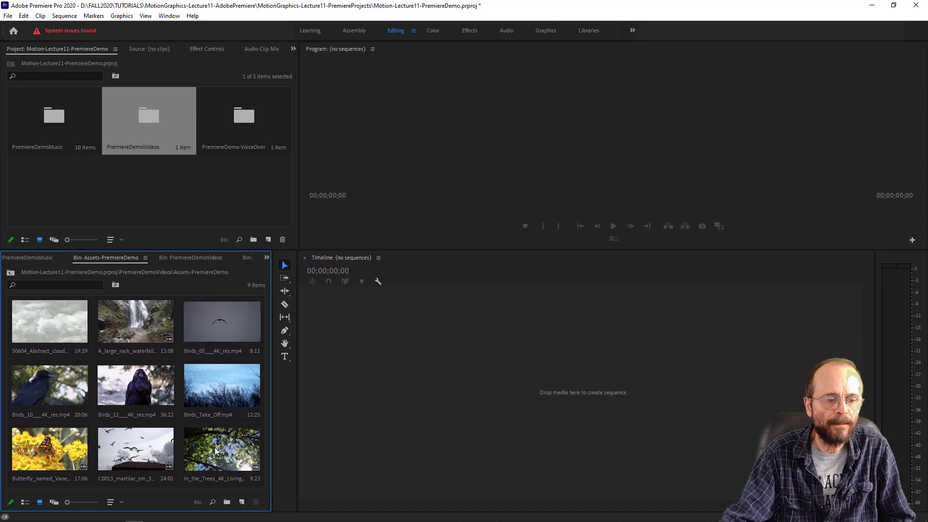
- Load the 50604_Abstract_cloudy_day_background_HD_BG.mp4 clip in the Source monitor, scrub through it and play a short stretch
click(55, 322)
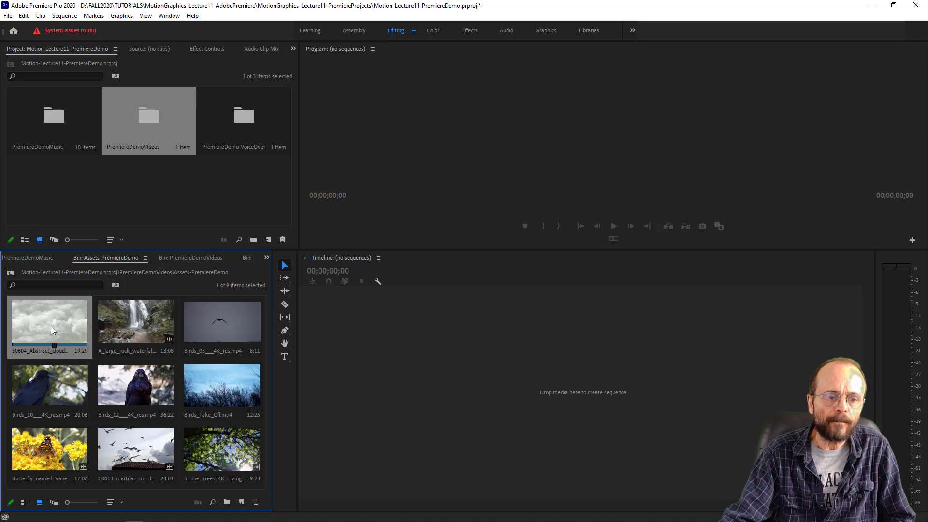
double_click(54, 328)
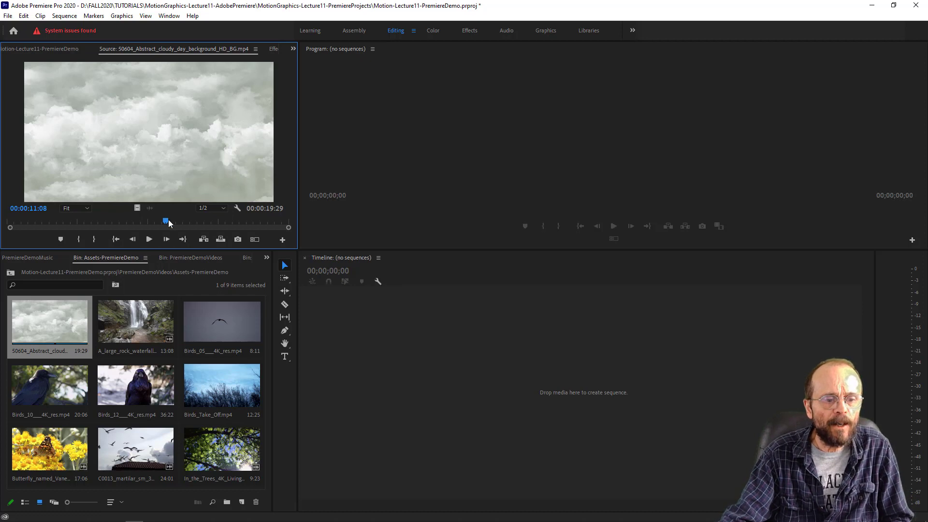
drag(169, 223, 89, 231)
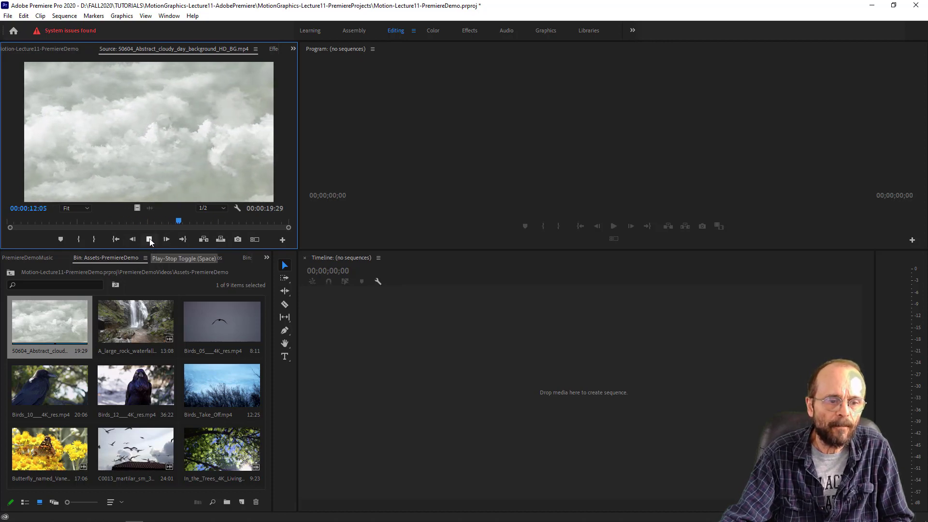
click(149, 240)
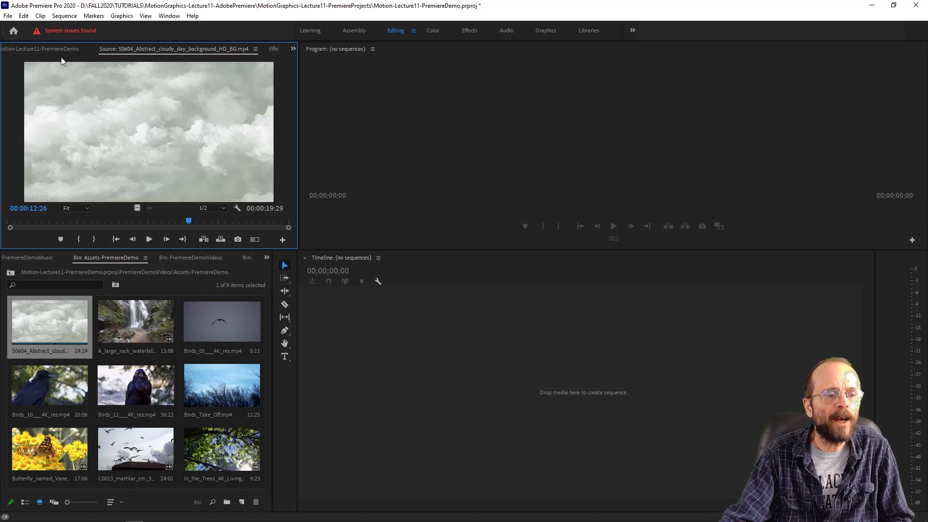
- Create a new sequence named Sequence 01 at the project root using the Digital SLR 1080p preset DSLR 1080p30
click(45, 48)
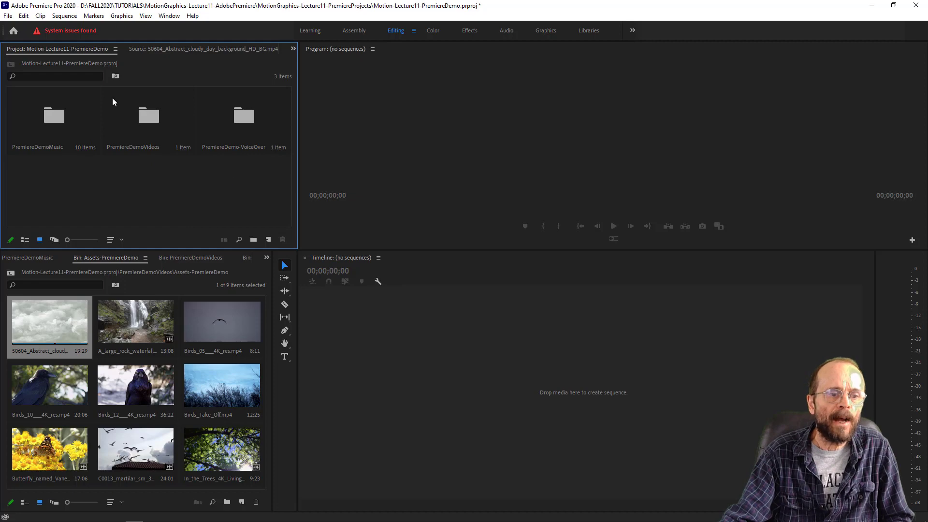
click(62, 18)
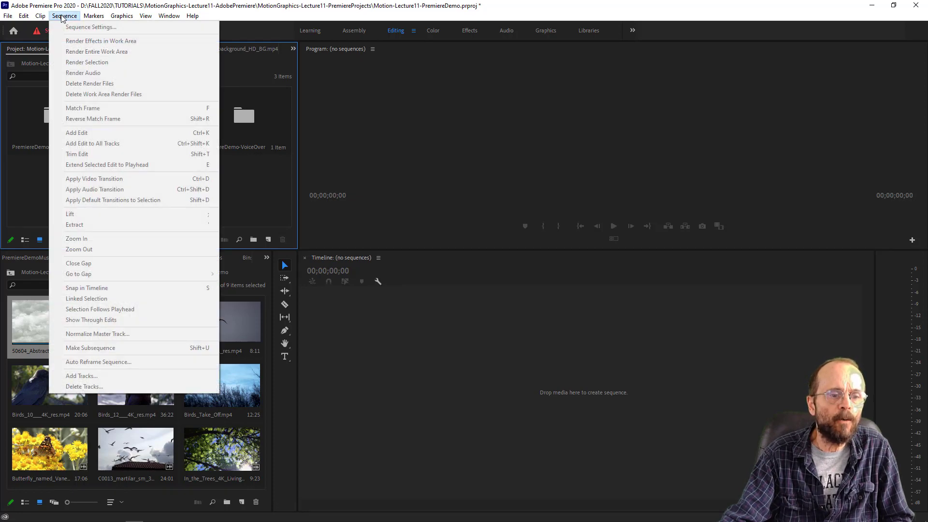
mouse_move(8, 16)
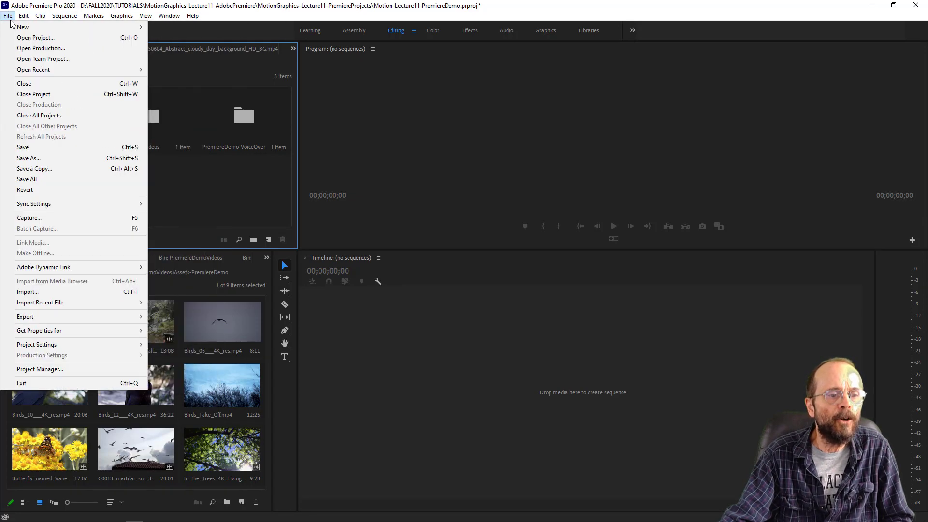
mouse_move(14, 32)
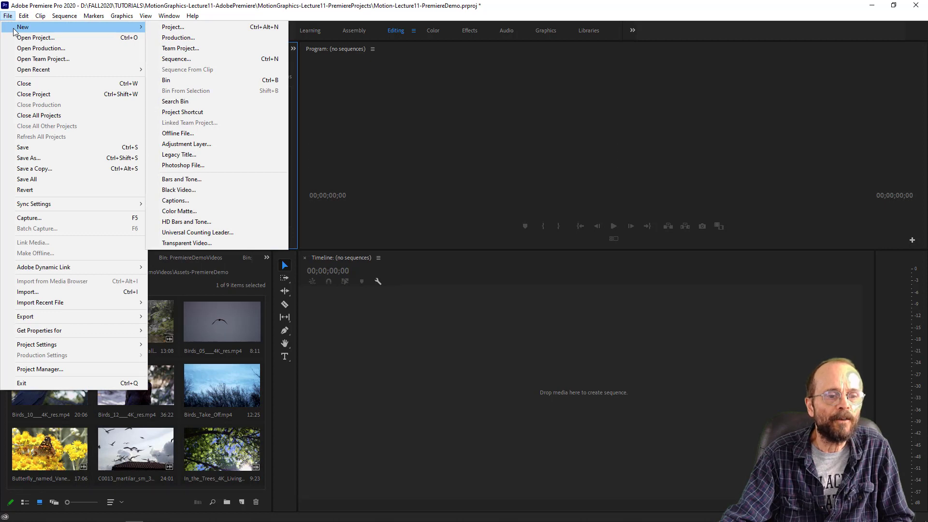
click(199, 60)
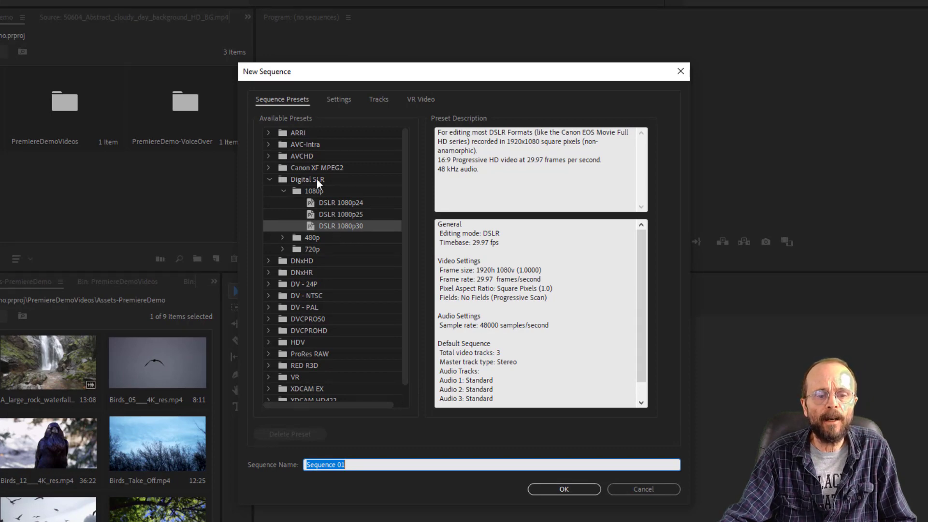
click(349, 225)
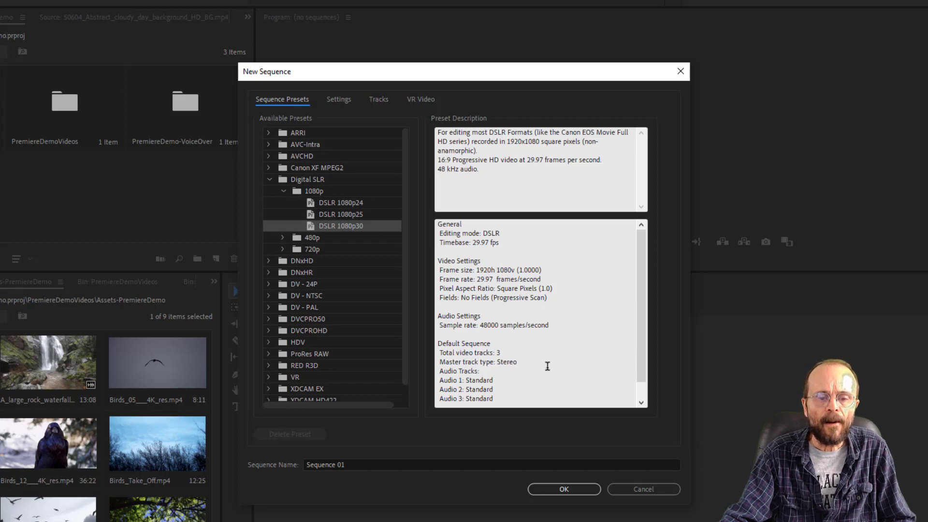
click(572, 489)
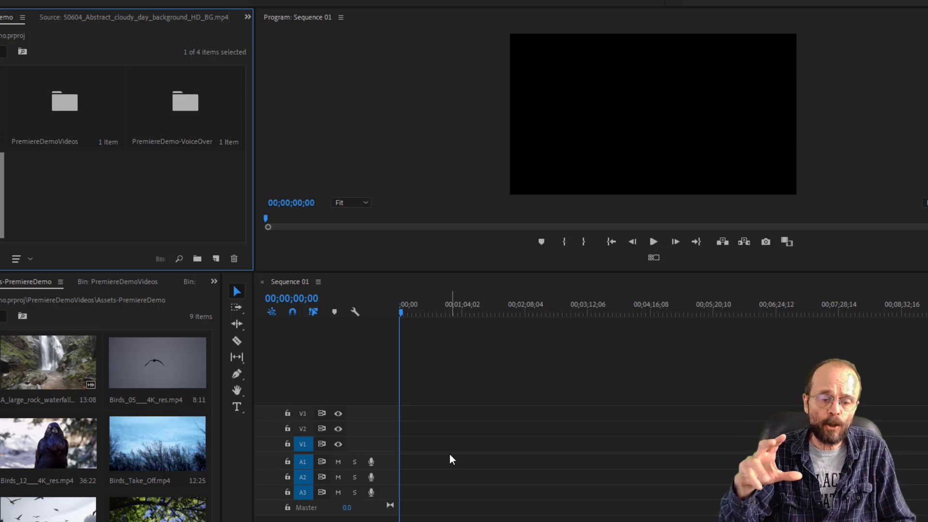
- Reopen the abstract cloudy day clip from the Assets-PremiereDemo bin in the Source monitor and scrub its playhead to about 00:00:02:07
double_click(68, 104)
double_click(27, 337)
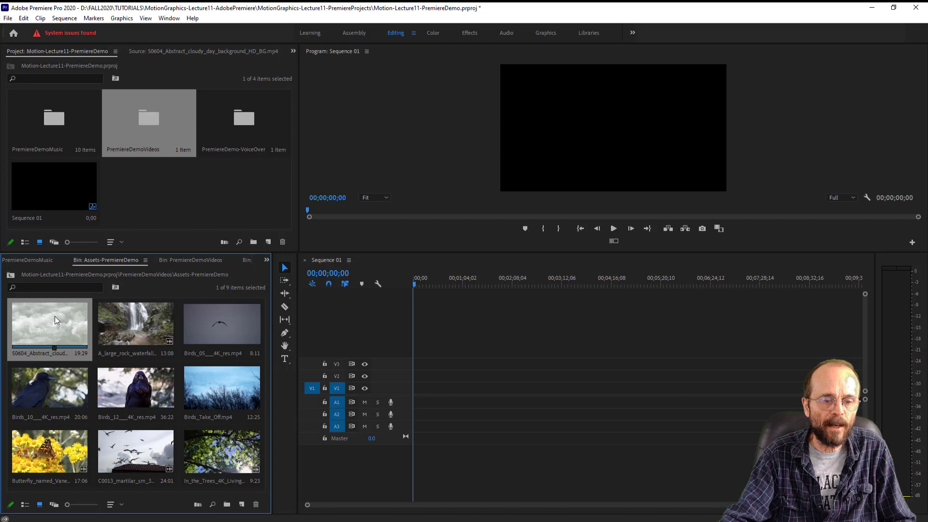
double_click(54, 316)
click(187, 225)
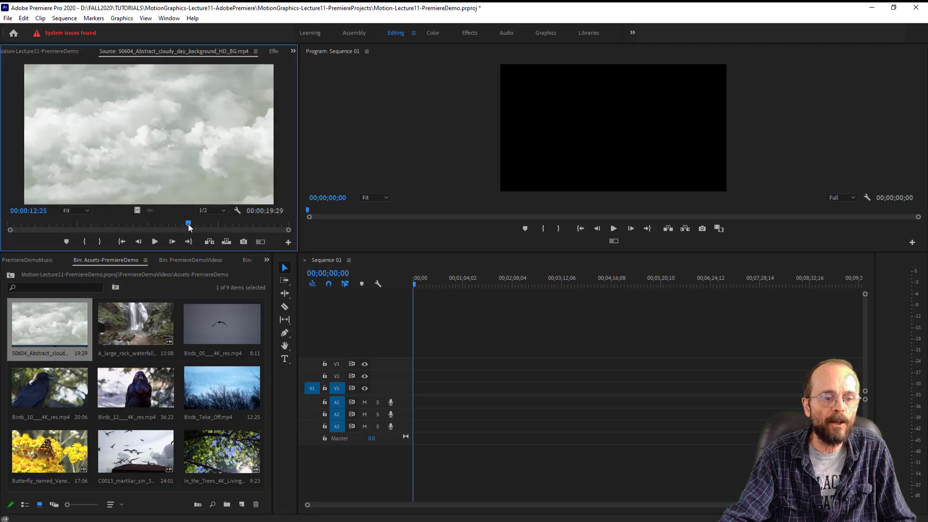
drag(188, 225, 30, 225)
drag(34, 257, 297, 274)
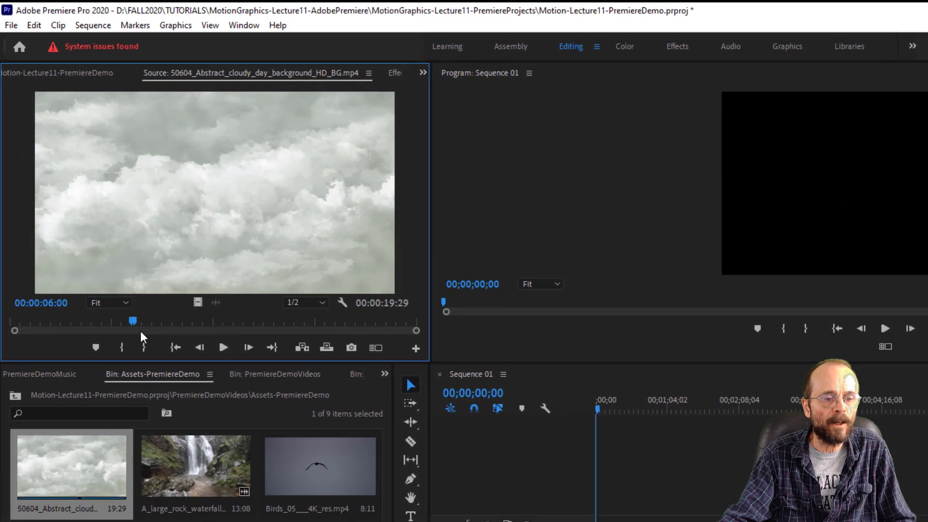
drag(378, 351, 59, 326)
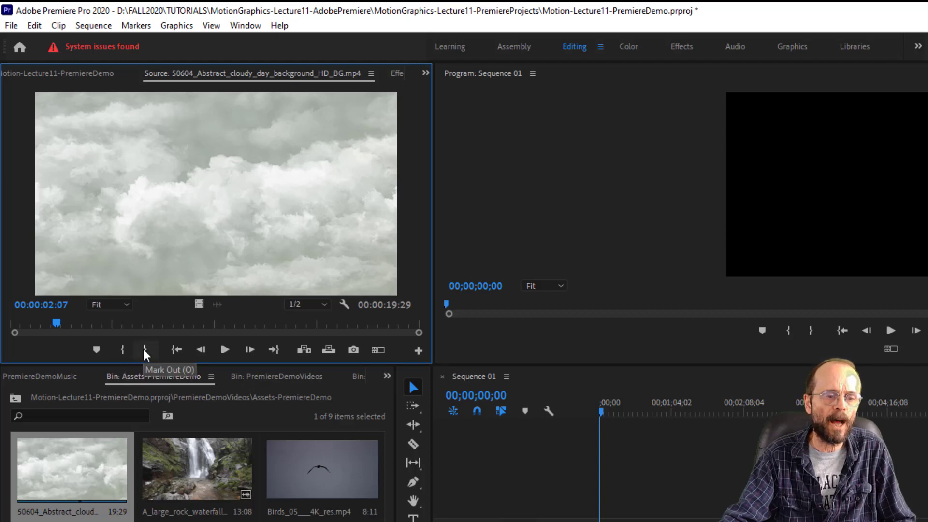
- Mark the cloudy day source clip's In point at 00:00:02:14 and its Out point at 00:00:13:10
click(58, 321)
drag(58, 320, 63, 320)
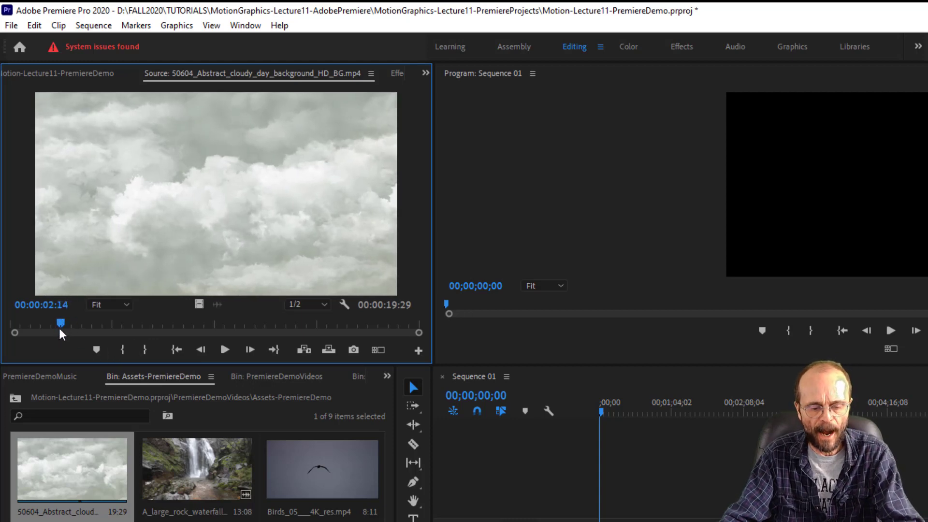
key(i)
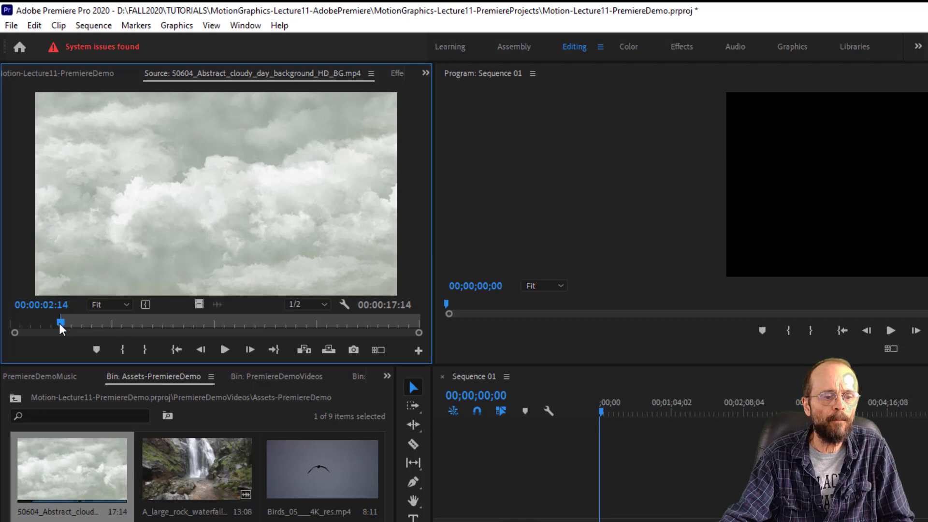
drag(59, 323, 281, 339)
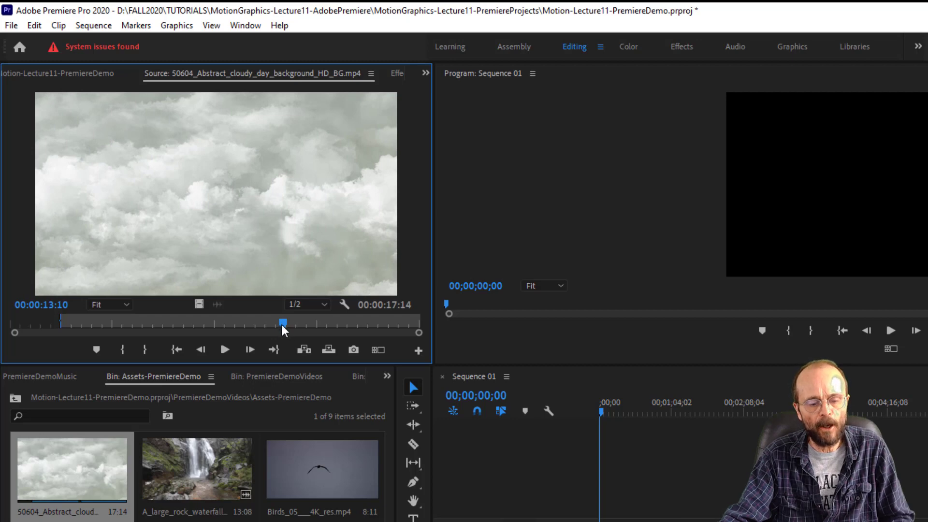
key(o)
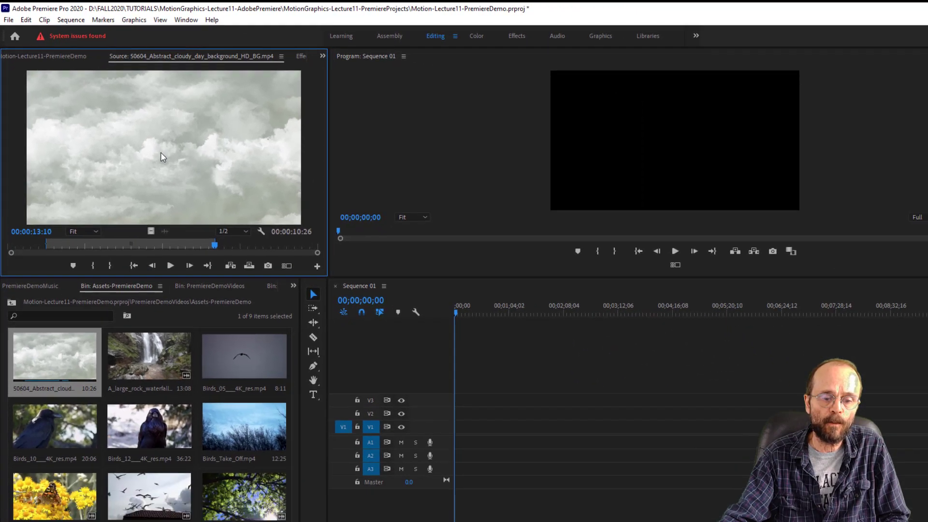
- Place the marked cloudy day clip on track V1 at the start of Sequence 01, keeping the existing sequence settings
drag(210, 195, 420, 403)
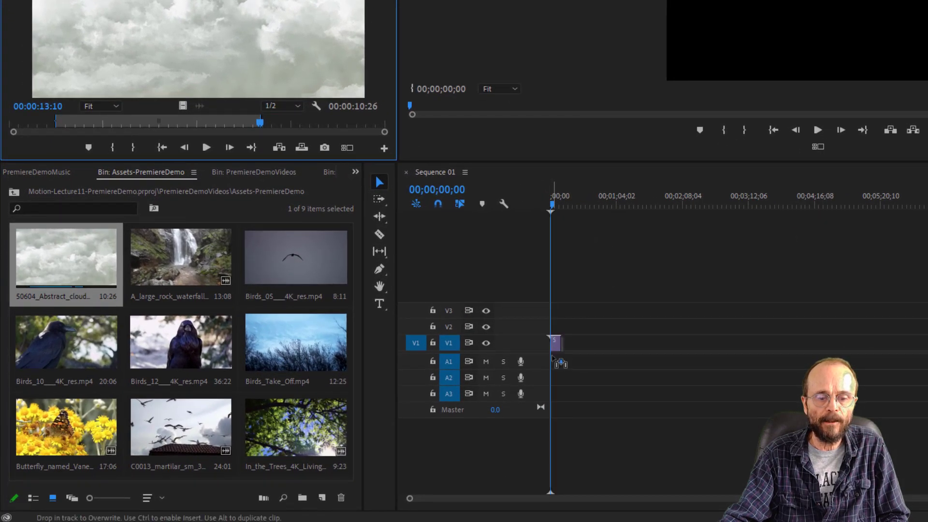
mouse_move(554, 360)
mouse_down()
mouse_move(558, 333)
mouse_move(553, 345)
mouse_up()
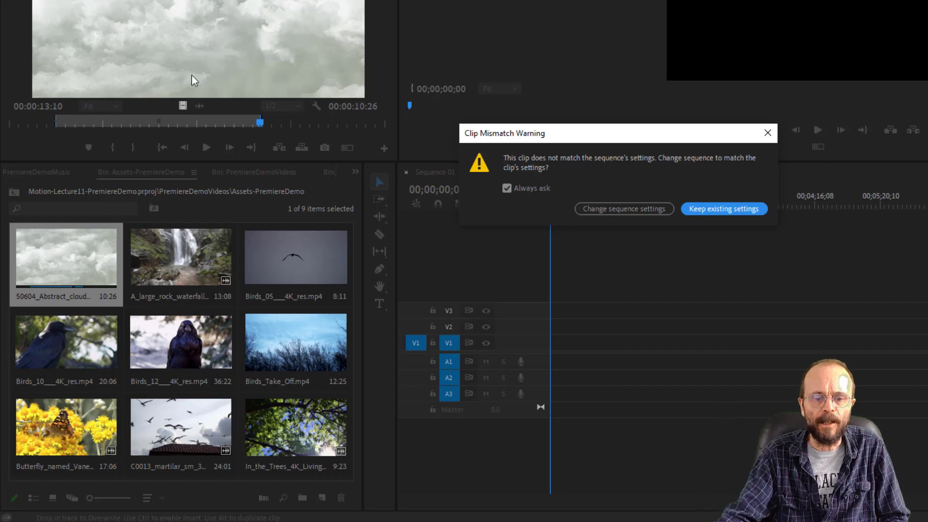
click(742, 208)
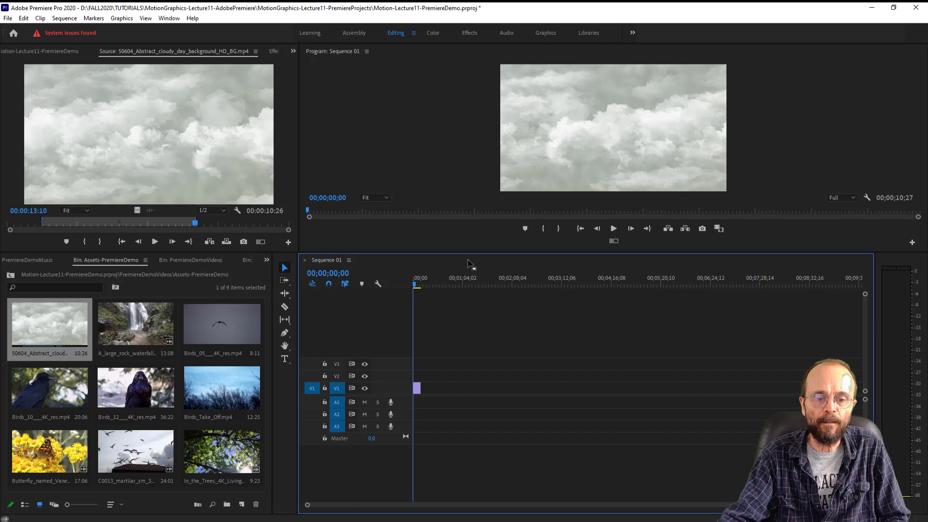
- Enlarge the monitor area above the timeline and set the Program monitor's zoom level to 25%
drag(460, 253, 460, 358)
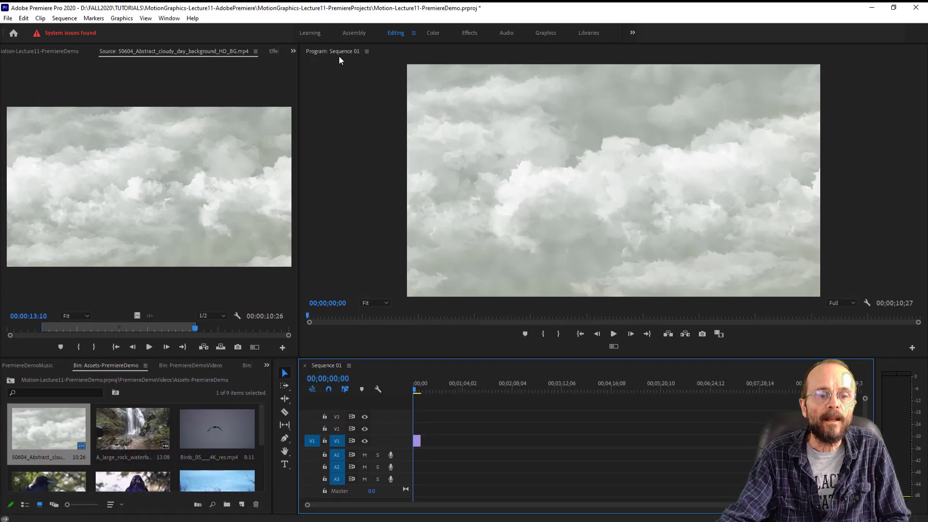
click(385, 302)
click(381, 333)
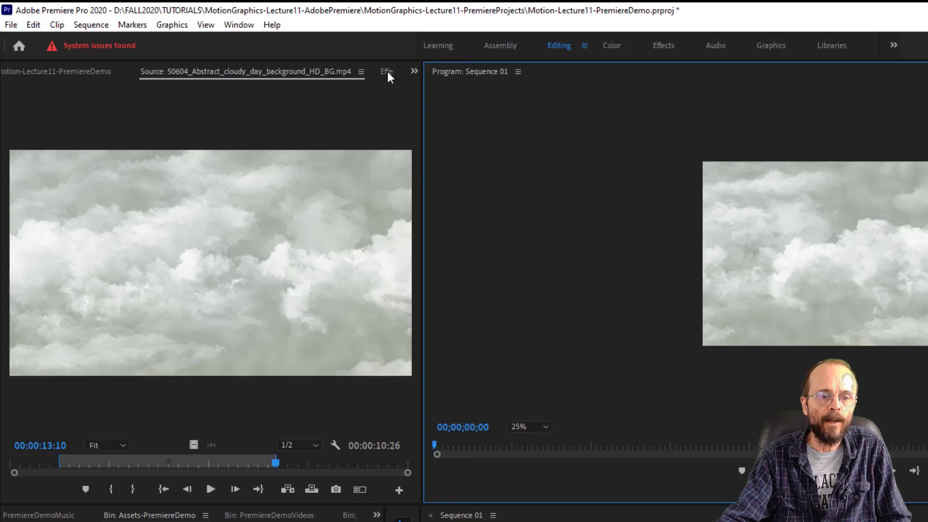
- Show the effect controls of the V1 cloud clip, try a Scale of 112, and undo that change
click(387, 71)
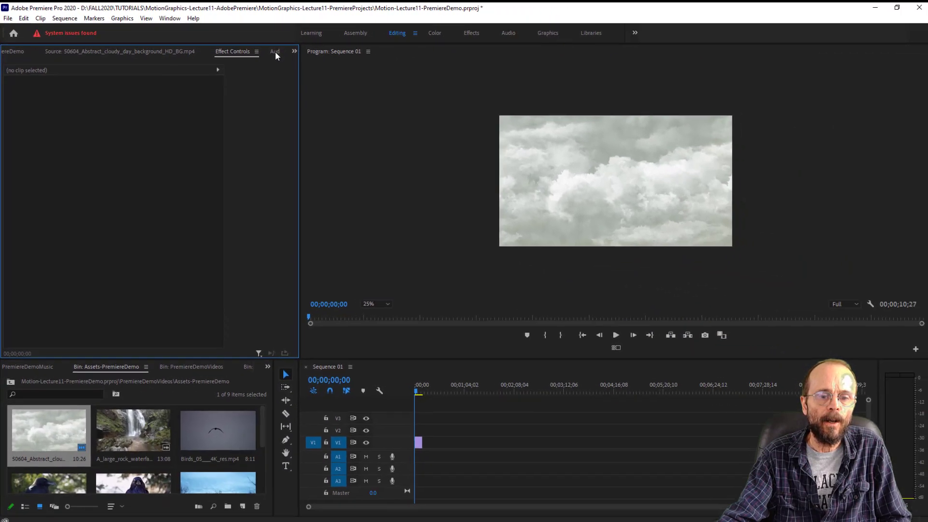
click(415, 440)
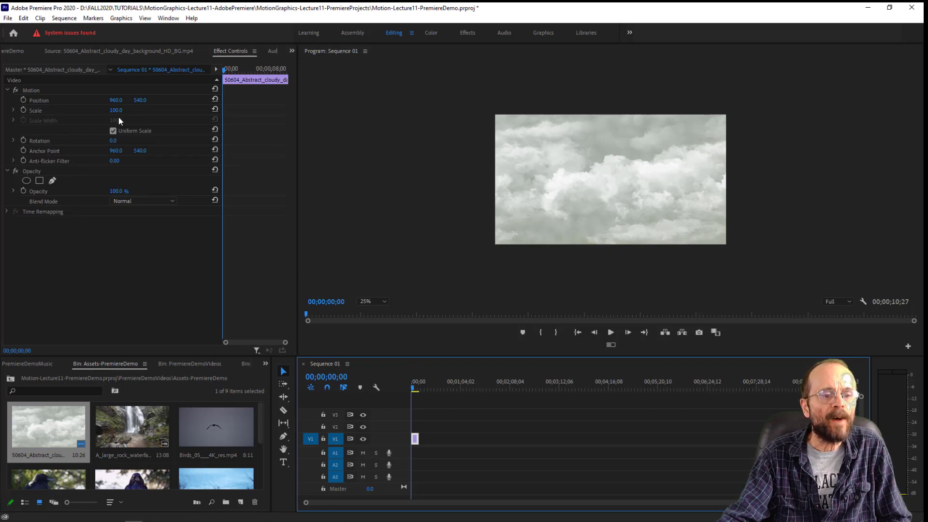
drag(114, 111, 117, 110)
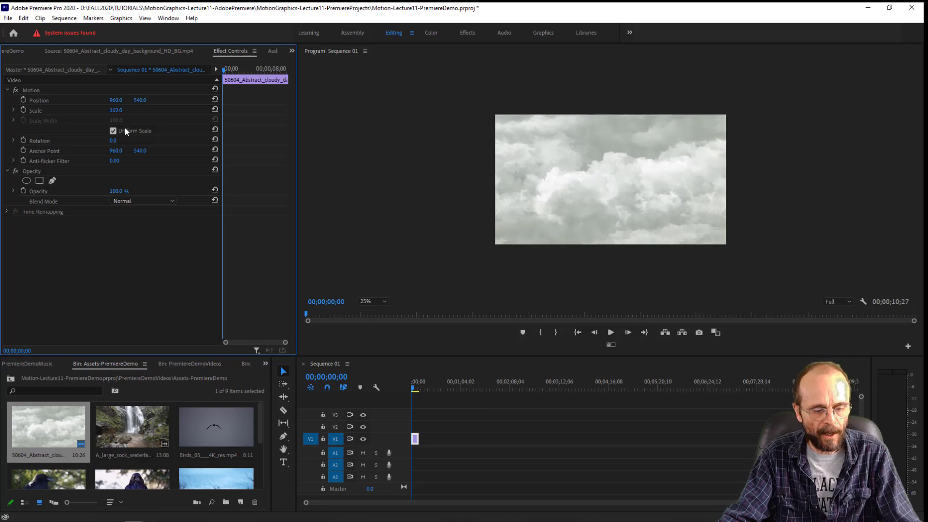
key(ctrl+z)
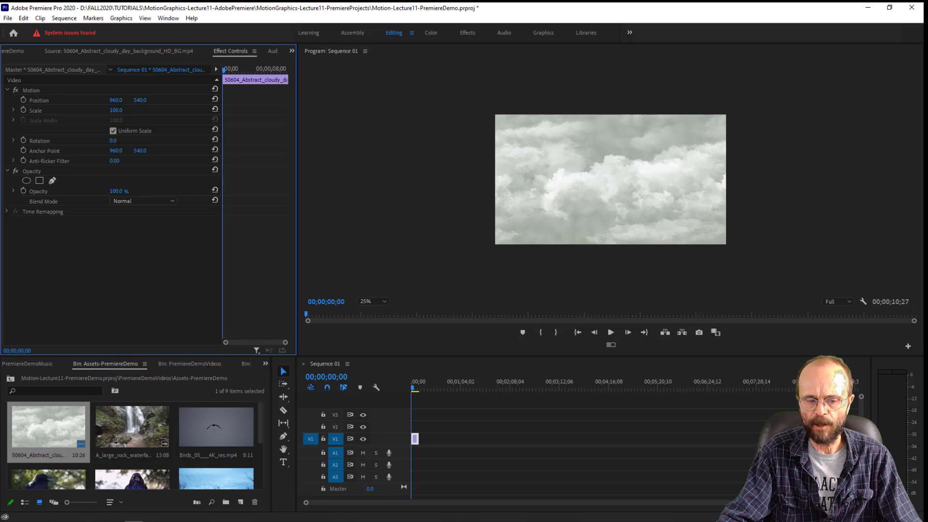
- Zoom the timeline in until the whole cloud clip is readable and play Sequence 01 from its start
drag(853, 502, 599, 509)
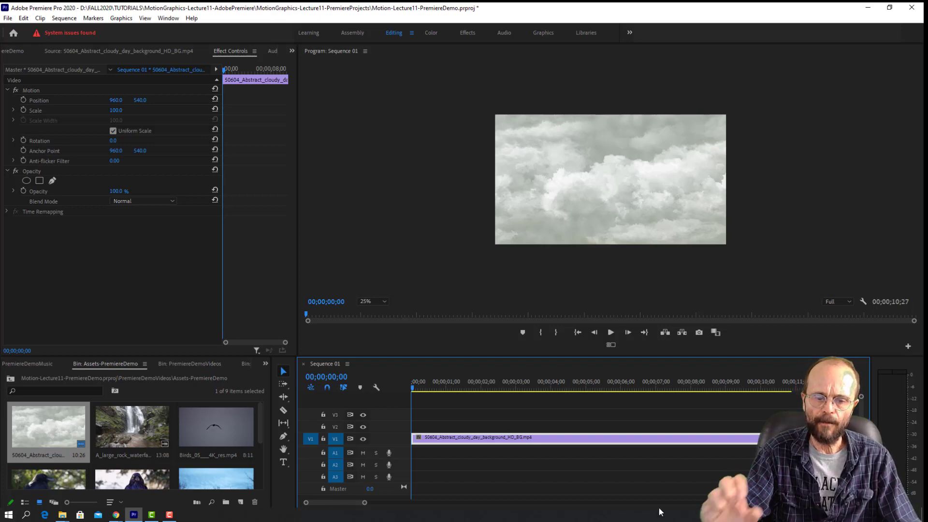
drag(365, 503, 392, 504)
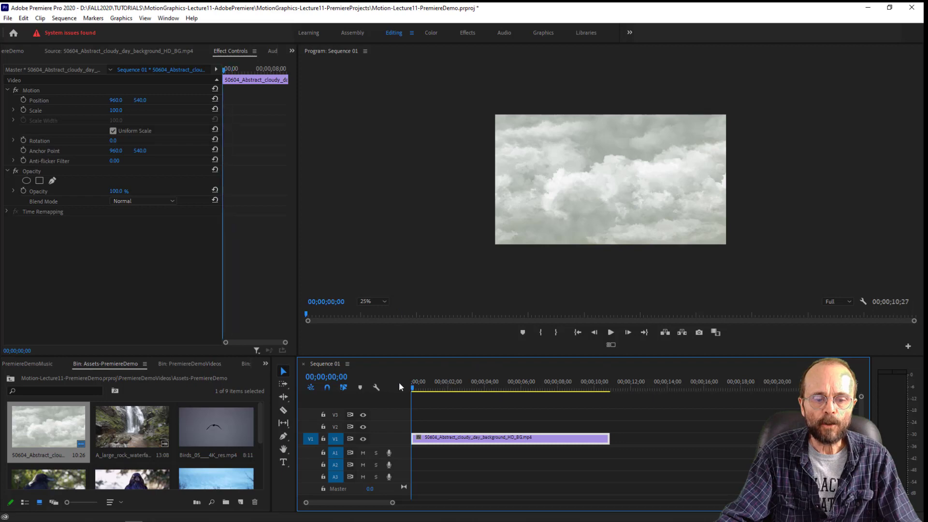
key(space)
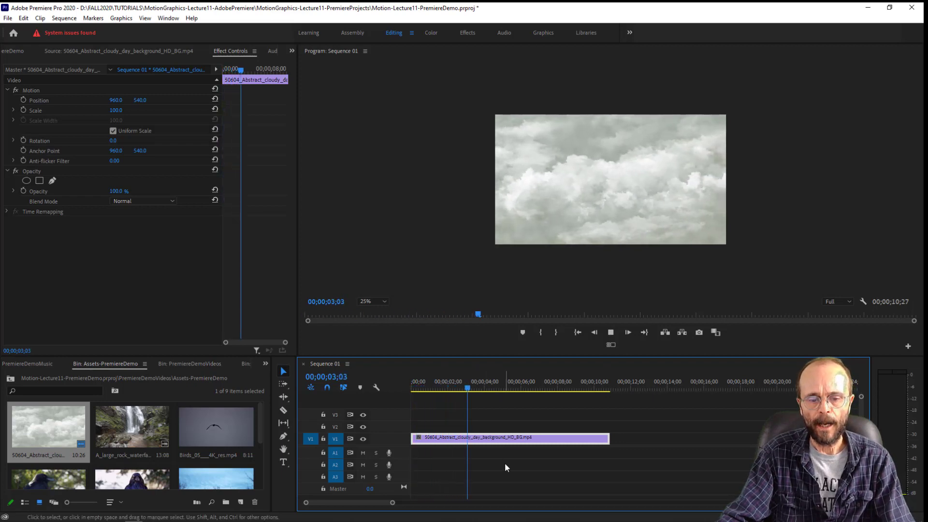
key(space)
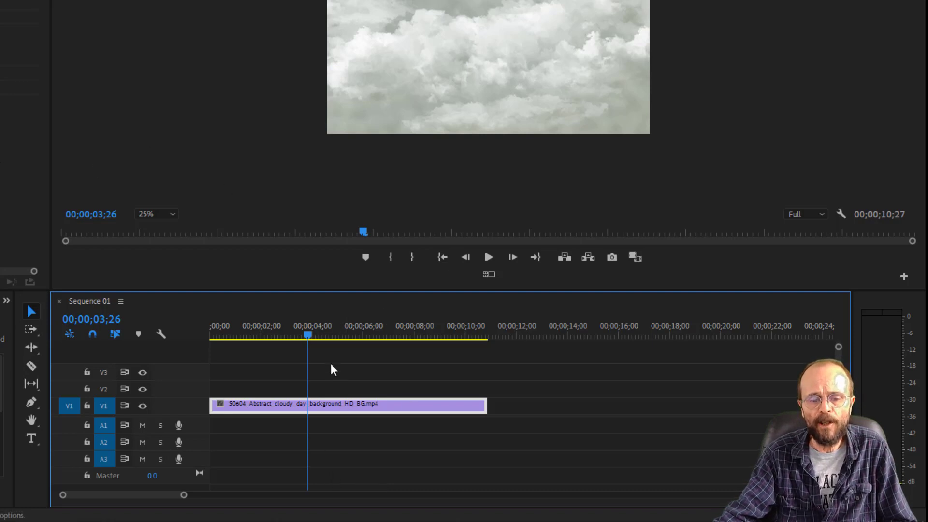
drag(309, 335, 143, 336)
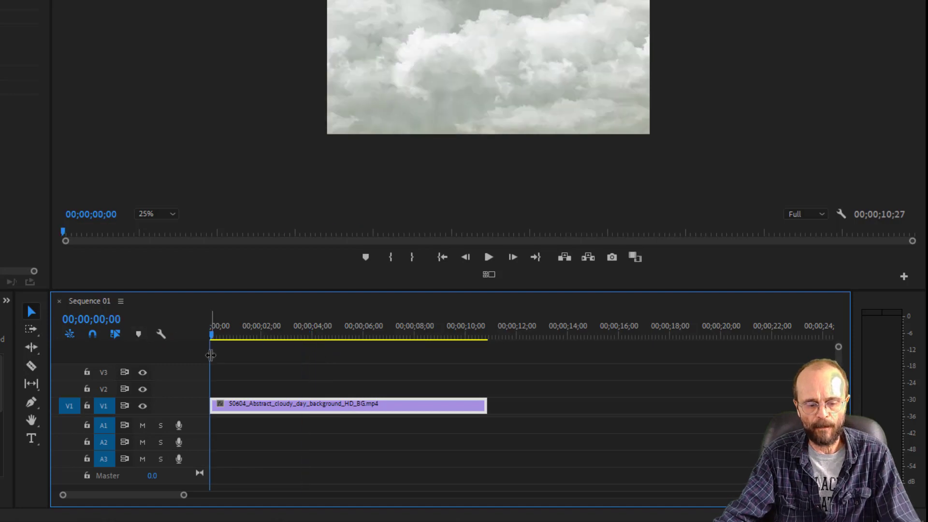
key(space)
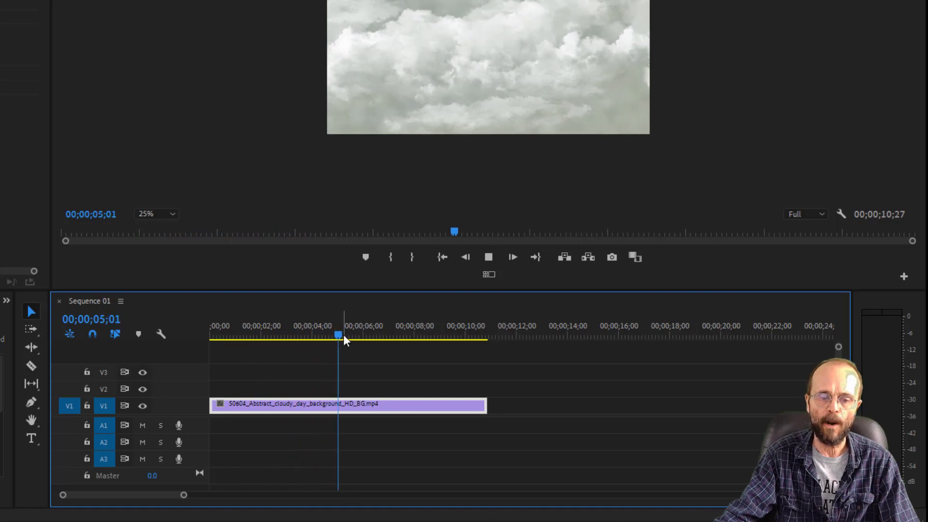
- Try trimming the end of the V1 cloud clip back to the playhead at 00;00;03;03, and undo the trim
drag(343, 334, 289, 343)
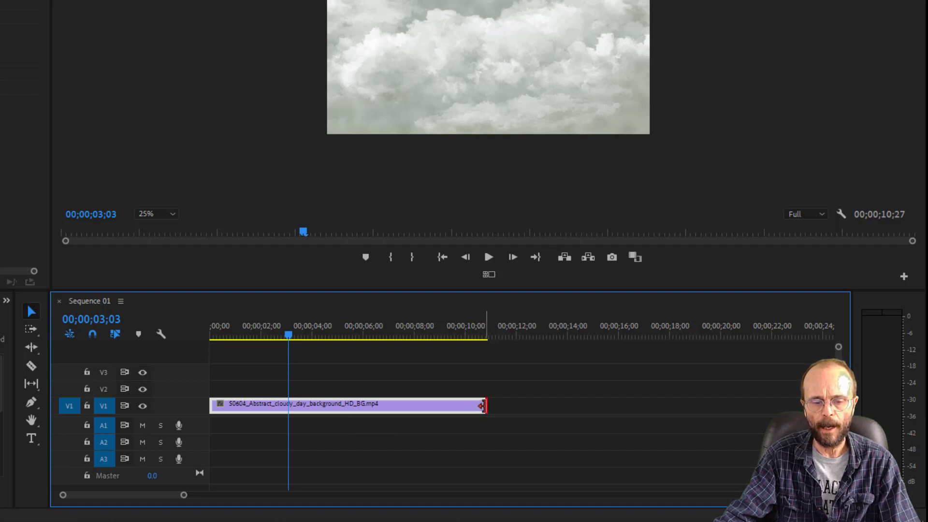
drag(483, 406, 288, 406)
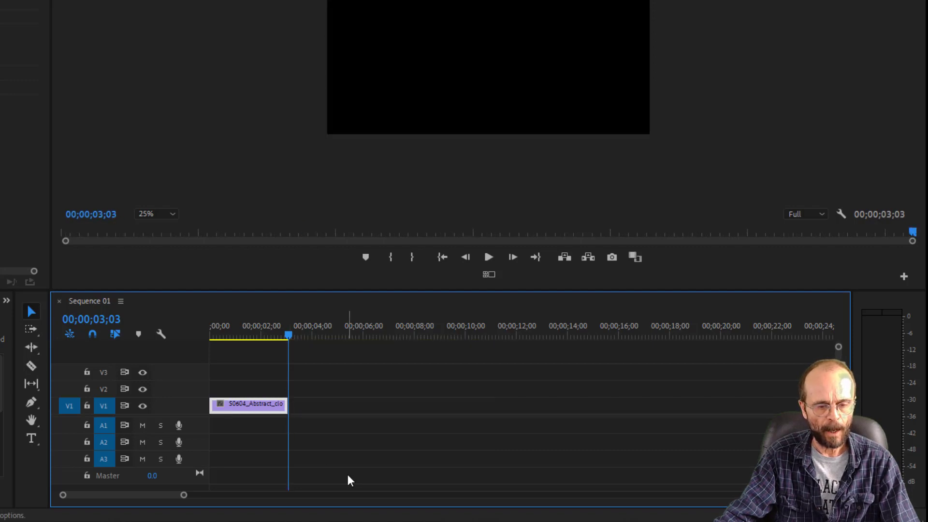
key(ctrl+z)
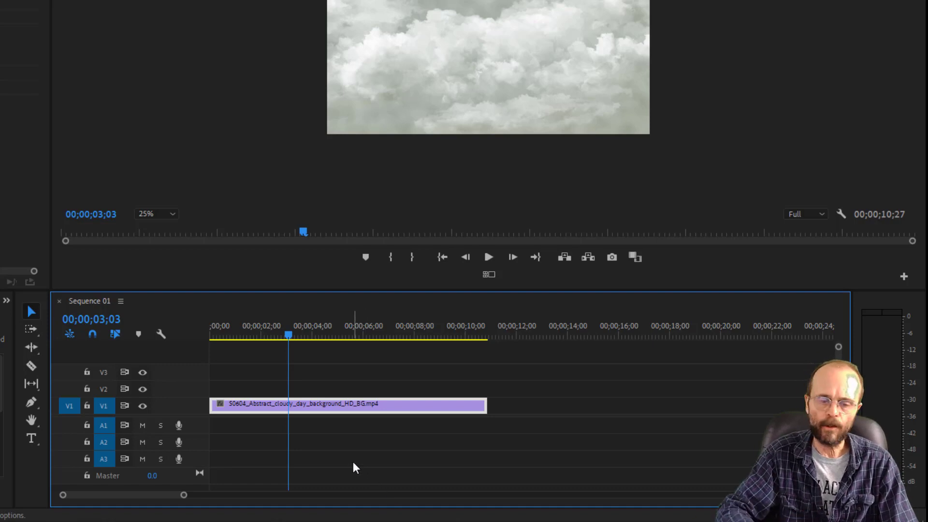
- Split the V1 cloud clip at 00;00;03;03 with the Razor tool and delete the portion after the cut
key(c)
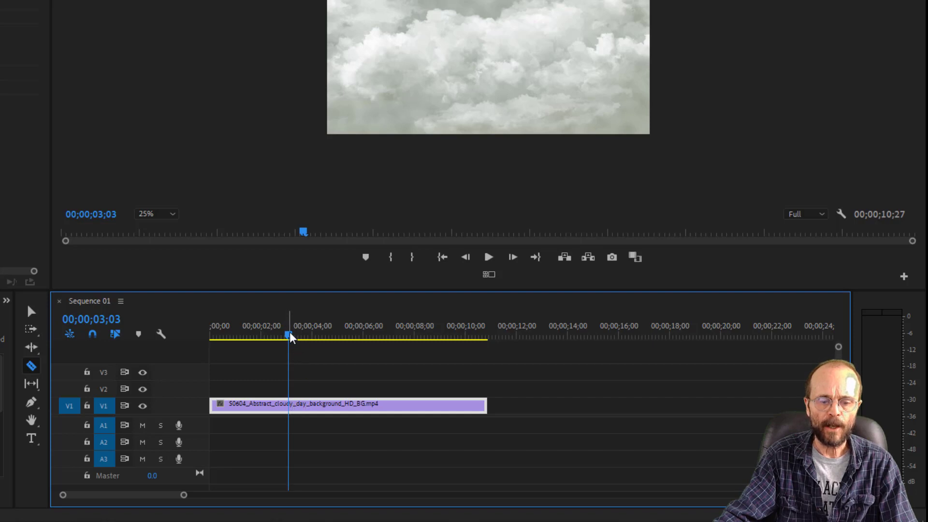
drag(290, 333, 290, 337)
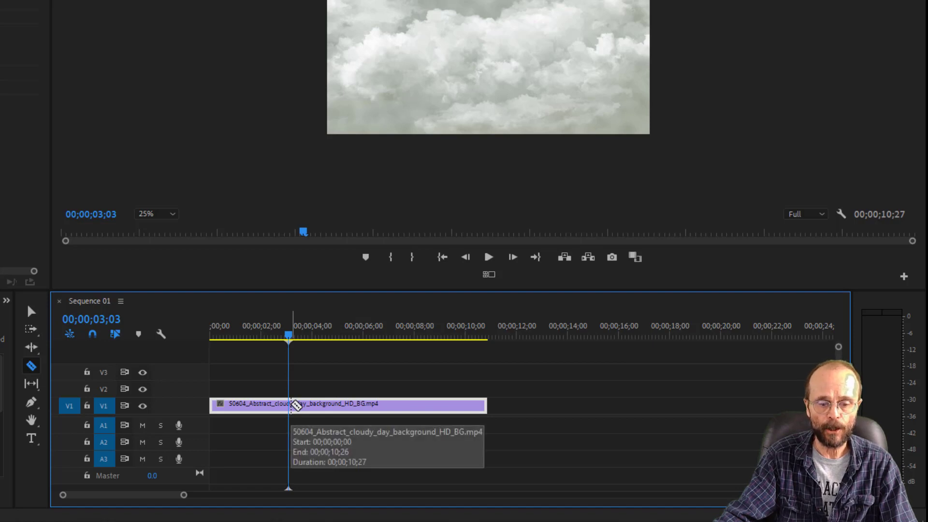
click(290, 405)
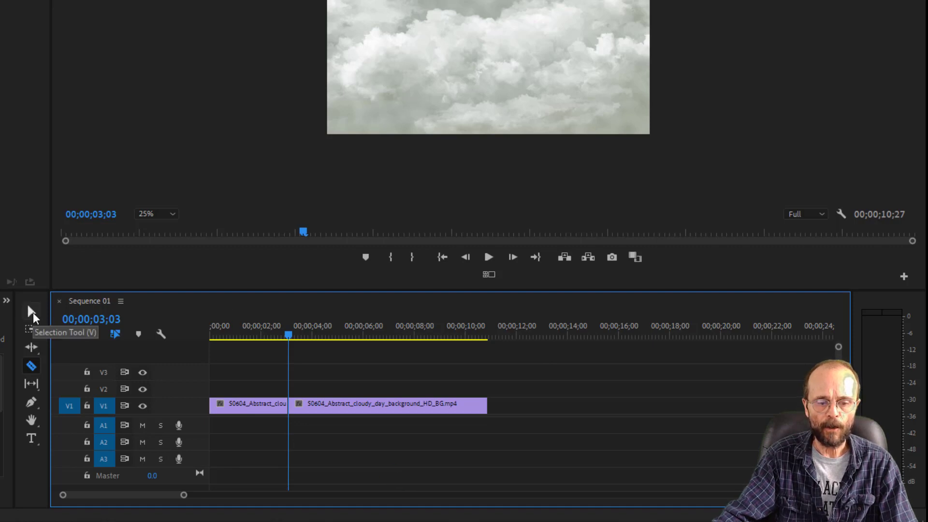
click(32, 312)
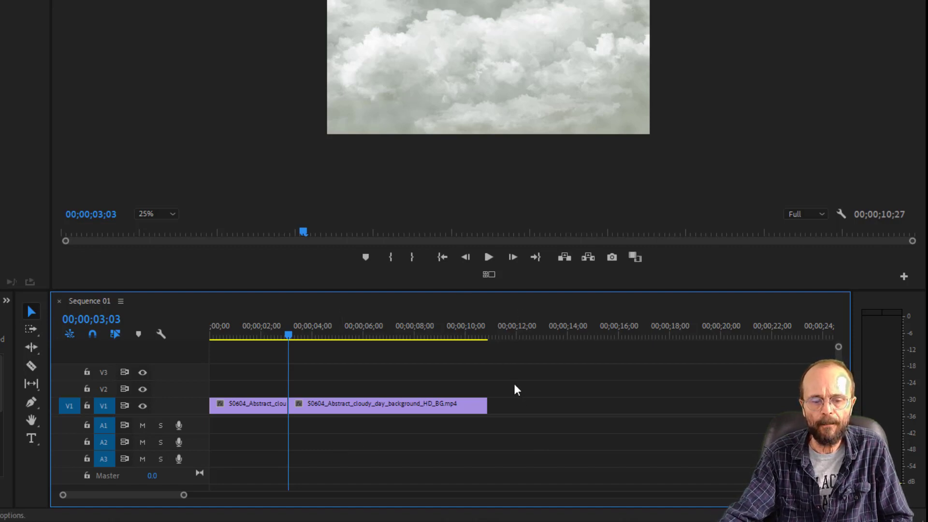
drag(513, 383, 388, 463)
key(Delete)
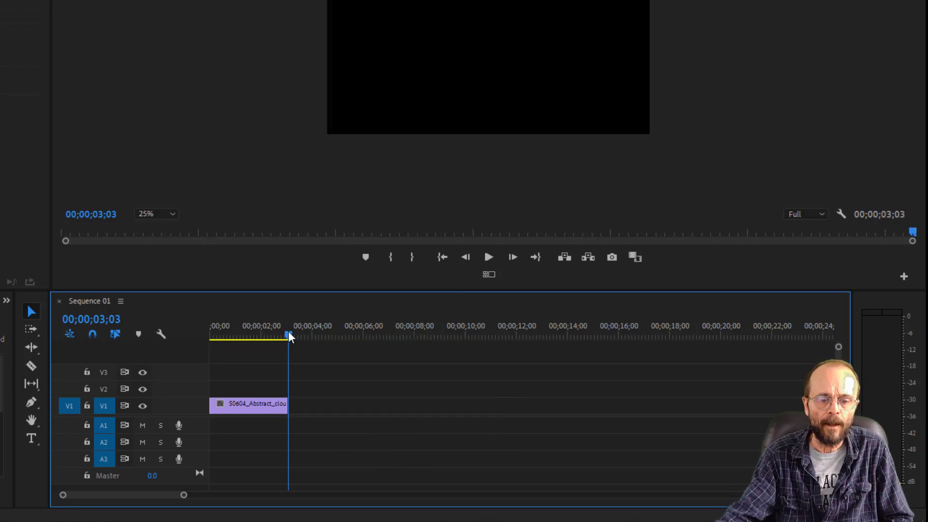
- Place the sequence playhead at 00;00;01;20 and save the project
drag(289, 337, 256, 341)
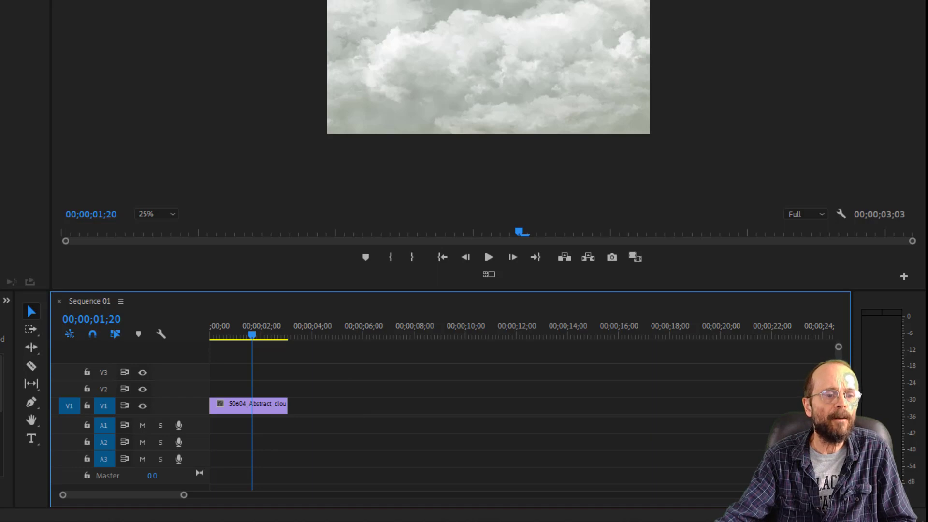
key(ctrl+s)
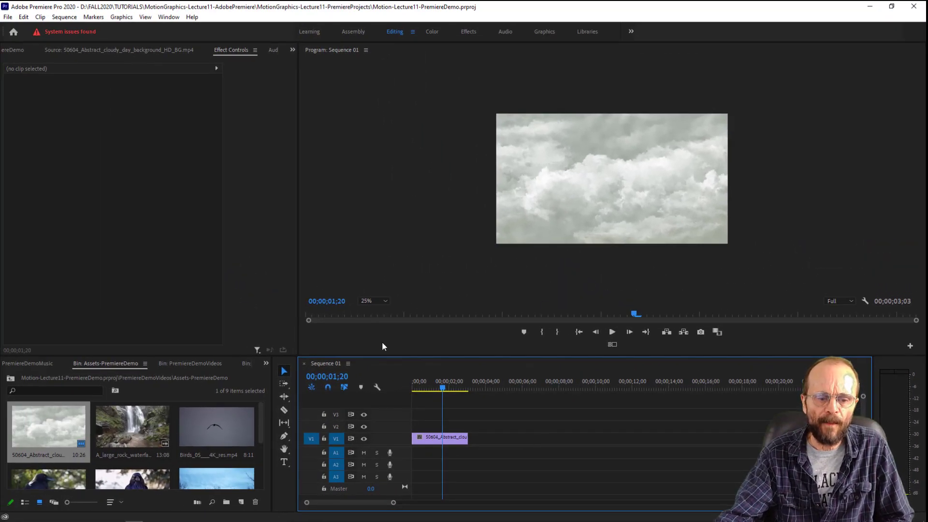
- Load Birds_05___4K_res.mp4 from the Assets-PremiereDemo bin in the Source monitor and mark its In point at 00:00:01:14
double_click(221, 426)
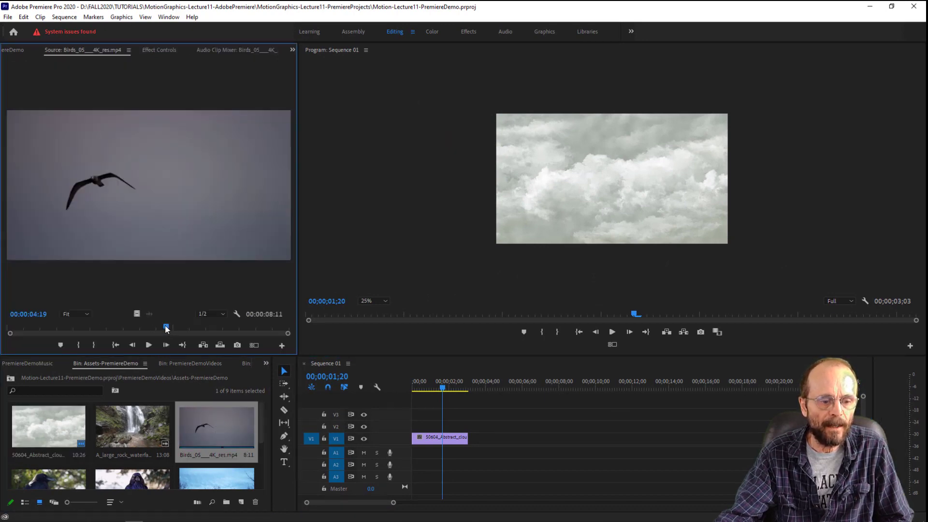
drag(167, 329, 60, 332)
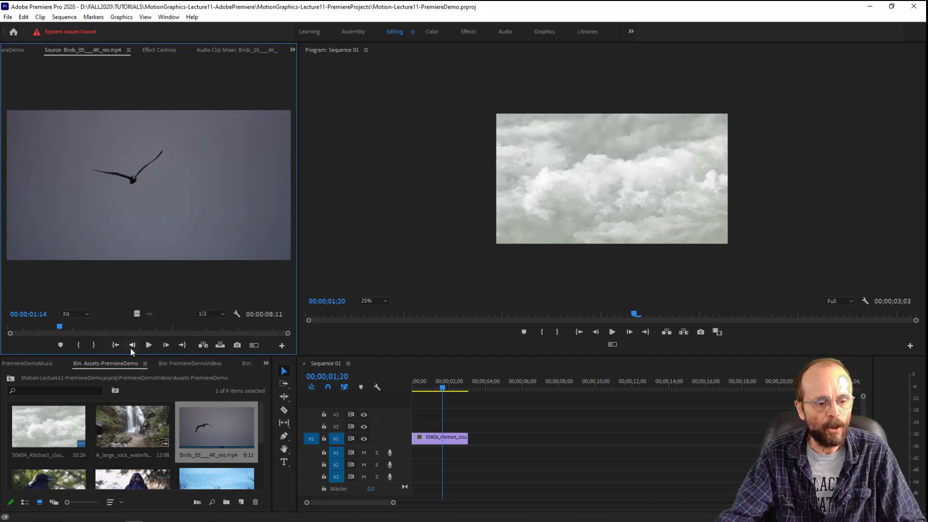
click(78, 345)
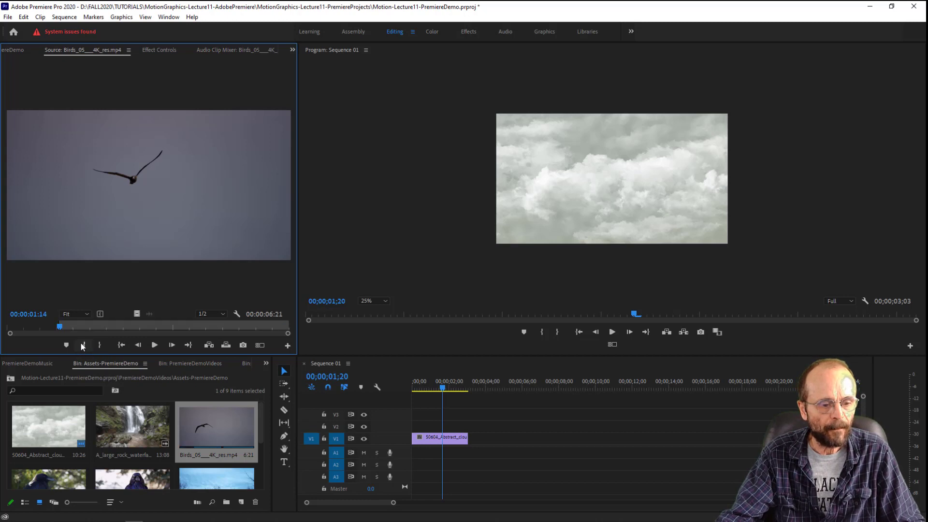
- Play through the flying bird source clip and mark its Out point at 00:00:04:06
drag(63, 327, 94, 333)
click(155, 345)
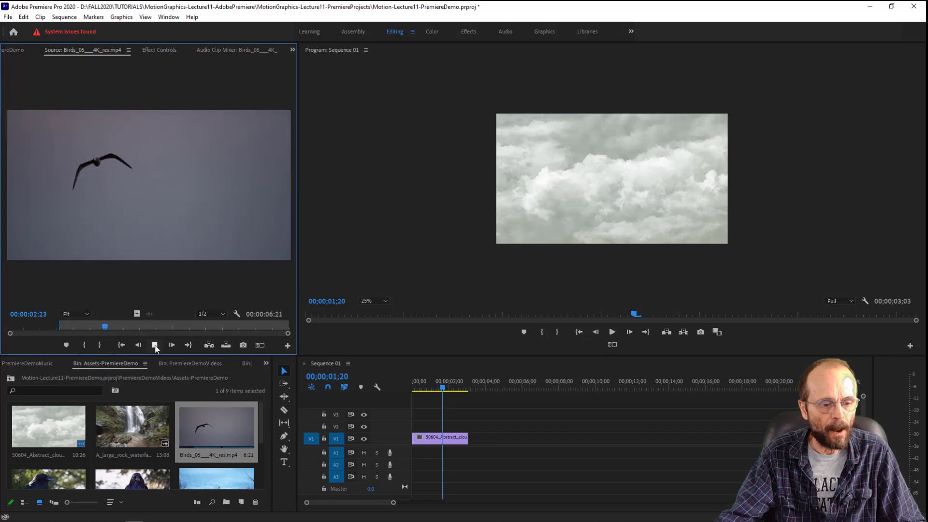
click(155, 345)
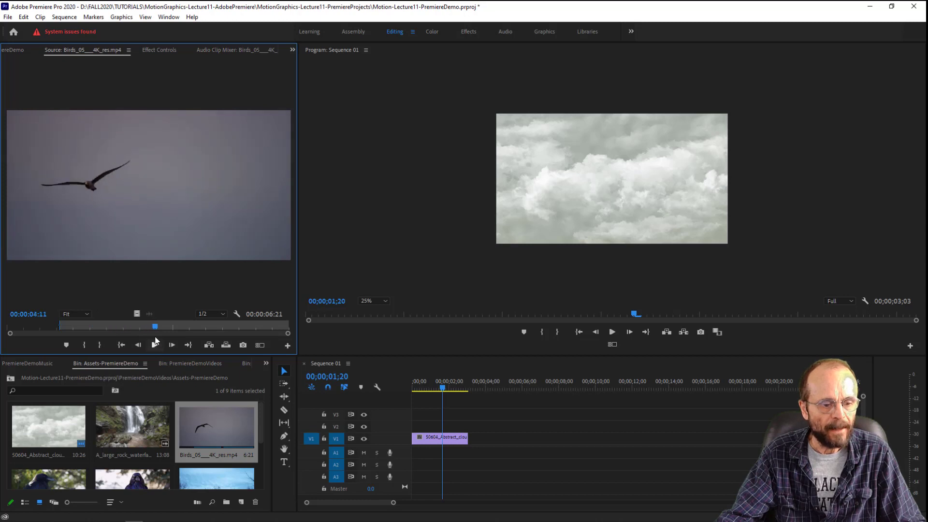
drag(155, 329, 148, 333)
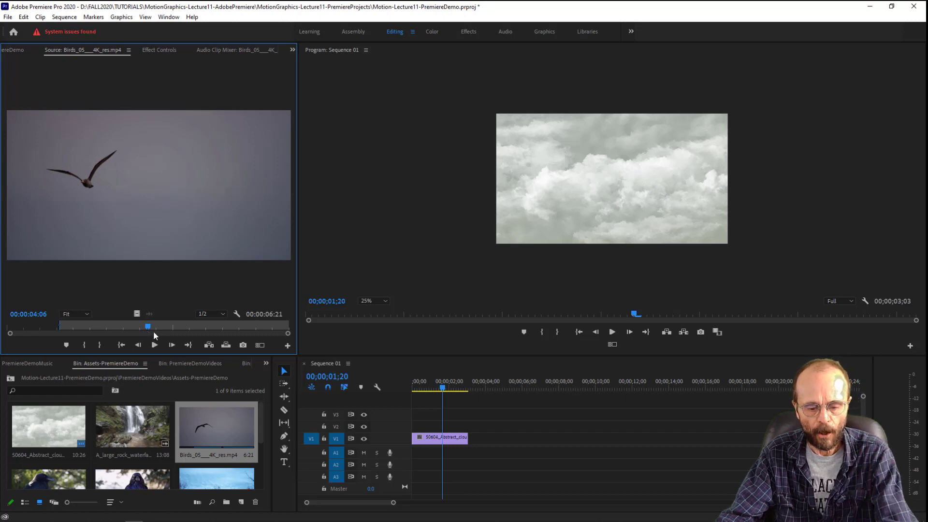
key(o)
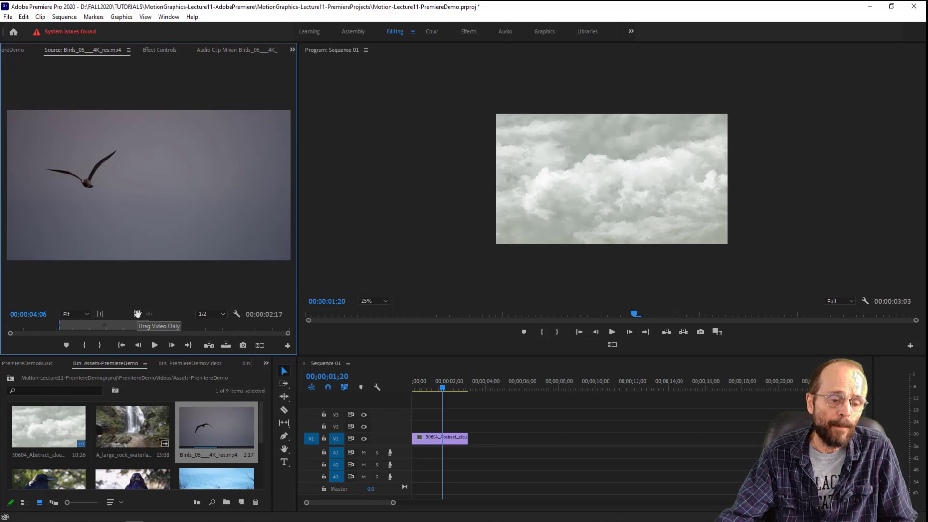
- Place only the video of the marked Birds_05___4K_res.mp4 section on V1, directly after the cloud clip
drag(148, 198, 478, 444)
drag(468, 440, 468, 441)
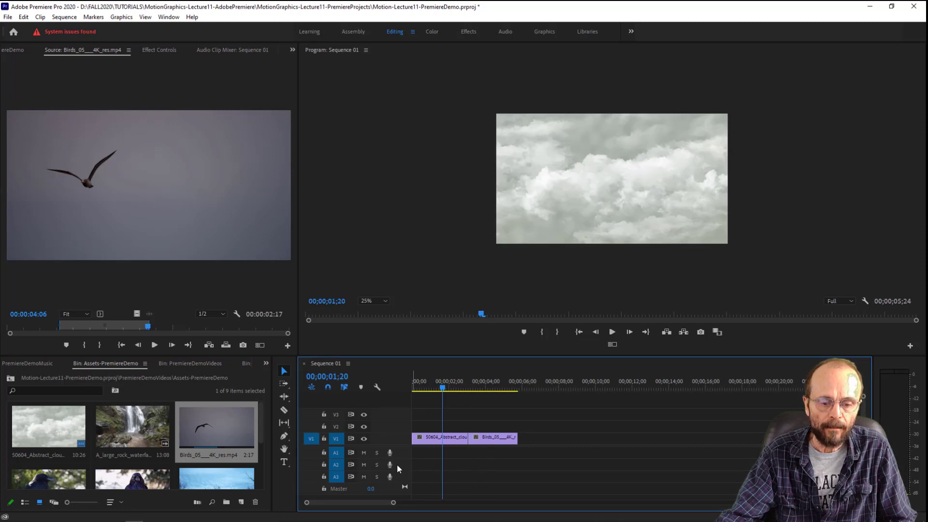
- Play the sequence from 00;00;00;00 through the cut between the cloud clip and the bird clip
click(461, 384)
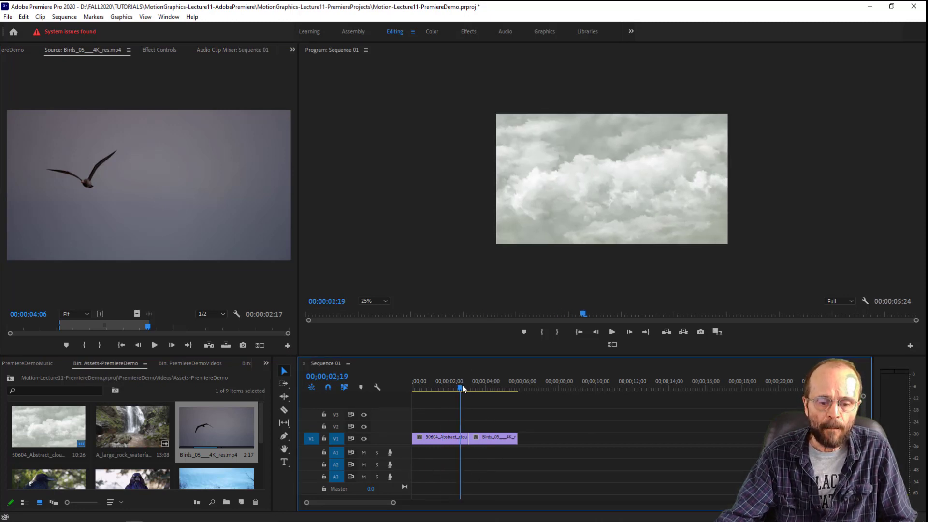
drag(462, 385, 464, 384)
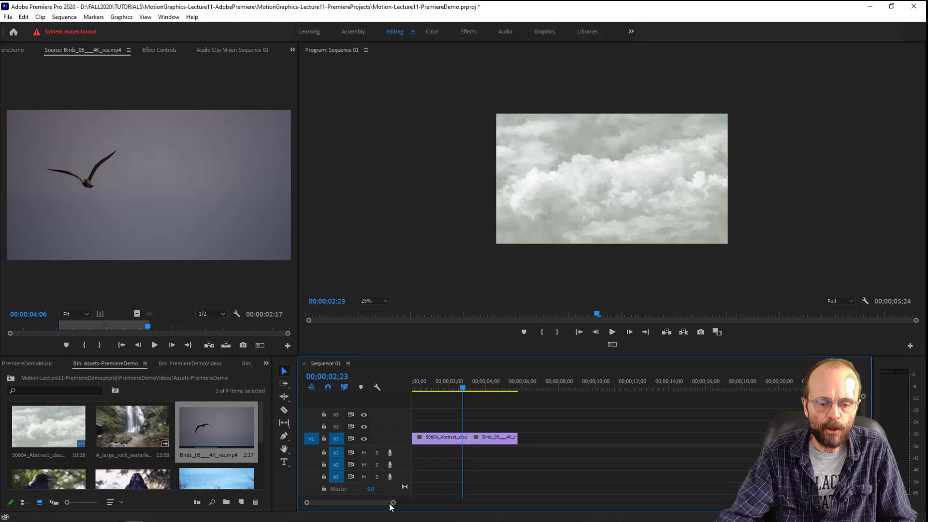
drag(392, 503, 359, 502)
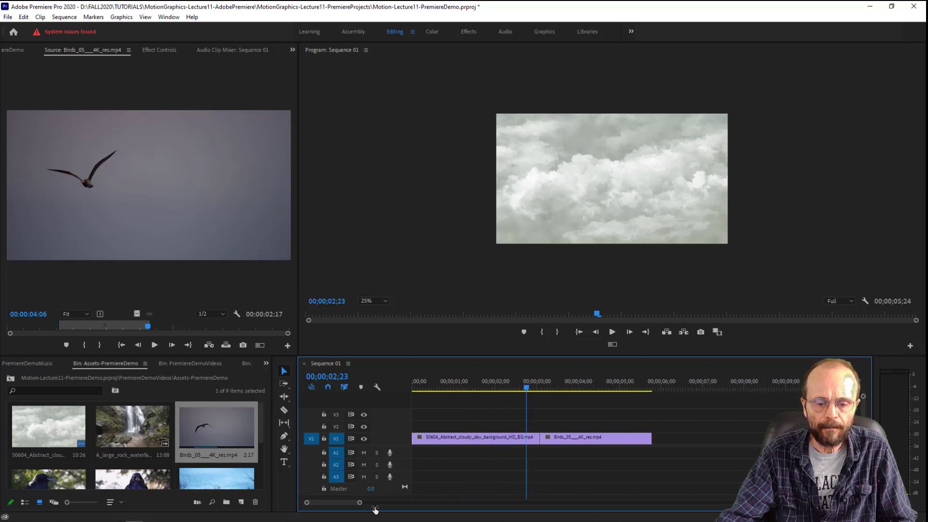
drag(510, 385, 404, 400)
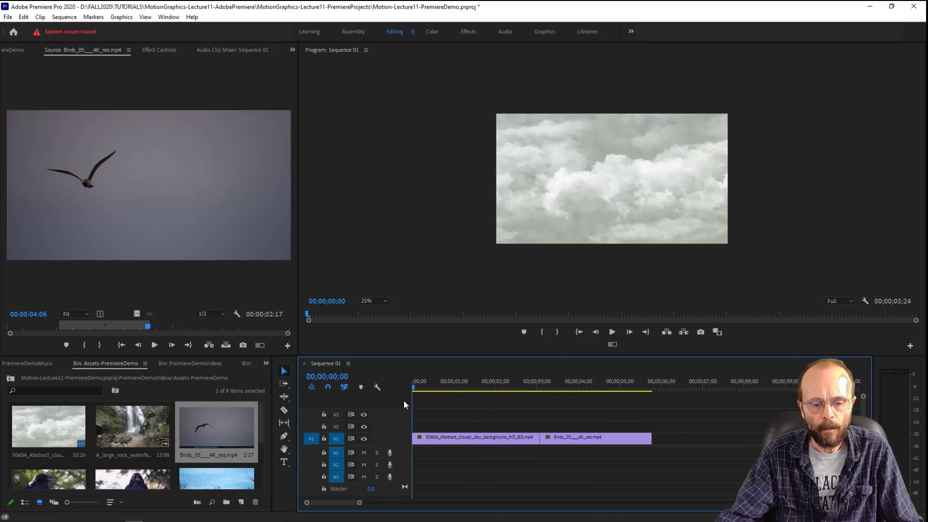
key(space)
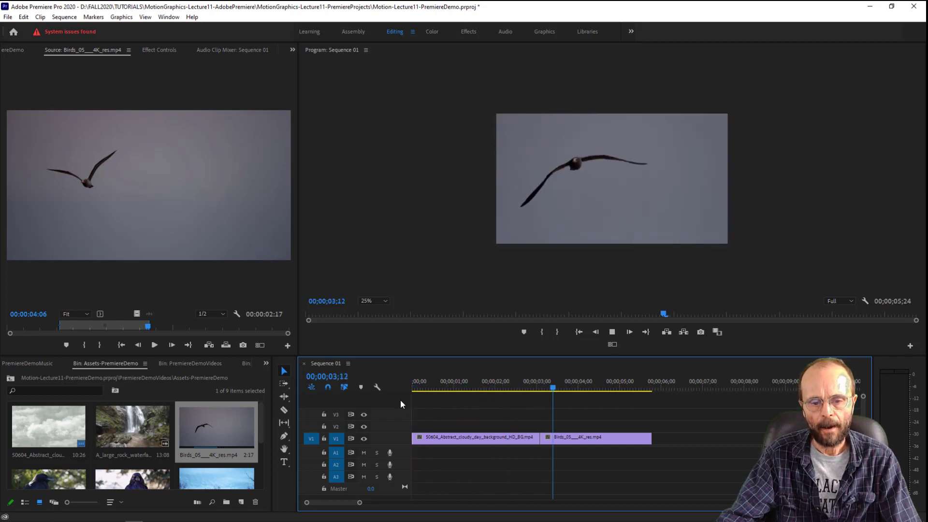
key(space)
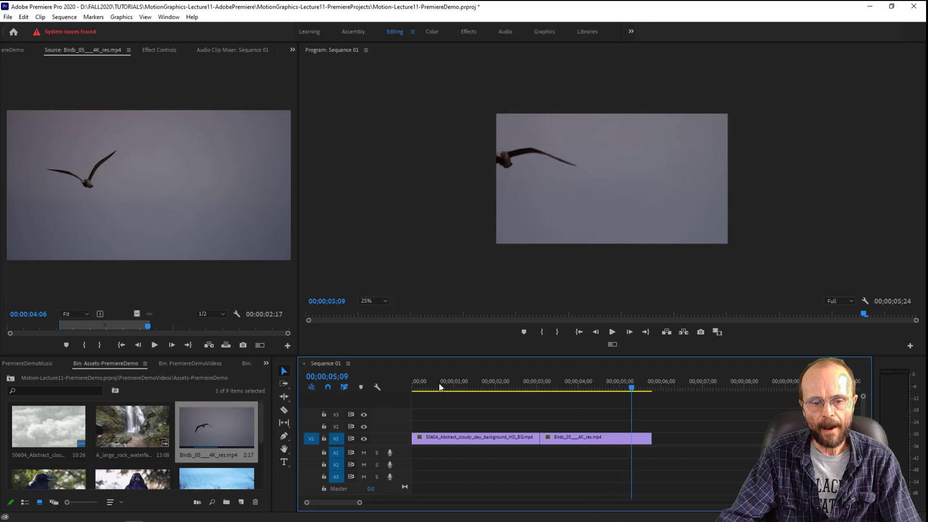
- Show the effect settings of the V1 bird clip and set its Scale to 50
click(564, 221)
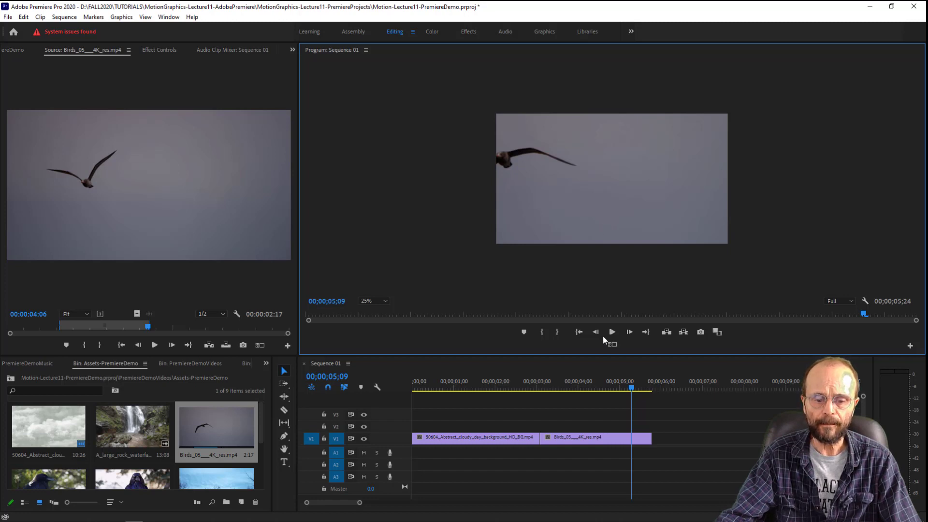
click(608, 436)
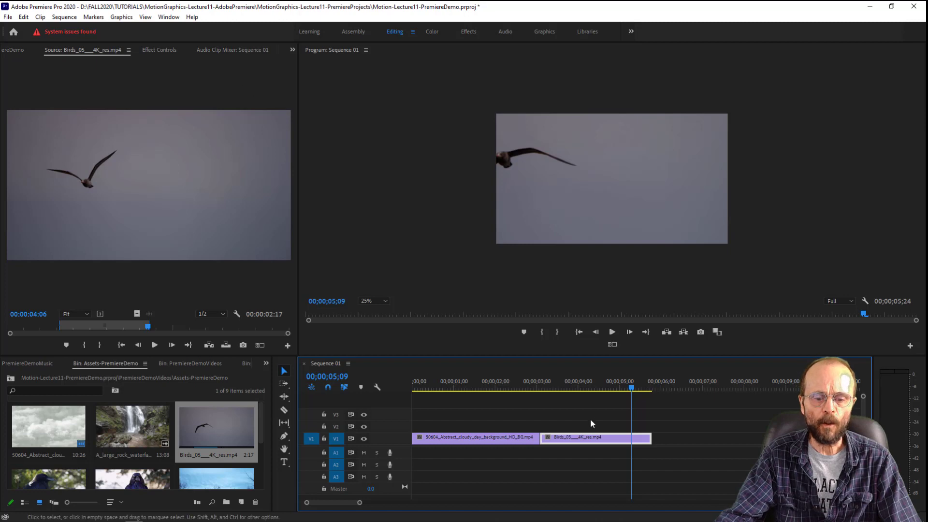
click(157, 50)
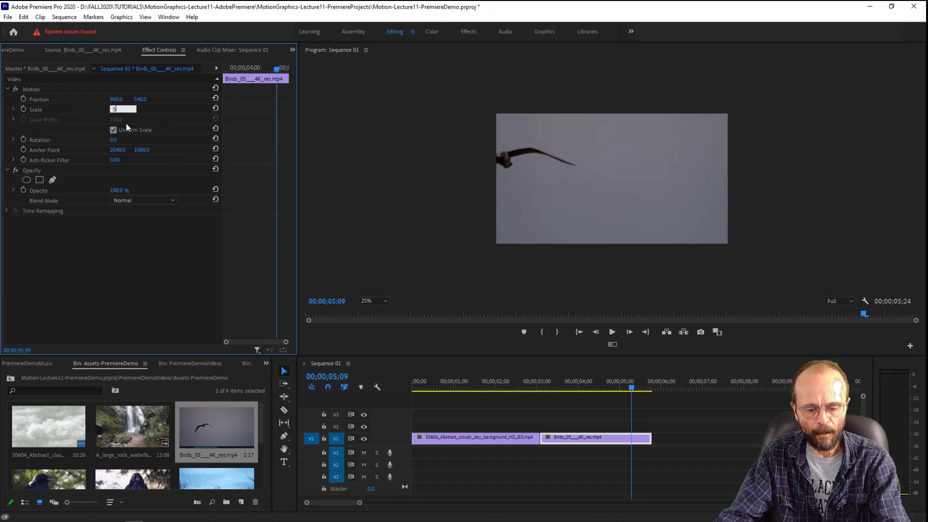
key(Return)
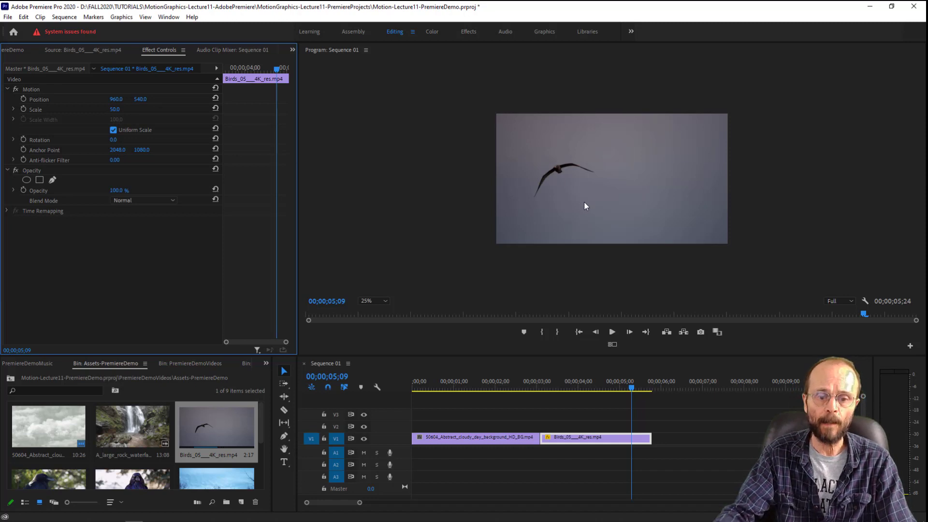
- At 00;00;03;26, set the bird clip's Scale to 90 and its Position to 1343, 637
drag(566, 374, 573, 404)
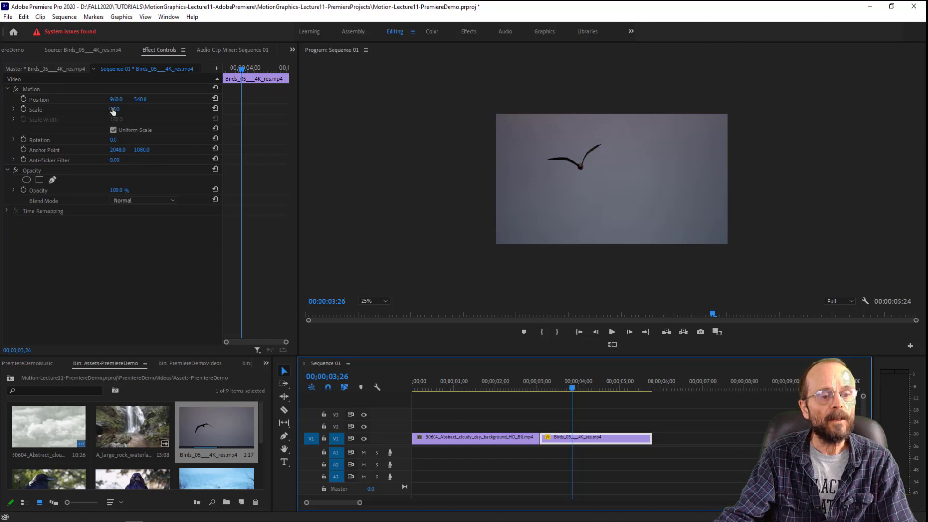
drag(112, 110, 142, 110)
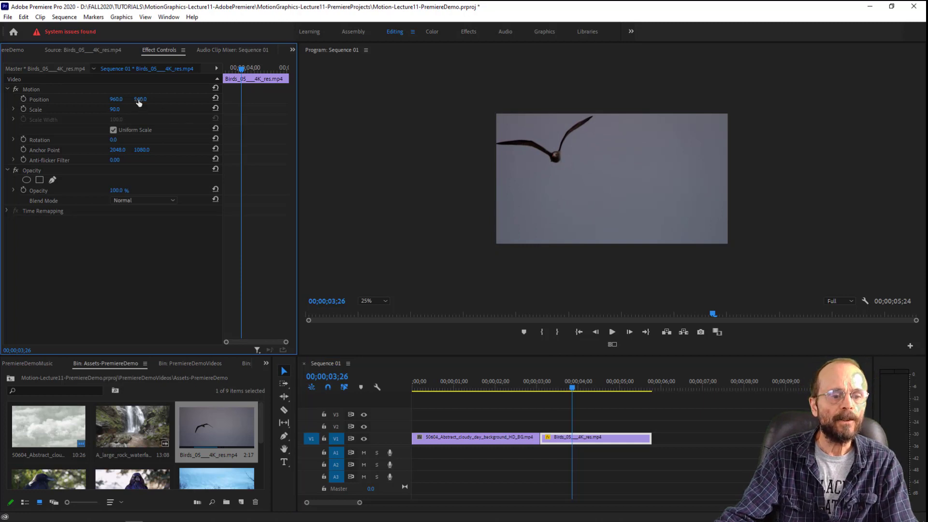
drag(140, 99, 173, 99)
drag(114, 101, 158, 100)
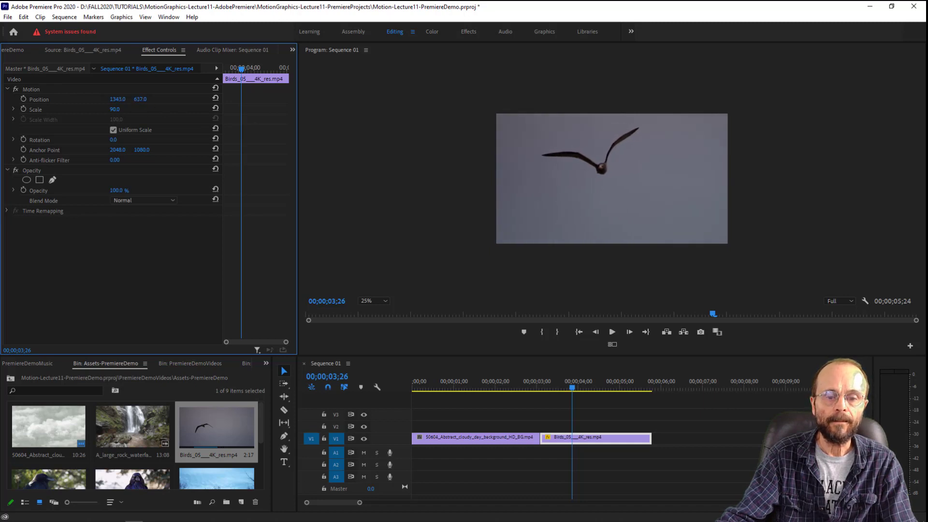
- Animate the bird clip's Position from a keyframe at 00;00;03;06 to 1832, 637 at 00;00;05;15, and scrub back through the move
drag(534, 375, 544, 418)
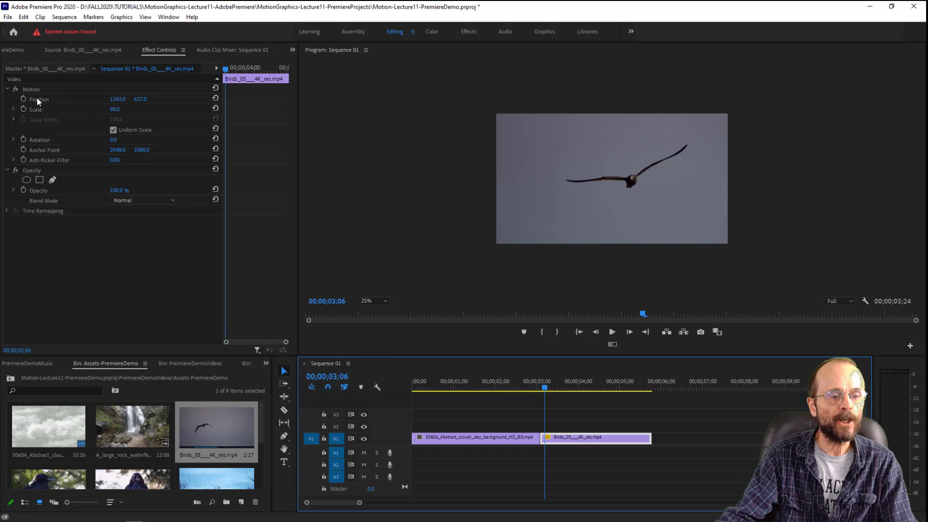
click(22, 98)
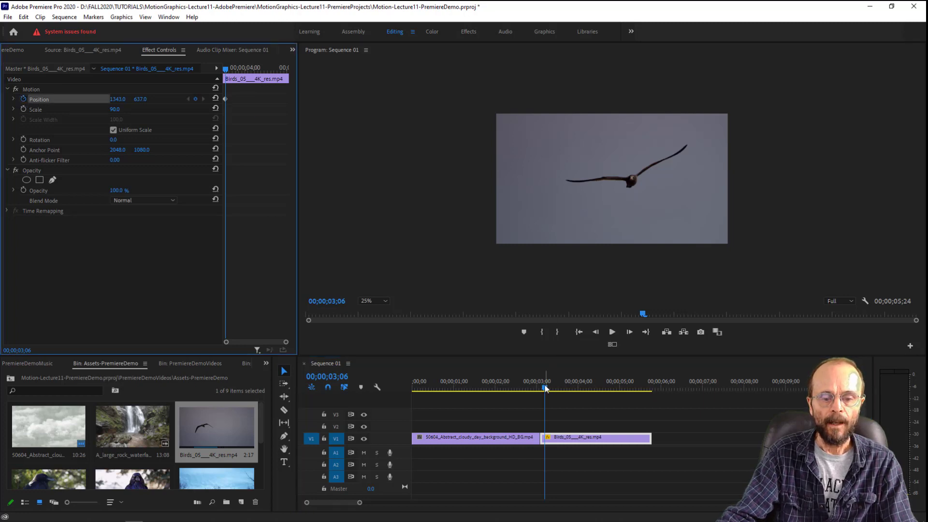
drag(545, 386, 641, 404)
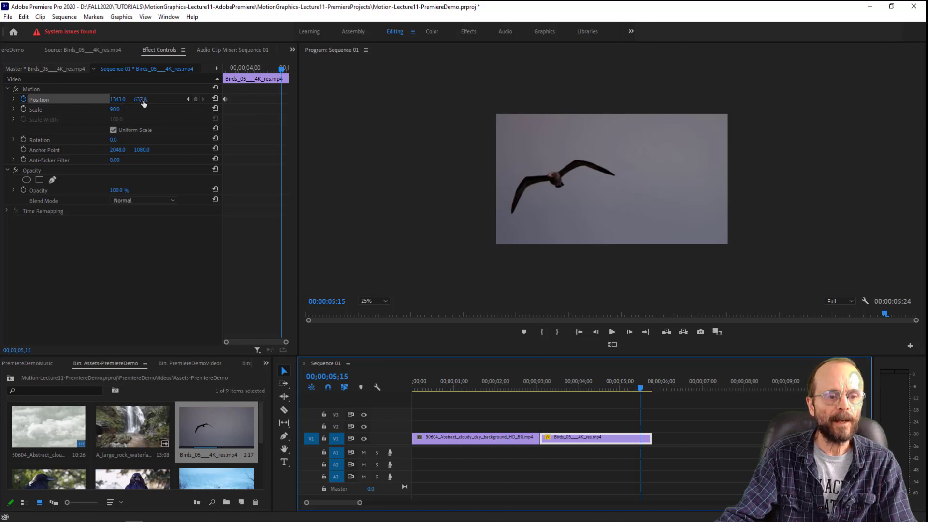
drag(144, 103, 143, 101)
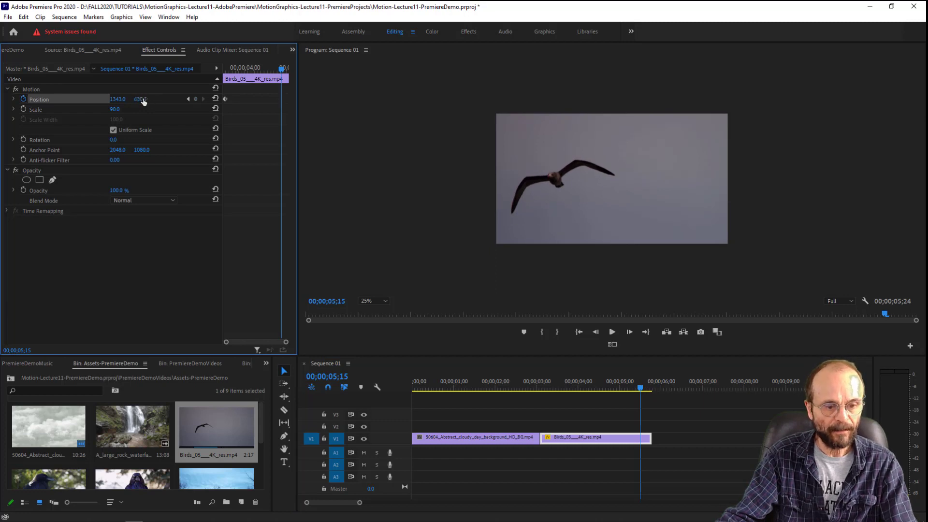
drag(114, 101, 349, 101)
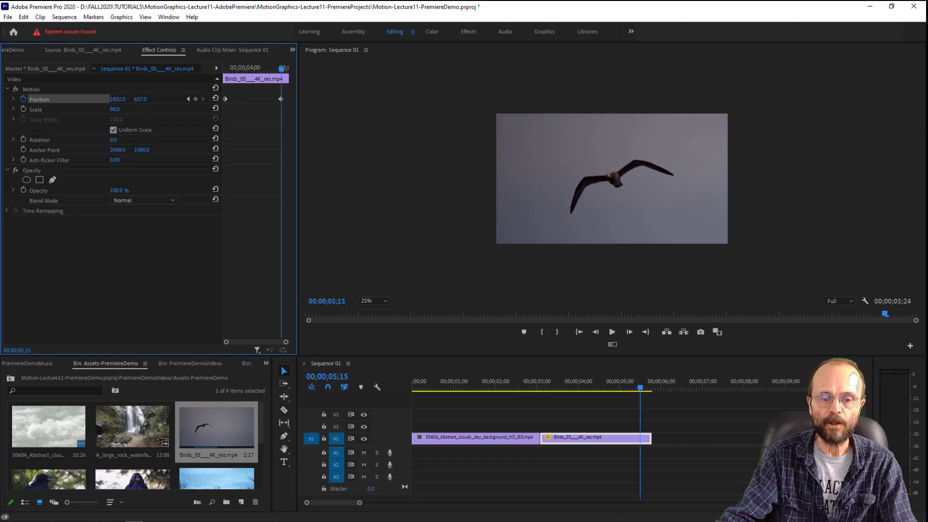
drag(580, 388, 514, 413)
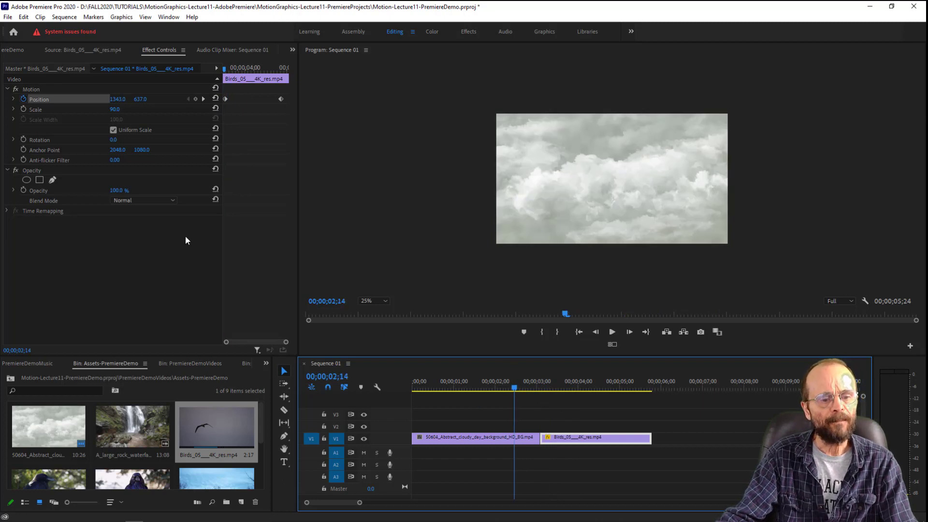
- Place Birds_10___4K_res.mp4 from the Assets-PremiereDemo bin on V2, starting at 00;00;02;07 and overlapping both V1 clips
scroll(88, 452, down, 3)
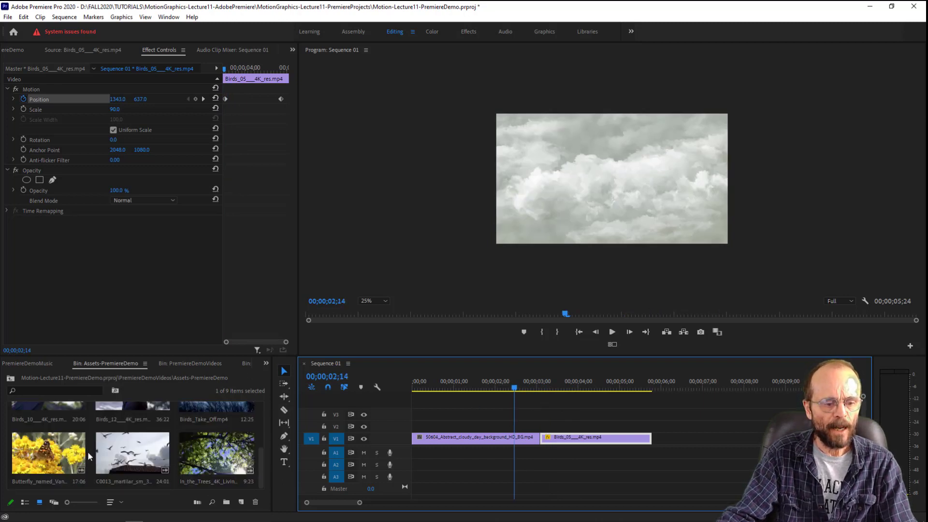
scroll(88, 452, up, 1)
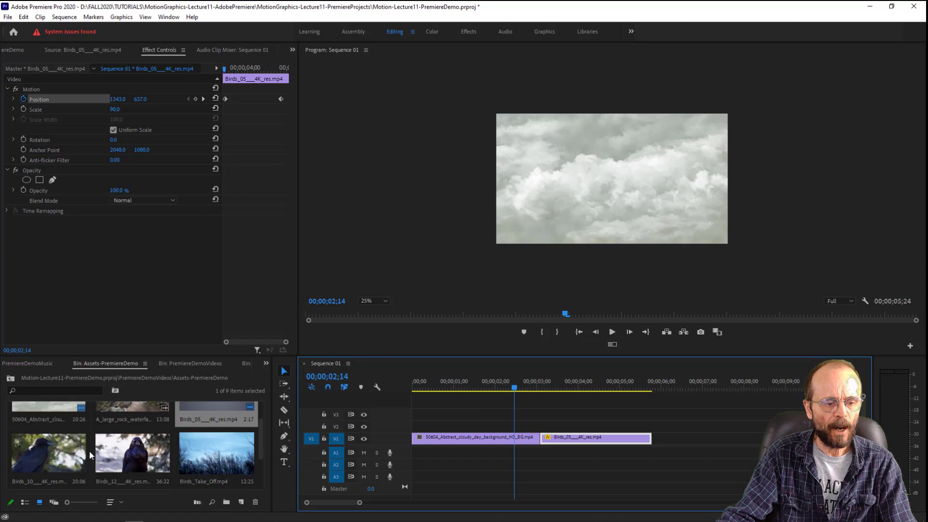
click(50, 453)
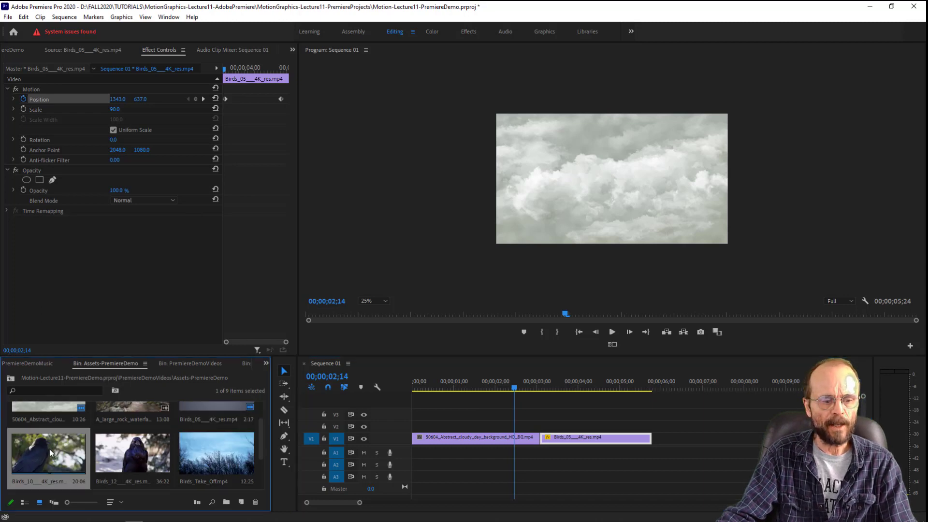
drag(50, 452, 505, 428)
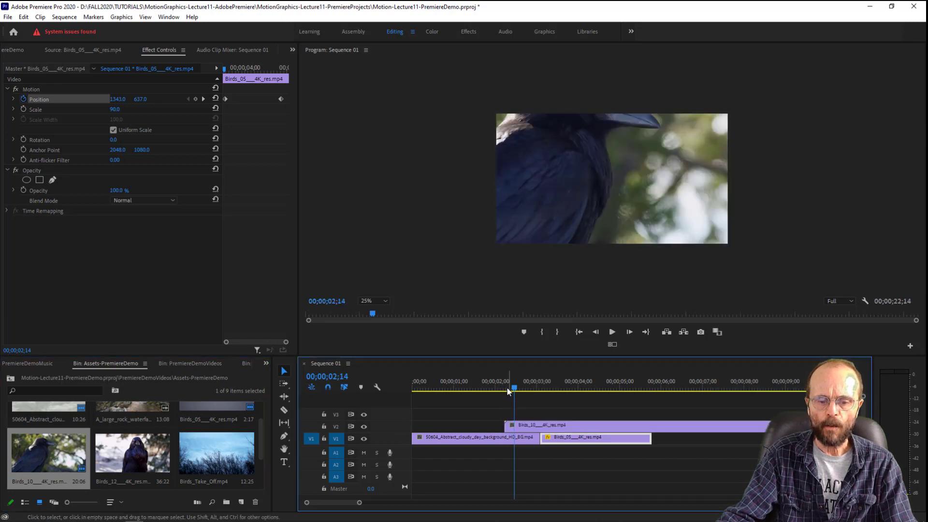
drag(506, 386, 519, 389)
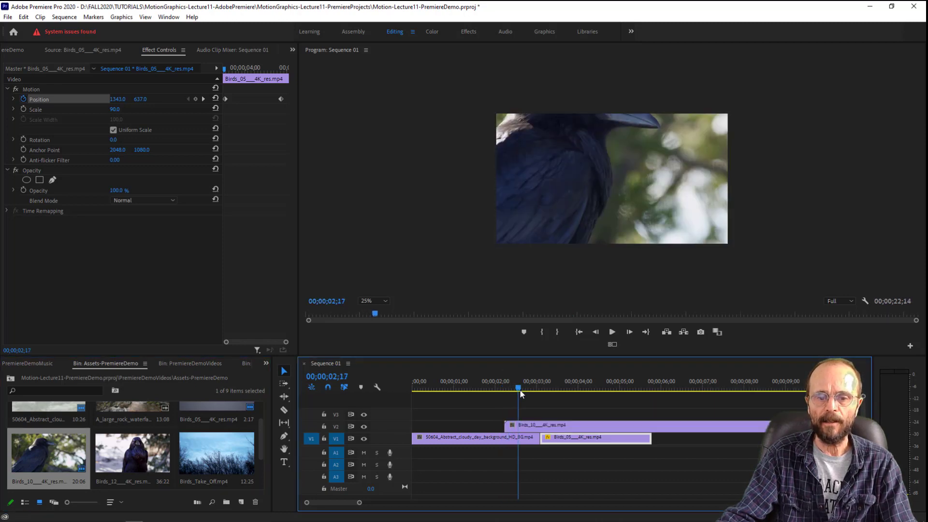
- Set the V2 crow clip's Position to 1149, 916 and play the sequence to check the framing
click(559, 180)
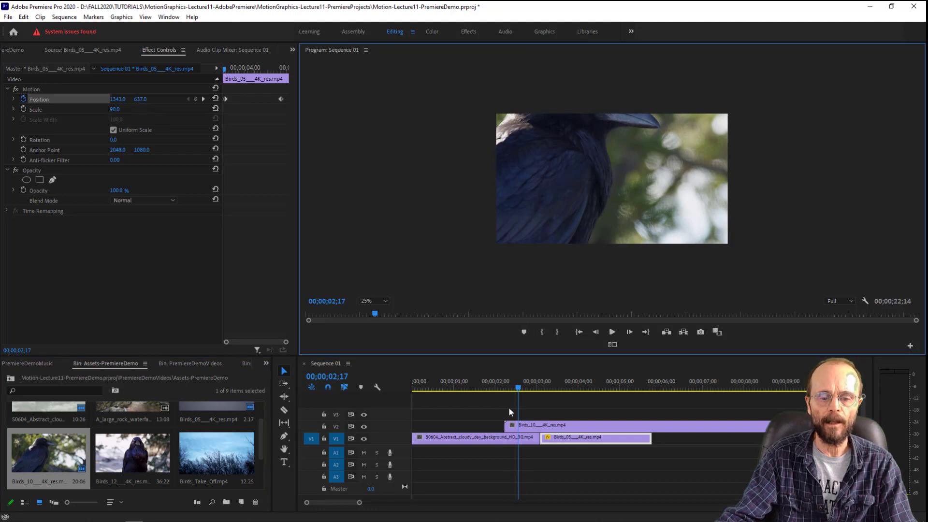
click(542, 427)
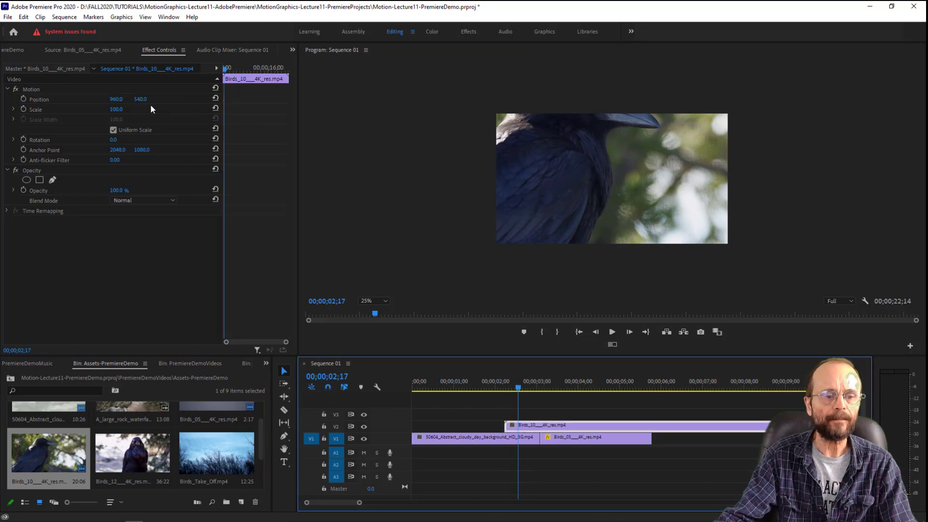
drag(140, 100, 208, 99)
key(space)
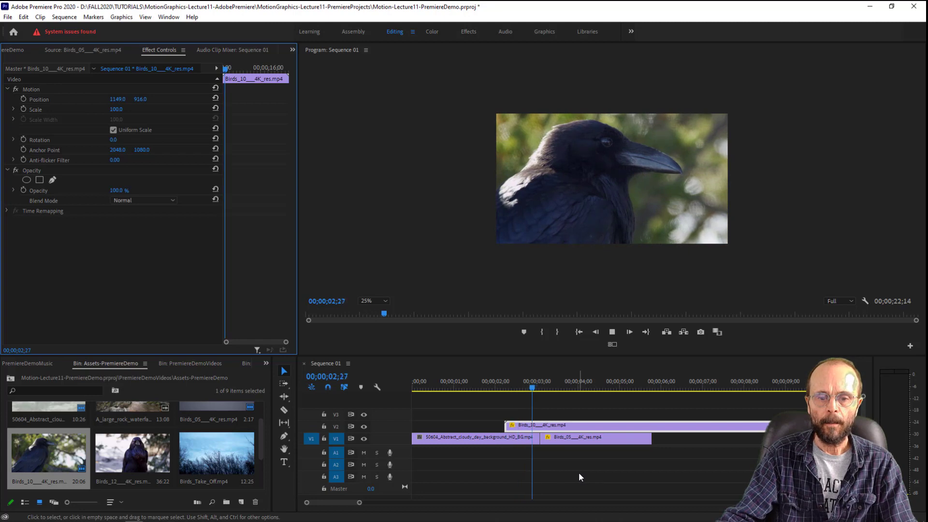
key(space)
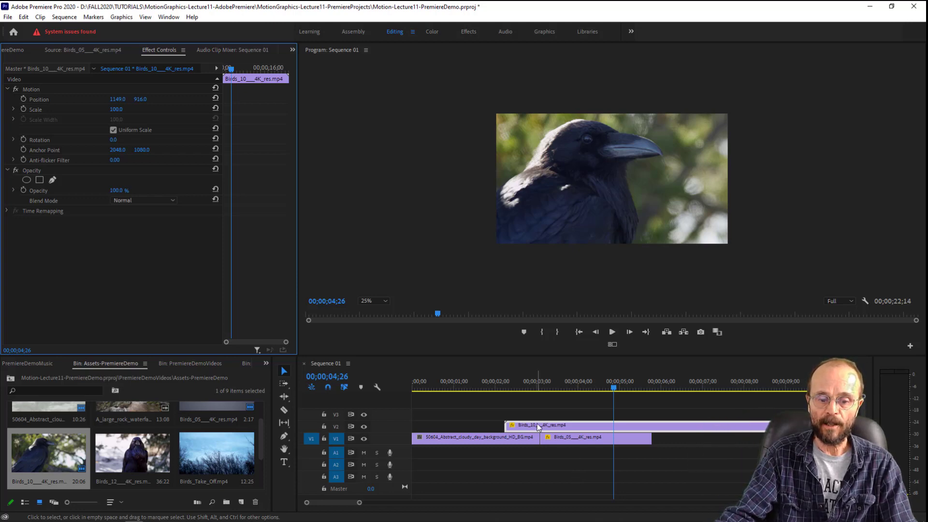
- Switch the V2 track's output off and on again, and delete the crow clip from V2
click(363, 426)
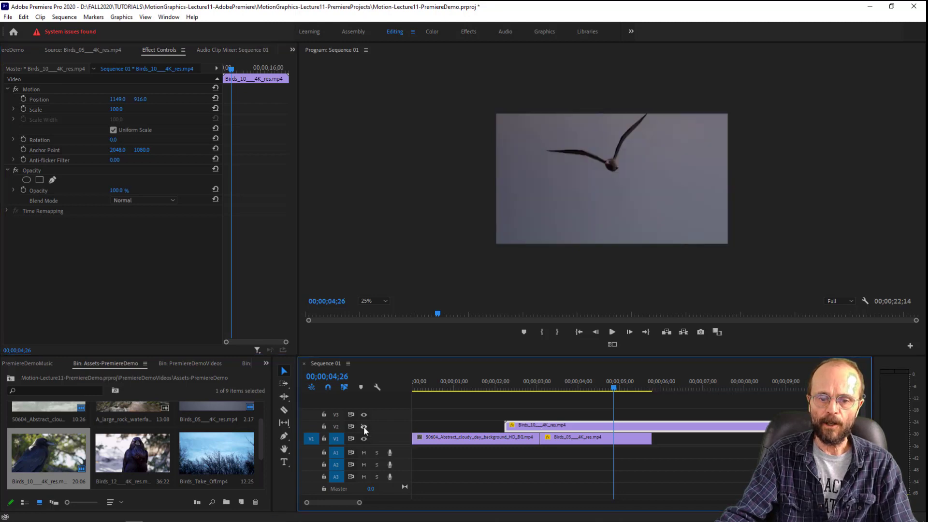
click(363, 426)
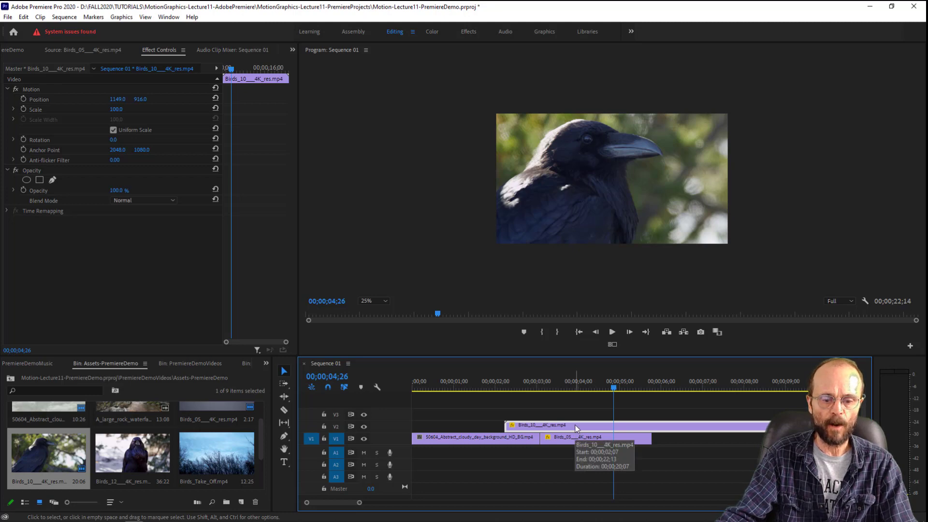
key(Delete)
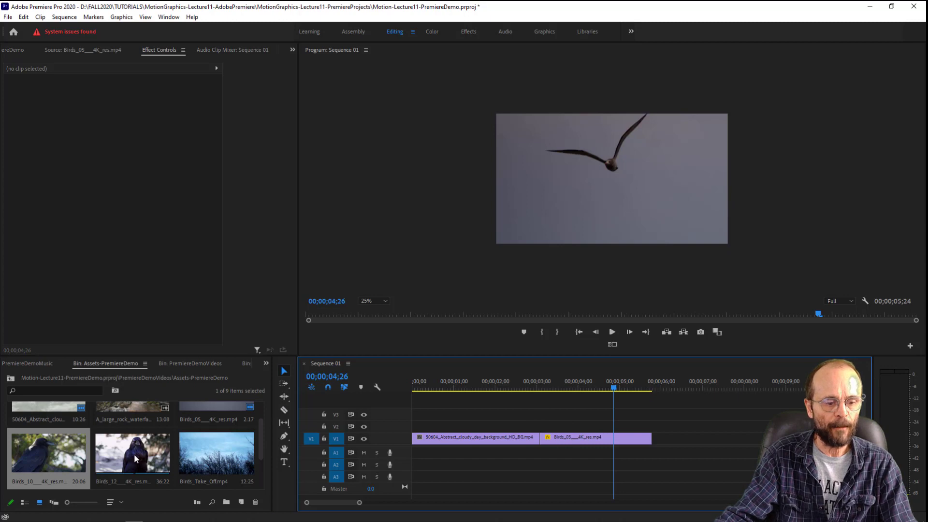
- Place A_large_rock_waterfall.mp4 with its audio on V1 and A1 directly after the bird clip, and play its beginning
scroll(137, 459, up, 1)
drag(134, 426, 659, 447)
click(660, 382)
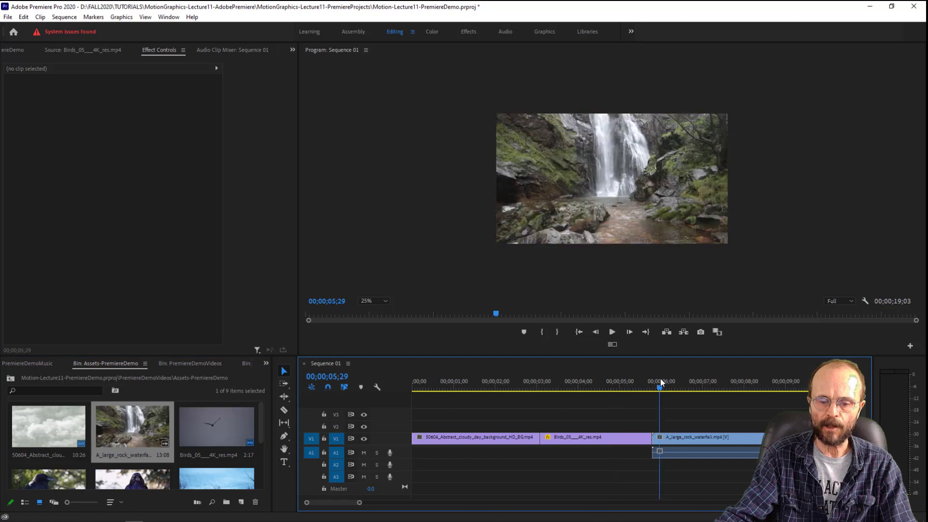
key(space)
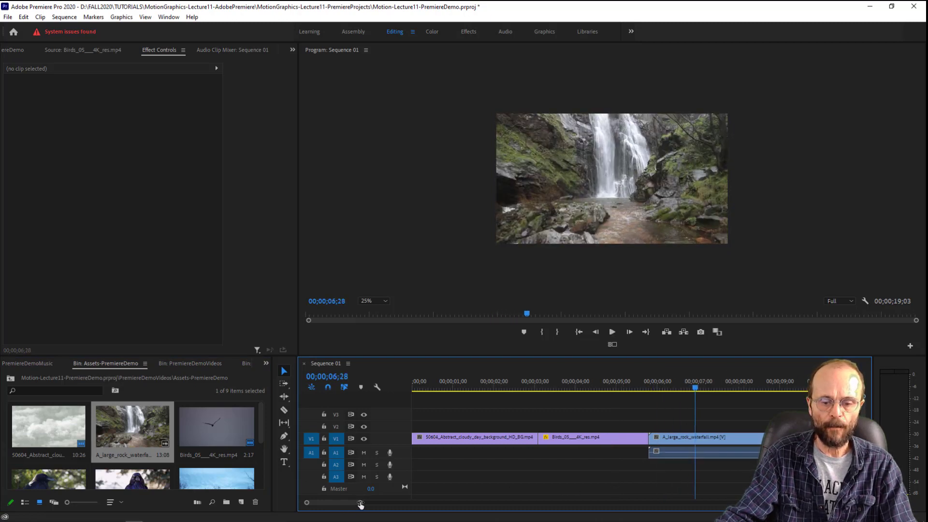
- Delete the waterfall clip with its linked audio from the sequence, and undo the deletion
drag(359, 504, 400, 502)
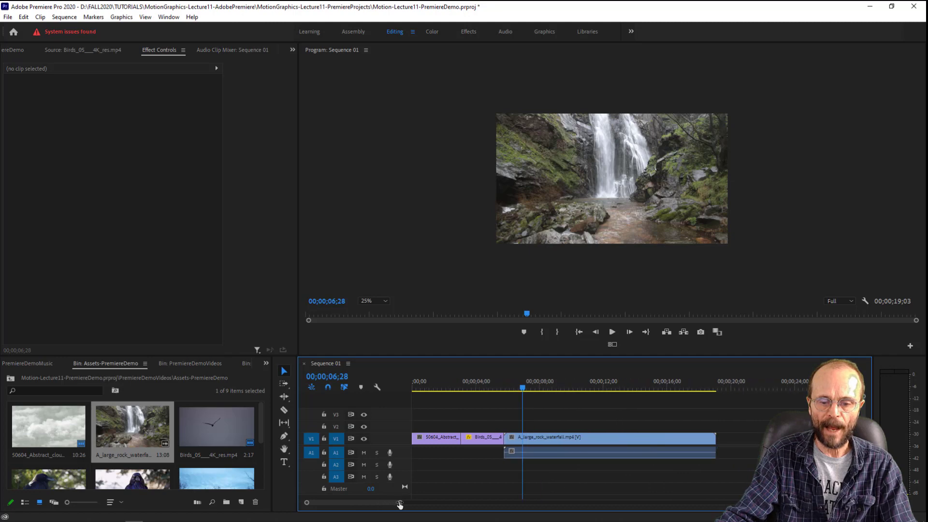
click(575, 457)
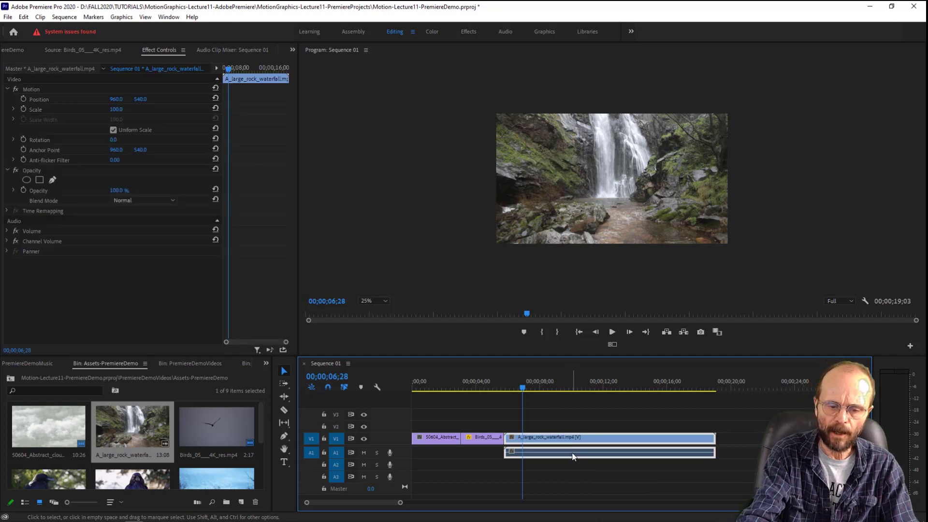
key(Delete)
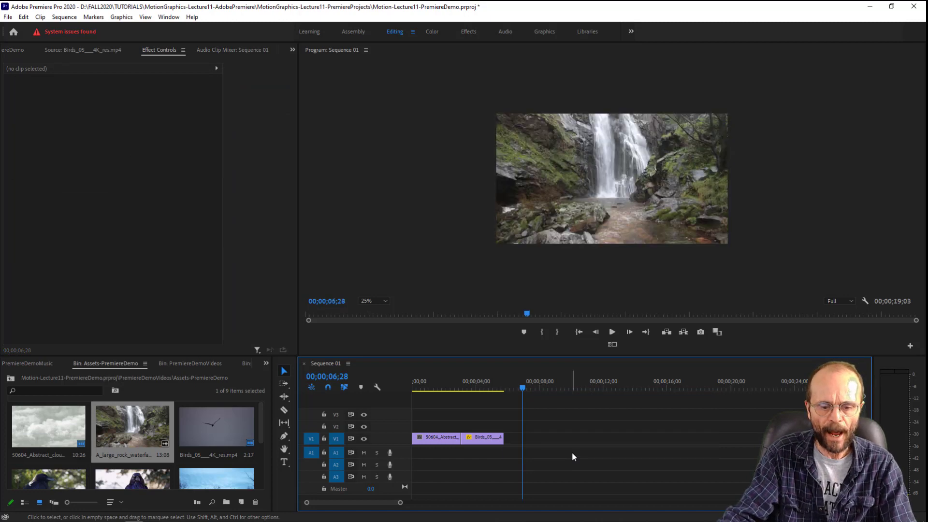
key(ctrl+z)
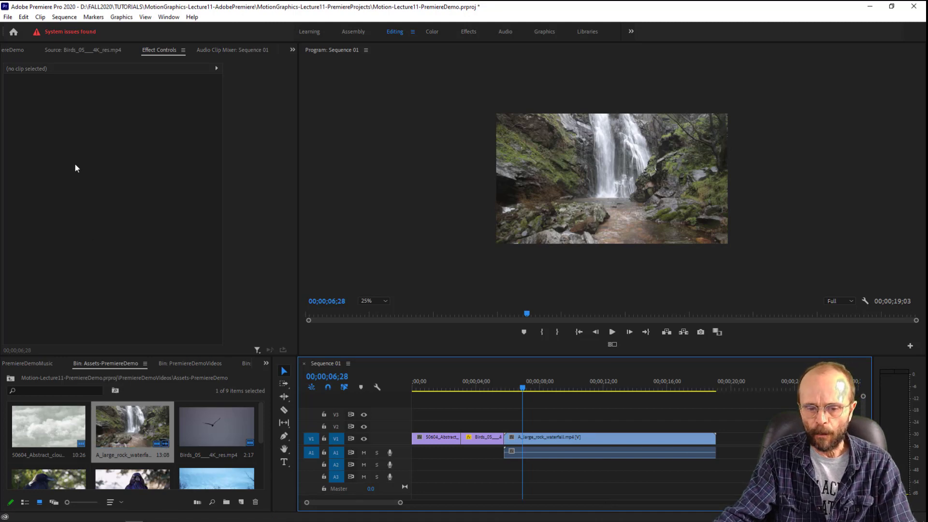
- Select the waterfall clip on V1 together with its linked audio on A1
click(584, 453)
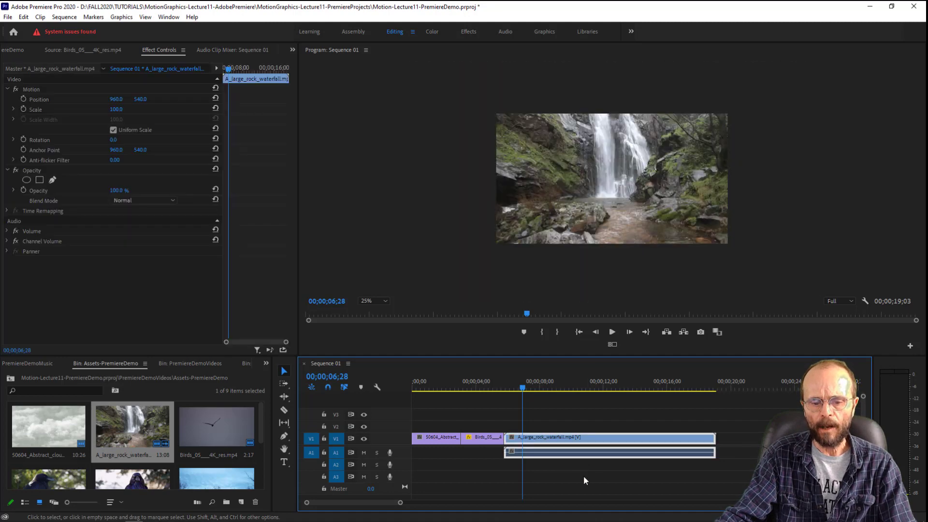
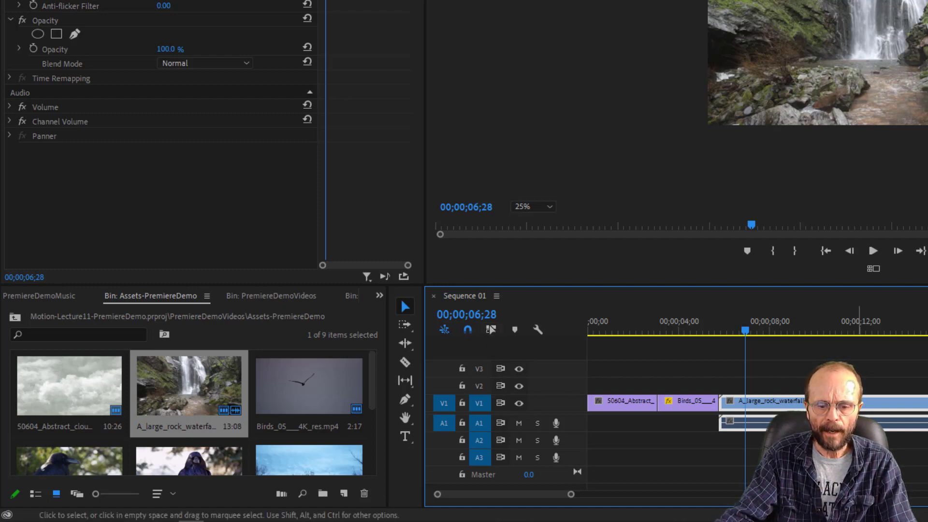
- Delete only the waterfall clip's audio from A1, and undo the deletion
click(821, 449)
click(837, 424)
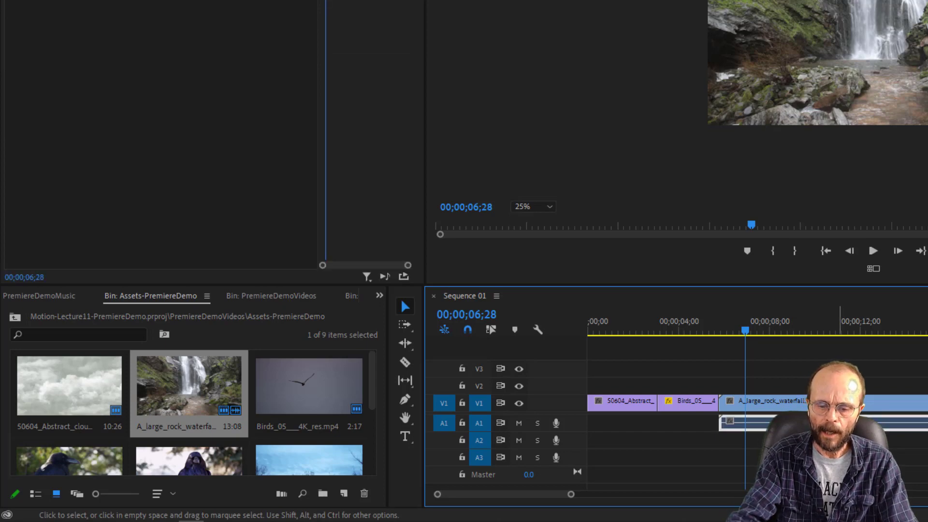
key(Delete)
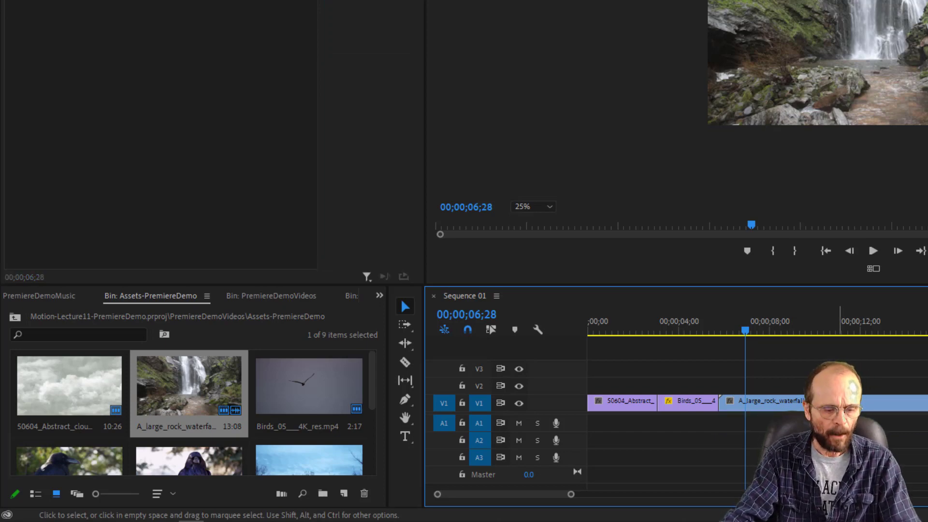
key(ctrl+z)
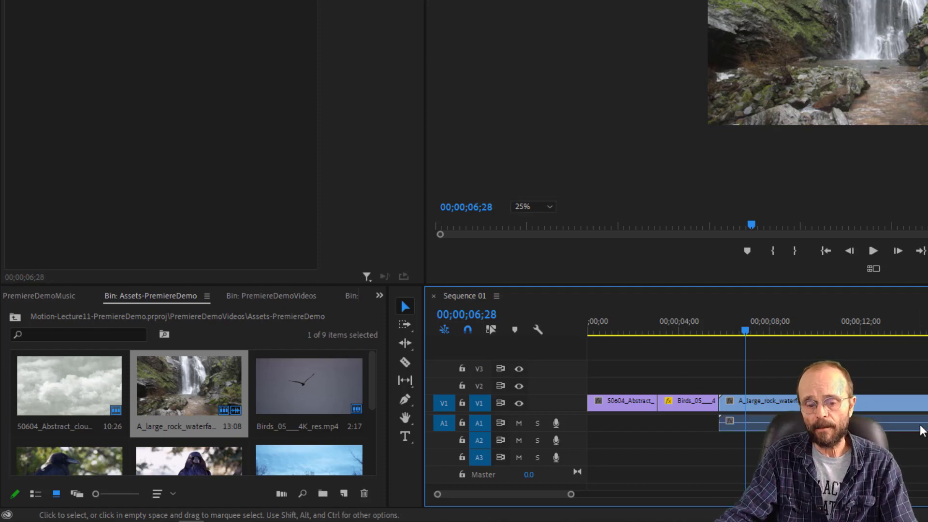
- Turn on Linked Selection and shift the waterfall clip with its audio about half a second away from the bird clip
click(922, 427)
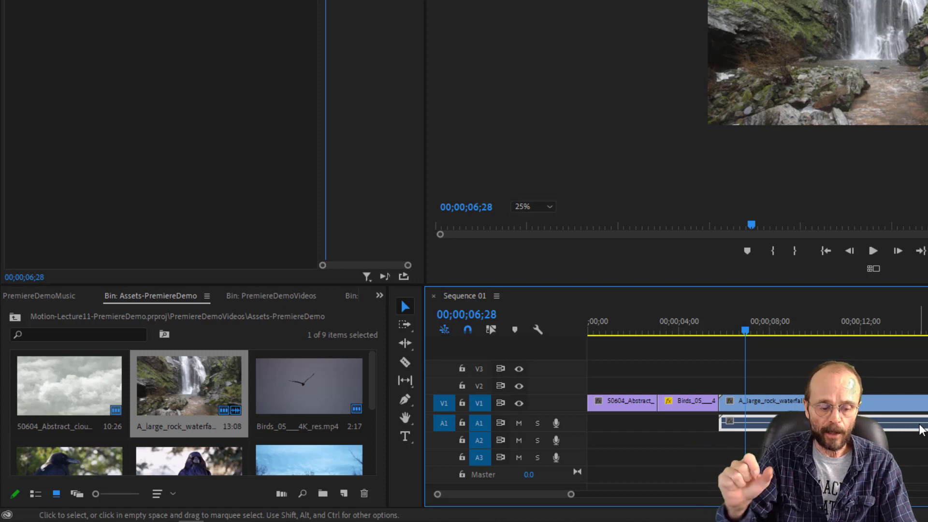
click(860, 409)
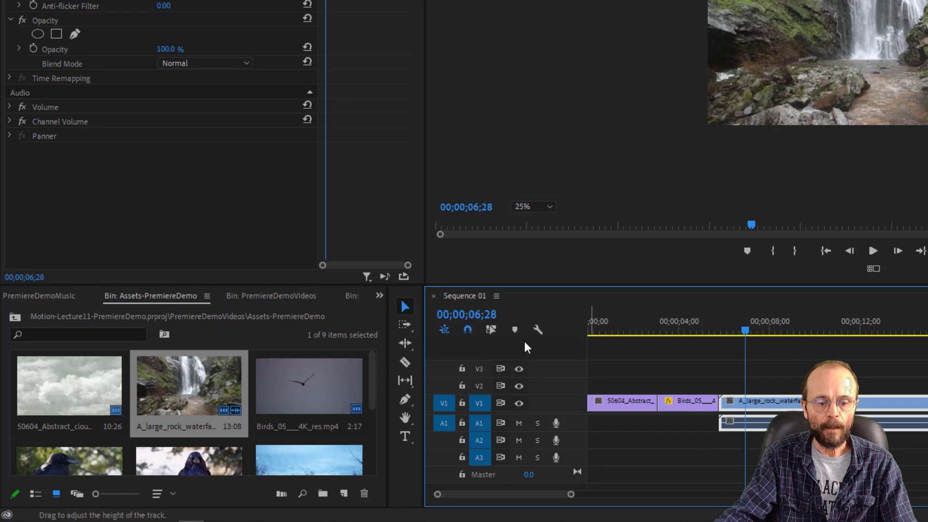
click(491, 329)
click(921, 439)
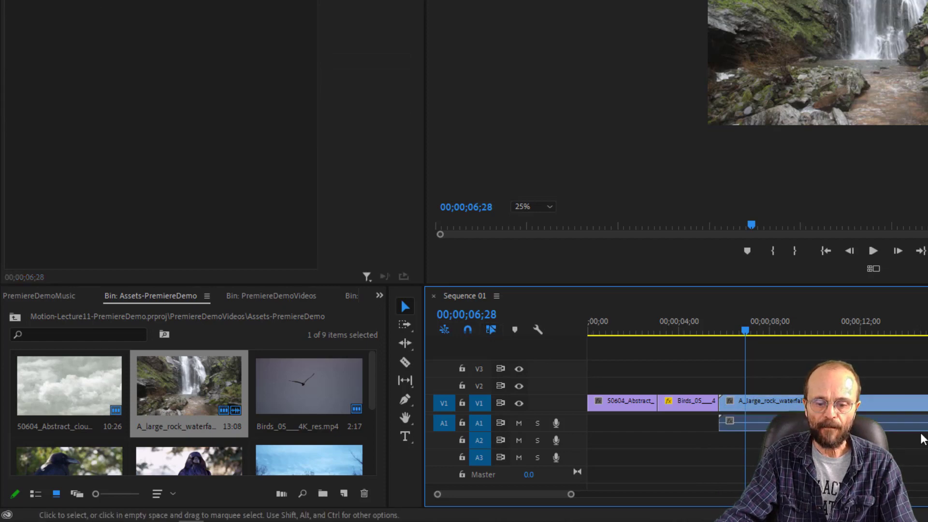
click(917, 405)
drag(882, 405, 902, 401)
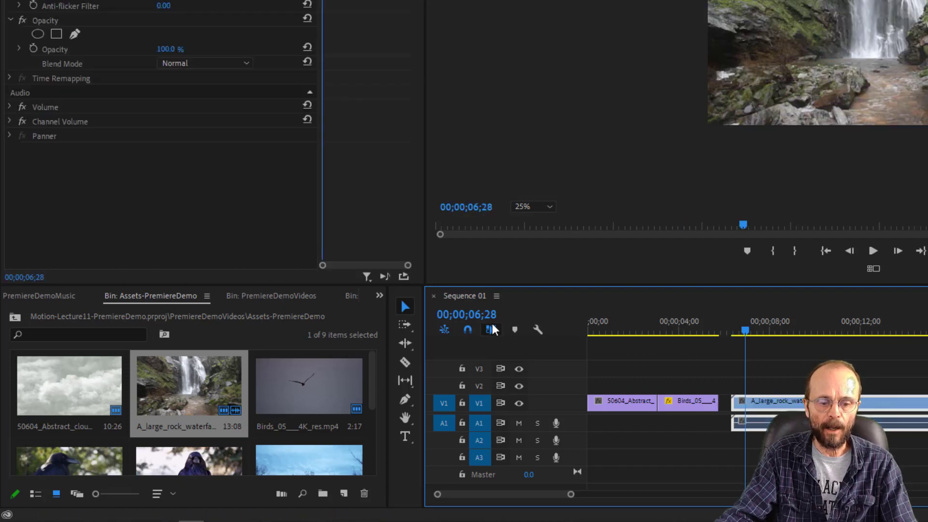
- Turn Linked Selection off and delete only the waterfall clip's audio from A1, keeping its video directly after the bird clip
click(836, 377)
click(861, 404)
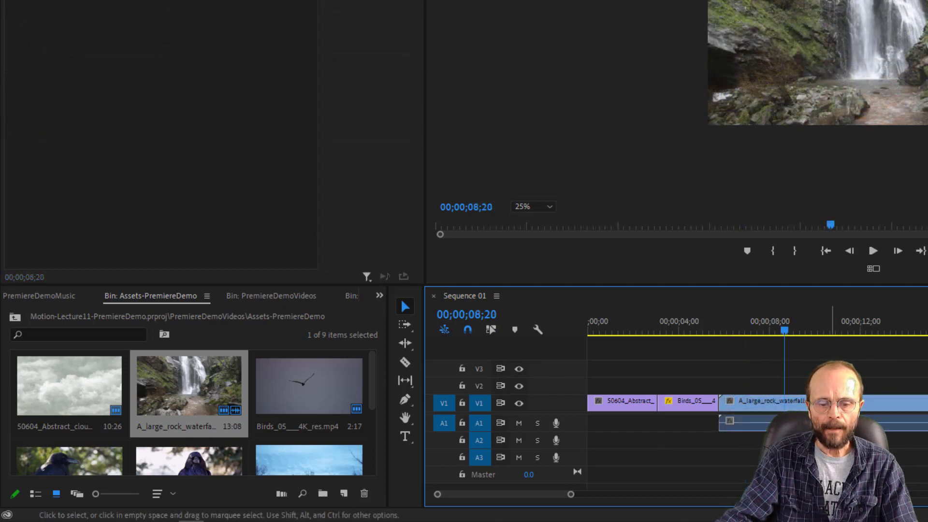
click(834, 423)
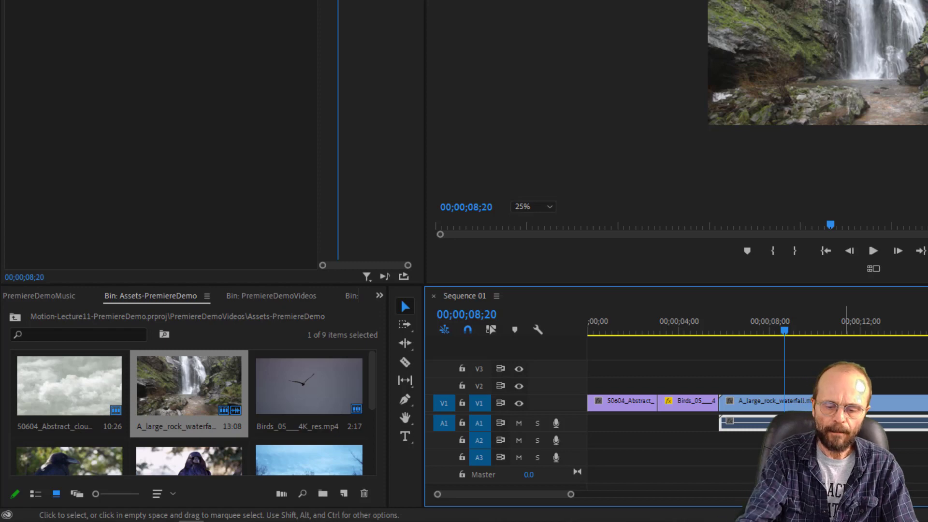
key(Delete)
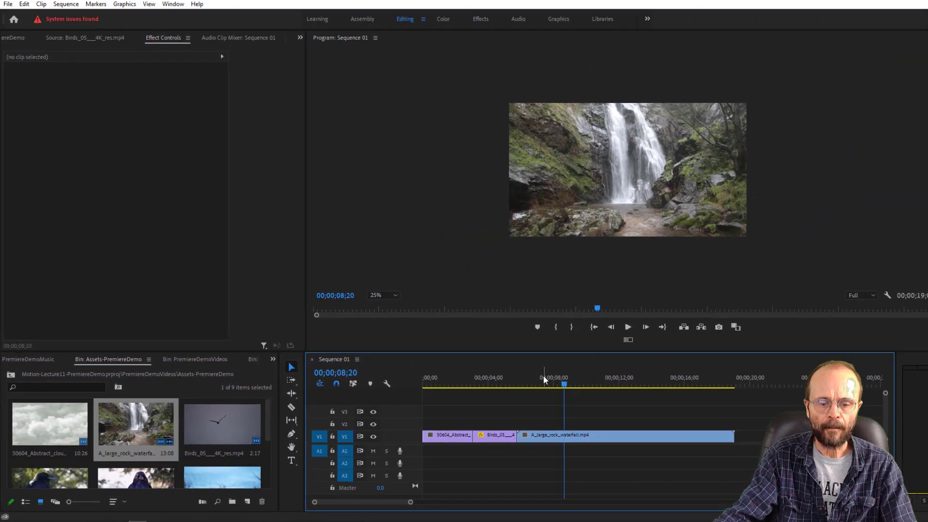
- Trim the waterfall clip's start to 00;00;07;26 and move the clip back against the end of the bird clip on V1
drag(771, 319, 729, 332)
drag(513, 388, 647, 432)
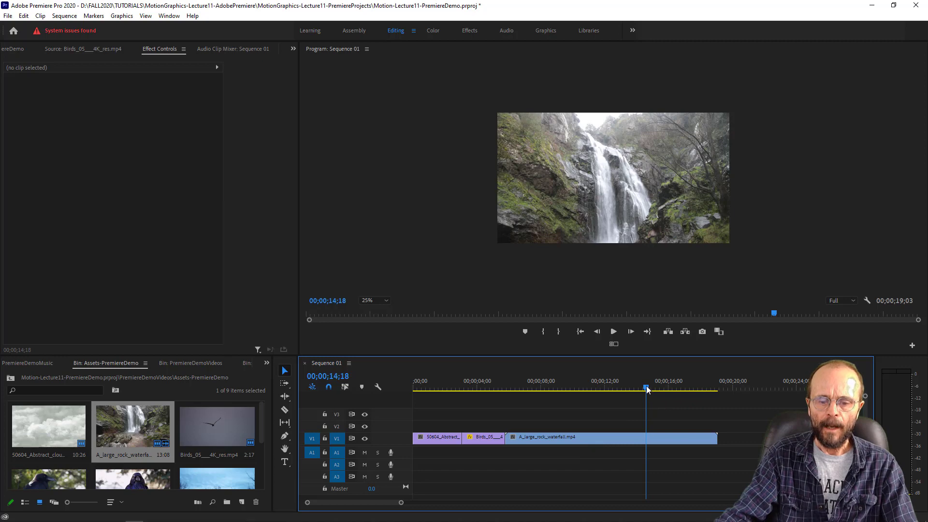
click(548, 406)
mouse_move(547, 403)
mouse_down()
mouse_move(515, 417)
mouse_move(538, 418)
mouse_up()
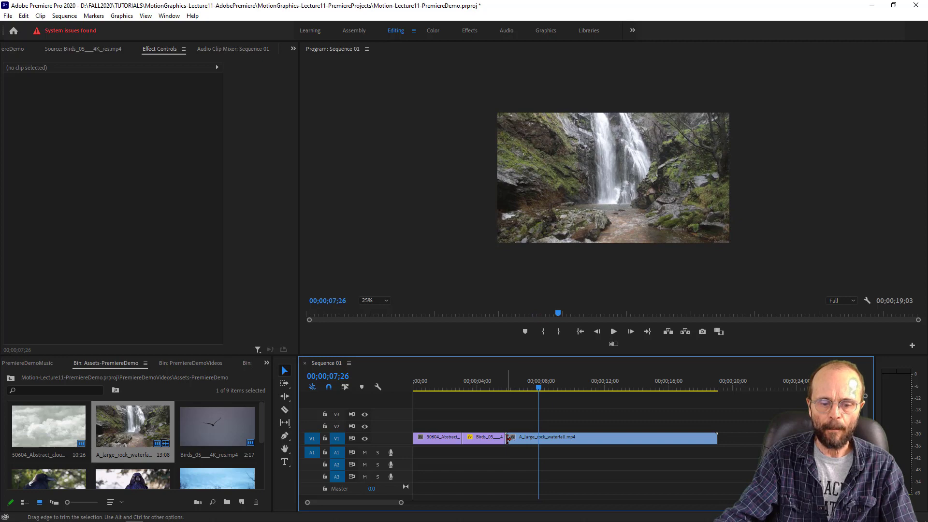
key(c)
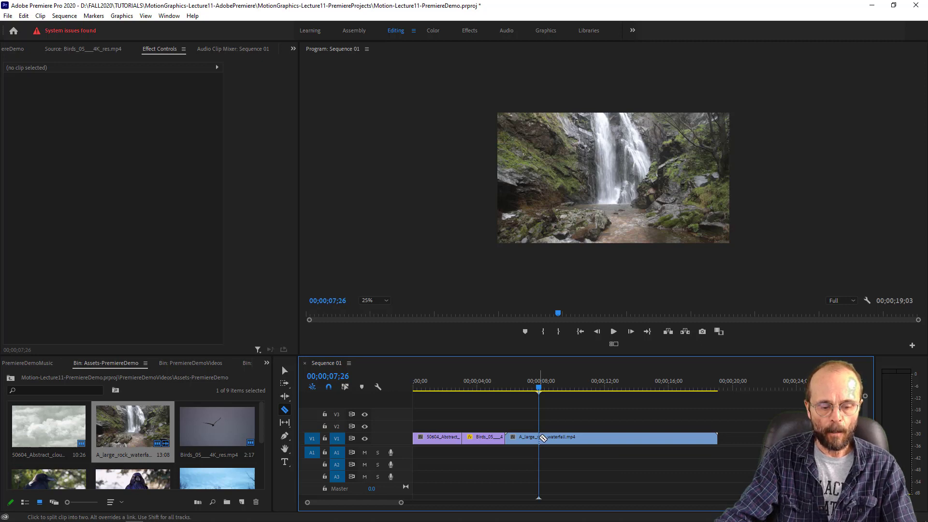
key(v)
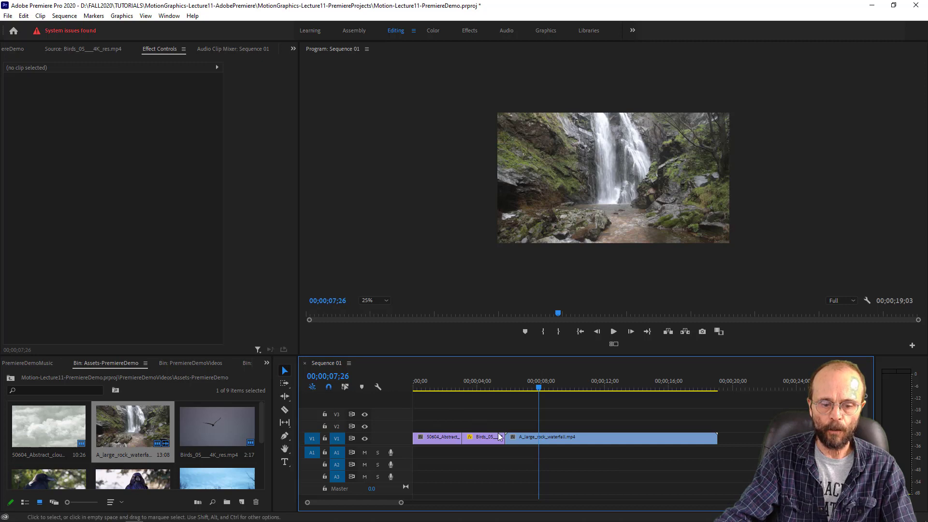
click(522, 439)
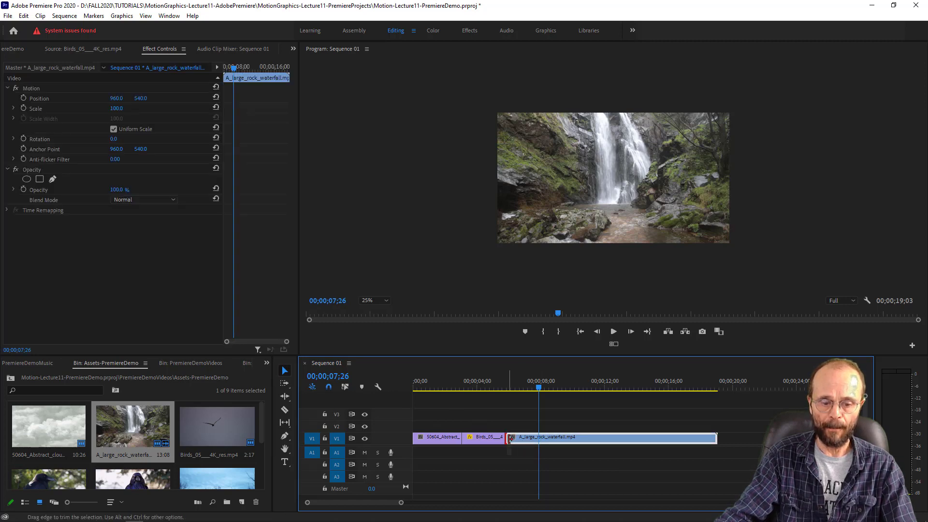
drag(508, 439, 540, 439)
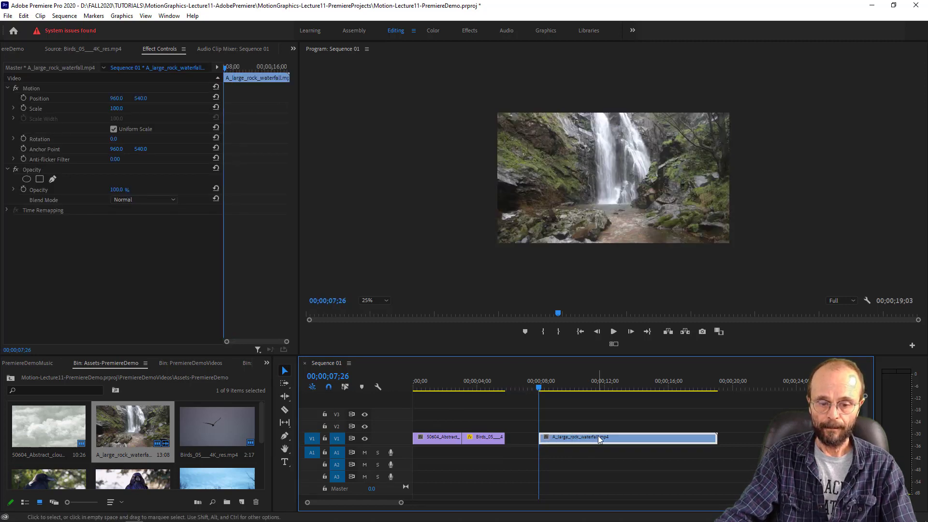
drag(601, 438, 569, 441)
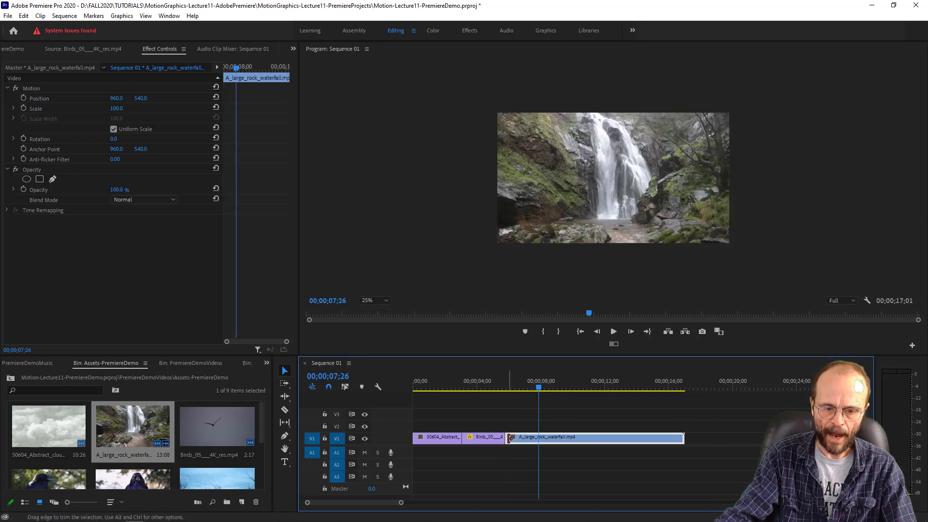
- Play the trimmed waterfall clip and trim its end to 00;00;12;15
click(500, 380)
key(space)
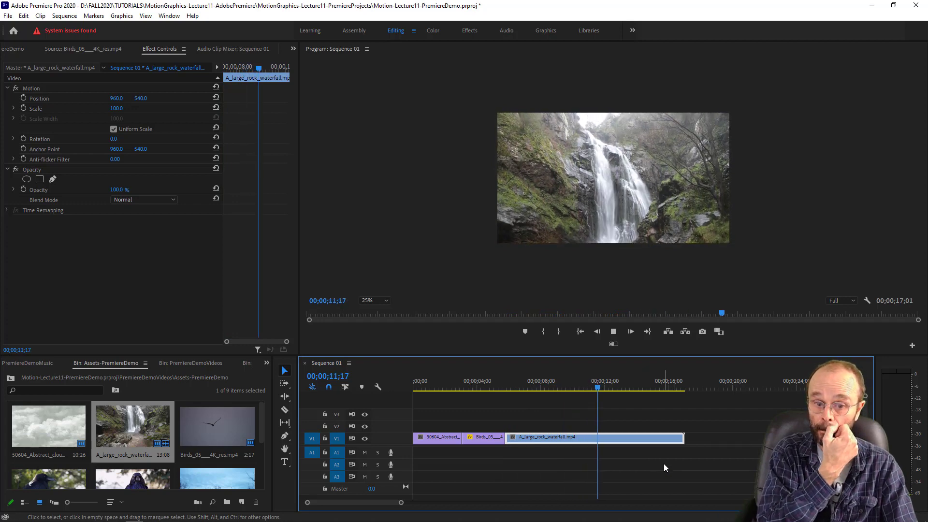
key(space)
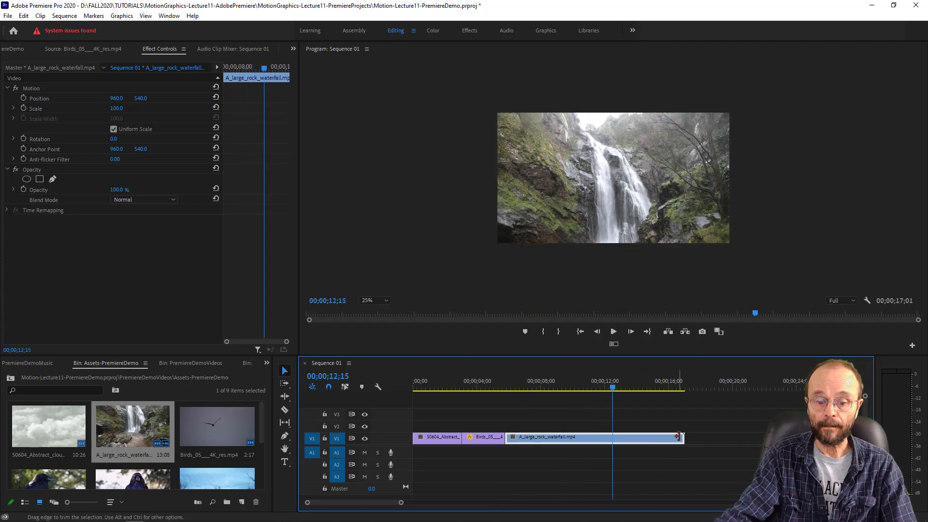
drag(679, 436, 612, 439)
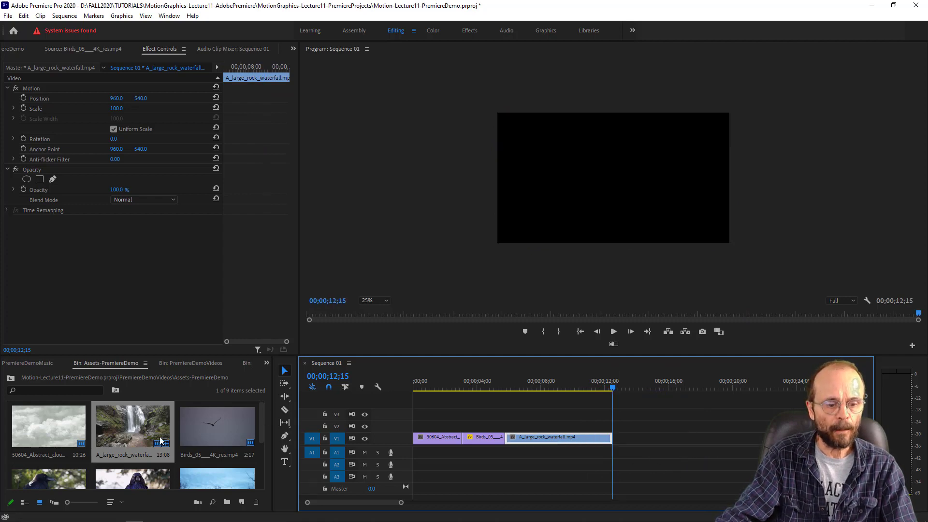
- Place C0013_martilar_sm_3.mp4 with its audio on V1 and A1 directly after the waterfall clip, and play its beginning
scroll(160, 440, down, 2)
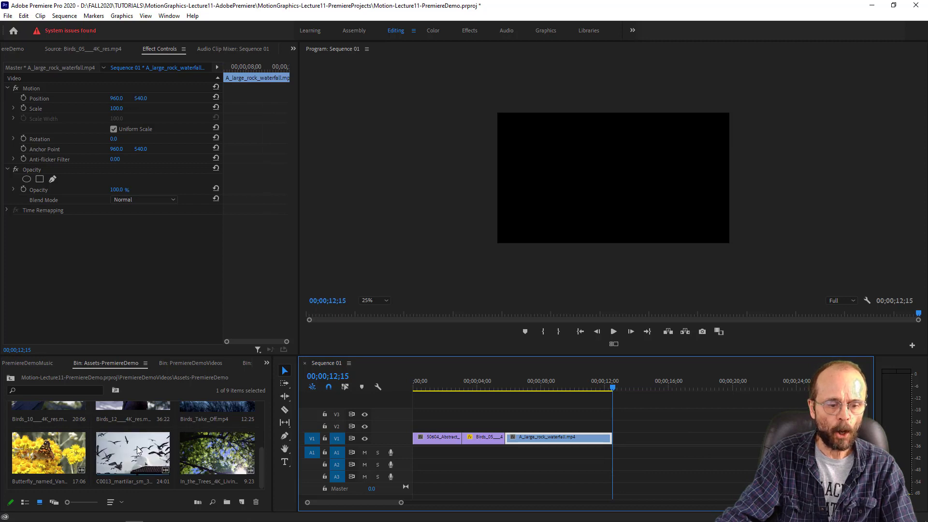
drag(137, 445, 617, 445)
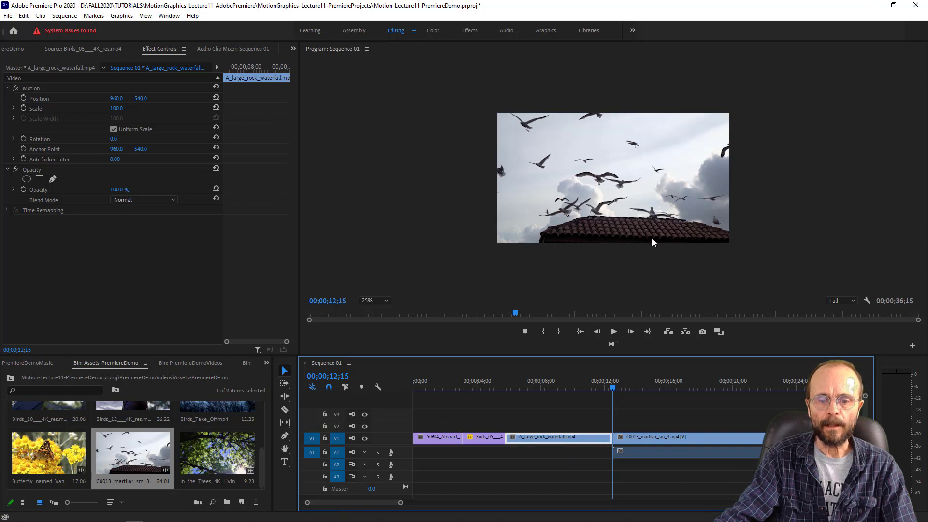
key(space)
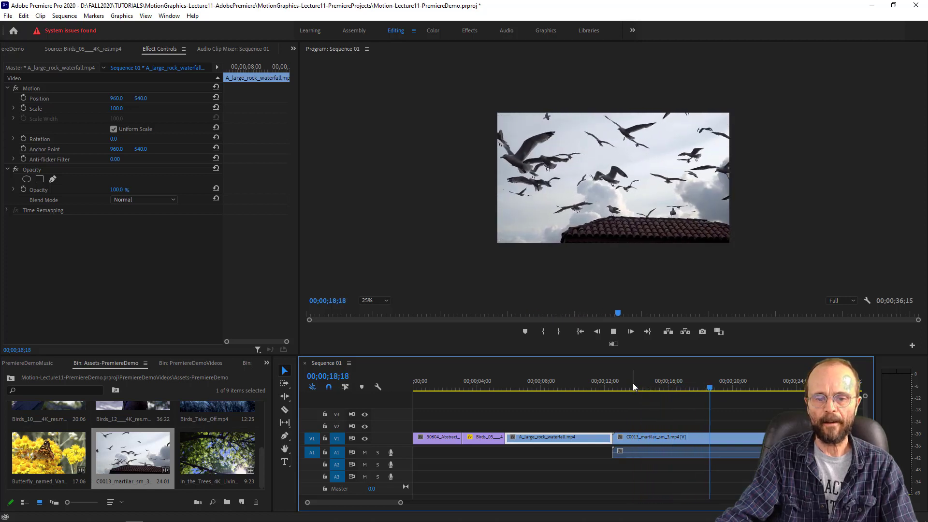
click(632, 387)
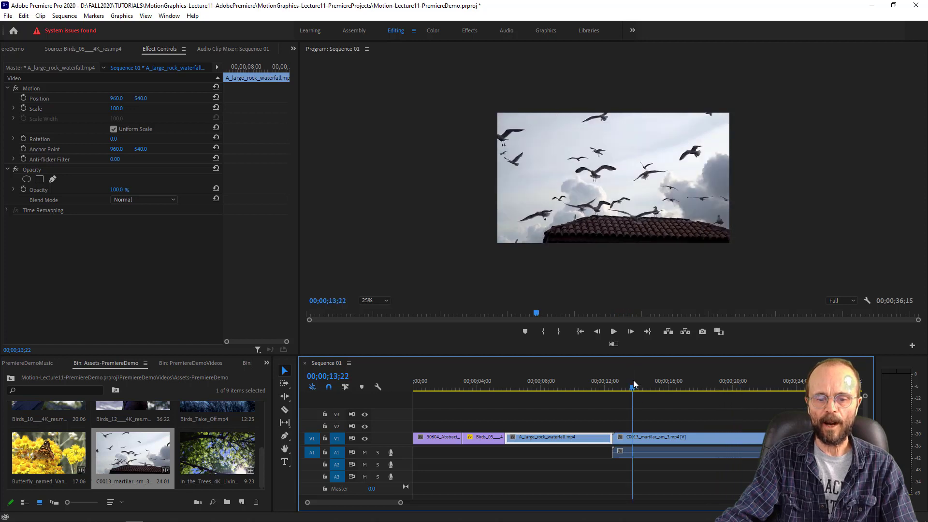
- Delete only the C0013_martilar_sm_3.mp4 clip's audio from A1 and move the playhead to 00;00;14;06
click(738, 454)
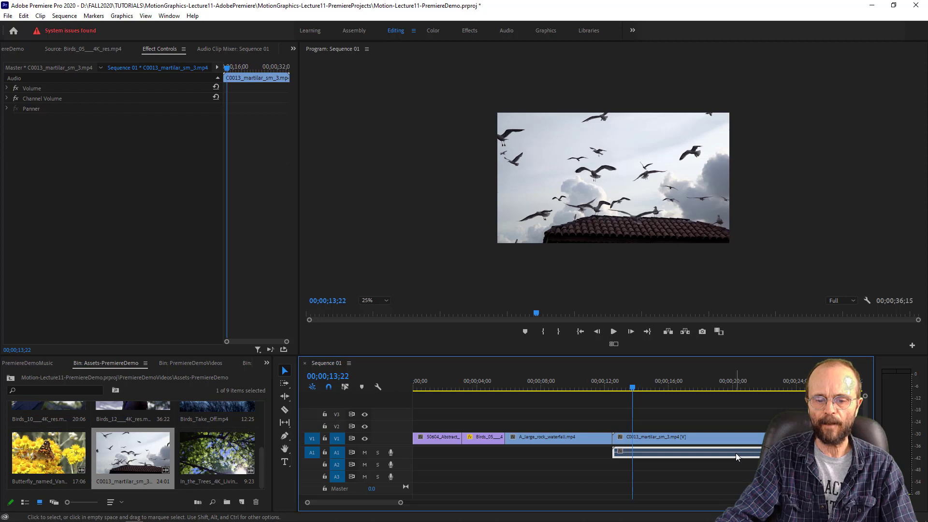
key(Delete)
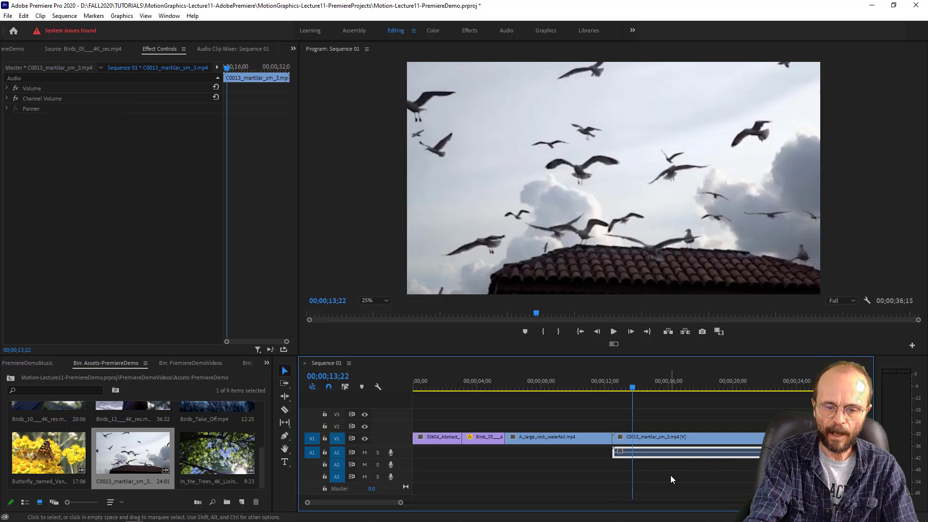
click(640, 385)
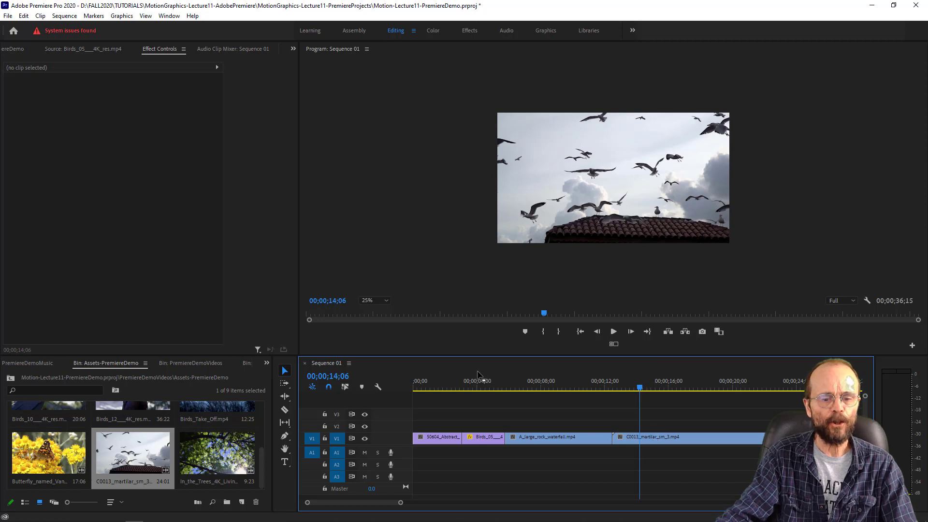
- Set the C0013_martilar_sm_3.mp4 clip's scale to 129 and its vertical position to 706 to crop out the roof
click(653, 437)
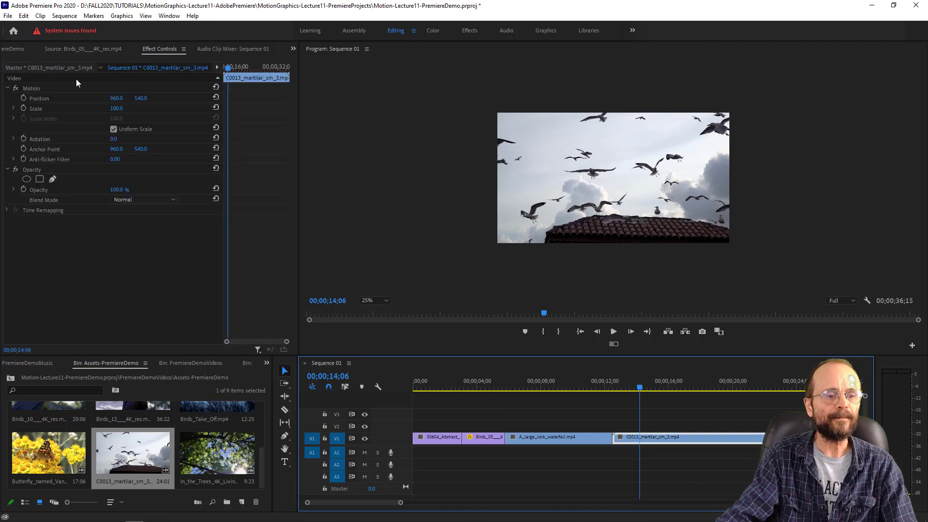
click(115, 112)
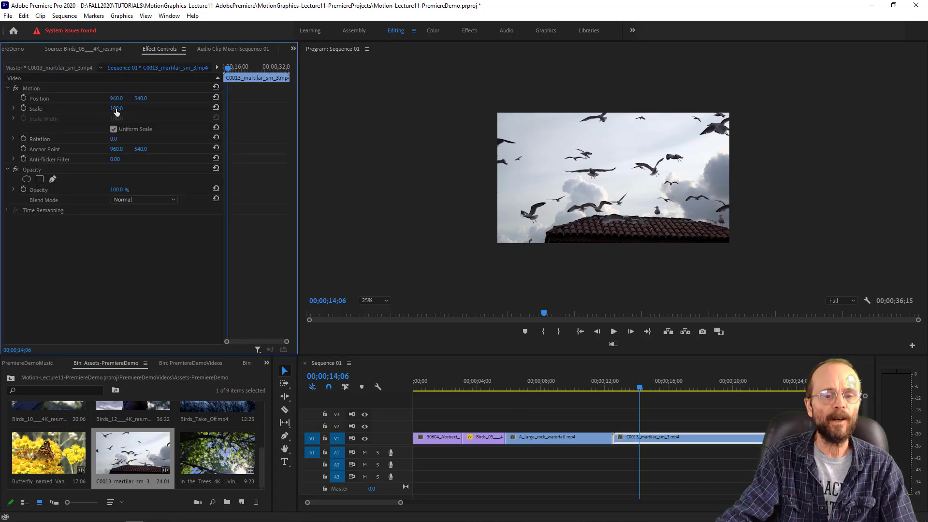
drag(116, 108, 220, 99)
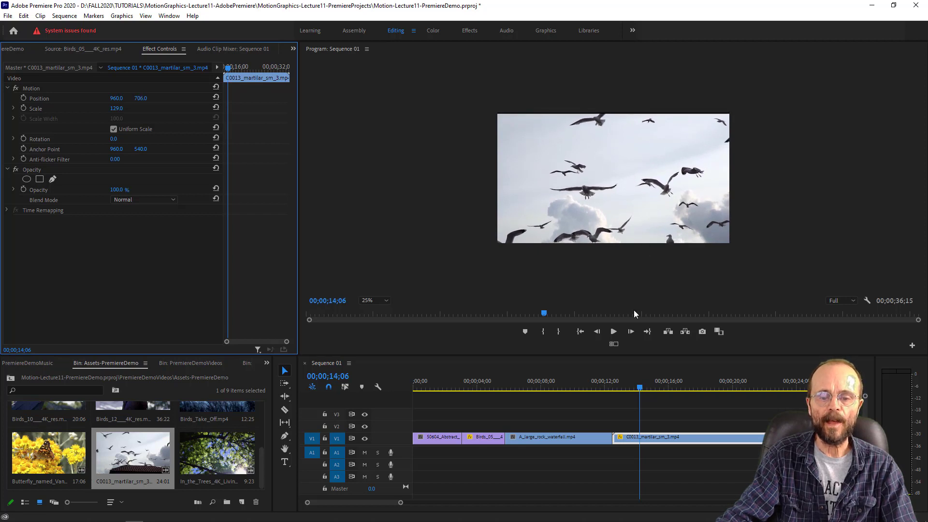
- Trim the start of the C0013_martilar_sm_3.mp4 clip to 00;00;16;13 and move it back against the waterfall clip's end
drag(624, 385, 603, 384)
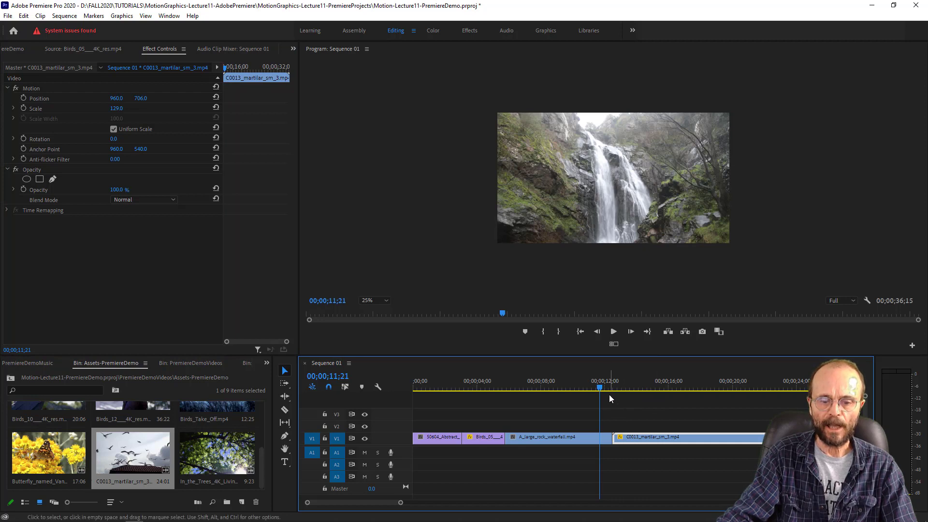
click(613, 331)
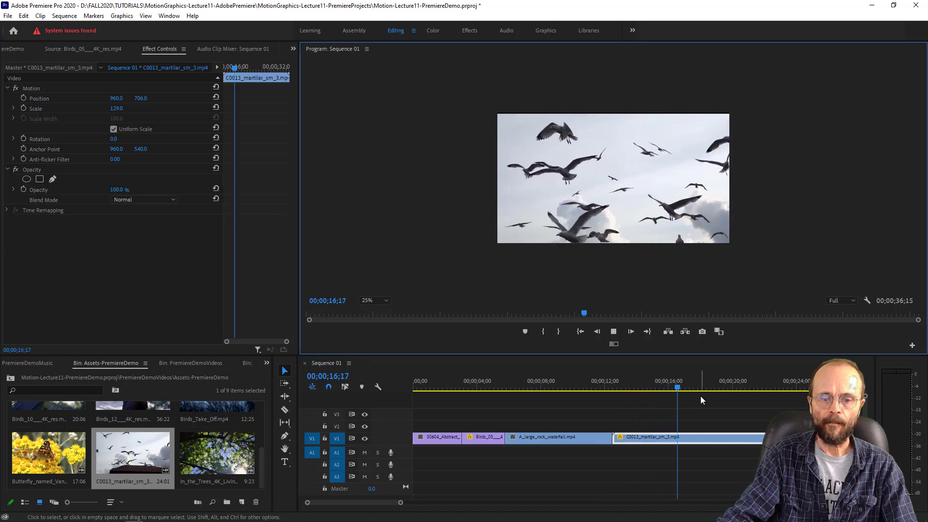
click(667, 386)
drag(669, 382, 680, 384)
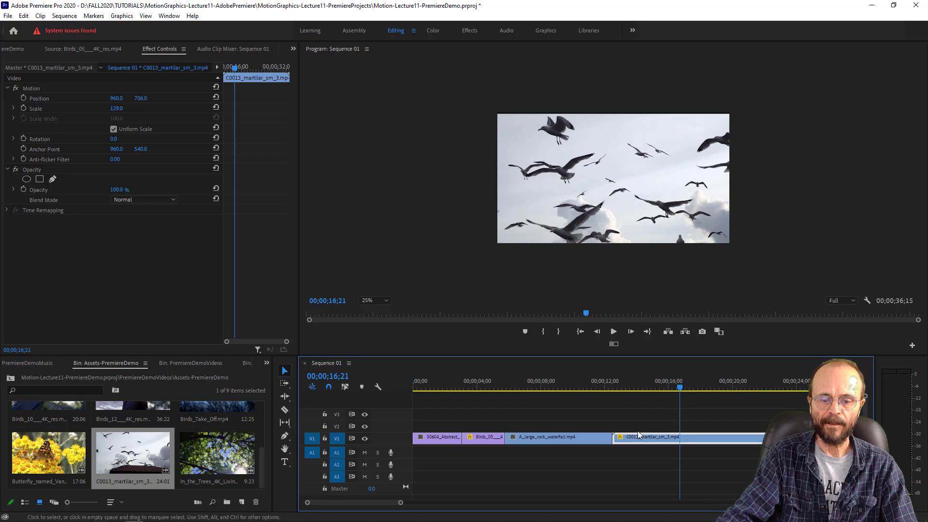
click(677, 390)
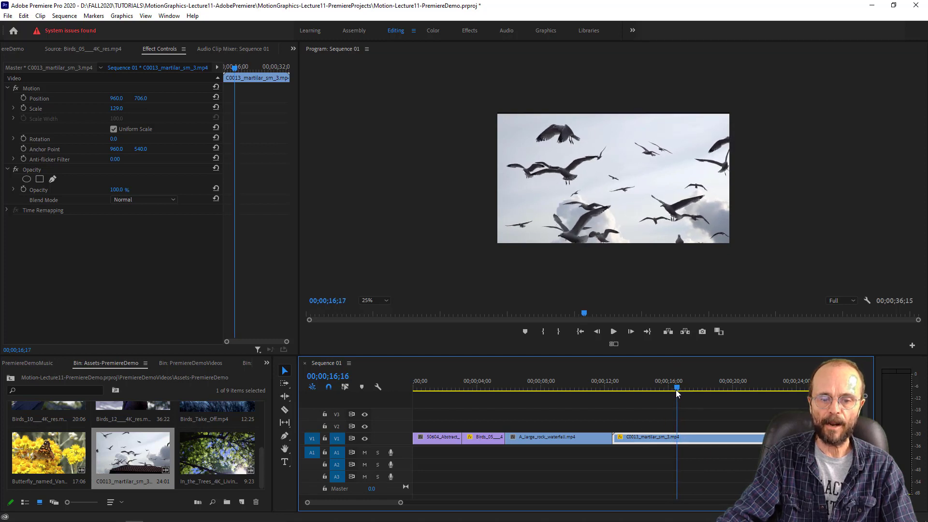
drag(676, 389, 674, 391)
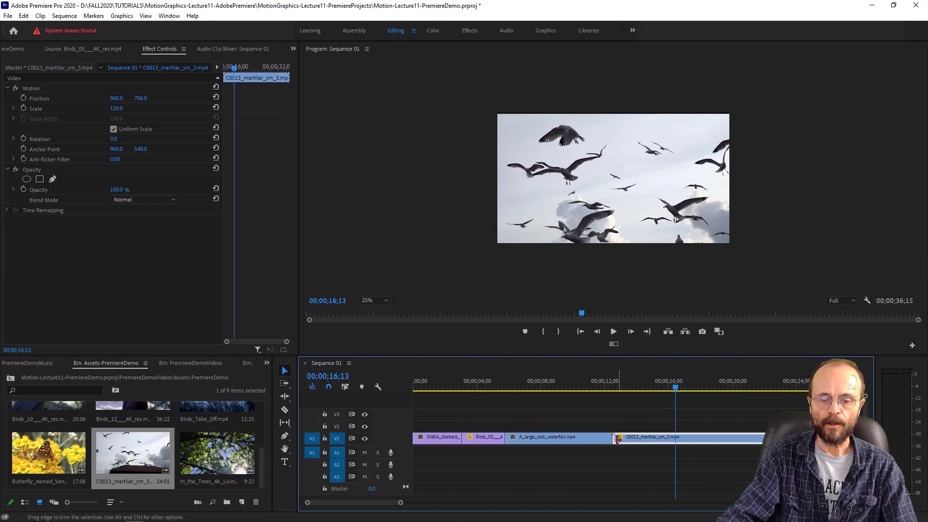
drag(618, 438, 676, 438)
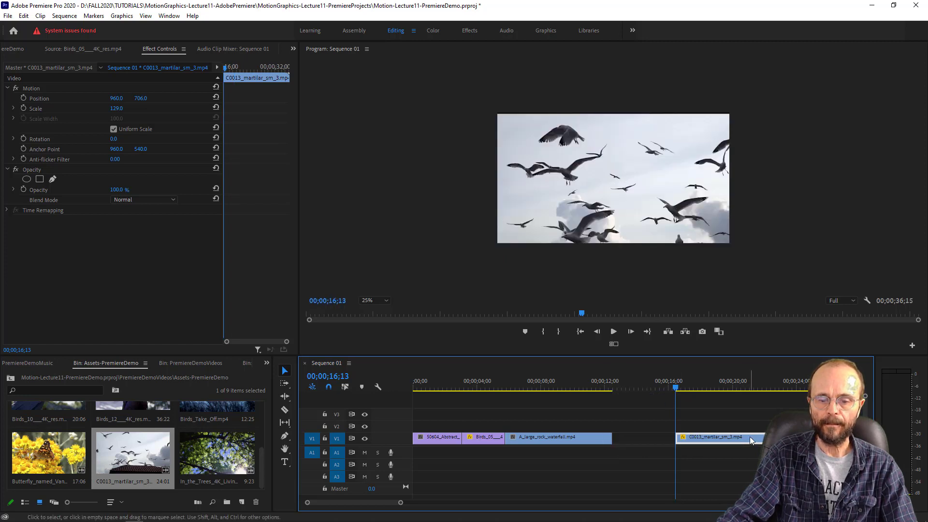
drag(750, 439, 687, 438)
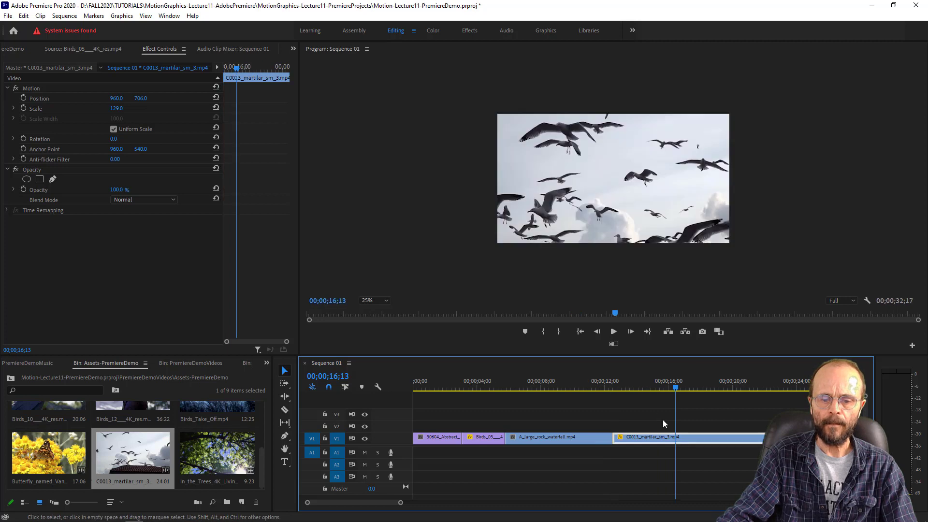
- Play the trimmed C0013_martilar_sm_3.mp4 clip, split it at 00;00;19;10 and delete the part after the cut
click(609, 388)
key(space)
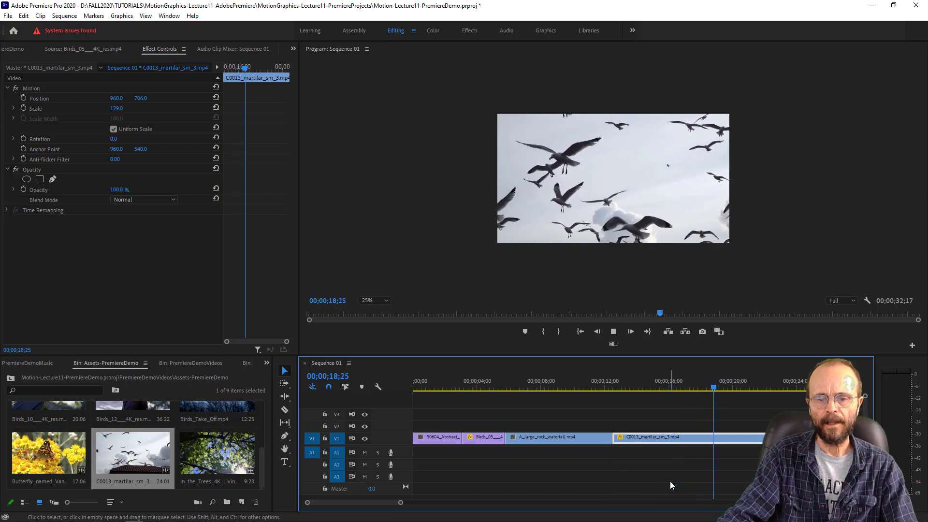
key(space)
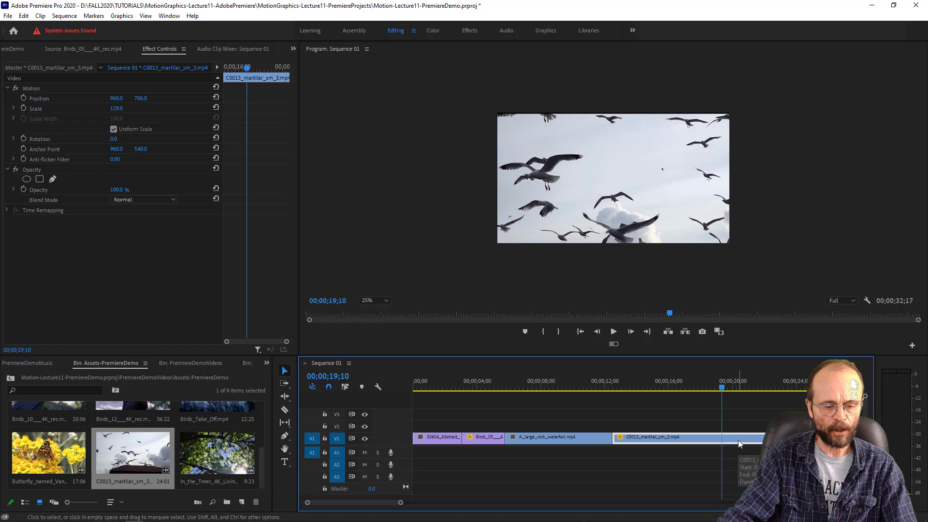
key(c)
click(724, 438)
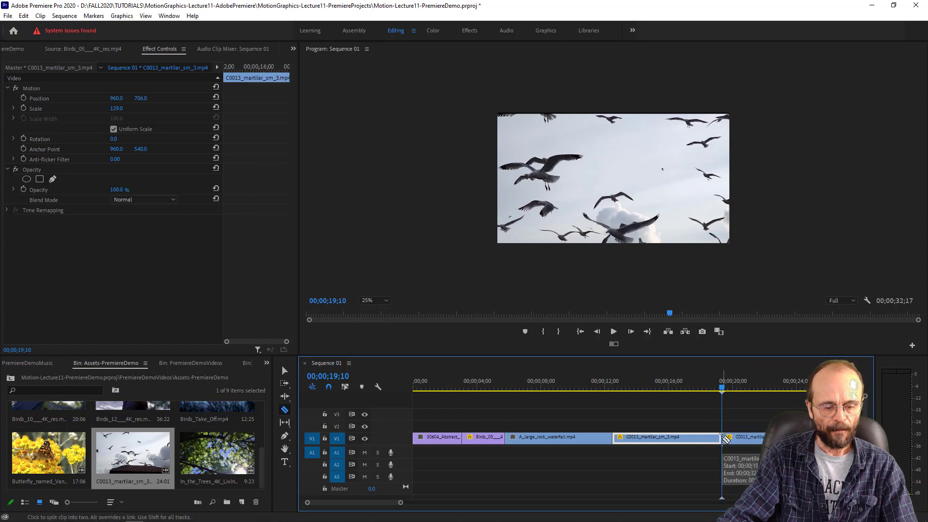
key(v)
click(752, 437)
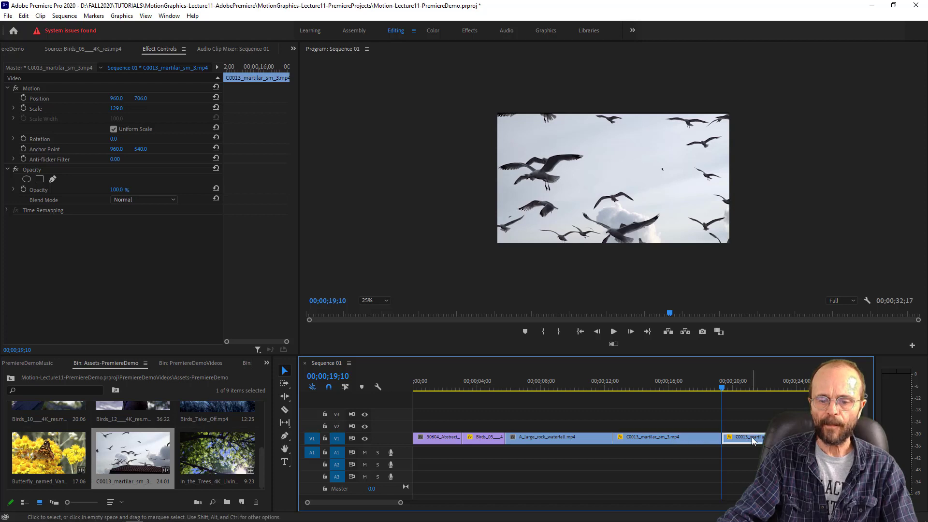
key(Delete)
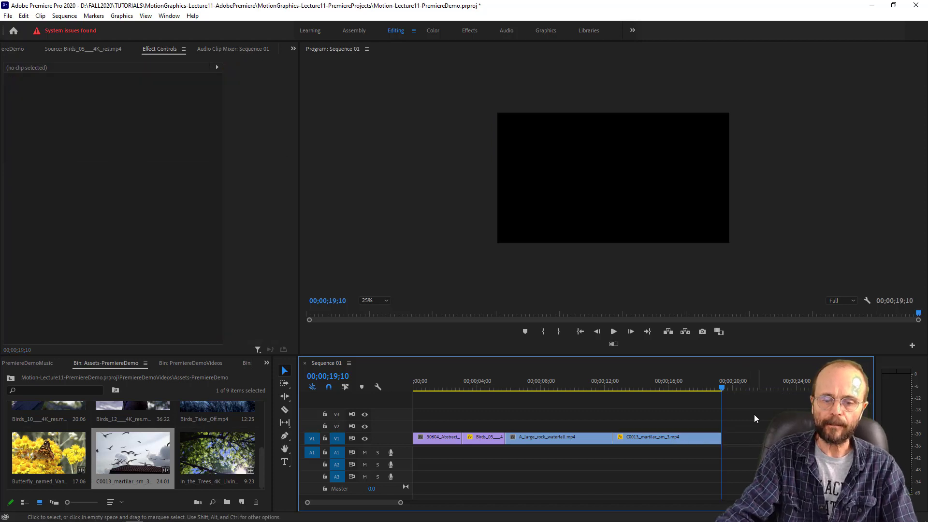
- Save the project with the playhead at 00;00;13;18 and browse the source clips in the Assets-PremiereDemo bin
drag(654, 387, 630, 388)
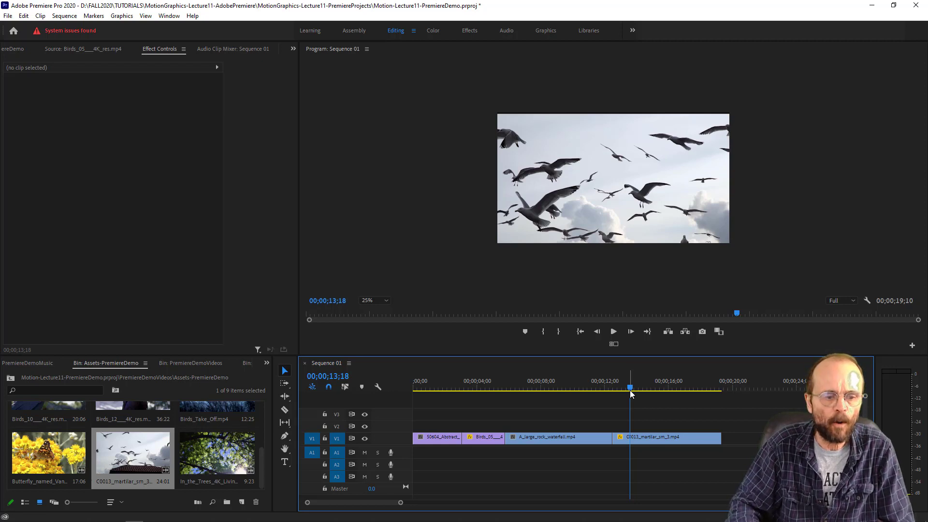
key(ctrl+s)
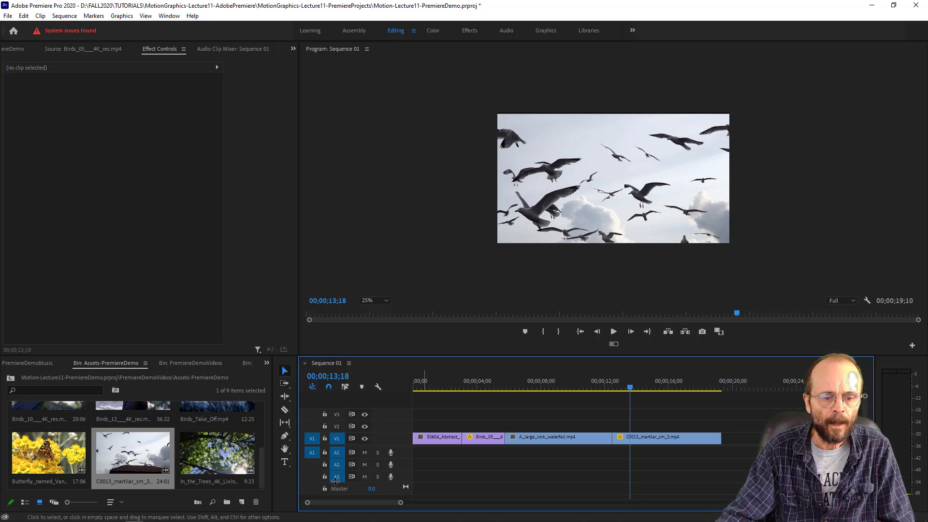
click(261, 457)
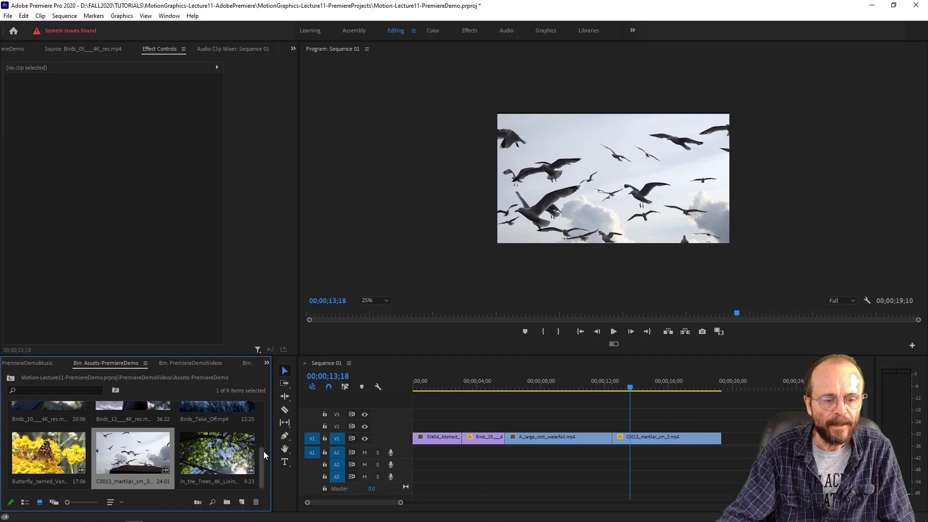
drag(262, 450, 265, 401)
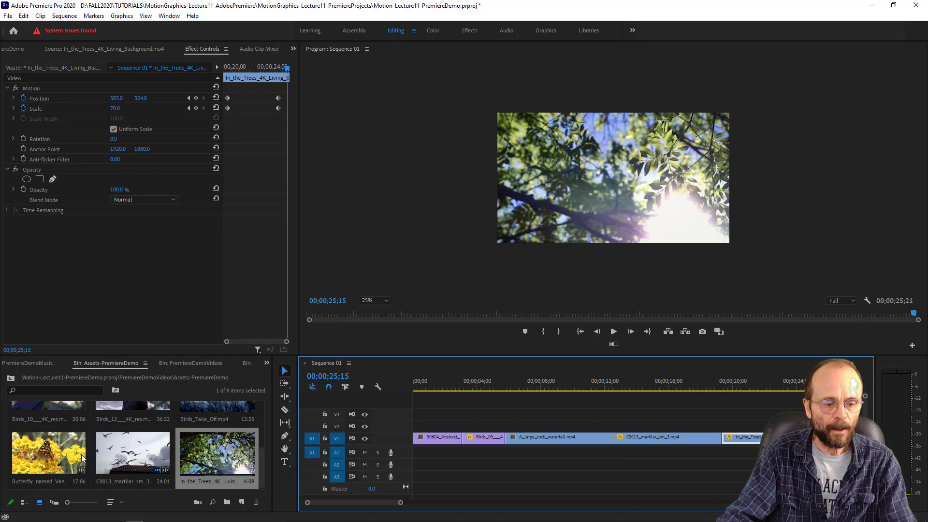
- Show more of the sequence in the timeline and scrub through the opening clips from the start to 00;00;06;14
drag(760, 380, 408, 401)
drag(401, 503, 534, 502)
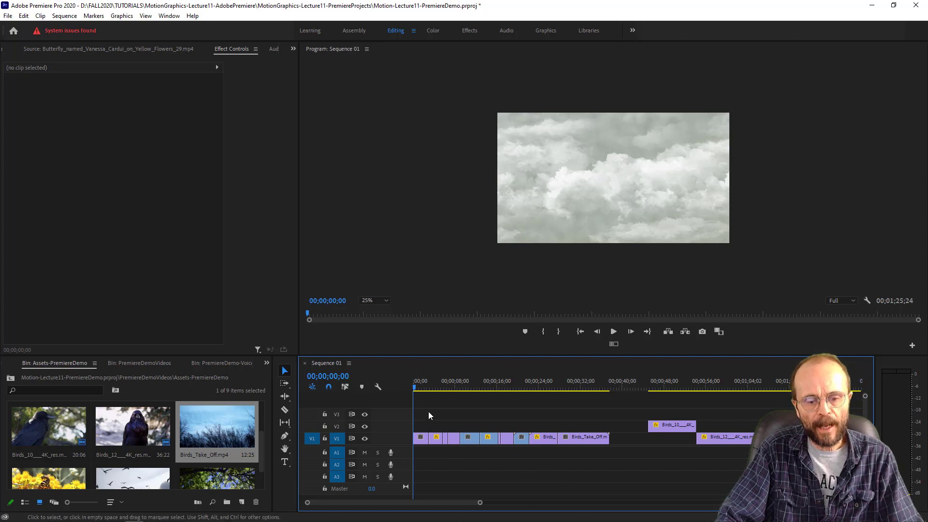
click(417, 386)
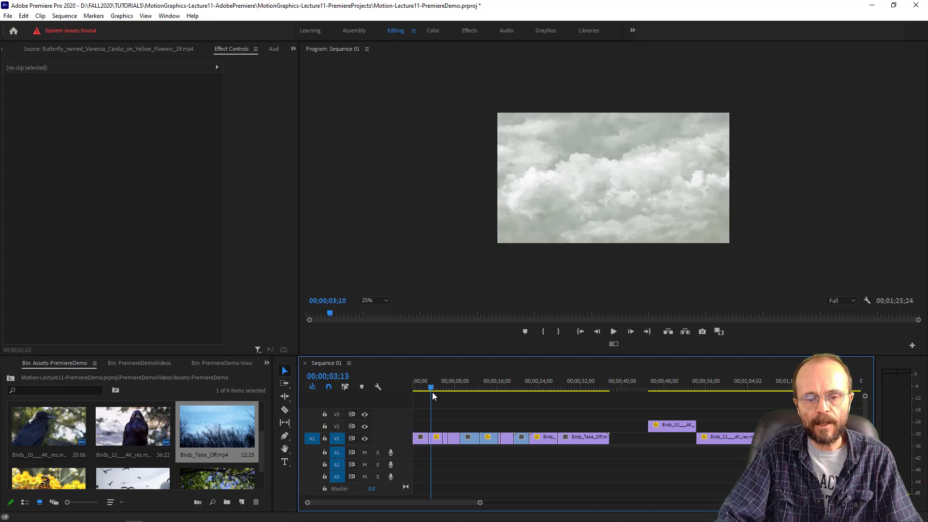
drag(417, 387, 448, 397)
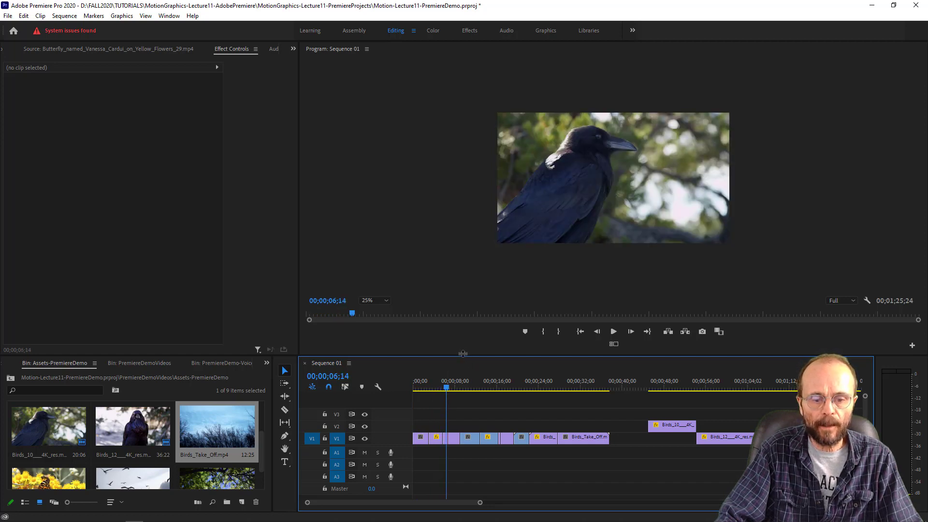
- Enlarge the timeline area vertically and set the program monitor's zoom level to Fit
drag(463, 358, 463, 326)
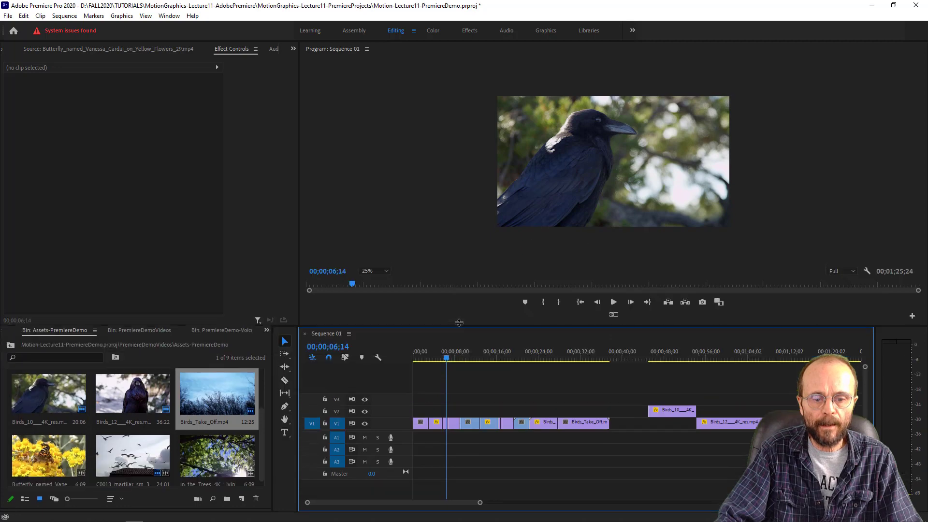
click(450, 195)
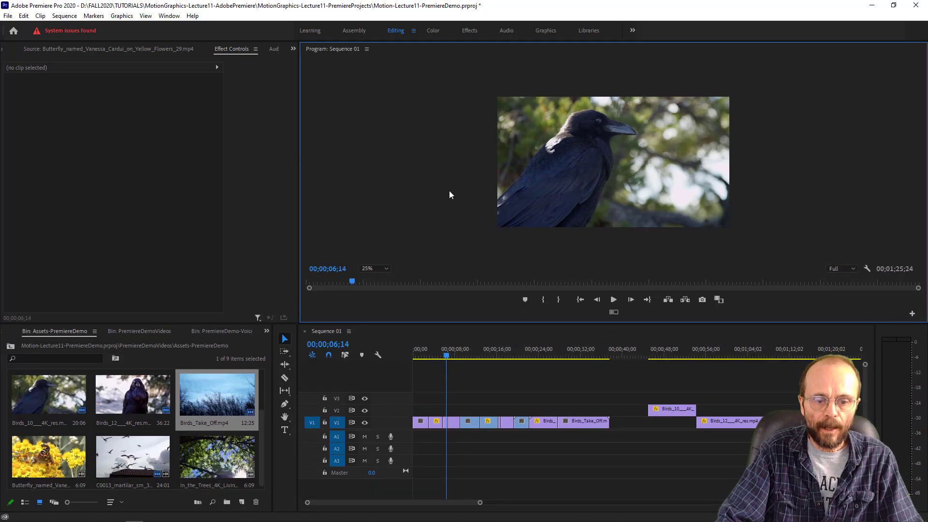
click(379, 270)
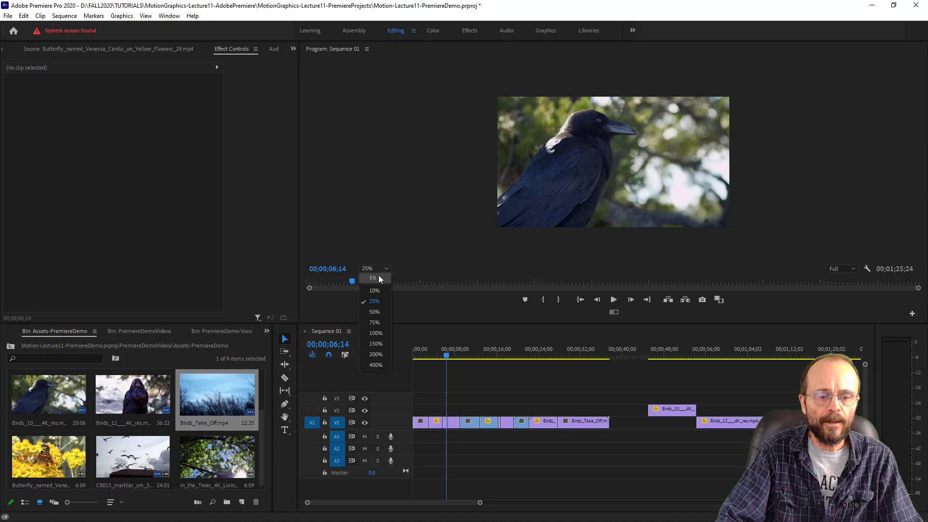
click(378, 278)
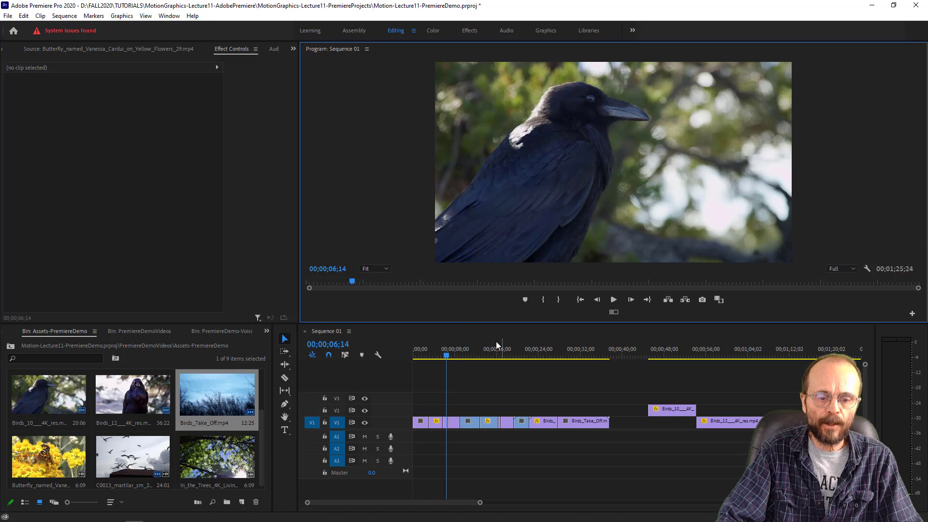
- Scrub through the sequence to 00;00;47;07 and examine the gap and the Birds_10 and Birds_12 clips near its end
click(451, 356)
drag(452, 356, 448, 357)
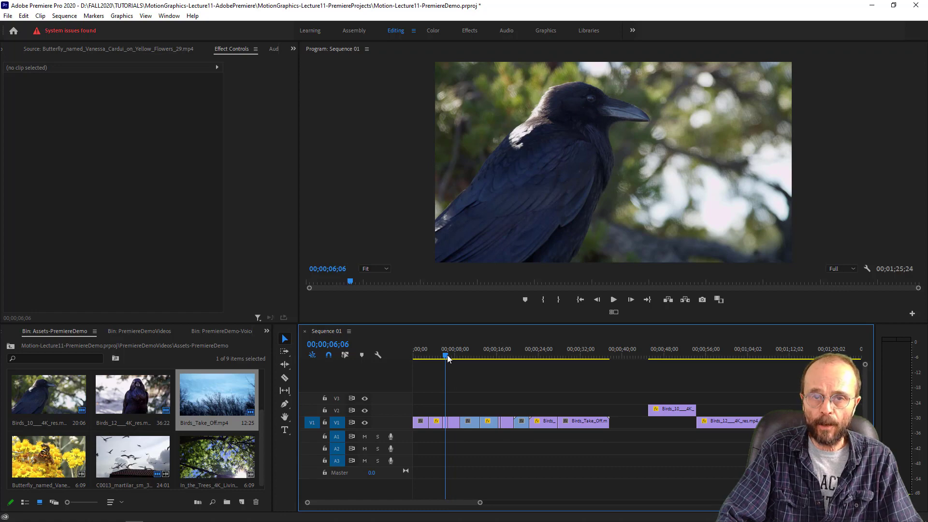
drag(448, 354, 502, 366)
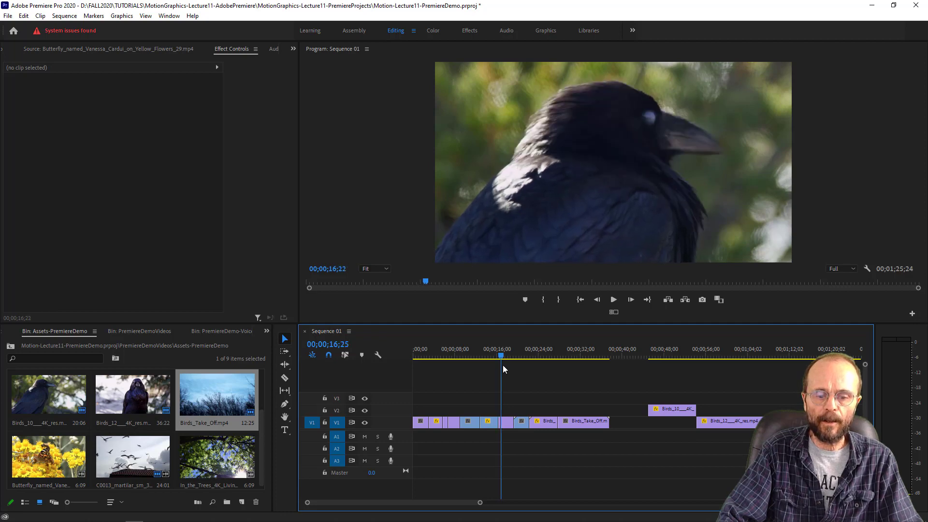
drag(502, 364, 657, 382)
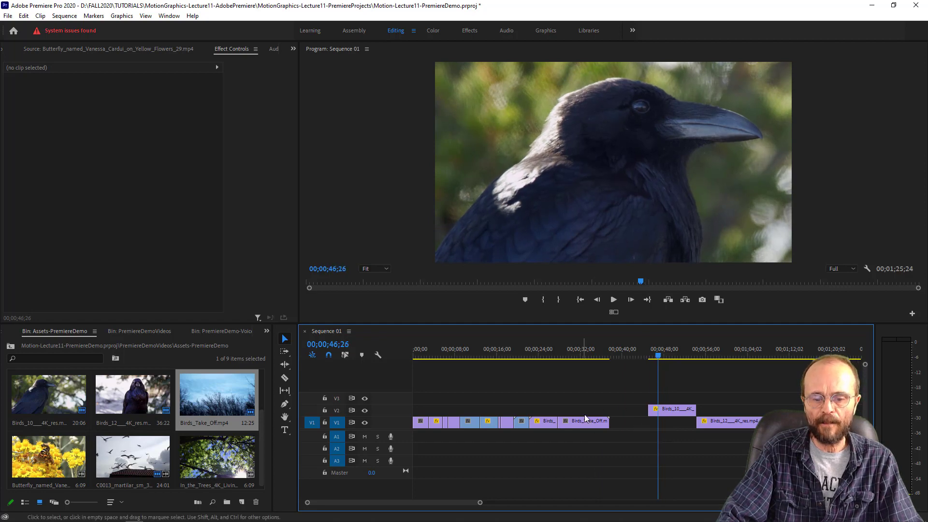
drag(597, 350, 606, 350)
click(657, 345)
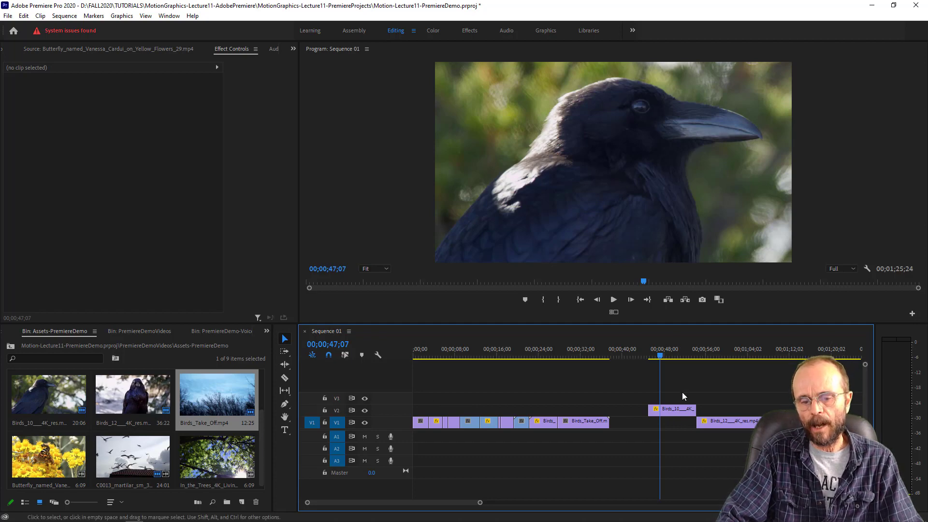
drag(714, 419, 749, 439)
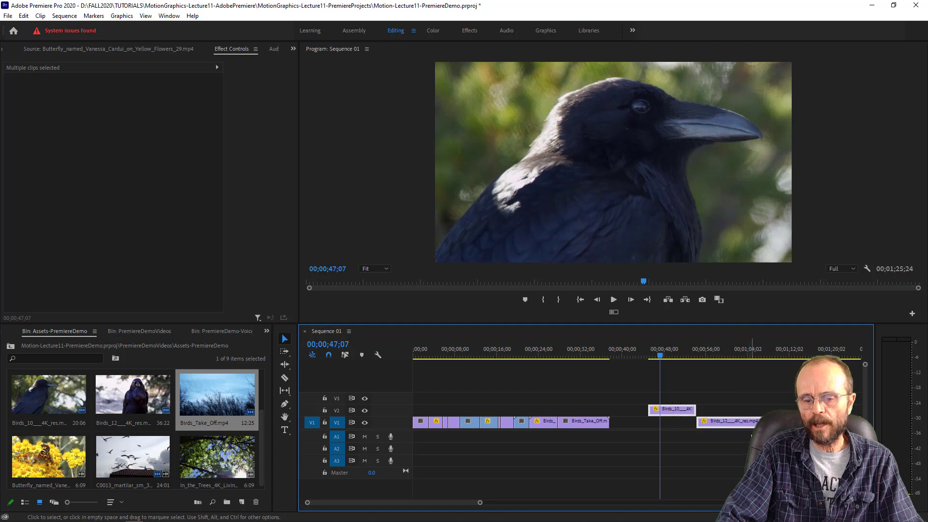
click(731, 386)
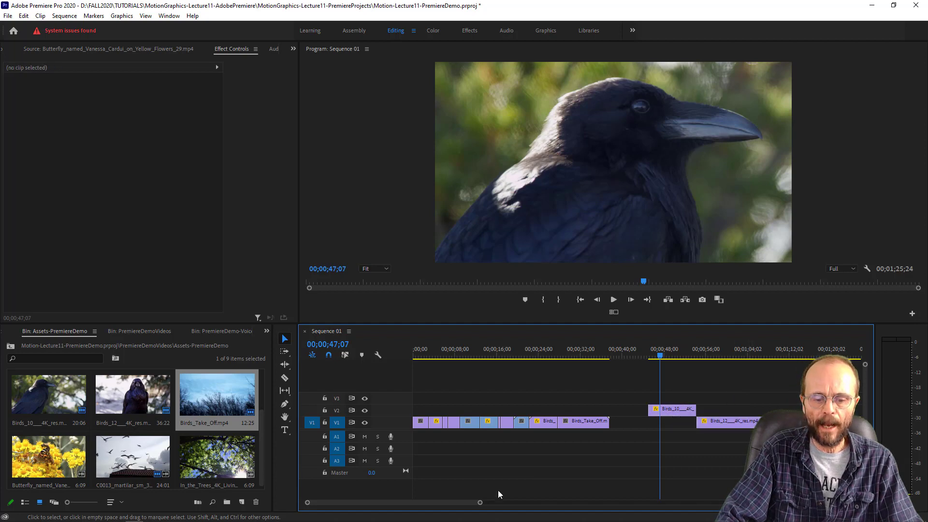
drag(480, 504, 514, 504)
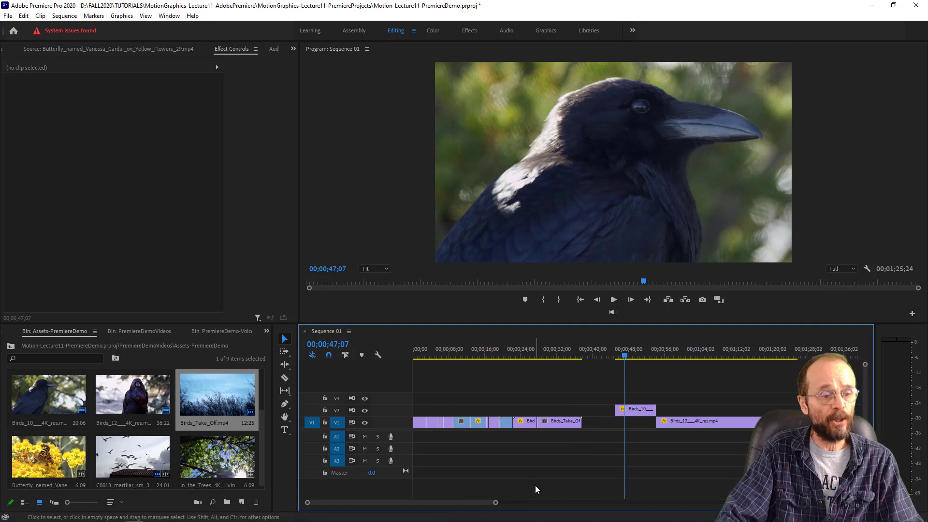
- Open the project's PremiereDemo-VoiceOver bin and place Raven.aif on audio track A2 at the start of the sequence
click(293, 50)
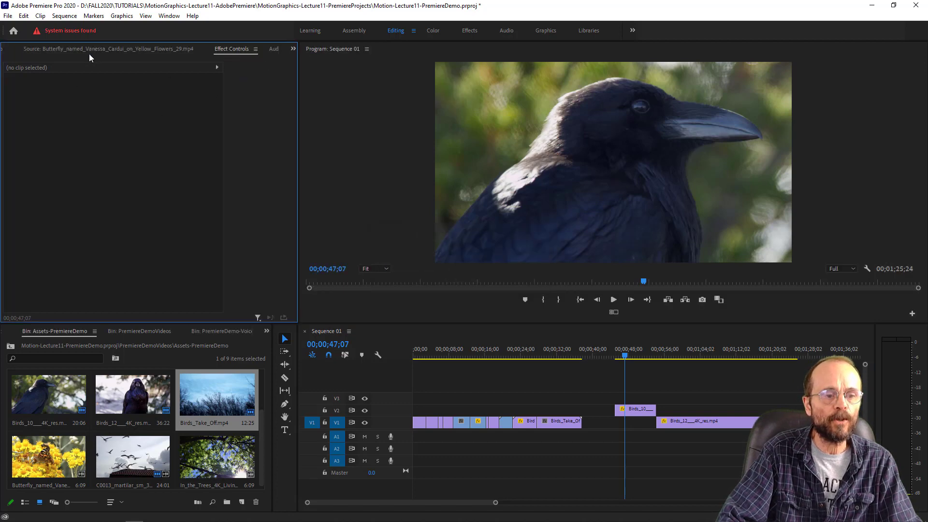
click(293, 50)
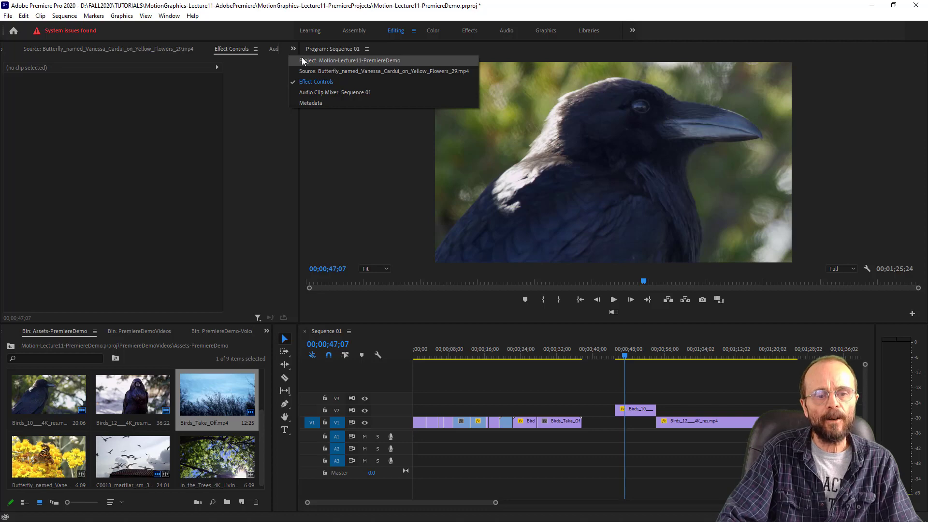
click(302, 59)
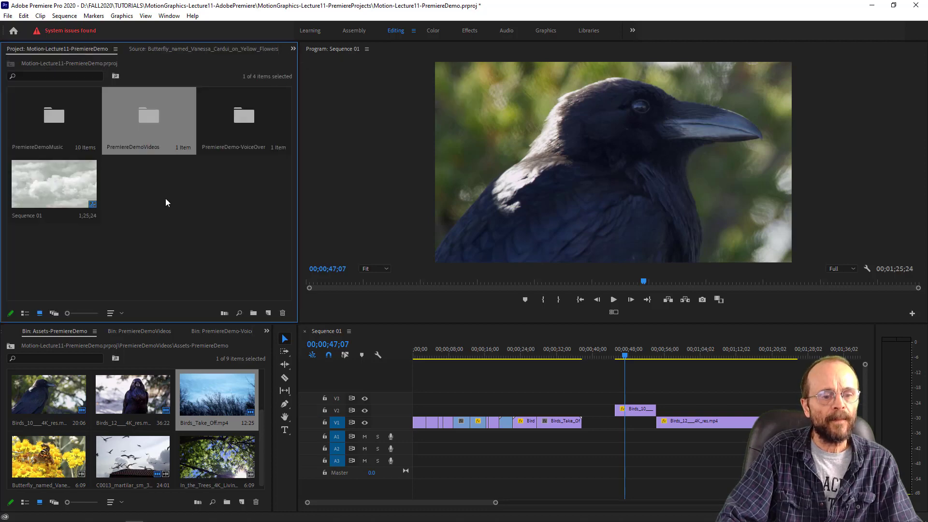
double_click(239, 117)
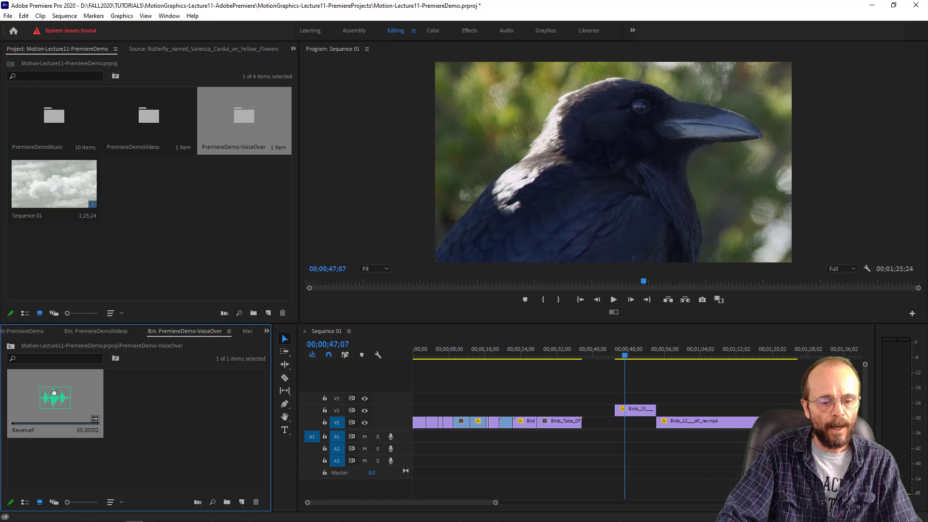
drag(382, 458, 418, 455)
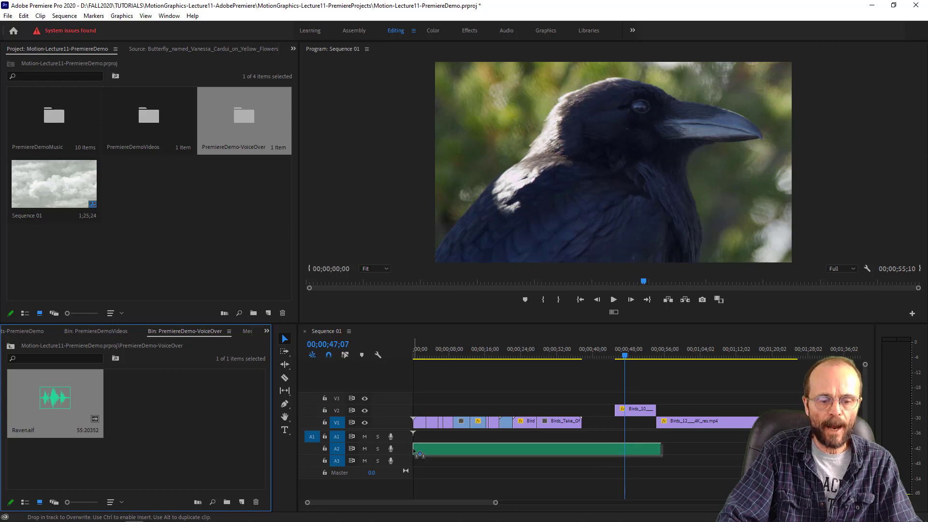
- Drop Raven.aif on audio track A2 at the sequence start and locate the start of its next narration section at 00;00;14;21
drag(409, 451, 411, 451)
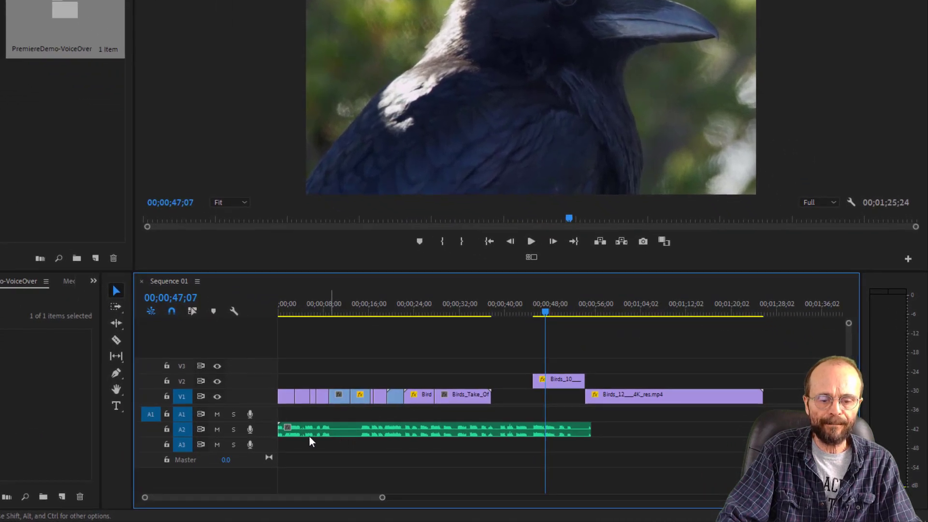
drag(382, 499, 175, 498)
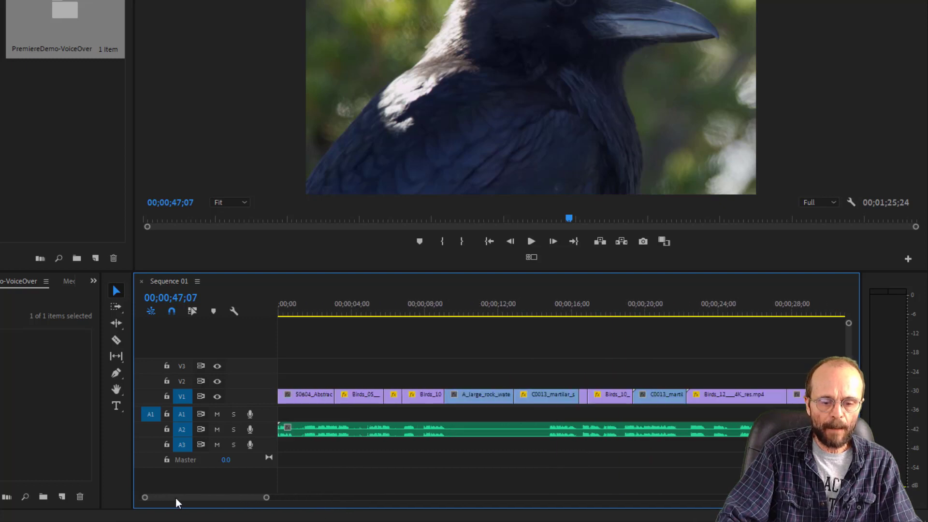
drag(346, 300, 355, 299)
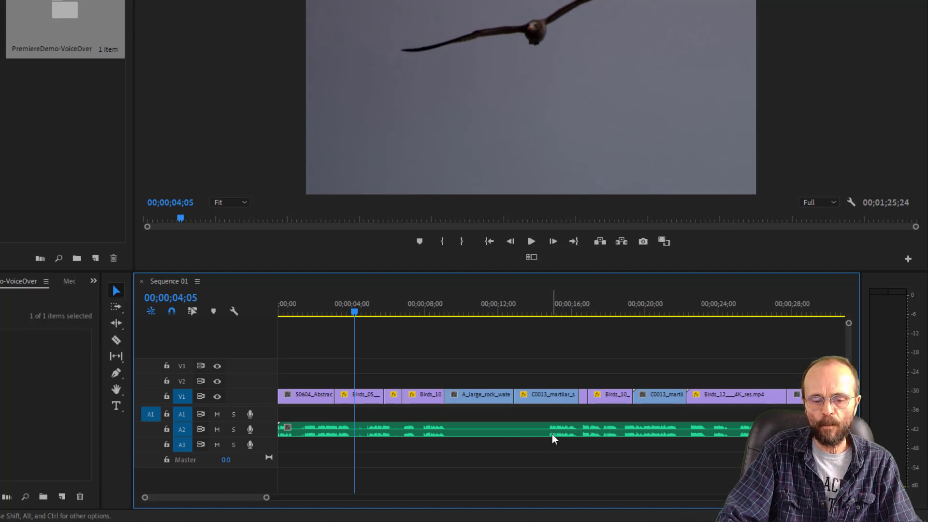
key(space)
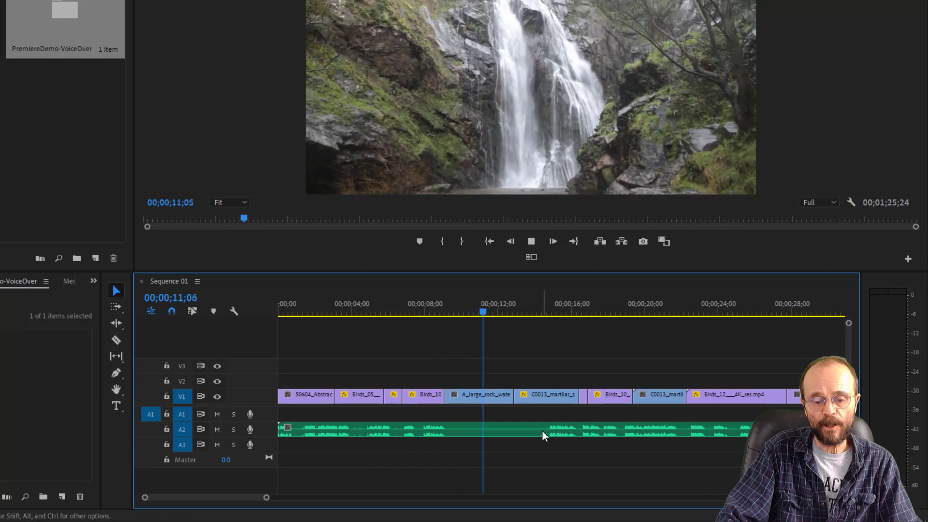
drag(501, 305, 548, 329)
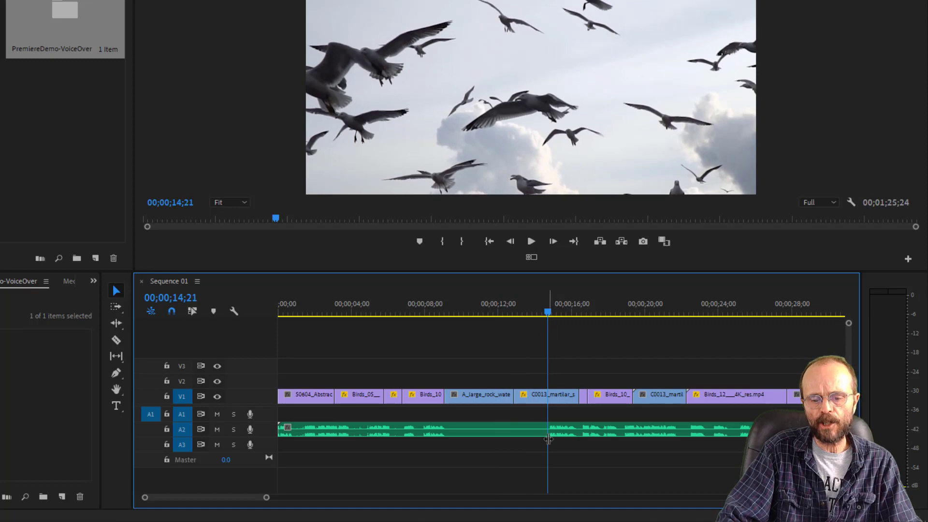
- Try trimming the start of the Raven.aif clip to 00;00;14;21, and undo the trim
click(360, 432)
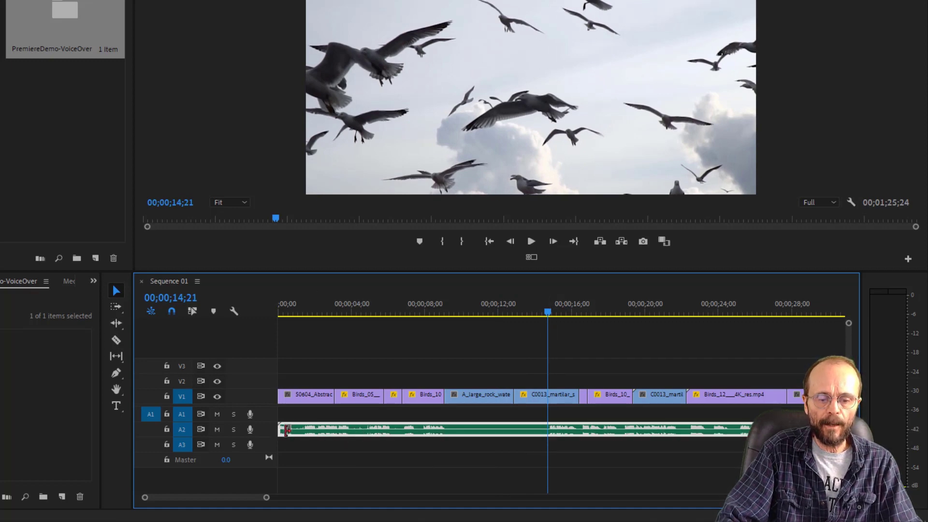
drag(285, 429, 547, 428)
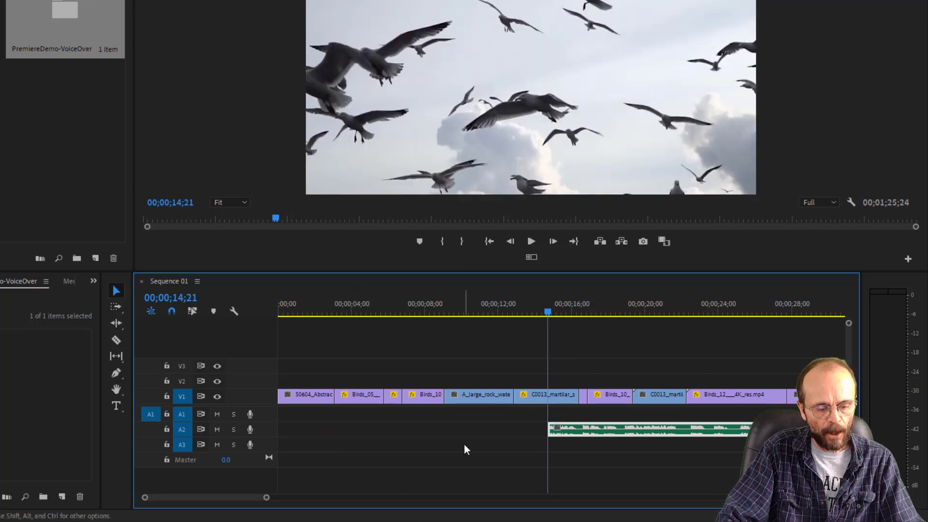
key(ctrl+z)
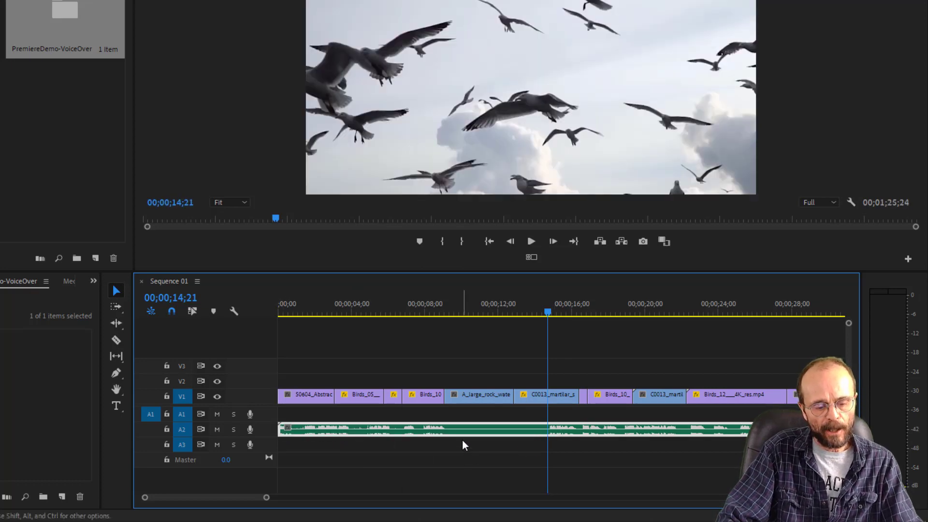
- Split the Raven.aif clip at 00;00;14;21 with the Razor tool and delete the part before the cut
key(c)
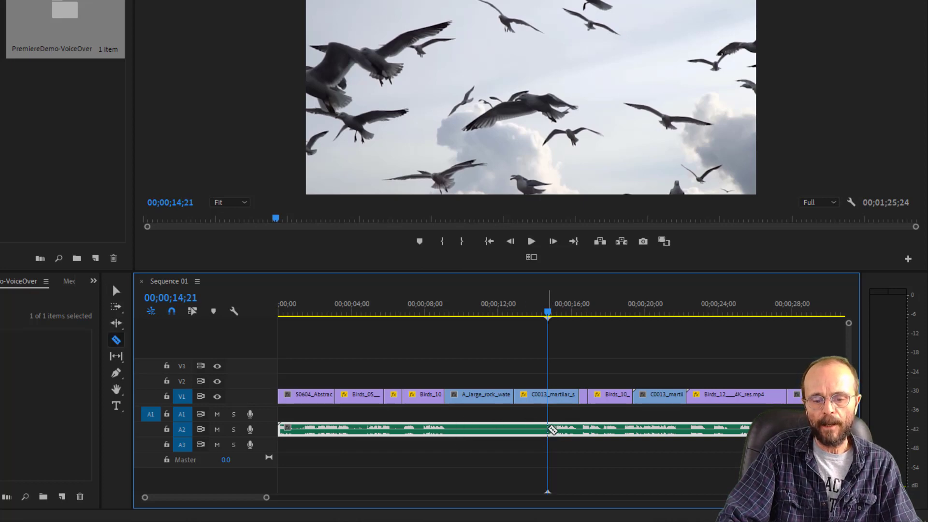
click(552, 429)
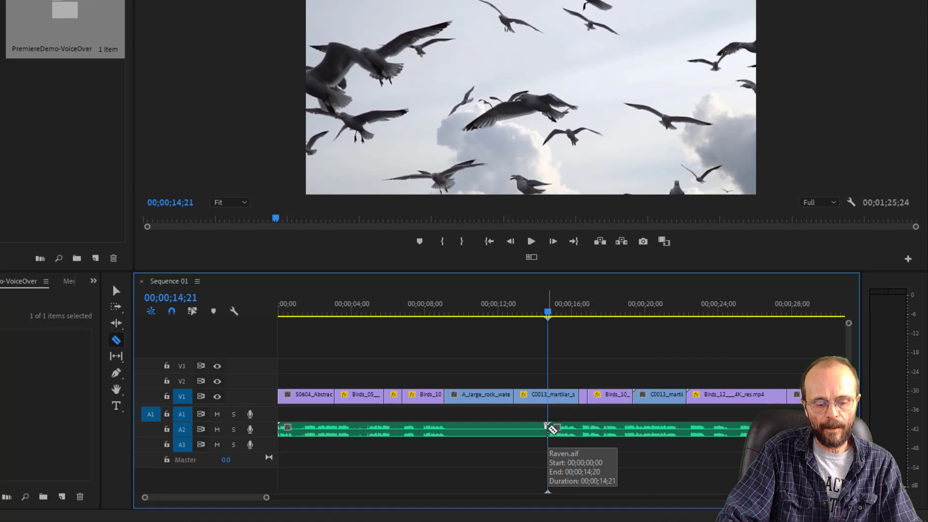
key(v)
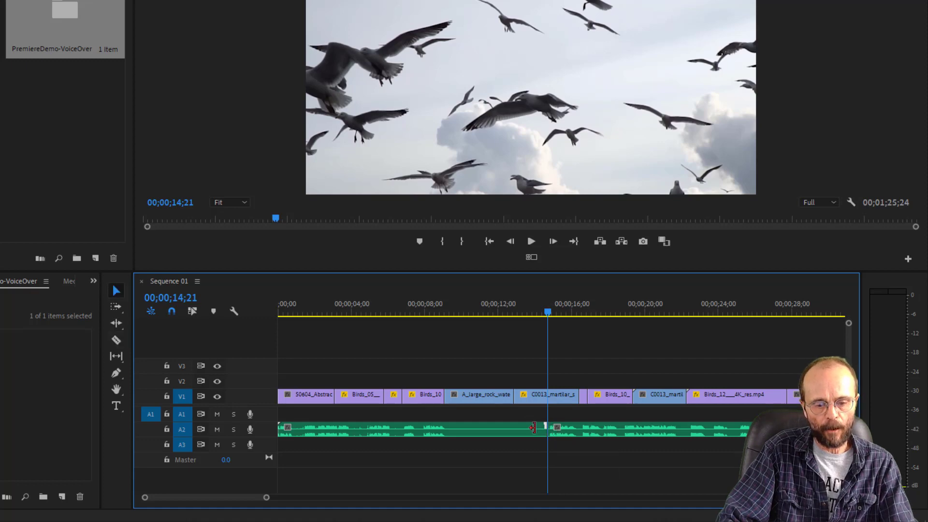
click(450, 431)
key(Delete)
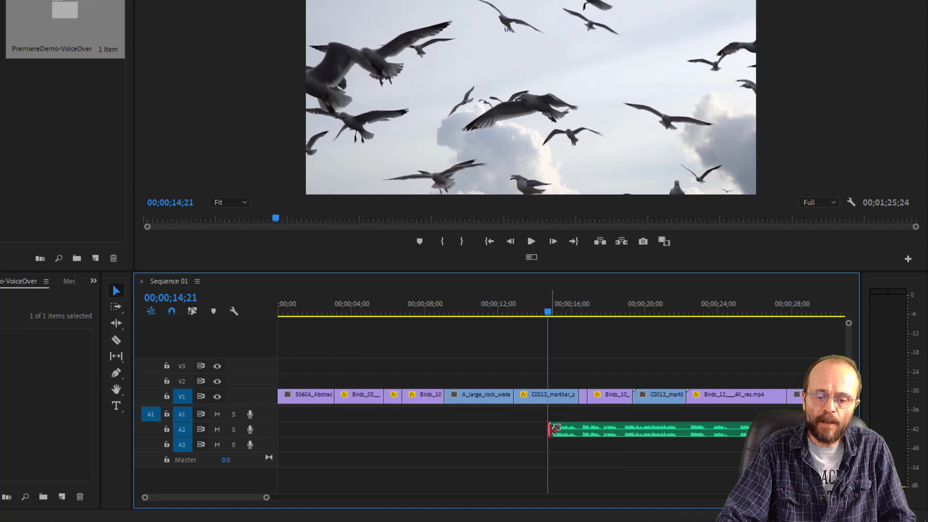
- Extend the remaining Raven.aif clip's start by about one second and move the clip to audio track A1 at the sequence start
drag(551, 430, 532, 429)
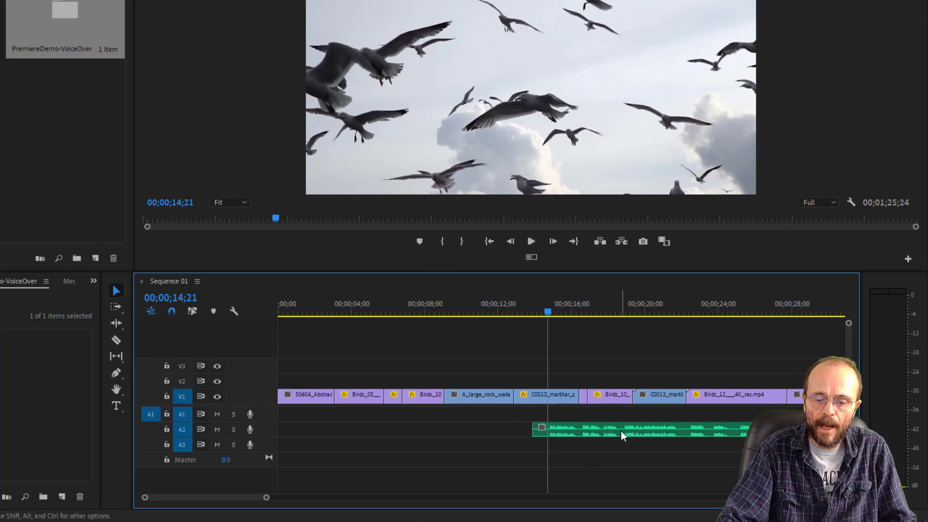
drag(623, 434, 339, 421)
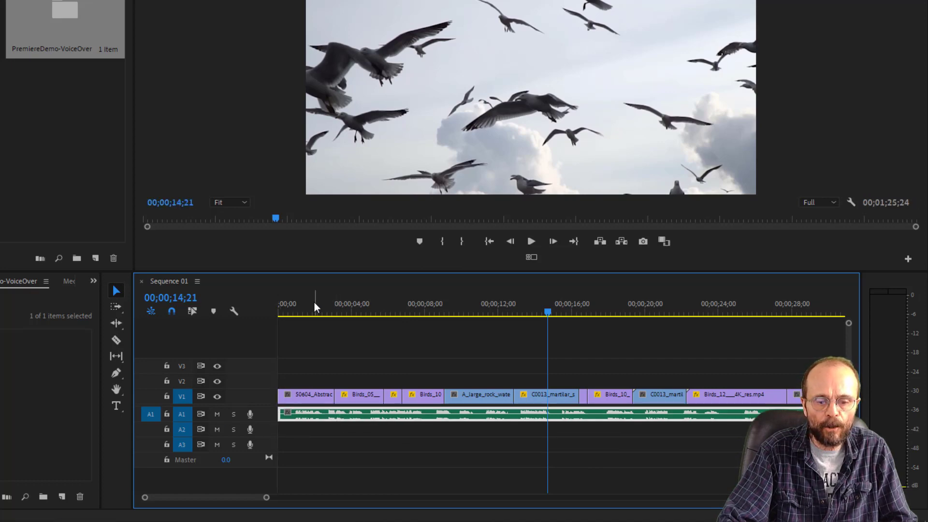
- Play the opening with the narration and shift the Raven.aif clip on A1 to start with the Birds_05 clip
key(Home)
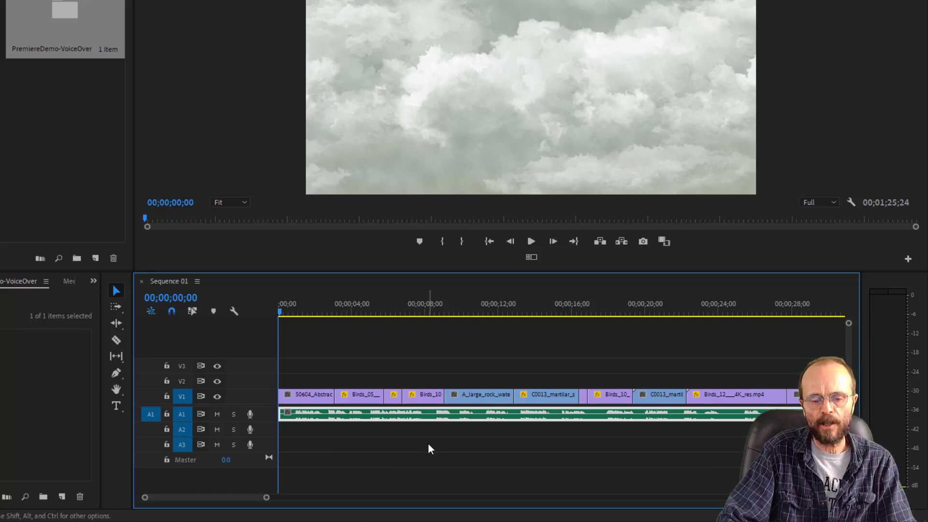
key(space)
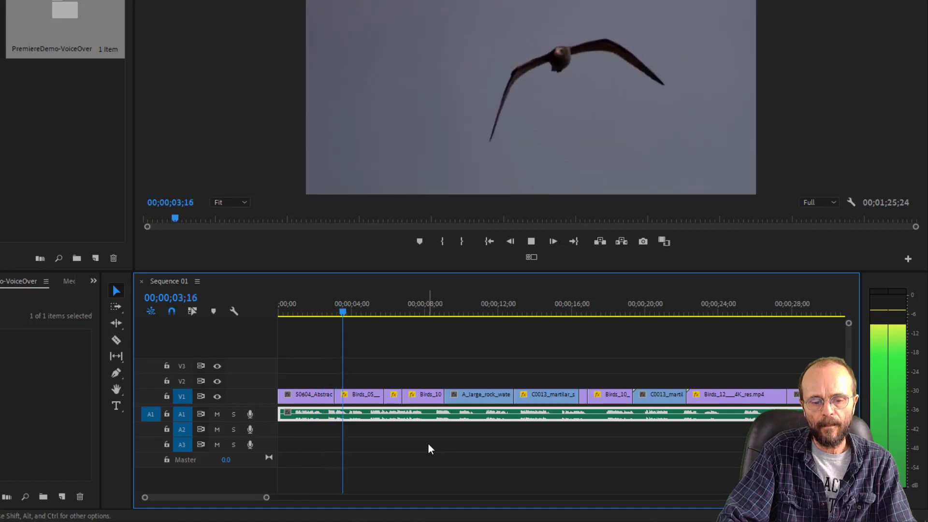
key(space)
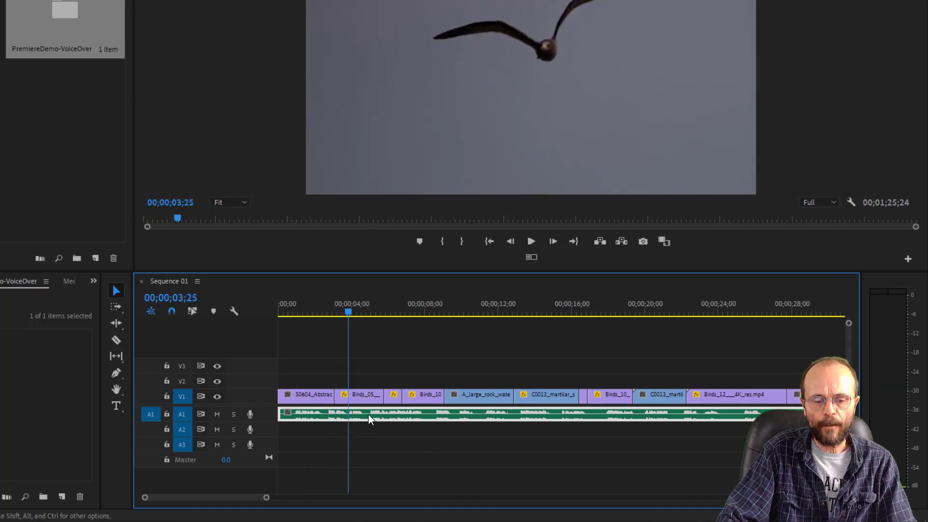
drag(368, 414, 422, 415)
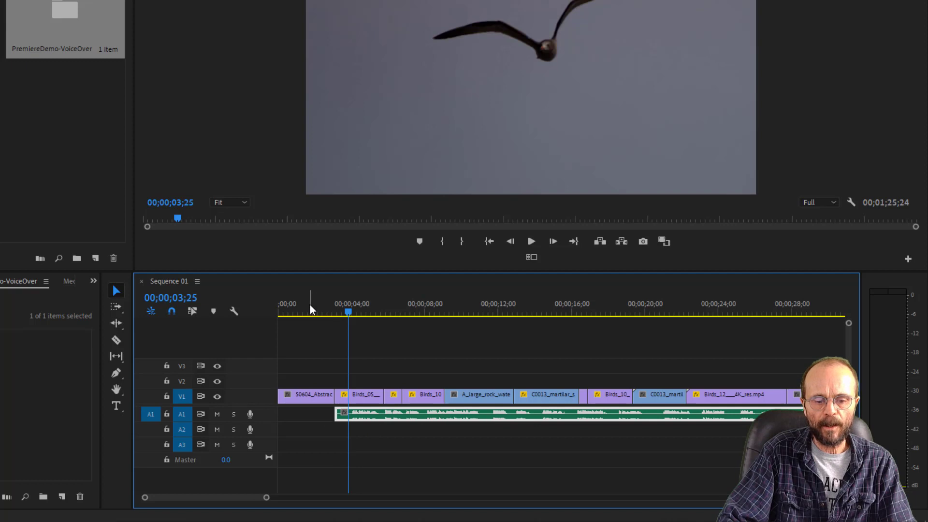
- Play the sequence from its start through the first crow and waterfall clips to check the narration timing against the pictures
key(Home)
key(space)
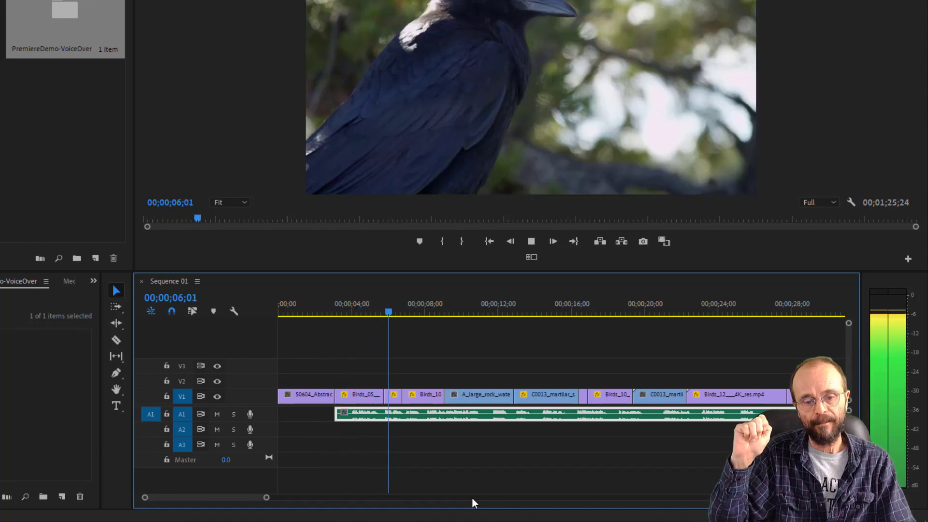
key(space)
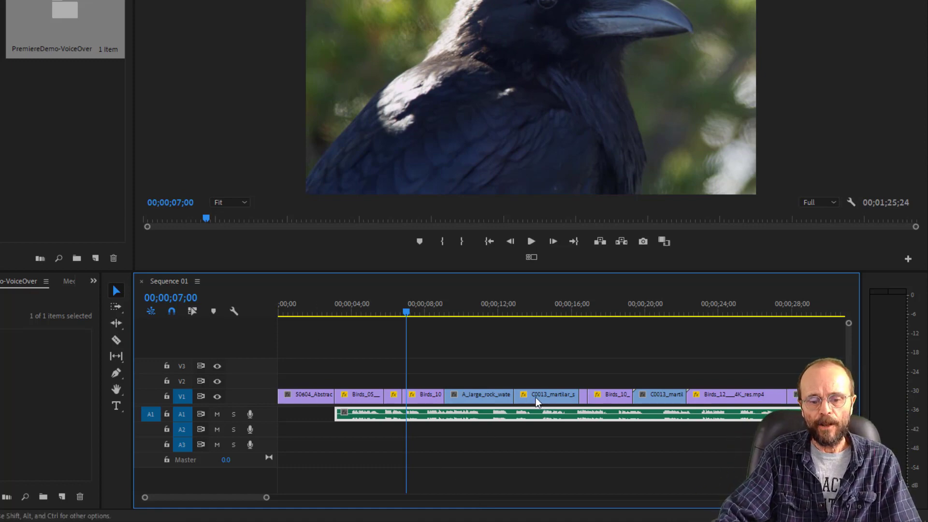
drag(328, 307, 250, 298)
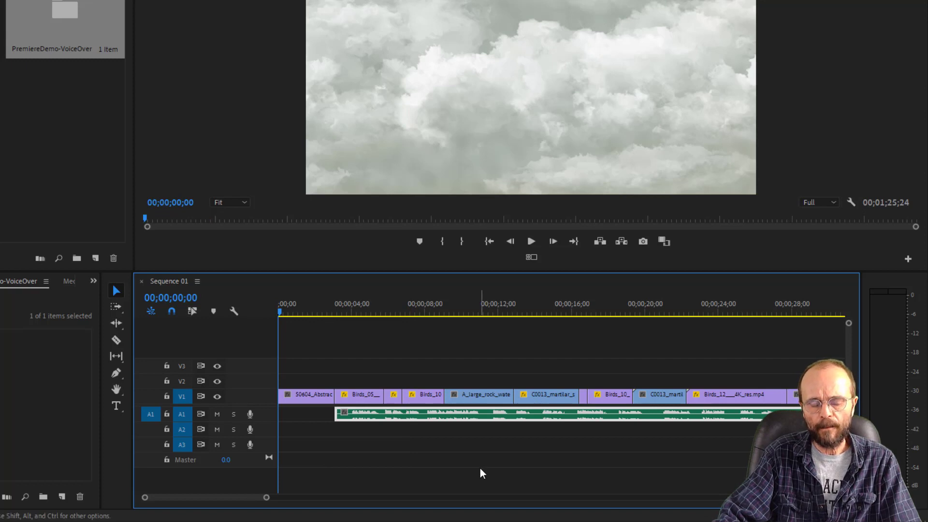
key(space)
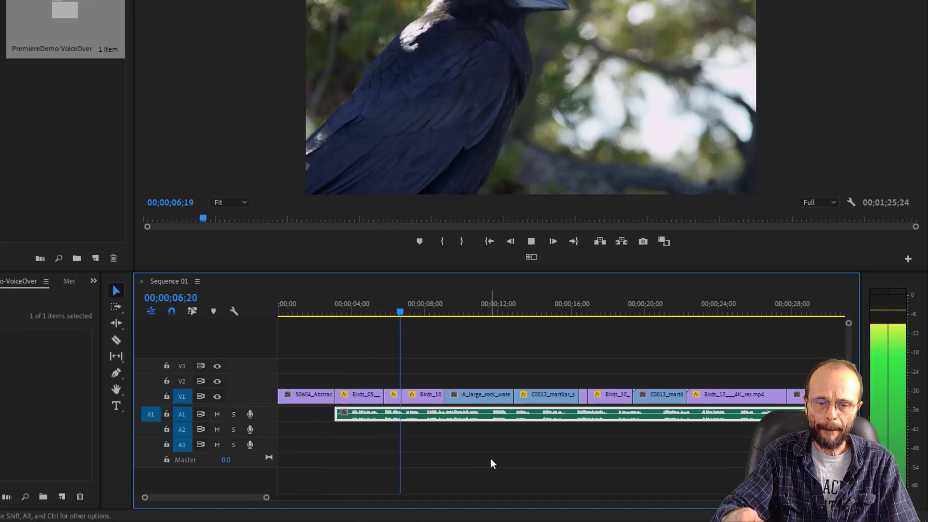
key(space)
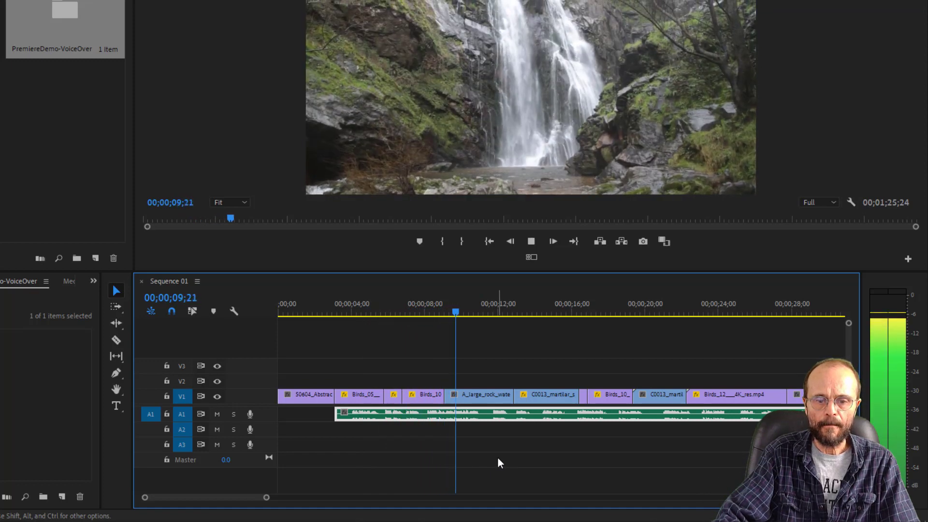
key(space)
- Trim about one second off the start of the A_large_rock clip and extend the preceding Birds_10 clip to meet it
click(442, 304)
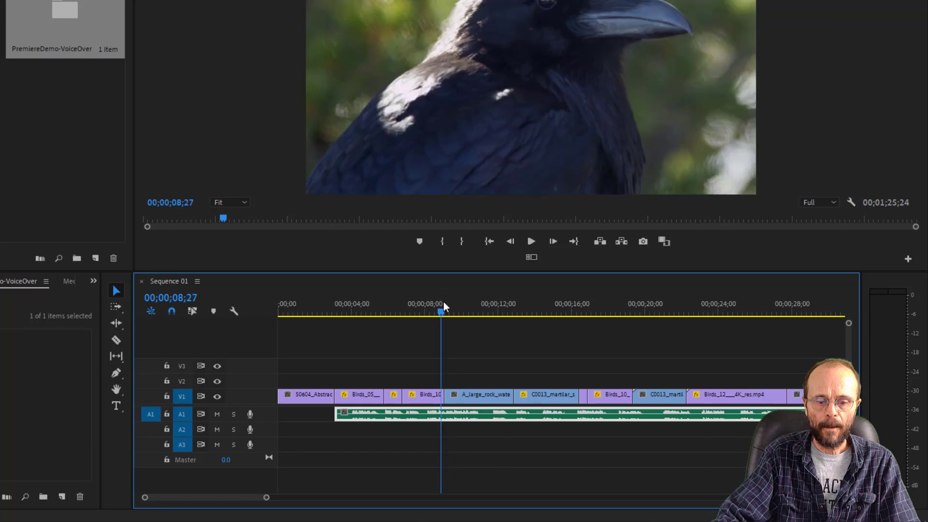
click(435, 304)
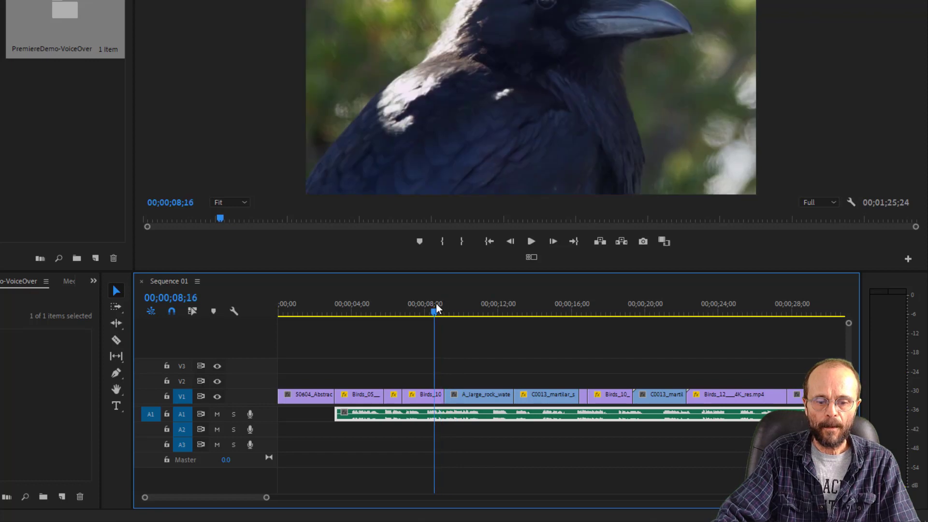
click(465, 401)
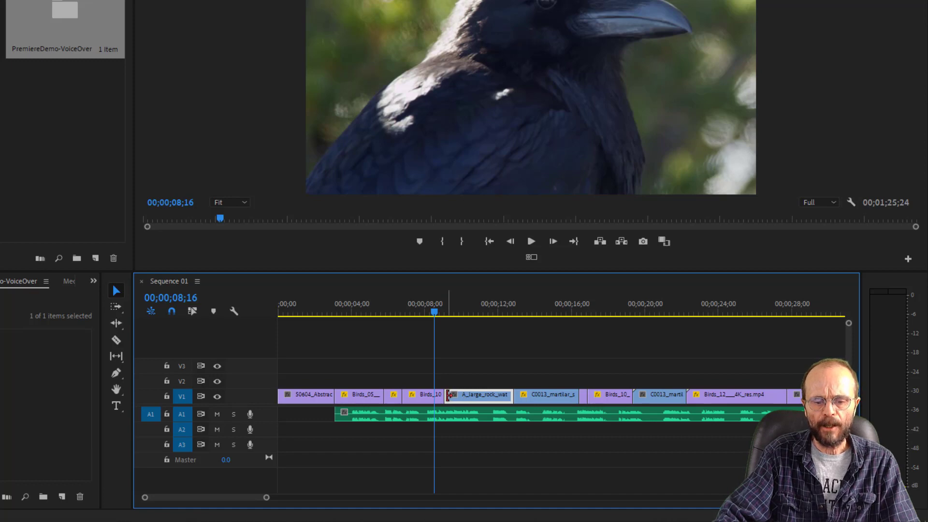
mouse_move(449, 394)
mouse_down()
mouse_move(467, 395)
mouse_move(438, 396)
mouse_move(458, 395)
mouse_up()
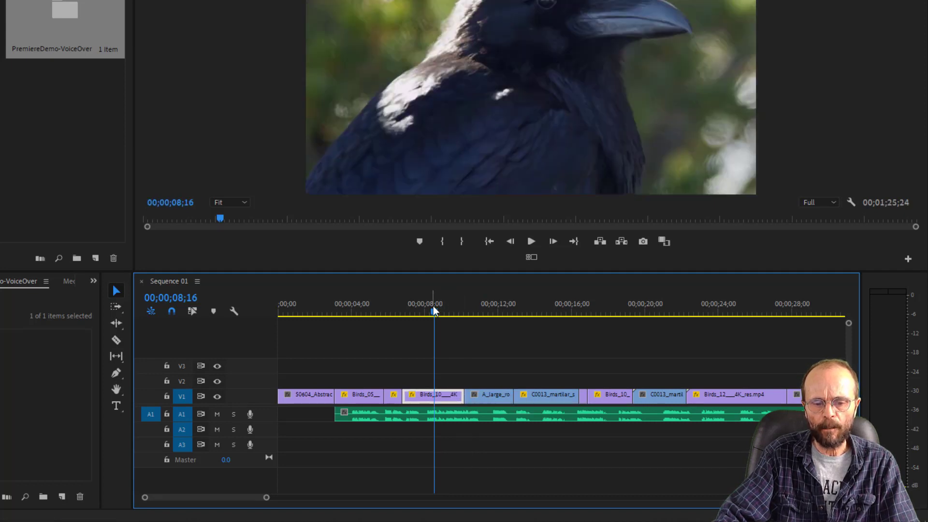
- Play the sequence from the extended Birds_10 clip to 00;00;20;03 to check the picture changes against the narration
drag(432, 308, 430, 309)
key(space)
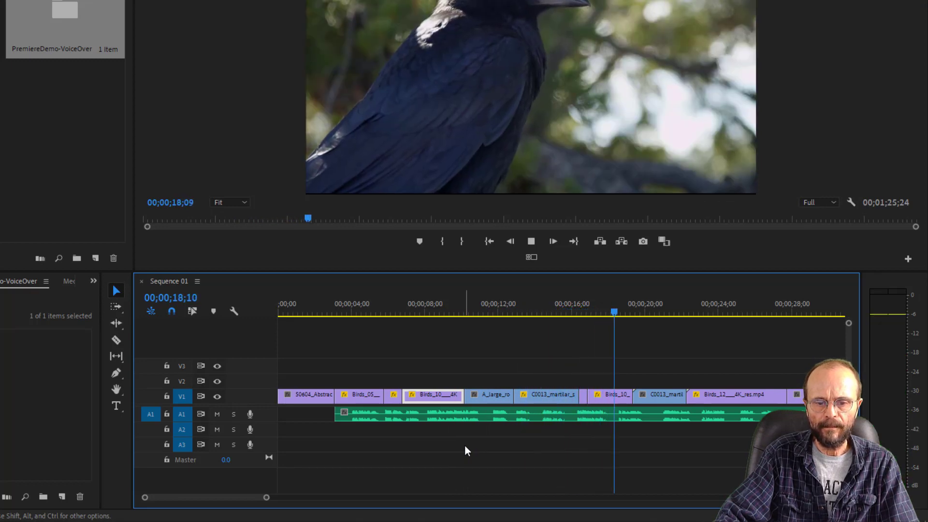
key(space)
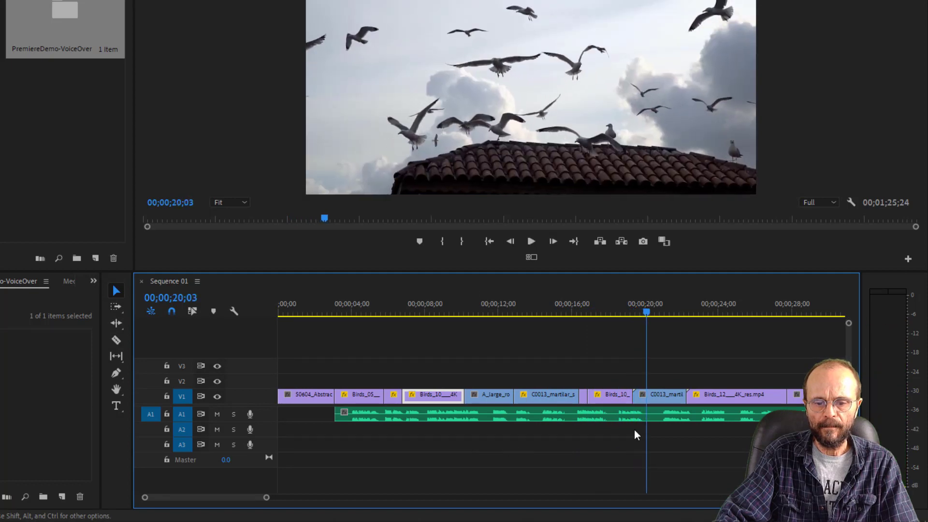
- Replay the narration around the second crow shot and trim the end of that Birds_10 clip to 00;00;18;13
mouse_move(630, 305)
mouse_down()
mouse_move(607, 310)
mouse_move(624, 317)
mouse_up()
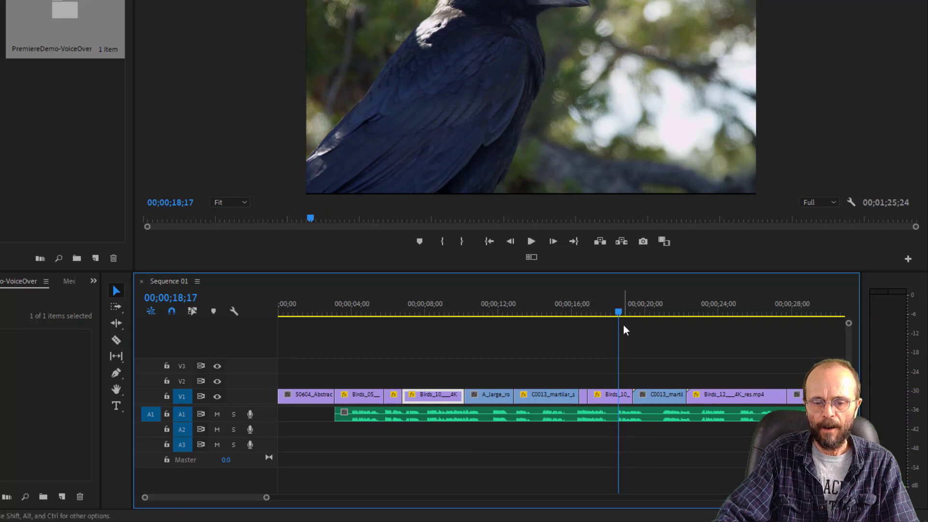
drag(618, 313, 564, 315)
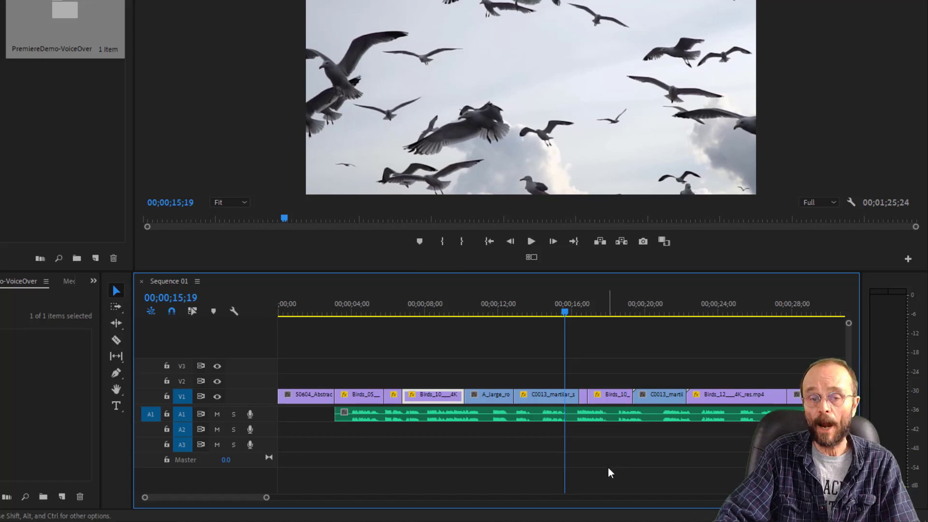
key(space)
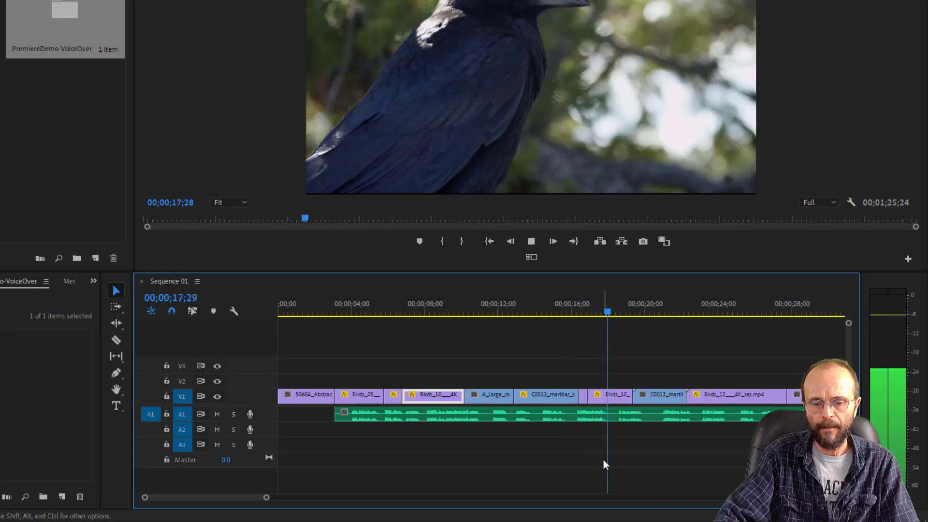
drag(630, 311, 605, 315)
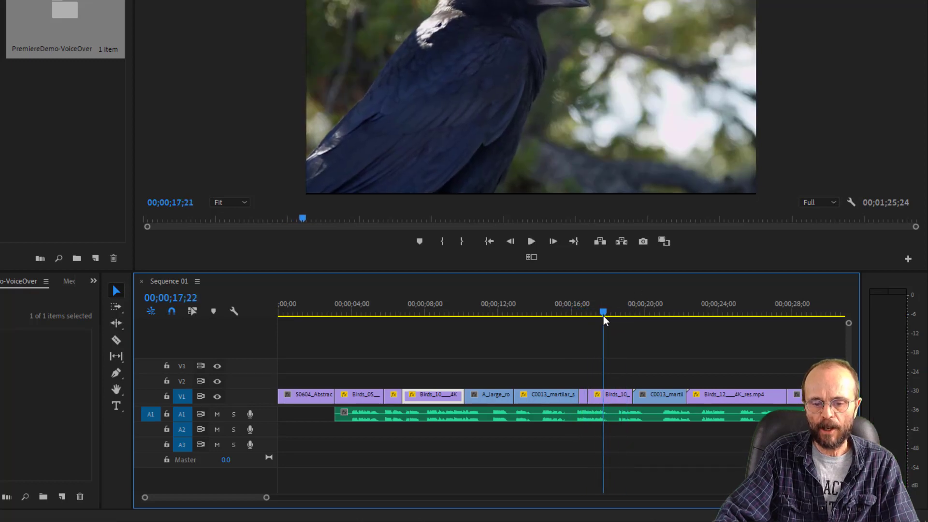
click(607, 404)
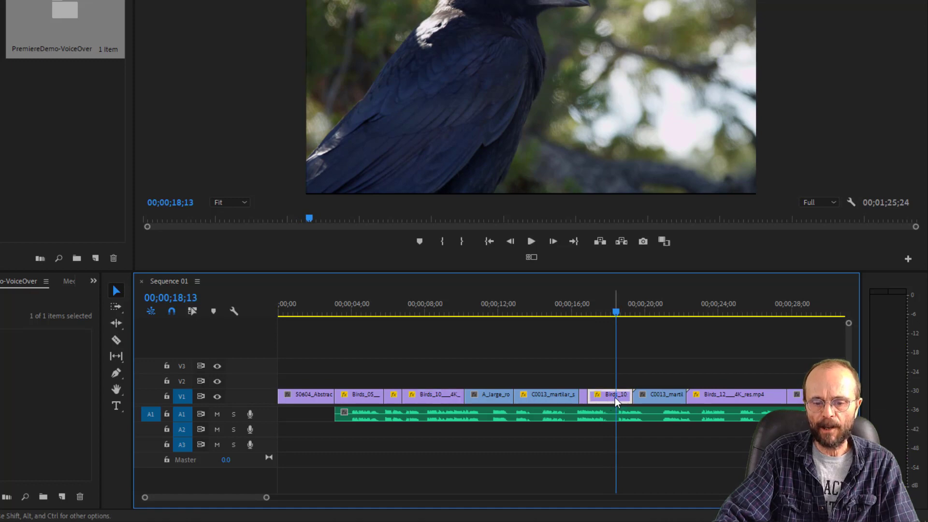
drag(629, 394, 615, 394)
click(663, 400)
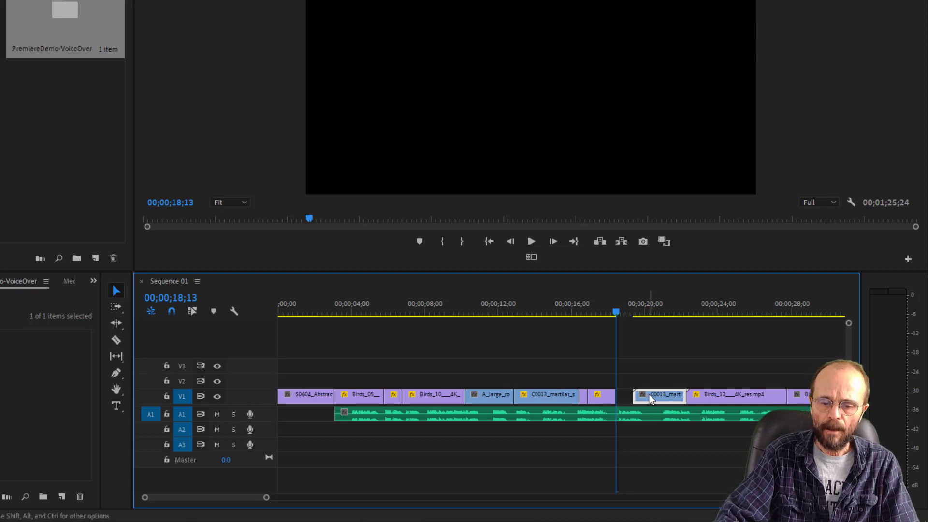
click(715, 397)
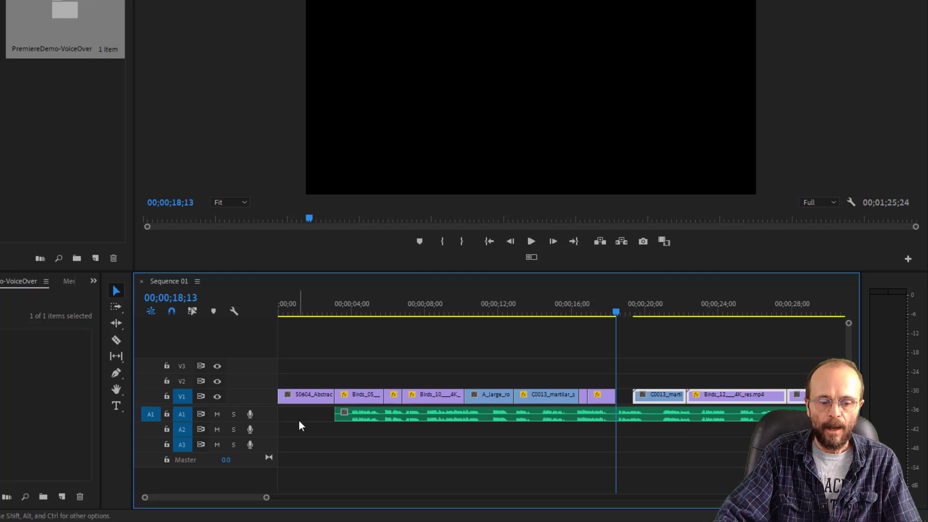
drag(265, 498, 314, 497)
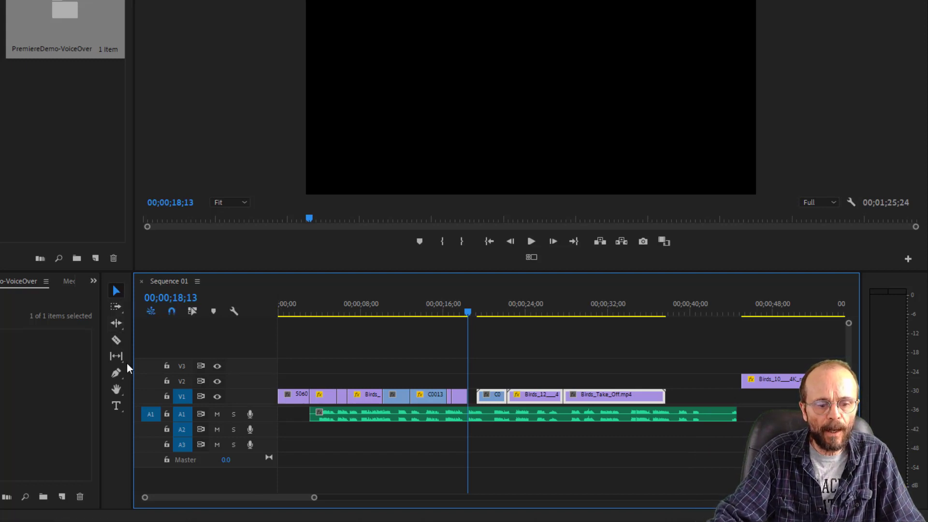
click(117, 326)
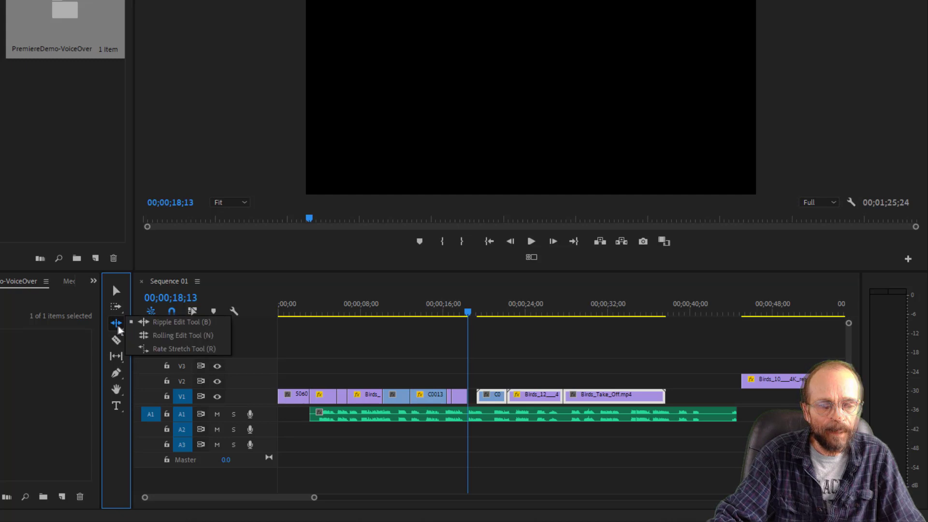
click(116, 306)
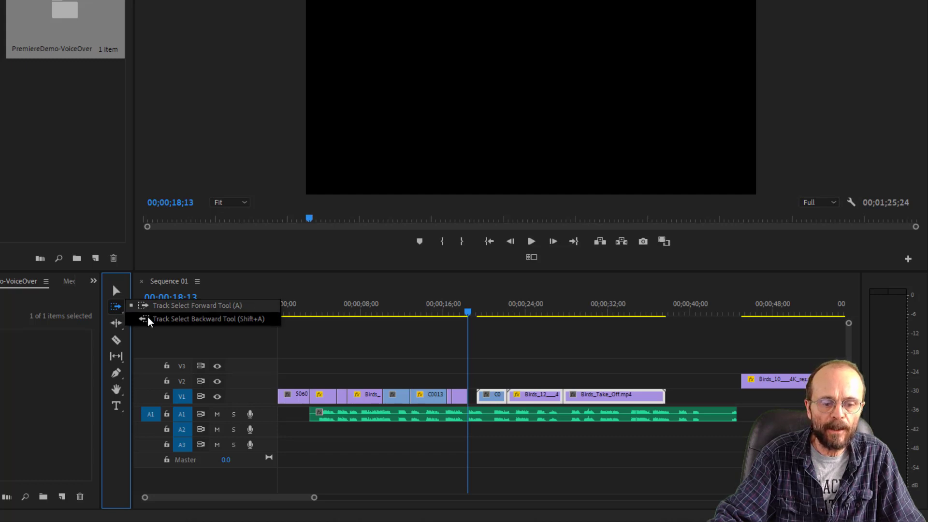
click(115, 291)
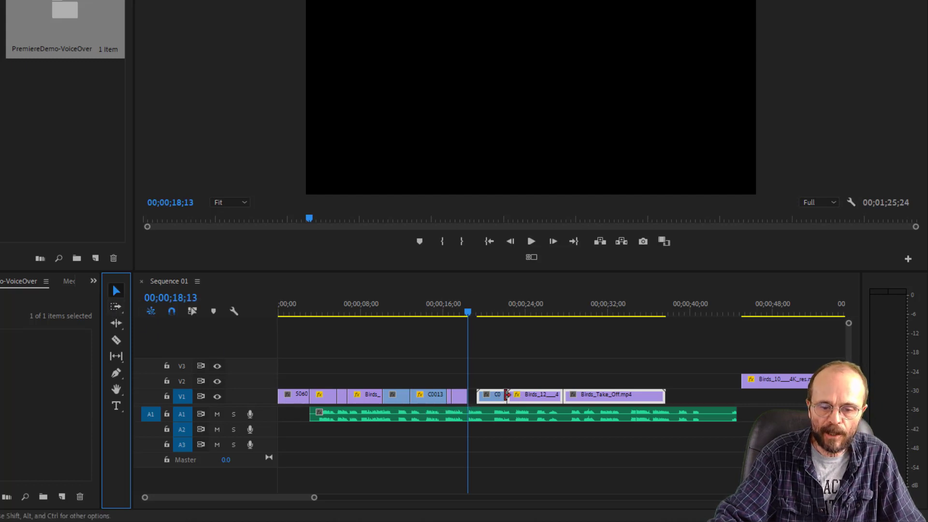
click(559, 459)
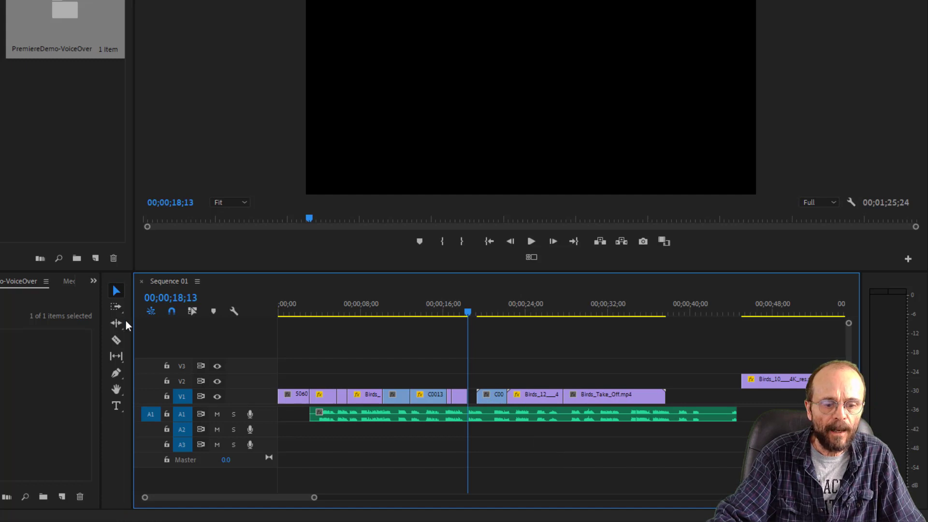
- Select all video clips after the gap with Track Select Forward, excluding the A1 narration, and move them back to start at 00;00;18;13
click(116, 306)
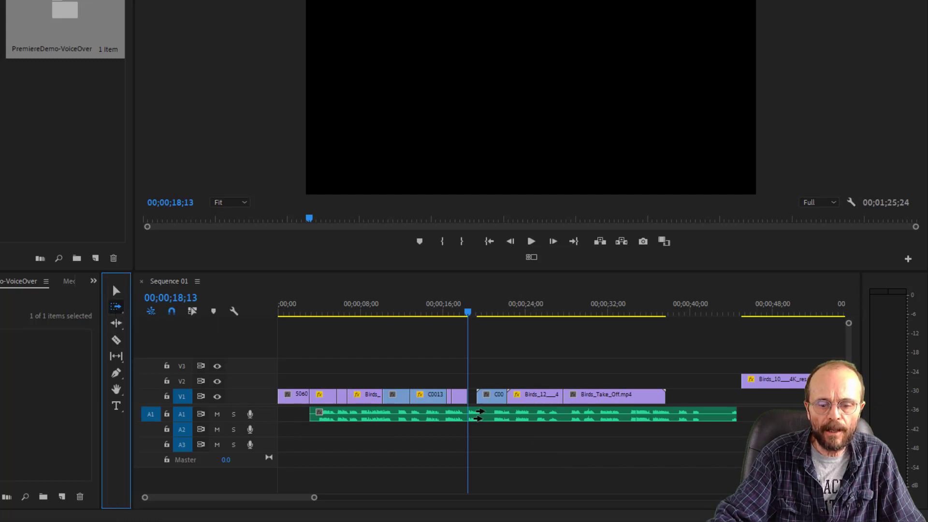
click(483, 397)
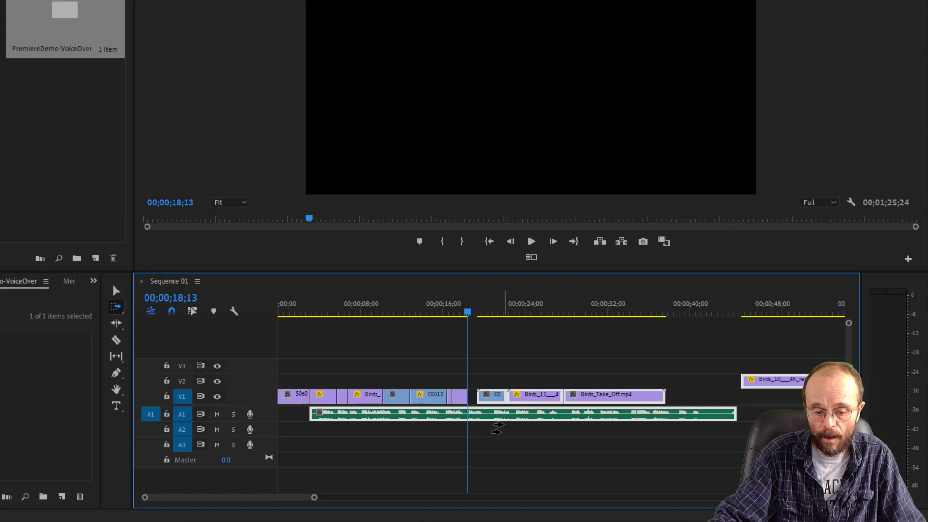
click(116, 290)
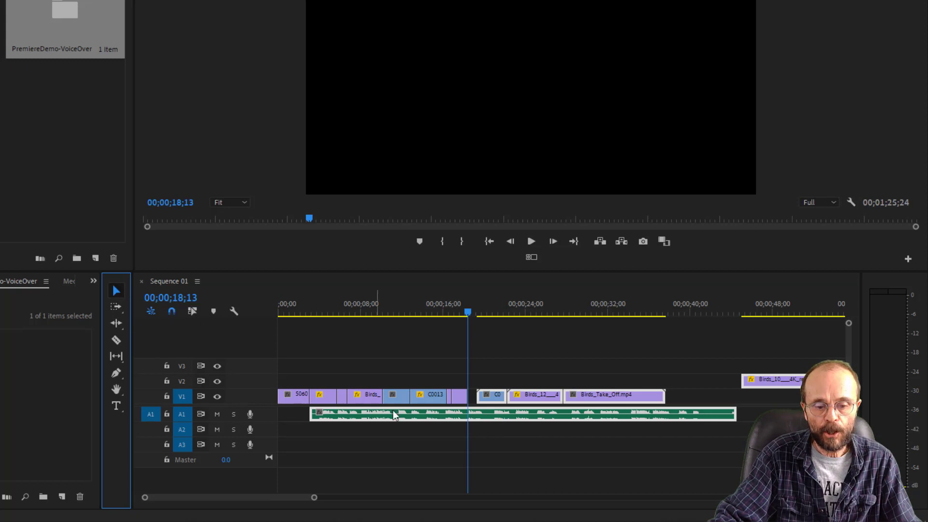
click(413, 414)
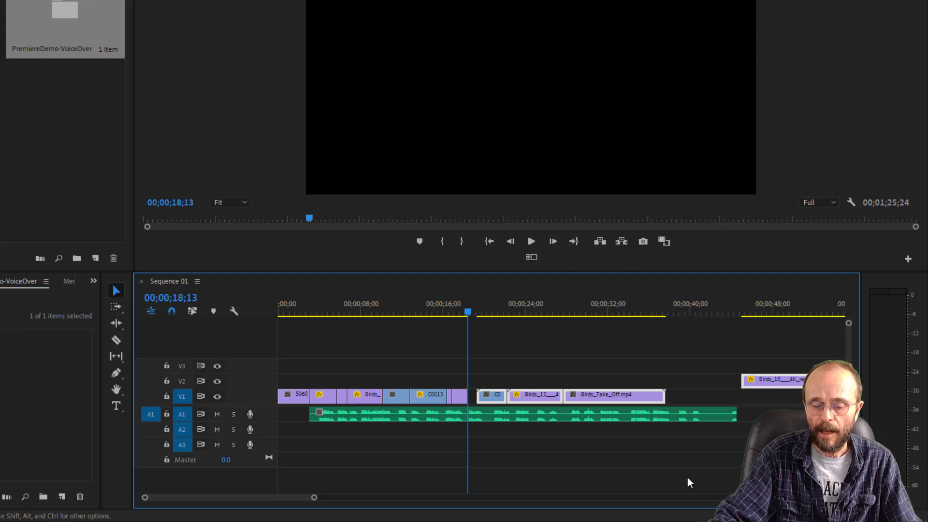
drag(315, 498, 402, 498)
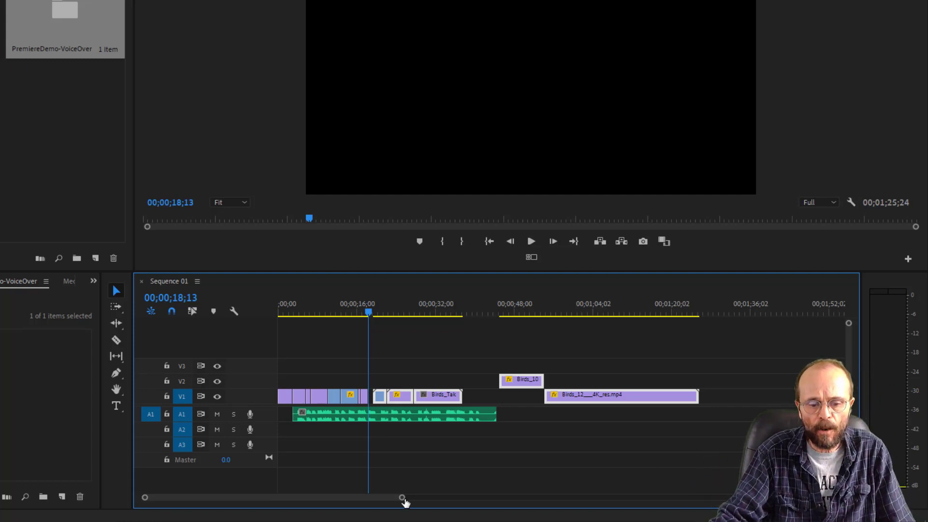
drag(402, 503, 263, 498)
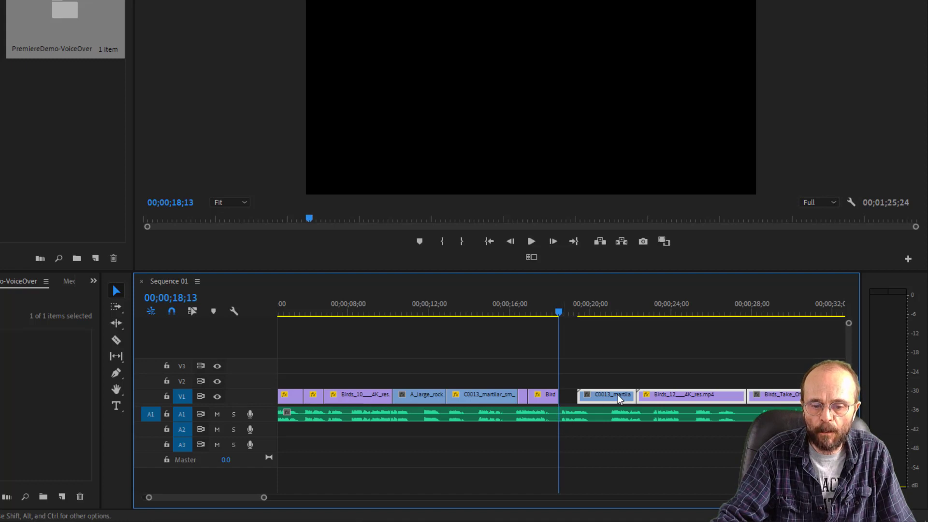
drag(616, 398, 597, 399)
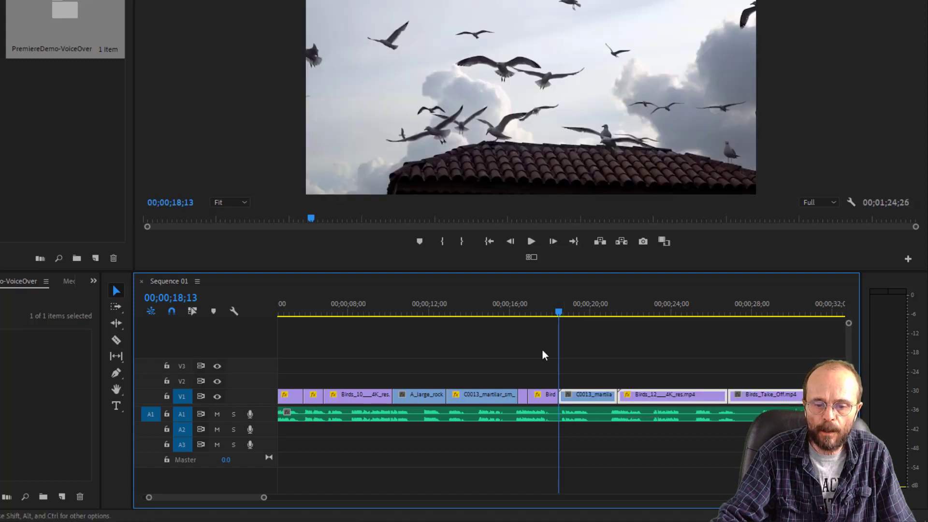
- Play the join from 00;00;17;22 with the narration and trim the end of the seagull C0013_martilar clip to 00;00;20;29
click(546, 313)
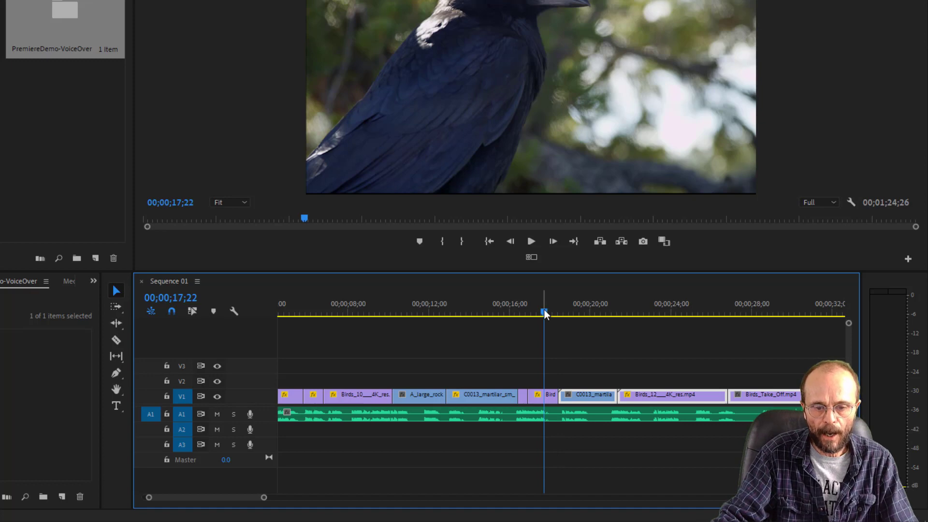
key(space)
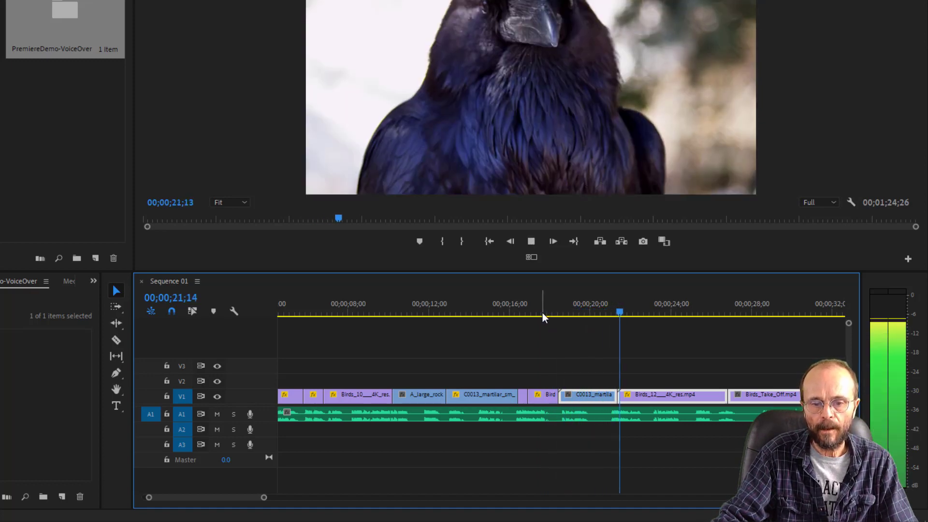
key(space)
click(590, 304)
key(space)
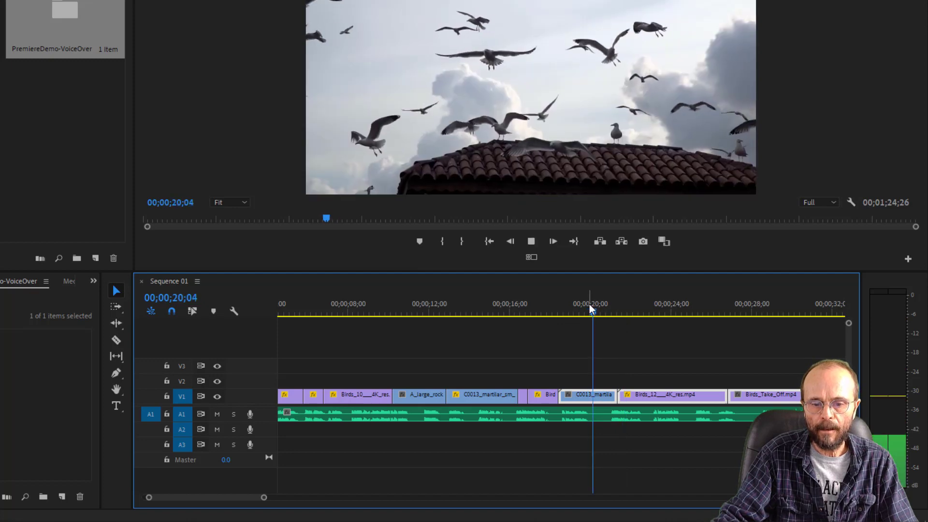
key(space)
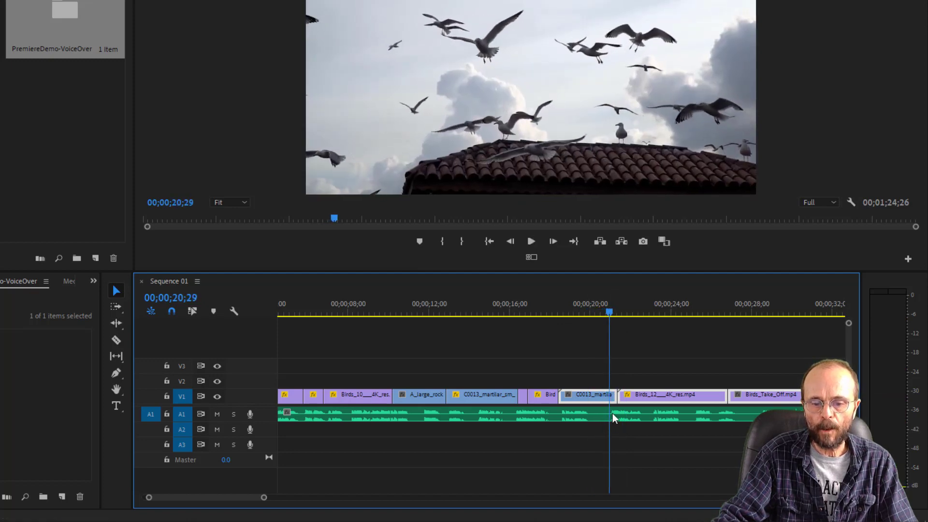
drag(611, 395, 607, 395)
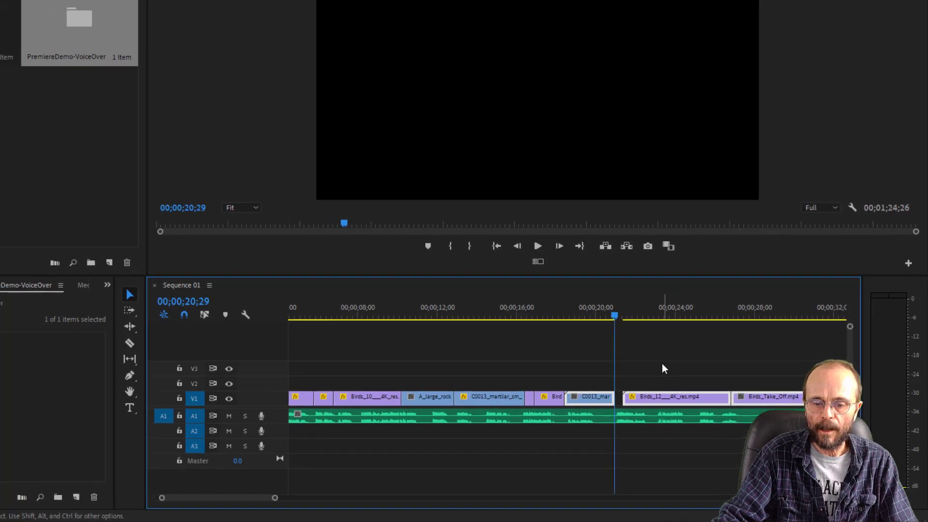
- Move the Birds_12 clip and the video clips after it back to meet the trimmed seagull clip, and play across the join
drag(276, 498, 296, 501)
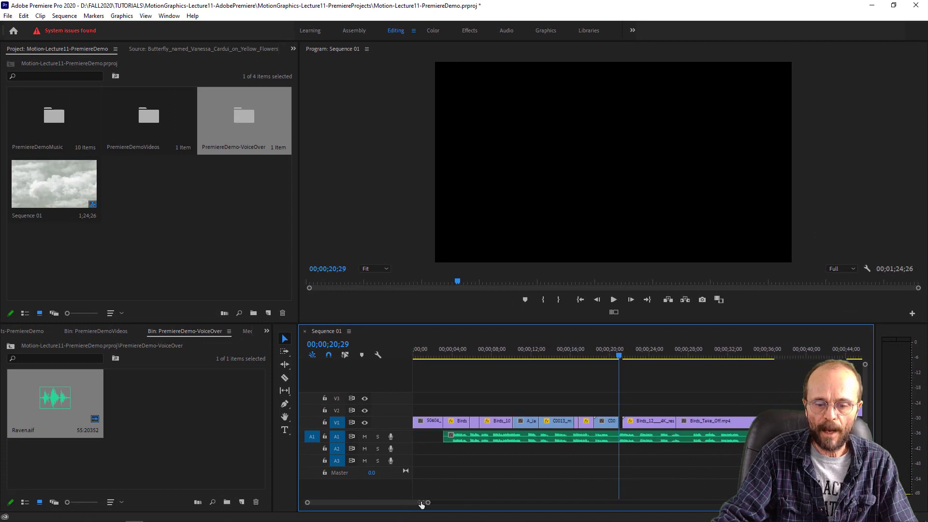
drag(421, 504, 433, 503)
drag(598, 399, 712, 427)
drag(619, 428, 615, 428)
click(580, 356)
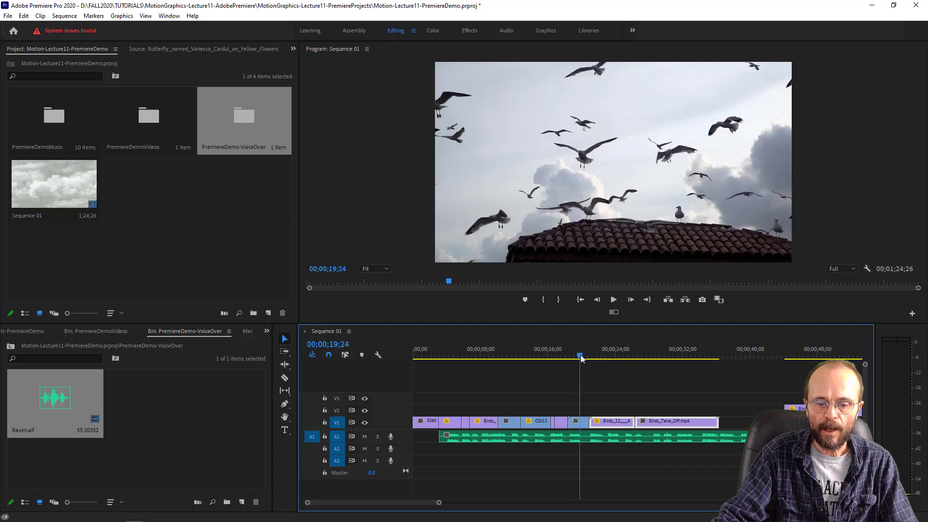
key(space)
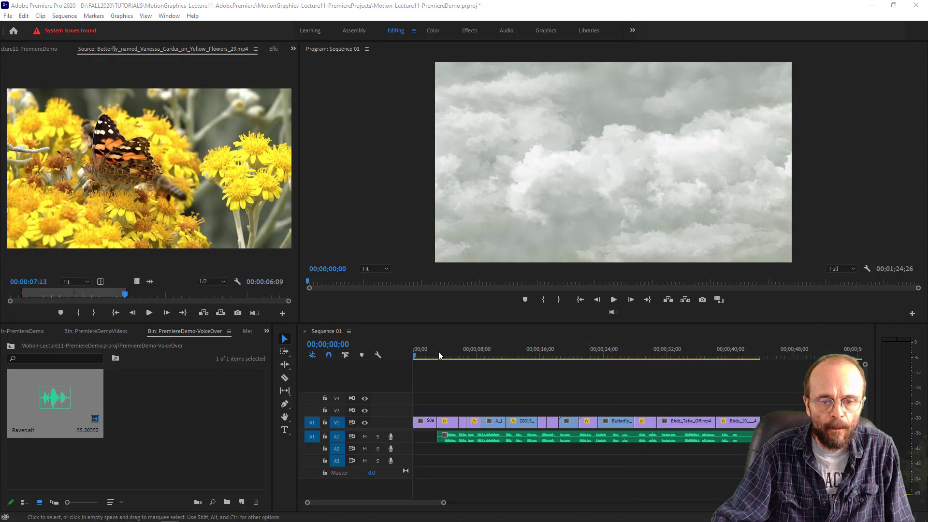
- Play the sequence from its start to 00;00;10;04 to check the opening pictures against the narration
click(400, 351)
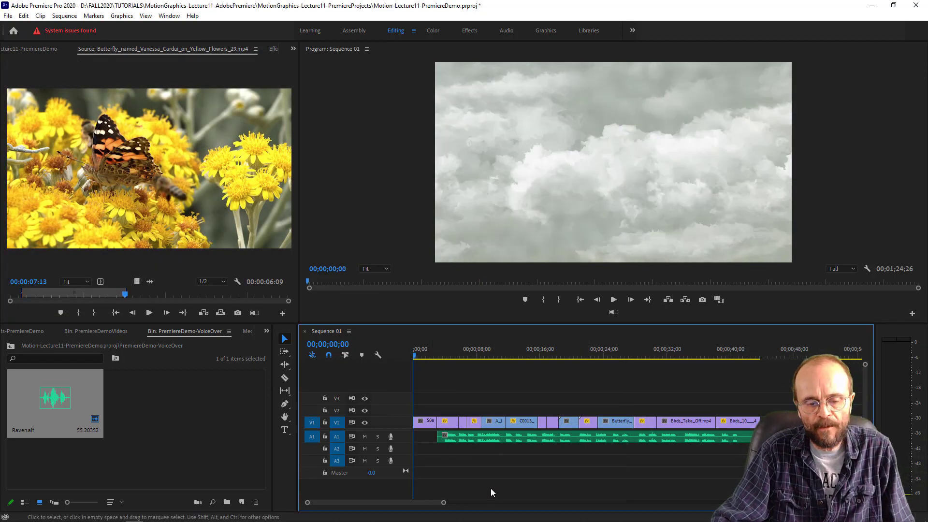
key(space)
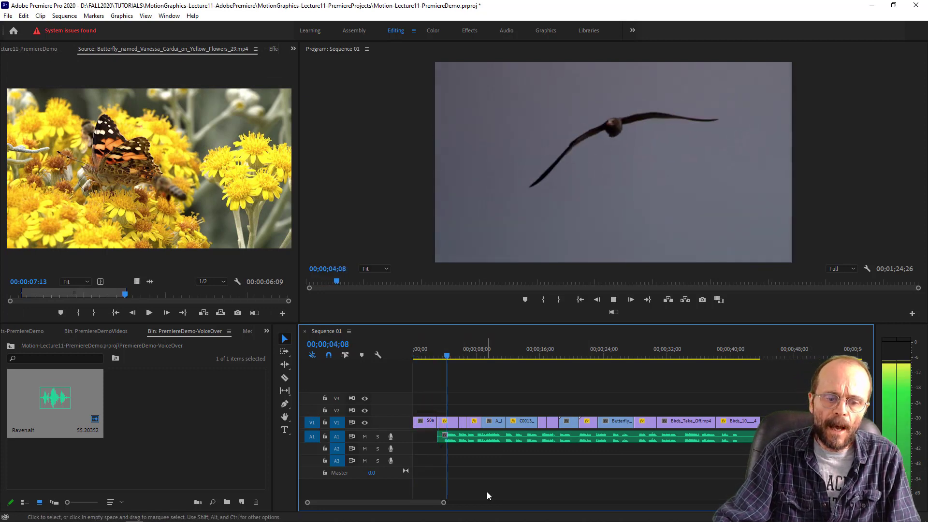
key(space)
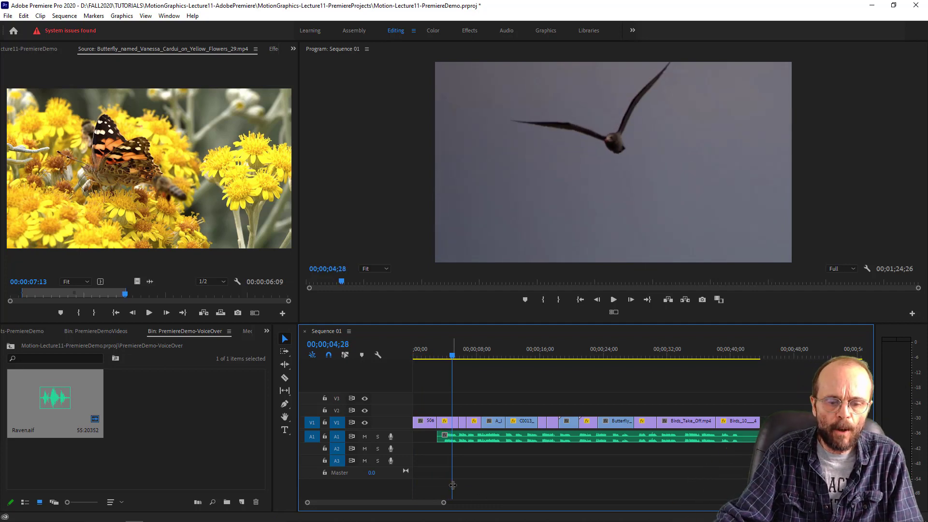
drag(443, 502, 380, 507)
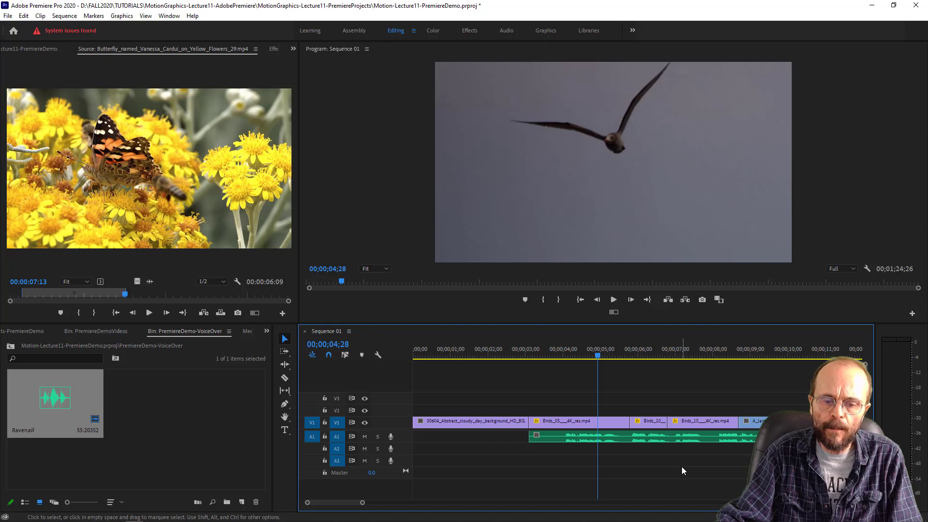
key(space)
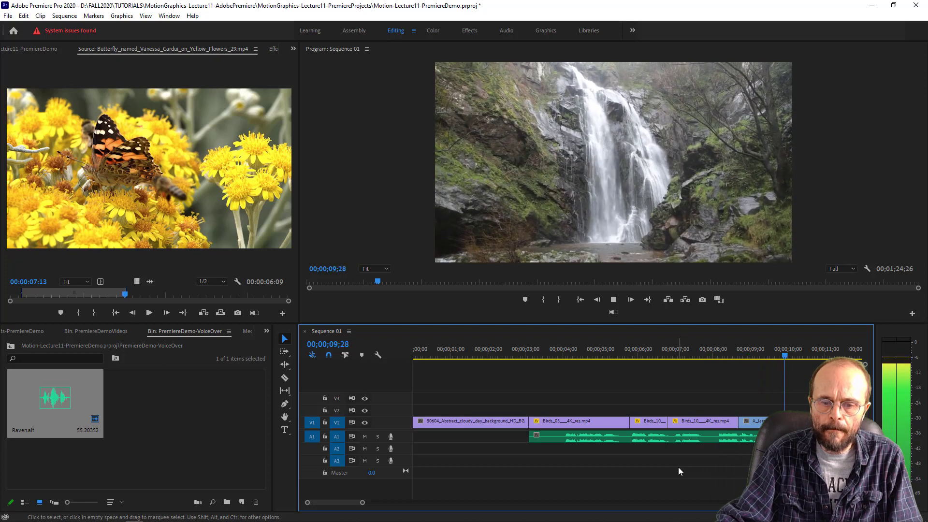
key(space)
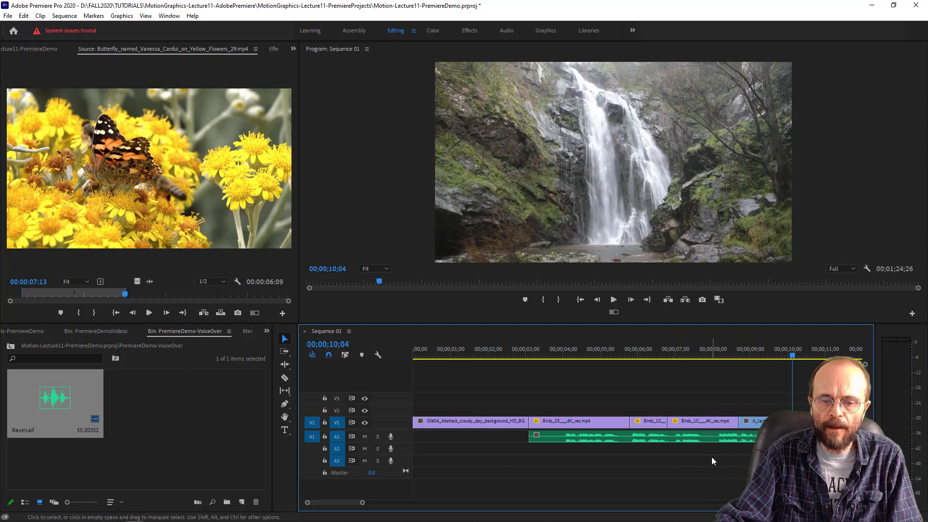
- Play the closing Birds_10 crow clip up to 00;00;42;22 to check it against the end of the narration
drag(362, 502, 438, 502)
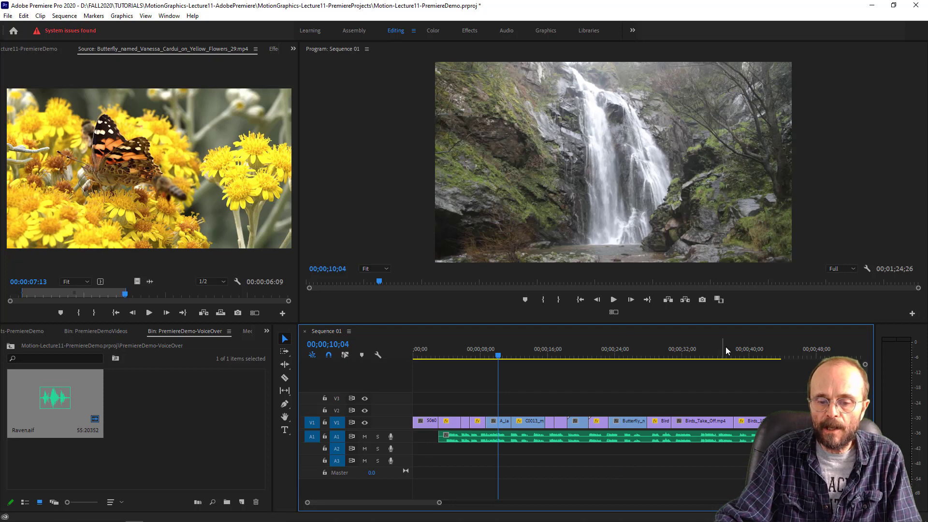
click(738, 356)
key(space)
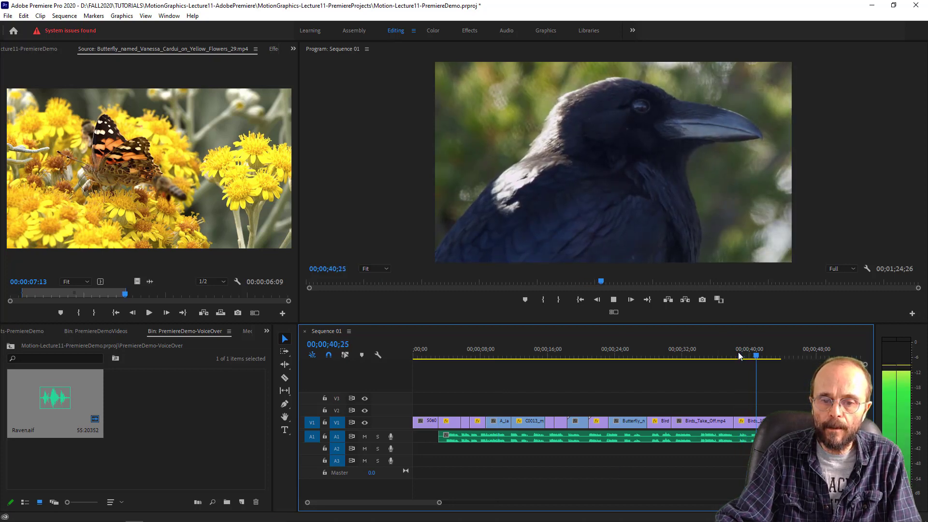
key(space)
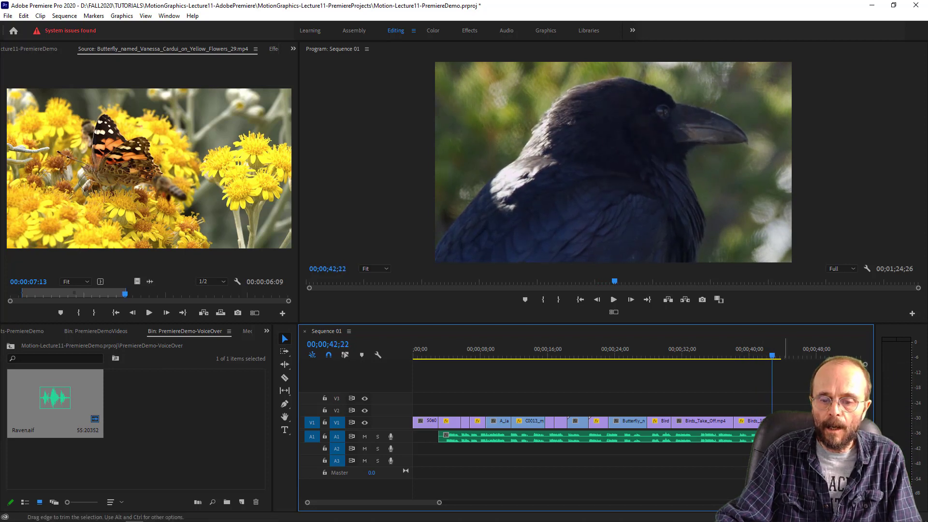
- Trim the end of the Raven.aif voice-over on A1 back slightly, near the end of the closing Birds_10 crow clip
drag(787, 436, 777, 436)
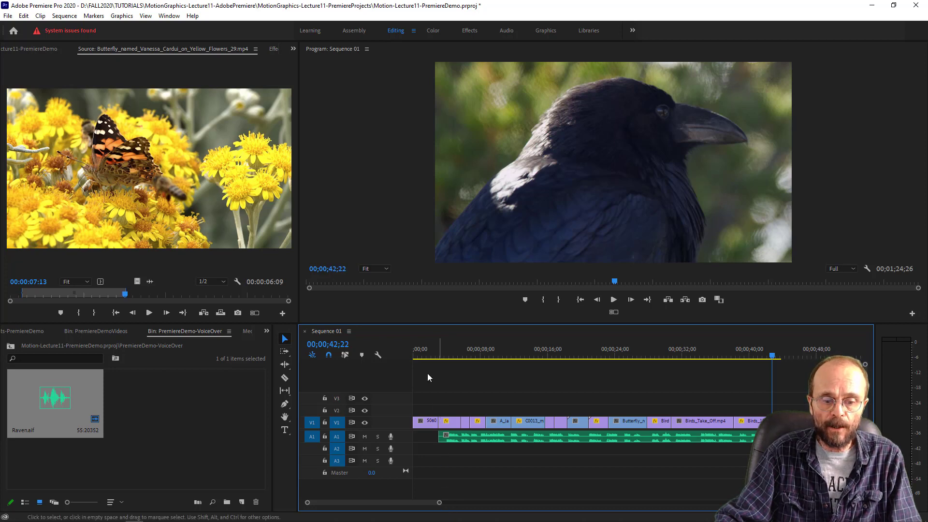
- Zoom in on the join between the opening cloud clip and the Birds_05 clip, and show the list of available effects
drag(428, 399, 449, 423)
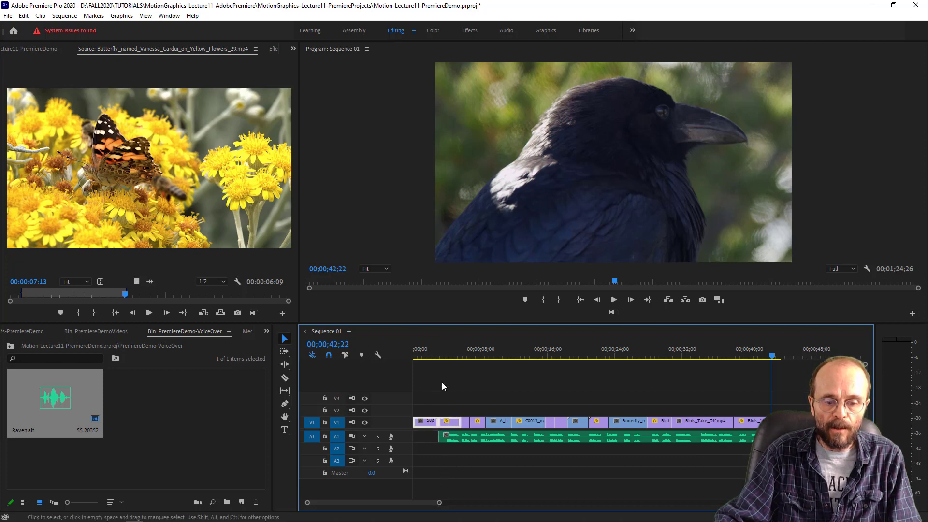
click(424, 354)
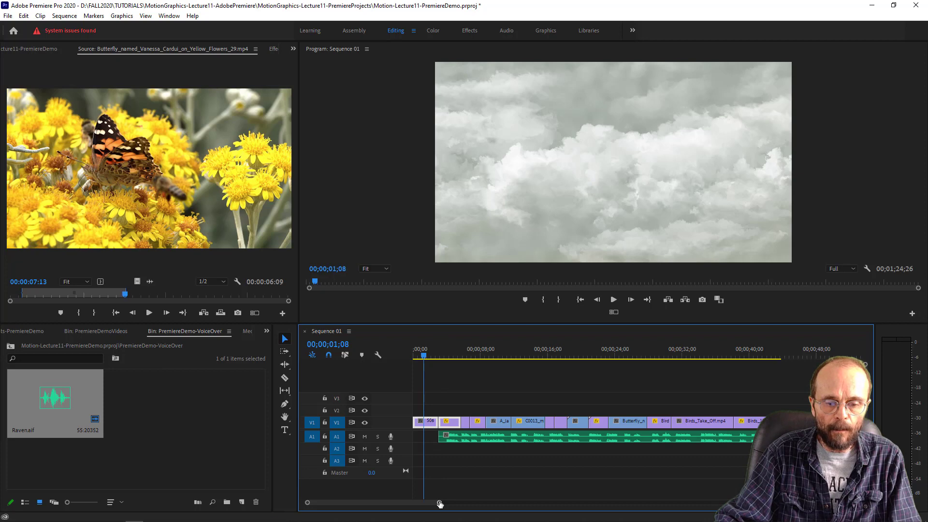
drag(439, 503, 398, 514)
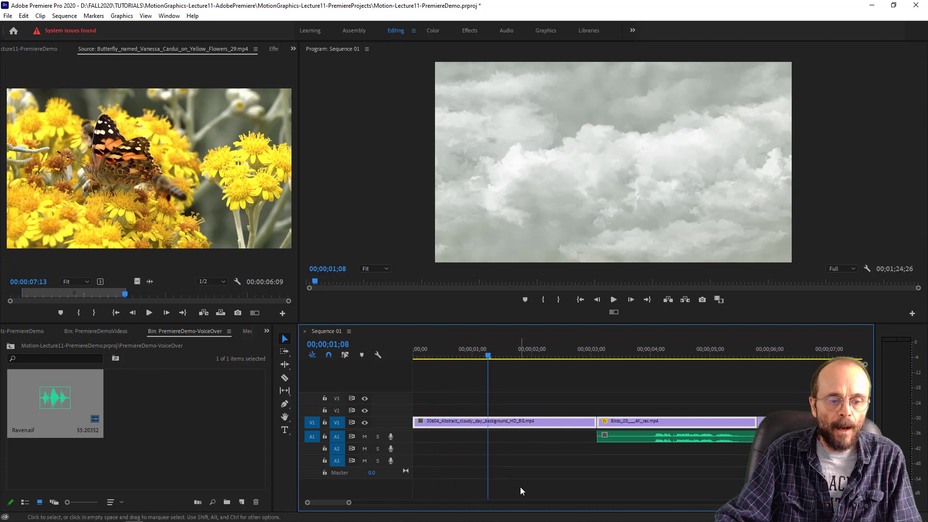
click(170, 16)
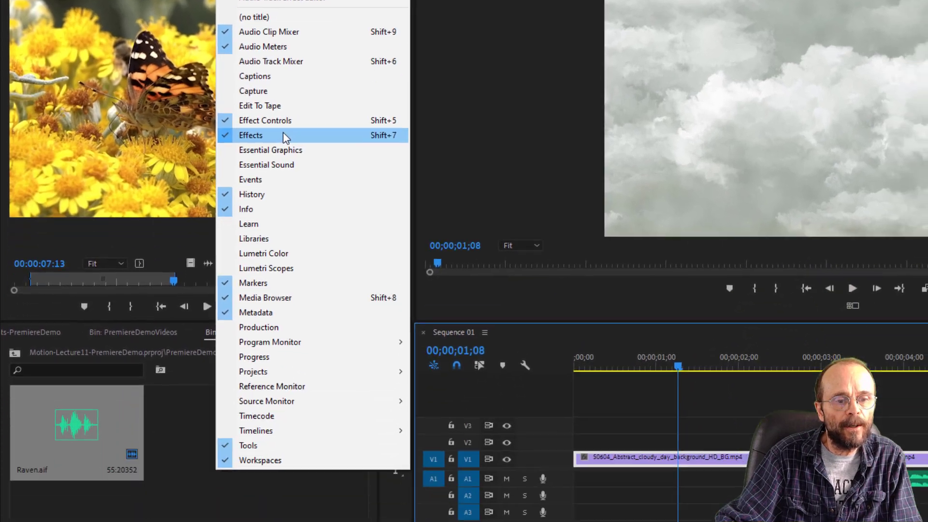
click(296, 275)
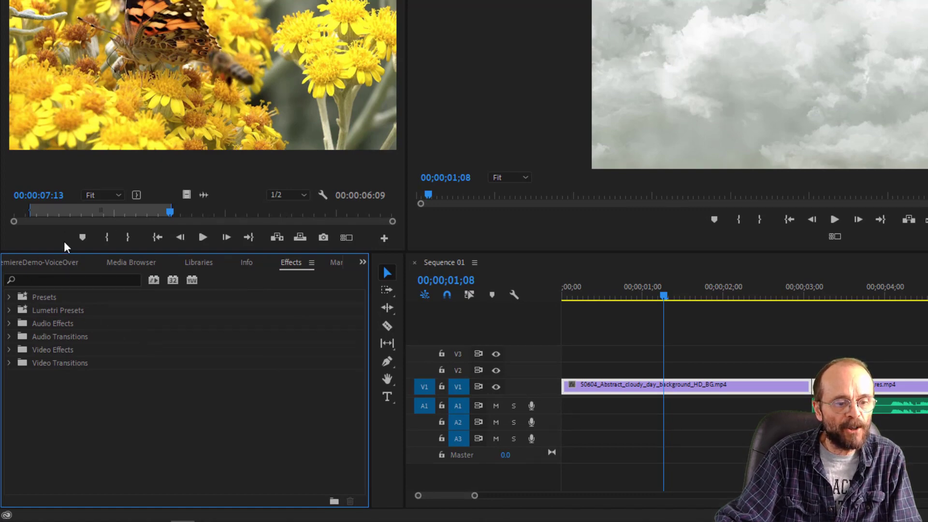
click(60, 262)
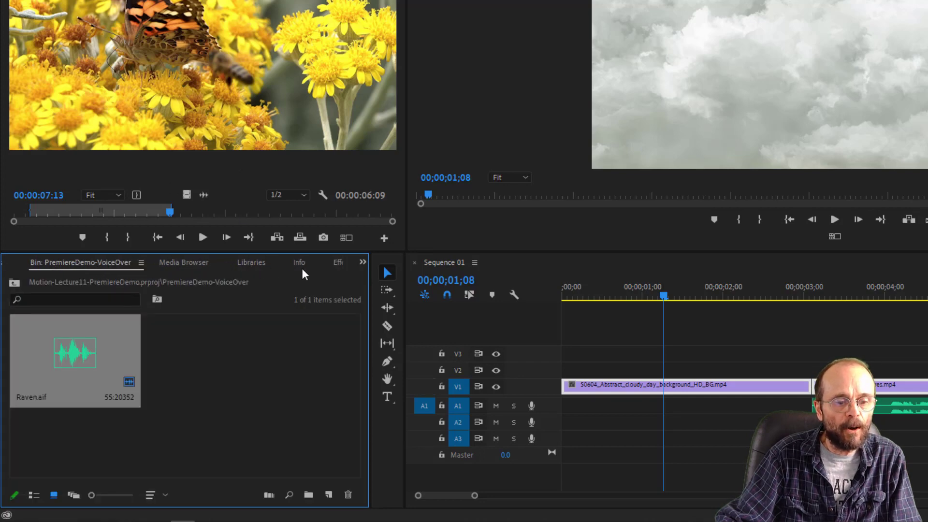
click(338, 263)
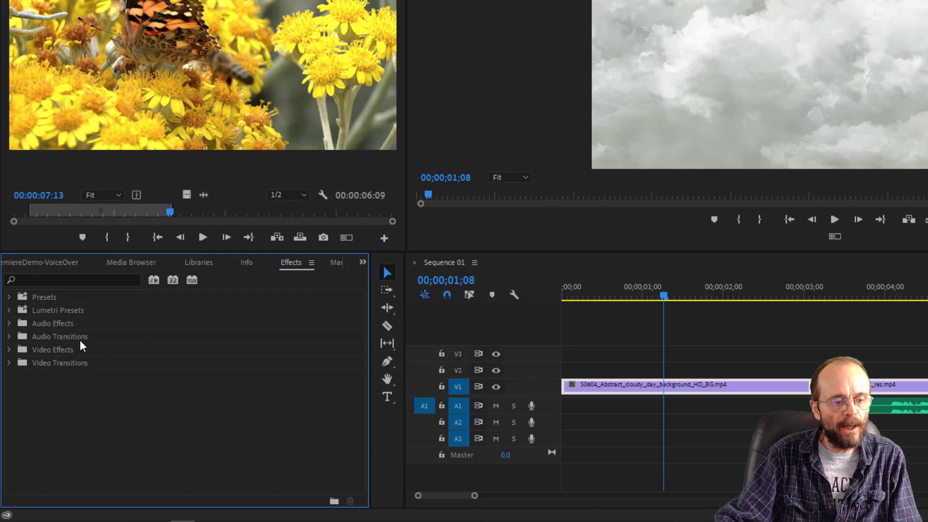
- Apply the 3D Motion transition Cube Spin between the cloud clip and the Birds_05 clip and scrub through it to 00;00;03;10
click(64, 363)
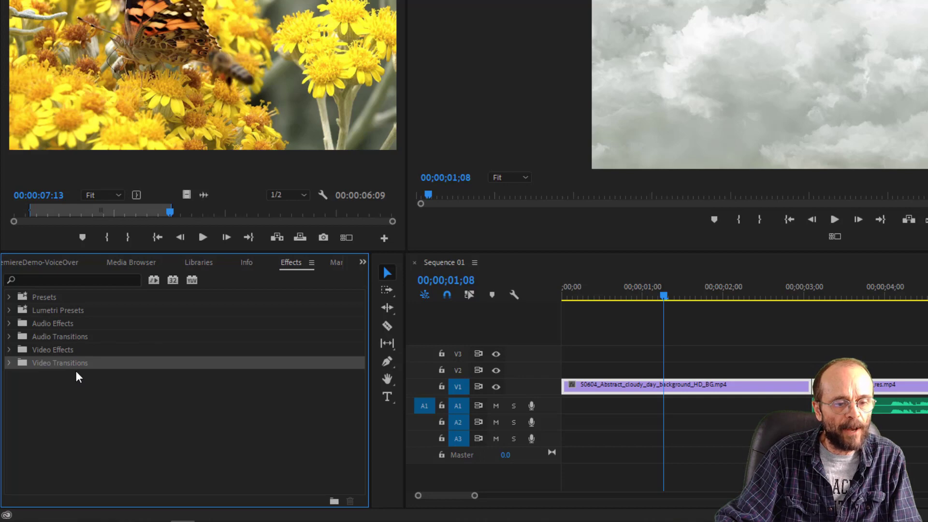
click(9, 363)
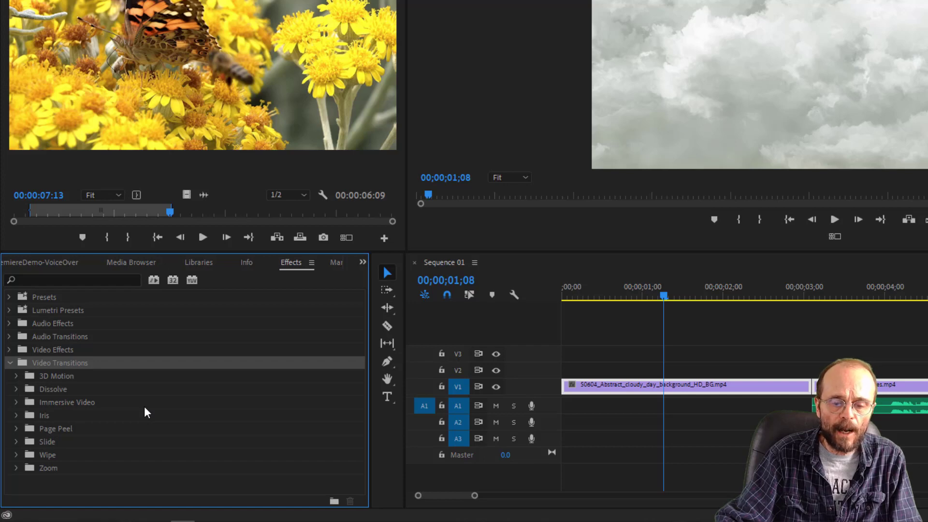
click(15, 375)
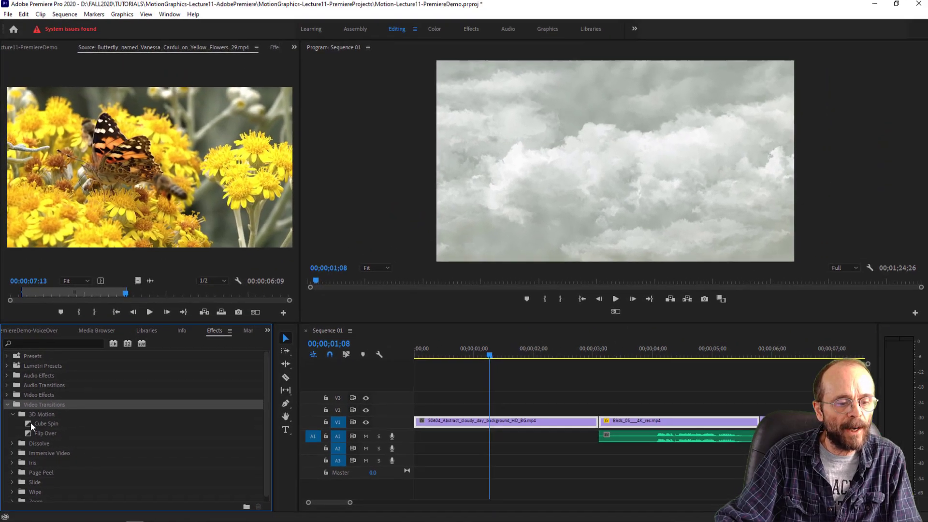
drag(42, 388, 232, 390)
drag(171, 424, 597, 426)
drag(572, 355, 613, 362)
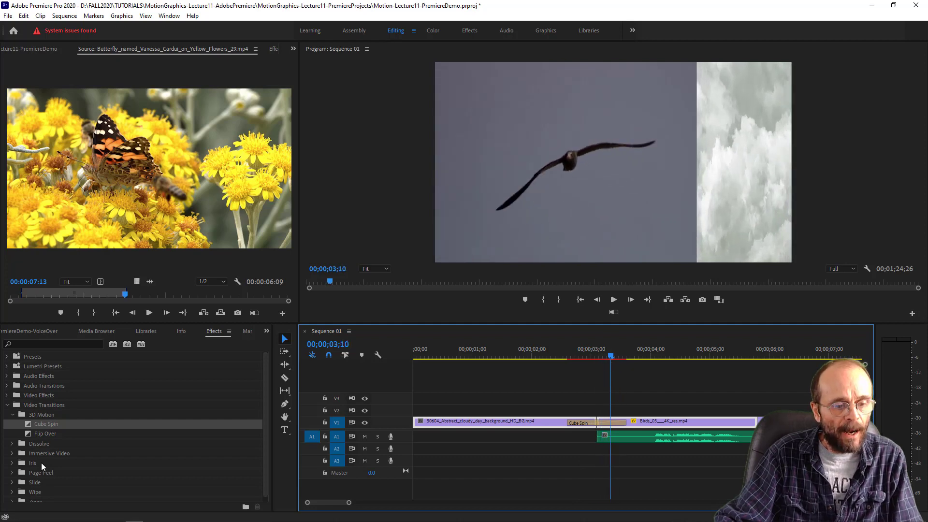
- Replace the Cube Spin transition at the first join with Flip Over and scrub through it to 00;00;02;24
click(46, 434)
drag(29, 434, 596, 428)
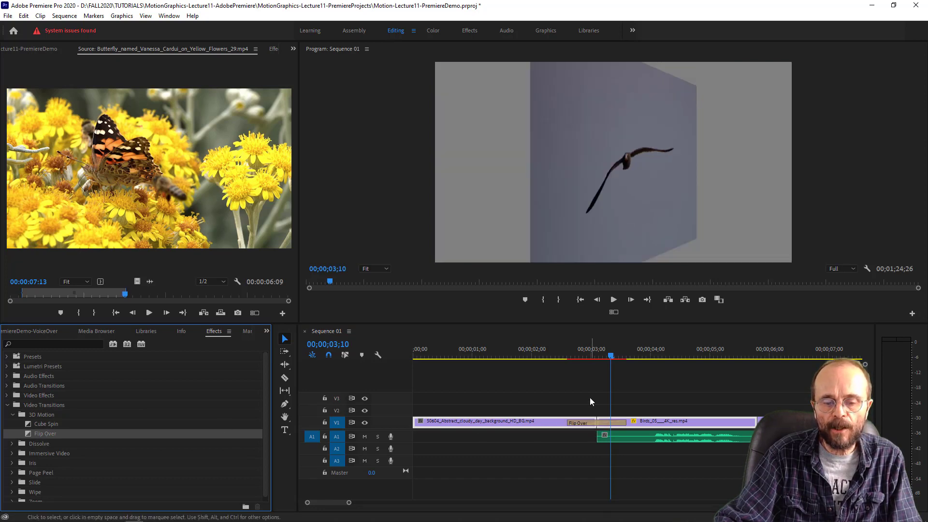
drag(559, 349, 582, 360)
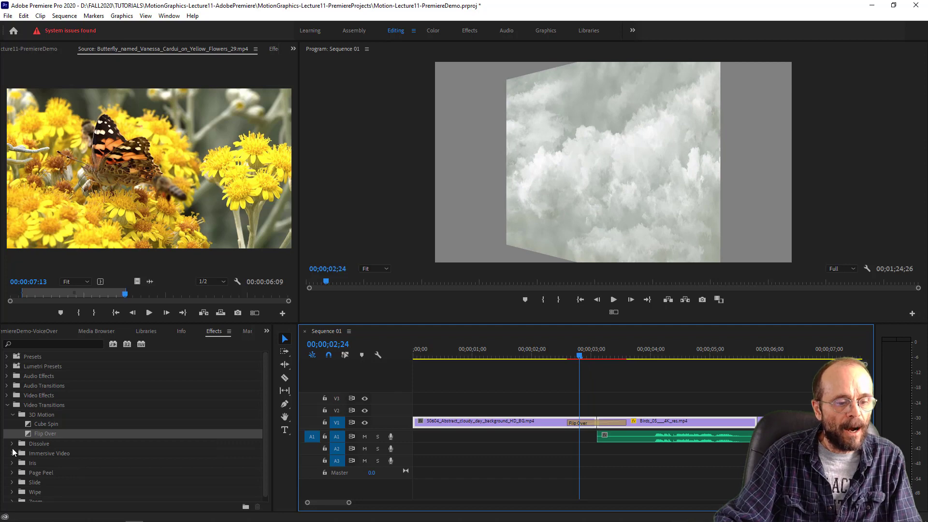
- Browse the Dissolve and Iris transitions, and replace Flip Over at the first join with Iris Box, scrubbing to 00;00;03;11
click(12, 444)
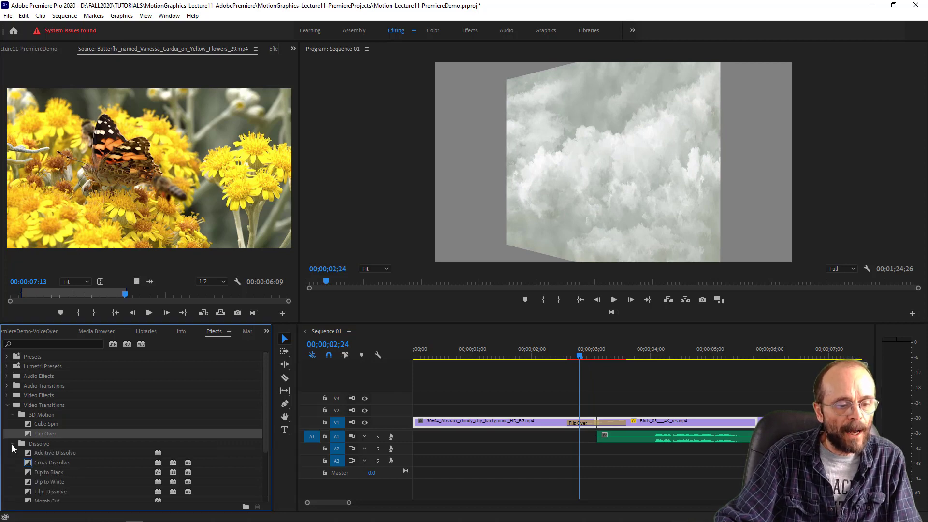
click(12, 445)
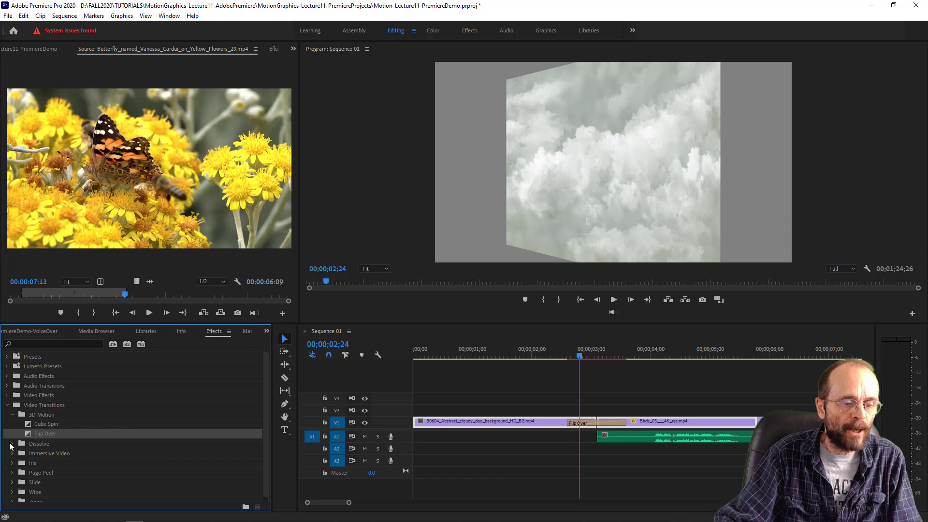
click(47, 454)
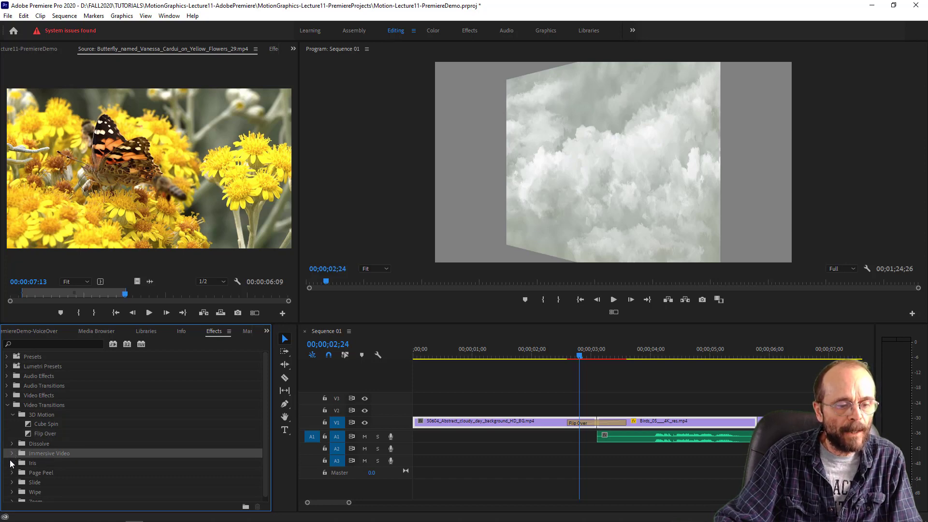
click(12, 463)
click(12, 463)
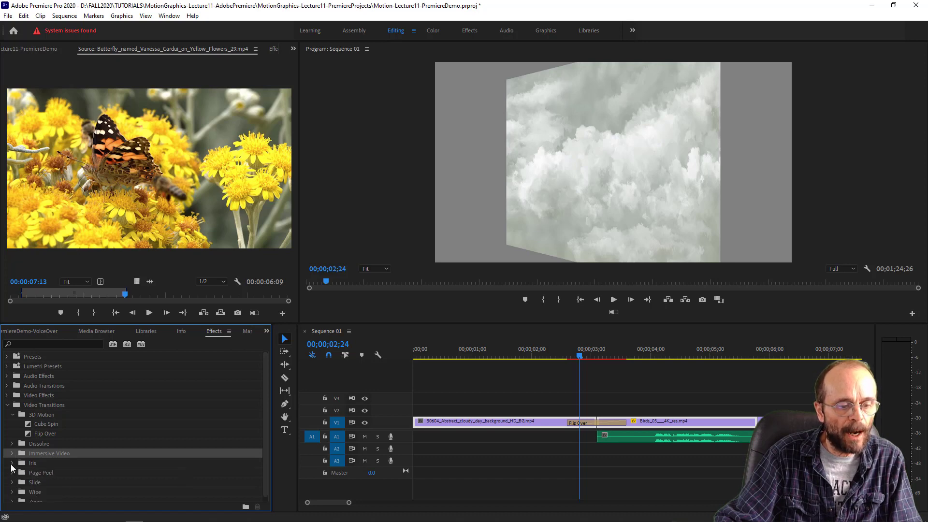
click(11, 463)
click(29, 473)
drag(28, 474, 604, 429)
drag(570, 358, 613, 386)
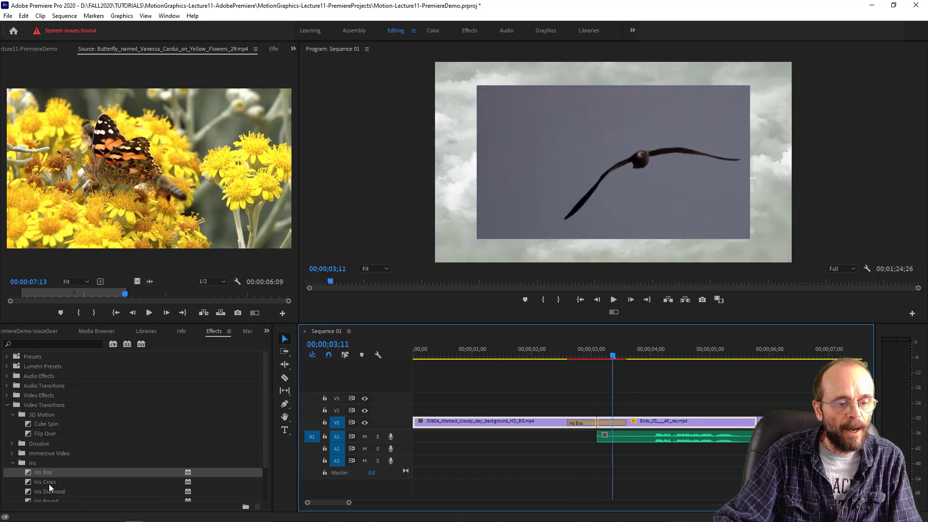
- Replace the Iris Box transition at the first join with Page Peel and scrub through it to 00;00;03;01
click(14, 462)
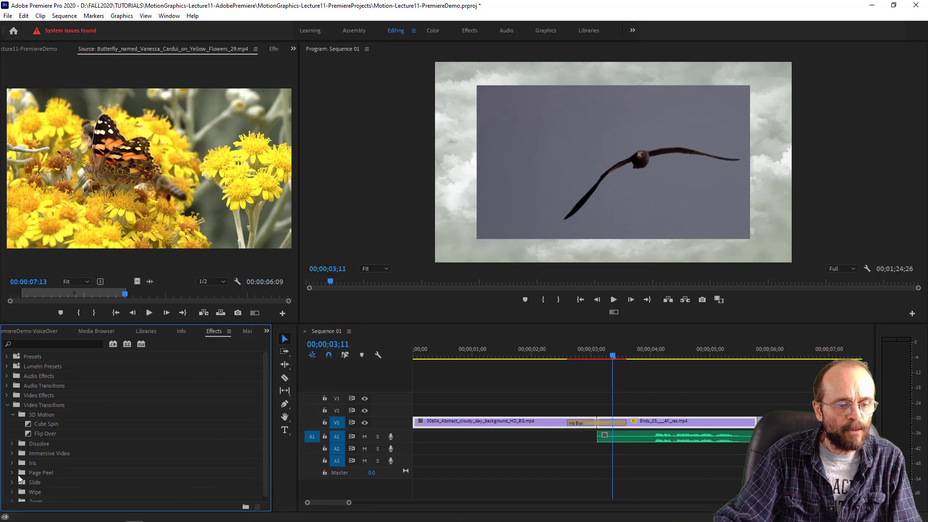
click(12, 472)
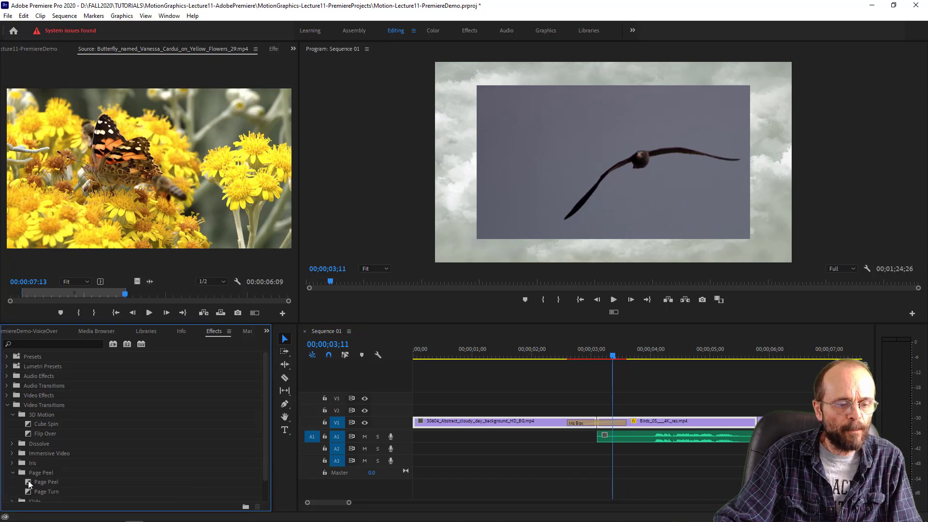
drag(28, 480, 597, 425)
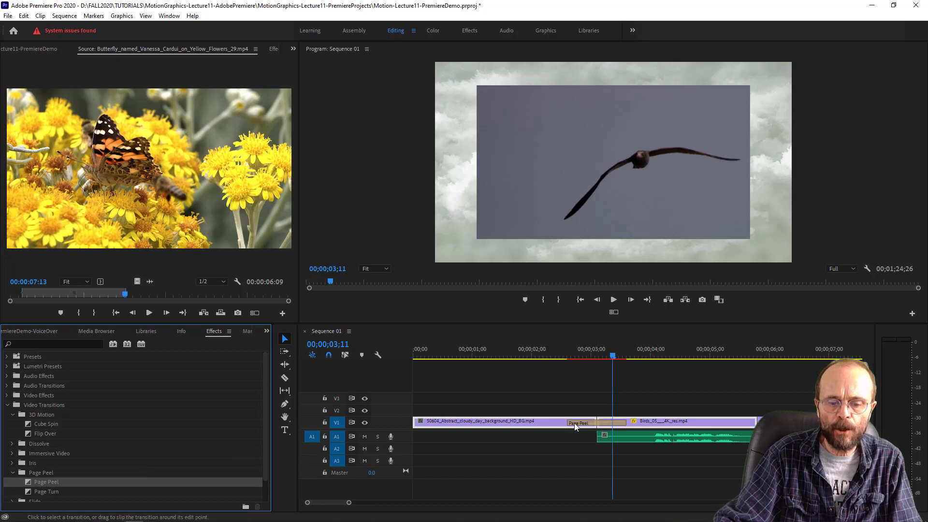
drag(571, 347, 592, 382)
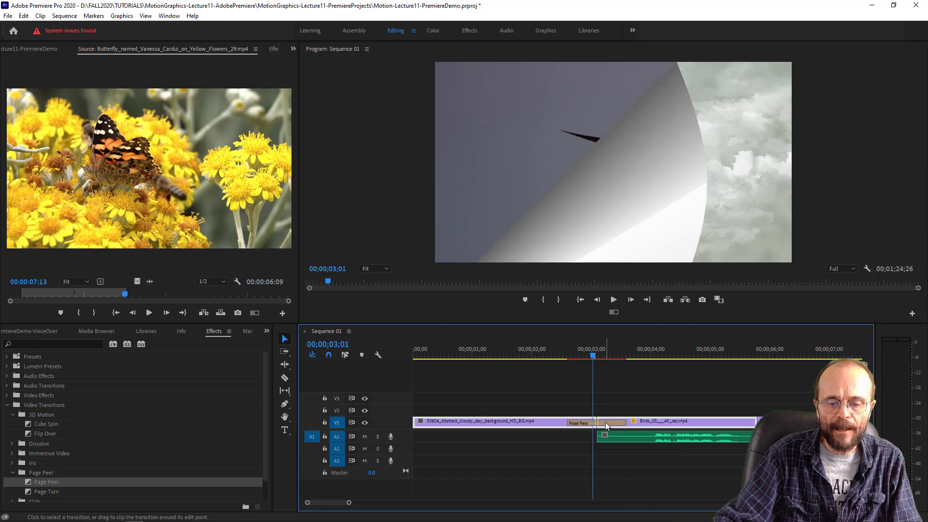
- Examine the effect controls of the cloud clip and of the Page Peel transition at its end
click(274, 49)
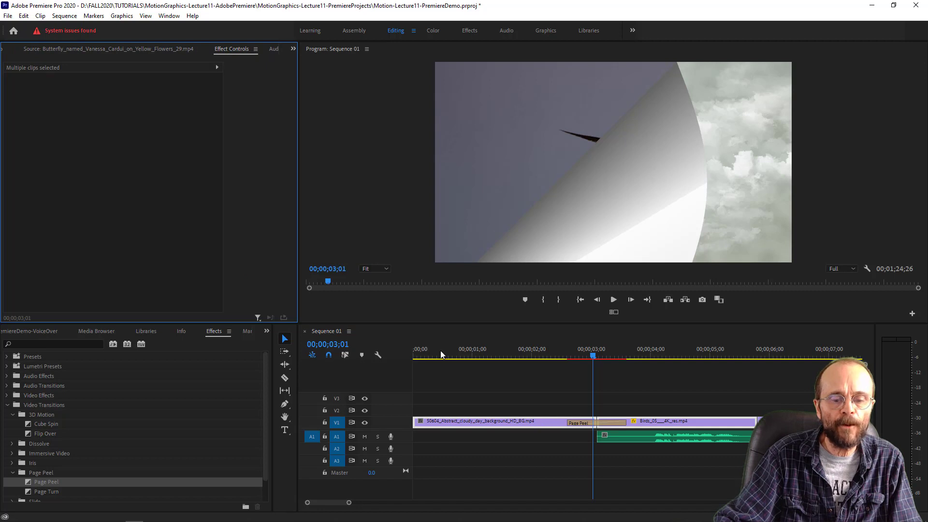
click(491, 399)
click(487, 424)
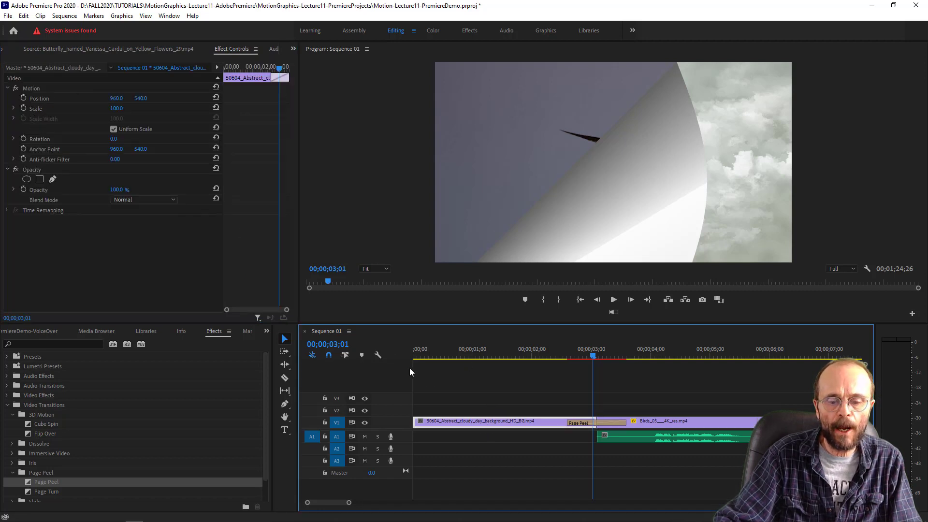
click(599, 422)
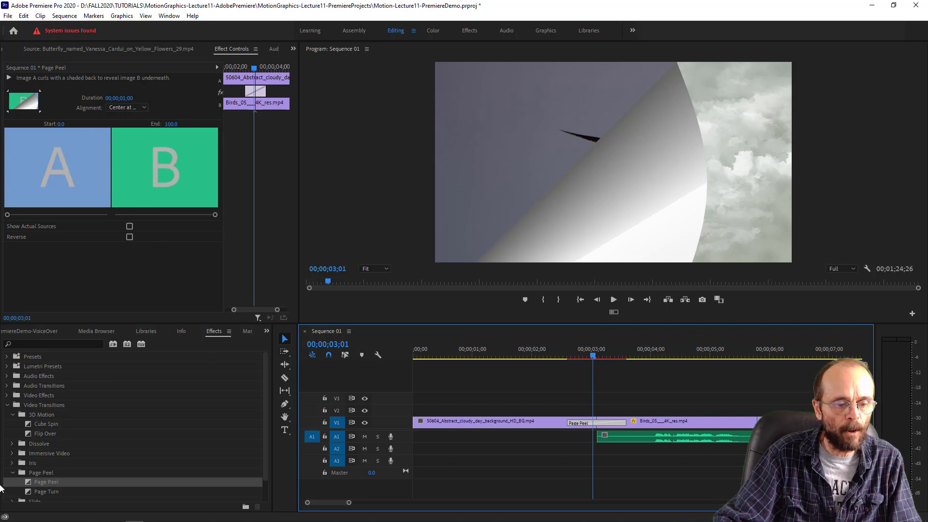
- Replace the Page Peel transition at the first join with Page Turn and scrub through it to 00;00;02;26
click(26, 493)
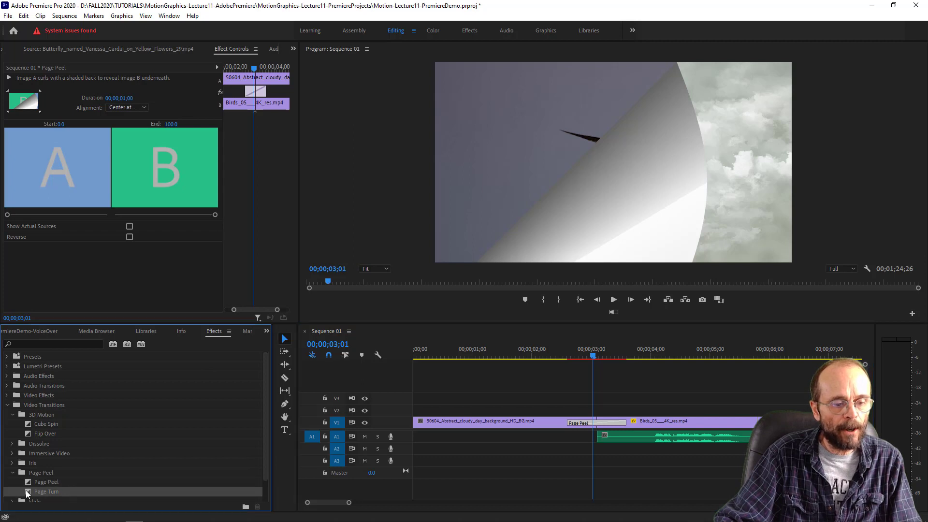
drag(25, 491, 592, 426)
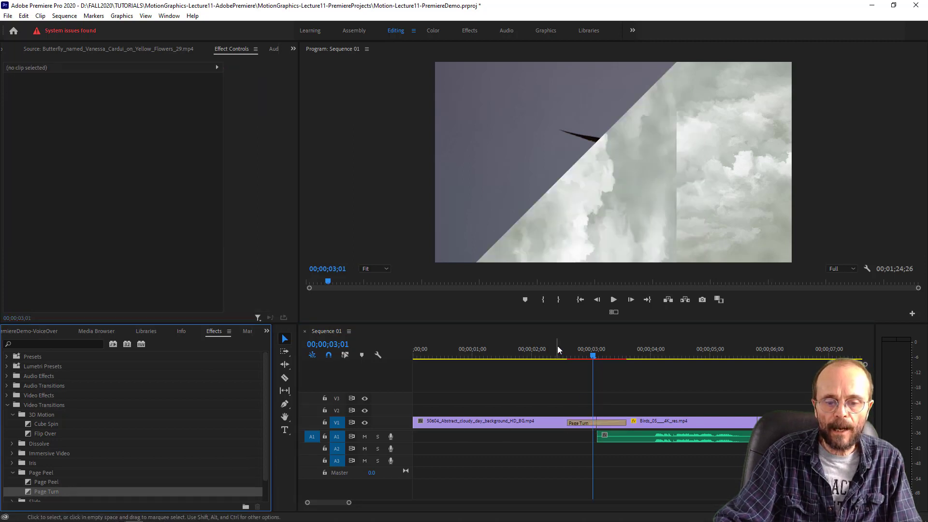
drag(560, 347, 584, 369)
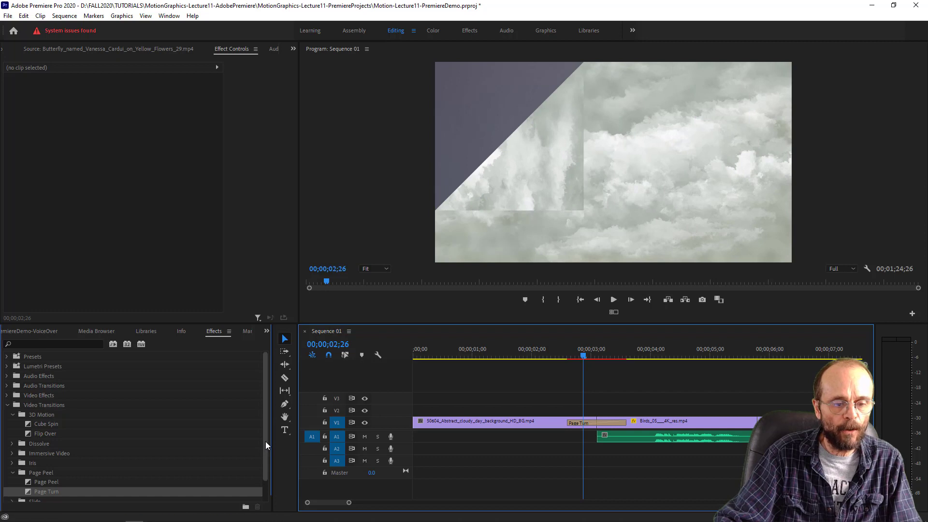
- Replace the Page Turn transition at the first join with Cross Zoom and play across it from 00;00;02;16
drag(265, 441, 266, 475)
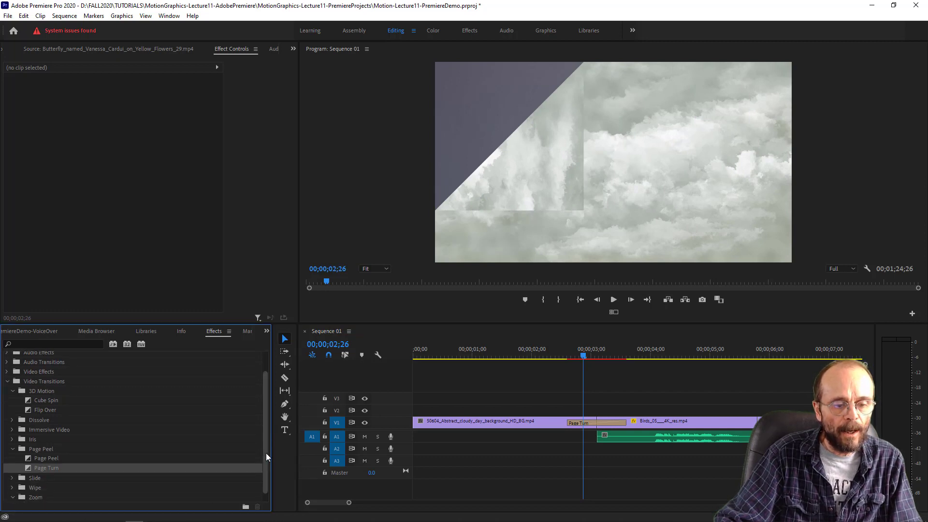
drag(265, 453, 265, 487)
drag(28, 495, 607, 420)
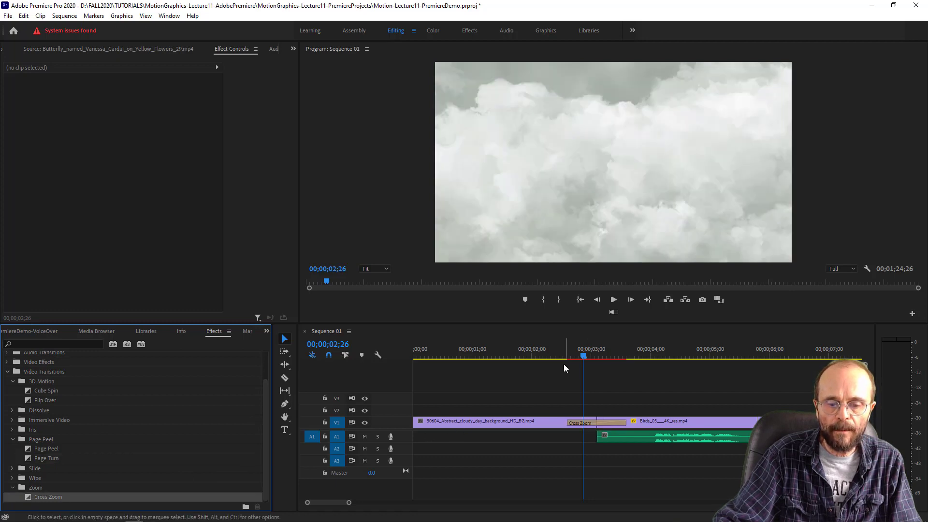
drag(563, 358, 564, 393)
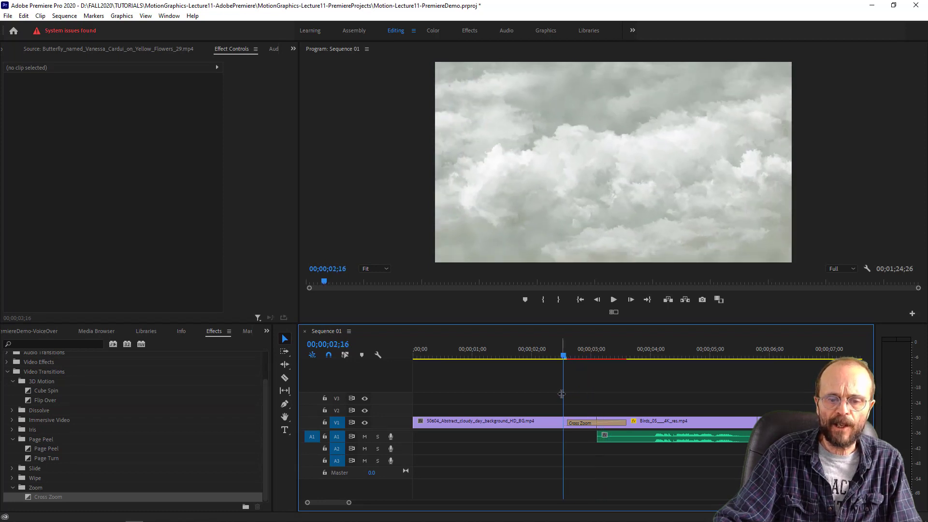
key(space)
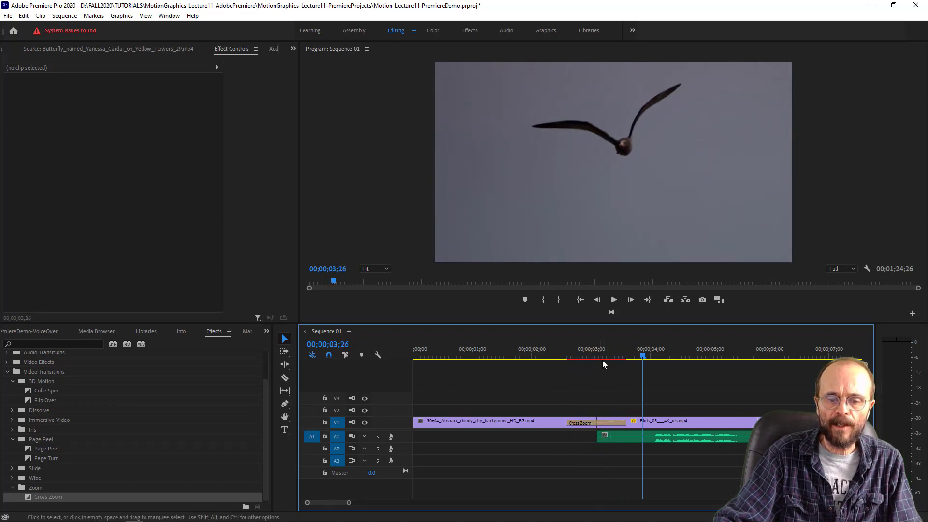
drag(603, 356, 590, 358)
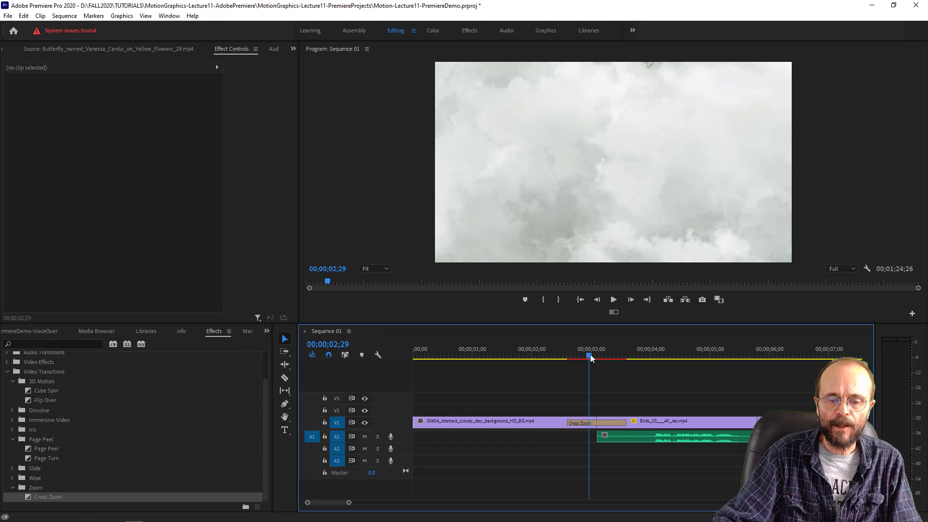
- Collapse the 3D Motion and Page Peel transition groups and expand the Dissolve group
click(608, 424)
drag(266, 469, 281, 389)
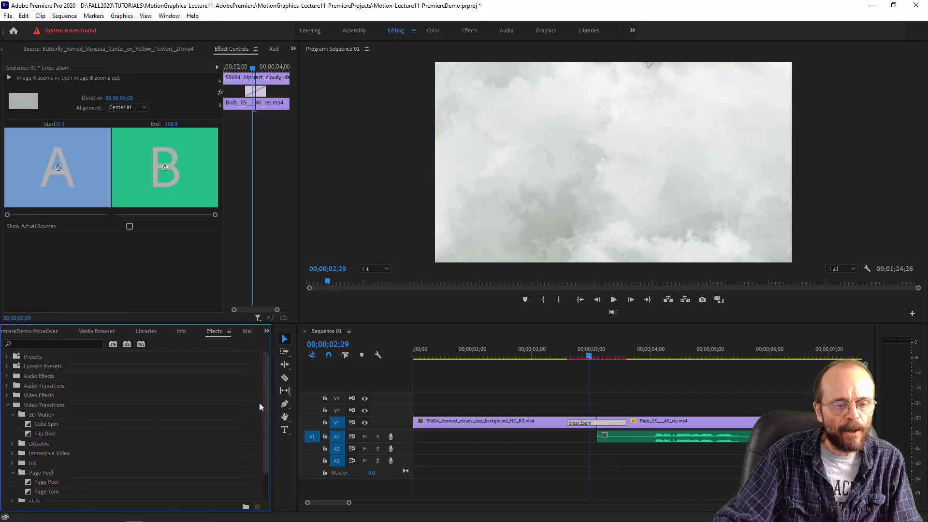
scroll(259, 402, down, 2)
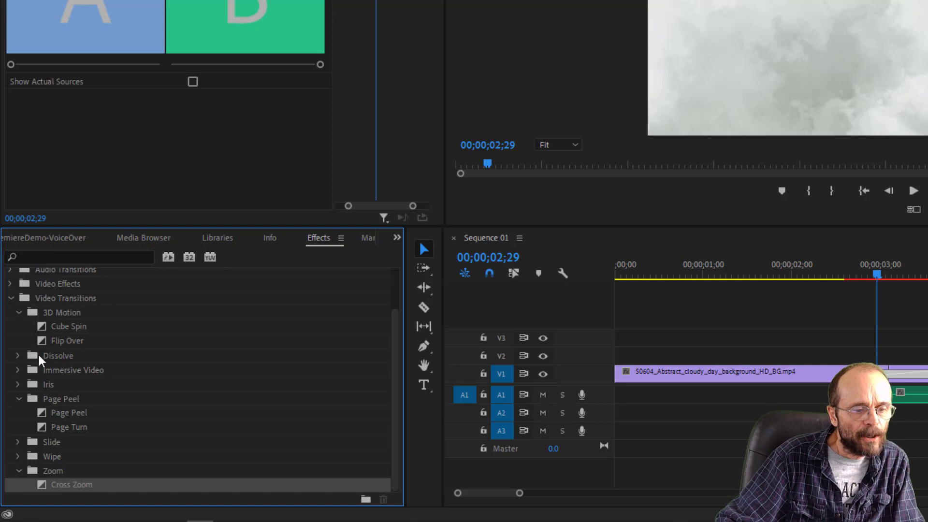
click(18, 312)
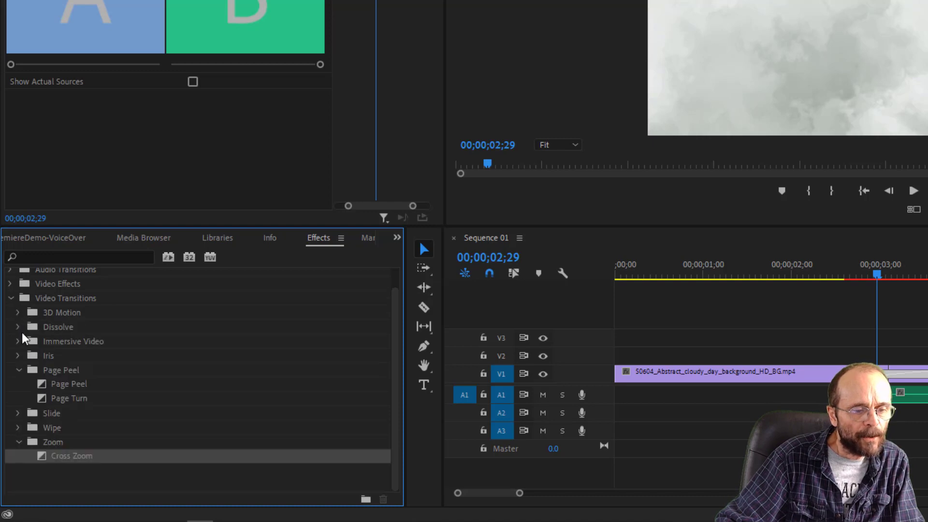
click(19, 371)
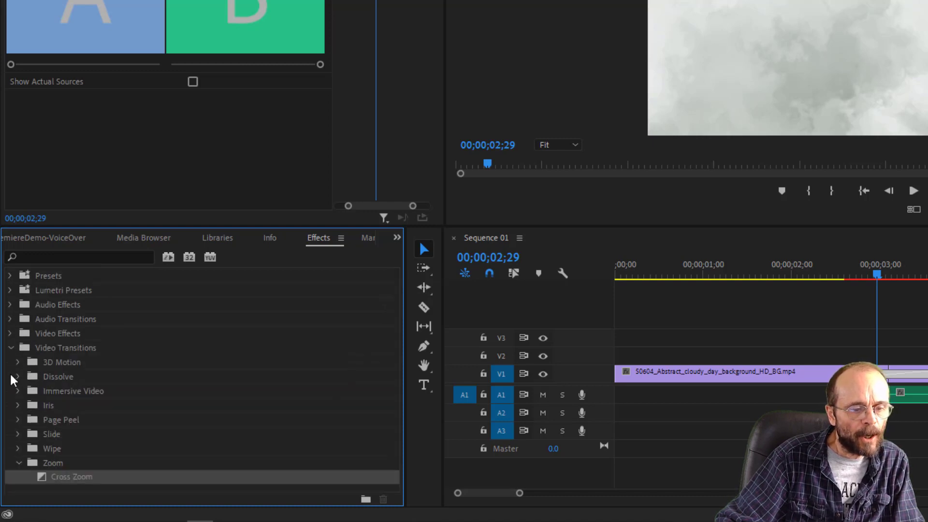
click(18, 378)
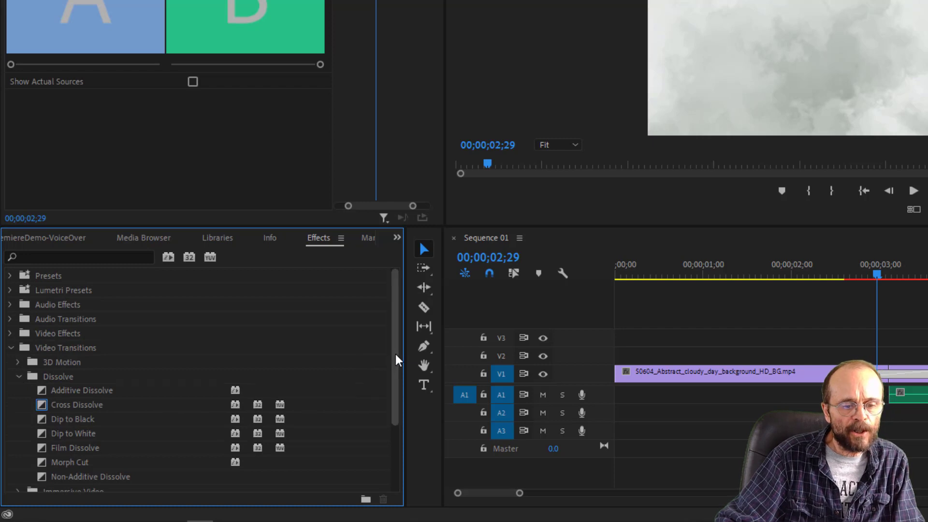
drag(396, 360, 395, 405)
- Replace the Cross Zoom transition at the first join with Cross Dissolve and scrub across it to 00;00;03;00
click(93, 341)
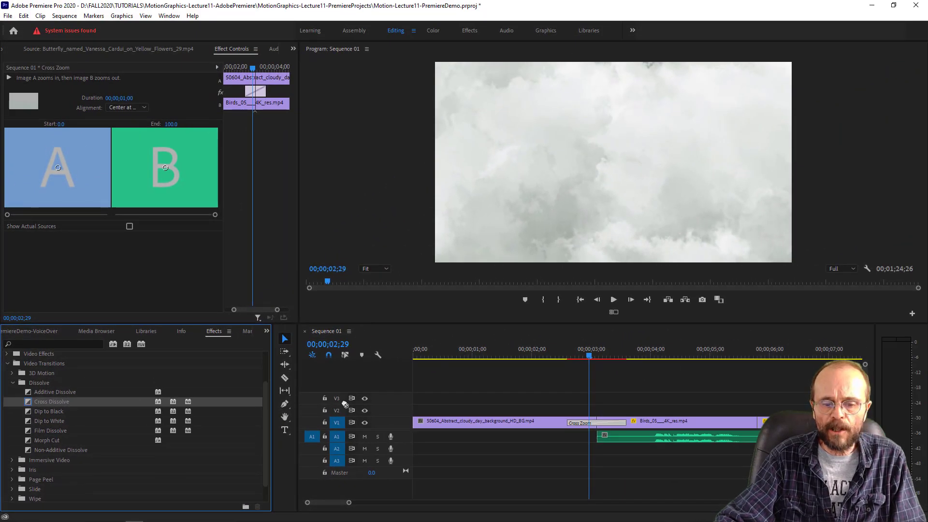
drag(345, 404, 587, 422)
drag(565, 352, 591, 373)
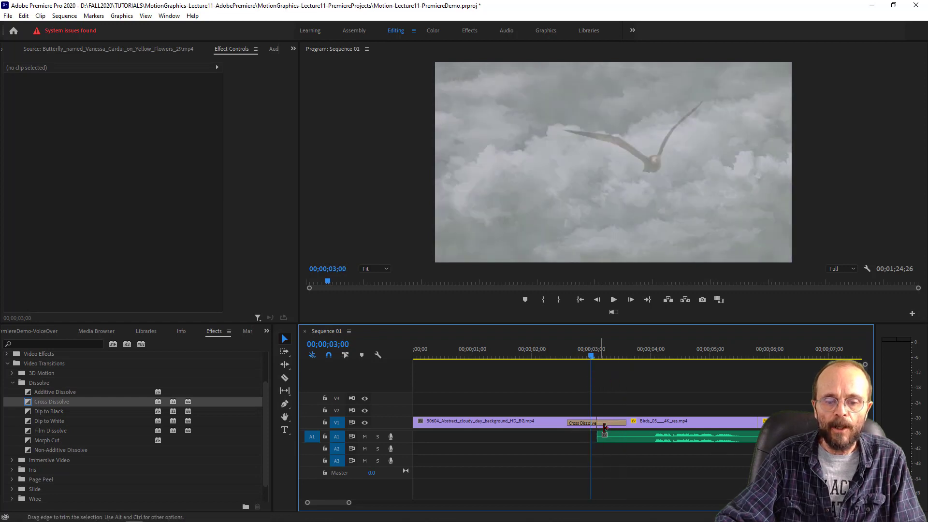
- Lengthen the Cross Dissolve to a duration of 00;00;02;10 and play the sequence across it from the start
click(612, 424)
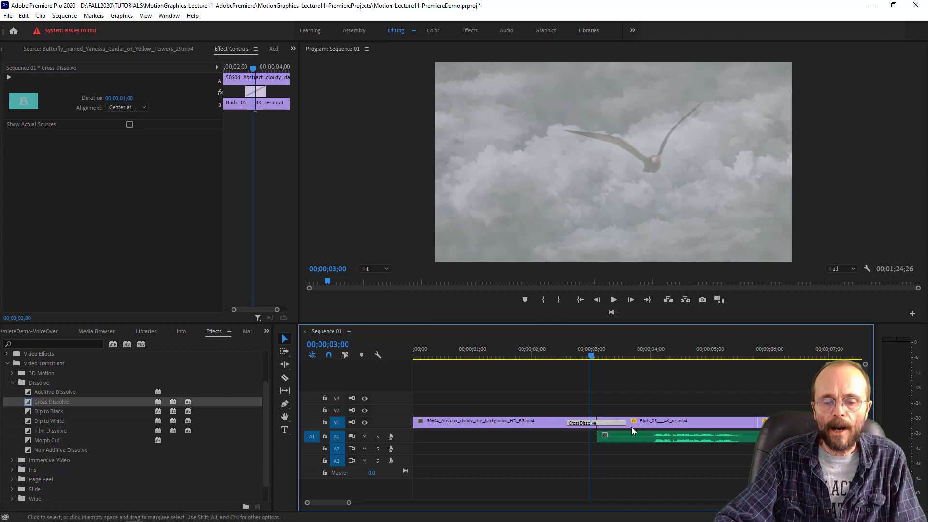
drag(624, 421, 666, 422)
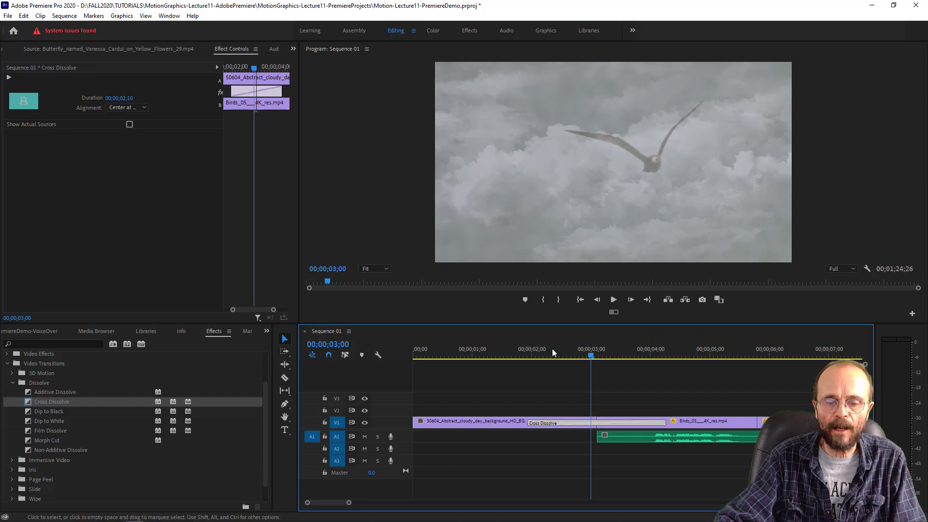
drag(552, 349, 414, 386)
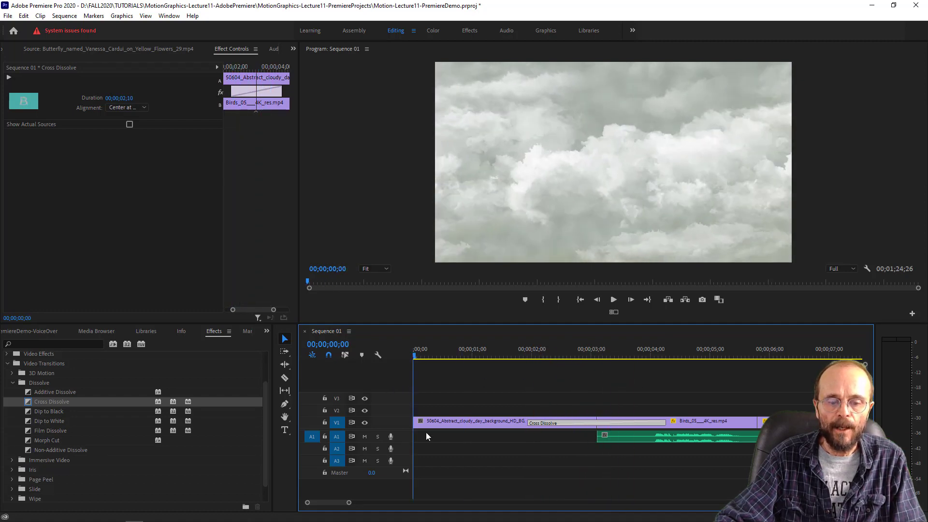
key(space)
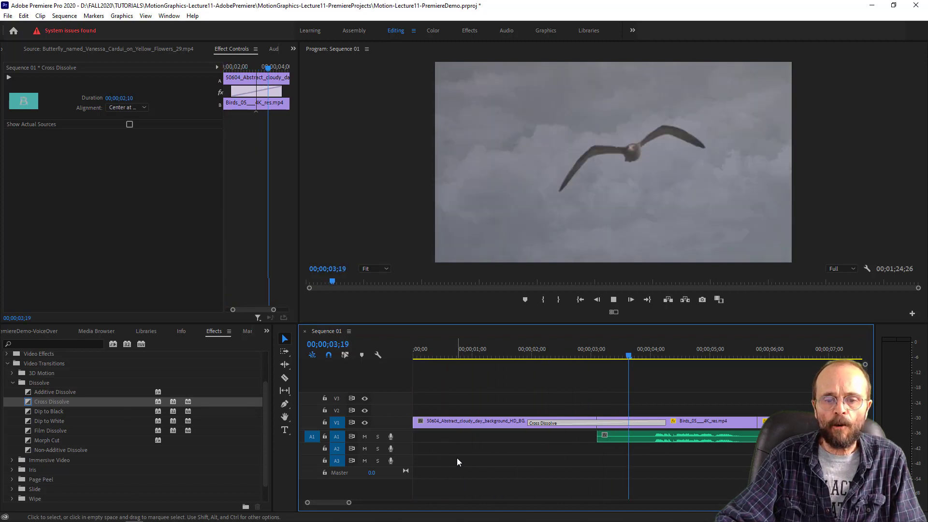
key(space)
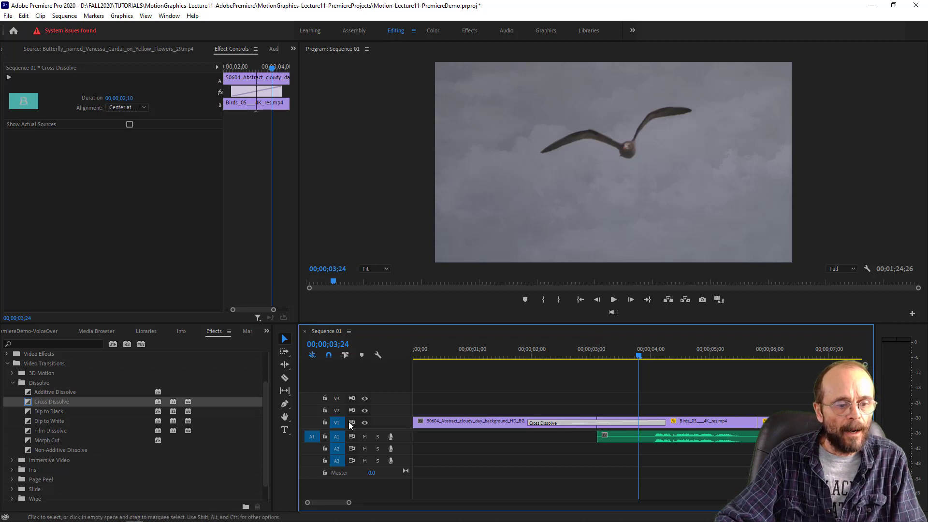
- Replace the Cross Dissolve at the first join with Film Dissolve and scrub through it to 00;00;03;08
drag(26, 431, 628, 428)
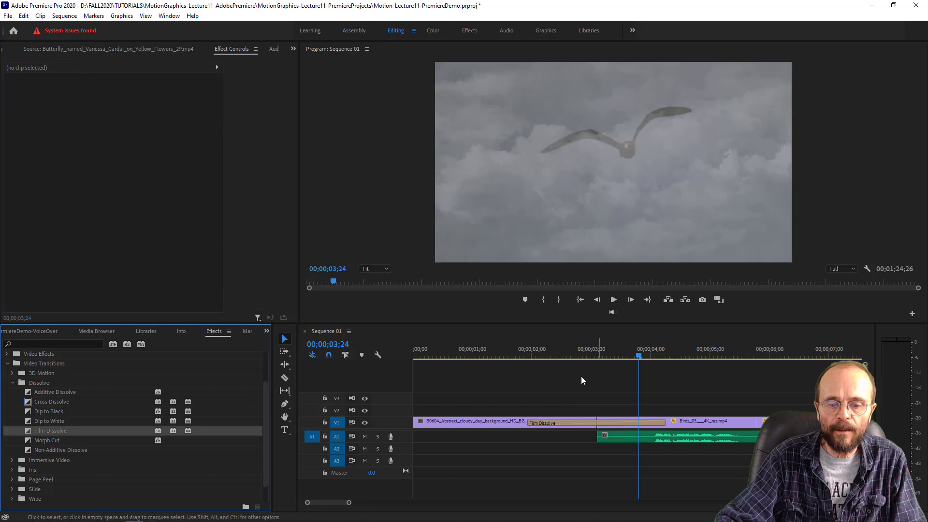
drag(536, 346, 607, 384)
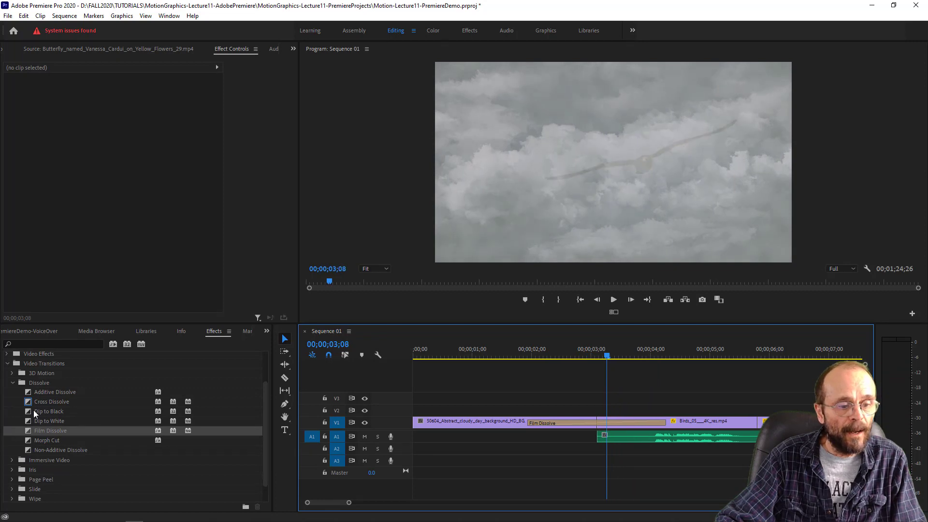
- Try Dip to Black and Dip to White in turn at the first join, scrubbing through each one
drag(27, 410, 589, 428)
drag(524, 356, 558, 402)
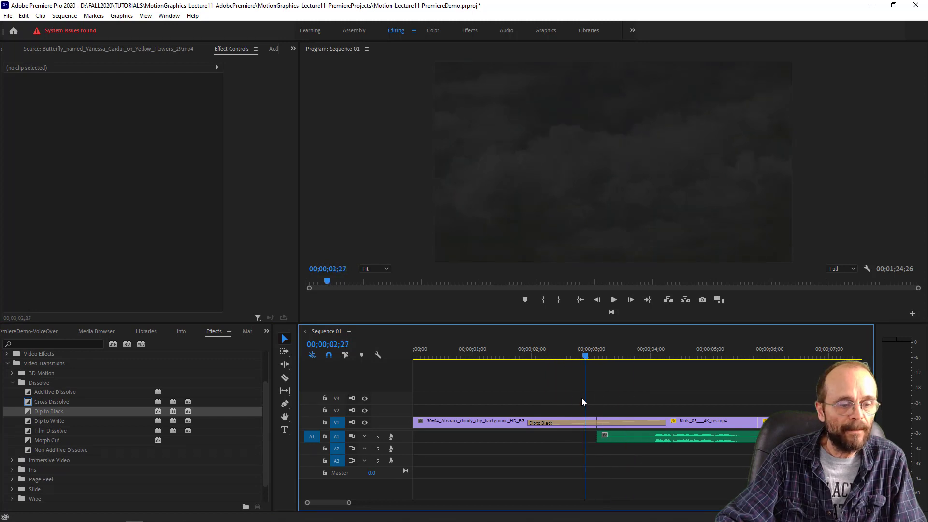
drag(32, 421, 564, 421)
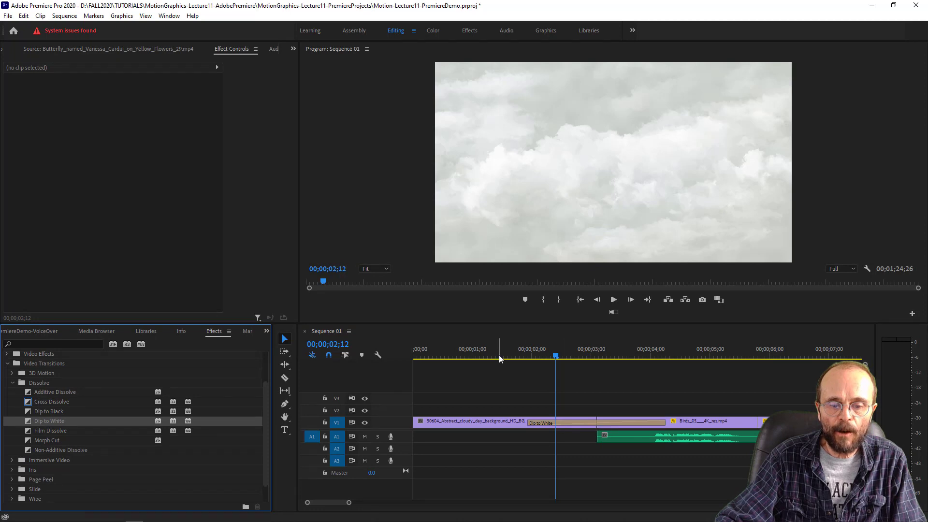
drag(499, 357, 567, 405)
- Try Morph Cut at the first join and replace it with Cross Dissolve
click(37, 442)
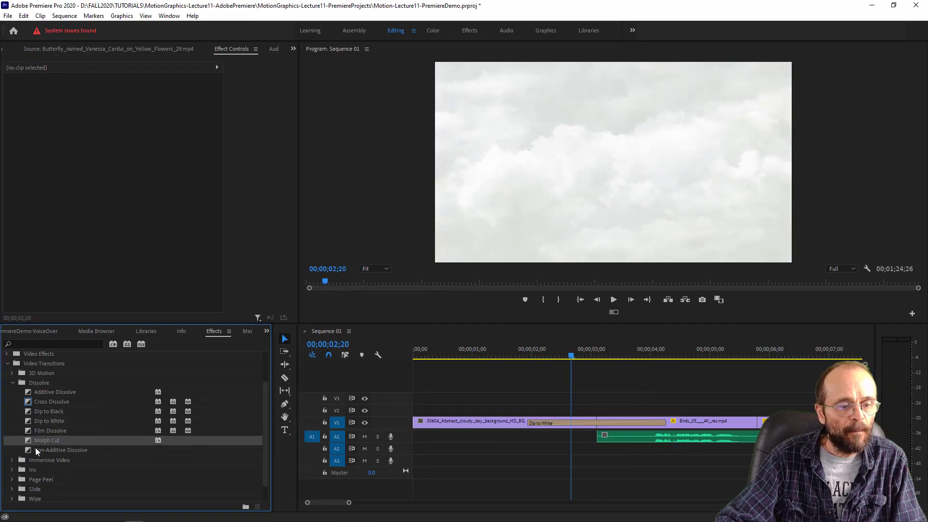
drag(27, 441, 560, 429)
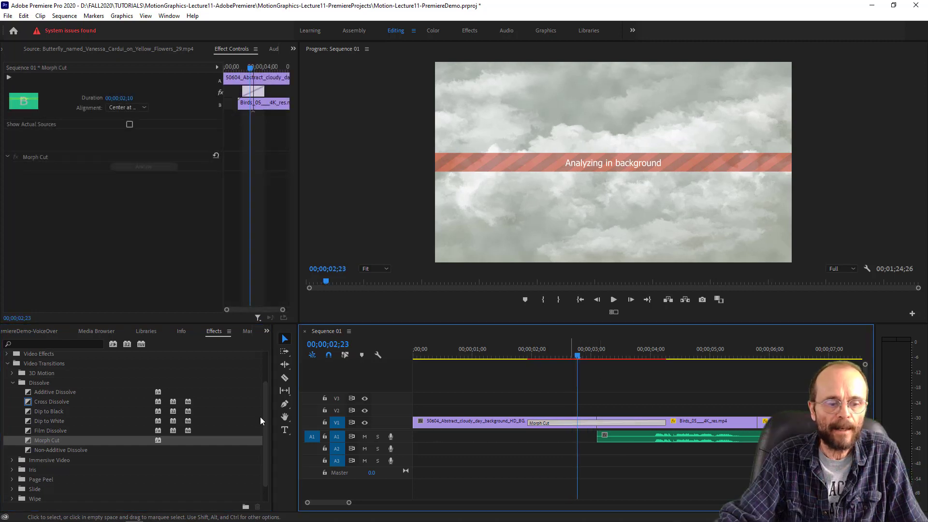
drag(46, 401, 624, 424)
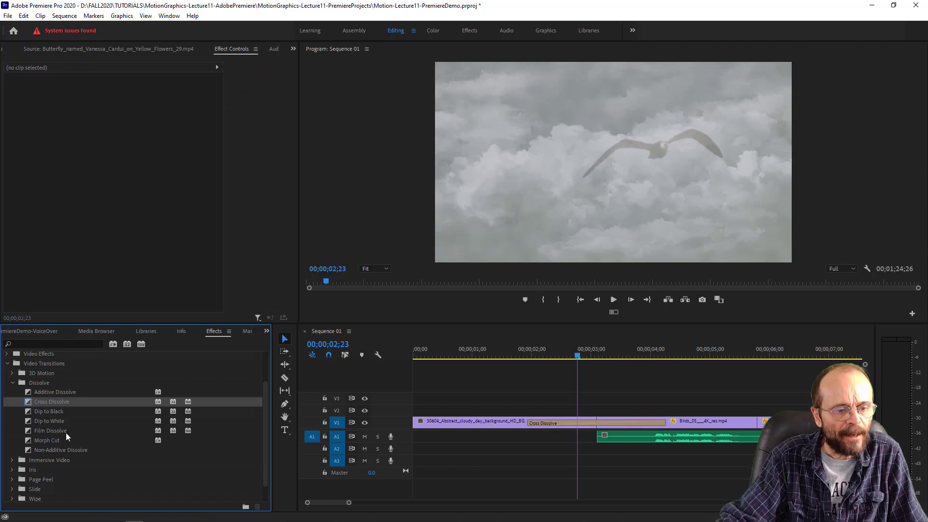
- Apply Film Dissolve at the first join in place of Cross Dissolve and scrub through it to 00;00;03;28
drag(63, 432, 626, 422)
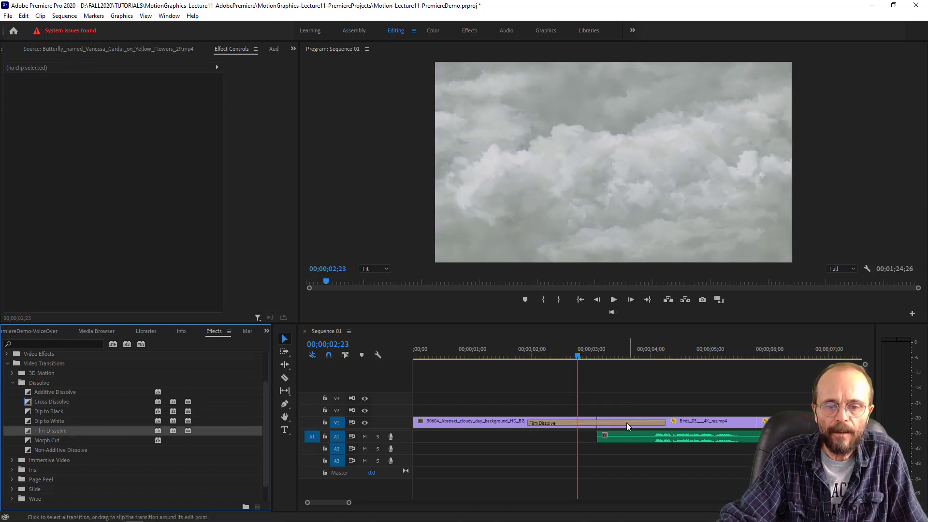
drag(529, 355, 649, 375)
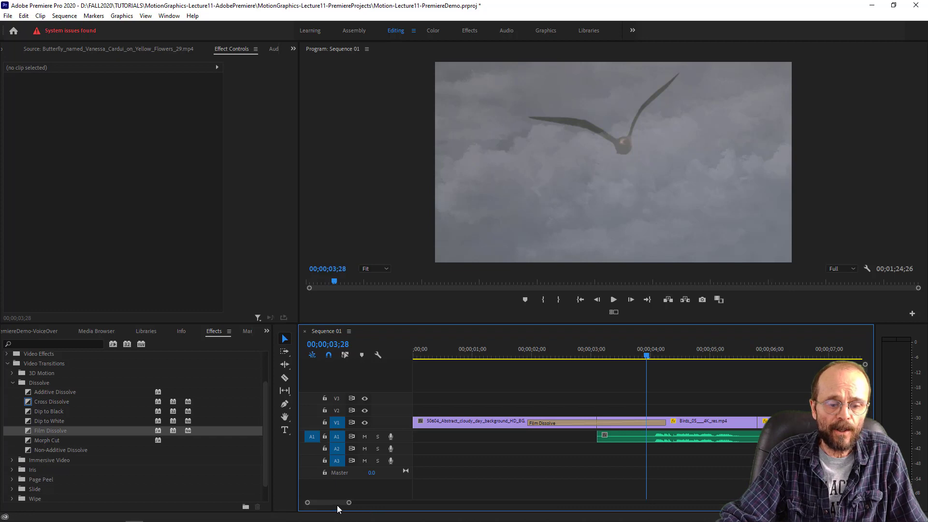
- Add a Film Dissolve at the end of the Birds_05 clip near 00;00;06;00 and scrub across it to 00;00;07;14
drag(350, 503, 382, 502)
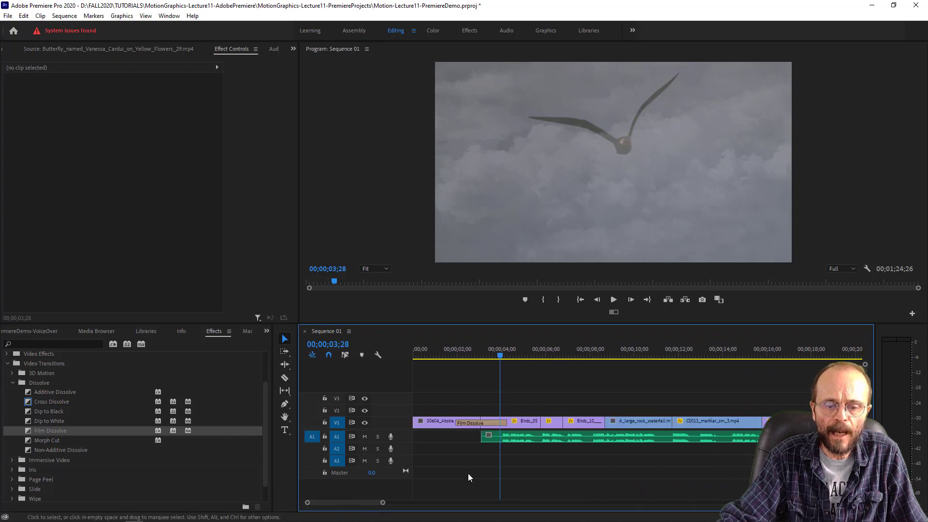
drag(543, 349, 547, 355)
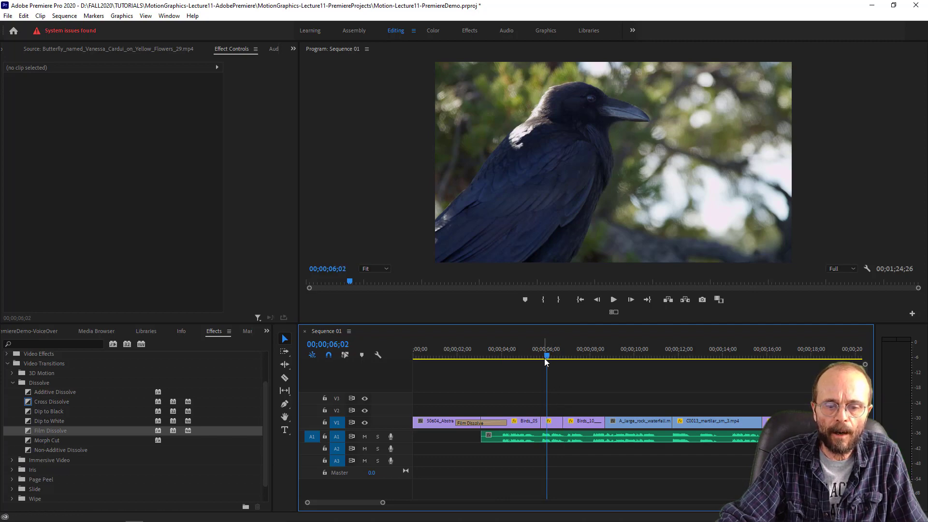
mouse_move(548, 354)
mouse_down()
mouse_move(567, 362)
mouse_move(559, 367)
mouse_up()
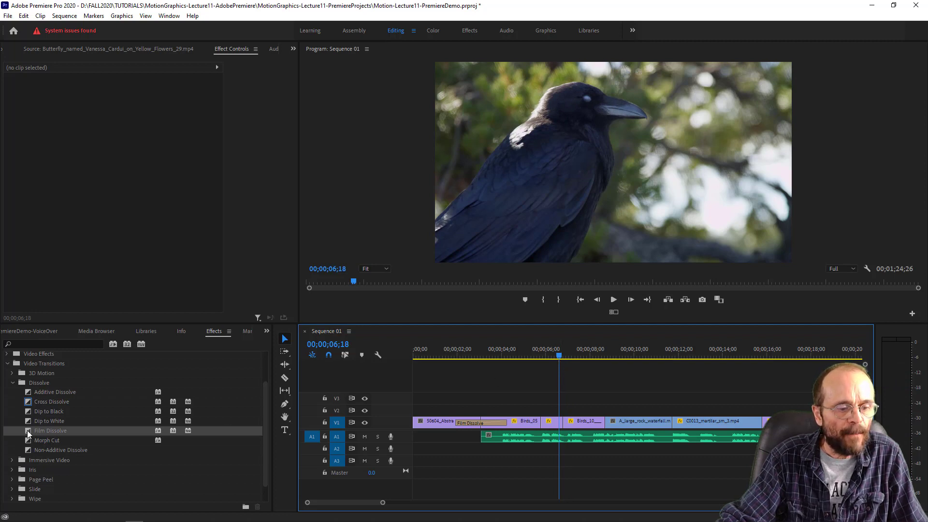
drag(27, 430, 544, 424)
drag(529, 352, 579, 367)
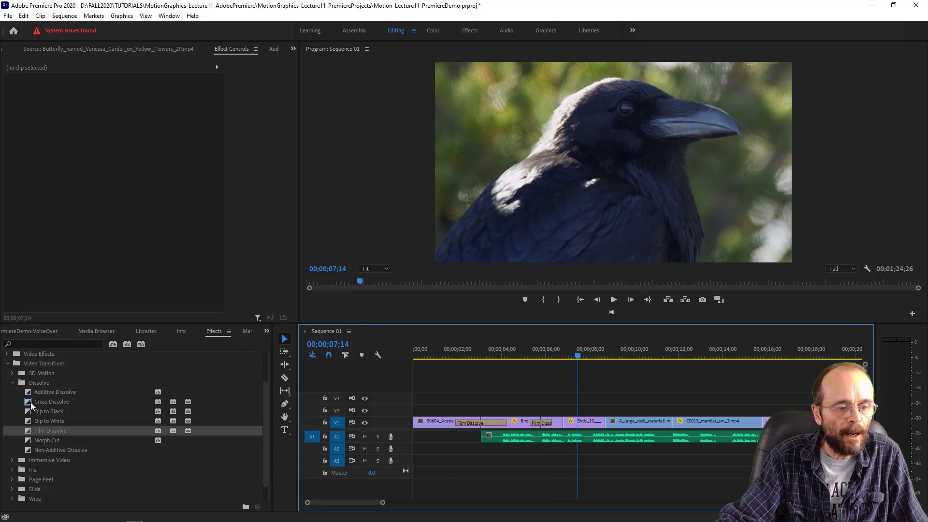
- Add a Cross Dissolve between the Birds_10 clip and the rock waterfall clip, and scrub across it to 00;00;10;16
drag(31, 402, 605, 434)
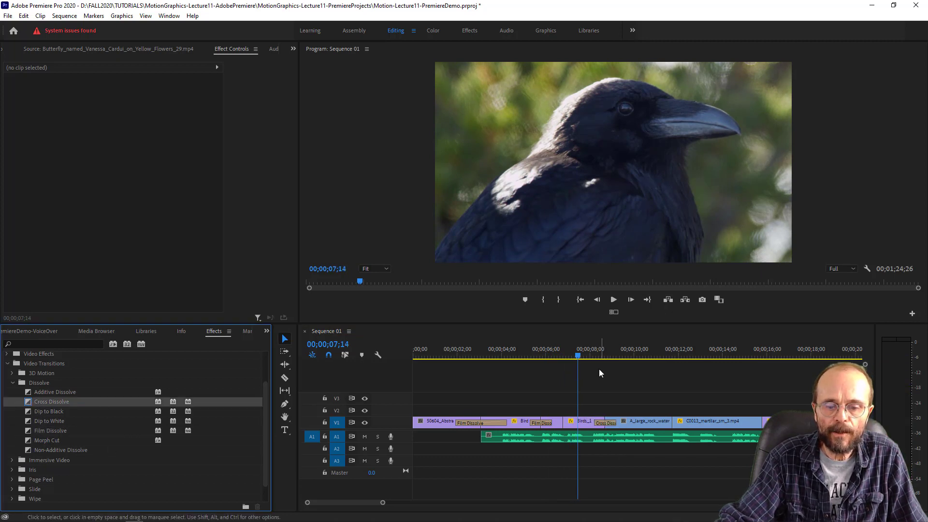
click(599, 363)
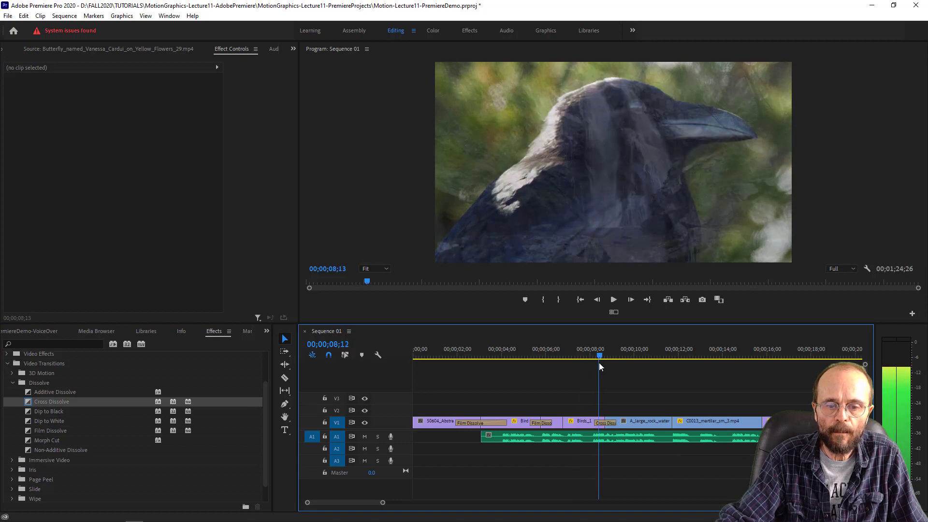
drag(598, 363, 645, 369)
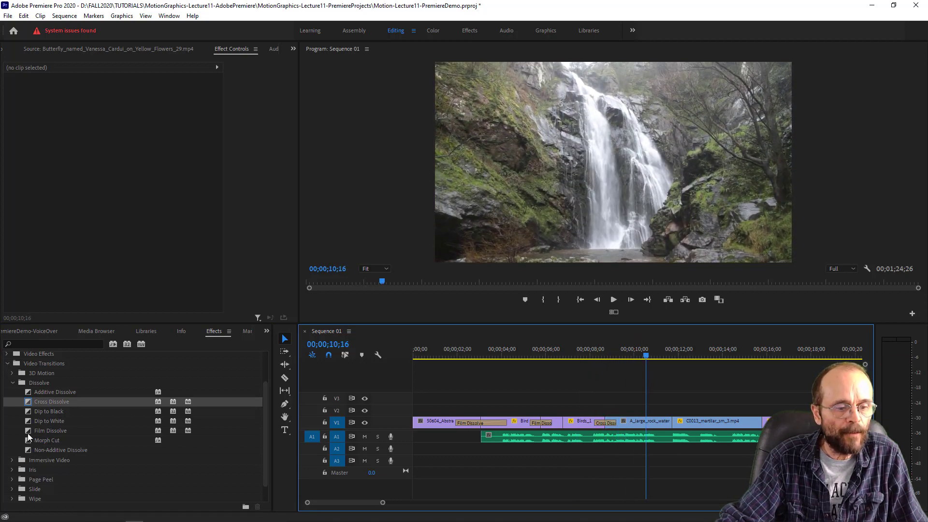
- Add a Film Dissolve between the waterfall and first C0013_martilar_sm_3.mp4 clips, and a Cross Dissolve at the end of the latter
drag(28, 431, 497, 422)
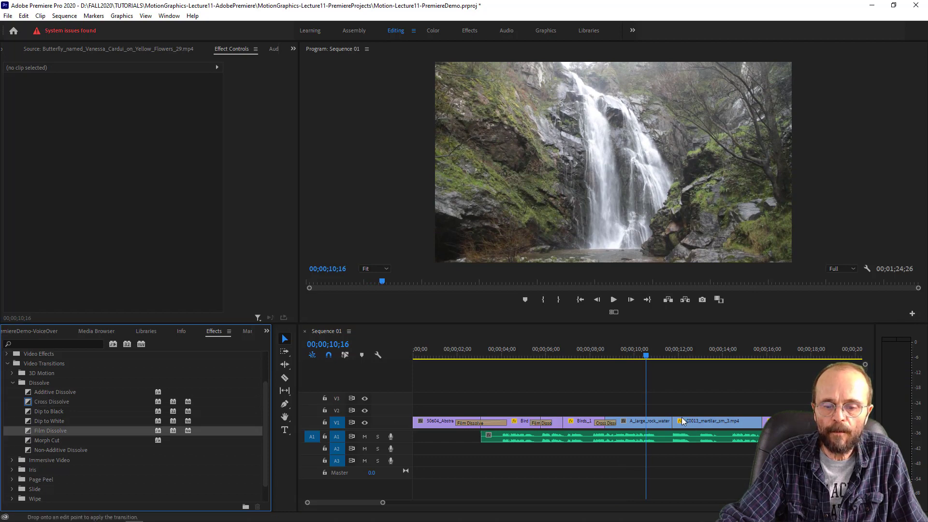
drag(681, 417, 675, 432)
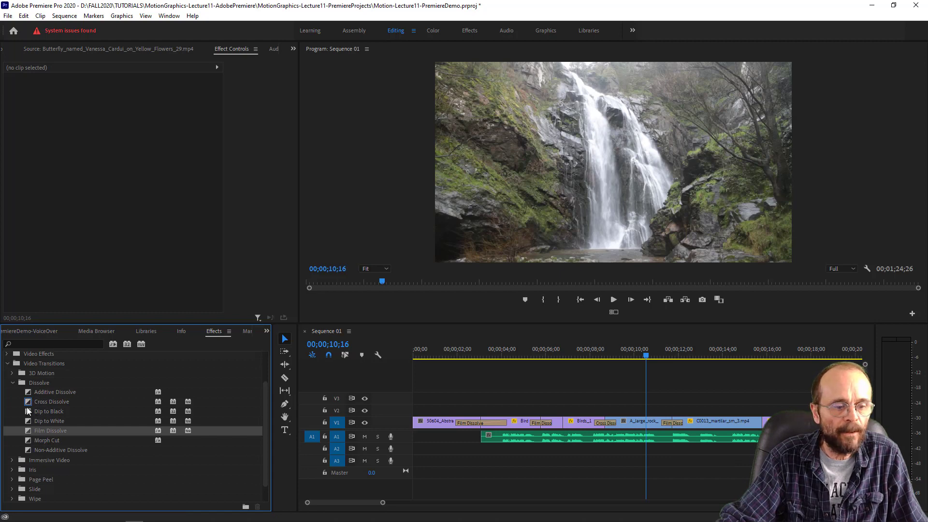
drag(26, 400, 758, 425)
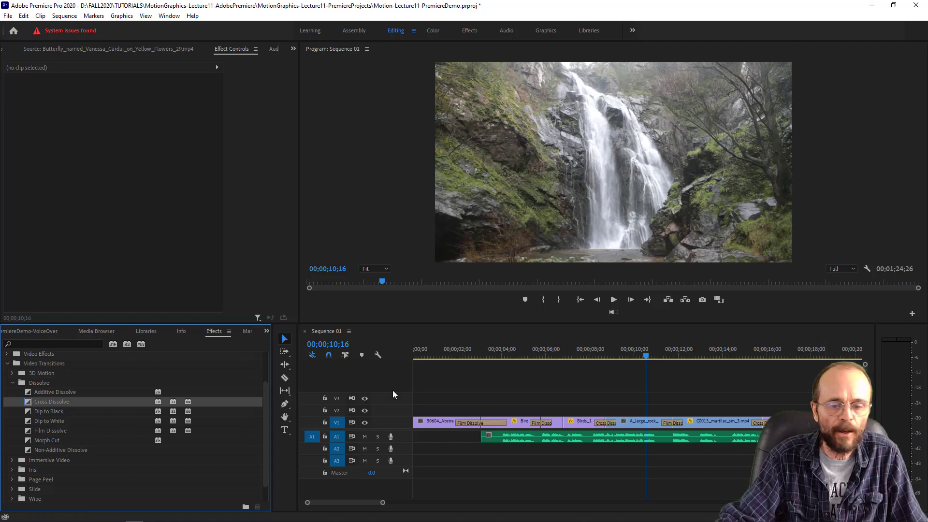
- Move the playhead to 00;00;18;07 and add a Cross Dissolve at the start of the second C0013_martilar_sm_3.mp4 clip
click(782, 357)
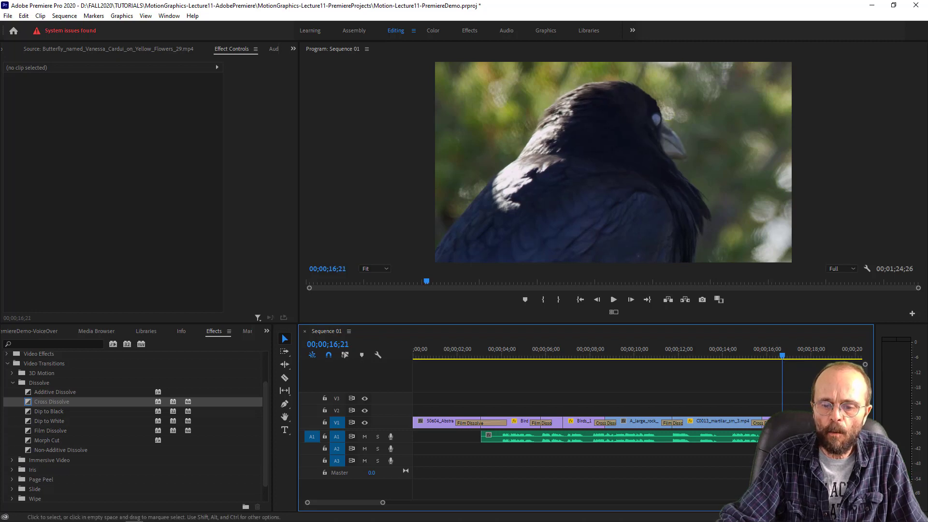
drag(778, 357, 814, 363)
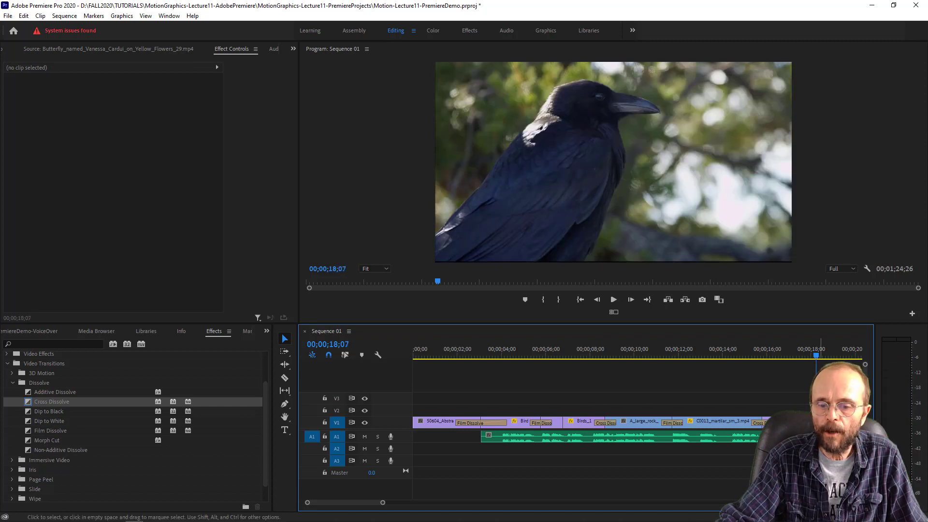
drag(381, 504, 367, 508)
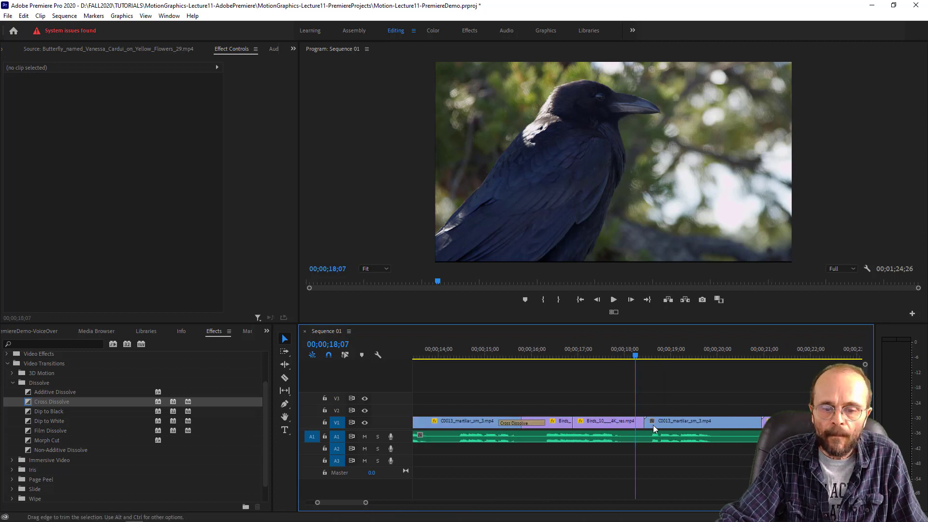
drag(637, 405, 648, 424)
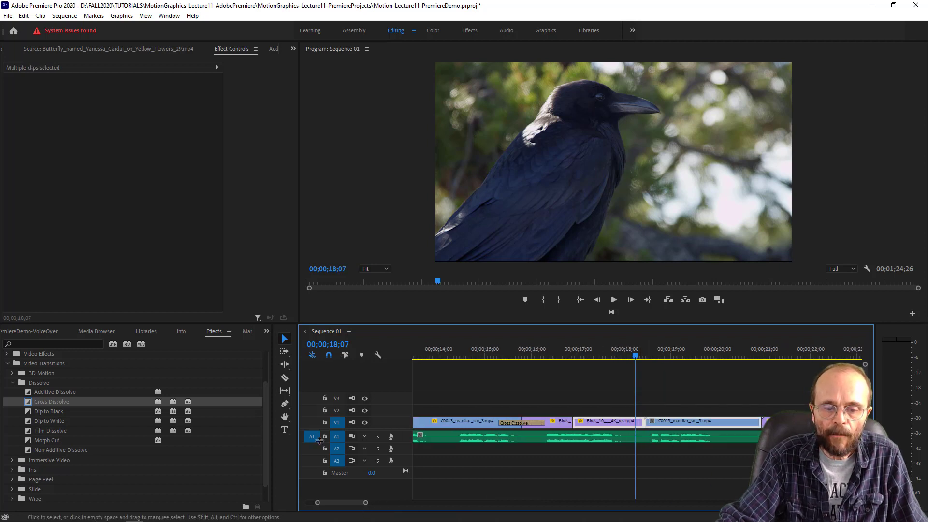
click(29, 401)
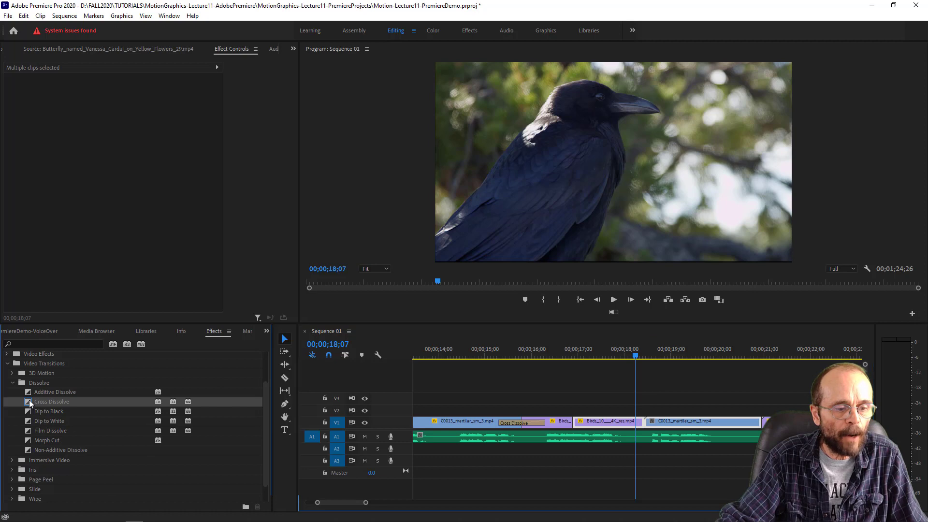
drag(29, 399, 643, 432)
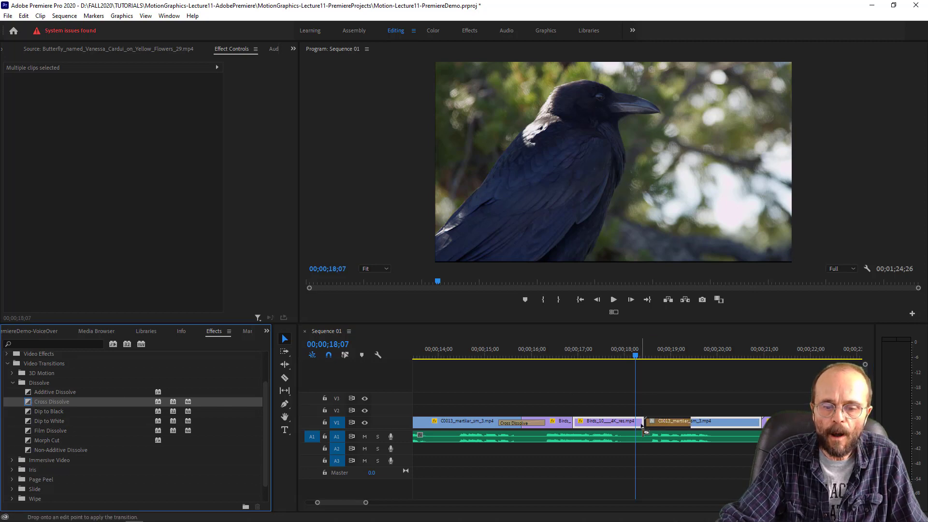
drag(642, 425, 644, 426)
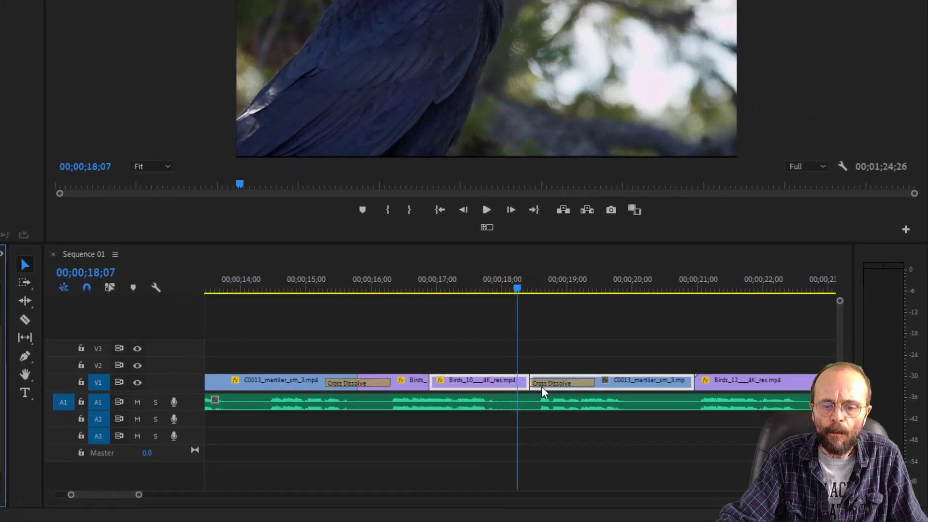
- Delete the Cross Dissolve at the start of the second C0013_martilar_sm_3.mp4 clip and trim that clip's start slightly
click(542, 384)
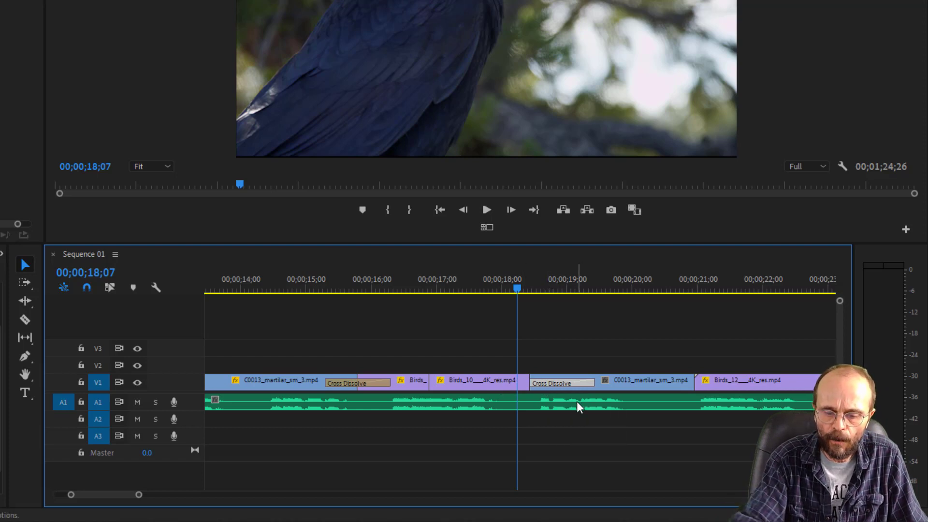
key(Delete)
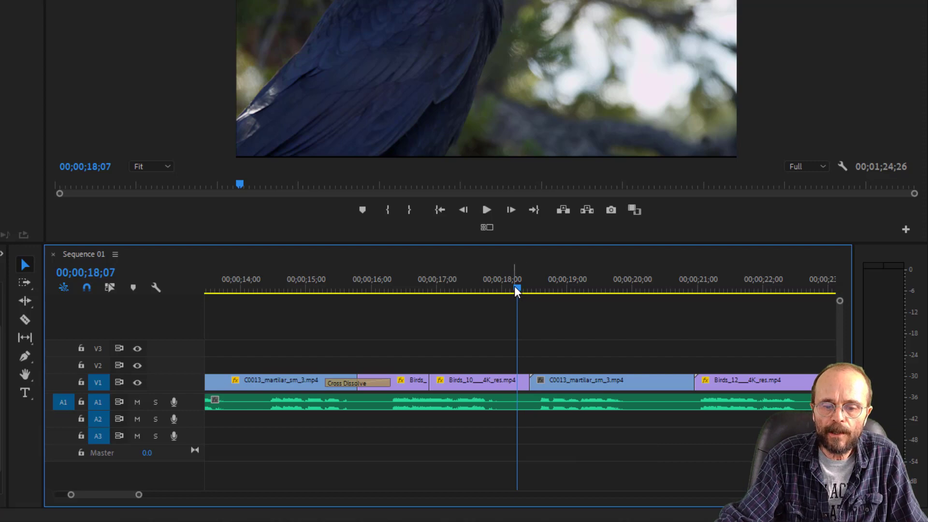
drag(516, 290, 536, 292)
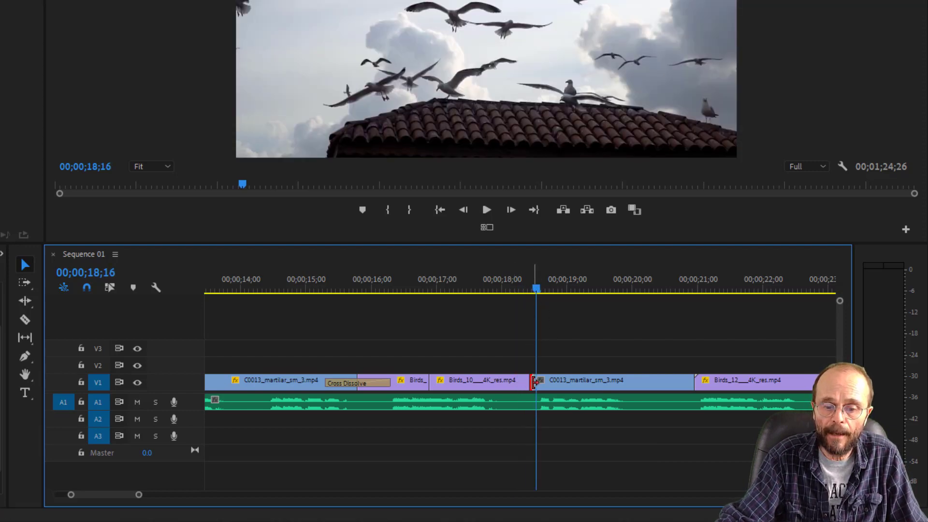
drag(534, 383, 692, 383)
click(647, 387)
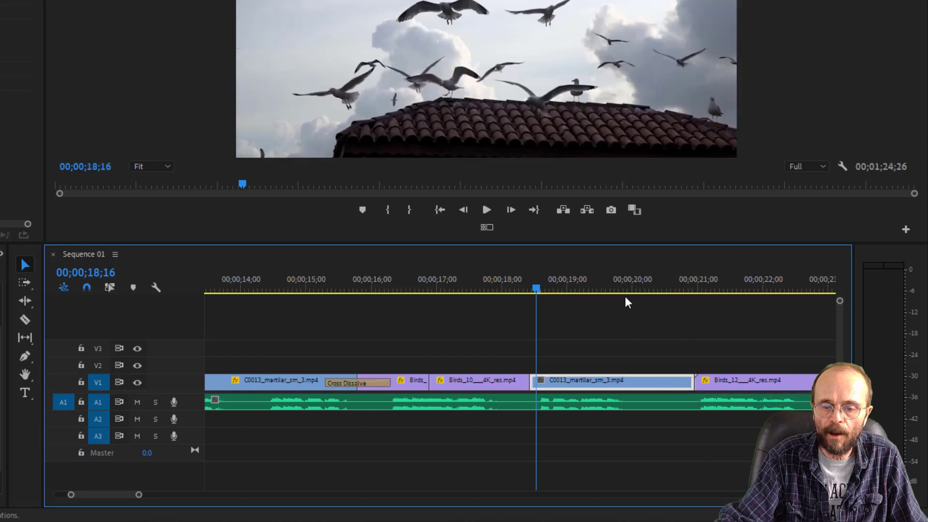
- Add a Cross Dissolve across the cut between Birds_10 and the second C0013_martilar_sm_3.mp4 clip, and play it back from 00;00;17;20
click(628, 289)
drag(638, 289, 636, 309)
drag(515, 292, 533, 289)
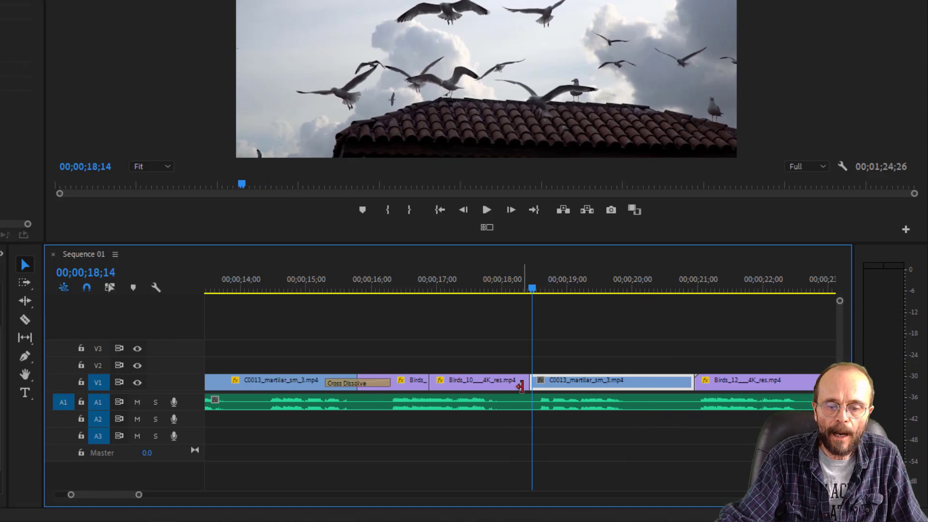
click(525, 383)
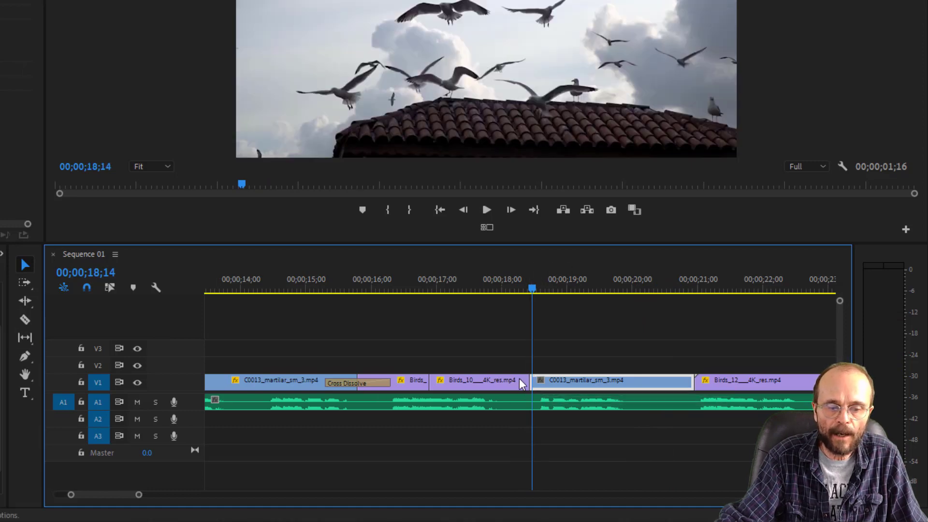
key(shift+7)
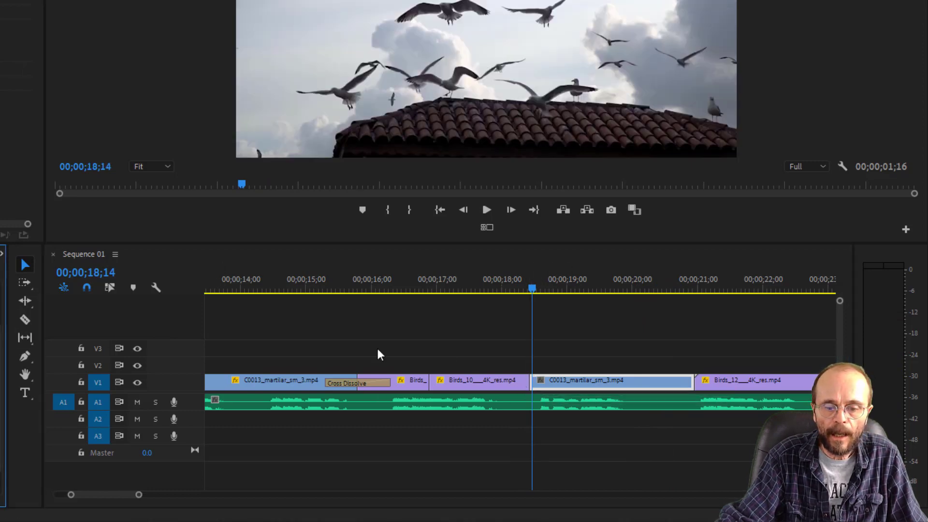
drag(519, 380, 539, 398)
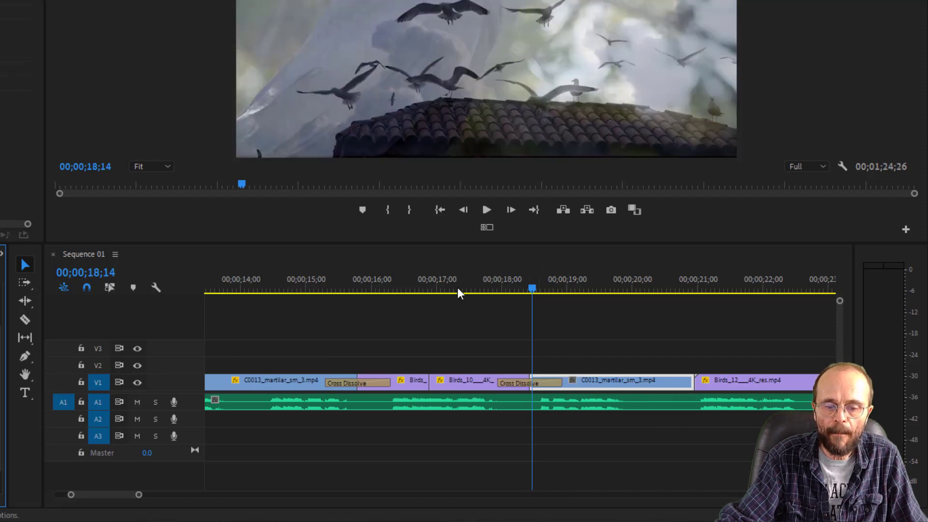
click(481, 289)
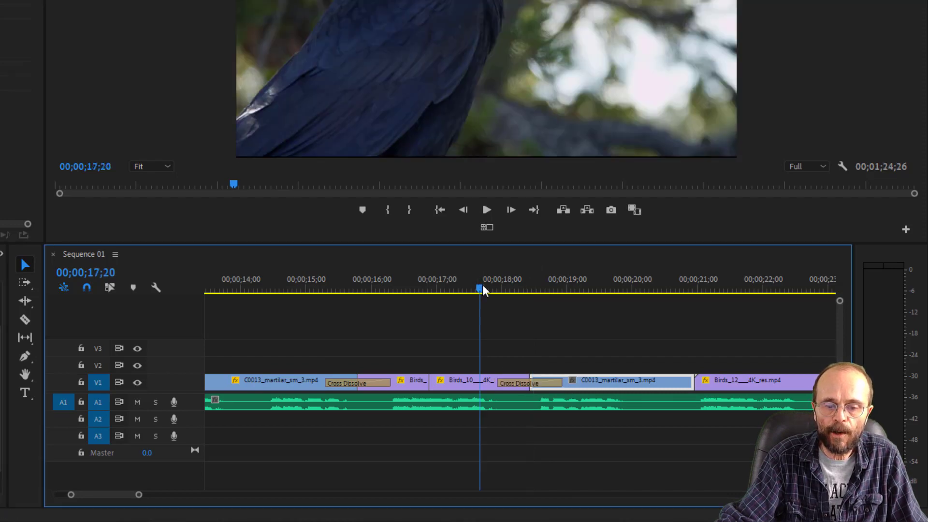
key(space)
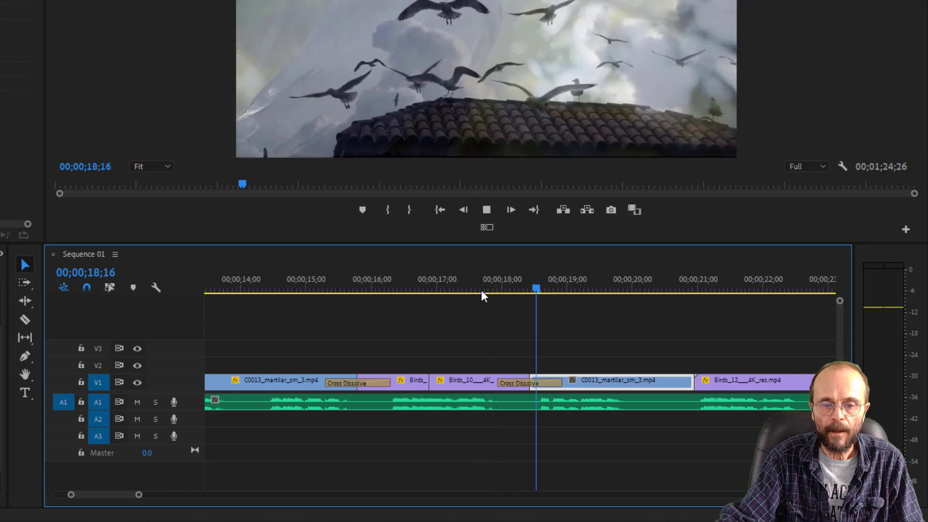
key(space)
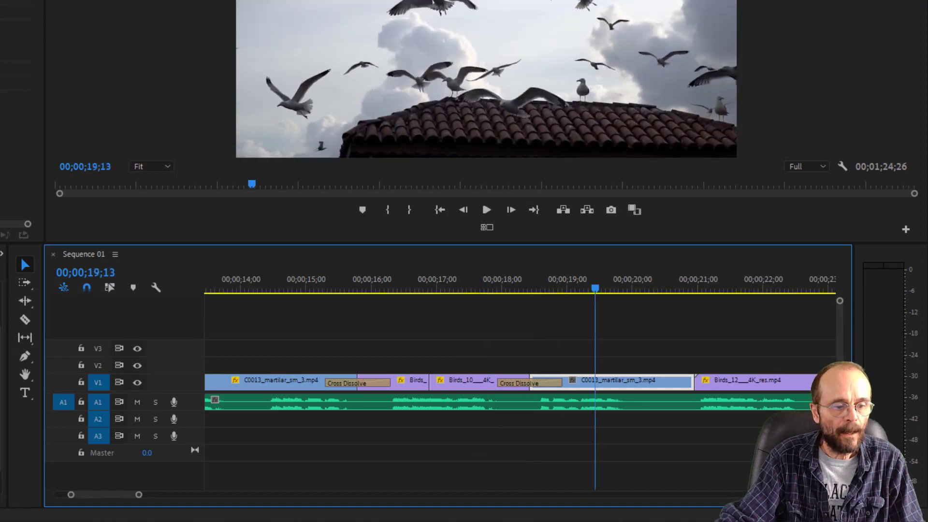
- Try a Cross Dissolve at the start of the first Birds_12 clip and delete it
key(ctrl+d)
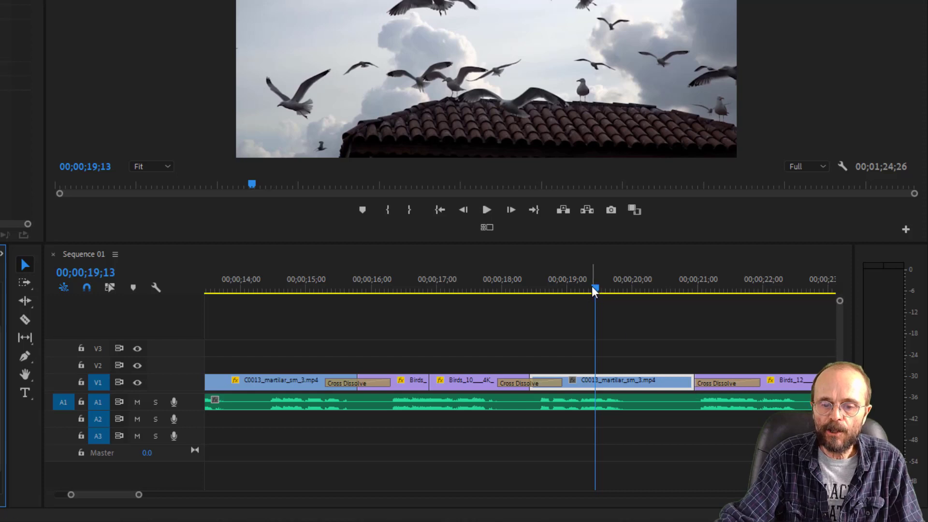
drag(594, 289, 685, 319)
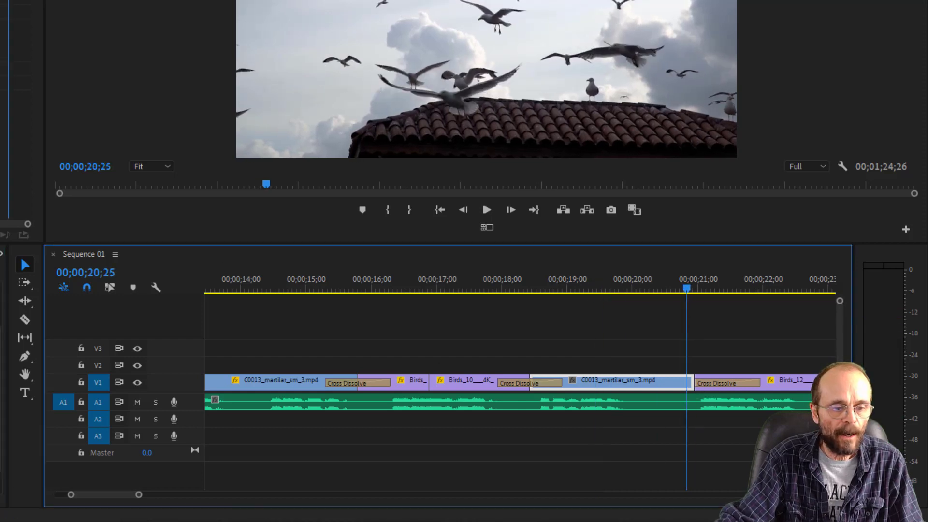
drag(138, 497, 93, 497)
click(615, 388)
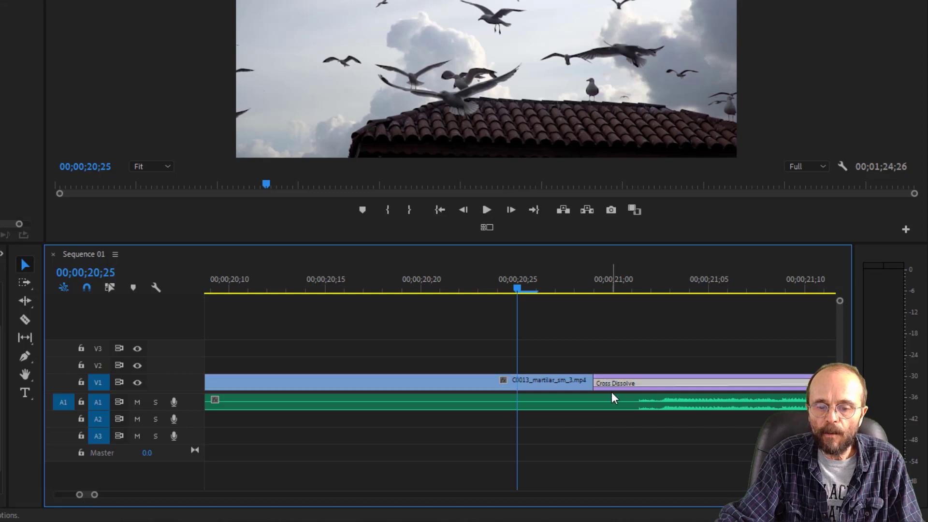
key(Delete)
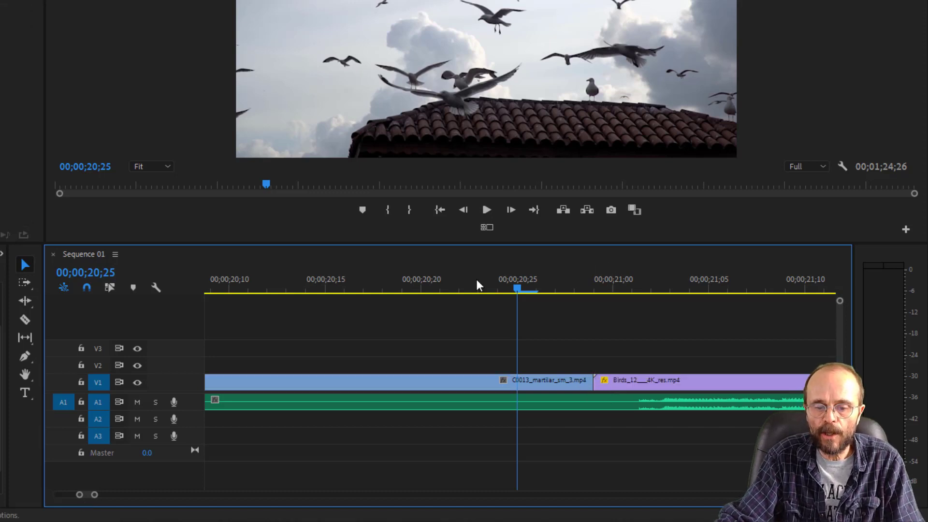
- Trim the start of the first Birds_12 clip slightly and add a Cross Dissolve across its cut with the C0013_martilar_sm_3.mp4 clip
drag(514, 289, 555, 334)
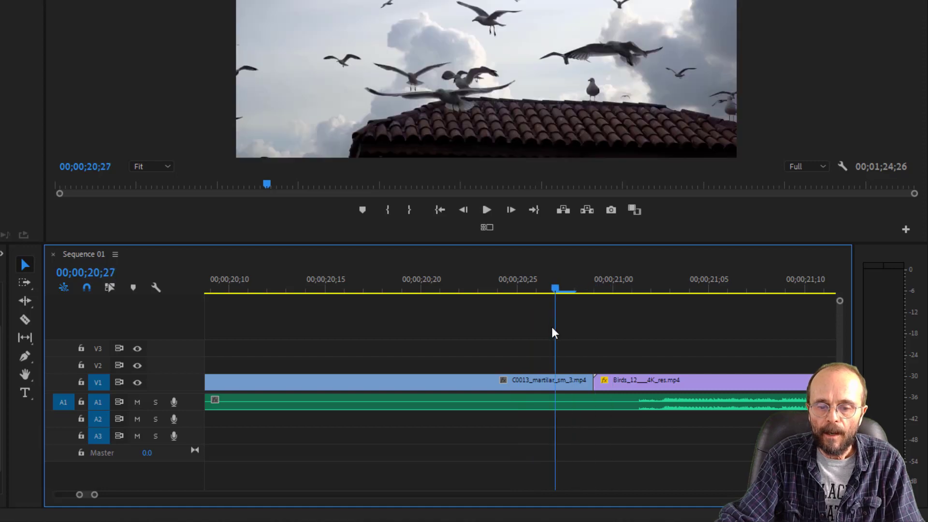
mouse_move(598, 382)
mouse_down()
mouse_move(584, 382)
mouse_move(595, 381)
mouse_up()
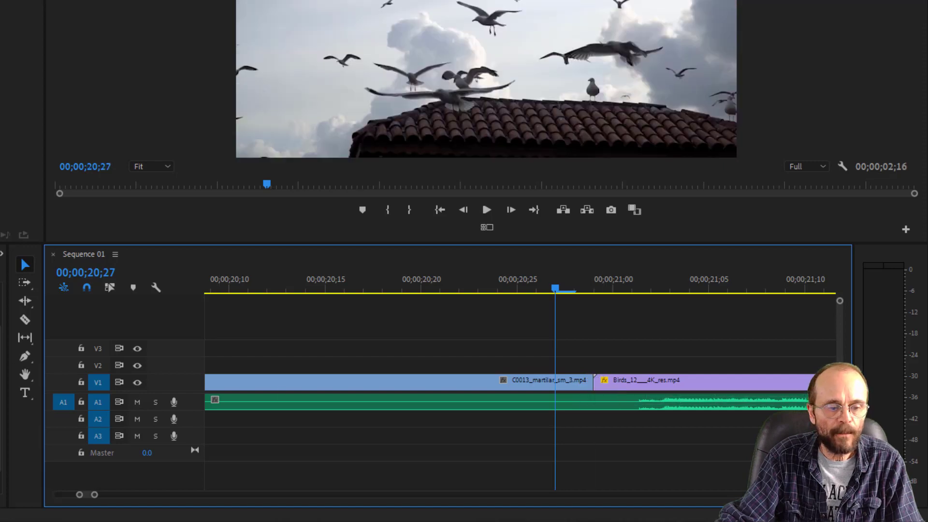
drag(1, 357, 594, 390)
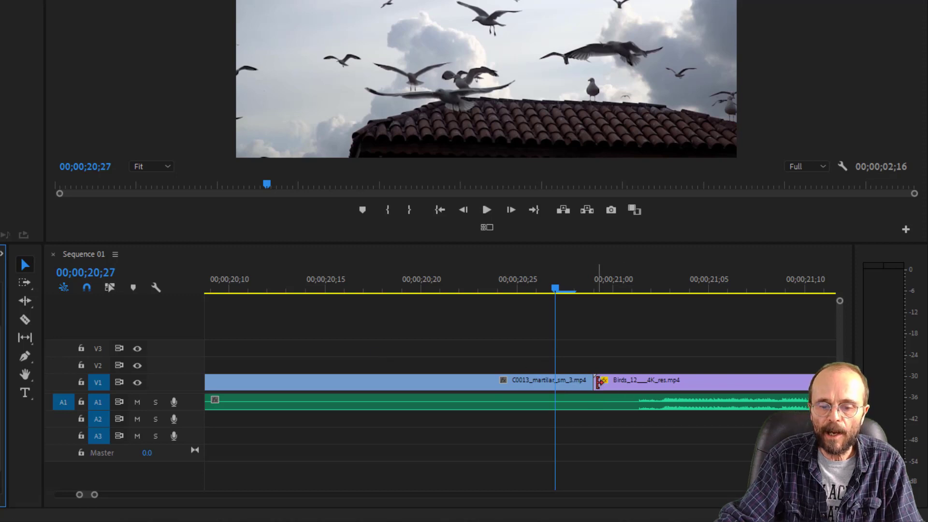
mouse_move(599, 382)
mouse_down()
mouse_move(723, 383)
mouse_move(594, 383)
mouse_up()
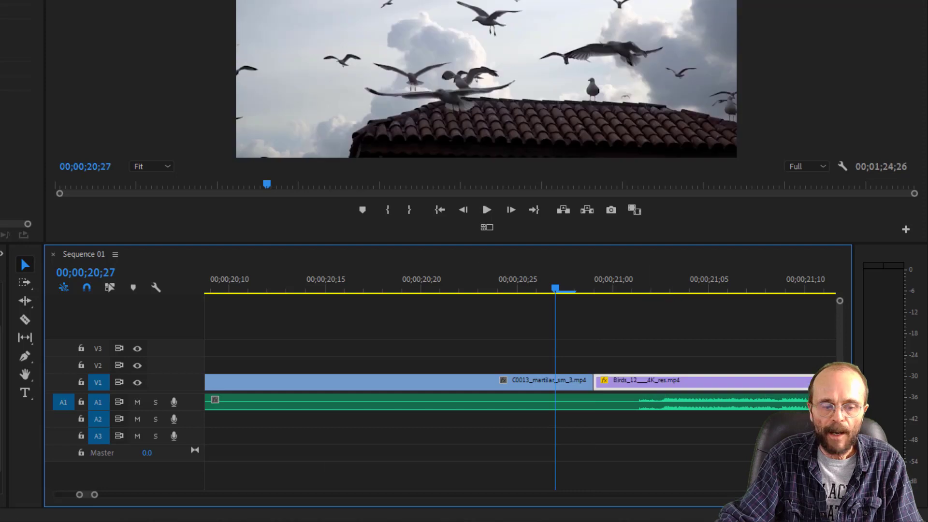
click(2, 355)
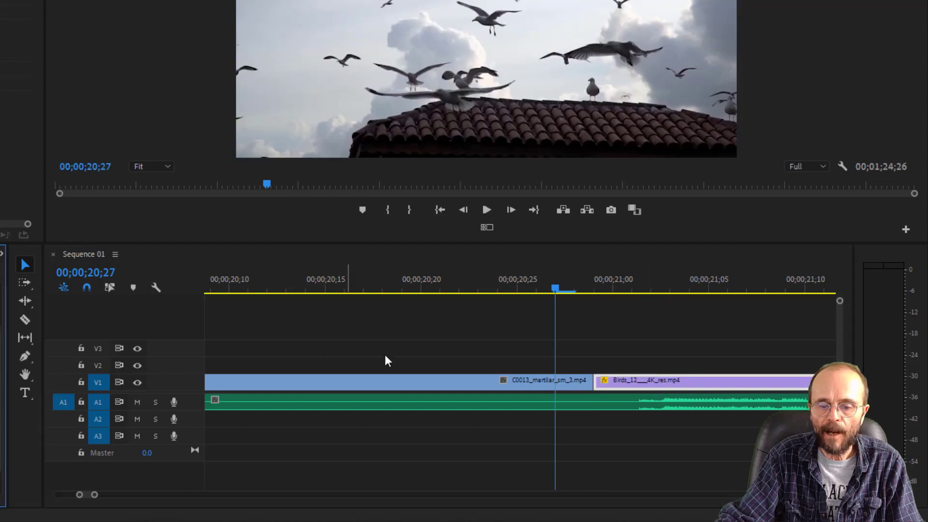
mouse_move(581, 385)
mouse_down()
mouse_move(597, 389)
mouse_move(580, 395)
mouse_up()
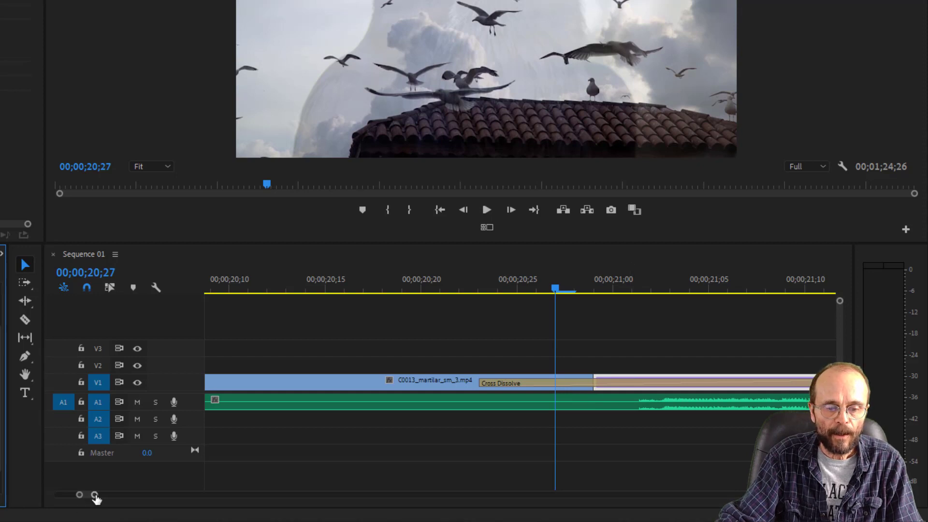
- Trim the end of the first Birds_12 clip slightly and bring the butterfly clip's start back to meet it
drag(95, 495, 127, 495)
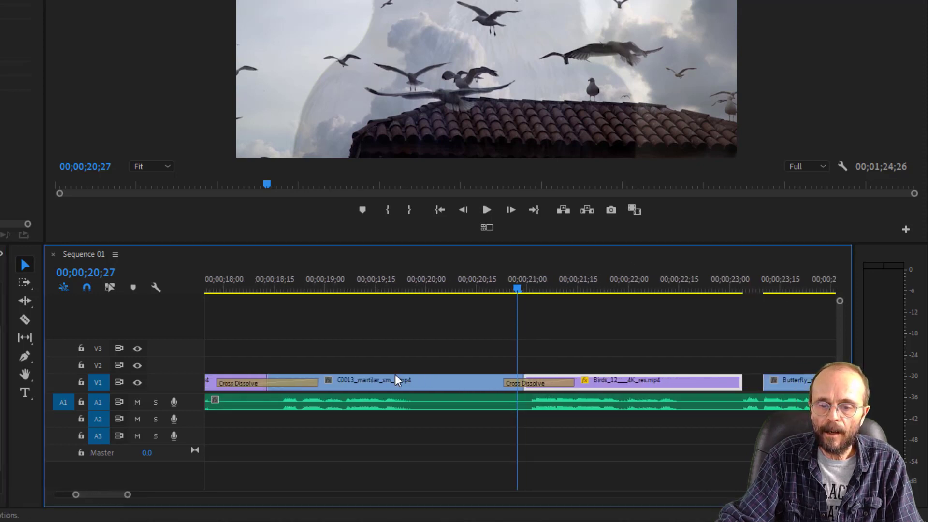
mouse_move(739, 381)
mouse_down()
mouse_move(759, 382)
mouse_move(734, 381)
mouse_up()
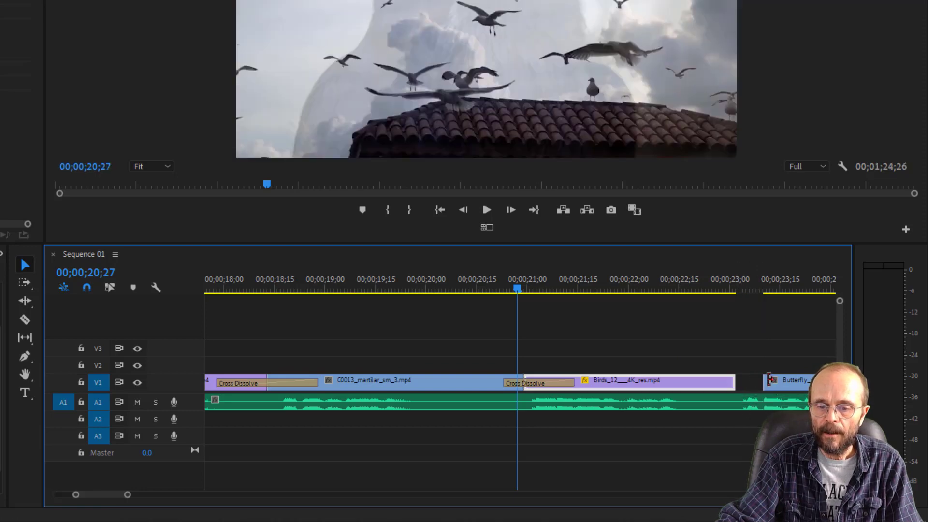
drag(766, 382, 736, 384)
- Move the playhead to 00;00;22;29 and add a Cross Dissolve between the first Birds_12 clip and the butterfly clip
click(751, 282)
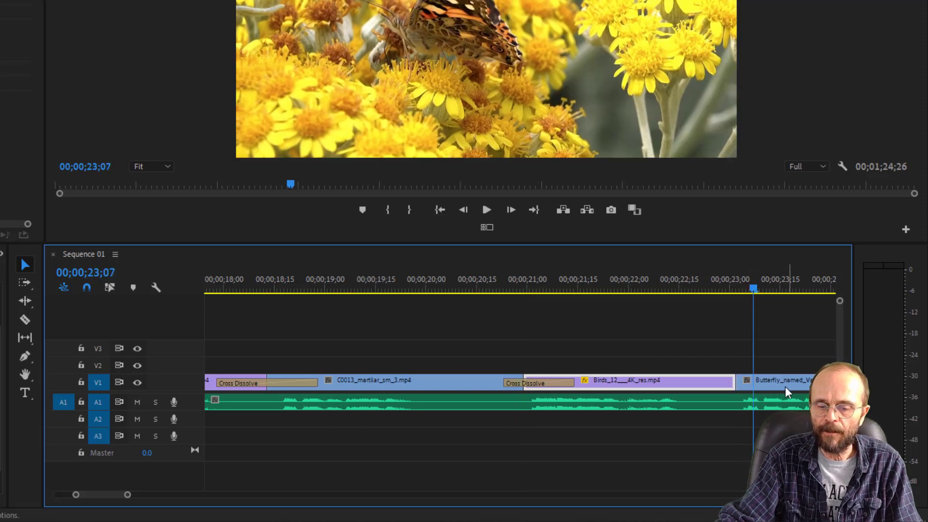
mouse_move(723, 289)
mouse_down()
mouse_move(734, 288)
mouse_move(725, 289)
mouse_up()
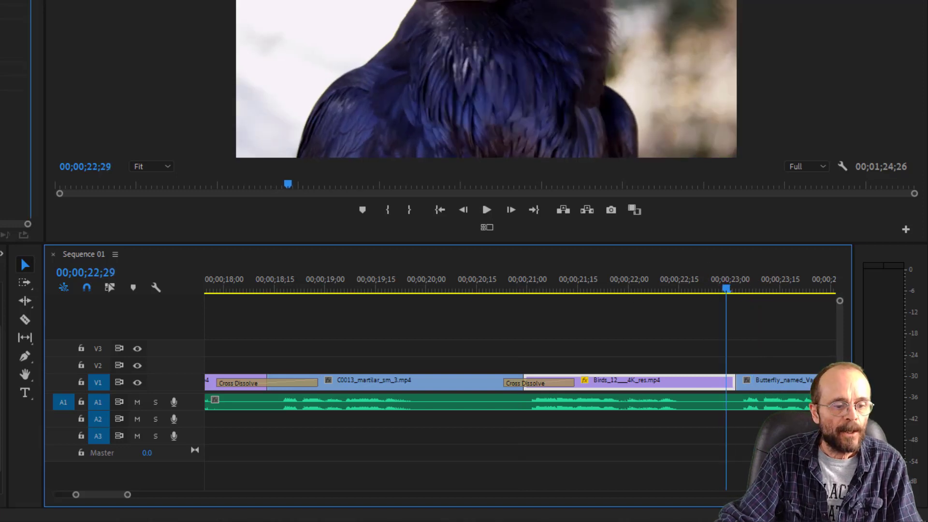
key(ctrl+d)
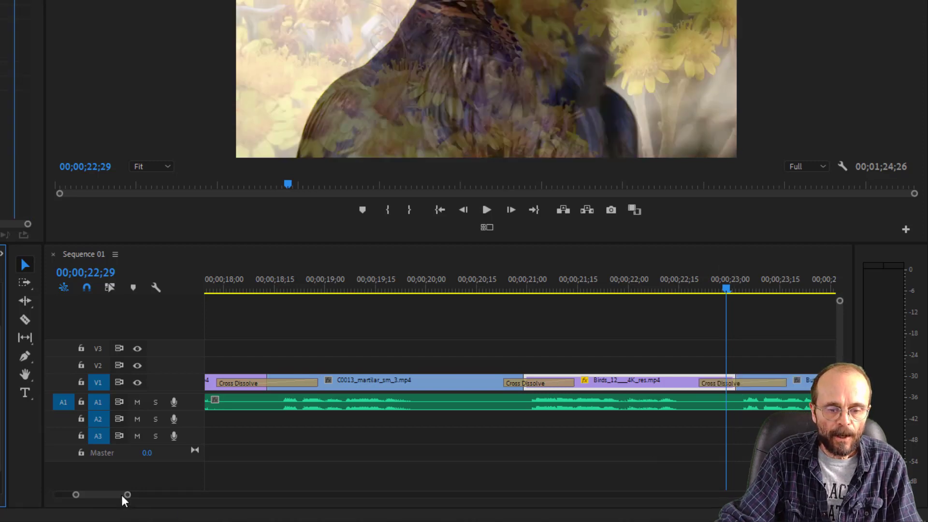
- Add Cross Dissolves between the butterfly clip and the second Birds_12 clip, and between that clip and Birds_Take_Off.mp4
drag(127, 496, 174, 496)
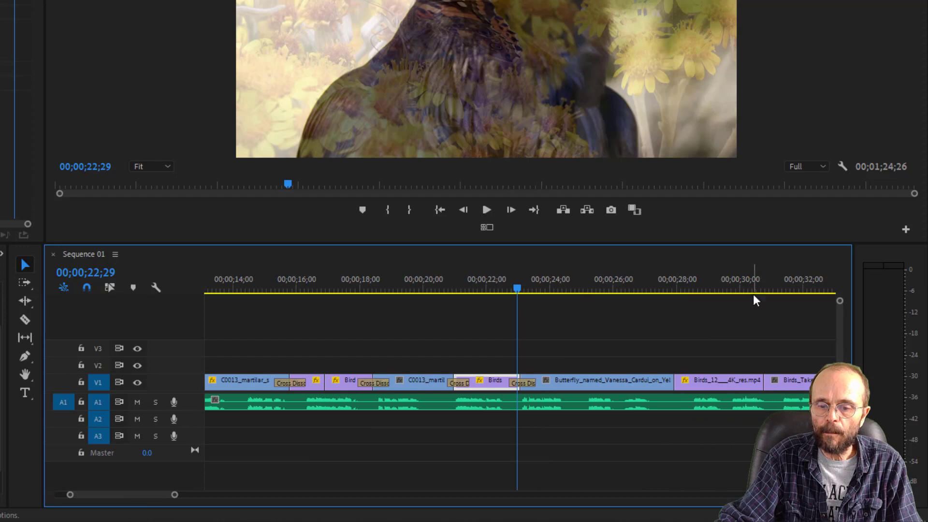
mouse_move(746, 293)
mouse_down()
mouse_move(772, 297)
mouse_move(744, 301)
mouse_up()
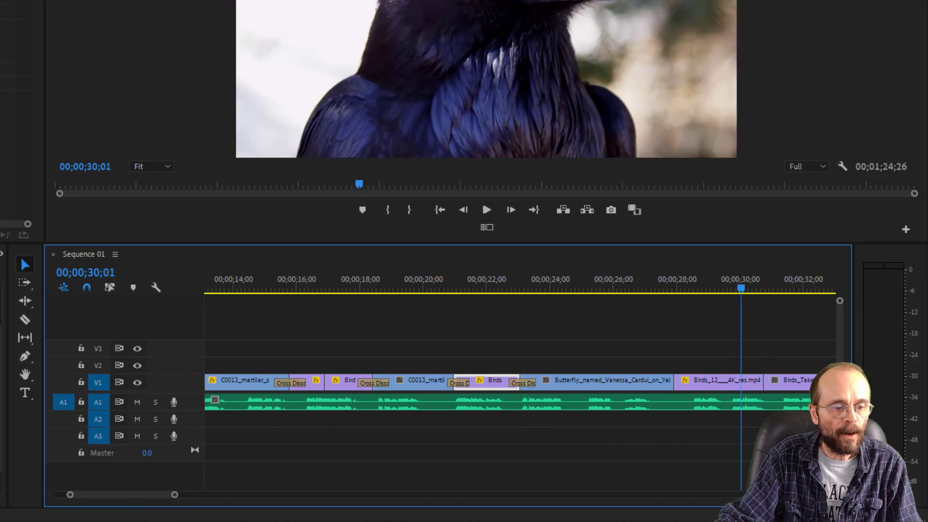
drag(2, 386, 668, 392)
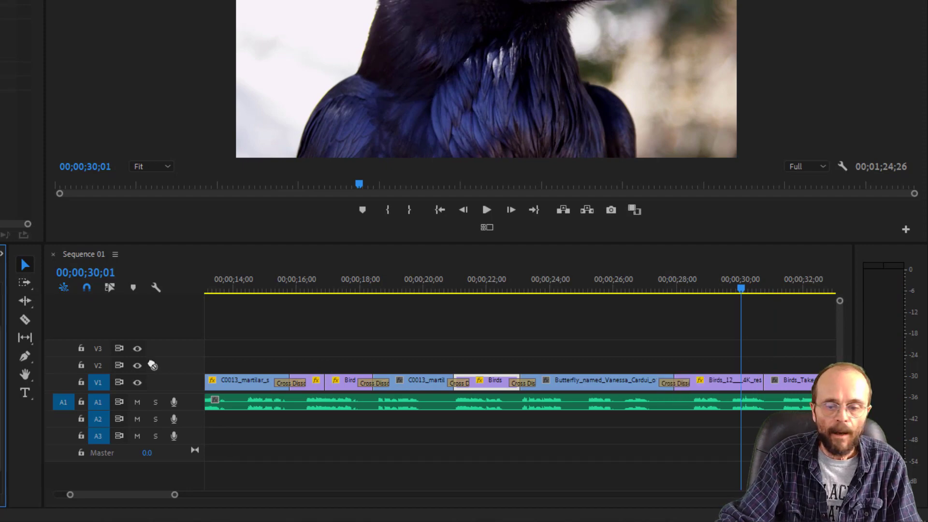
drag(781, 380, 763, 385)
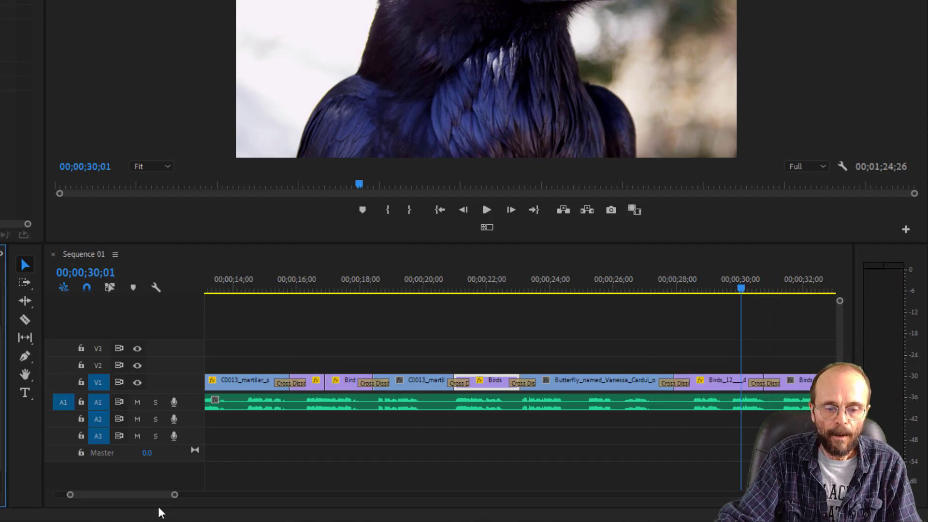
- Add Cross Dissolves at the start and end of the last Birds_10 clip, and undo the accidental move of that clip
drag(174, 496, 197, 498)
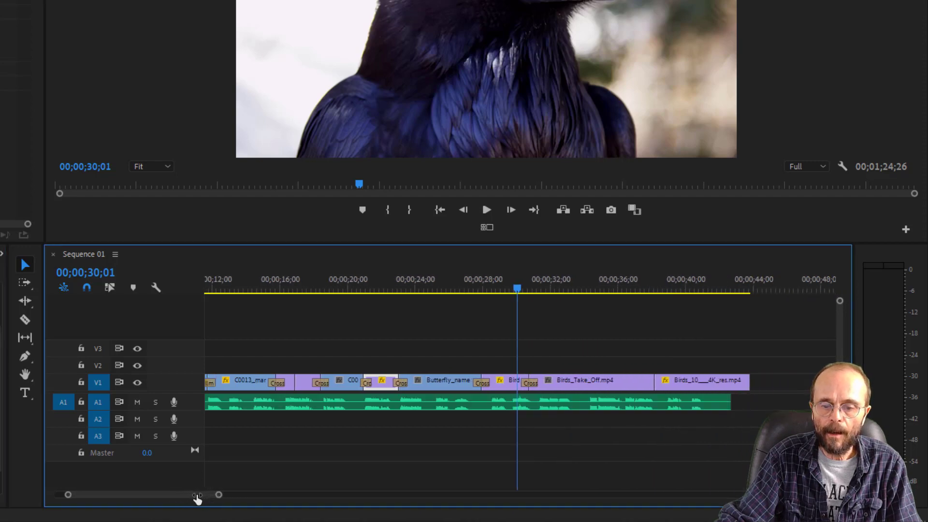
drag(1, 376, 438, 350)
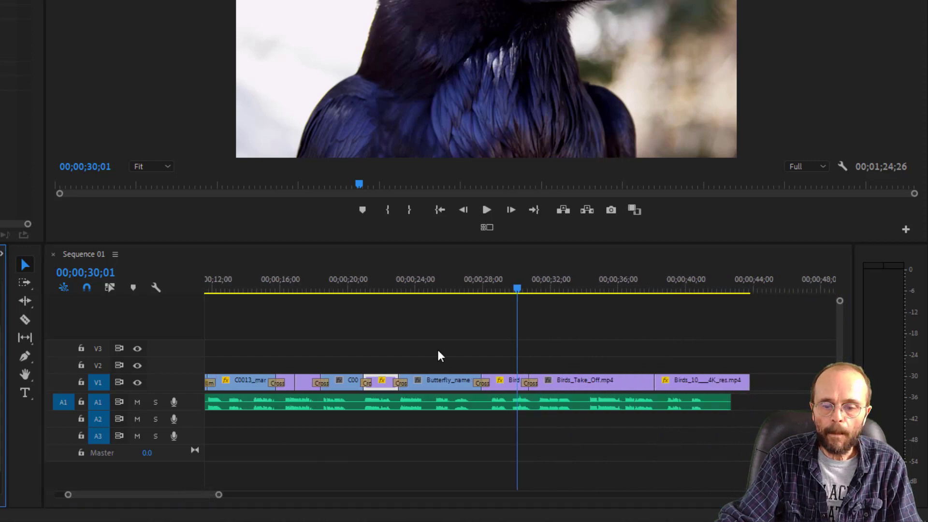
click(653, 382)
key(ctrl+d)
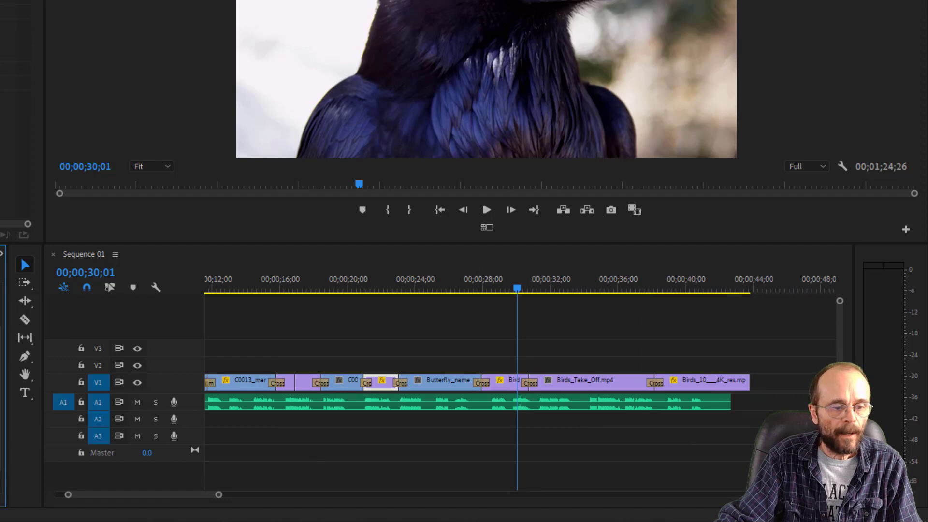
drag(690, 376, 732, 380)
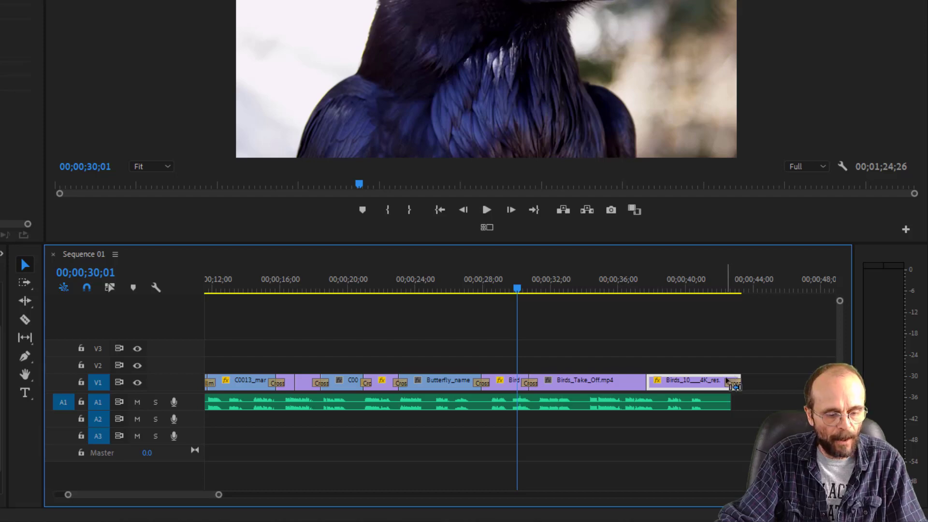
key(ctrl+z)
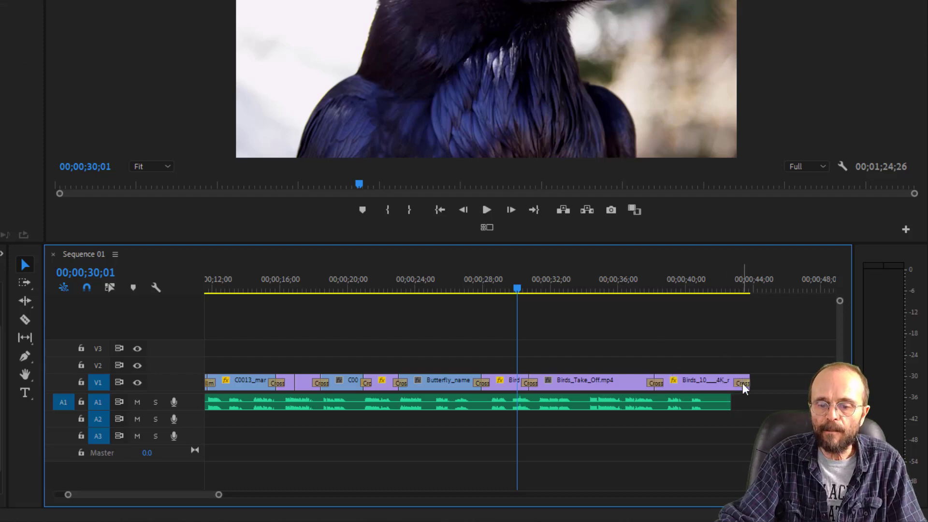
- Lengthen the Cross Dissolve at the end of the last Birds_10 clip to 00;00;03;10 and play back the closing fade
drag(736, 382, 705, 394)
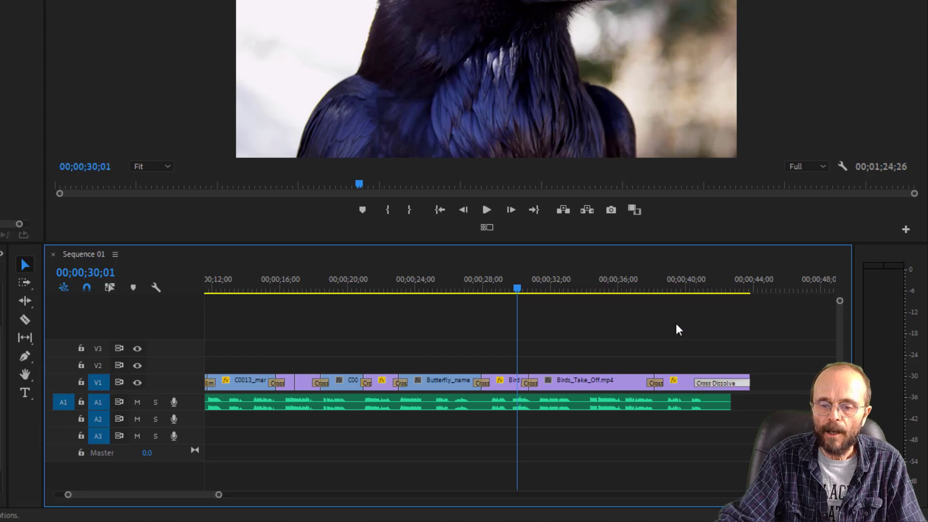
click(689, 285)
key(space)
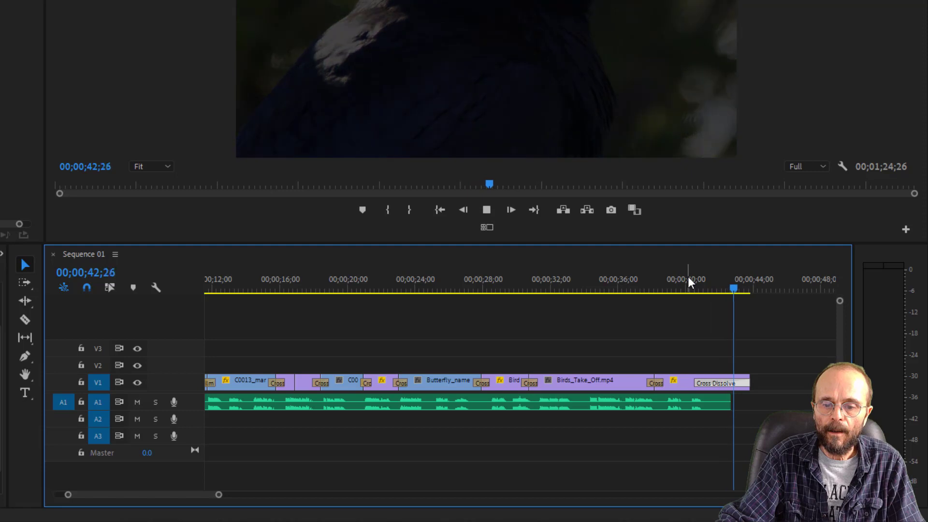
key(space)
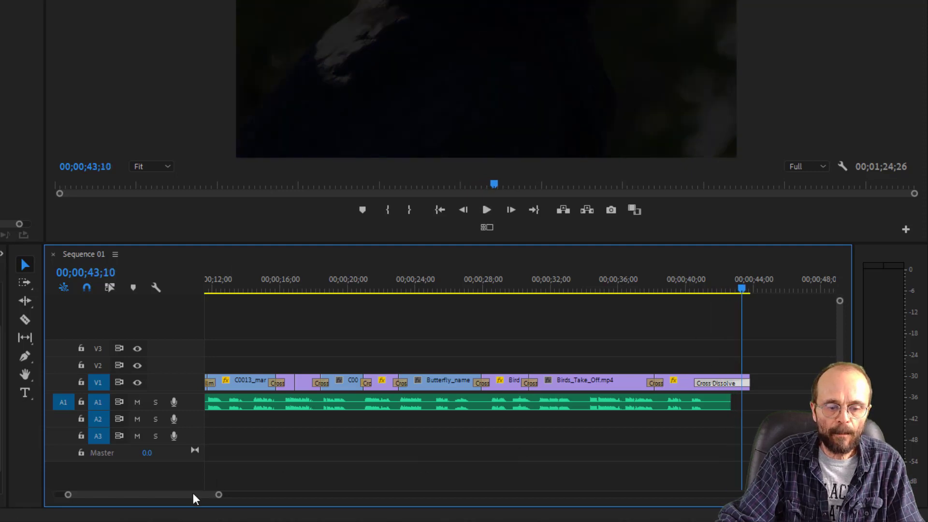
- Add a Cross Dissolve at the start of the opening clouds clip and play the sequence from 00;00;00;00
drag(195, 497, 121, 497)
drag(236, 282, 205, 329)
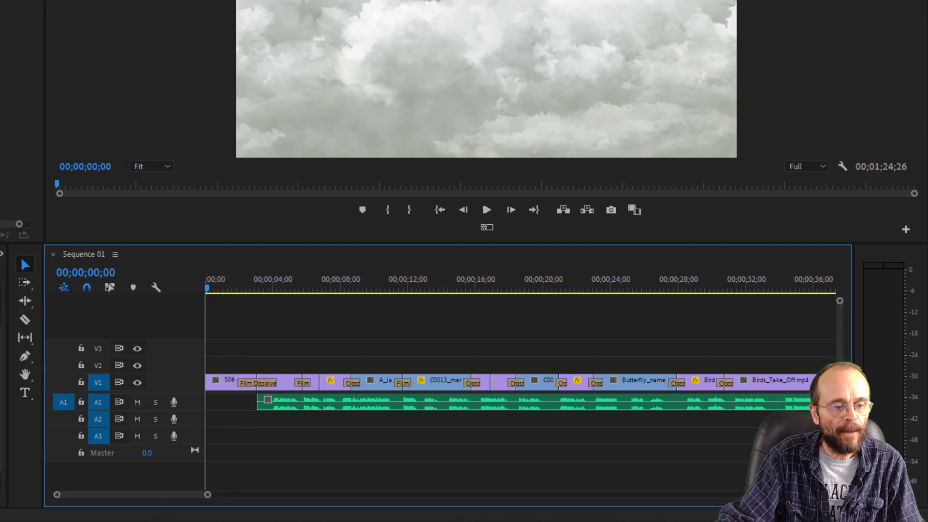
drag(2, 374, 216, 387)
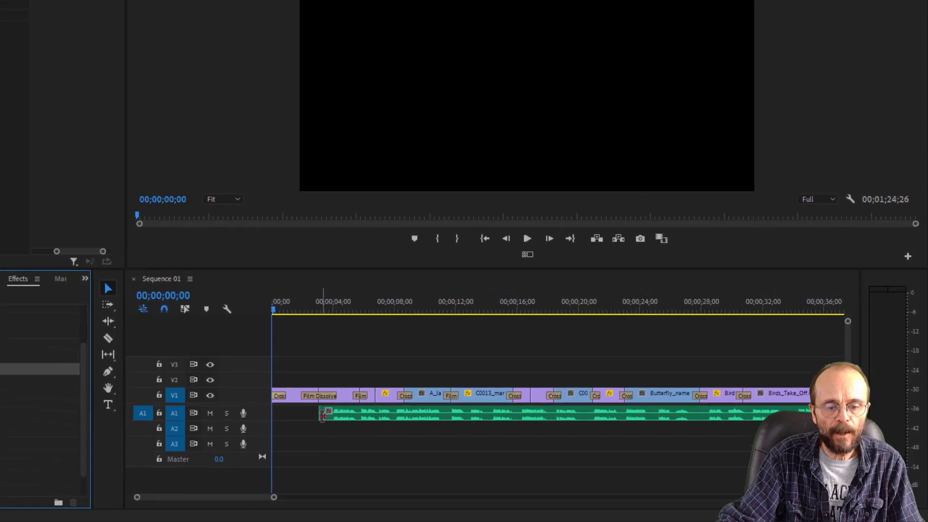
key(space)
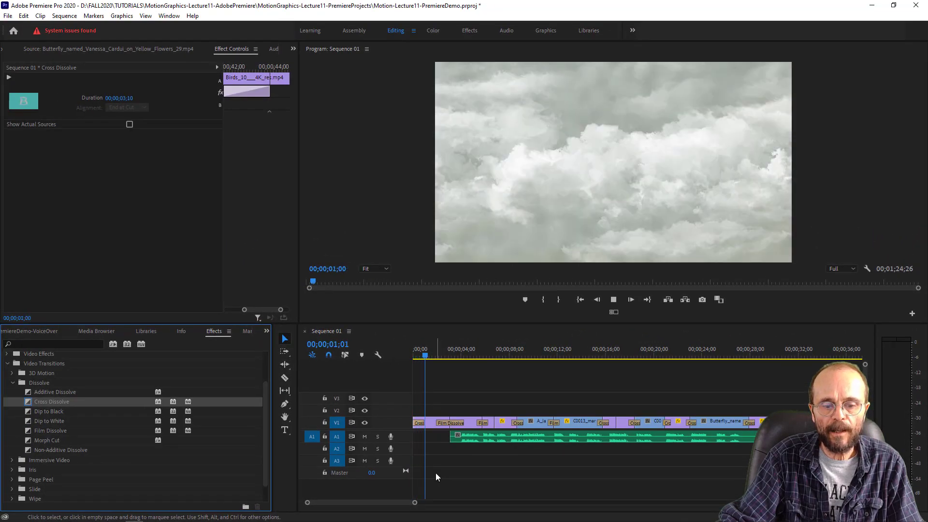
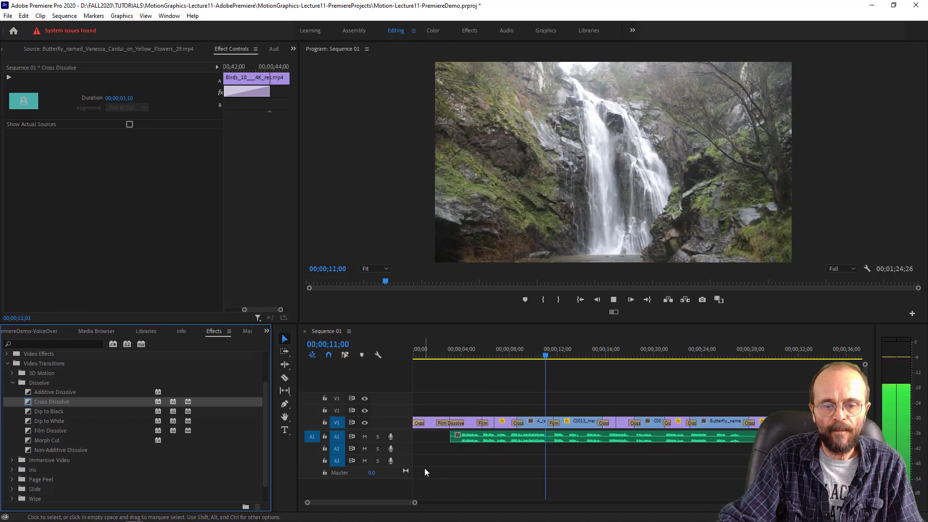
- Stop the sequence playback and open the PremiereDemoMusic bin from the project
key(space)
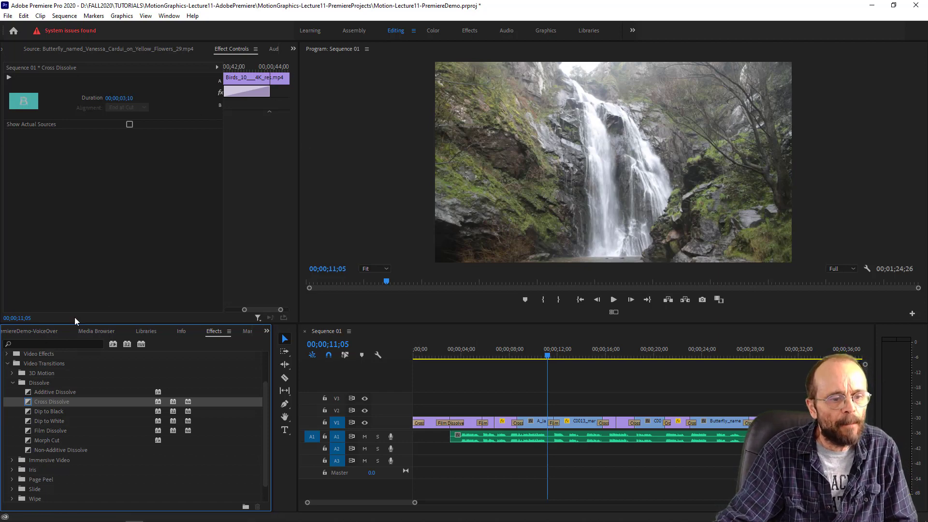
click(293, 49)
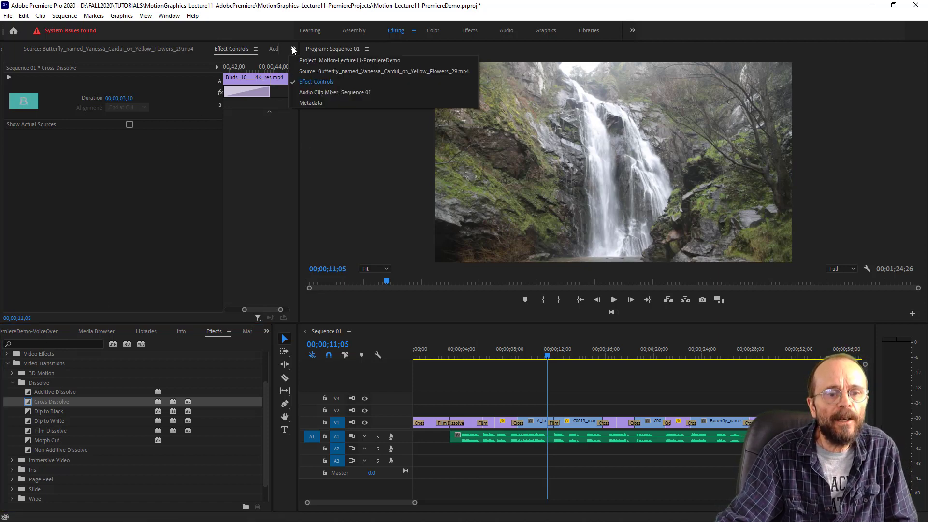
click(306, 59)
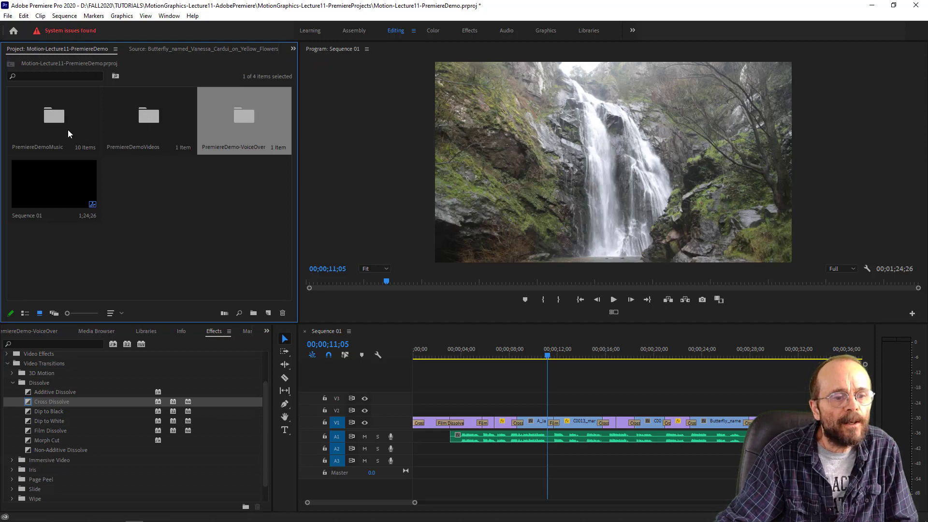
click(54, 117)
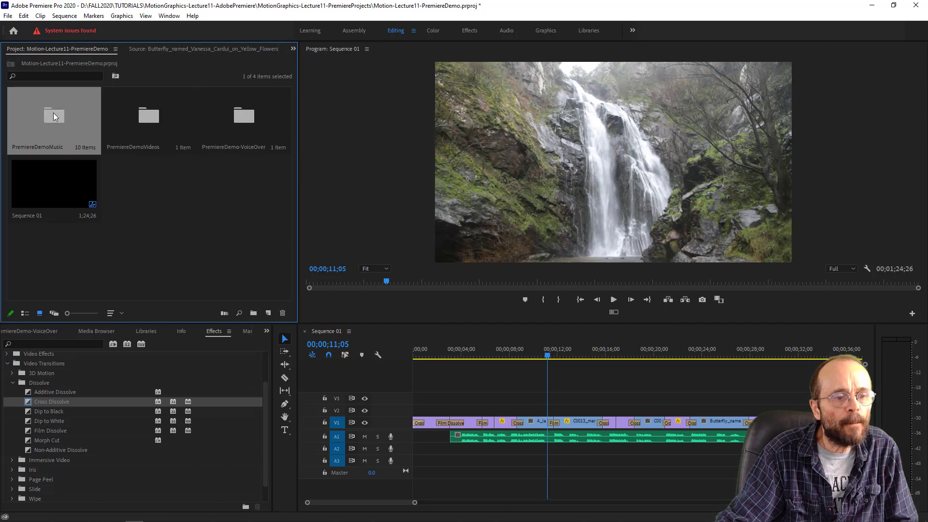
double_click(53, 114)
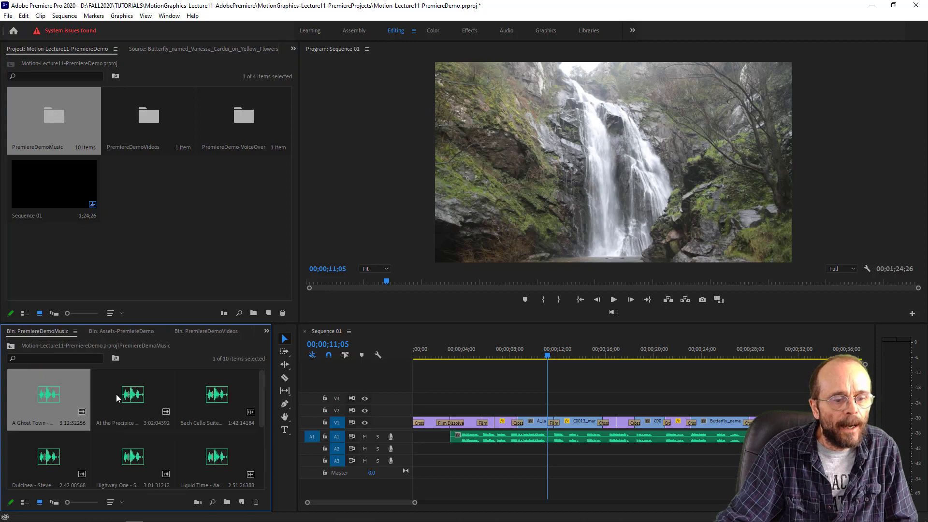
- Preview the opening and the ending of the A Ghost Town music track from the bin
double_click(52, 396)
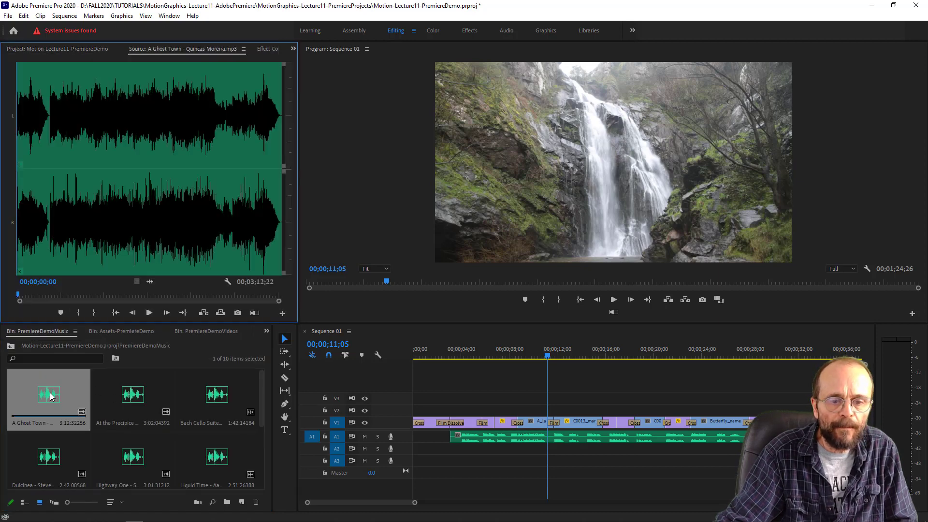
click(150, 312)
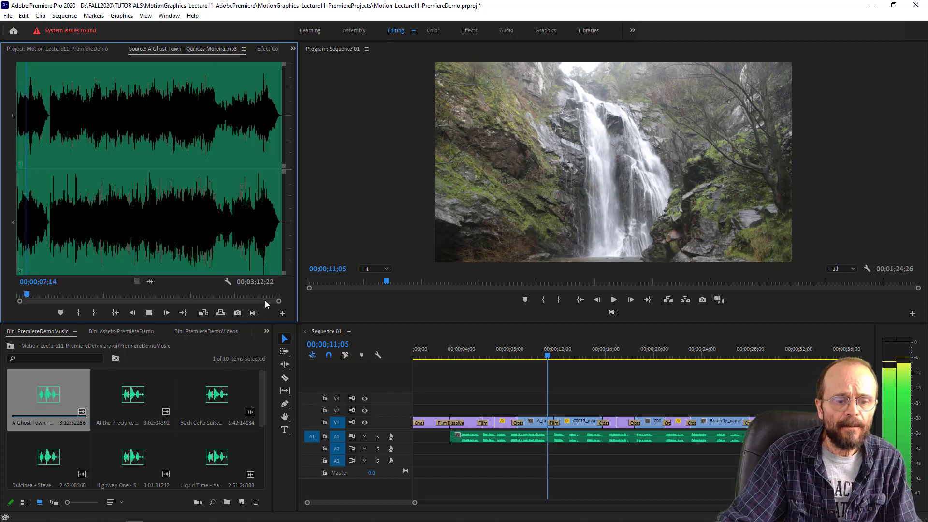
drag(29, 294, 270, 304)
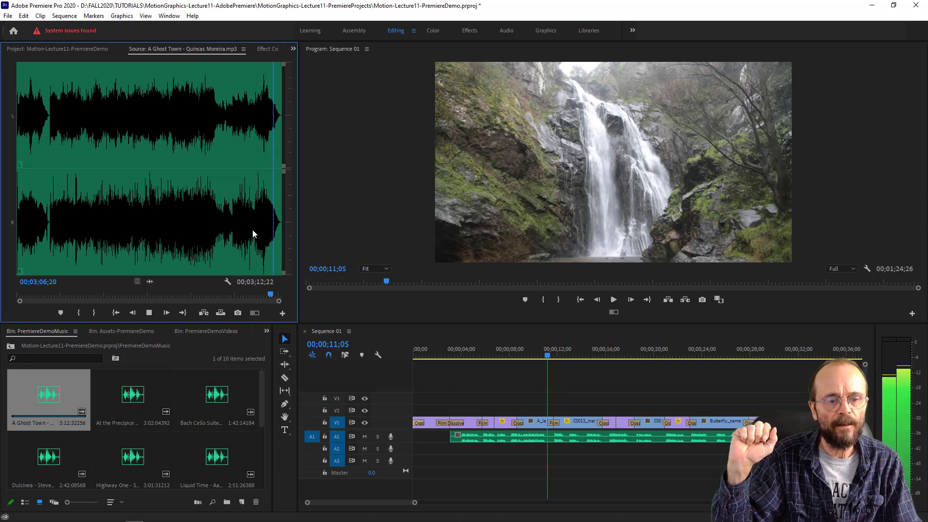
key(space)
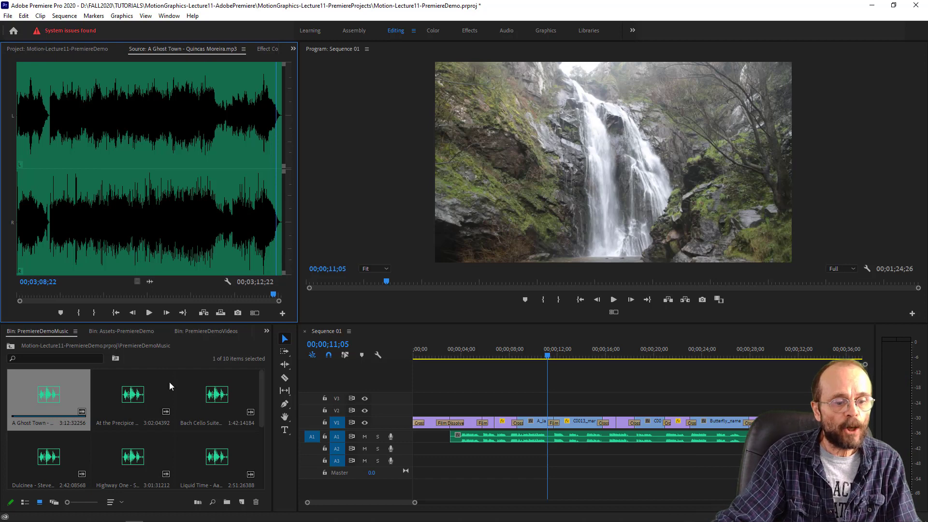
click(134, 401)
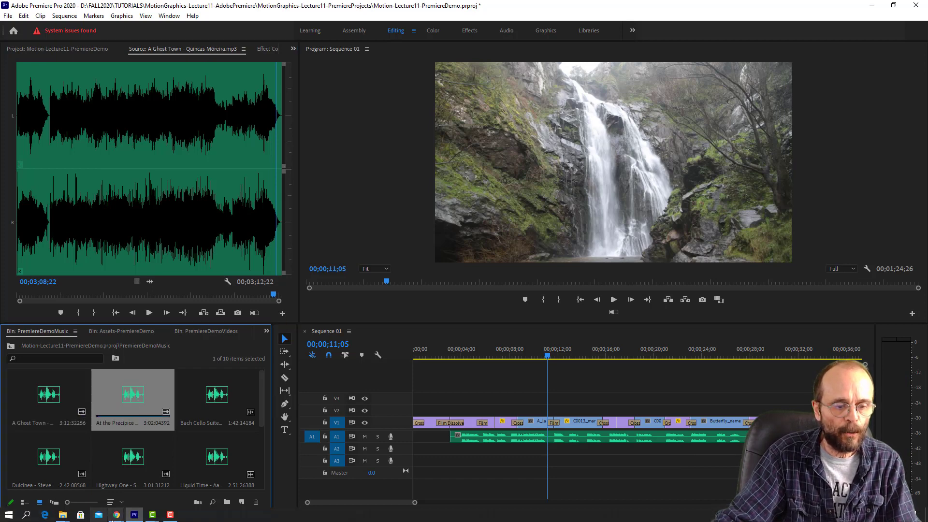
- Switch to the YouTube Studio audio library in Chrome and filter the tracks by the Cinematic, Classical and Ambient genres
click(117, 515)
click(238, 441)
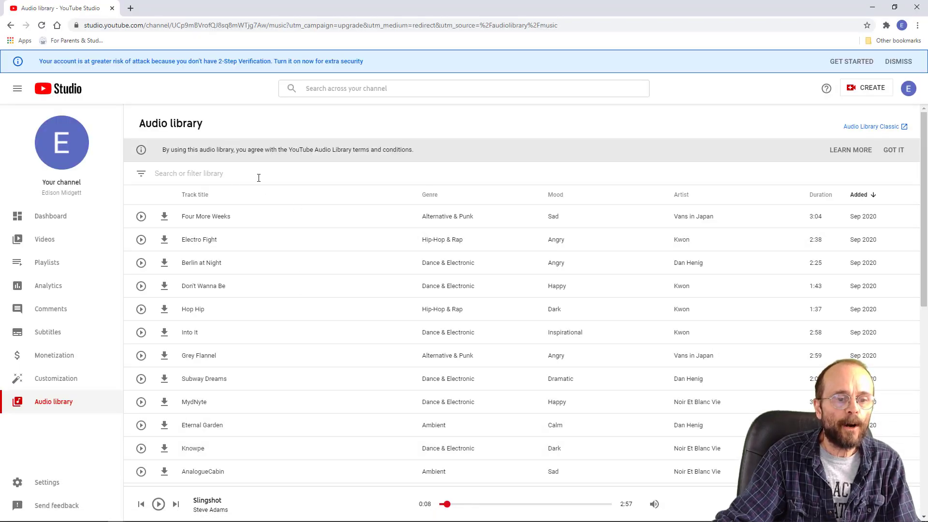
click(186, 173)
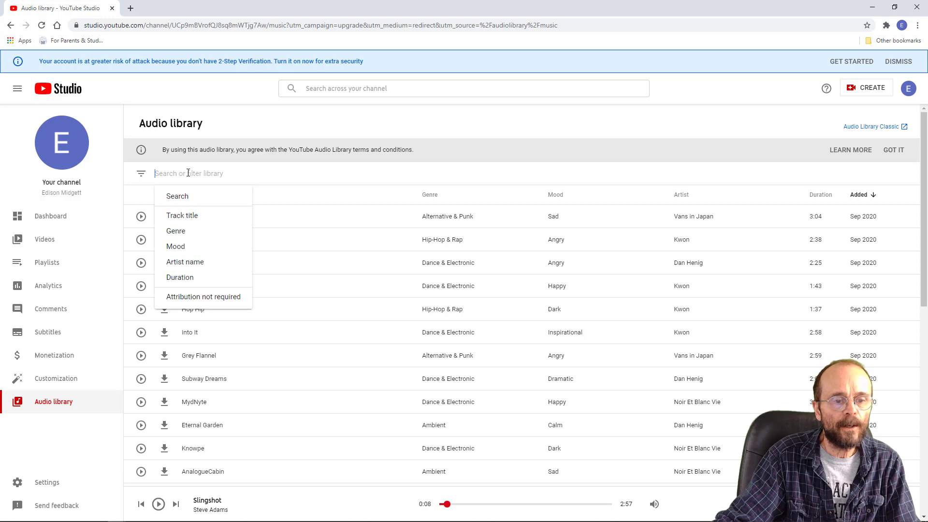
click(191, 232)
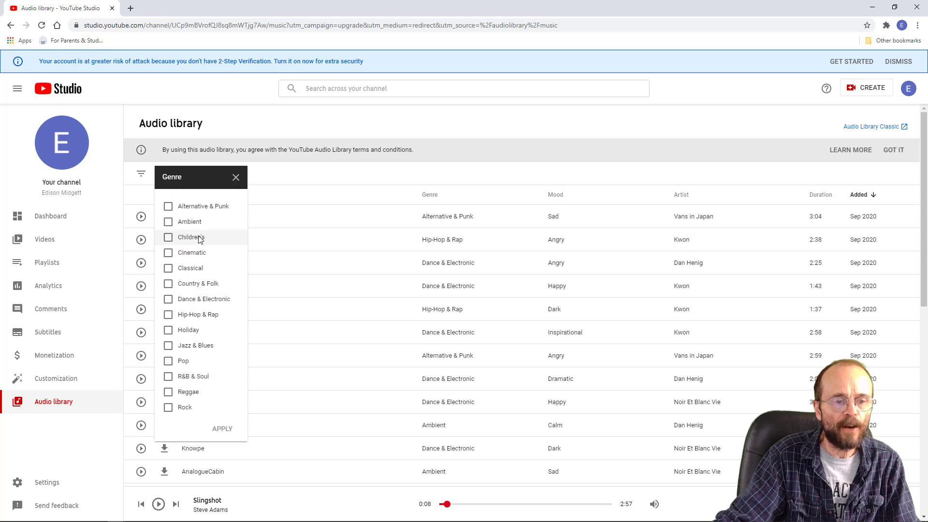
click(169, 255)
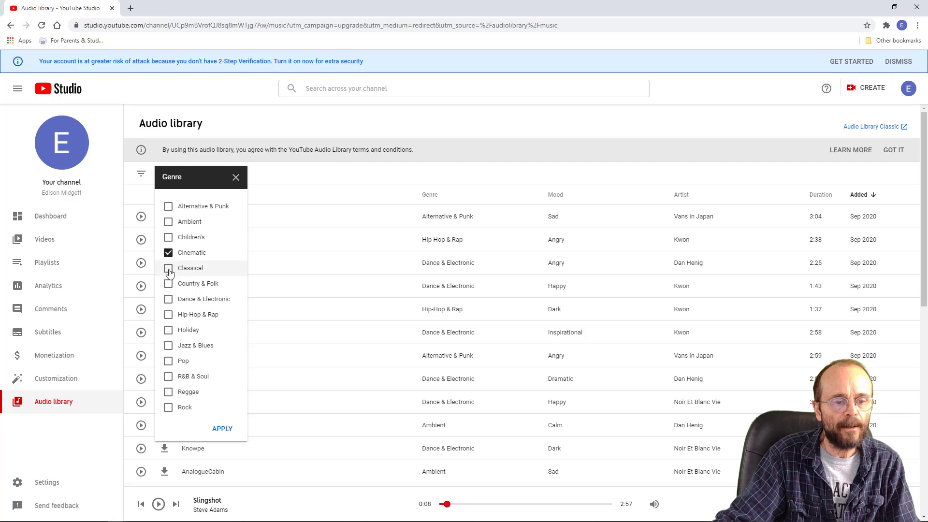
click(169, 269)
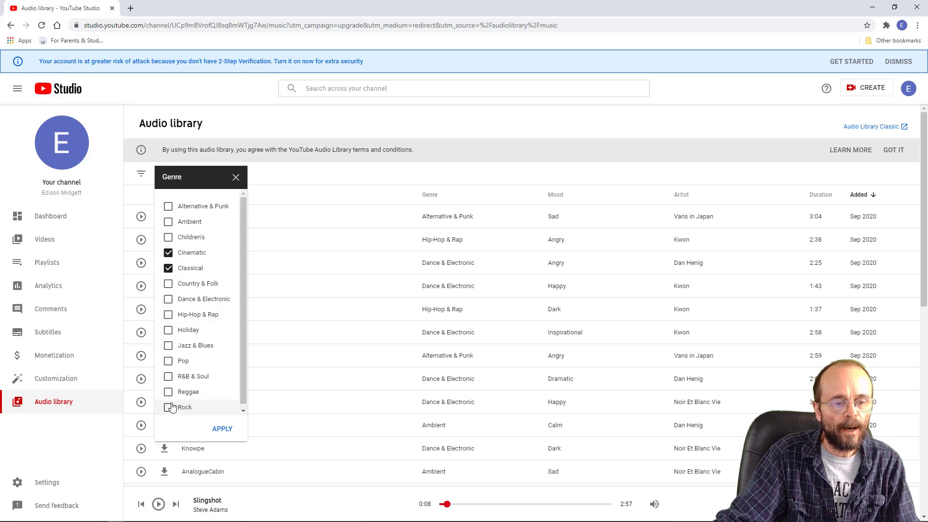
click(167, 223)
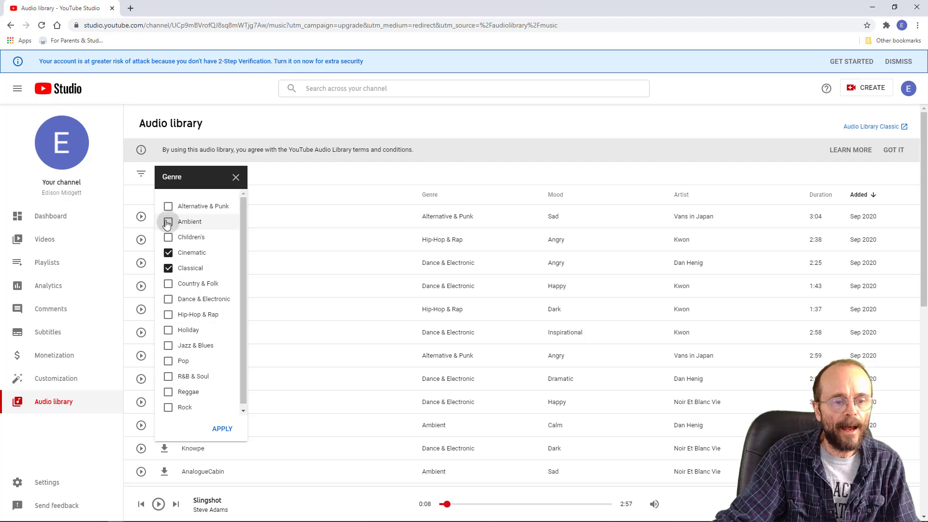
click(222, 429)
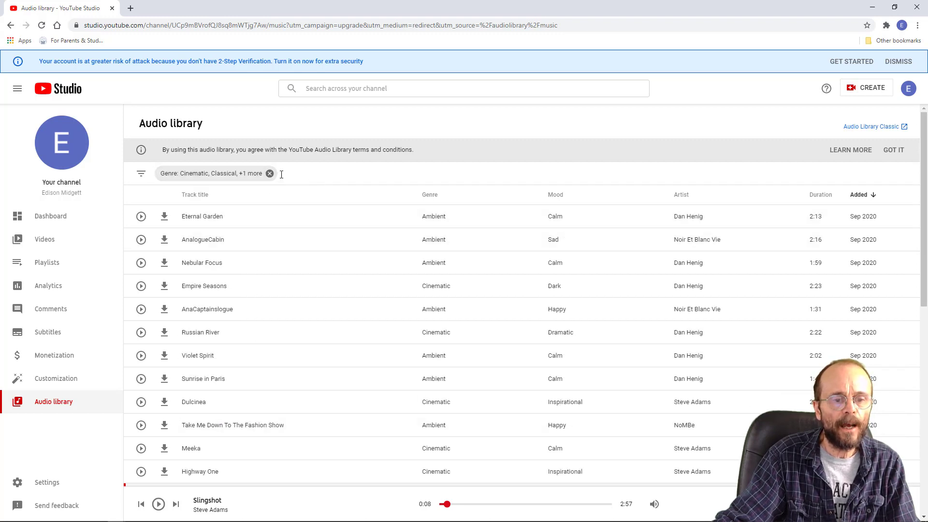
- Add a mood filter to the audio library for Dark, Dramatic, Inspirational, Romantic and Sad tracks
click(142, 175)
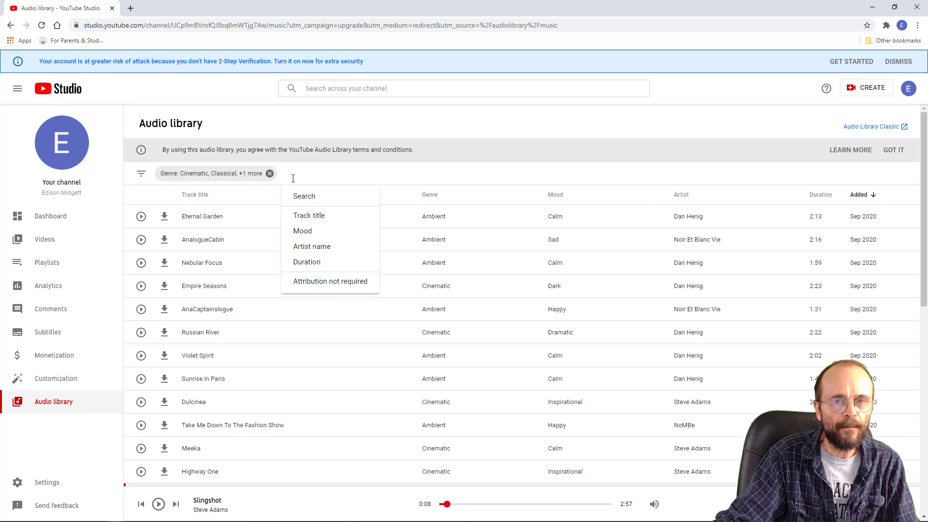
click(305, 231)
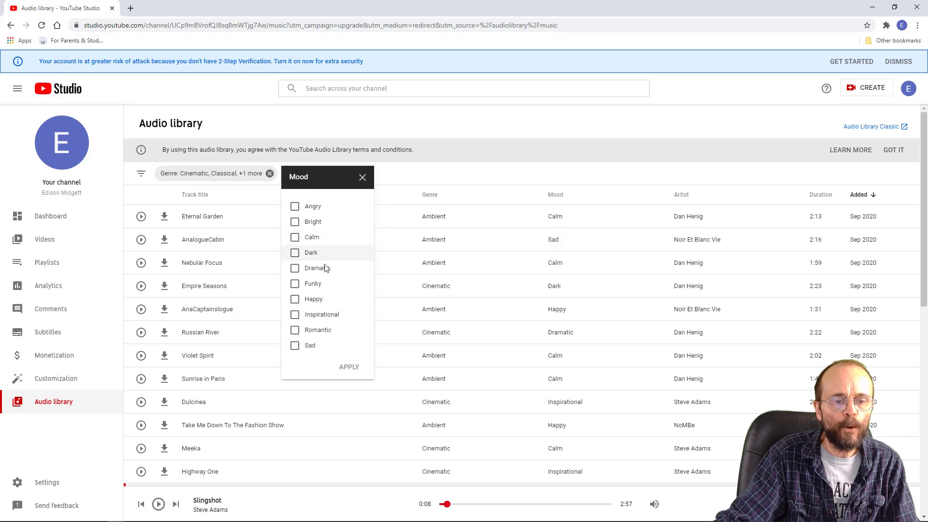
click(295, 268)
click(295, 314)
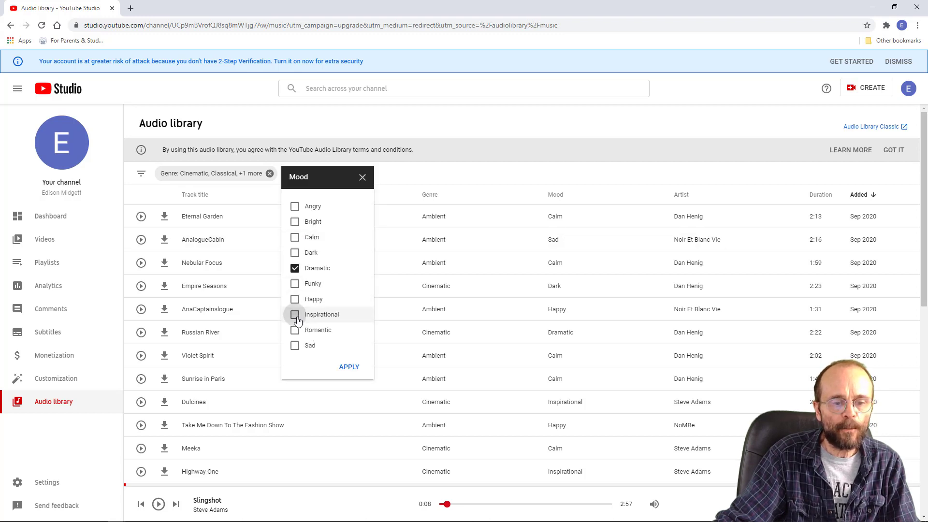
click(295, 253)
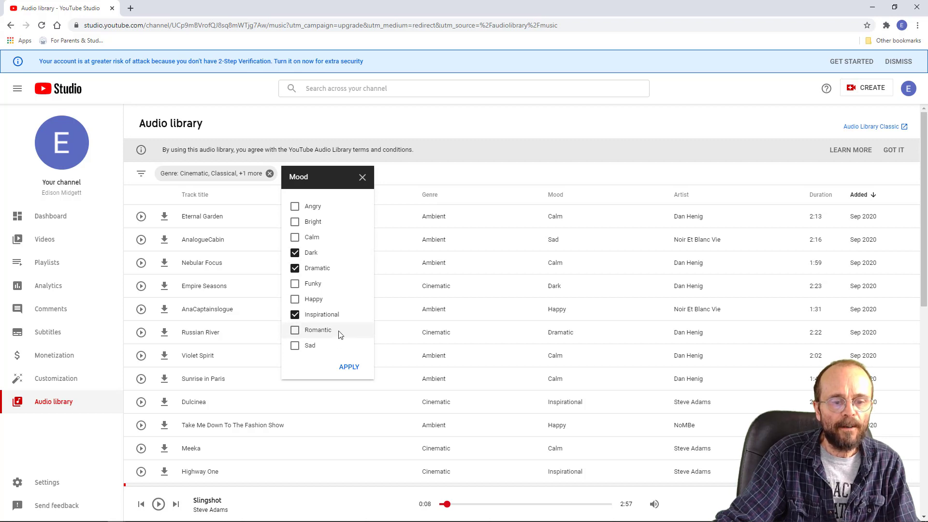
click(295, 346)
click(295, 329)
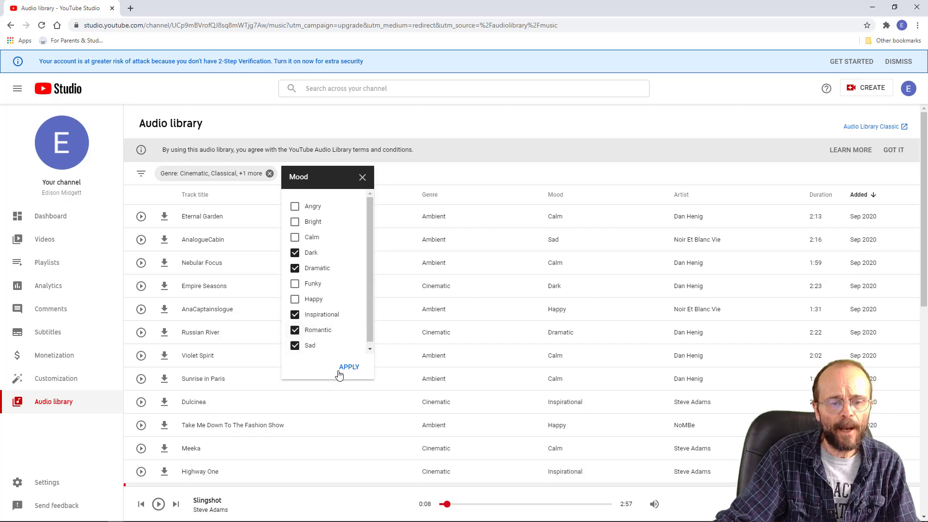
click(349, 367)
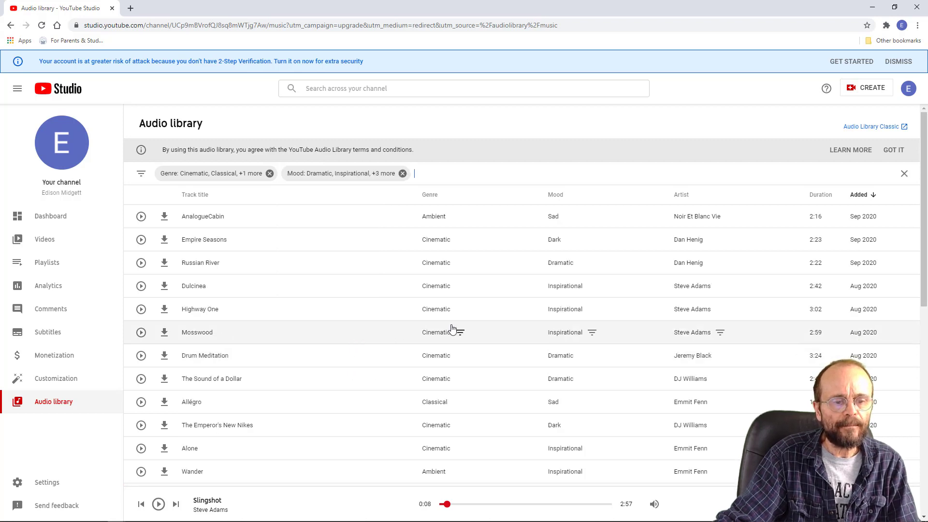
click(513, 177)
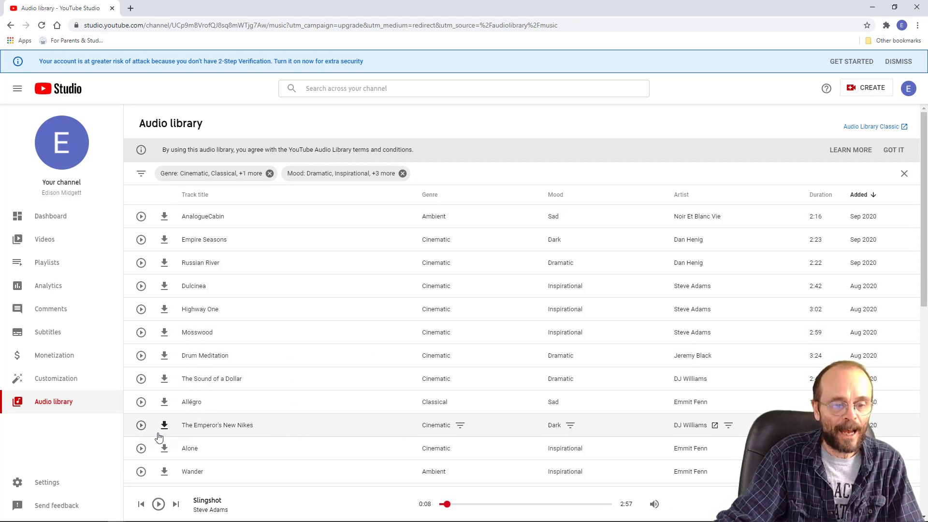
- Listen to the start of The Emperor's New Nikes and to the start and ending of Wander
click(141, 425)
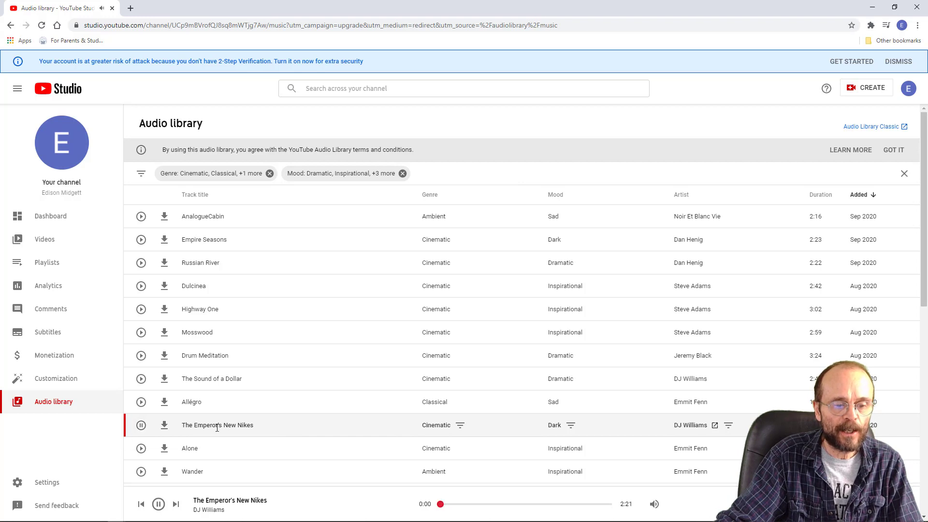
click(140, 426)
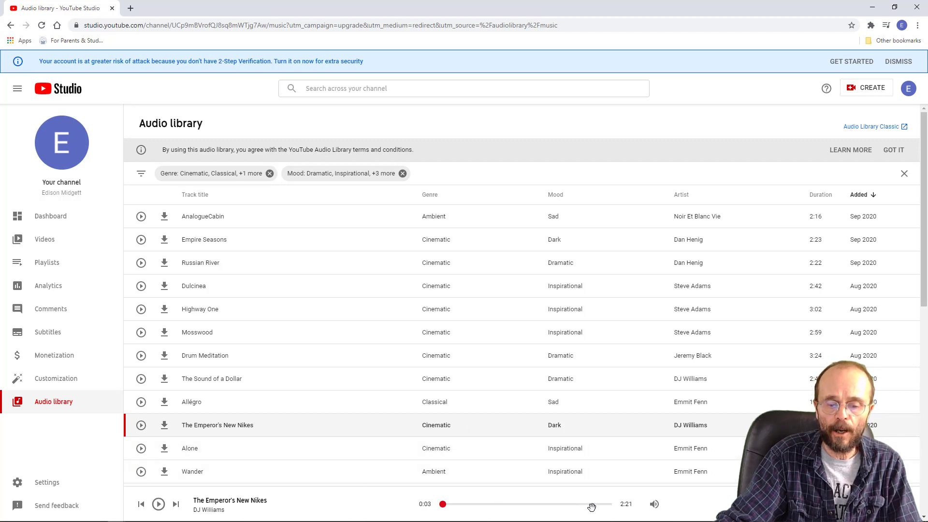
click(141, 472)
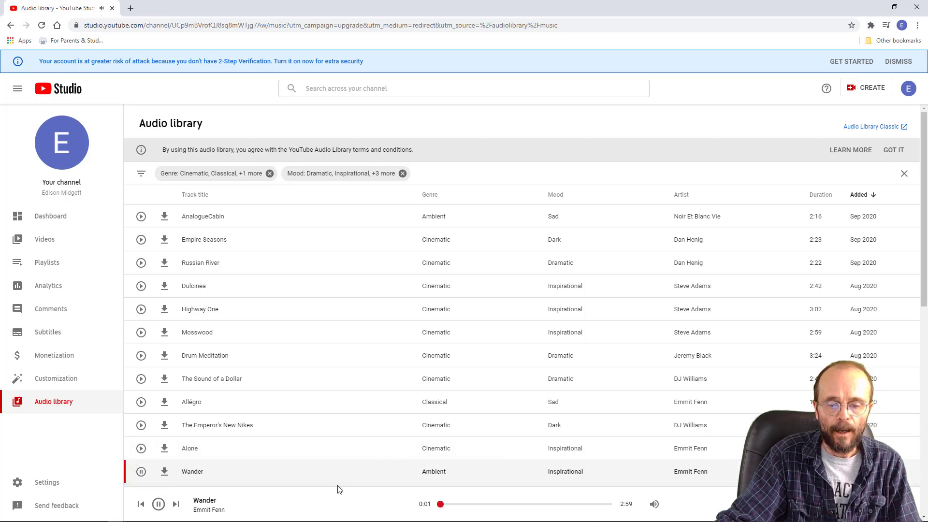
click(603, 503)
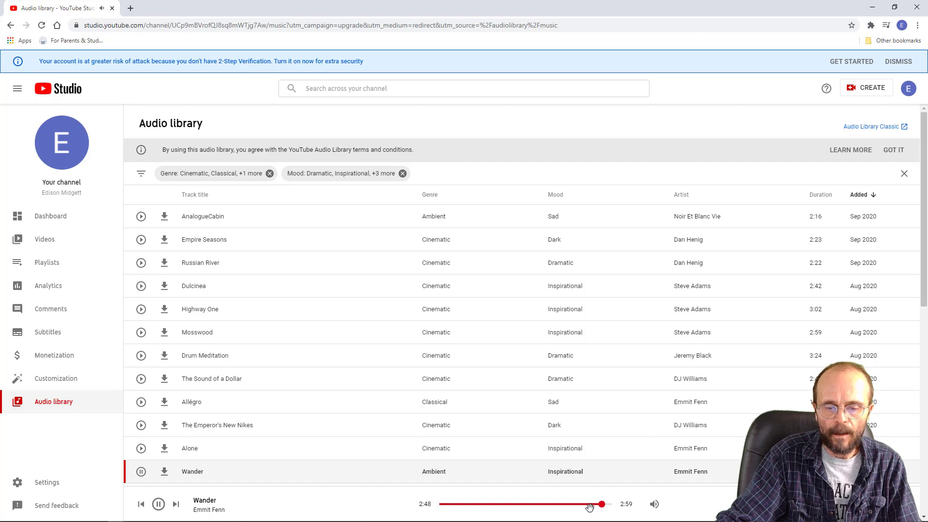
click(141, 471)
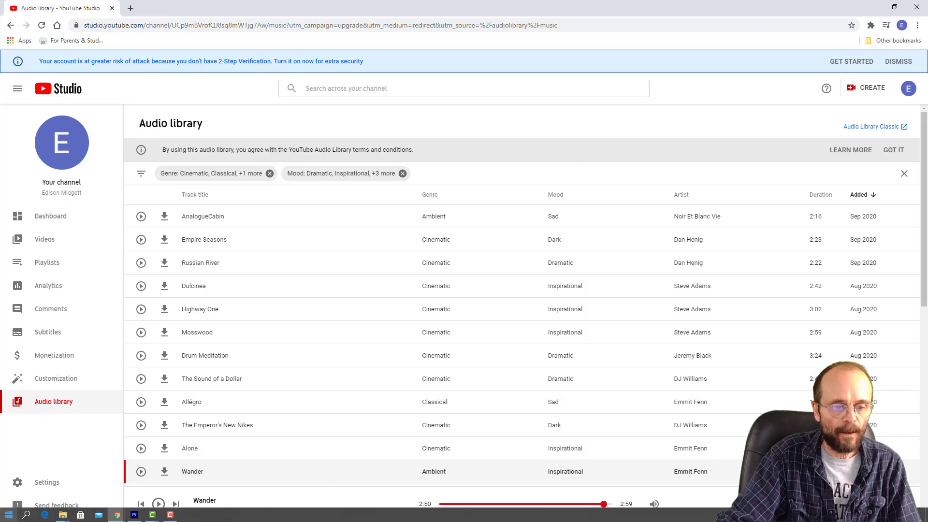
- Switch back to Premiere Pro and preview the opening and ending of the Bach Cello Suite No. 1 prelude track
click(135, 515)
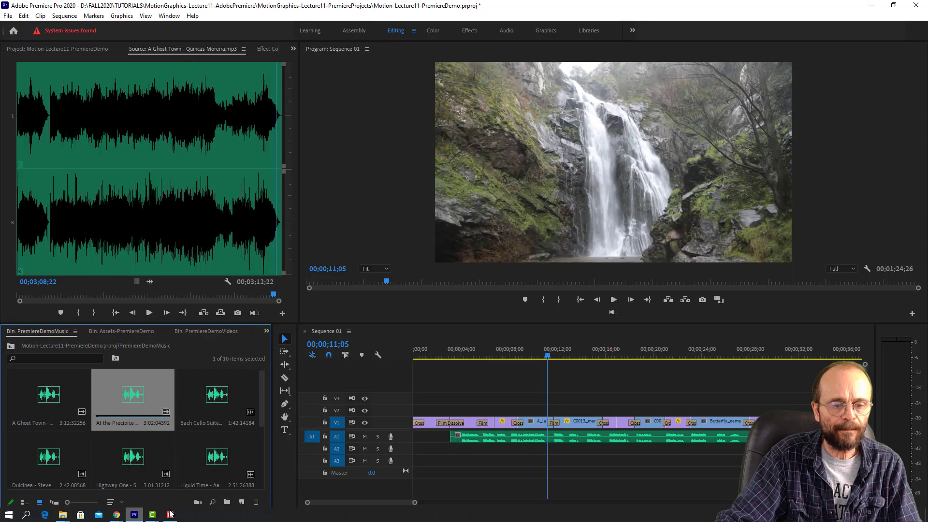
double_click(218, 396)
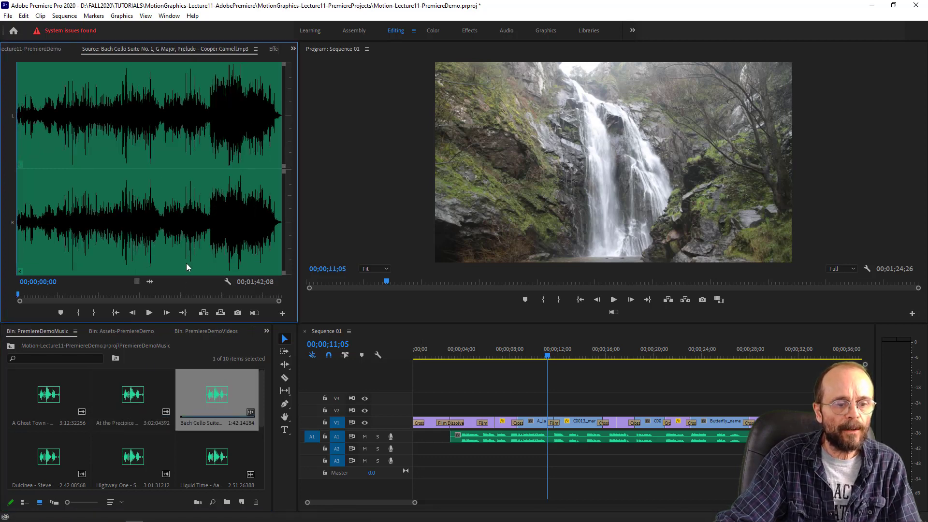
click(149, 312)
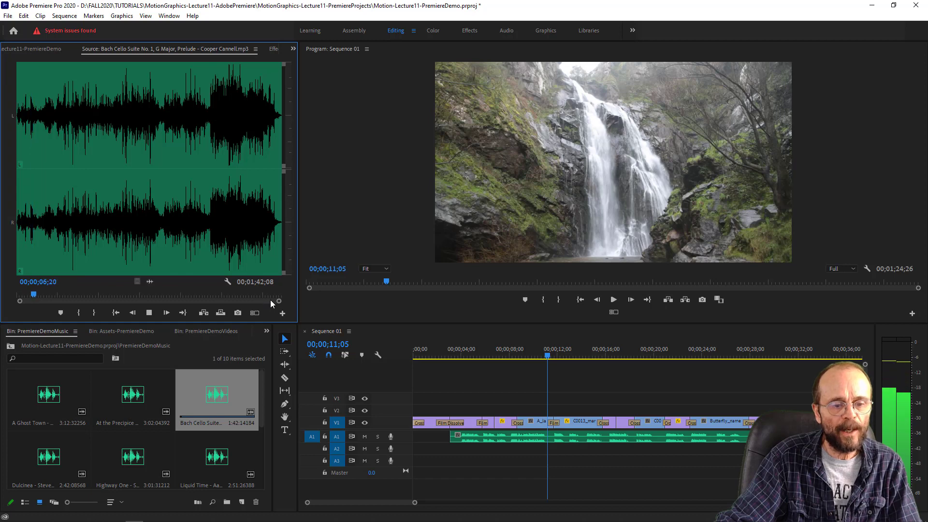
drag(42, 292, 271, 302)
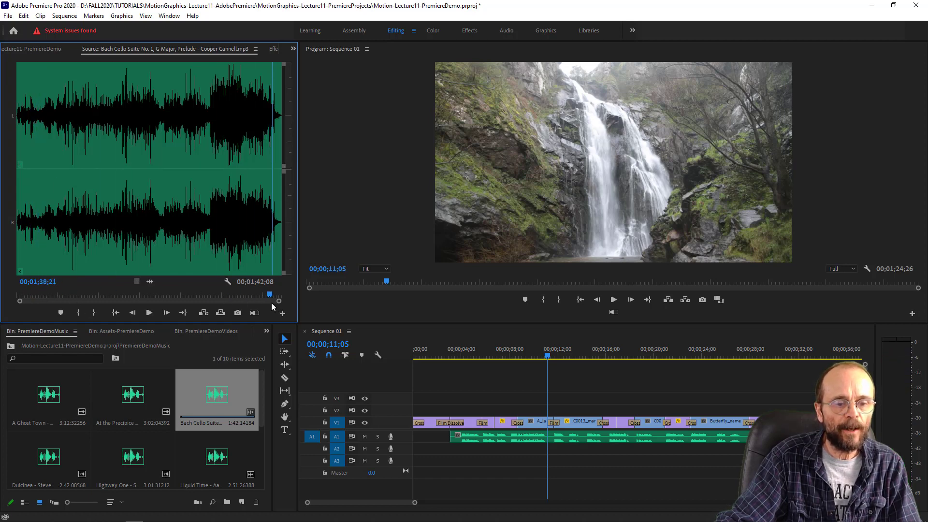
click(149, 313)
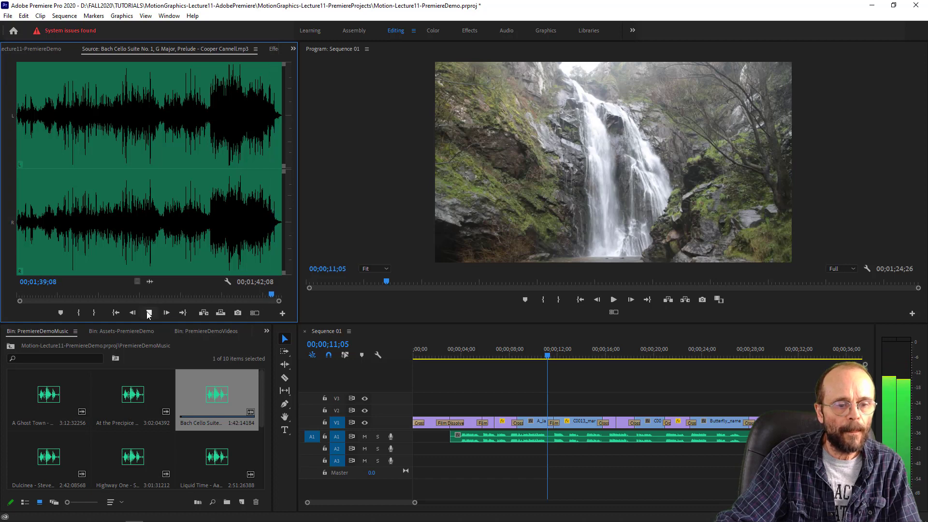
click(149, 313)
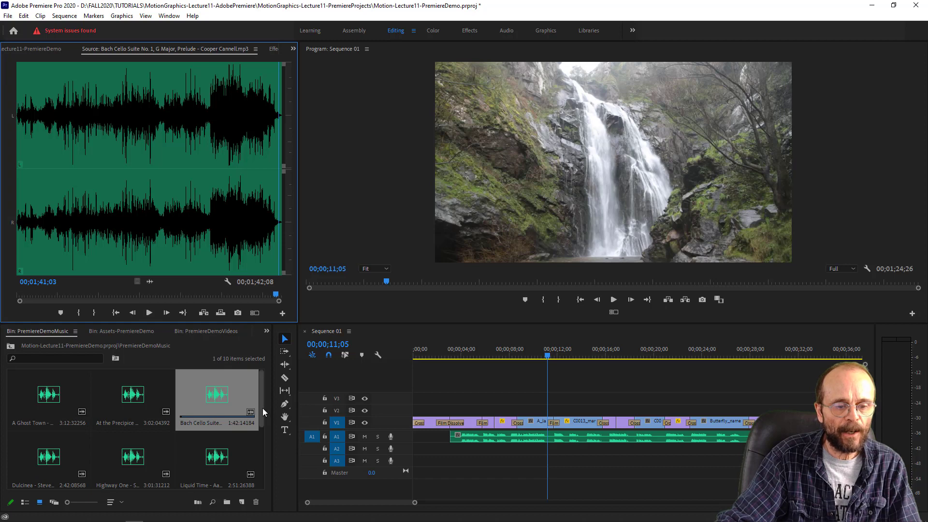
- Preview the opening and the ending of the Dulcinea track from the music bin
drag(261, 412, 246, 431)
click(42, 422)
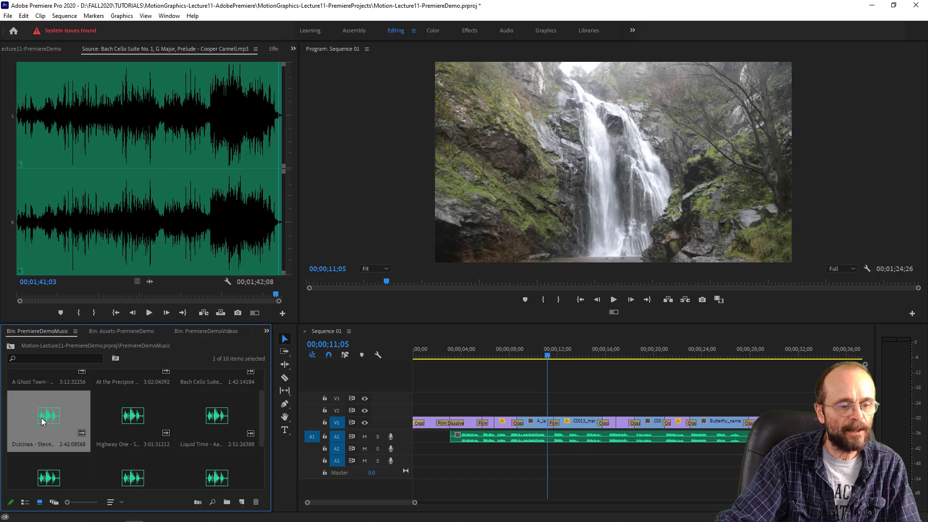
double_click(45, 421)
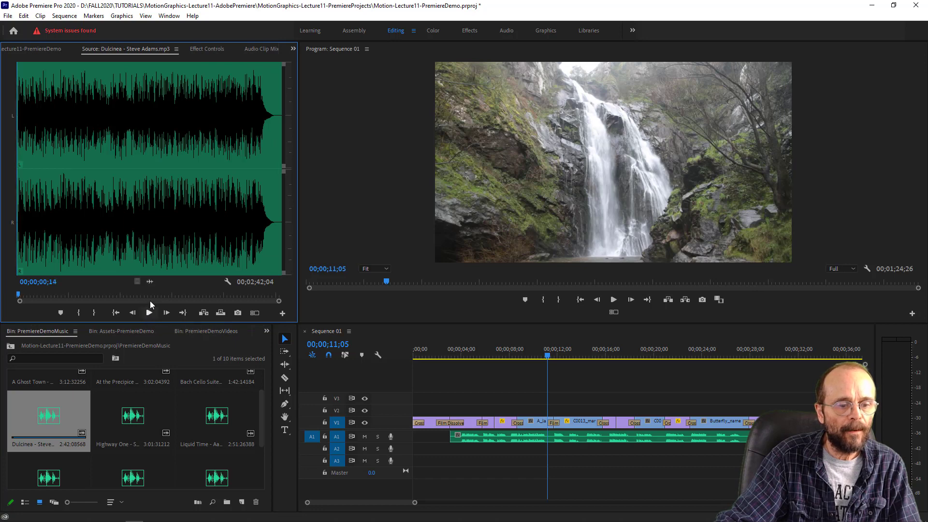
click(149, 313)
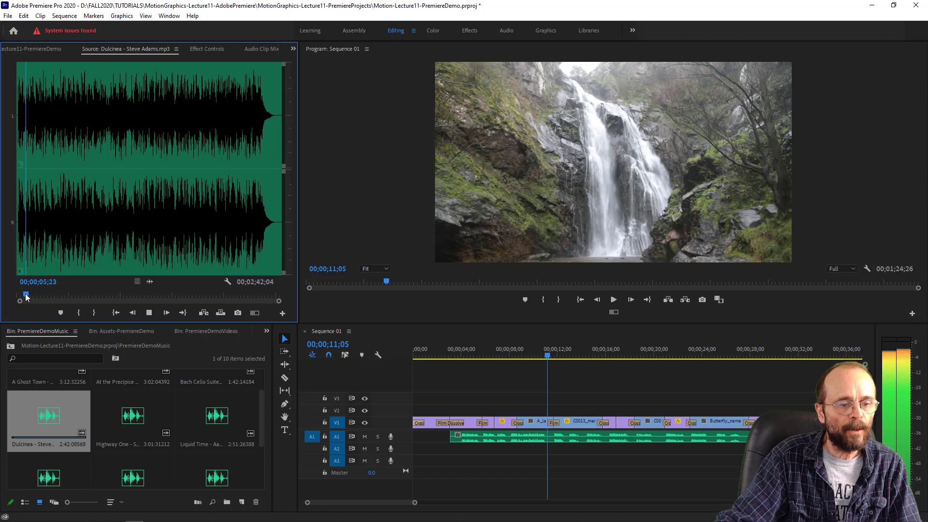
drag(25, 295, 262, 297)
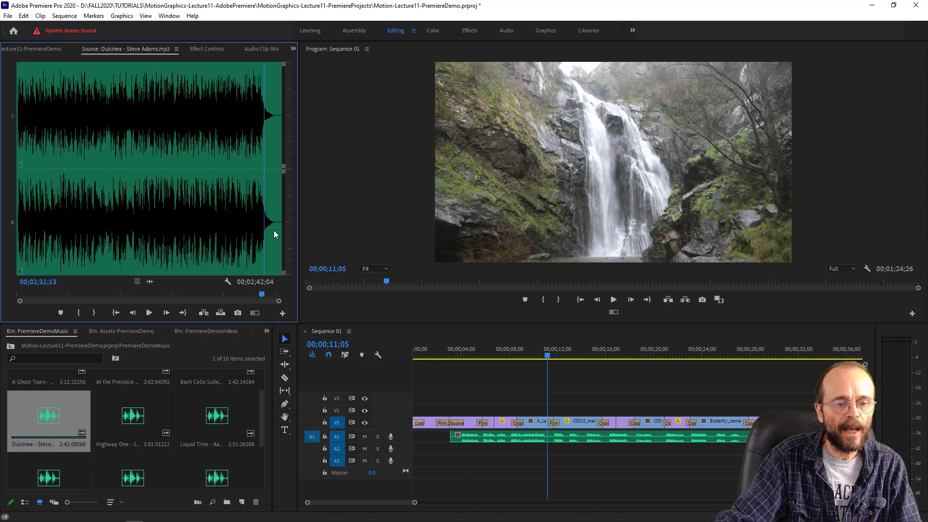
key(space)
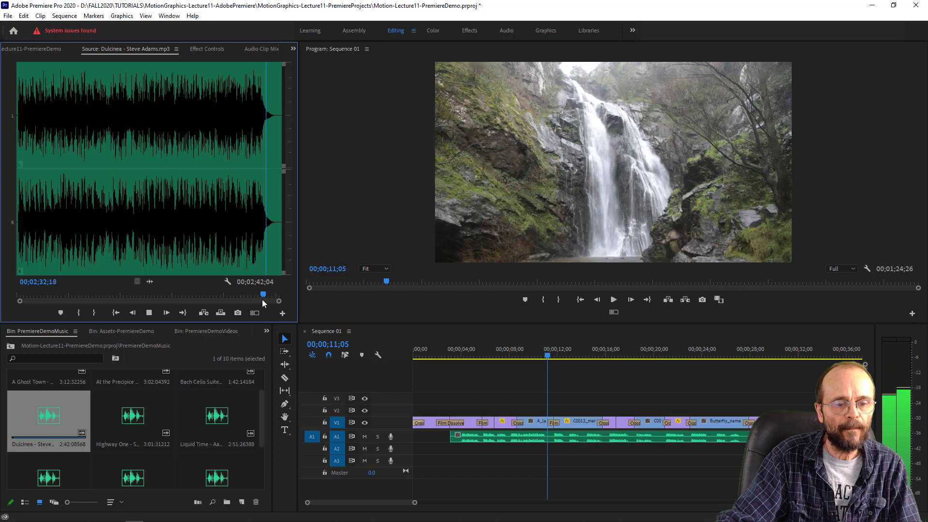
drag(264, 297, 260, 298)
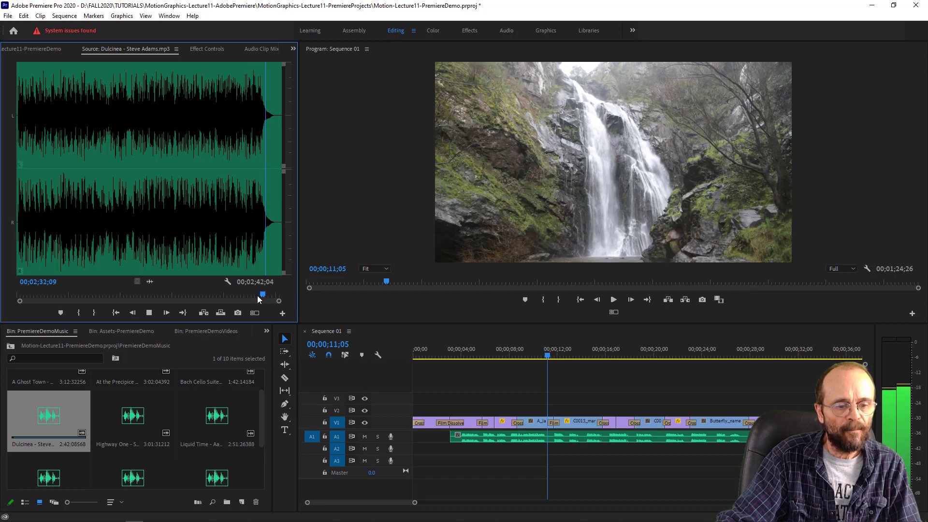
key(space)
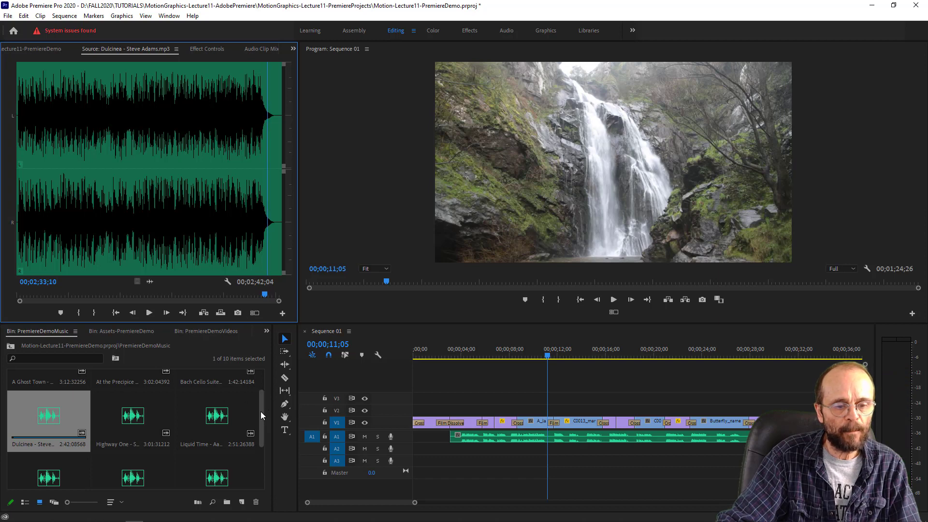
- Preview the start, a passage around 46 seconds and the ending of the On Foot track
drag(260, 410, 262, 445)
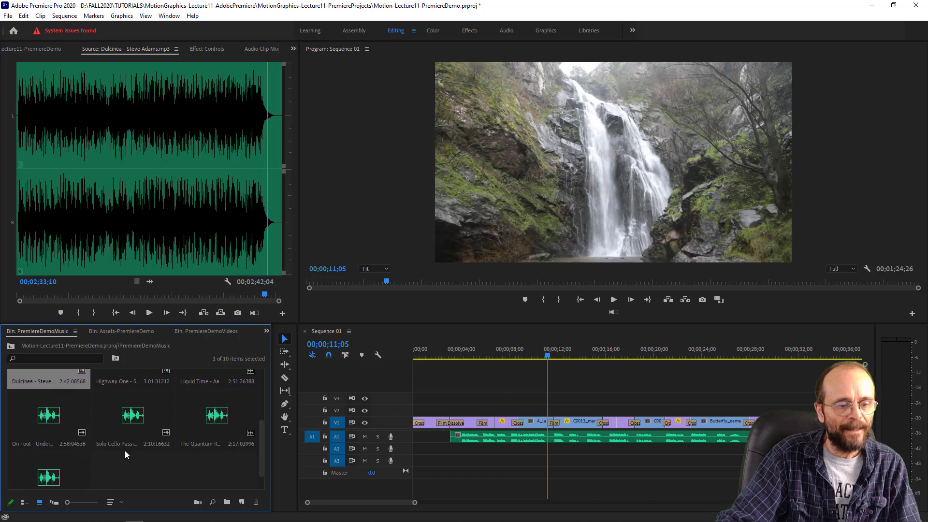
double_click(46, 422)
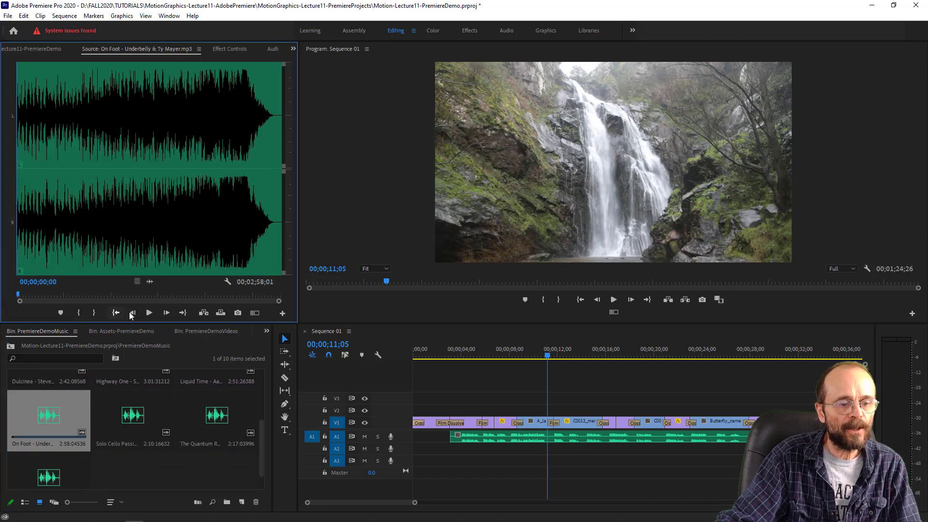
click(149, 313)
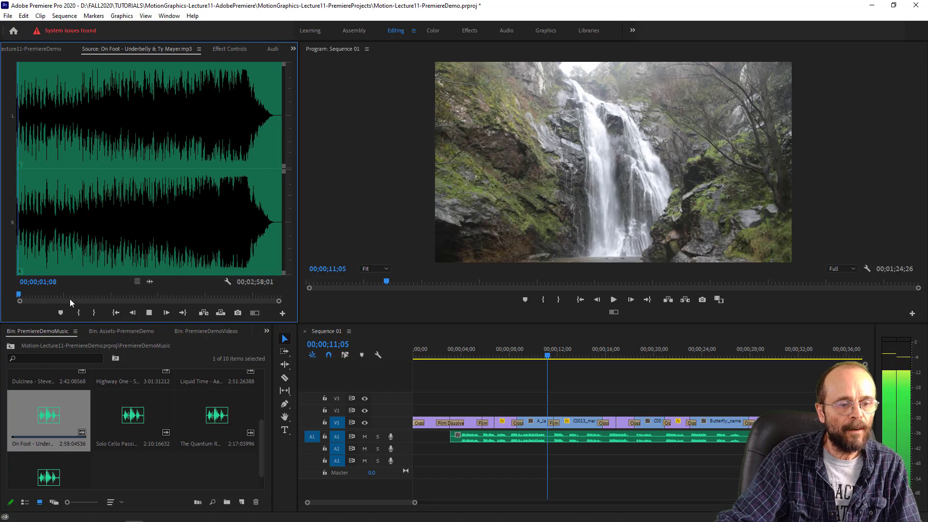
drag(18, 295, 85, 299)
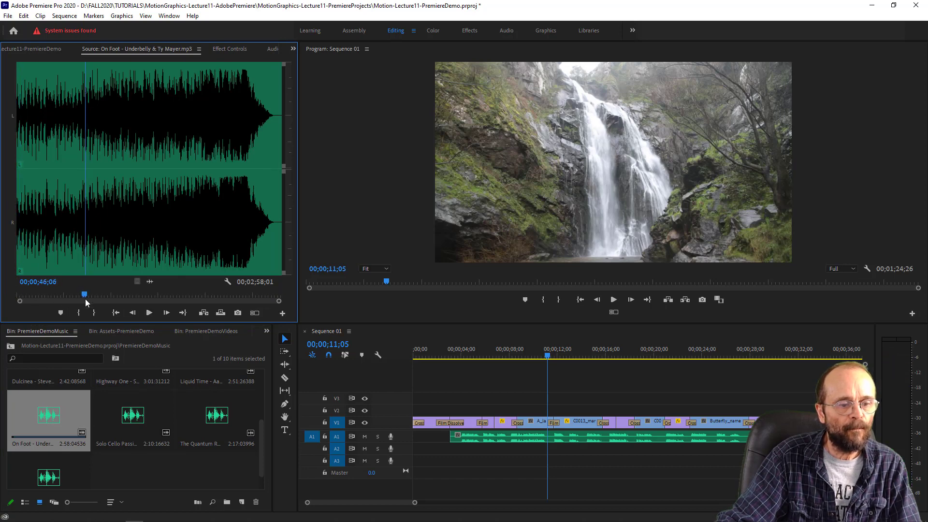
key(space)
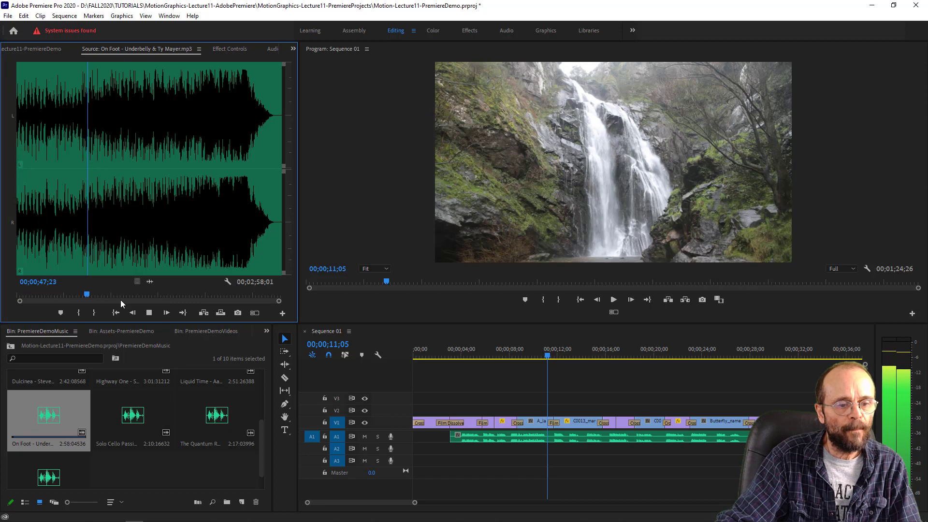
key(space)
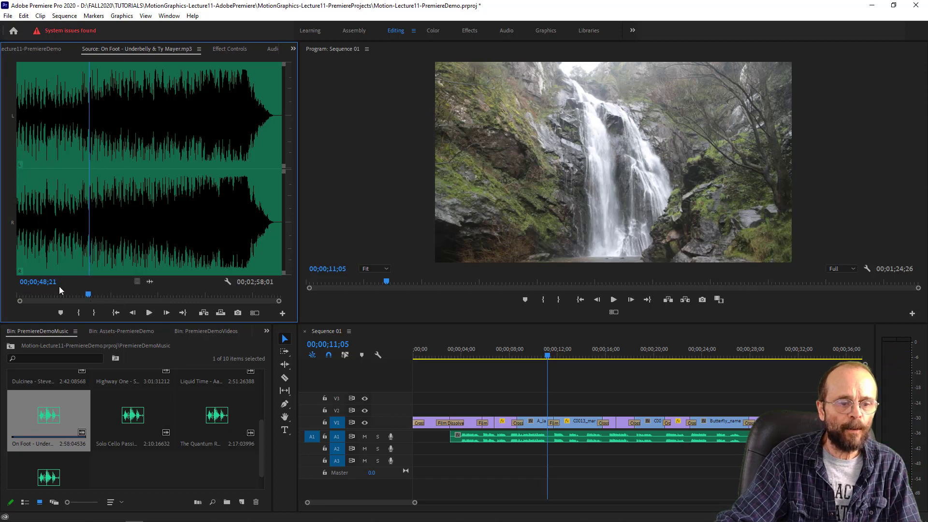
drag(88, 294, 254, 297)
key(space)
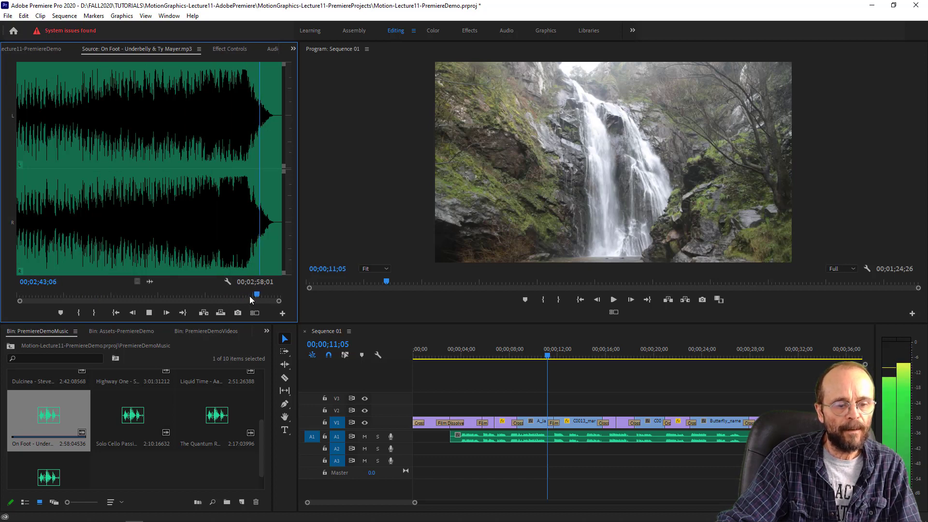
key(space)
- Listen to the opening and the last few seconds of the Solo Cello Passion track
double_click(131, 419)
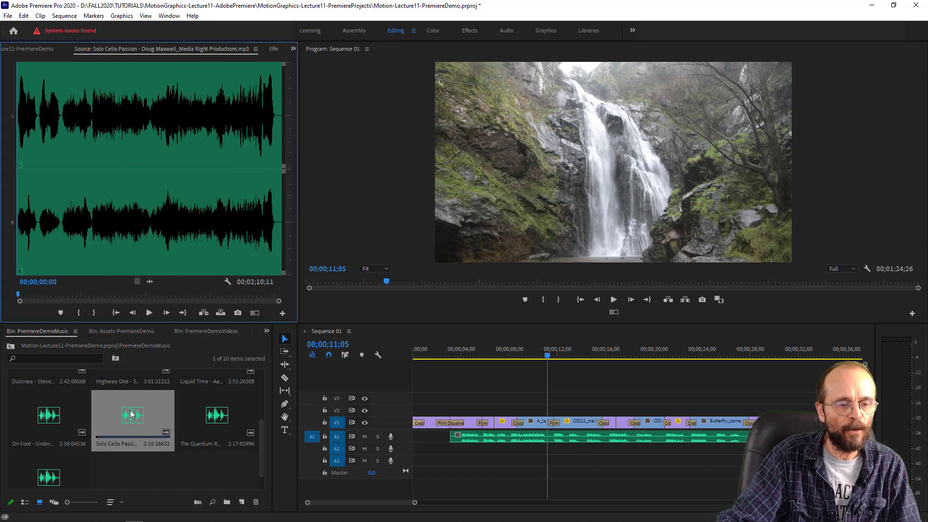
click(149, 313)
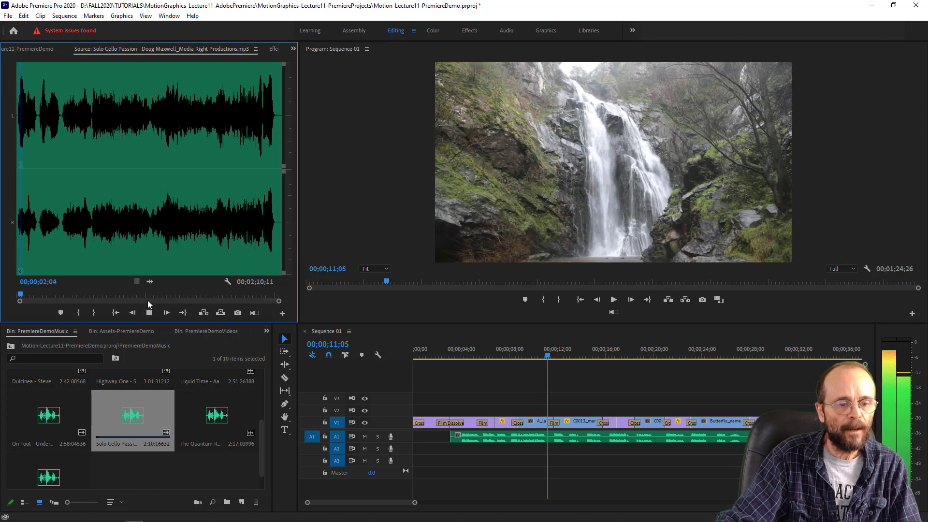
drag(23, 297, 269, 297)
key(space)
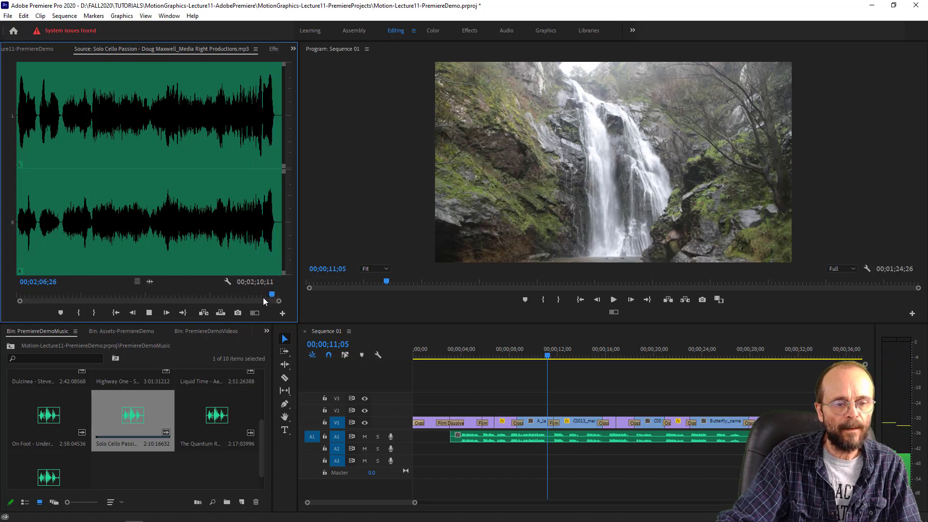
key(space)
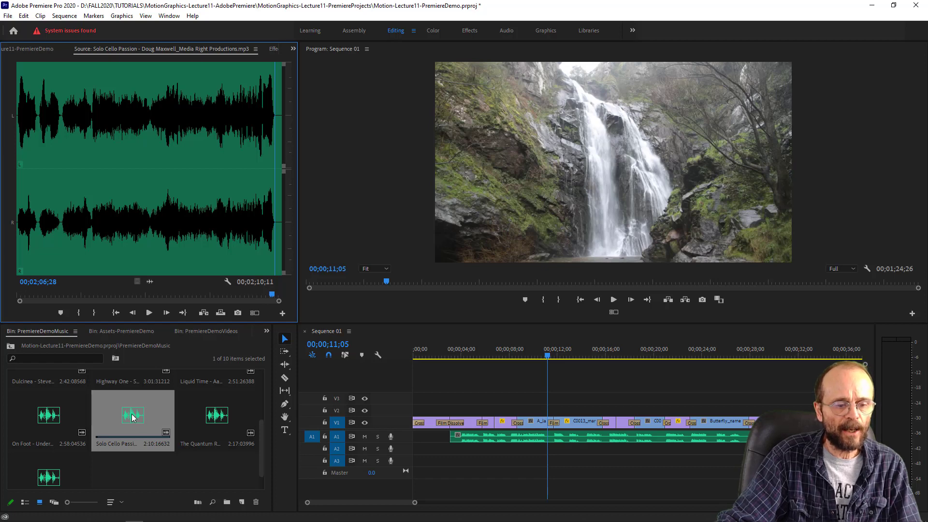
- Listen to The Quantum Realm around 1:24 and in its closing fade-out
double_click(218, 419)
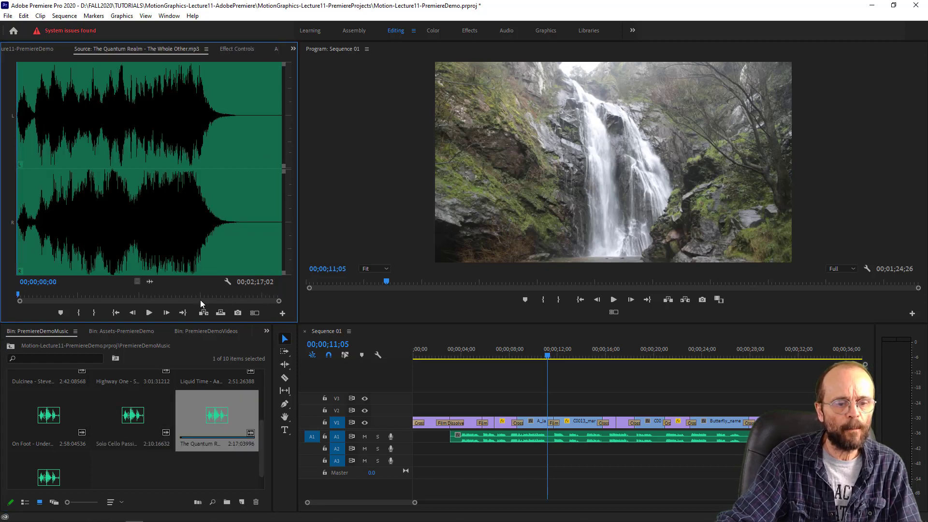
drag(25, 295, 179, 295)
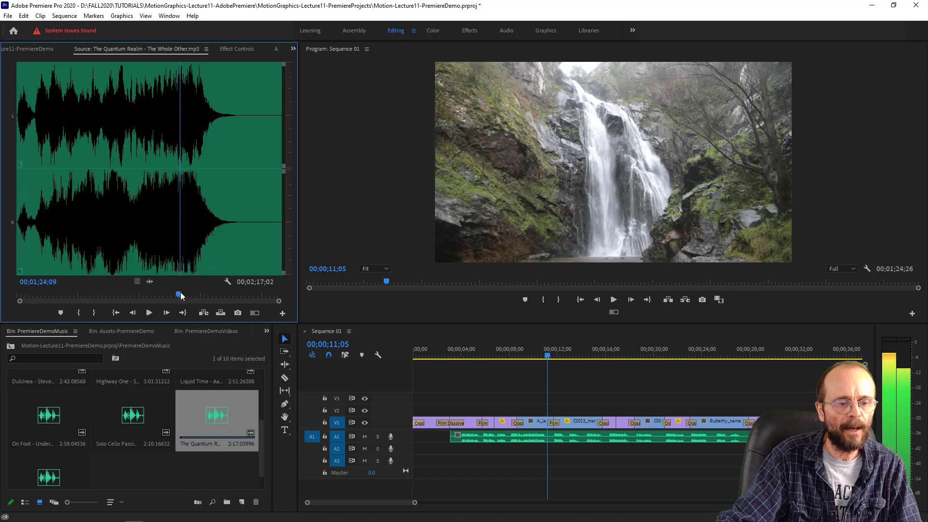
key(space)
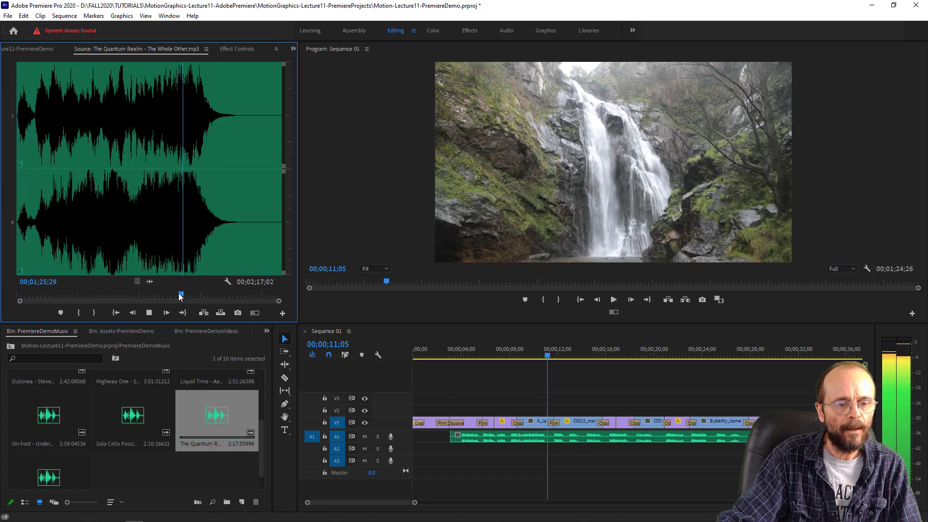
click(202, 294)
drag(202, 293, 211, 294)
key(space)
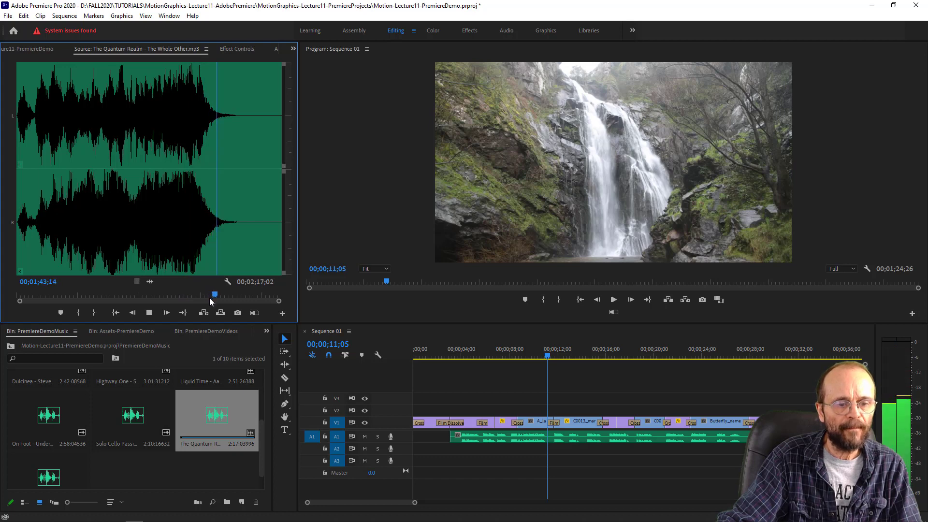
key(space)
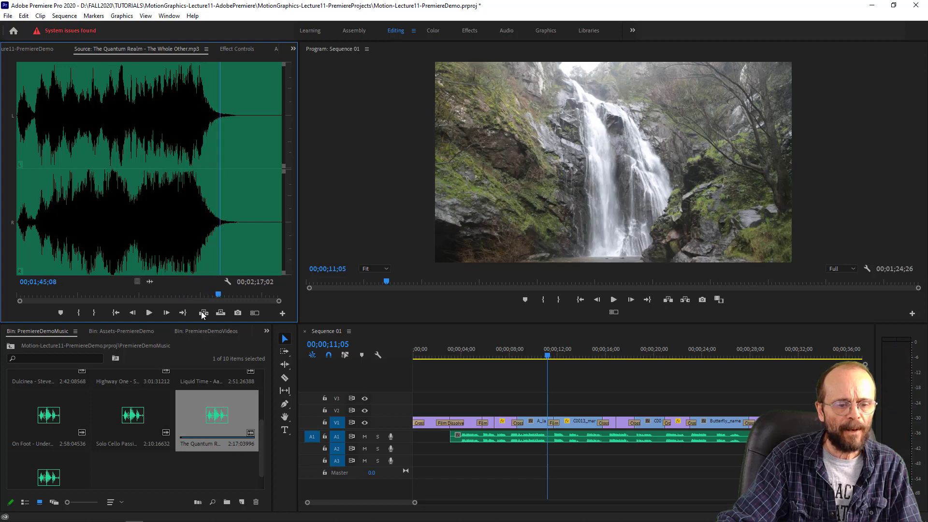
- Preview the Trickle of Water track at about 19 seconds and near its ending
double_click(45, 478)
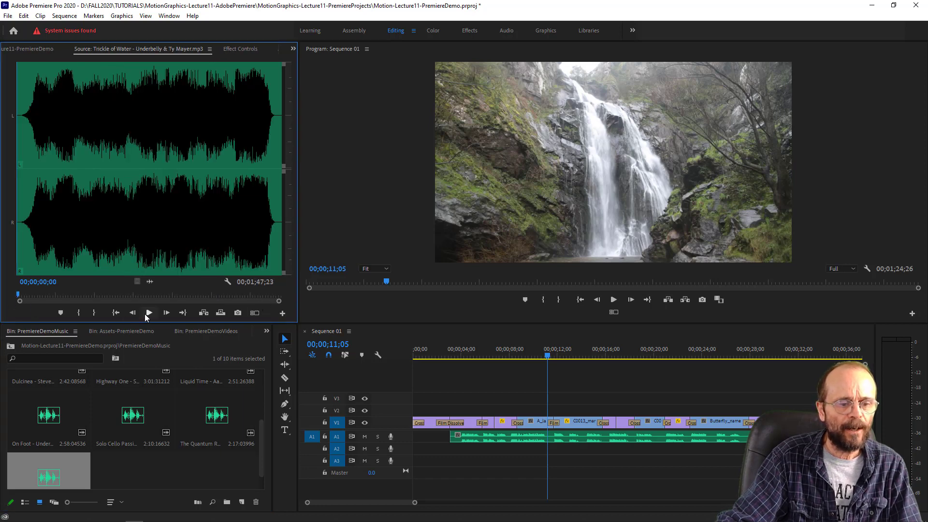
click(63, 298)
key(space)
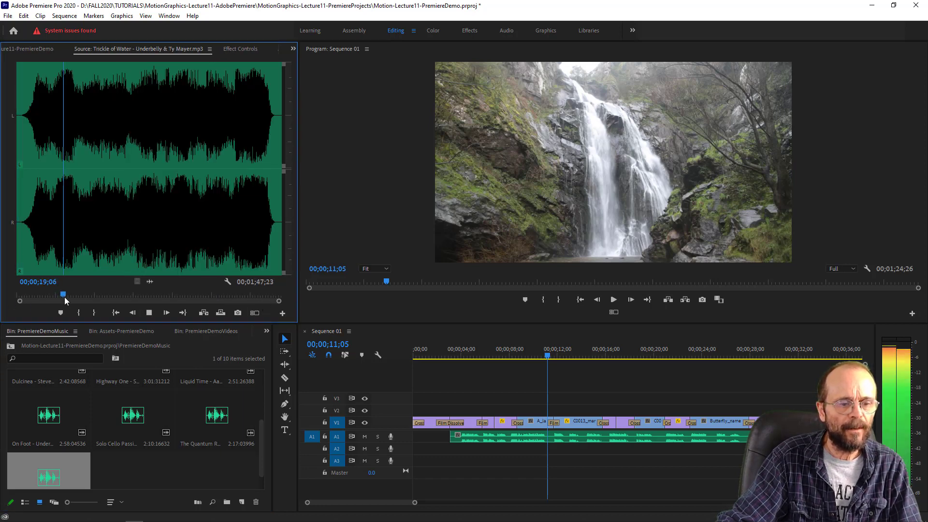
key(space)
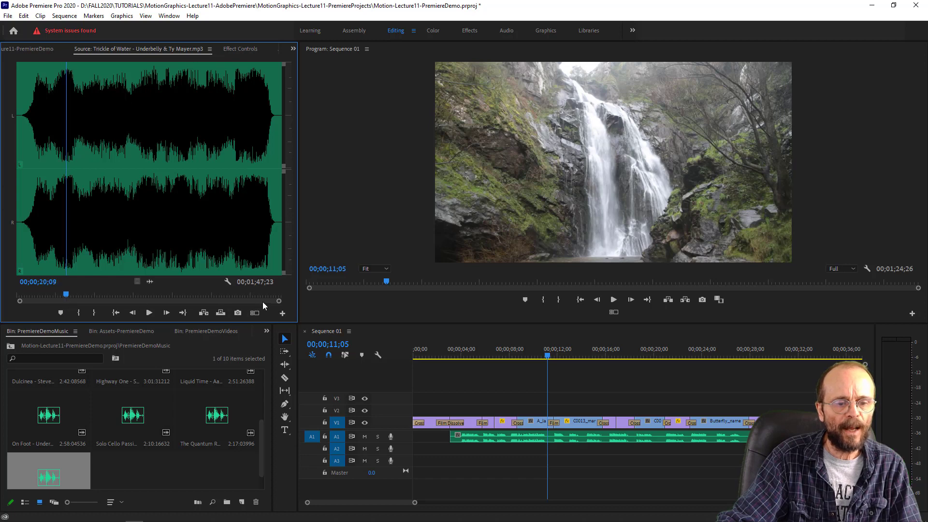
drag(70, 294, 261, 300)
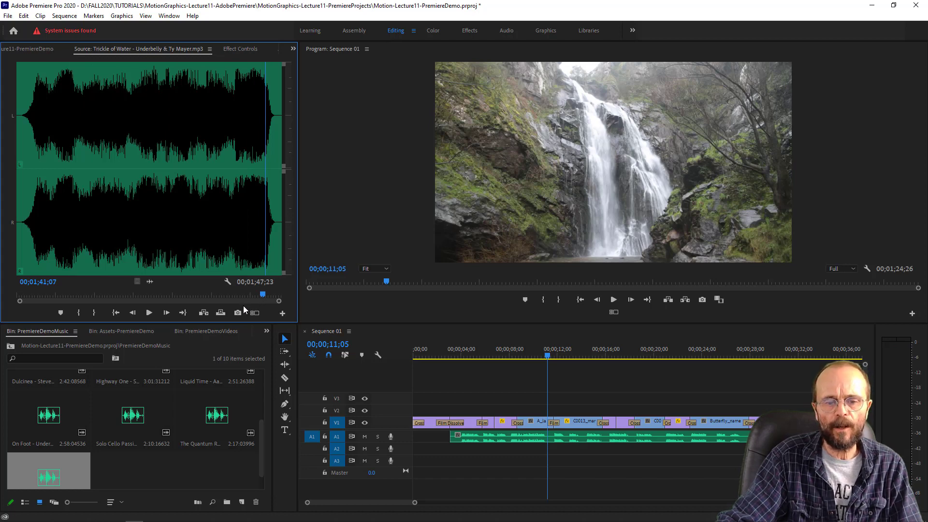
key(space)
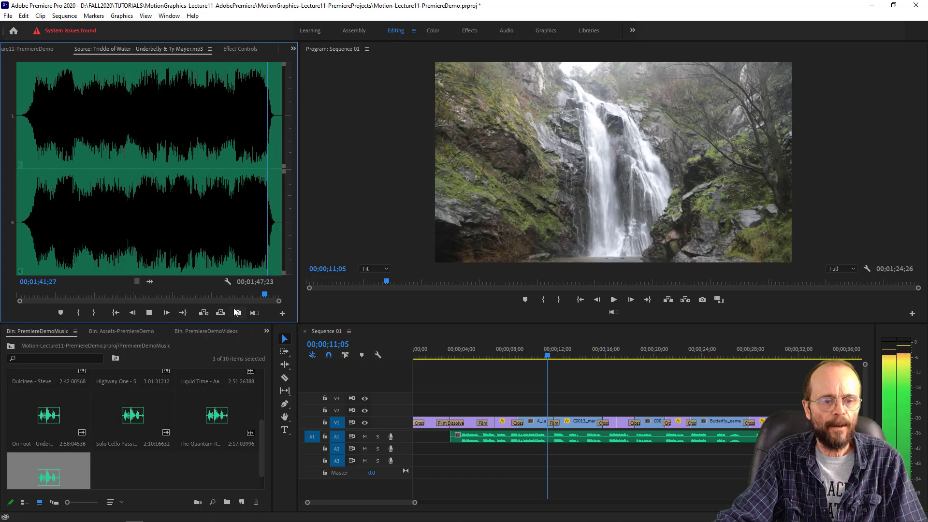
key(space)
- Place the Solo Cello Passion track on audio track A3 at the start of the sequence
click(135, 426)
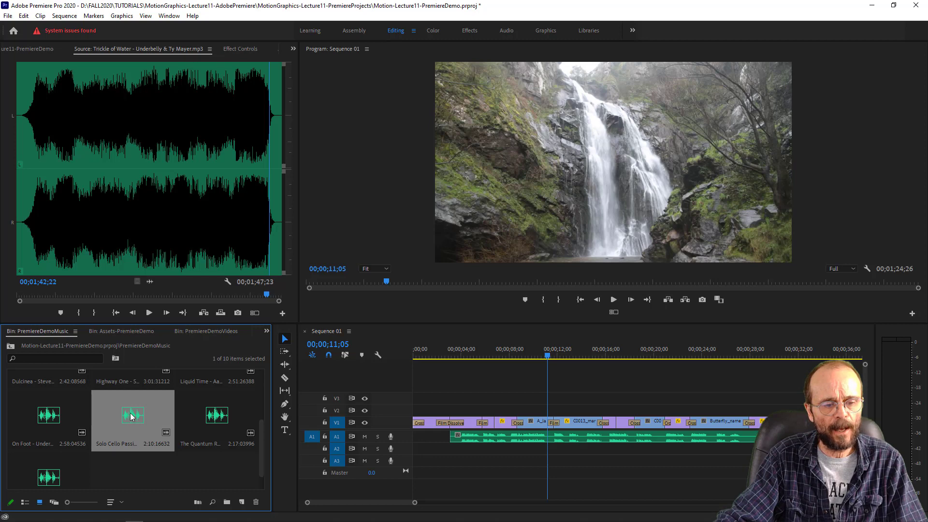
drag(132, 417, 417, 471)
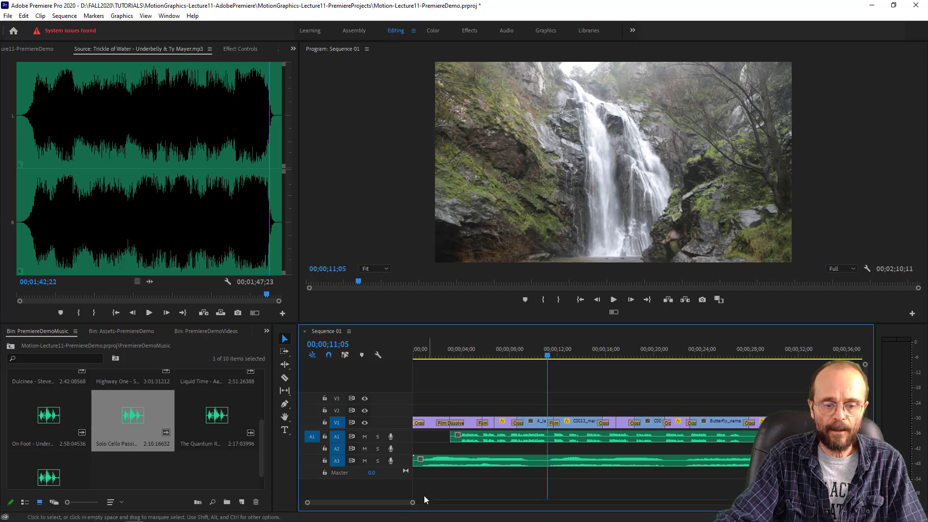
- Check the leftover raven close-up clip beyond the gap on V1 and delete it from the sequence
drag(412, 503, 553, 503)
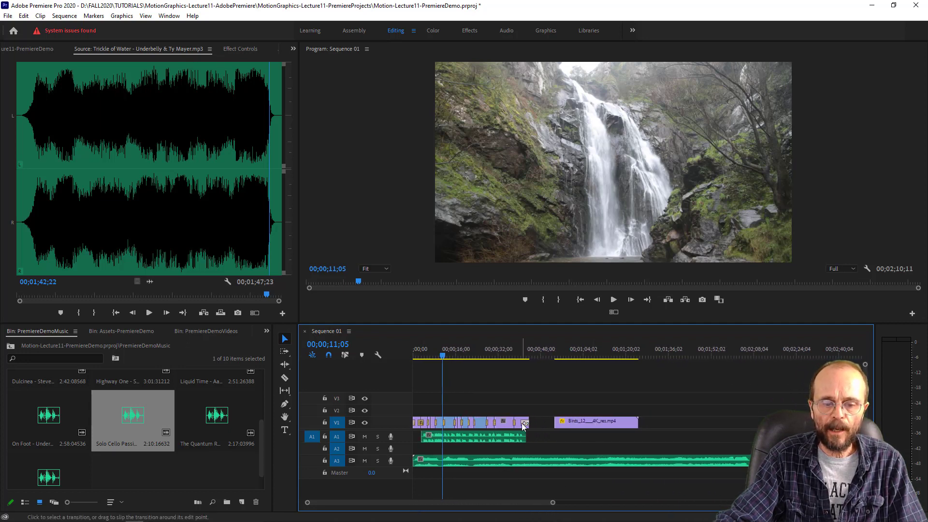
click(577, 422)
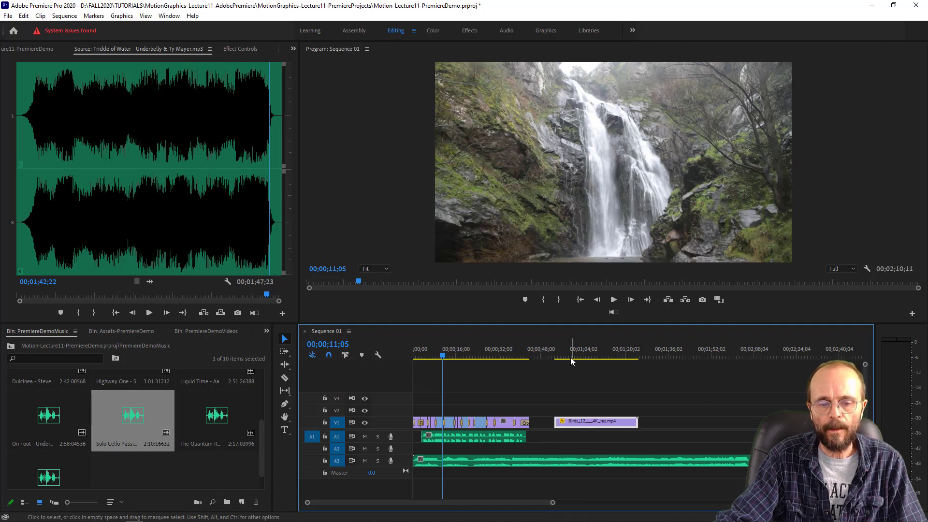
drag(568, 356, 596, 360)
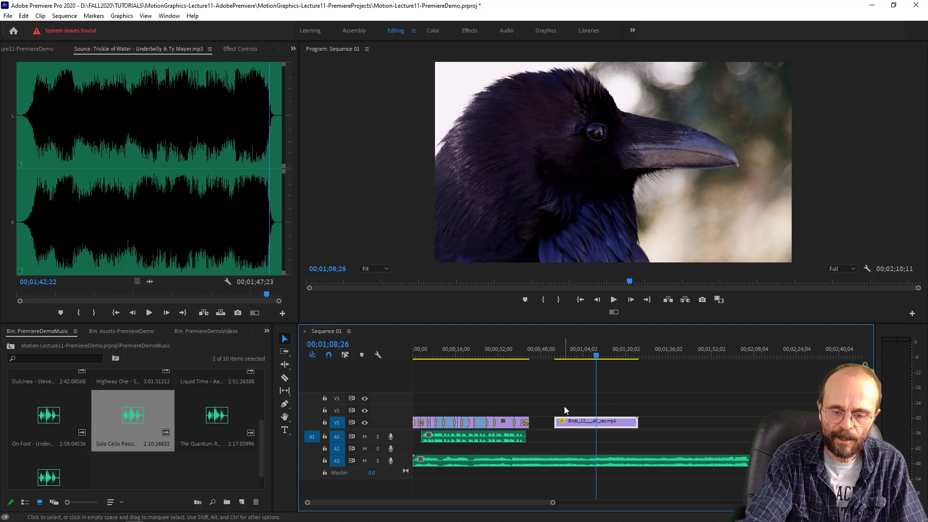
key(Delete)
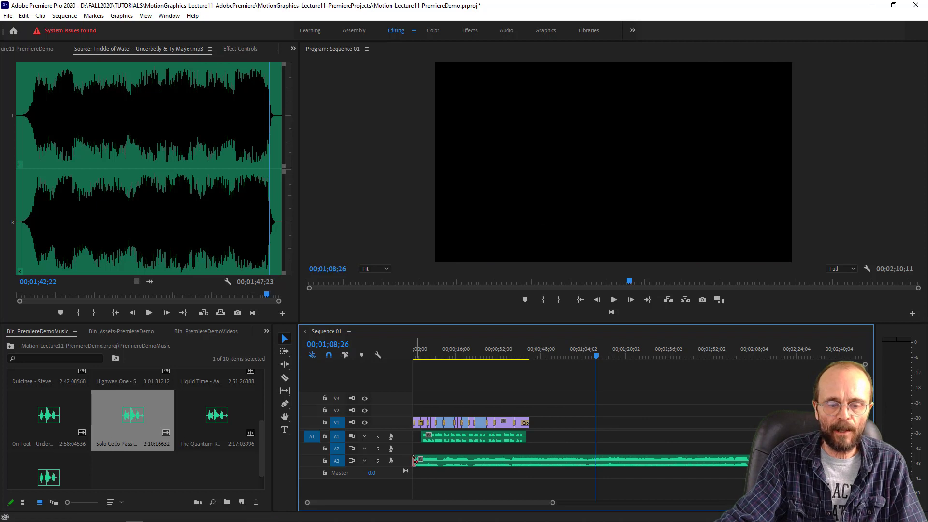
- Trim the start of the Solo Cello Passion clip on A3 and shift it so it ends at about 00;00;45;26, just past the final raven clip
drag(416, 461, 492, 466)
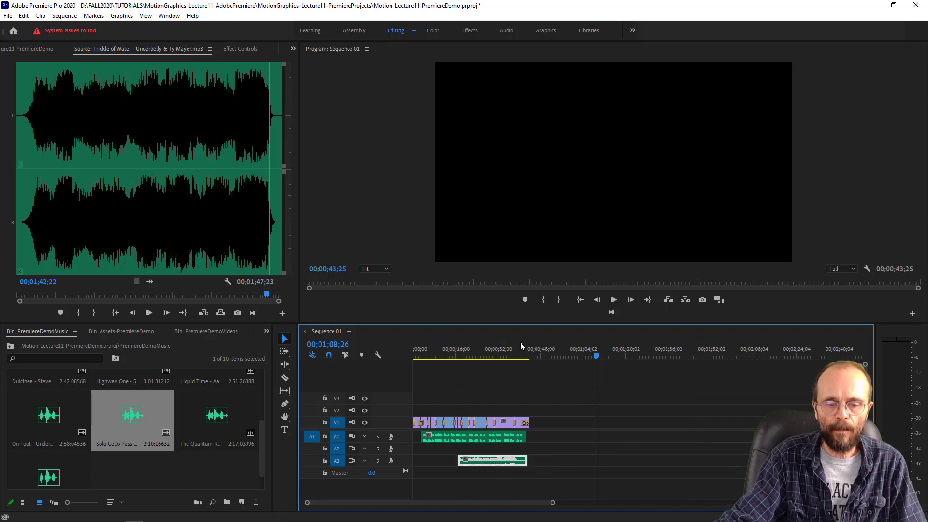
click(515, 355)
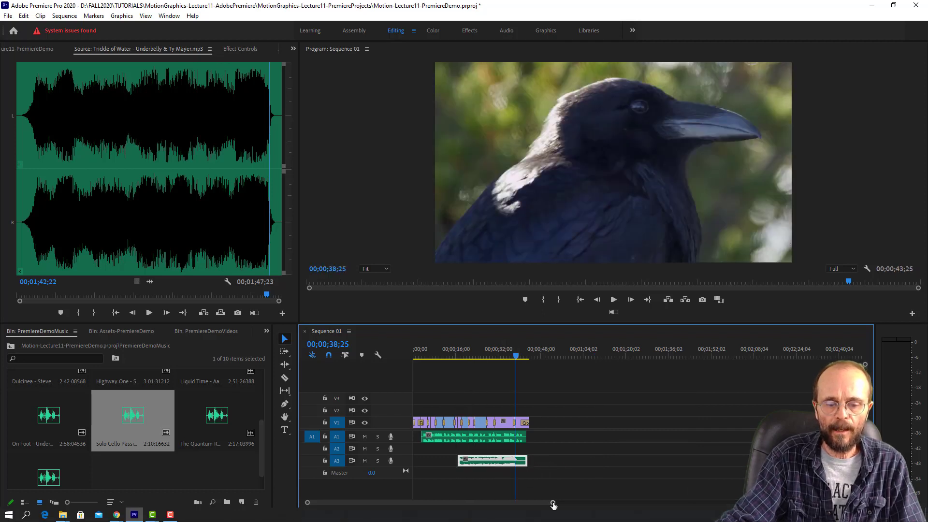
drag(553, 502, 399, 504)
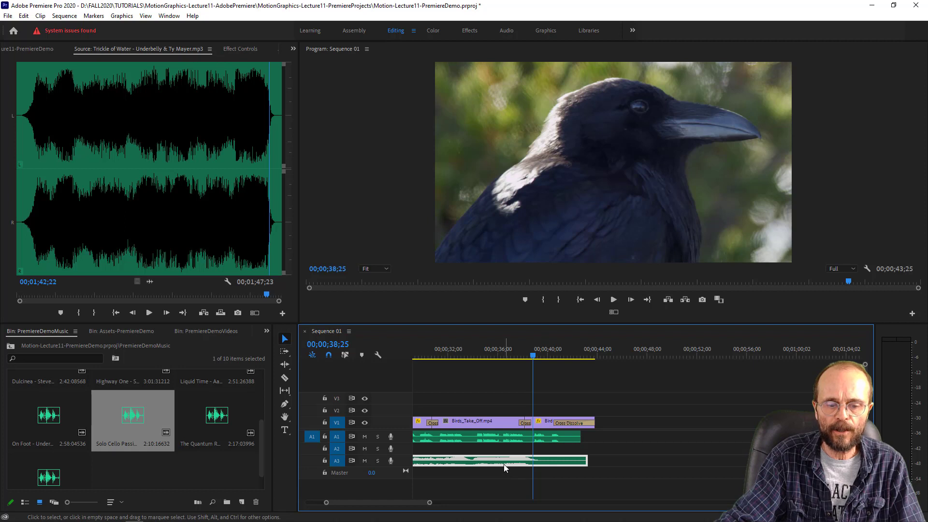
drag(507, 463, 551, 462)
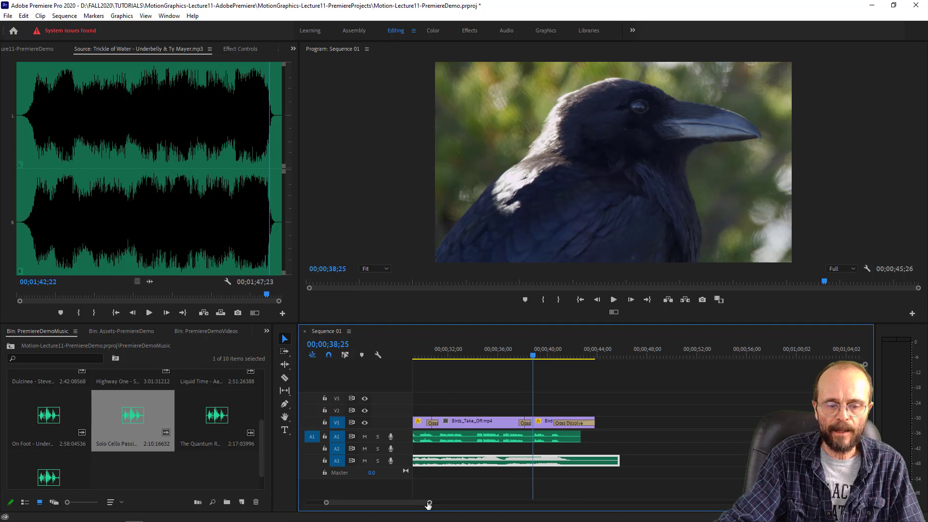
- Play the end of the sequence several times from about 36 seconds to compare the music's fade-out with the voice-over and closing dissolve
drag(429, 502, 408, 502)
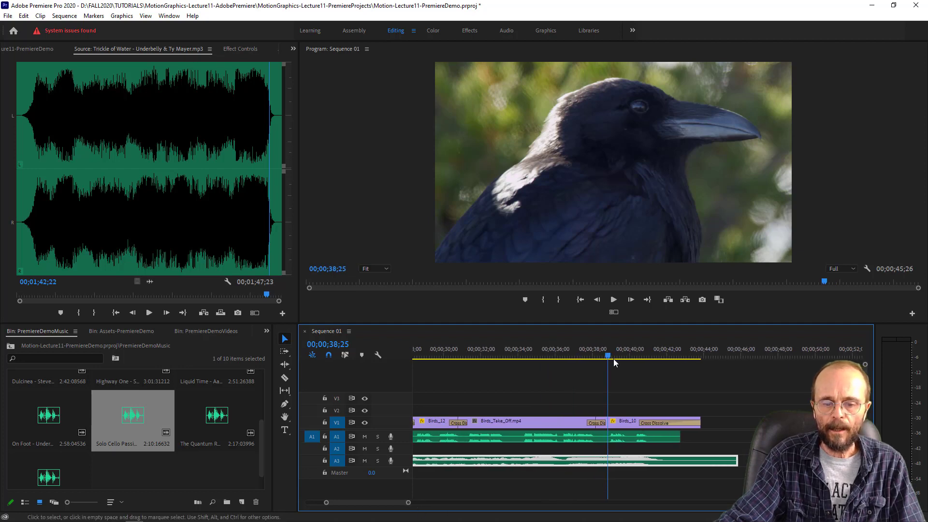
drag(609, 357, 549, 358)
key(space)
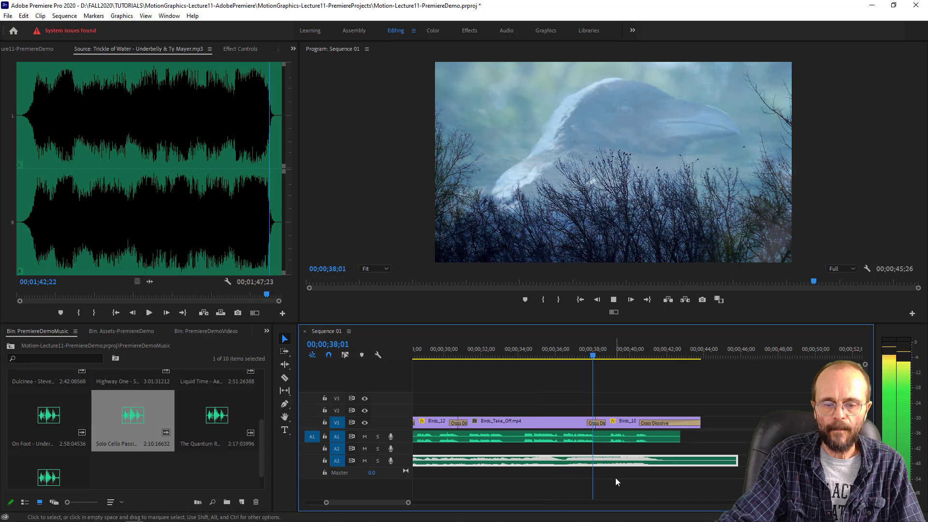
key(space)
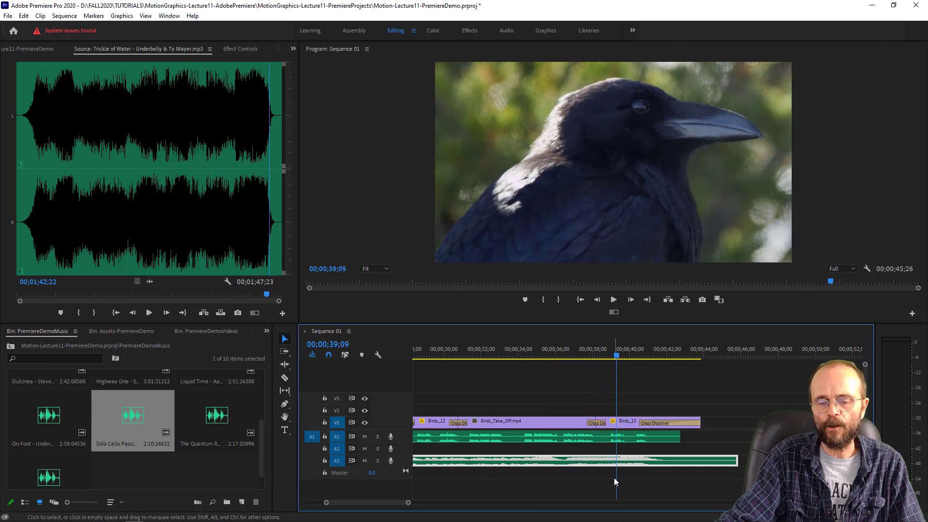
key(space)
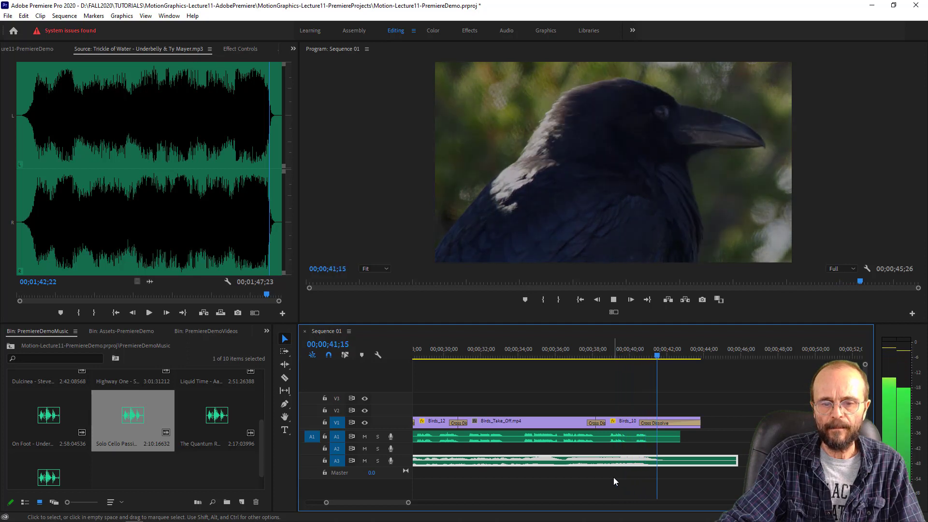
click(644, 349)
key(space)
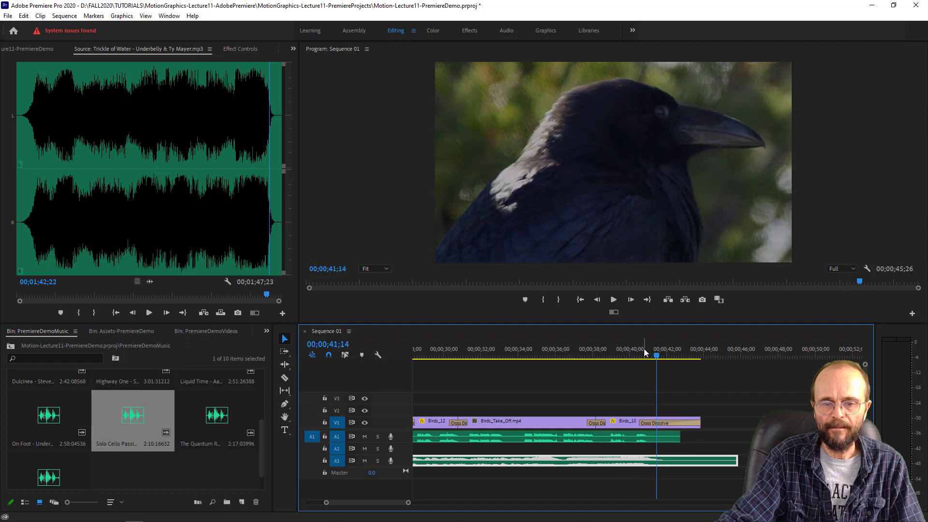
key(space)
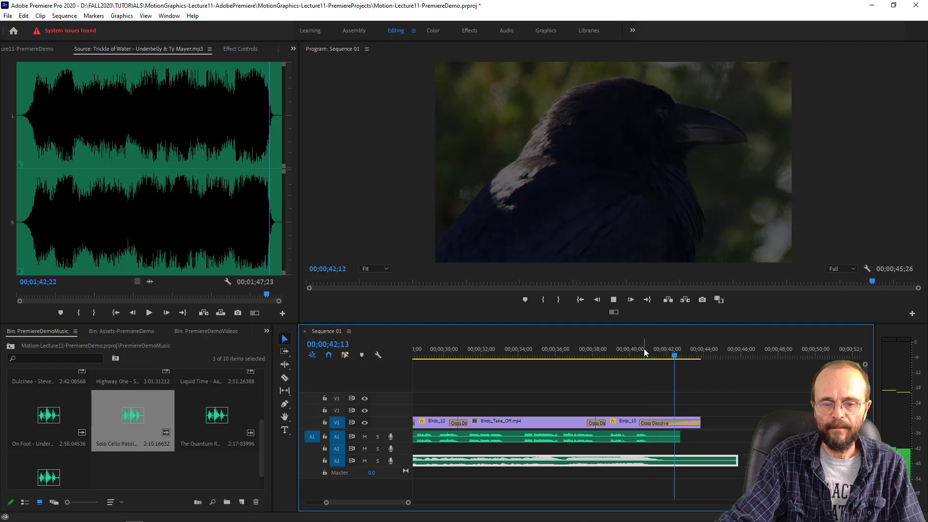
key(space)
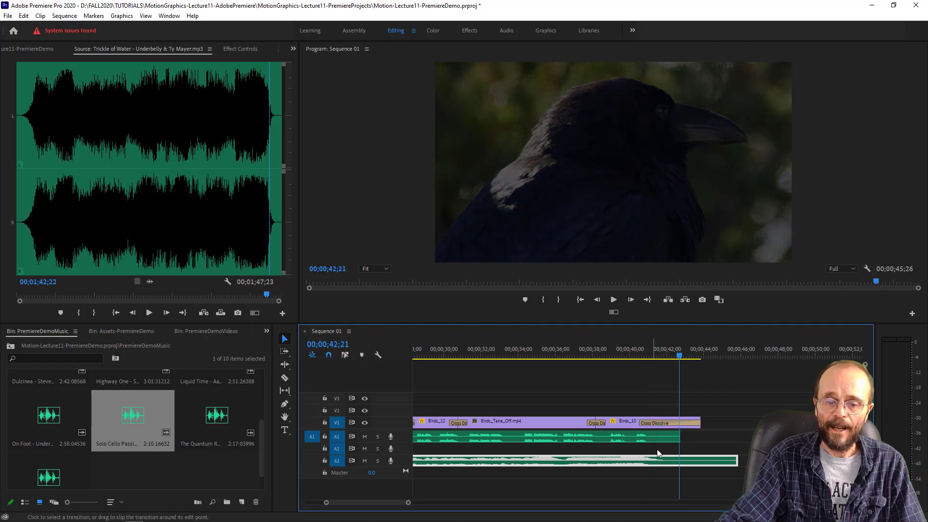
click(617, 350)
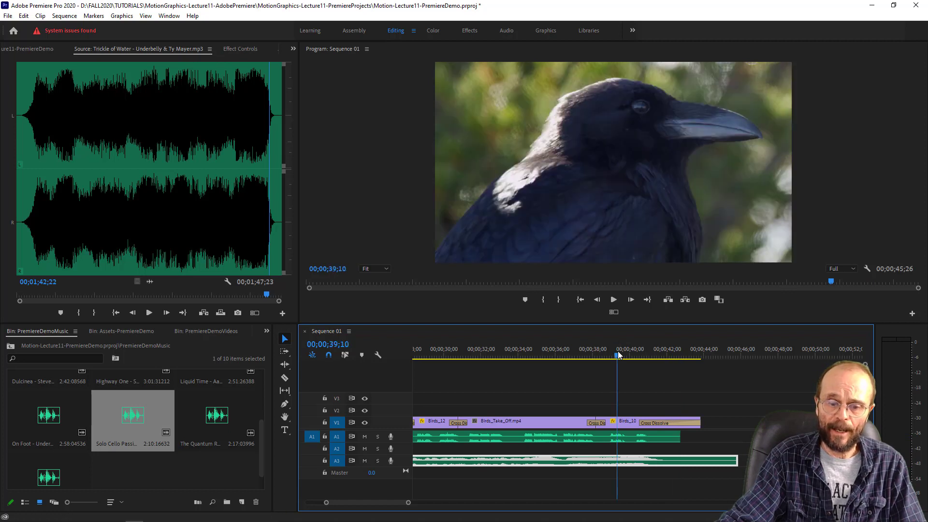
drag(617, 351, 610, 355)
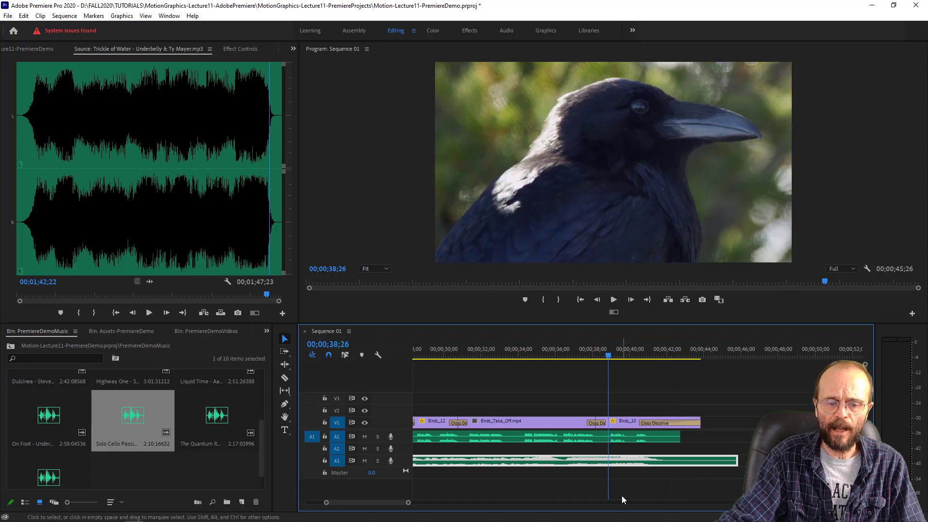
key(space)
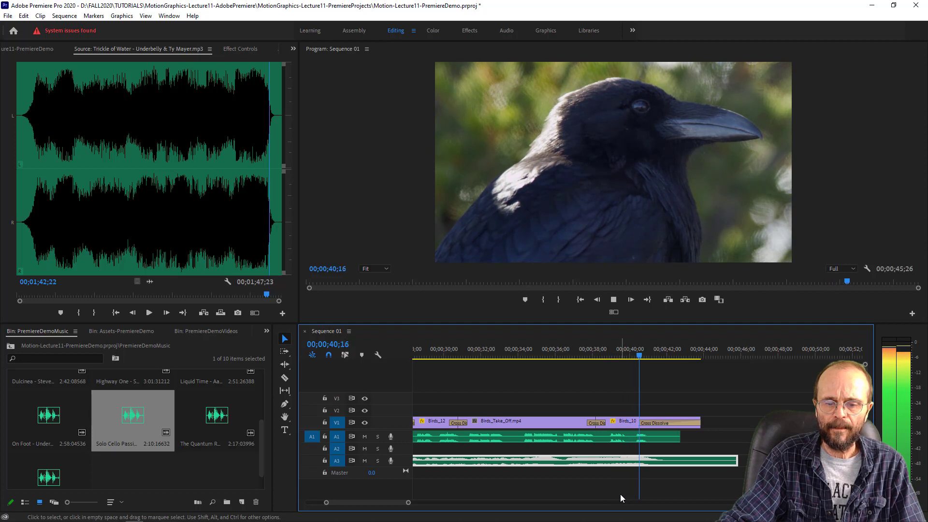
key(space)
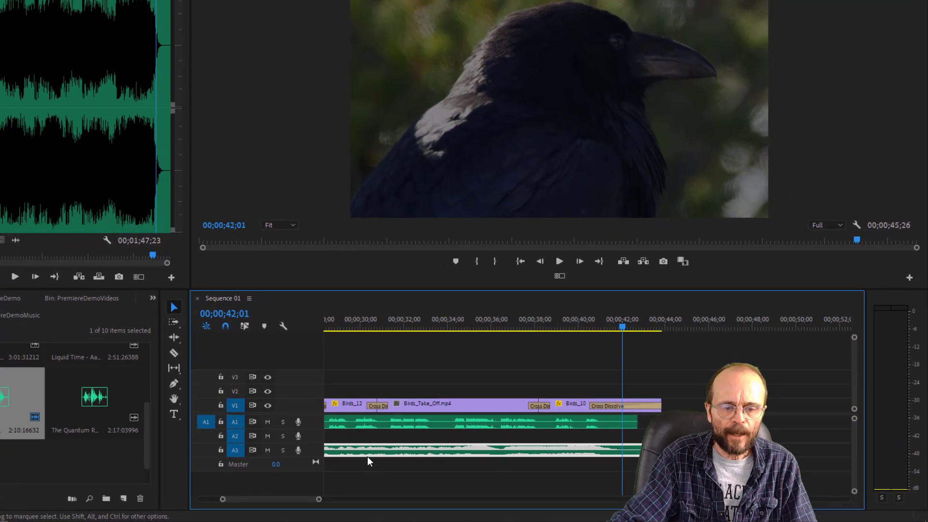
- Move the Solo Cello Passion clip from A3 to A2 and enlarge the audio tracks to show their waveforms and volume lines
mouse_move(854, 492)
mouse_down()
mouse_move(855, 484)
mouse_move(849, 505)
mouse_up()
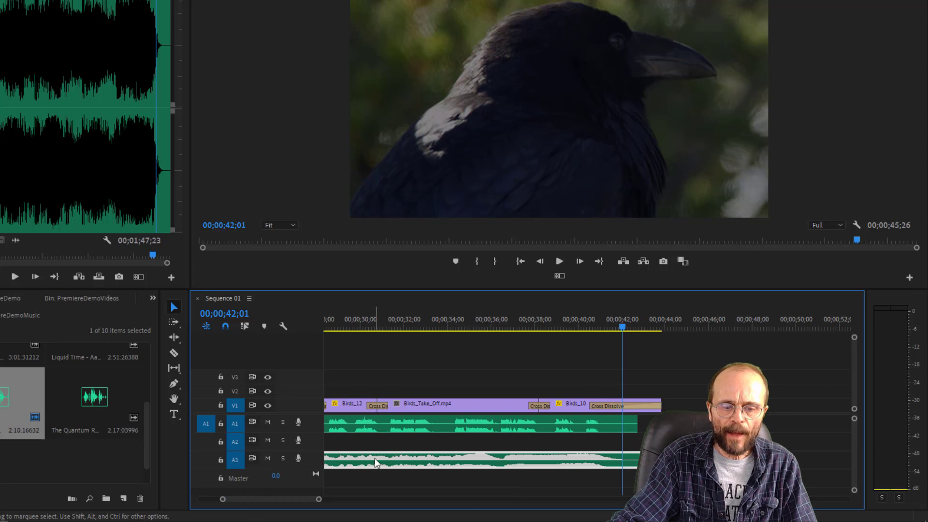
drag(375, 458, 424, 448)
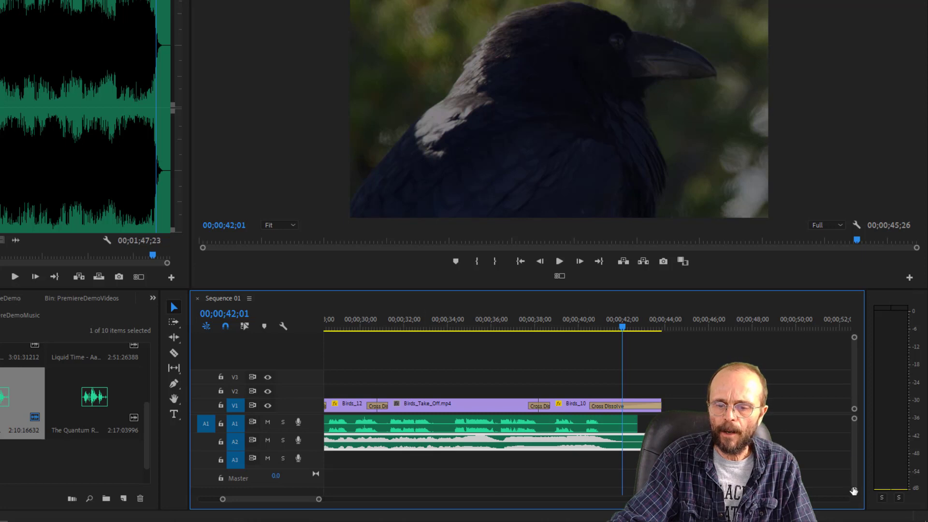
drag(854, 490, 854, 480)
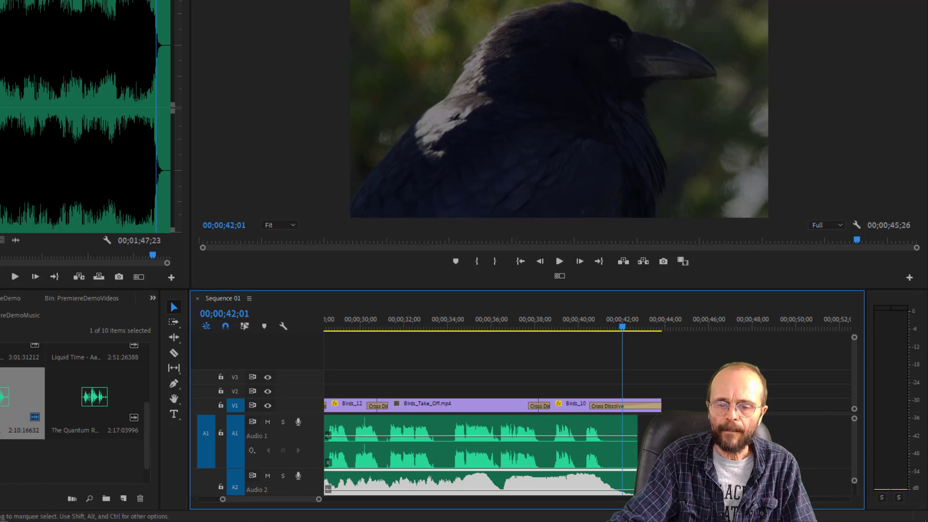
scroll(587, 413, down, 1)
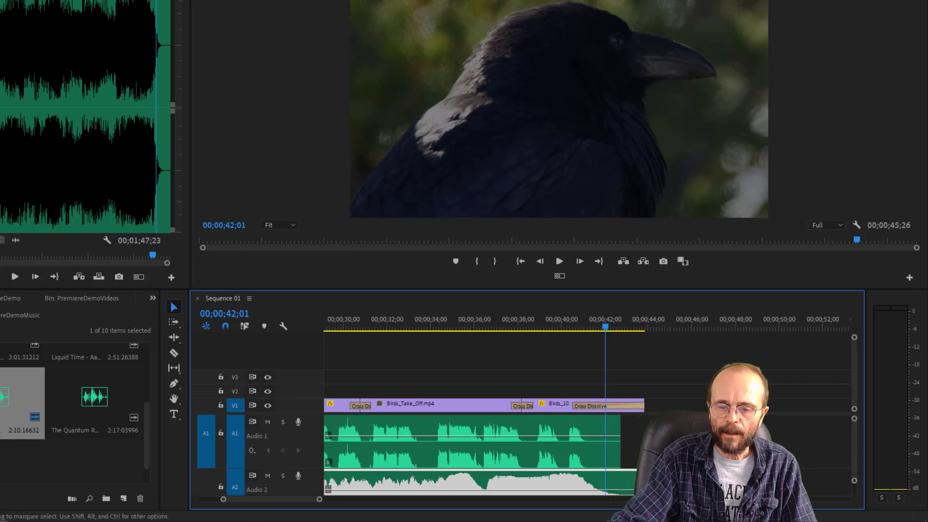
scroll(854, 443, down, 2)
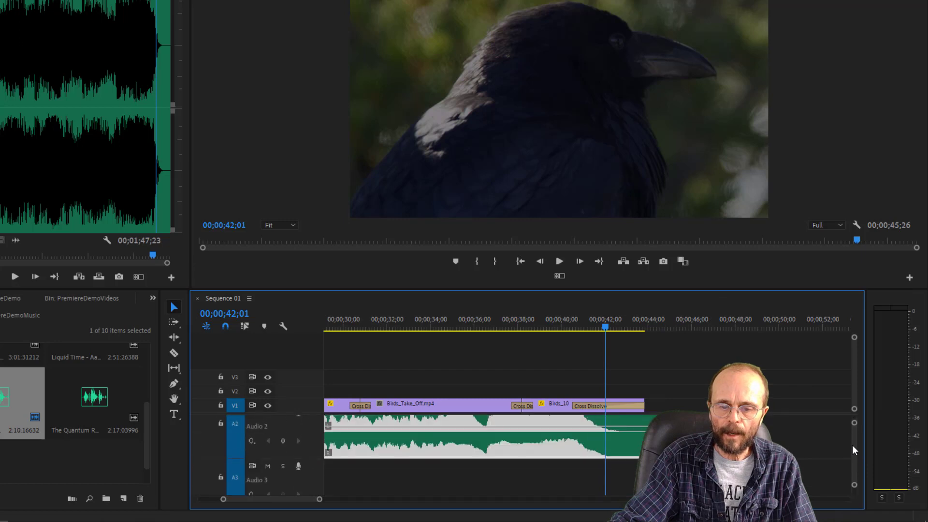
scroll(851, 445, up, 2)
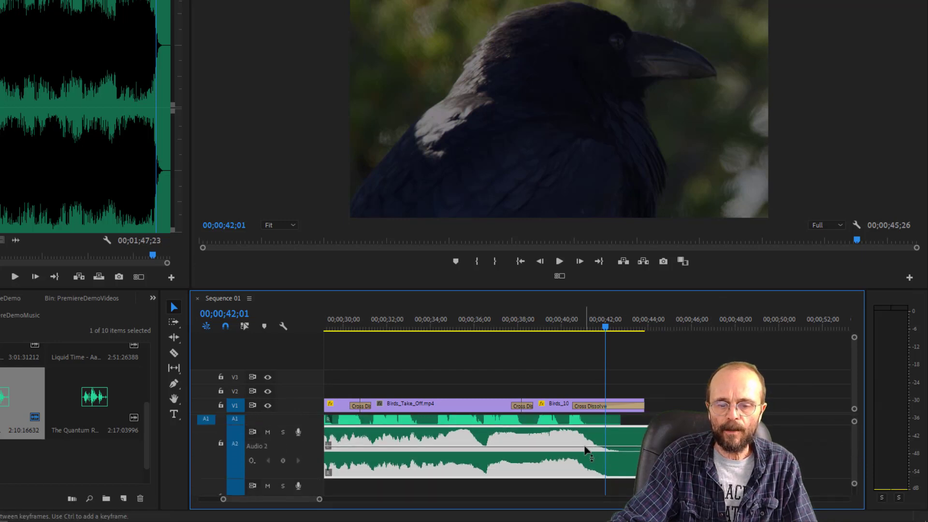
- Lower the music clip's volume on A2 by 2.0 dB and listen to it from about 39 seconds
drag(585, 450, 586, 453)
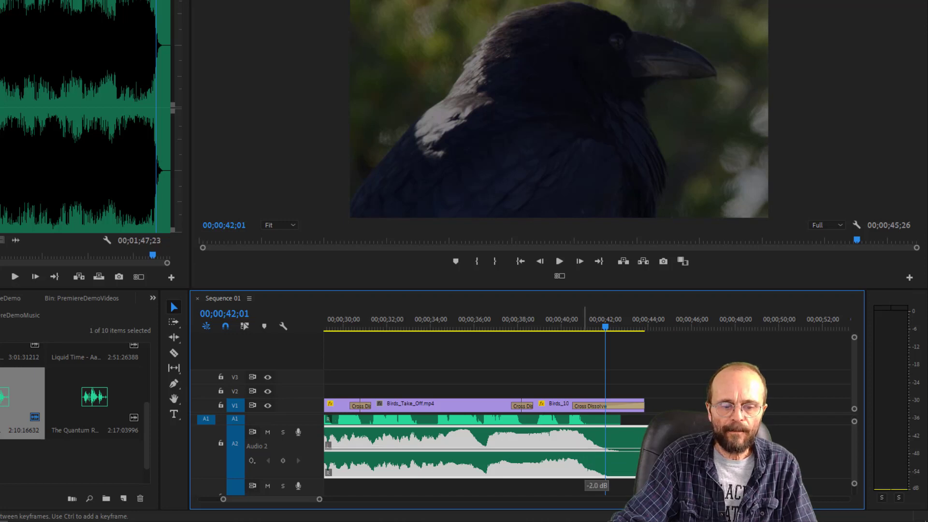
click(551, 327)
key(space)
key(space)
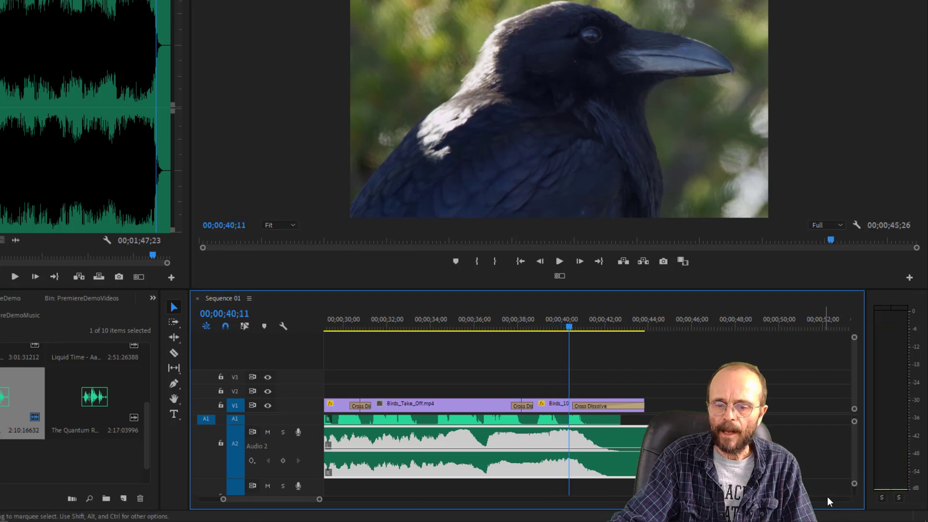
- Expand track A2 further, reduce the music clip's volume again and listen to the ending from about 37 seconds
drag(854, 484, 855, 473)
drag(853, 436, 852, 444)
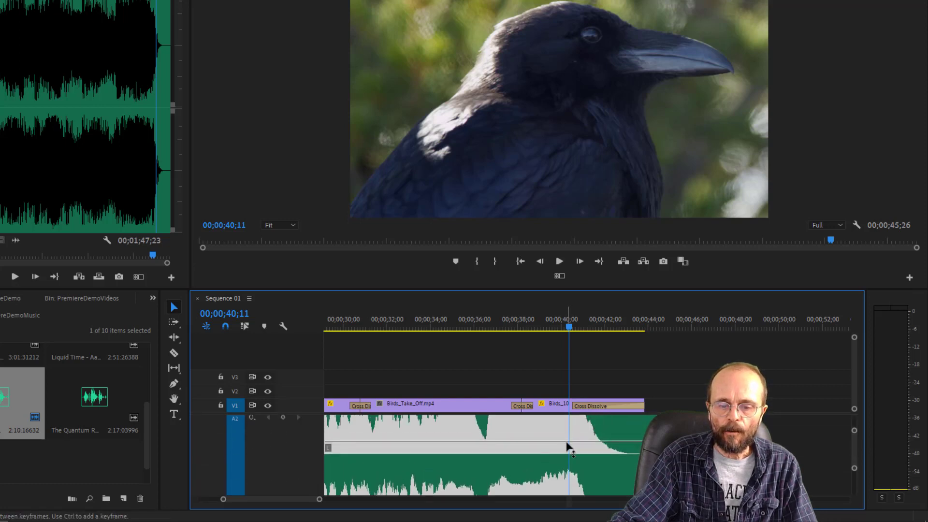
drag(566, 442, 568, 447)
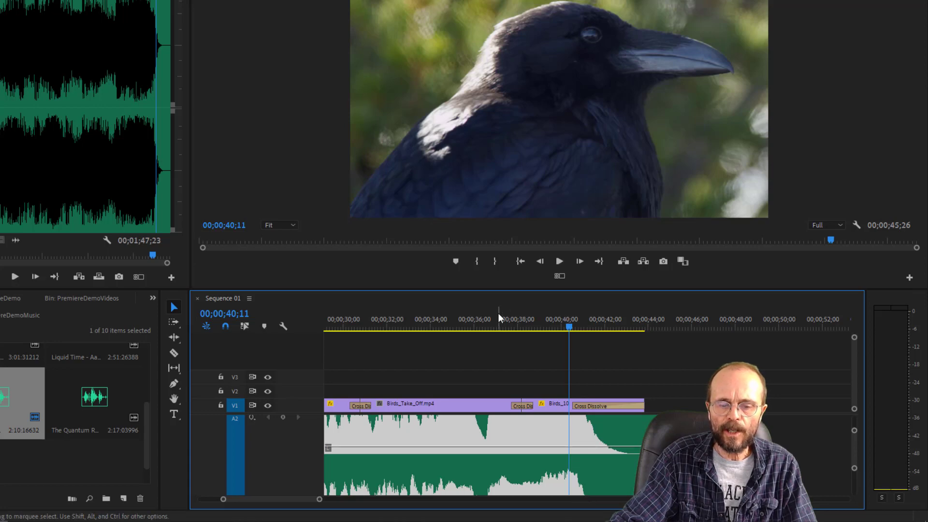
click(501, 327)
key(space)
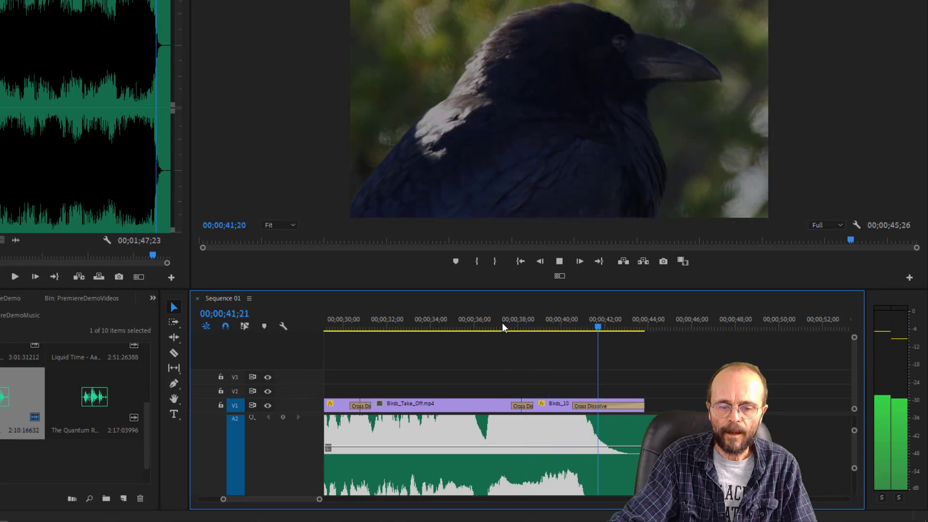
key(space)
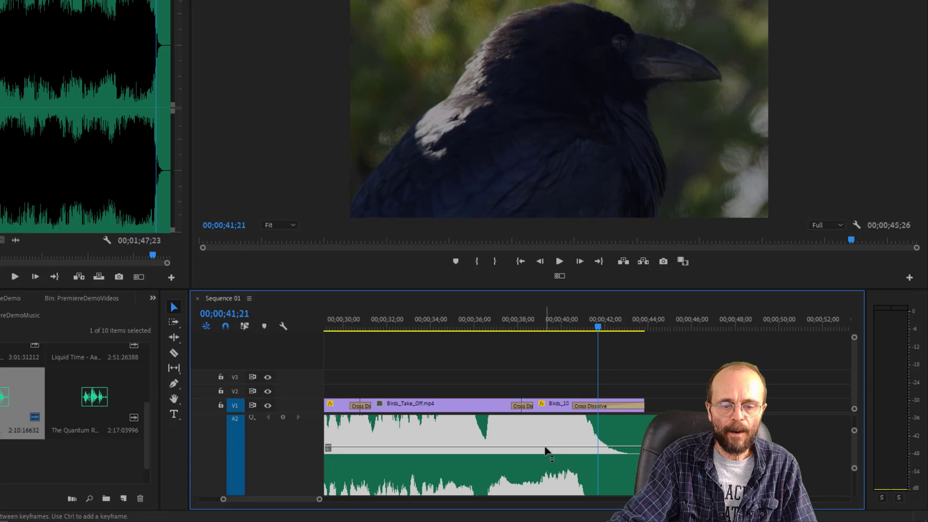
- Reduce the music clip's volume level once more and replay the sequence from just before 38 seconds
drag(546, 451, 546, 456)
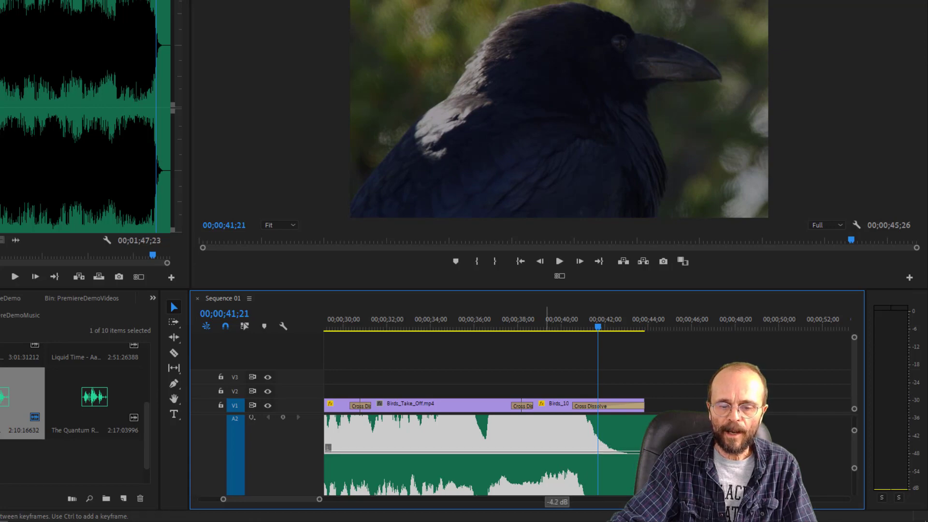
click(512, 327)
key(space)
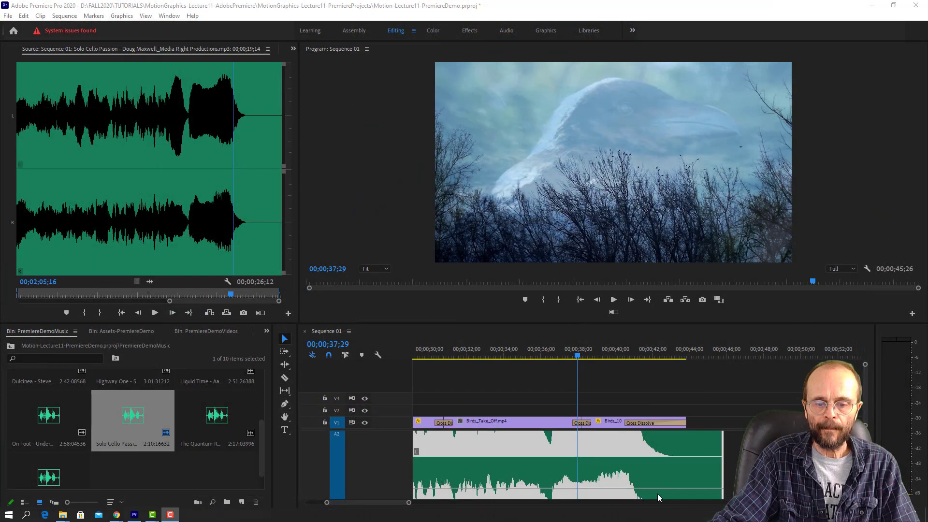
- Fine-tune the music clip's volume on A2 and check the mix by playing from about 33 seconds and again from about 38 seconds
drag(631, 487, 629, 488)
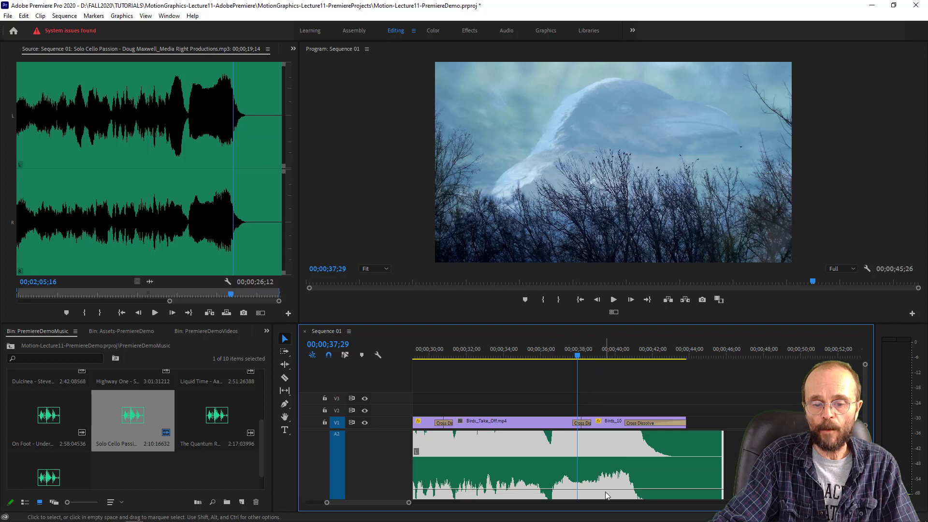
click(558, 358)
click(491, 352)
key(space)
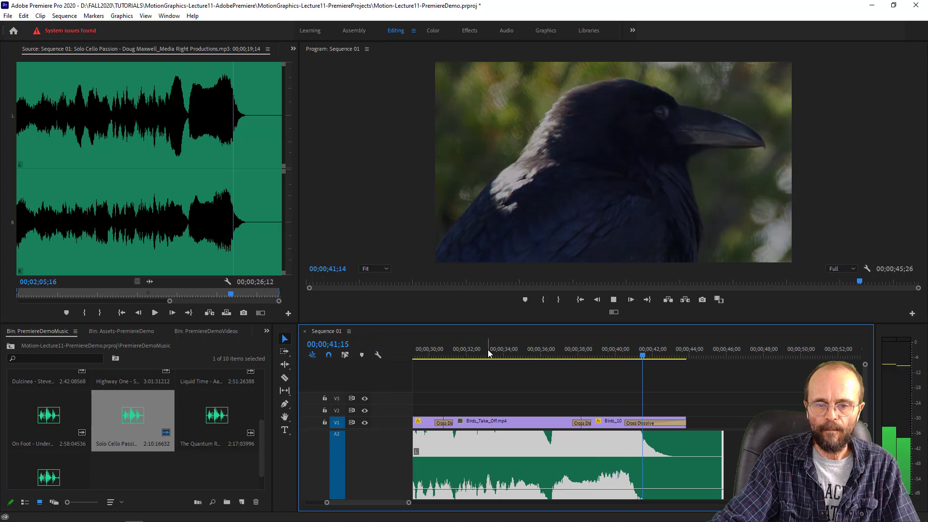
key(space)
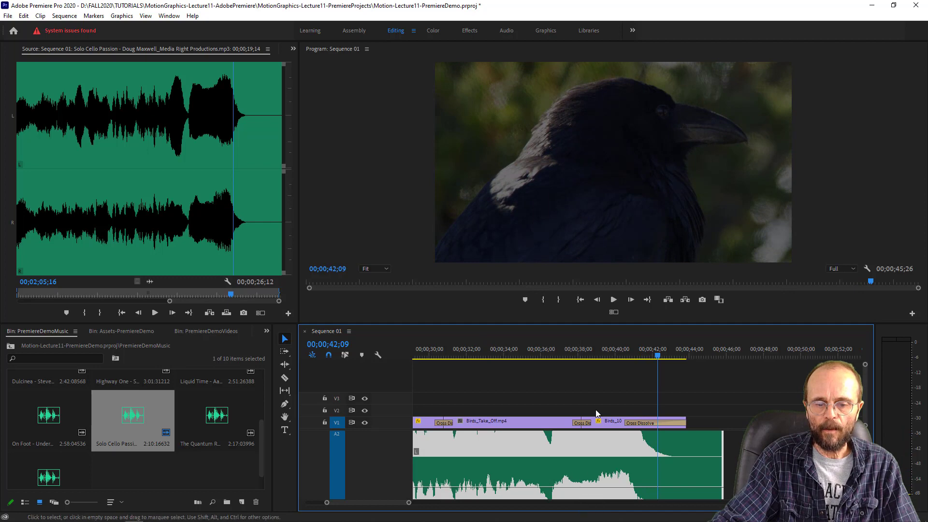
click(580, 354)
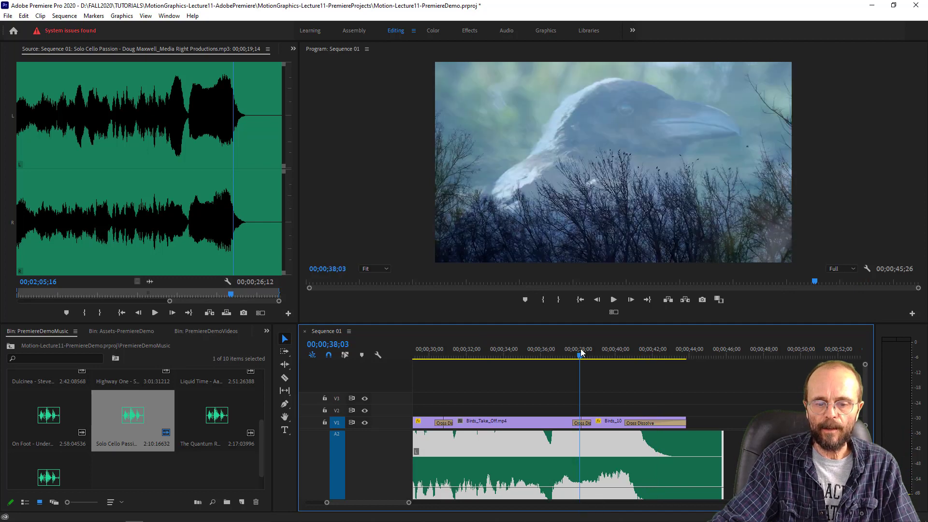
key(space)
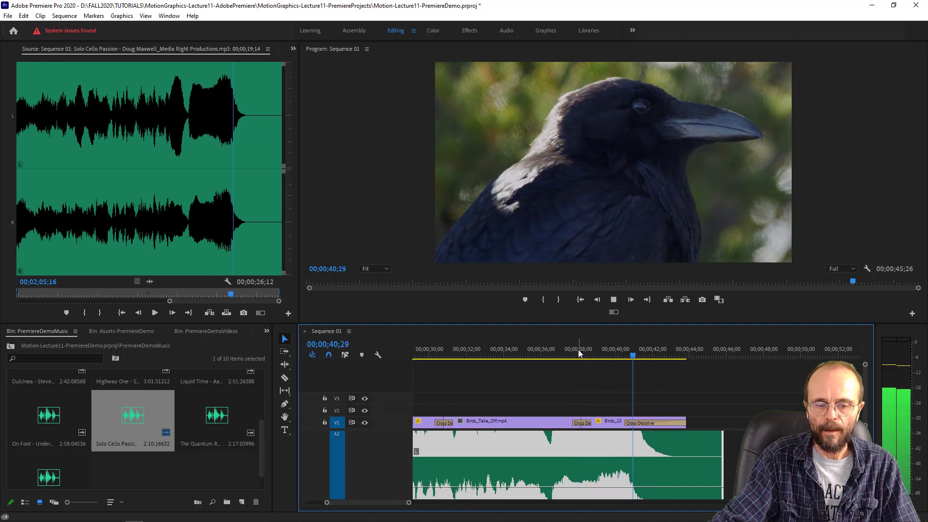
key(space)
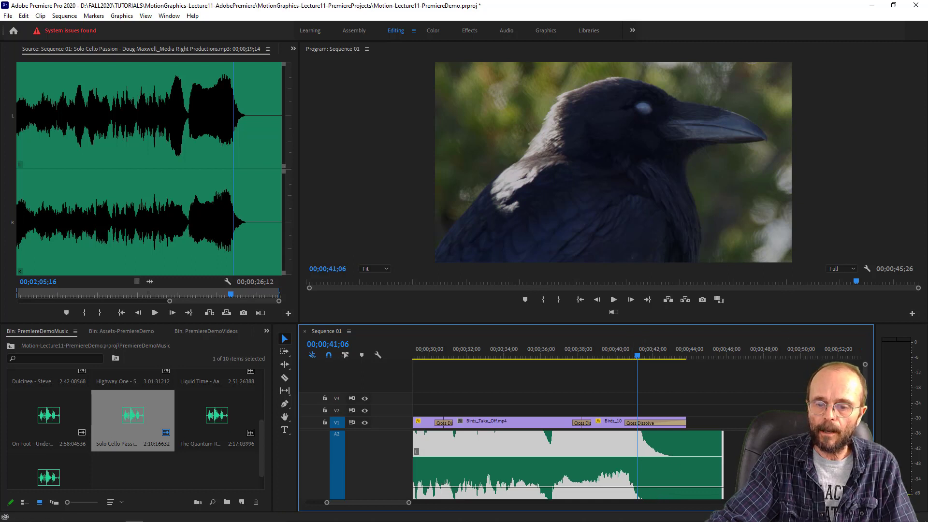
scroll(567, 464, up, 5)
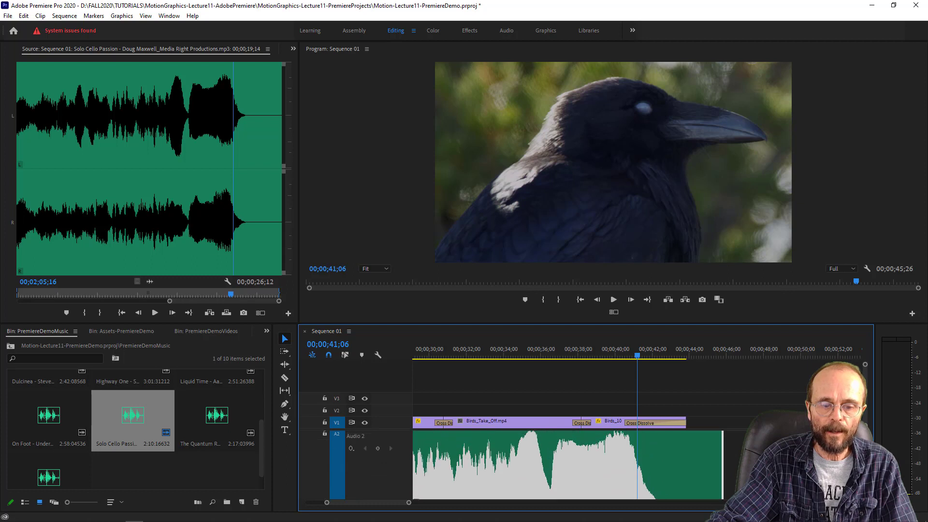
- Adjust the audio track heights and add a volume keyframe to the music clip on A2 at 00;00;41;06
scroll(568, 464, down, 3)
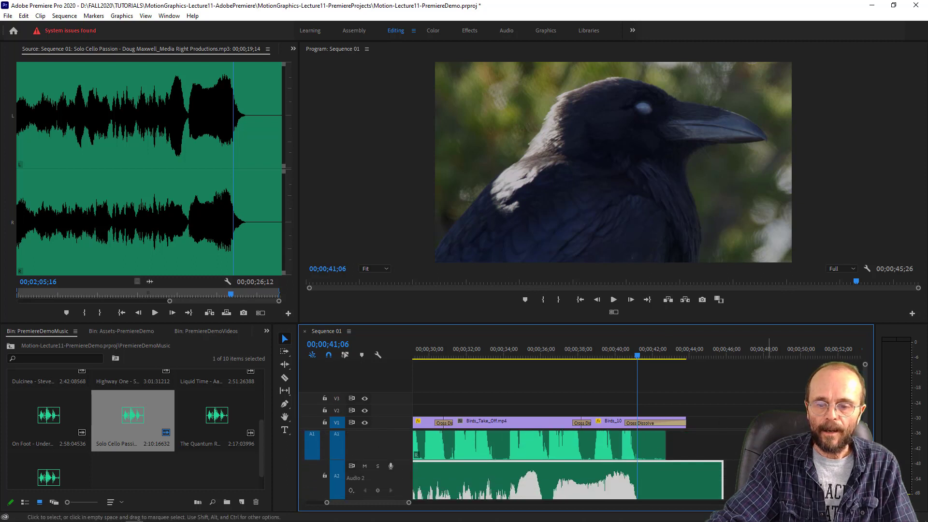
scroll(567, 463, up, 3)
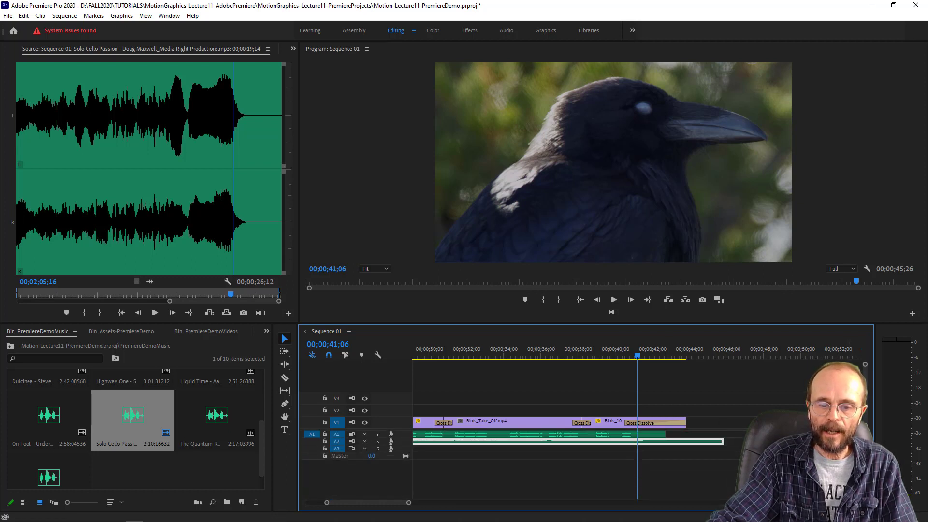
scroll(567, 464, down, 3)
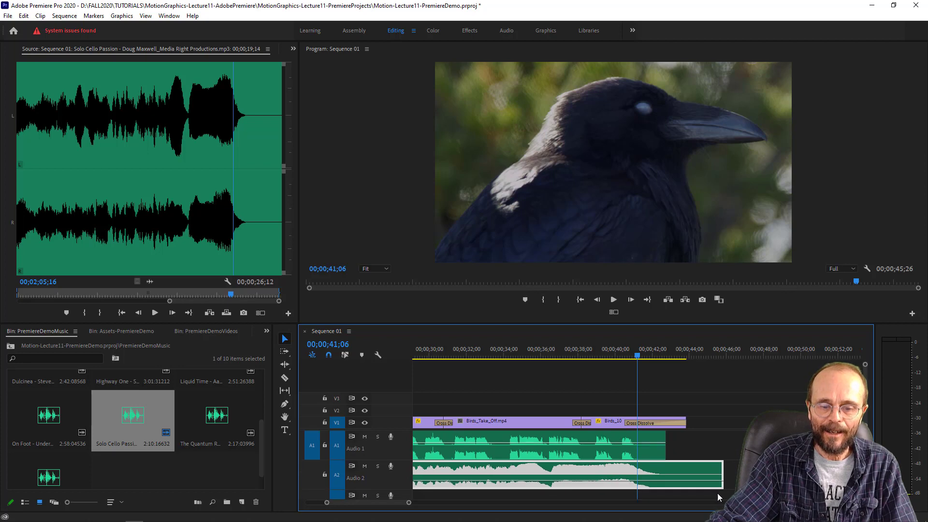
key(alt+equal)
scroll(640, 445, up, 2)
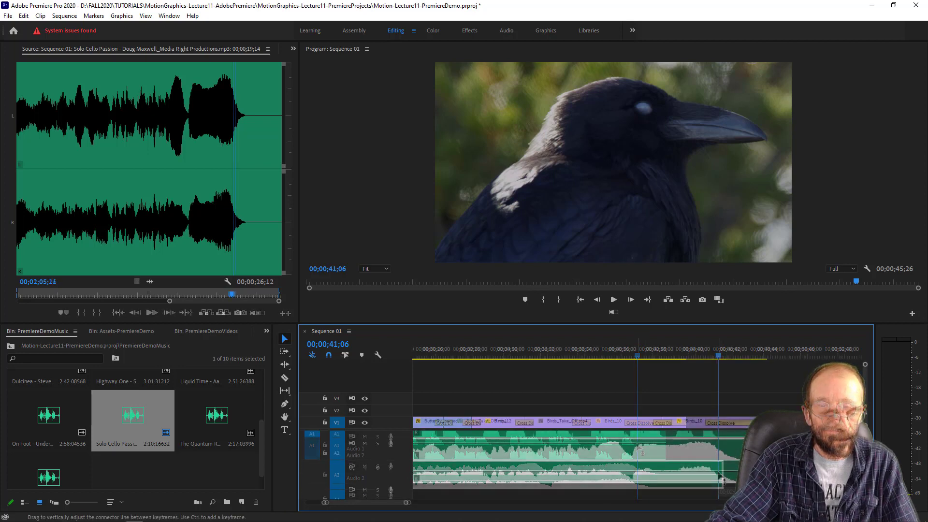
scroll(640, 444, down, 3)
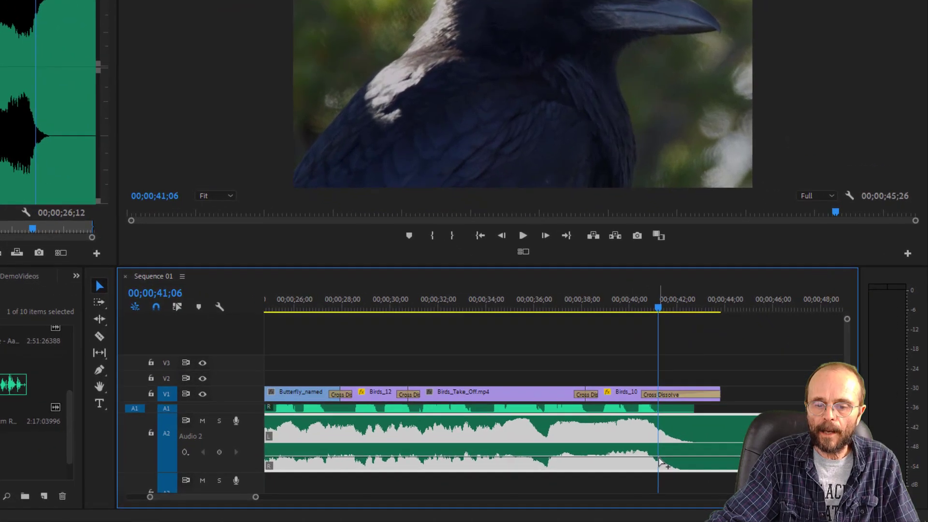
ctrl+click(658, 457)
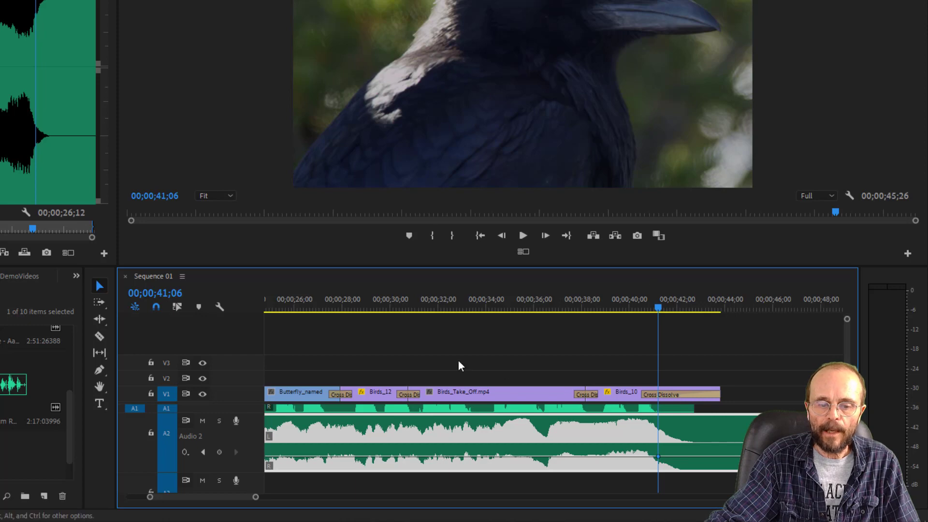
- Enlarge the audio track area, move the music's volume keyframe slightly earlier and add a second, higher keyframe at about 41.5 seconds
mouse_move(212, 386)
mouse_down()
mouse_move(214, 355)
mouse_move(228, 356)
mouse_move(228, 390)
mouse_up()
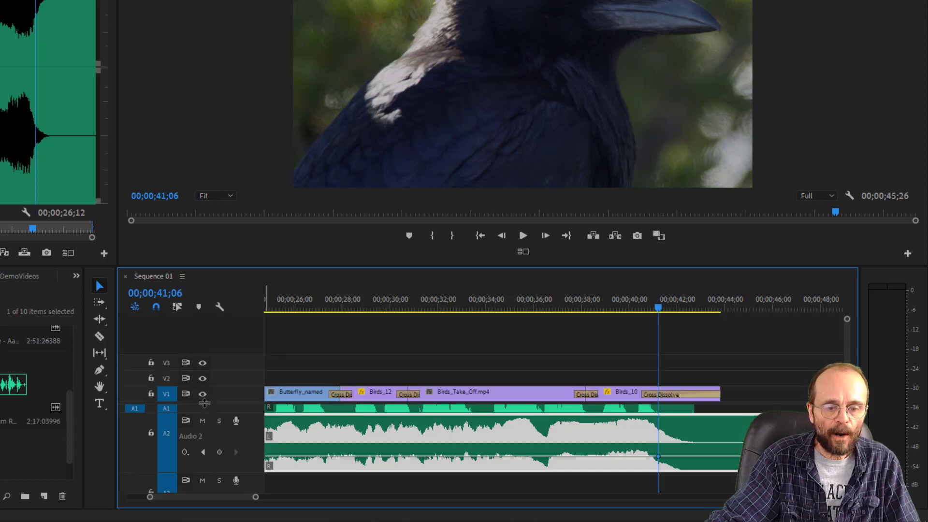
drag(205, 403, 205, 381)
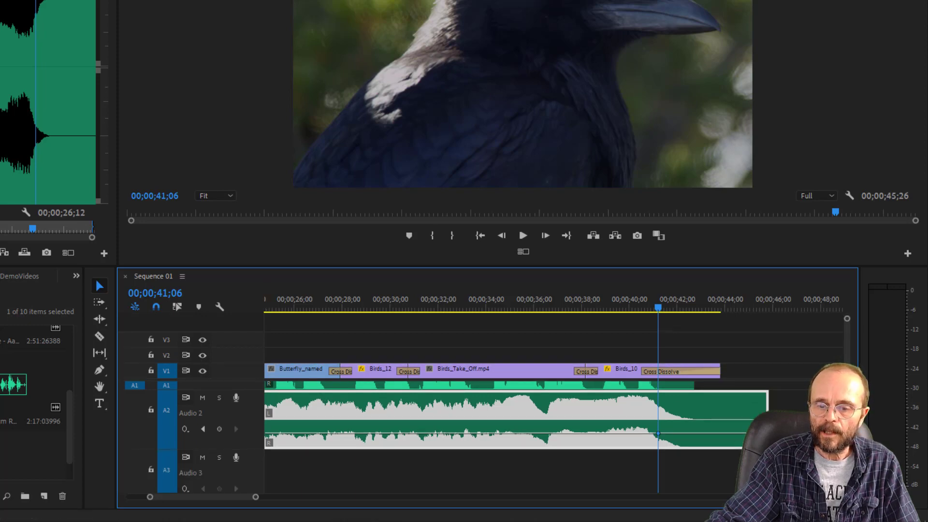
scroll(670, 431, up, 2)
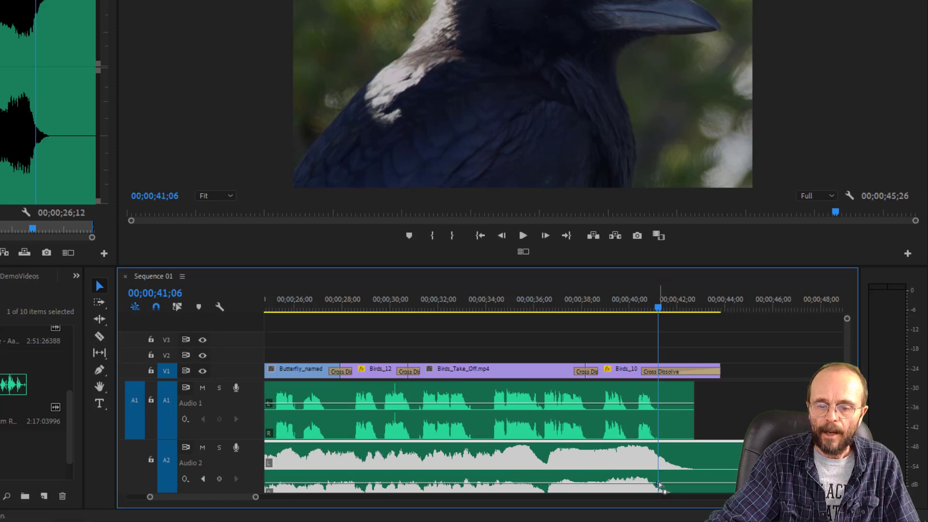
drag(658, 484, 645, 486)
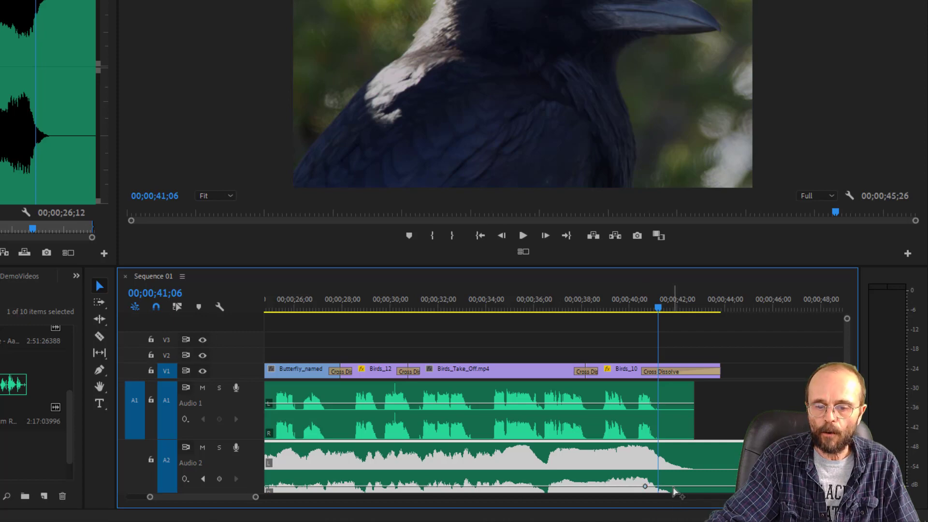
ctrl+click(672, 485)
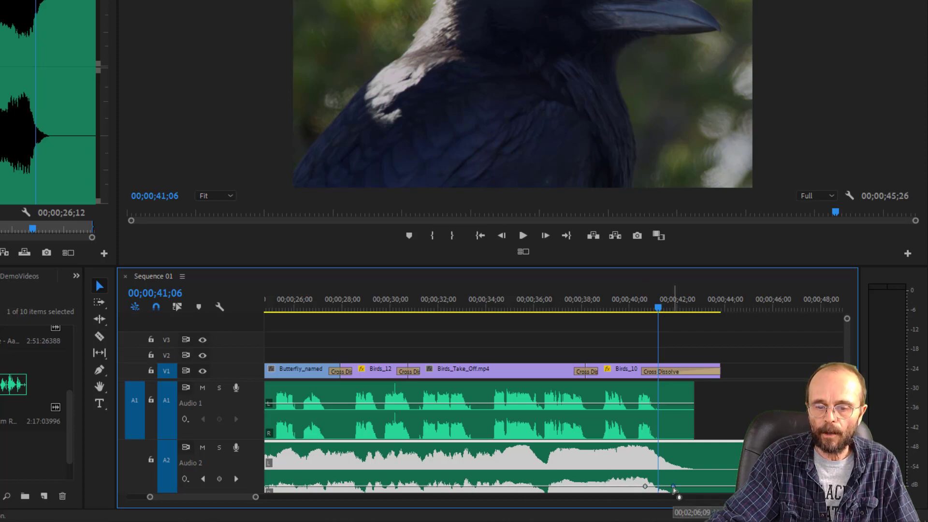
drag(672, 486, 668, 477)
- Move the first ending volume keyframe back to about 38.5 seconds for a longer rise, auditioning the ending from about 38 seconds
click(583, 299)
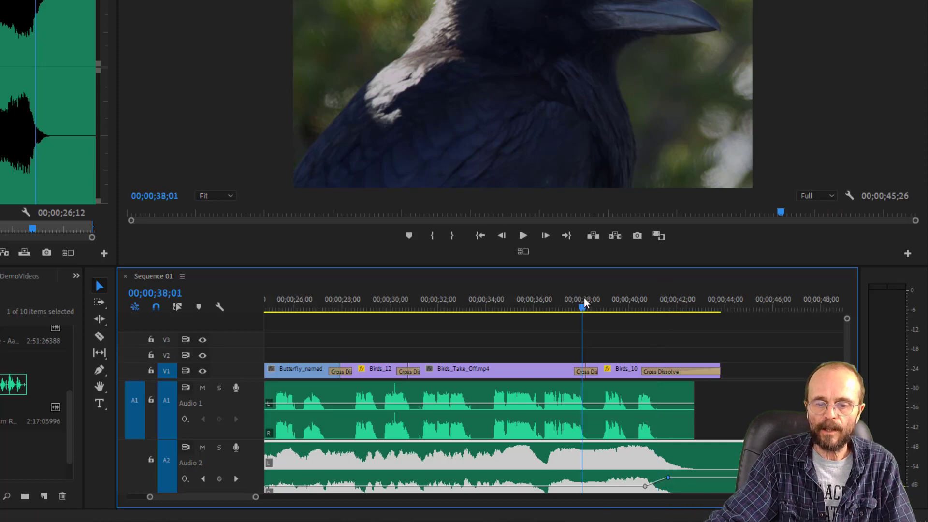
key(space)
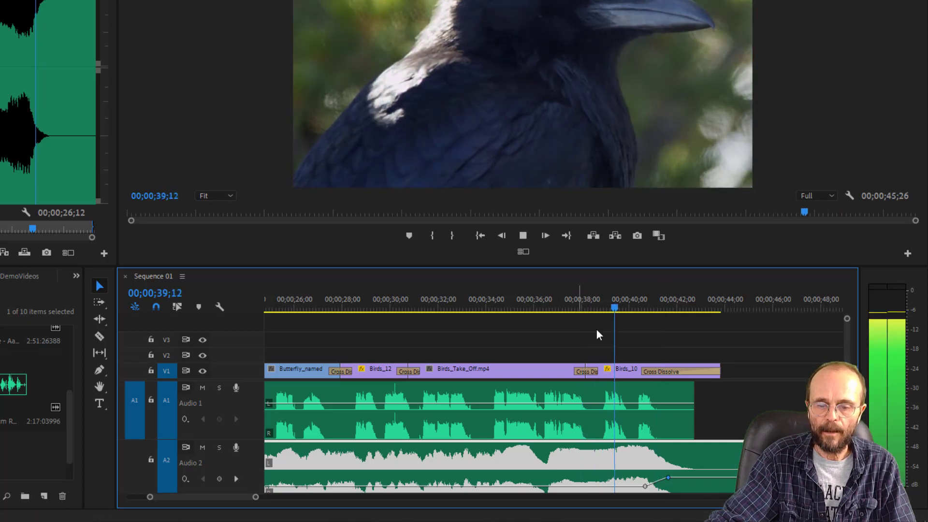
key(space)
drag(645, 485, 594, 484)
click(589, 307)
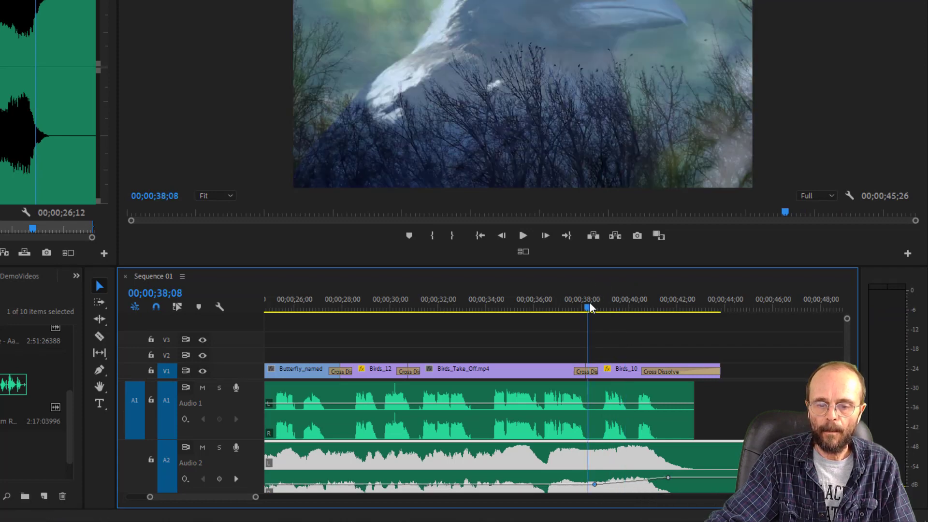
key(space)
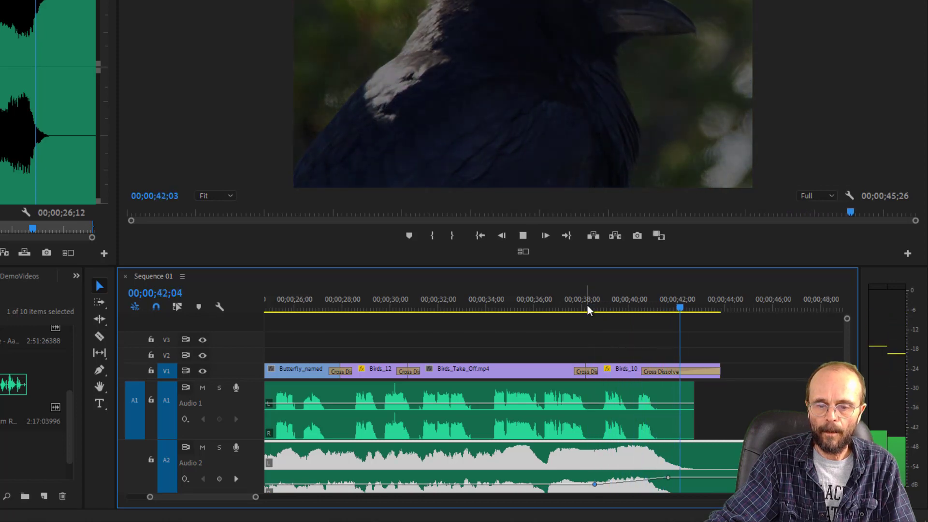
key(space)
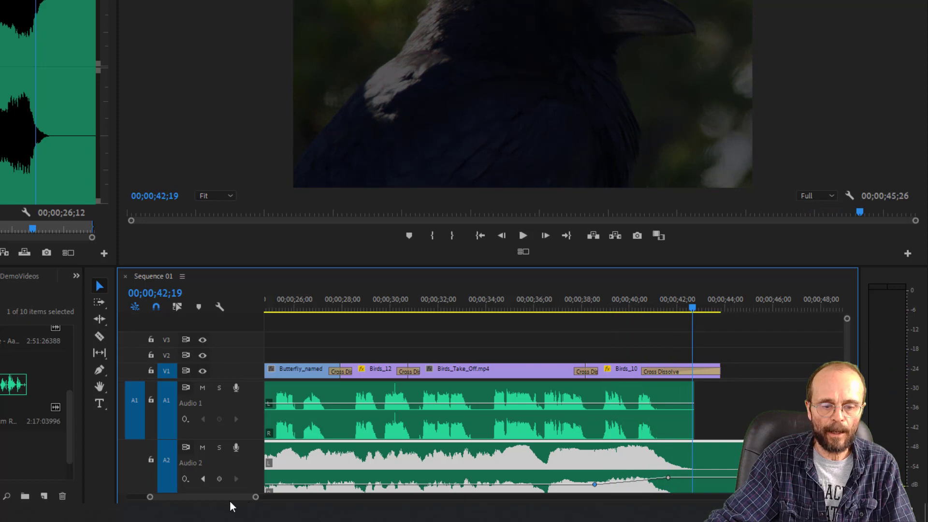
- Play the sequence from about 18 seconds to check how the music enters under the voice-over
drag(227, 497, 192, 501)
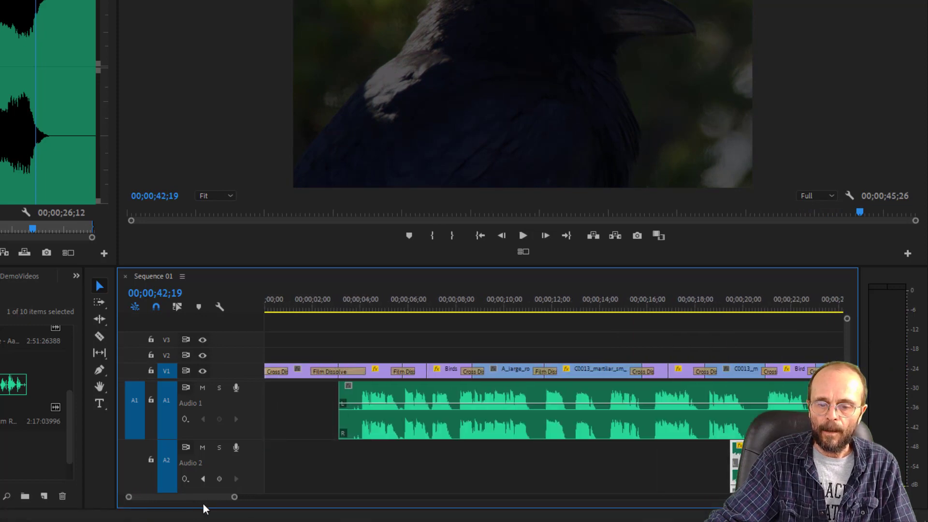
click(728, 296)
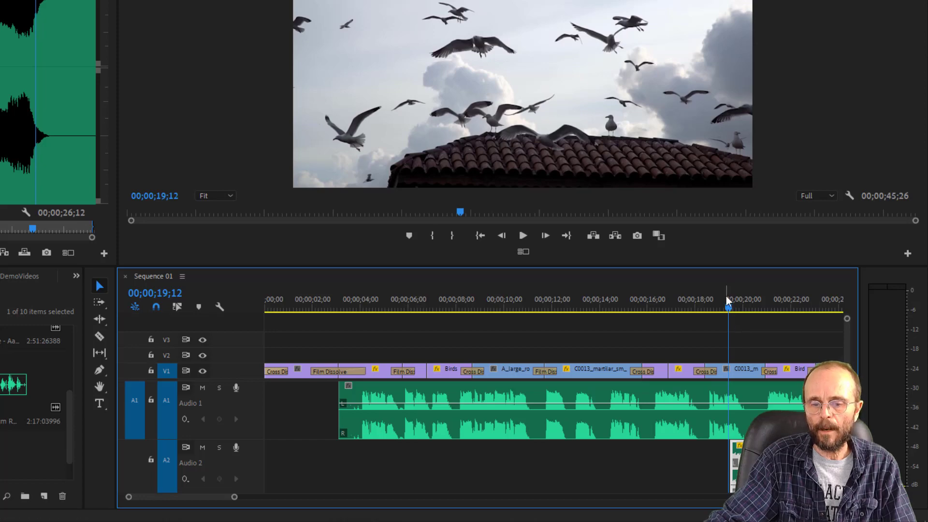
click(691, 304)
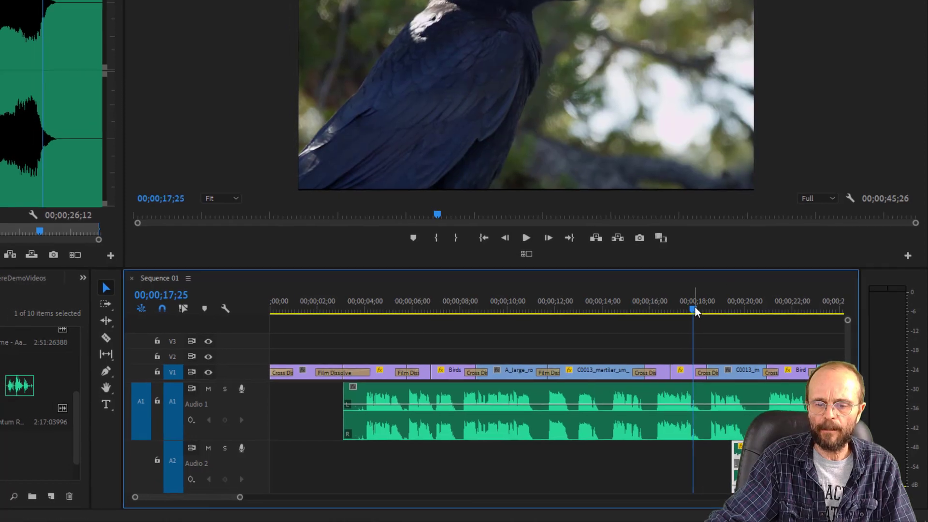
key(space)
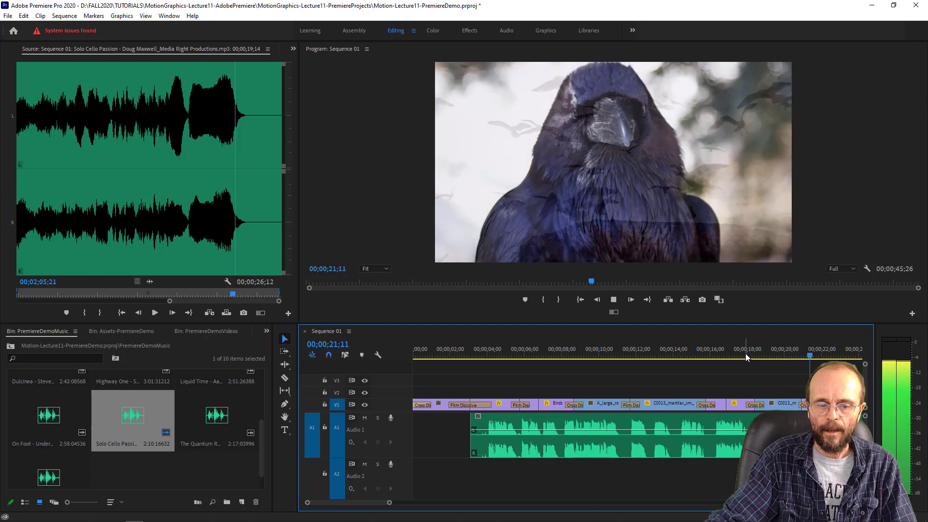
key(space)
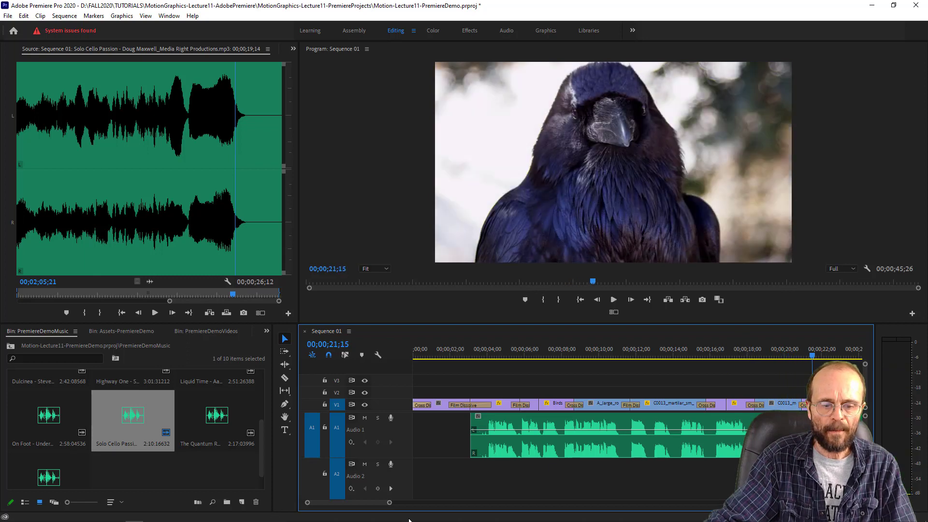
- Extend the start of the music clip on A2 back to the beginning of the sequence and play the opening
drag(389, 503, 424, 502)
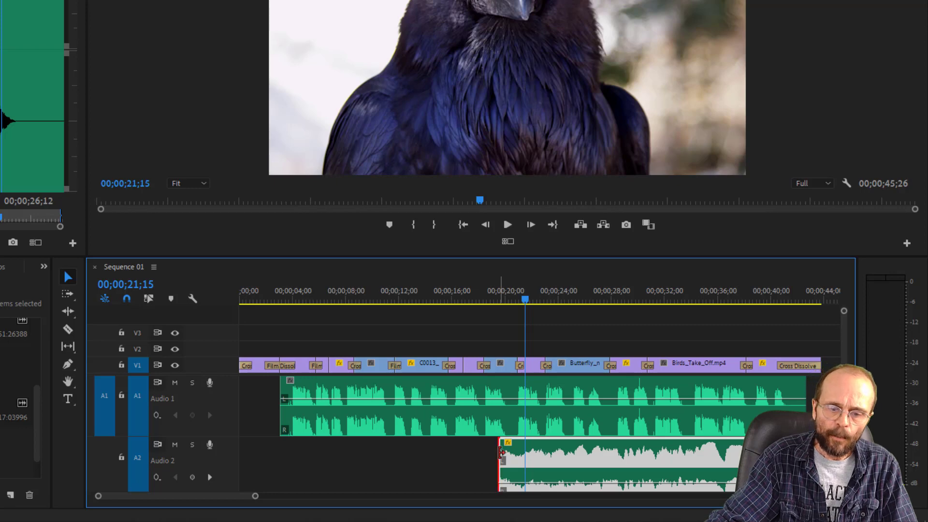
drag(501, 451, 198, 466)
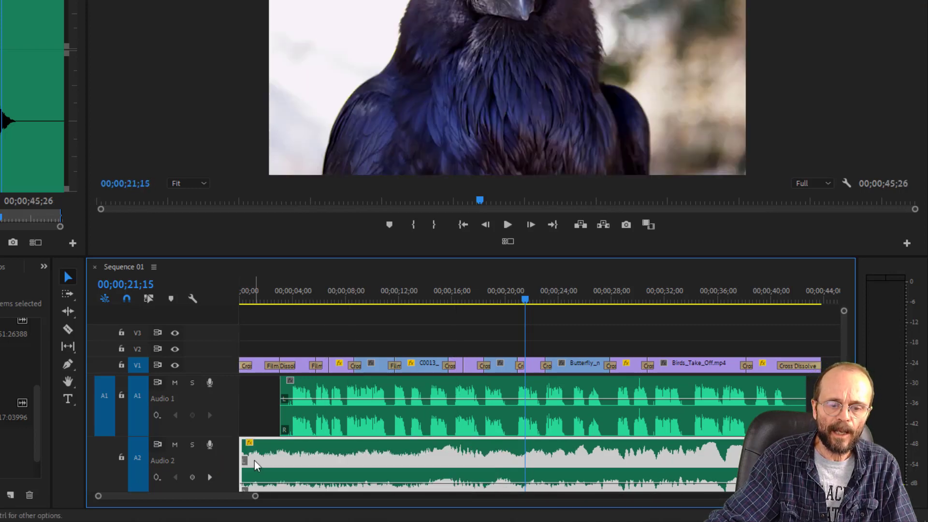
drag(259, 290, 219, 291)
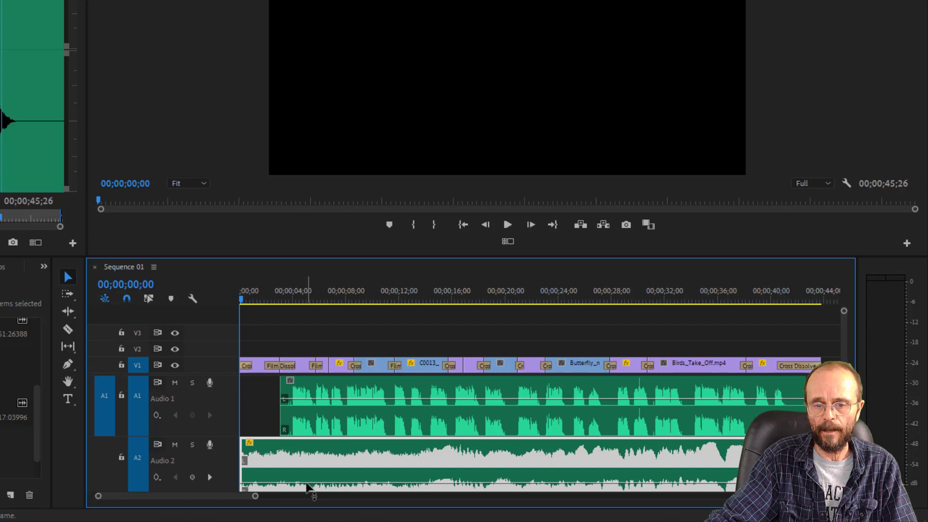
key(space)
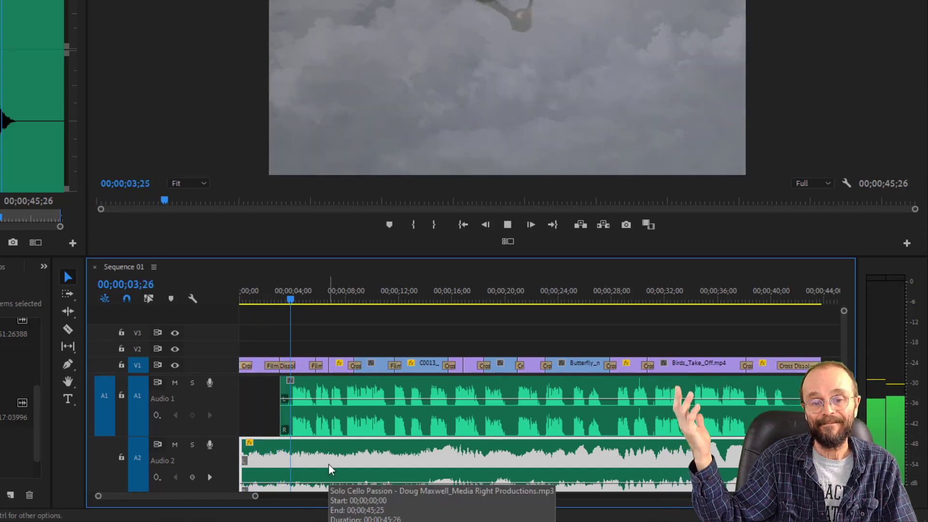
key(space)
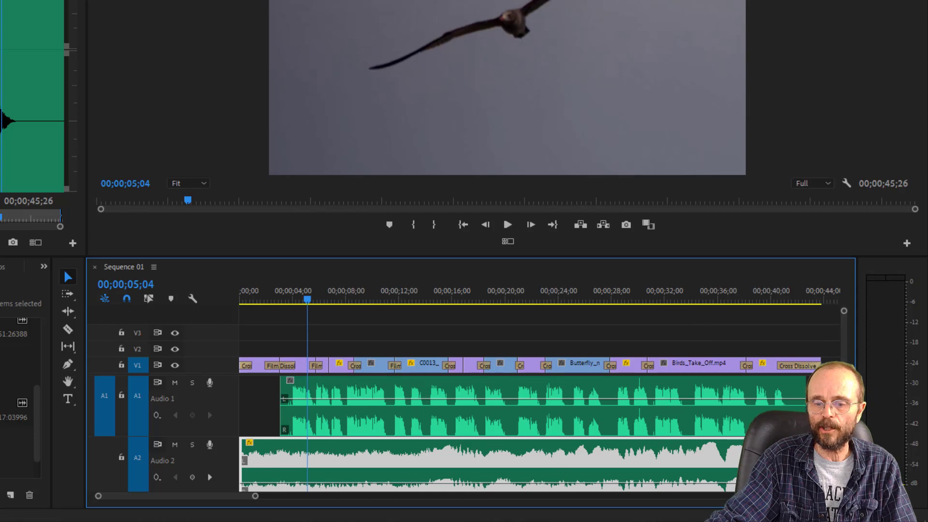
- Enlarge the timeline, audition the opening and raise the music's intro volume to -9.6 dB with a keyframe at 00;00;03;03
scroll(483, 425, down, 5)
scroll(483, 430, up, 5)
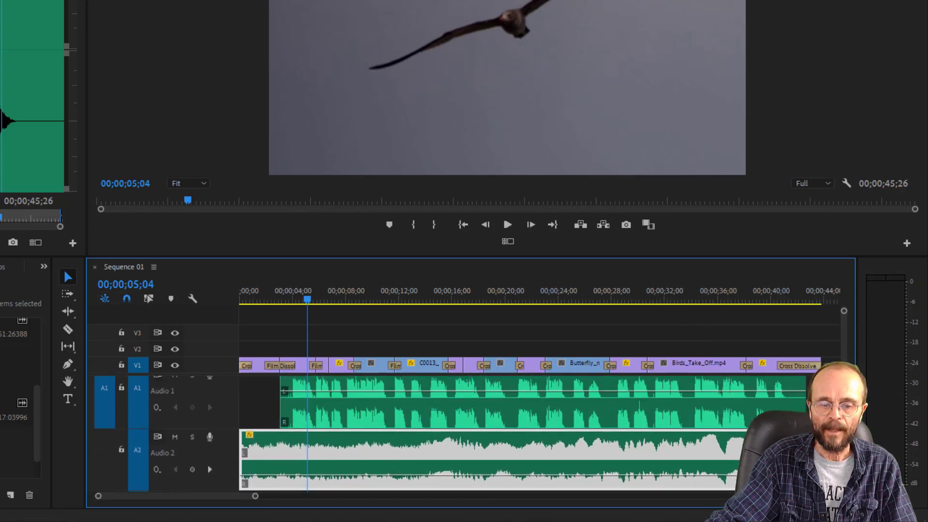
scroll(483, 430, up, 1)
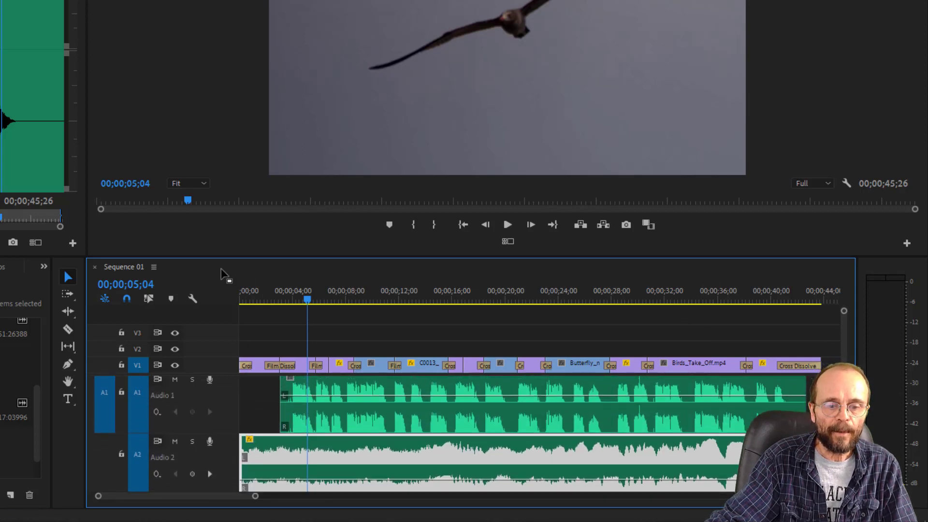
drag(206, 257, 207, 170)
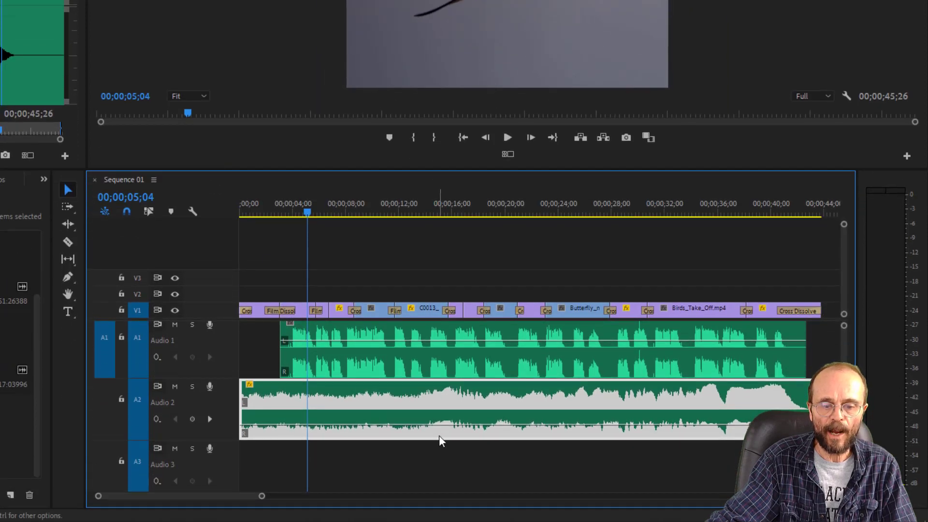
drag(309, 207, 184, 218)
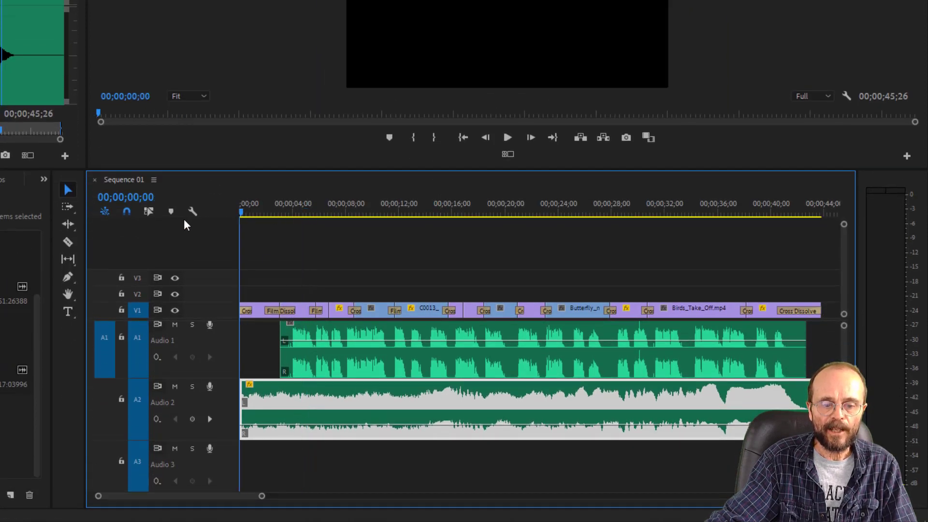
key(space)
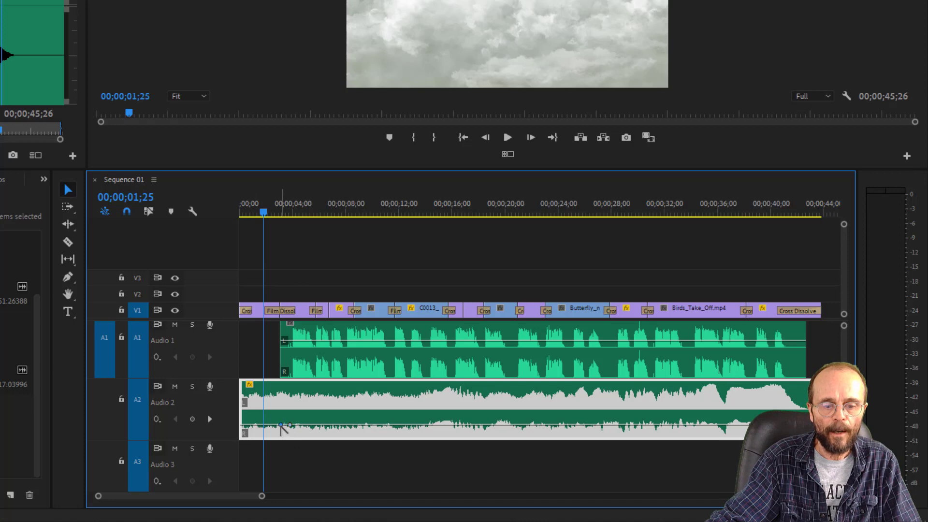
drag(281, 425, 281, 416)
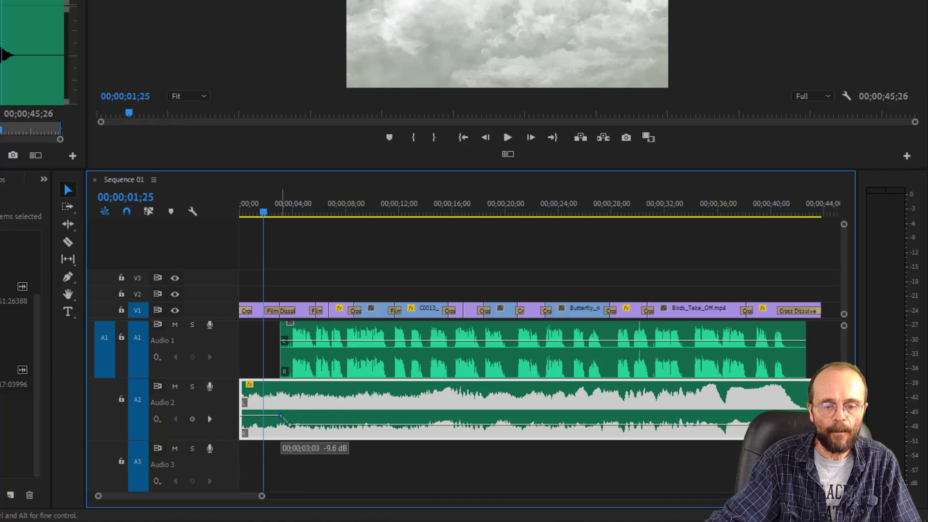
- Play the sequence from the start to about 14 seconds to check the mix, and mute music track A2
drag(244, 208, 232, 210)
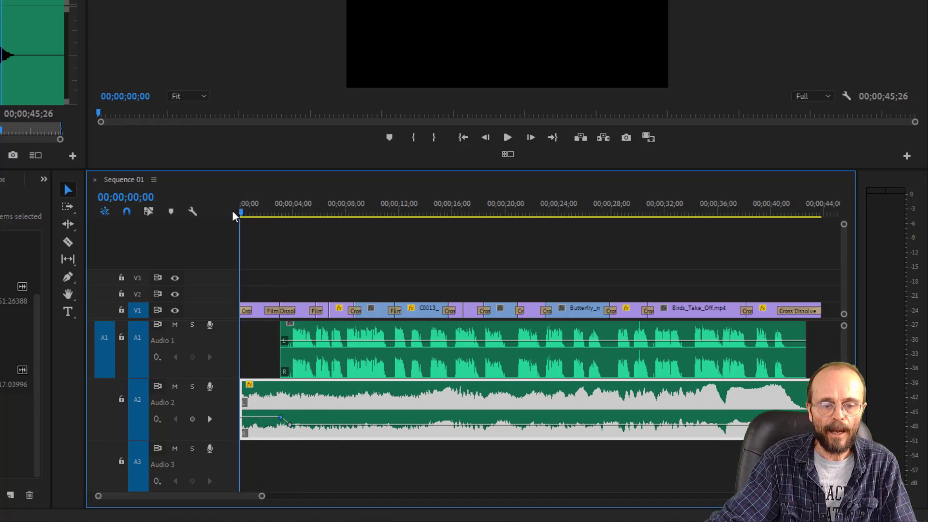
key(space)
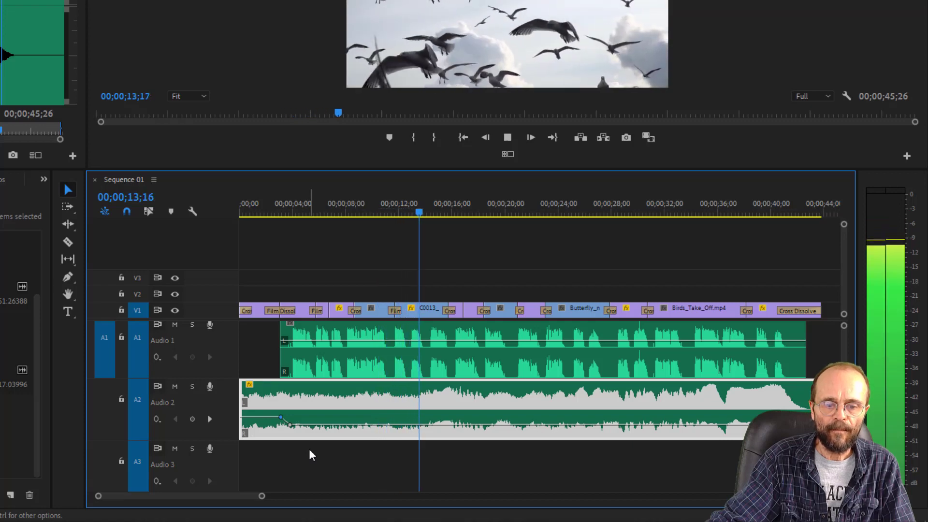
key(space)
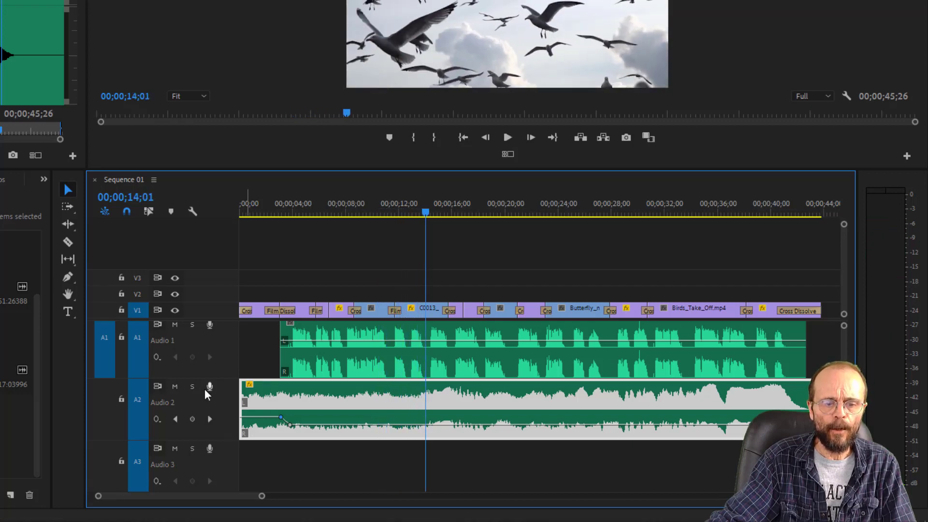
click(176, 386)
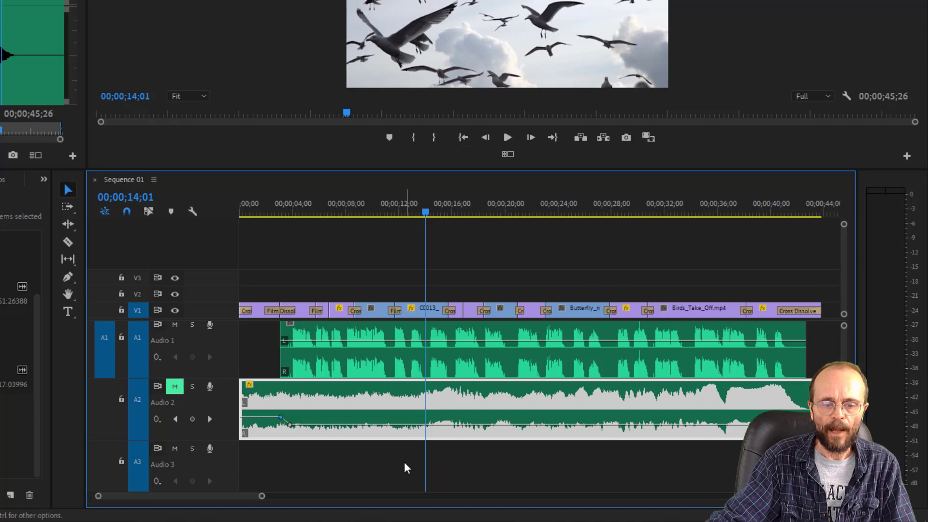
- Play the voice-over from 00;00;14;01 with the music muted, and return the playhead to the start of the sequence
key(space)
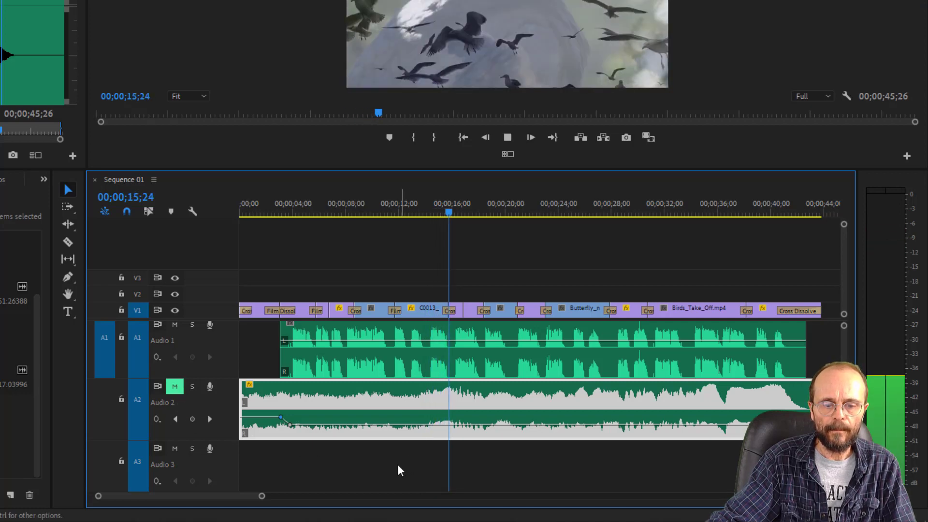
key(space)
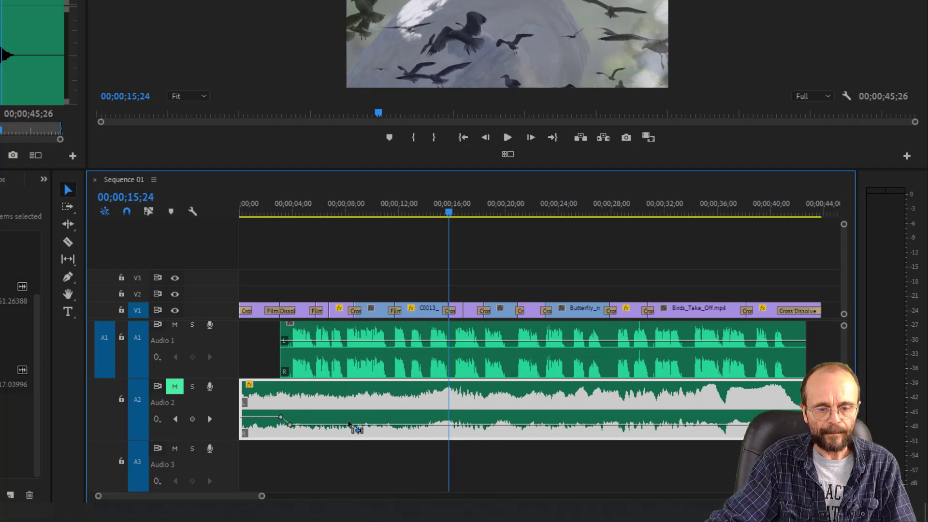
drag(449, 213, 191, 227)
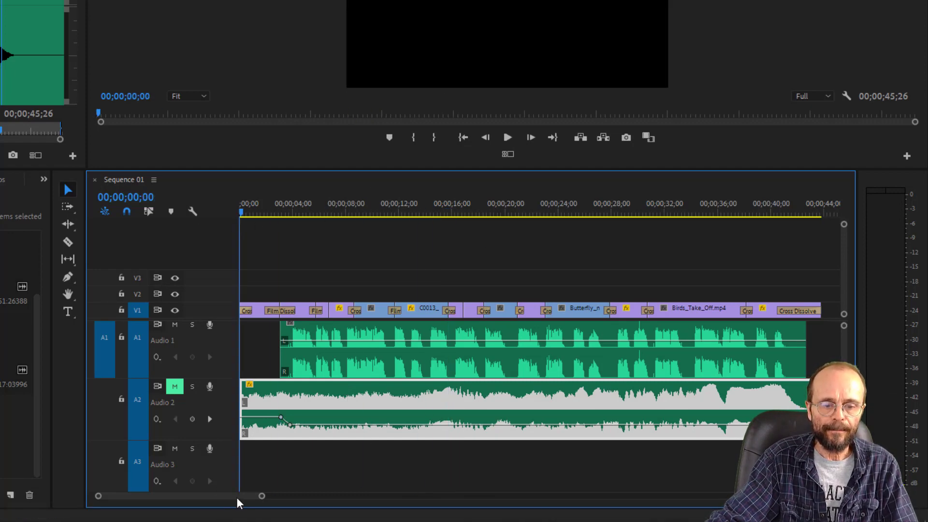
click(281, 463)
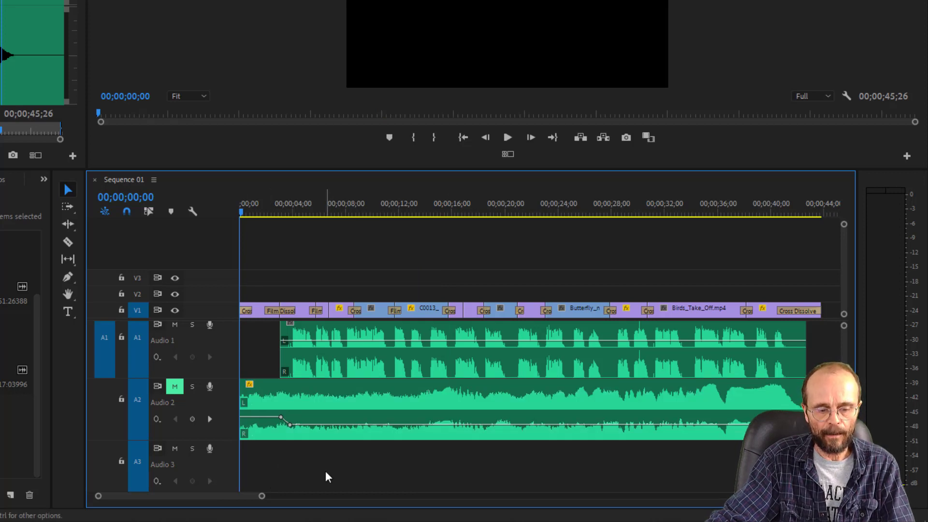
key(End)
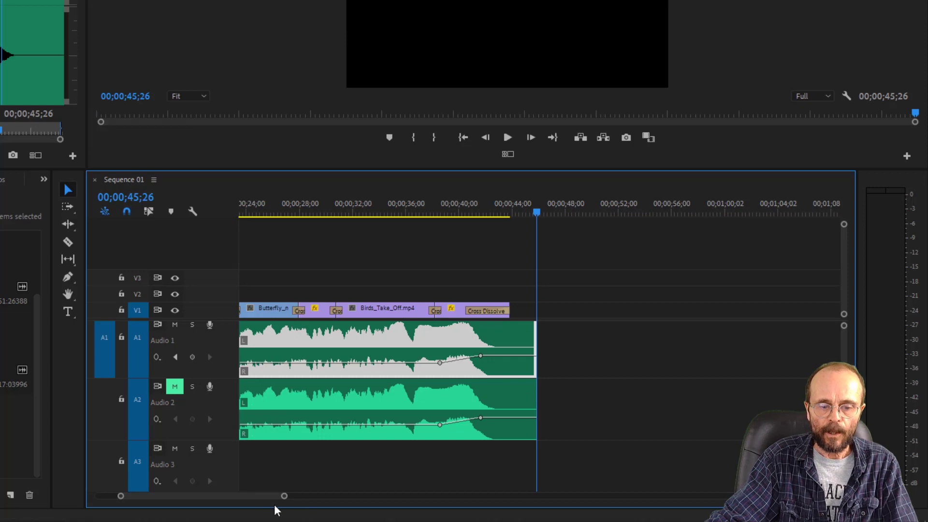
drag(230, 494, 135, 494)
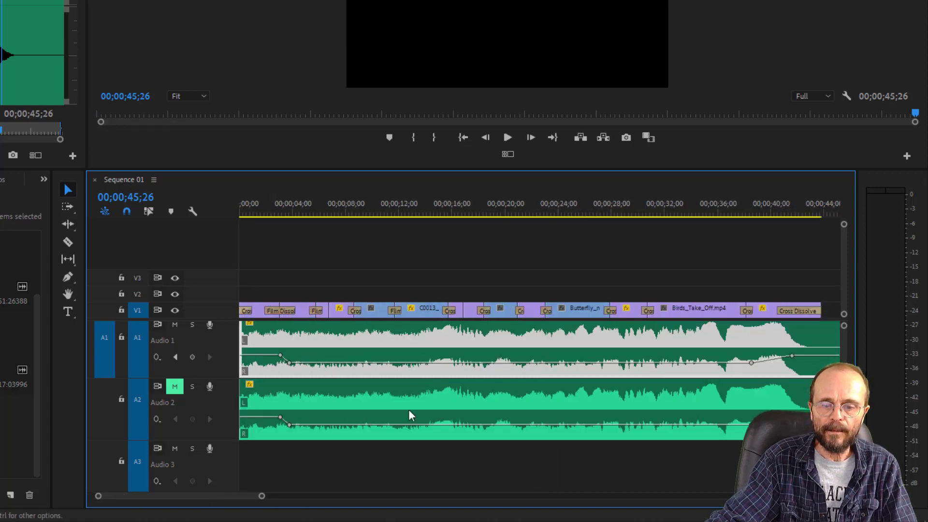
click(312, 202)
key(space)
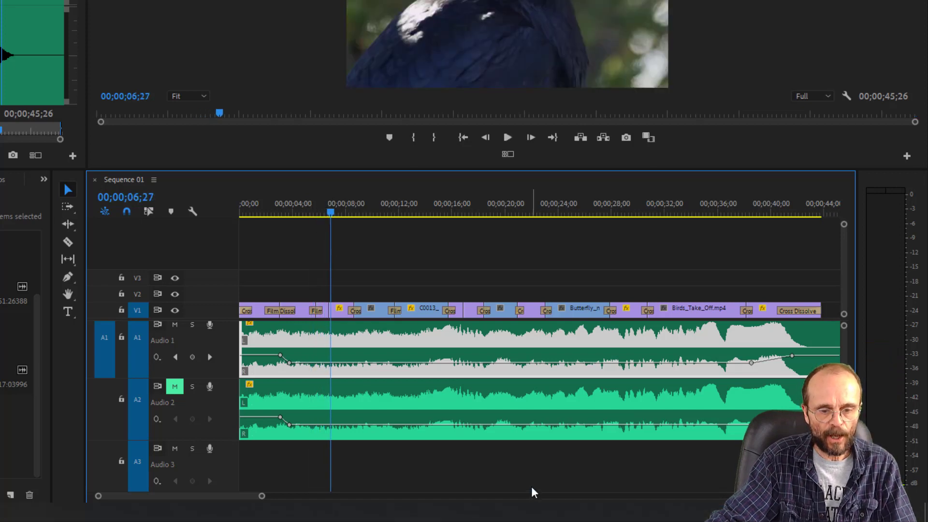
key(ctrl+z)
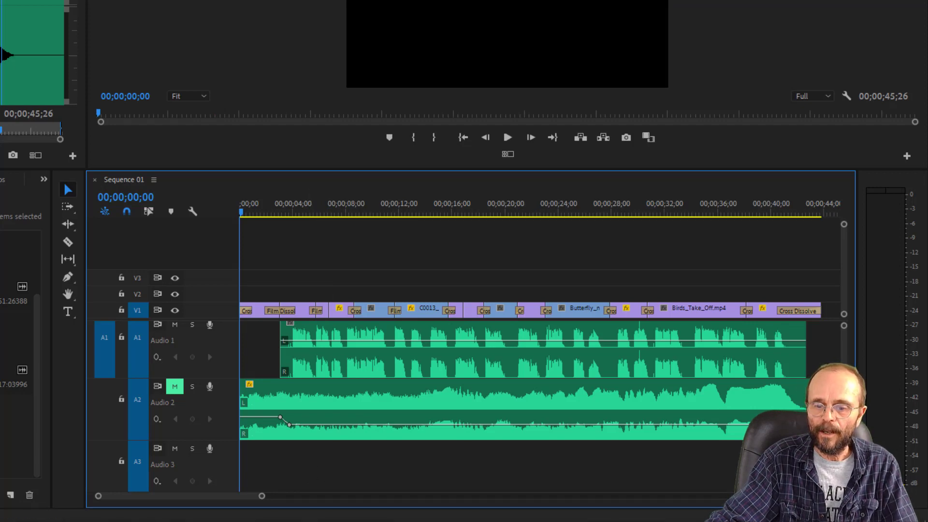
- Lock audio tracks A1 and A2 and paste a copy of the music clip onto A3 at the sequence start
scroll(467, 406, down, 5)
scroll(467, 406, up, 5)
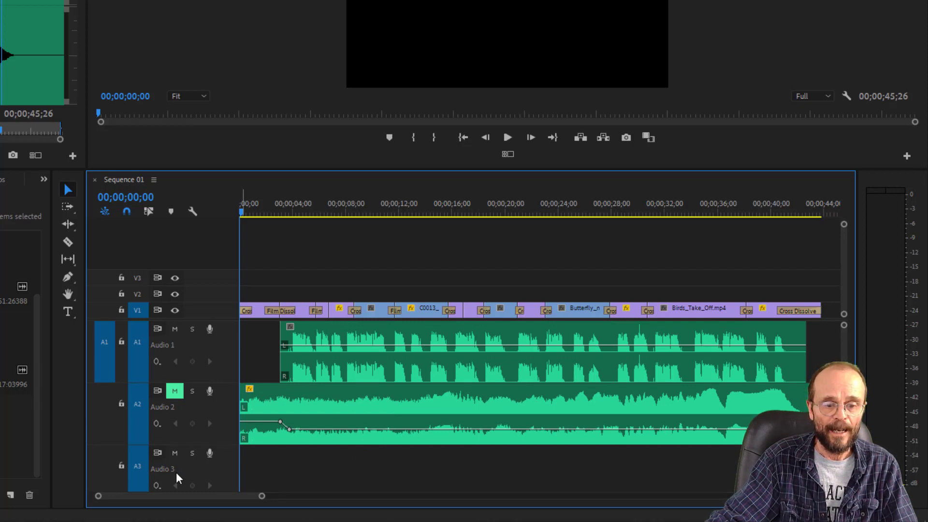
click(122, 340)
click(121, 404)
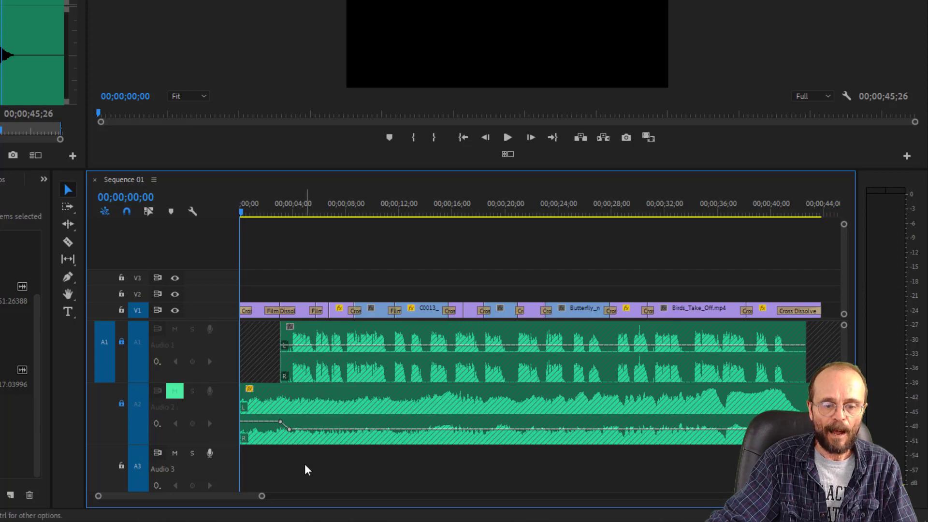
key(ctrl+v)
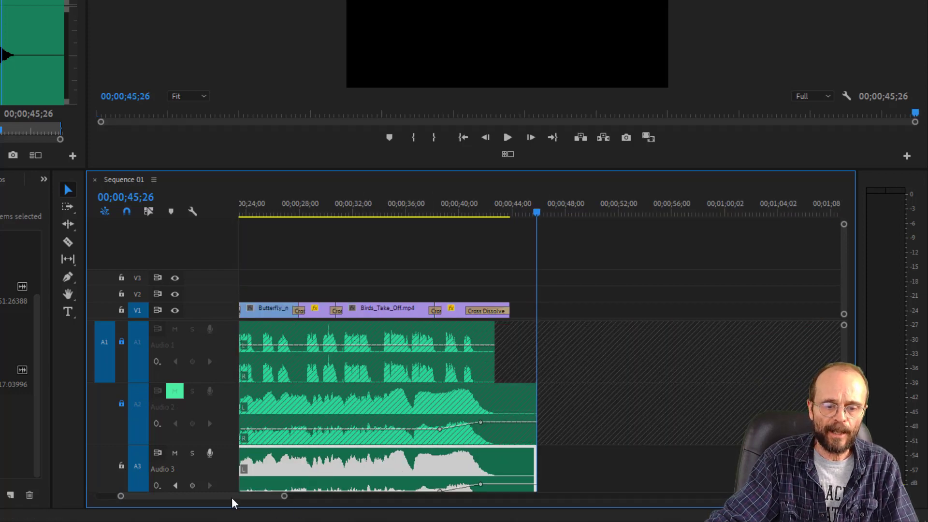
drag(231, 497, 199, 498)
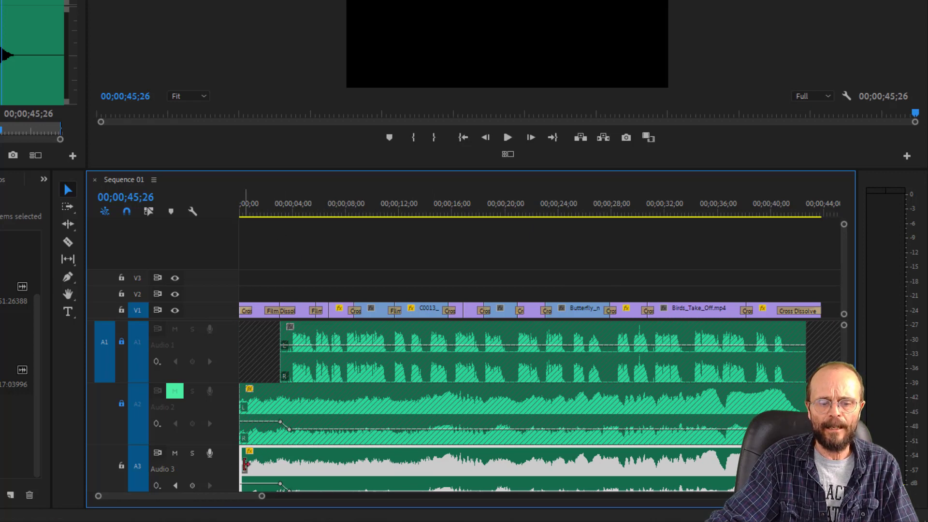
- Trim the start of the music copy on A3 to about 21 seconds and play the ending from 00;00;40;17
drag(245, 464, 519, 465)
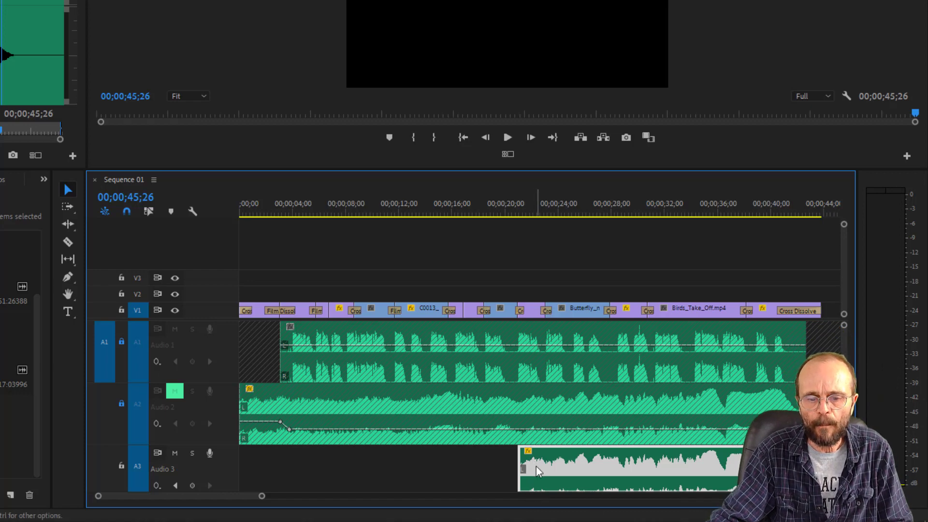
drag(510, 202, 779, 239)
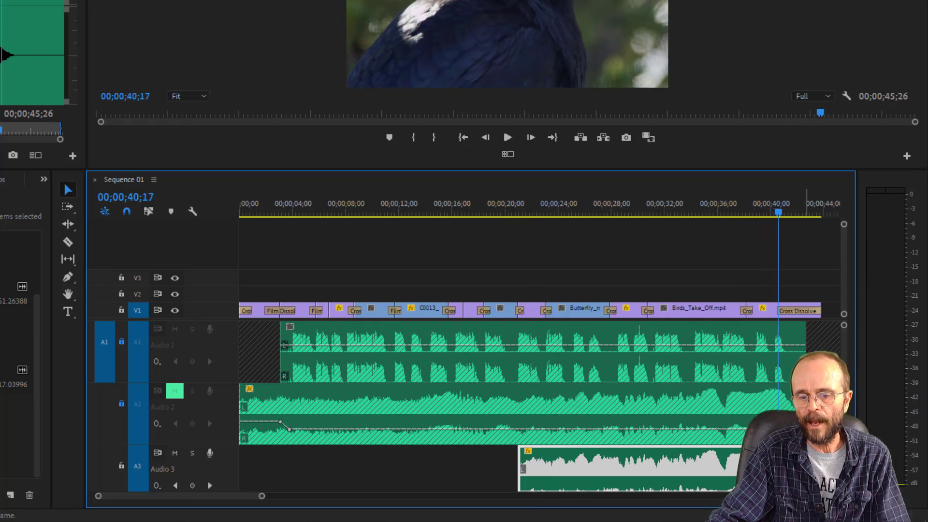
key(space)
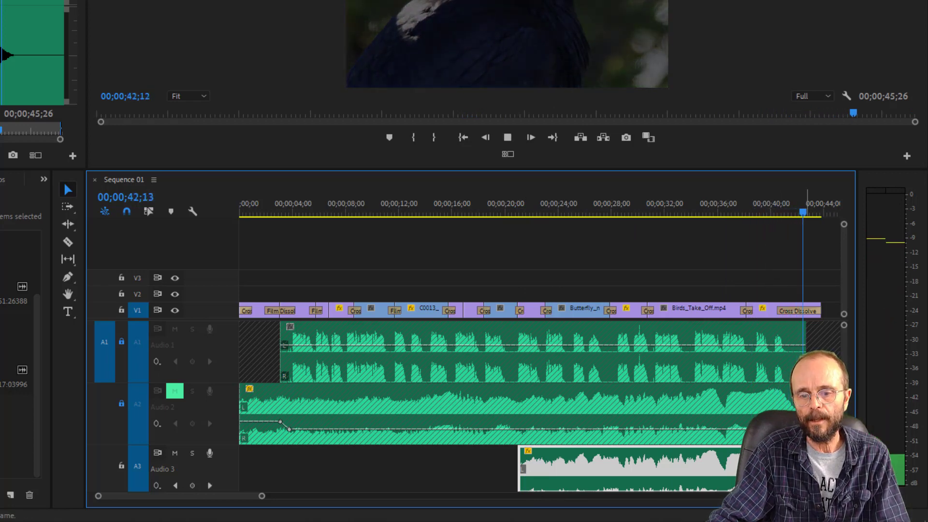
key(space)
- Enlarge the timeline and, with A3 temporarily locked, paste the trimmed music clip onto A4 at 00;00;06;17
drag(265, 496, 222, 500)
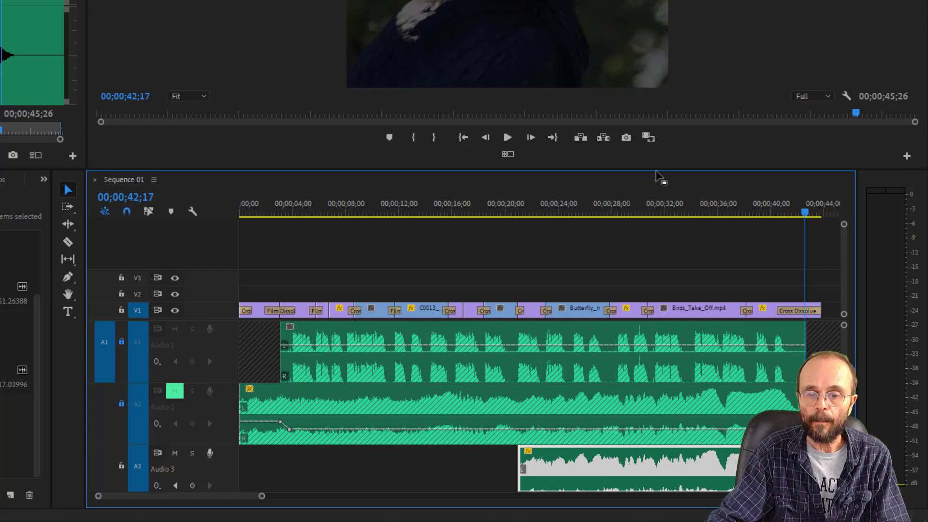
drag(629, 167, 630, 88)
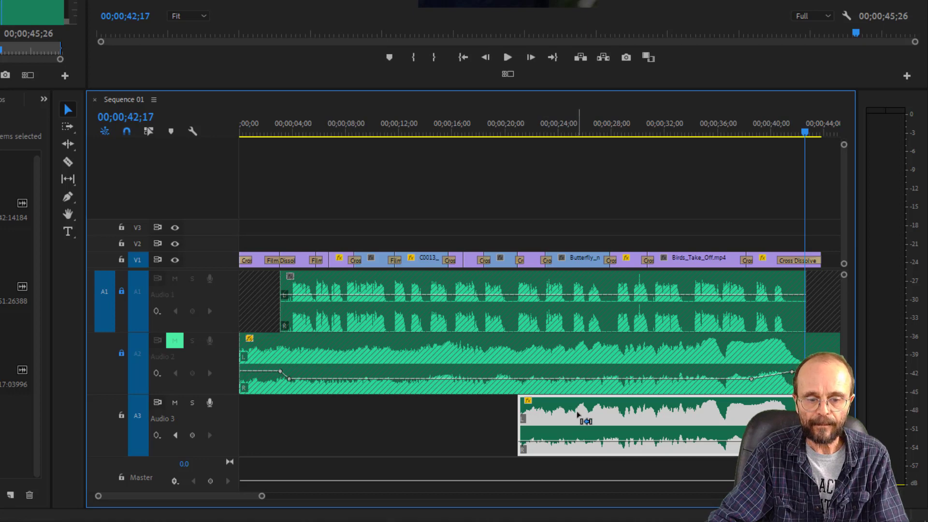
click(121, 415)
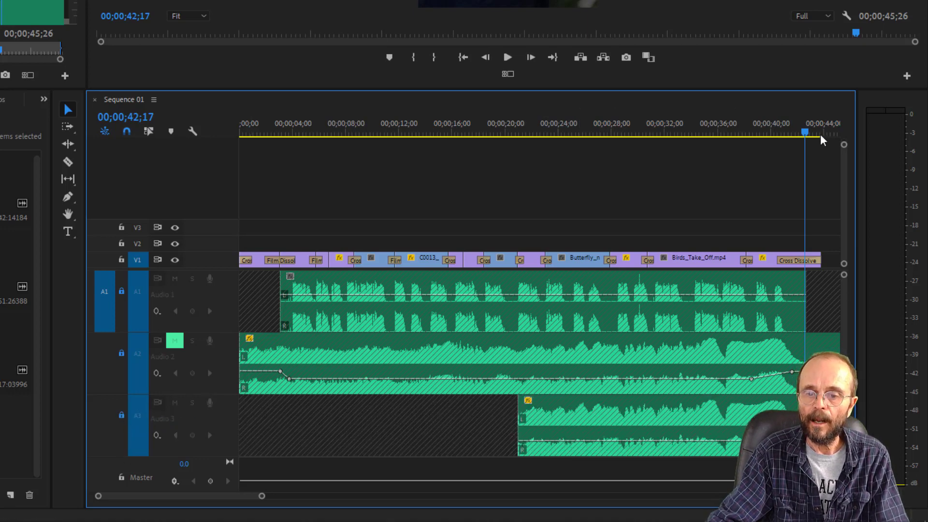
drag(806, 132, 327, 175)
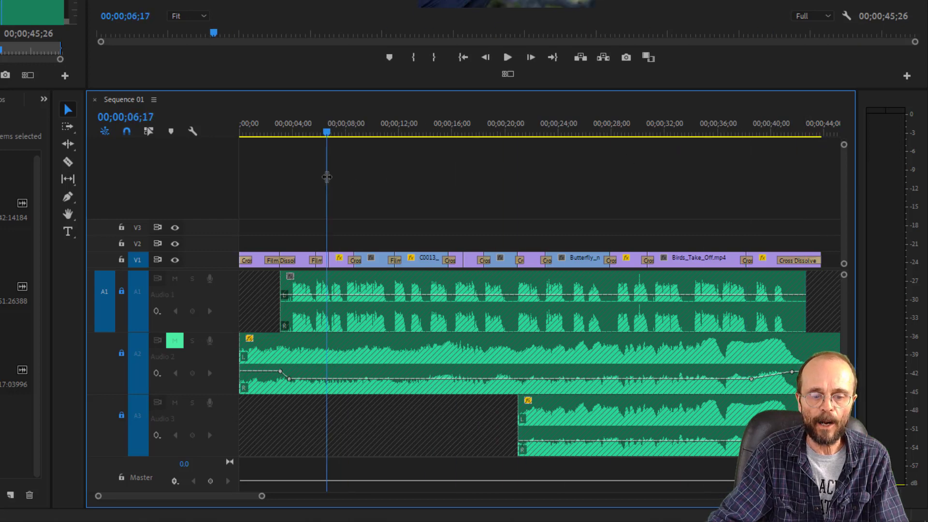
key(period)
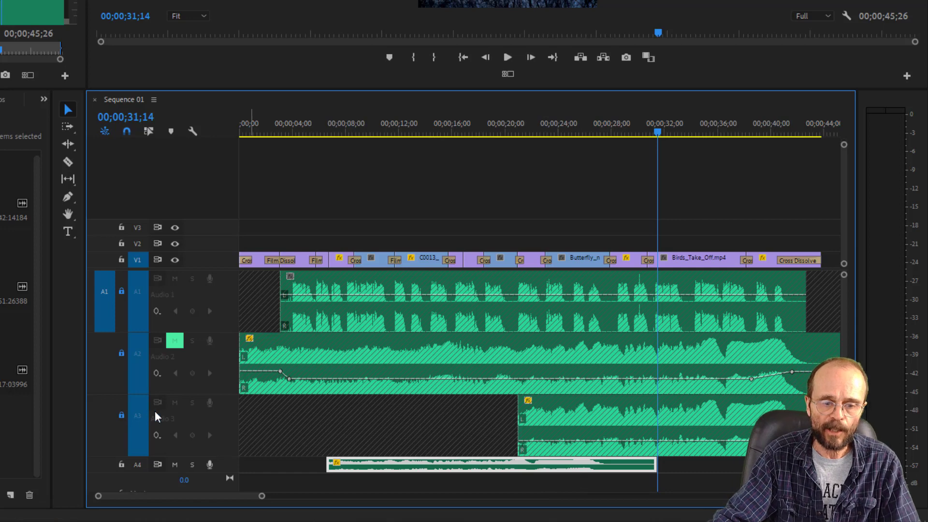
click(122, 416)
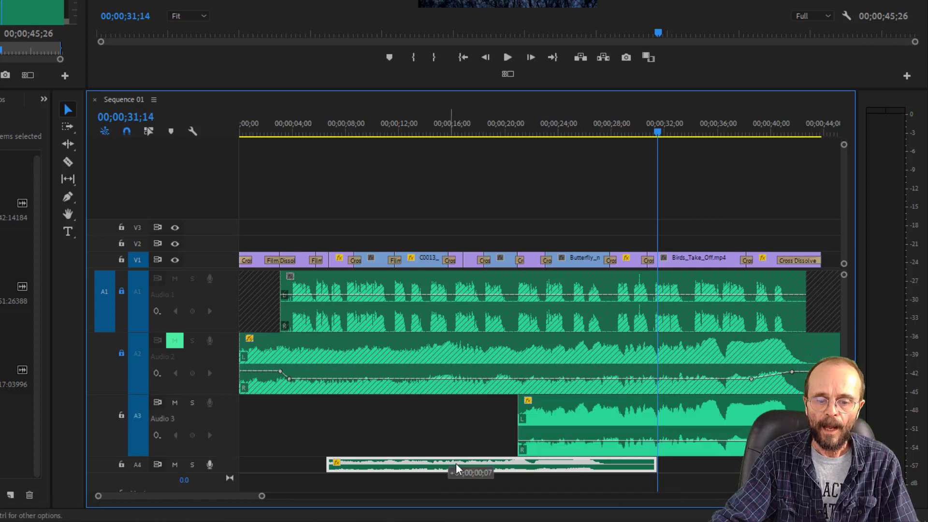
- Restore the trimmed-off beginning of the music clip on A4 by alternately sliding the clip later and extending its start earlier
drag(449, 467, 546, 469)
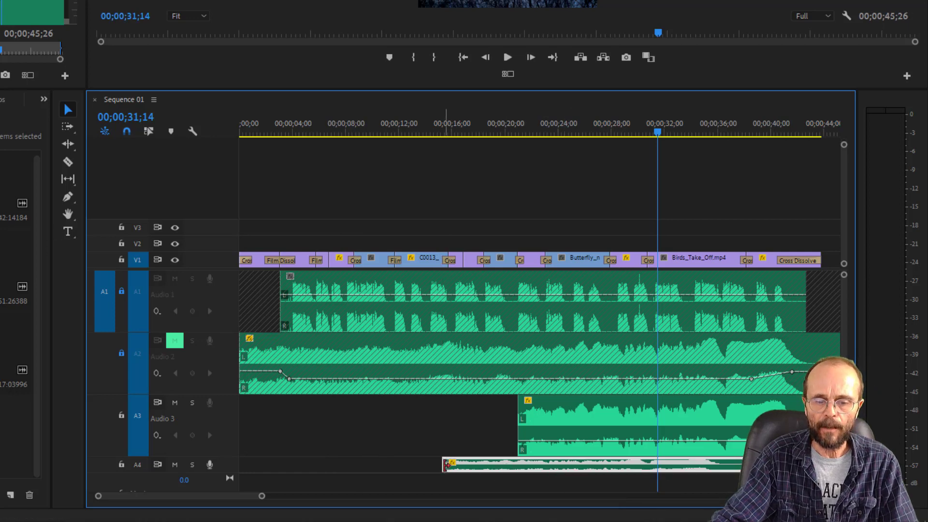
drag(446, 465, 275, 464)
drag(361, 465, 551, 476)
drag(469, 465, 242, 465)
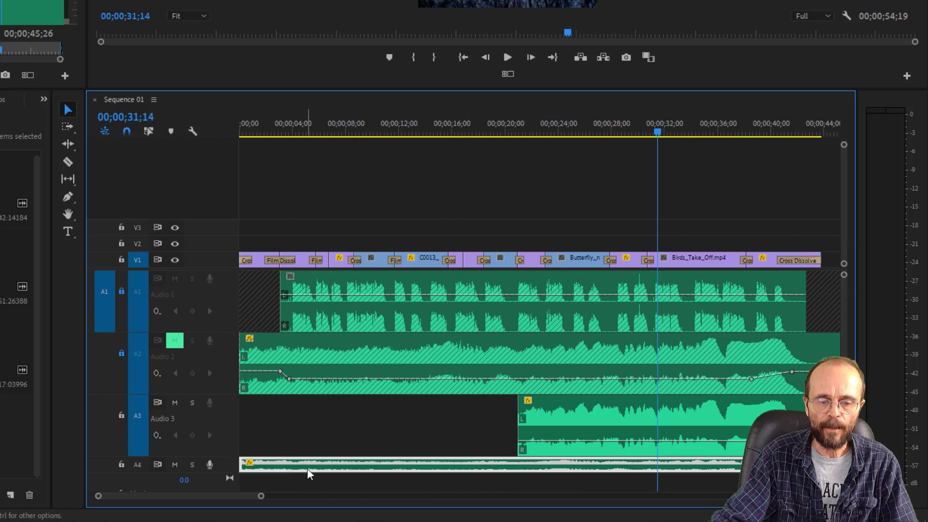
drag(312, 467, 564, 475)
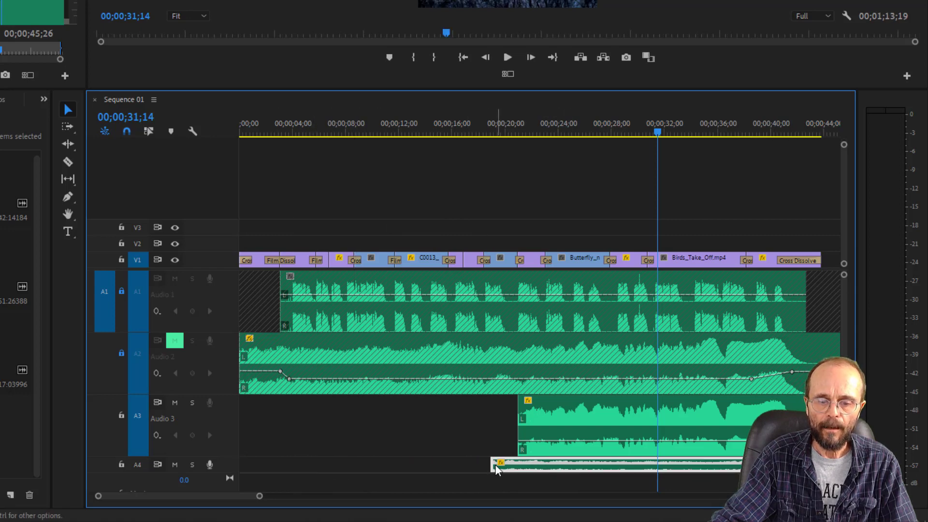
drag(493, 465, 254, 465)
drag(337, 466, 612, 469)
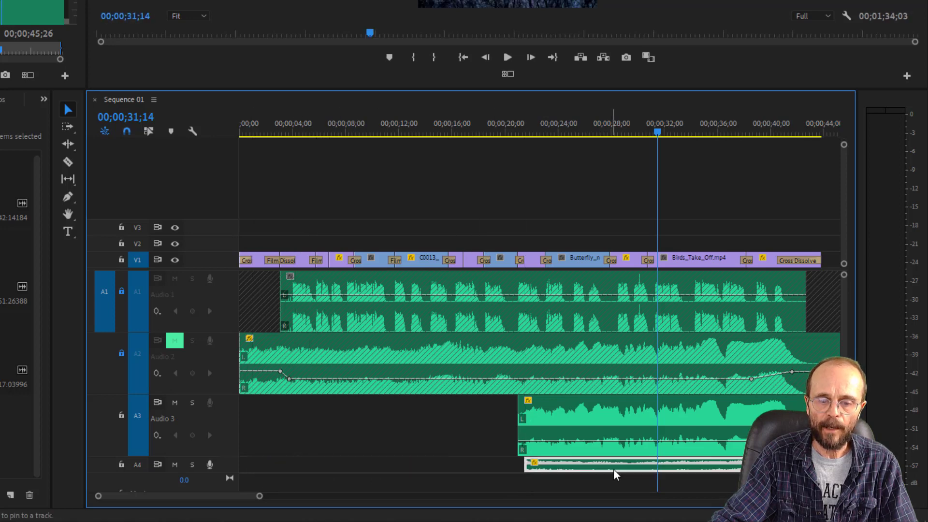
drag(530, 465, 247, 466)
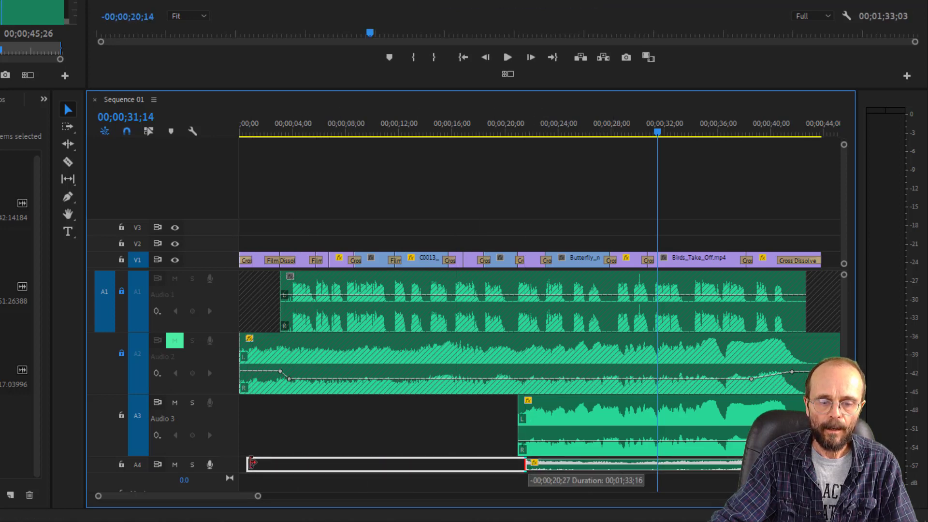
mouse_move(257, 498)
mouse_down()
mouse_move(265, 498)
mouse_move(240, 501)
mouse_move(390, 511)
mouse_up()
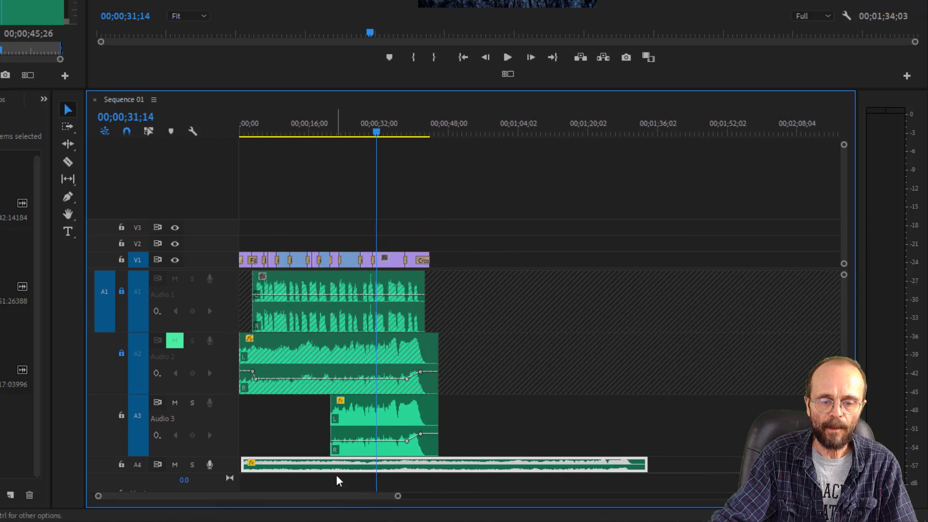
drag(331, 470, 569, 467)
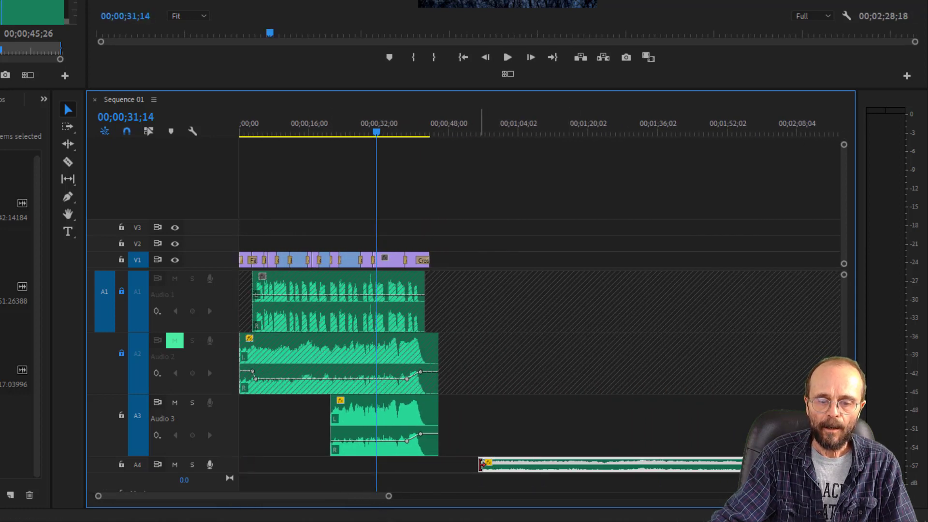
drag(481, 465, 320, 464)
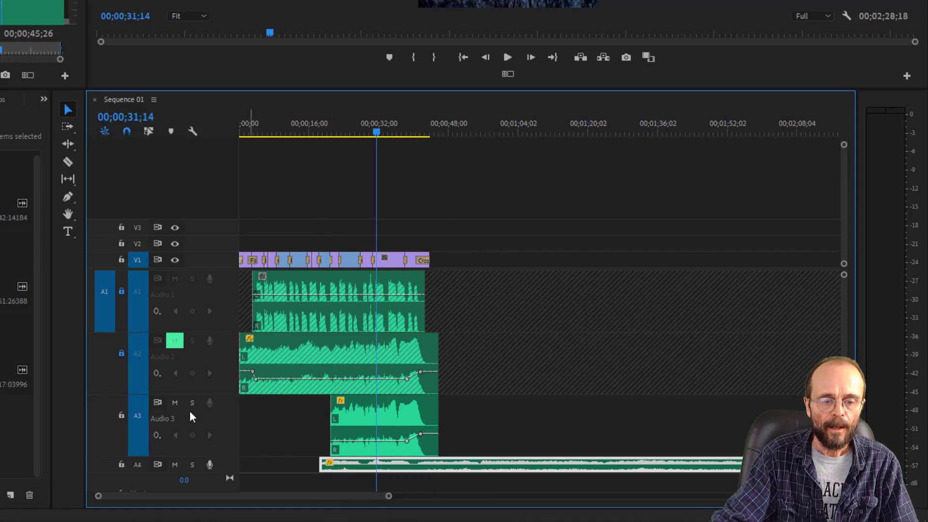
- Mute track A3, move the music clip on A4 to the sequence start and play the opening
click(176, 403)
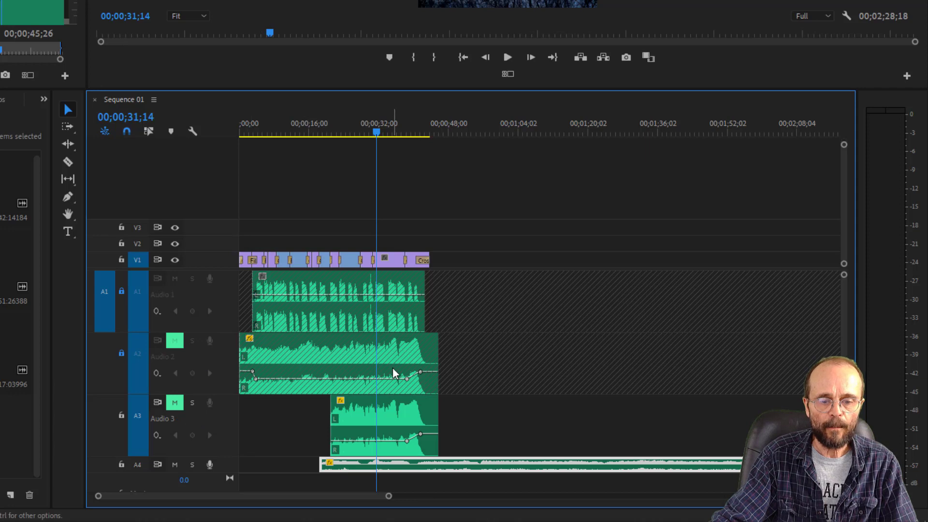
drag(418, 465, 338, 467)
drag(249, 129, 223, 130)
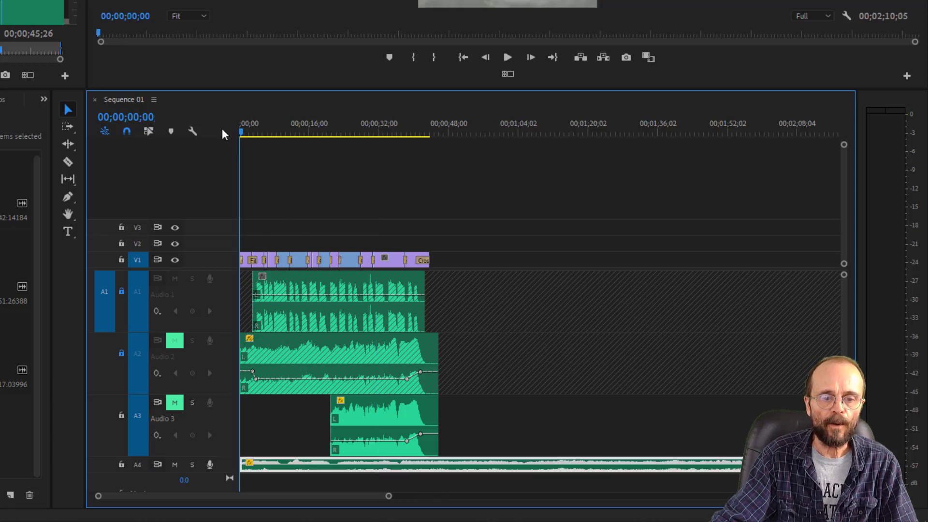
key(space)
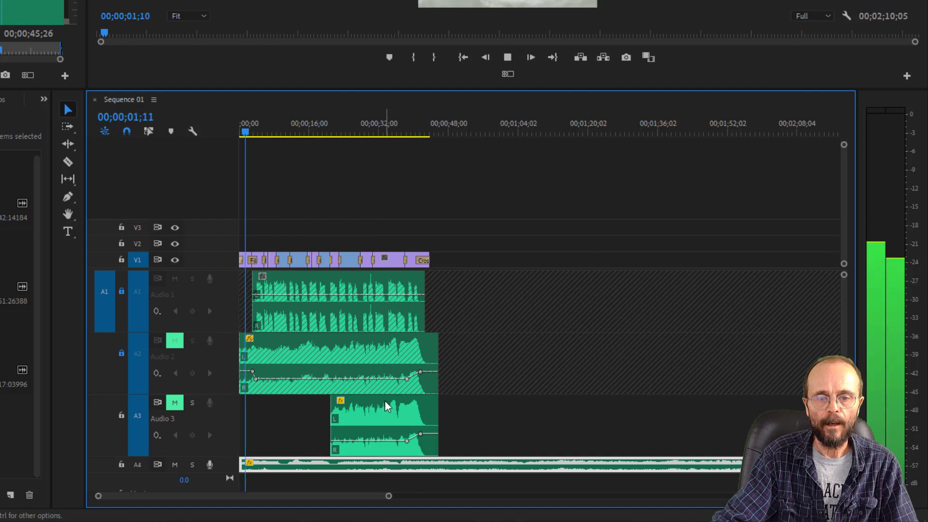
key(space)
- Return the playhead to the sequence start and increase the height of audio track A4 to show the clip's waveform
drag(388, 496, 279, 519)
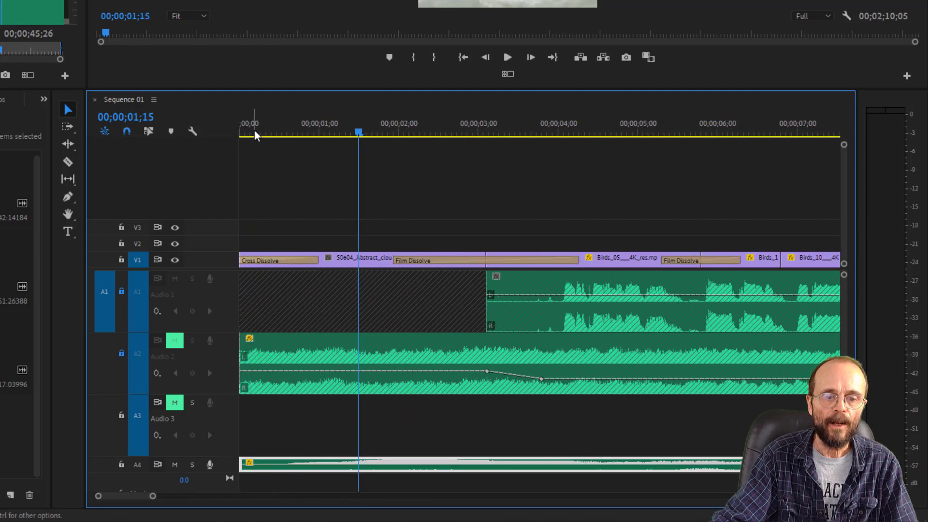
drag(241, 131, 231, 133)
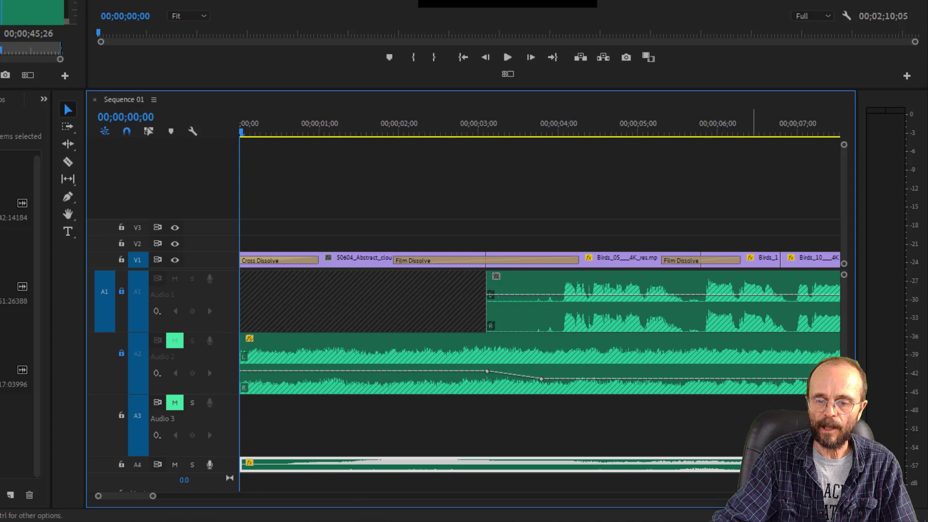
mouse_move(843, 478)
mouse_down()
mouse_move(844, 444)
mouse_move(844, 466)
mouse_up()
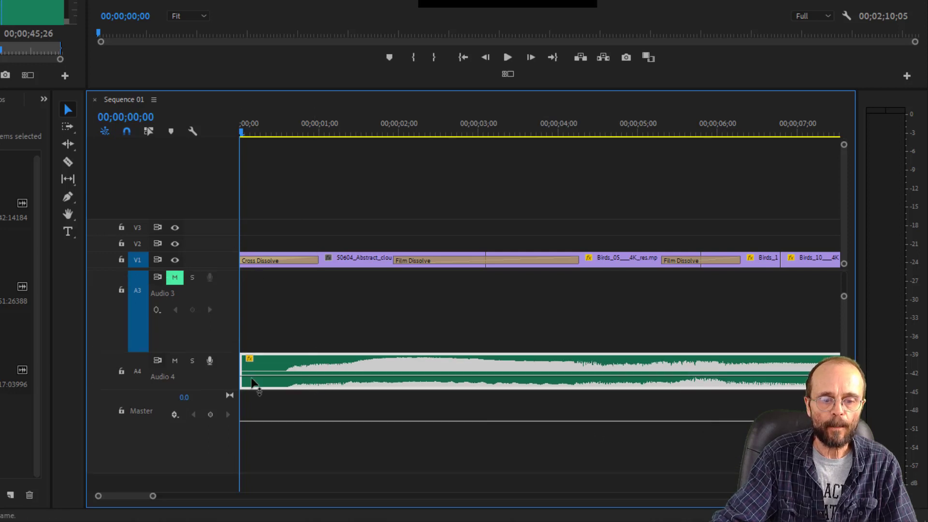
- Trim the silent lead-in off the music clip on A4, move the clip back to the sequence start and play its opening
drag(245, 382, 279, 382)
drag(423, 390, 377, 394)
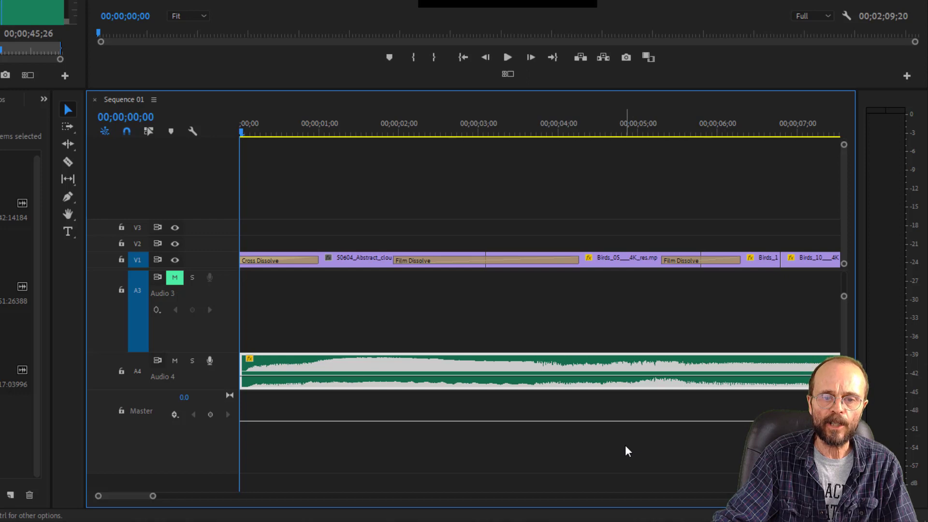
key(space)
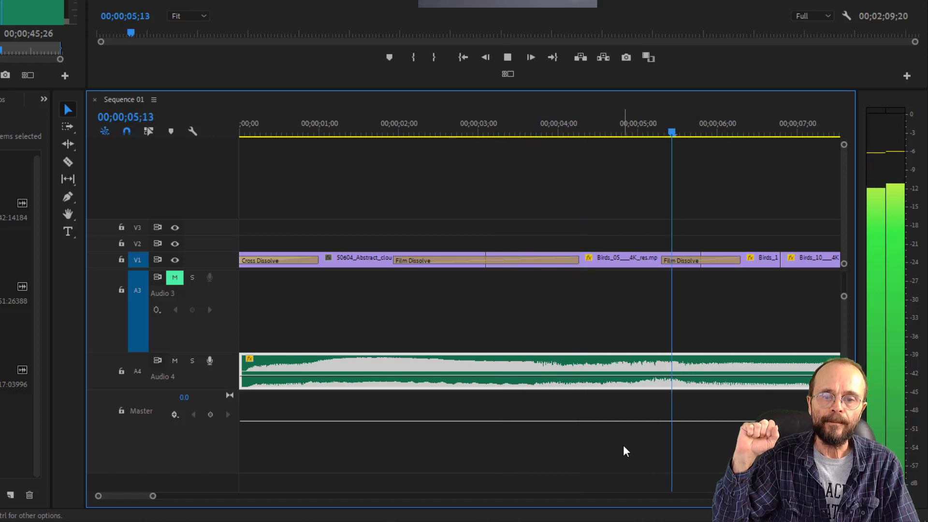
key(space)
- Audition the A4 music from 00;00;20;09, 00;00;36;08 and 00;00;08;20, at the dips in its waveform, to find a suitable starting phrase
drag(153, 496, 319, 518)
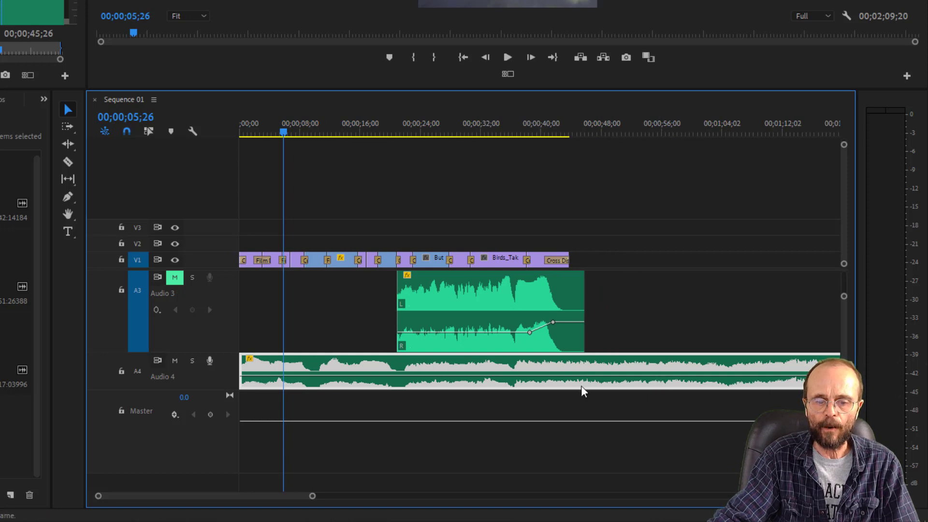
drag(284, 135, 392, 177)
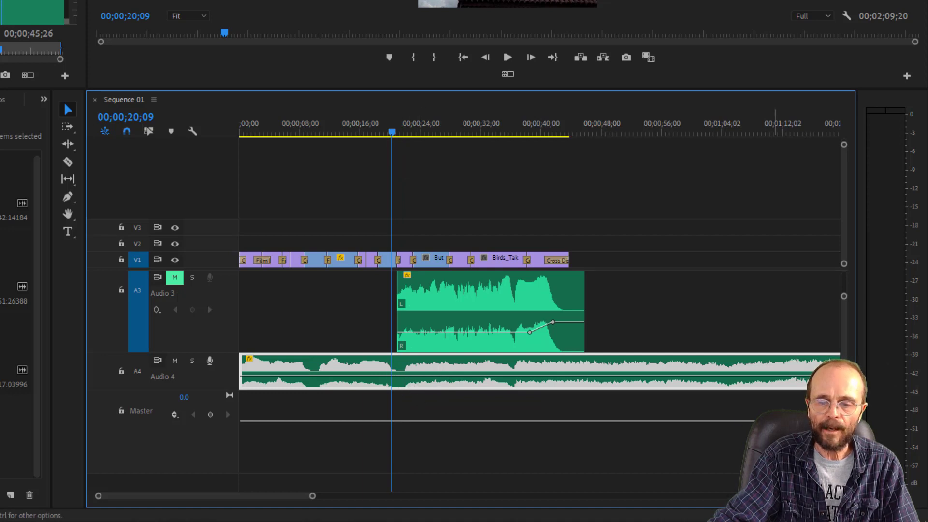
scroll(331, 412, up, 1)
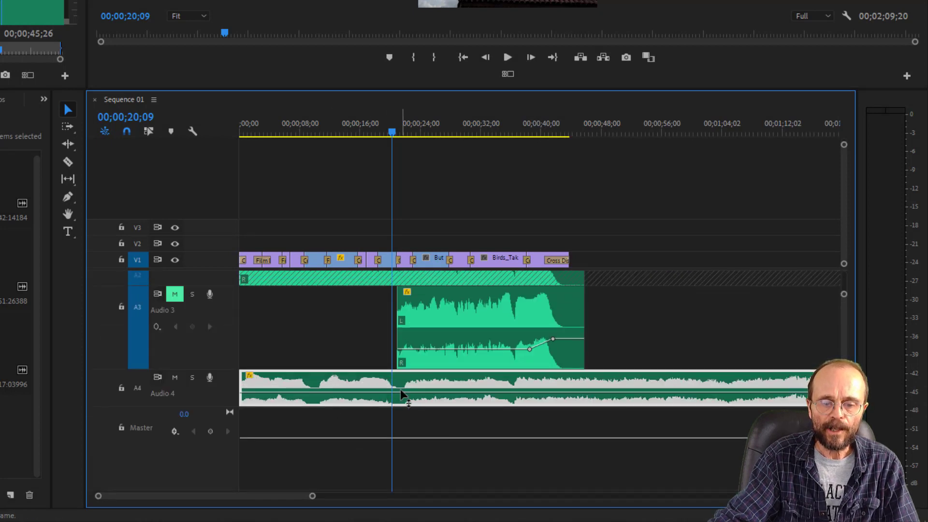
key(space)
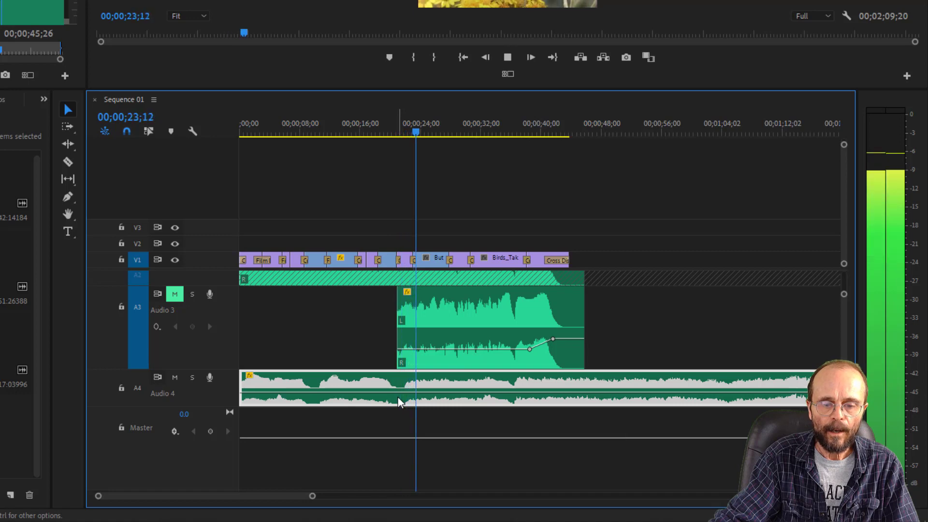
key(space)
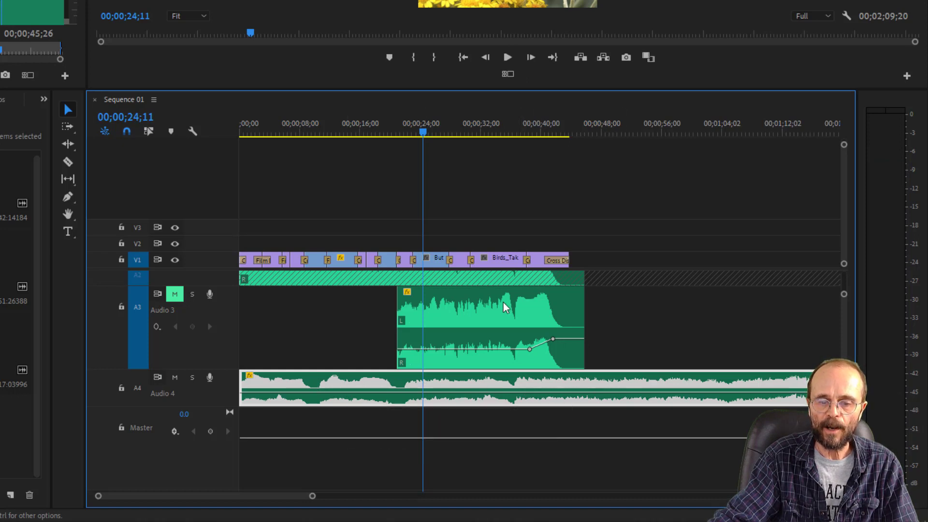
drag(423, 132, 513, 166)
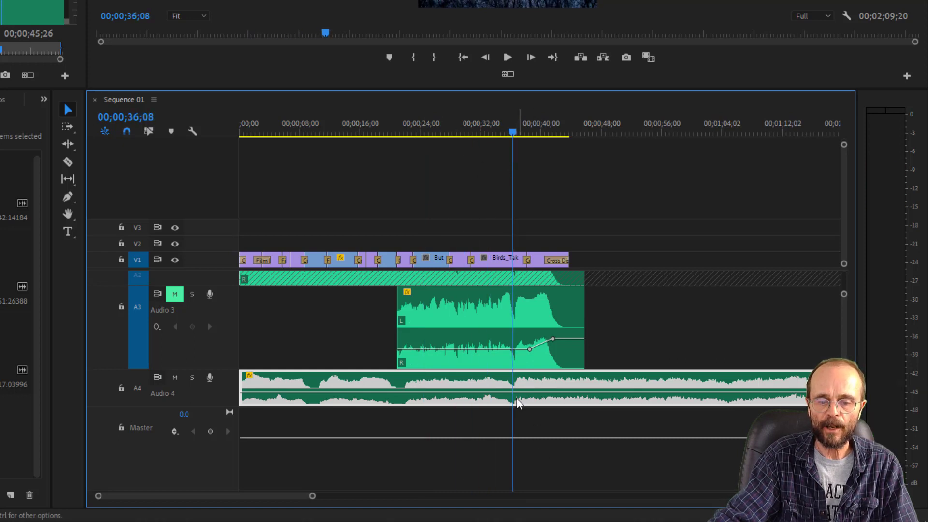
key(space)
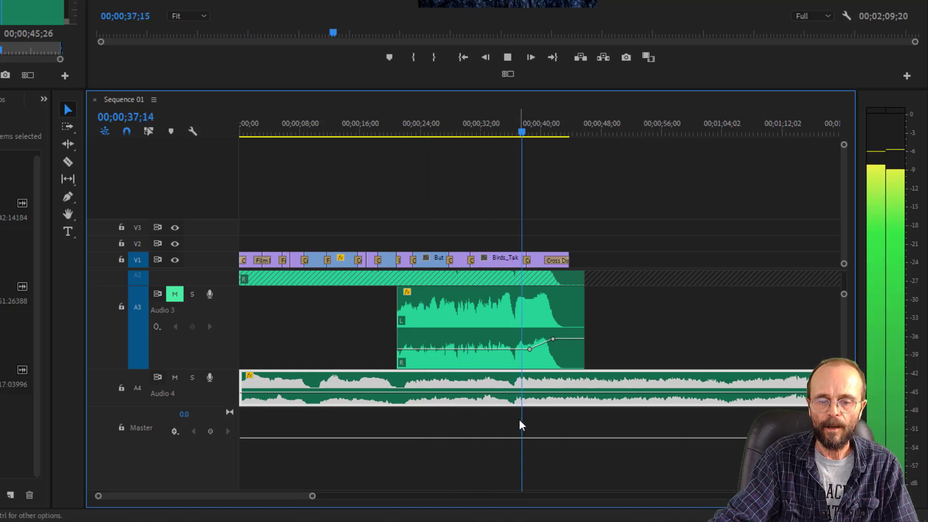
key(space)
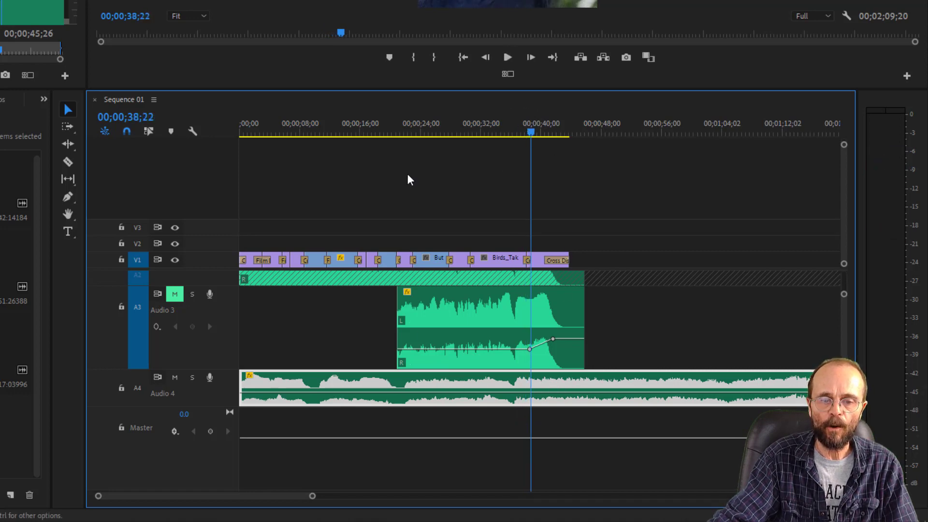
drag(392, 126, 304, 145)
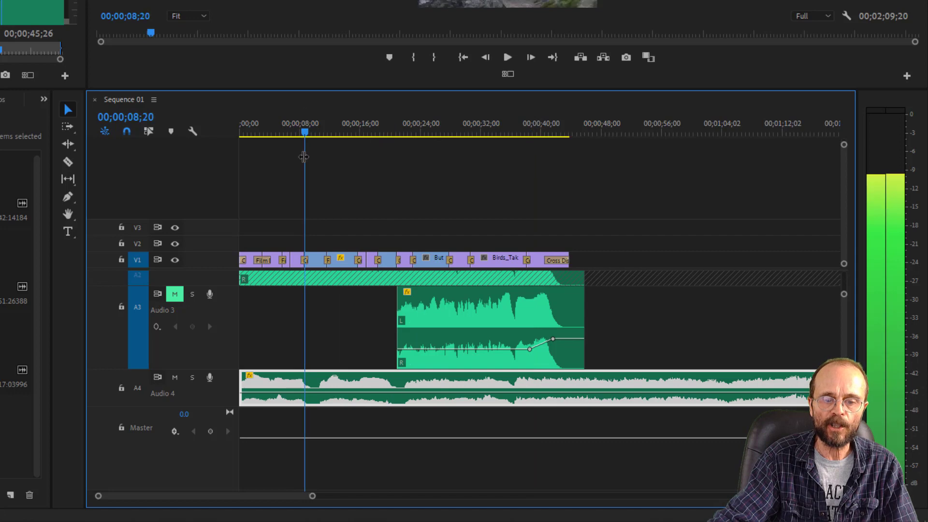
key(space)
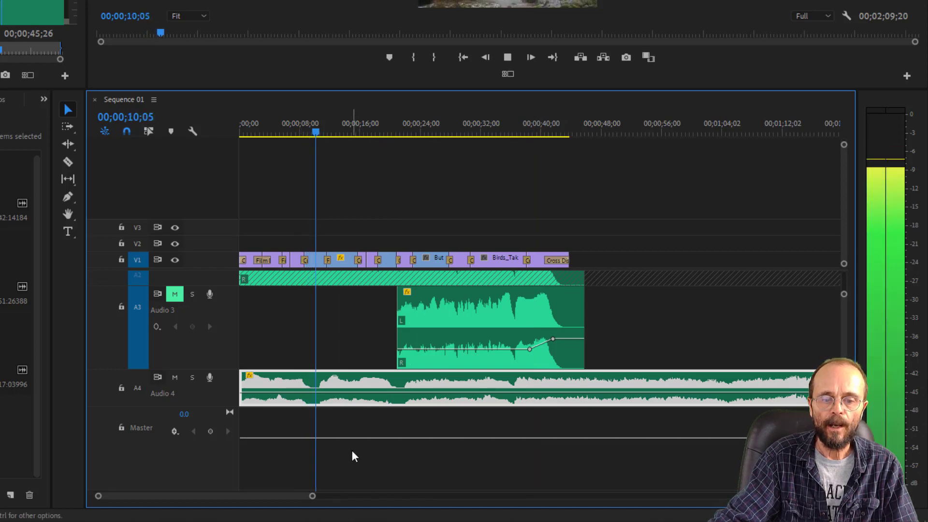
key(space)
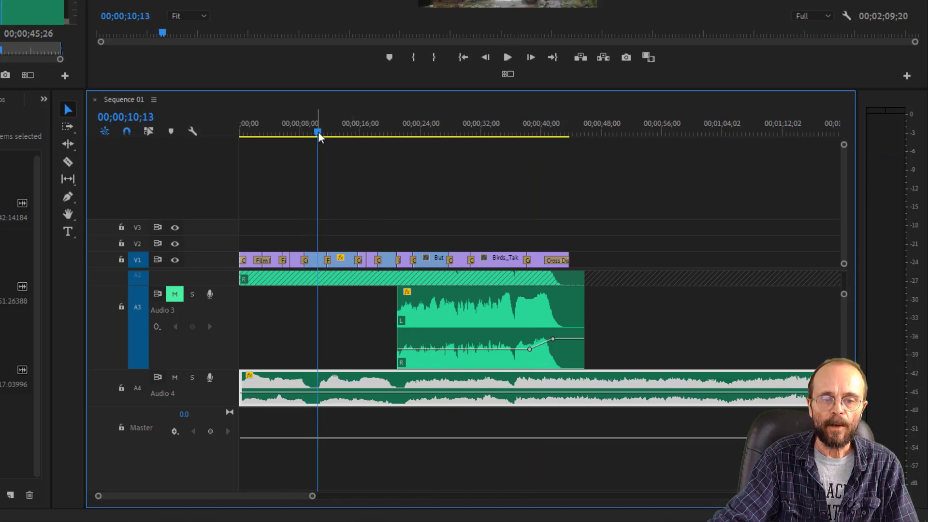
- Cut away the part of the A4 music clip before 00;00;21;15 and move the remainder to the sequence start
drag(317, 133, 401, 170)
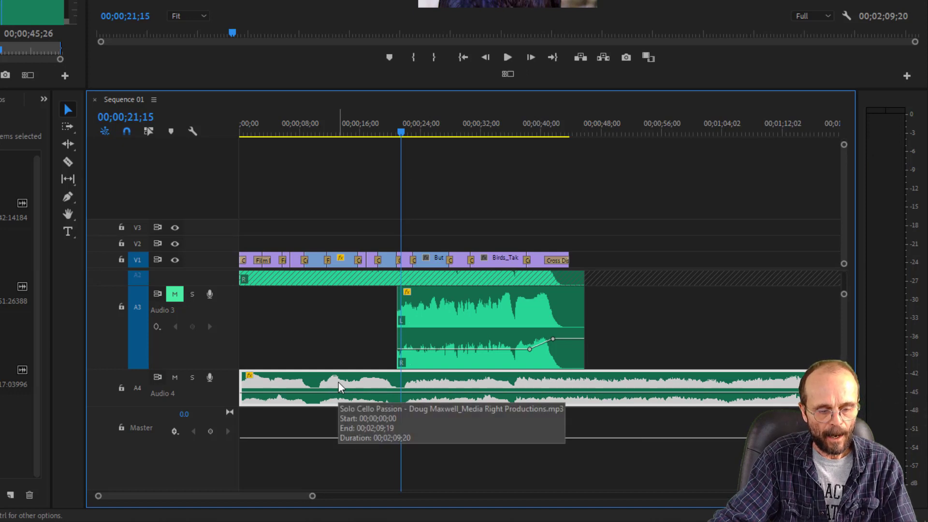
key(c)
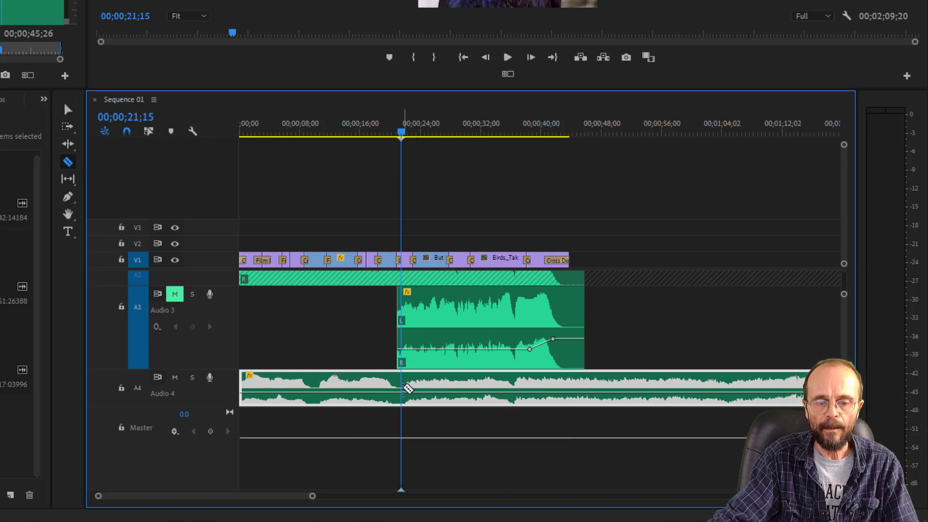
click(406, 388)
key(v)
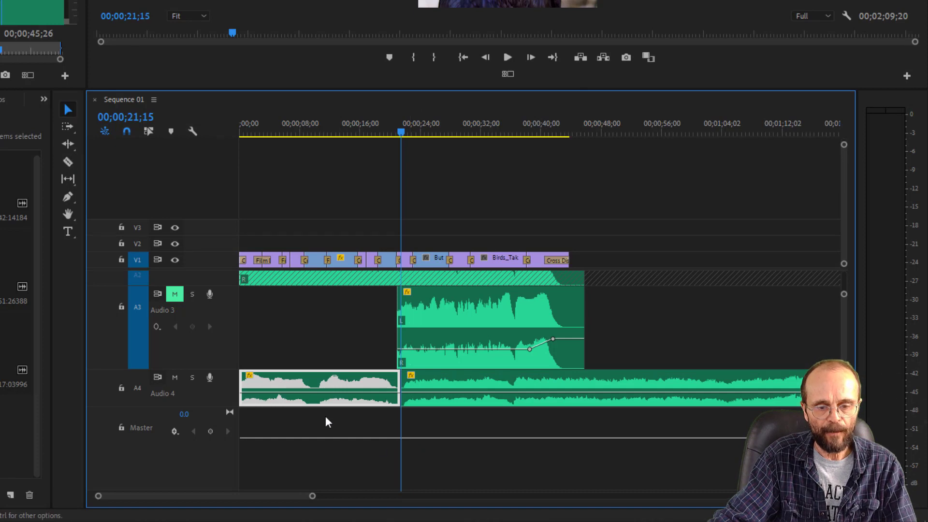
key(Delete)
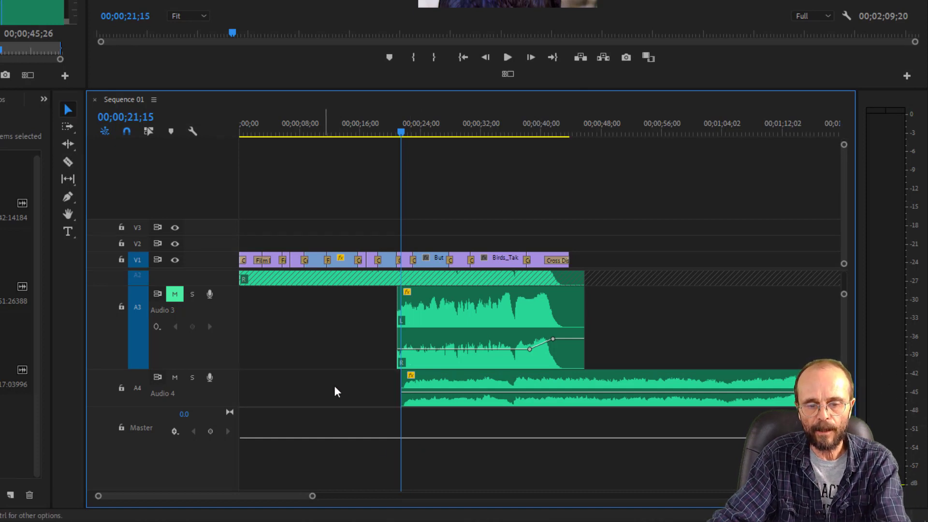
drag(450, 398, 265, 398)
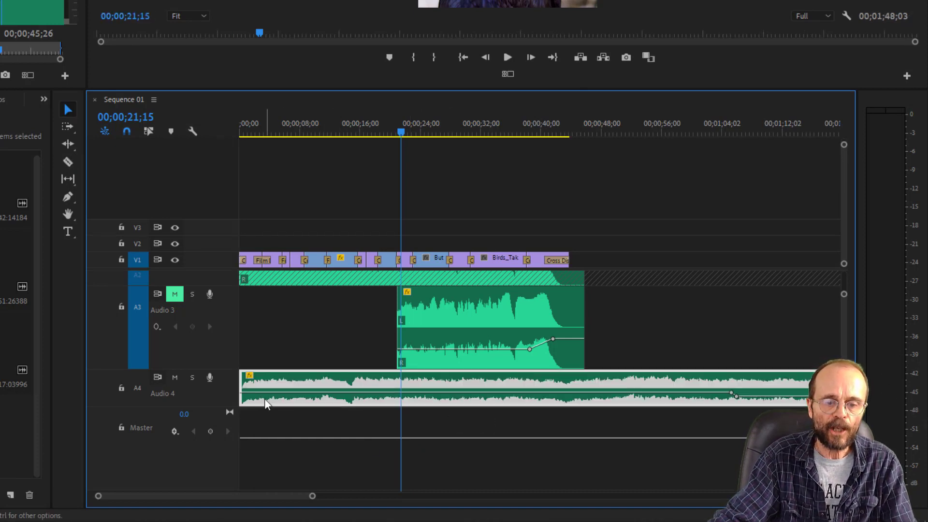
- Trim the quiet beginning of the shortened A4 music clip, realign it with the sequence start and play the new opening
drag(262, 131, 207, 131)
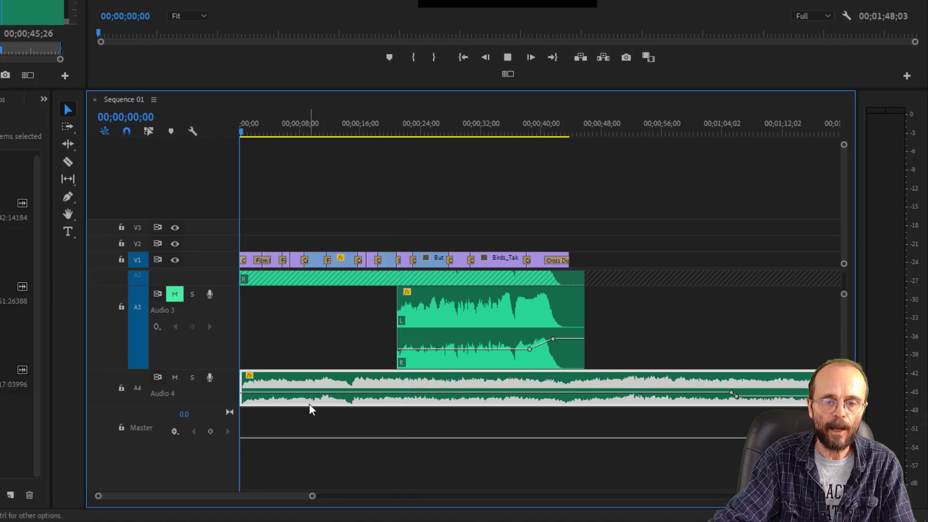
key(space)
drag(313, 498, 238, 511)
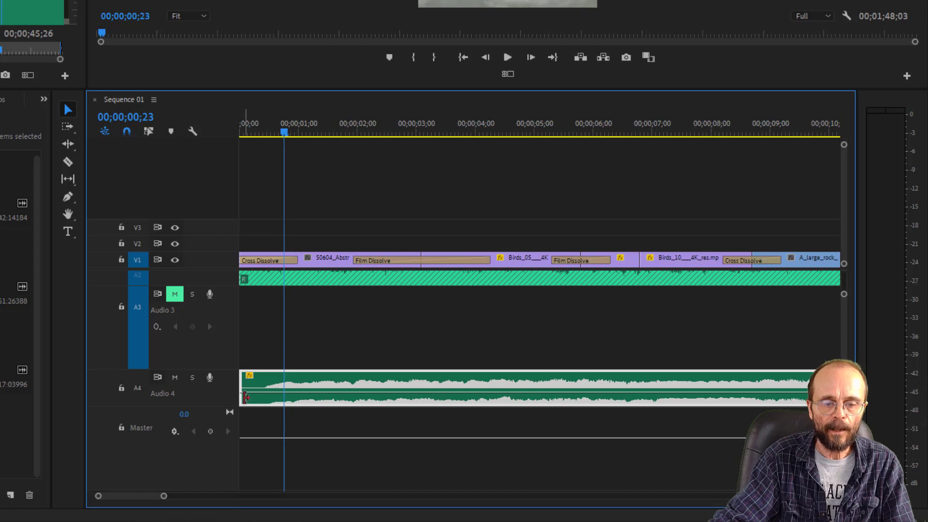
drag(247, 396, 265, 385)
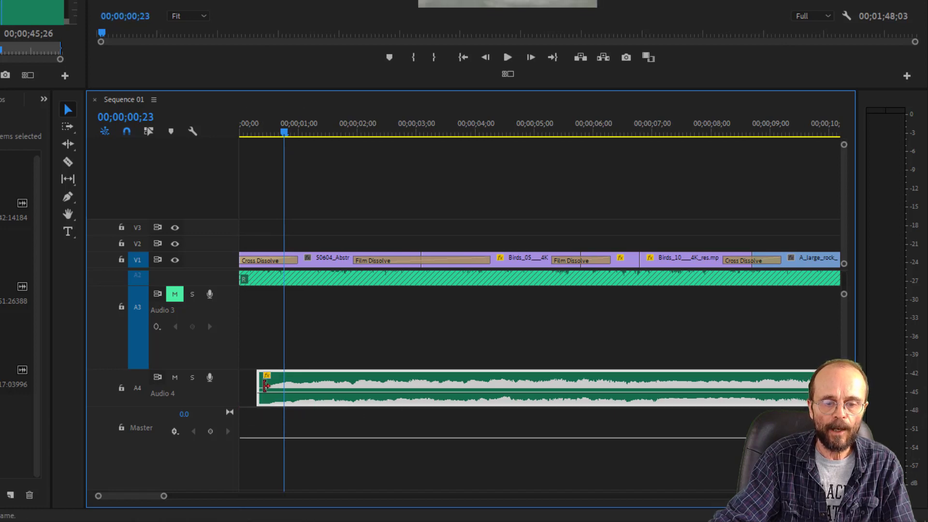
drag(338, 405, 273, 385)
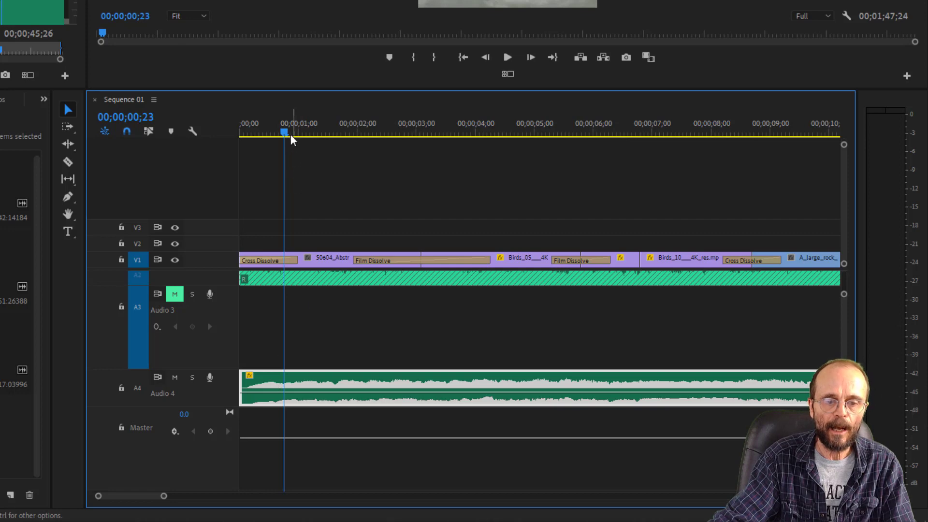
drag(285, 133, 153, 157)
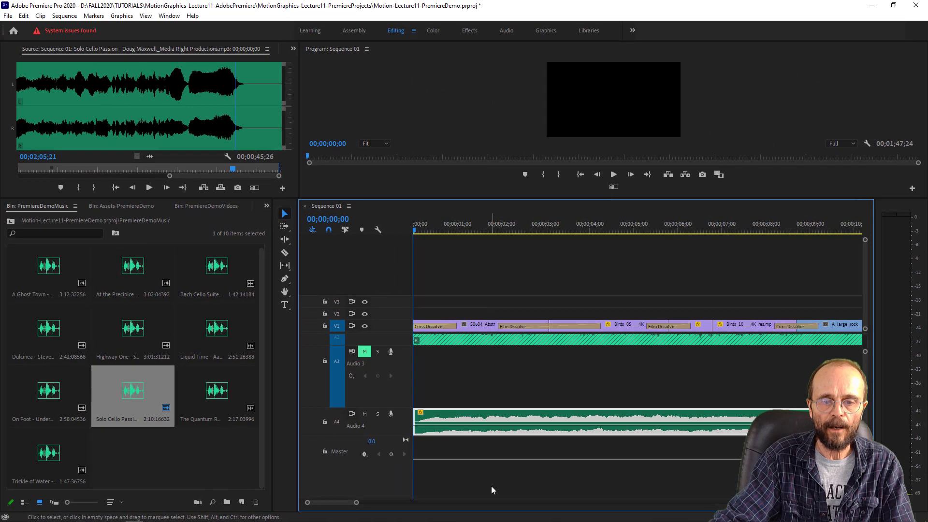
key(space)
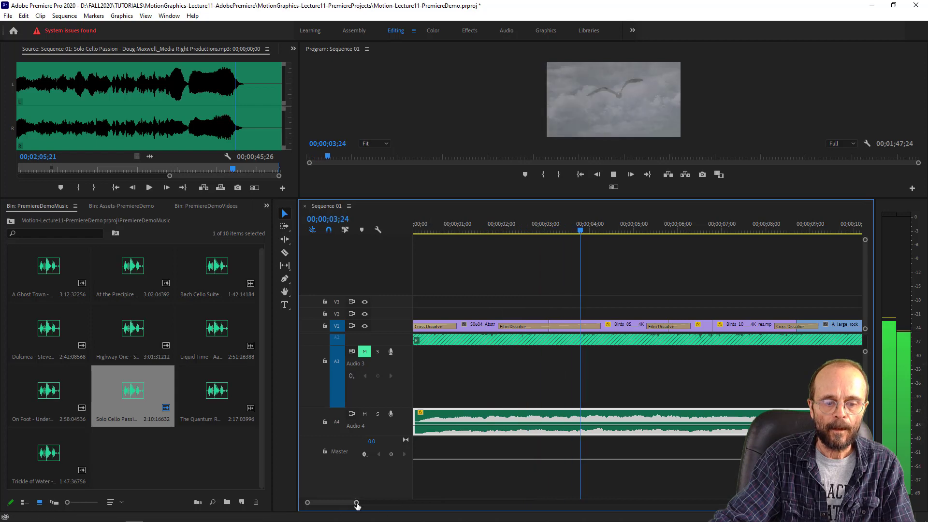
drag(357, 504, 480, 502)
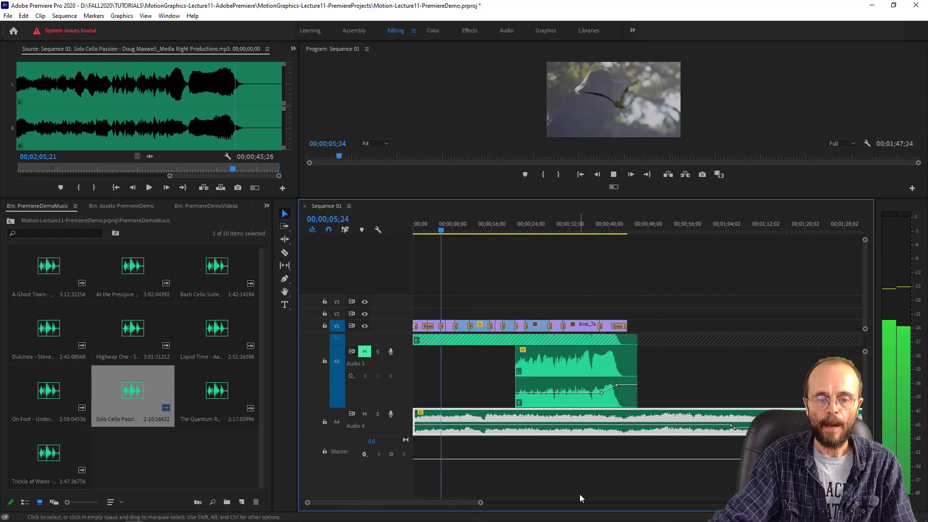
key(space)
- Split the A4 music clip at 00;00;21;00, delete the rest and trim its end flush with the start of the A3 clip
drag(443, 232, 518, 252)
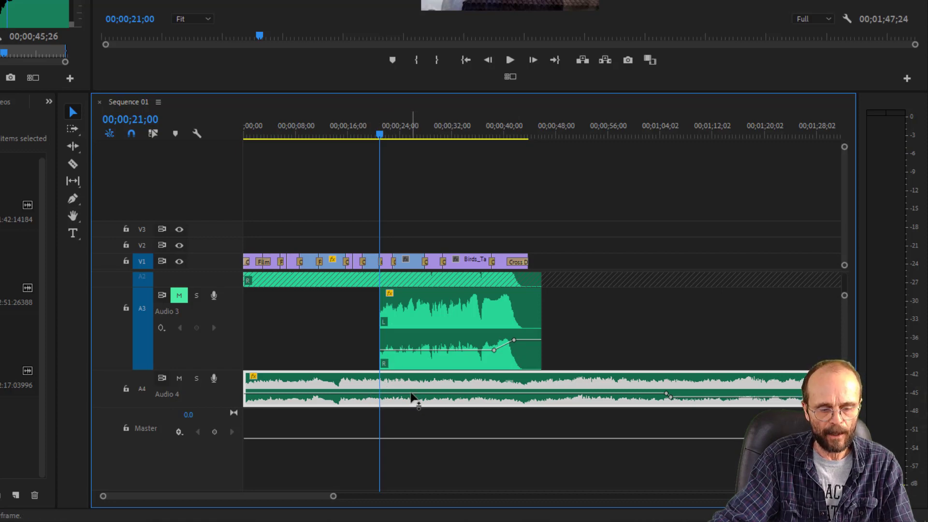
key(c)
click(383, 386)
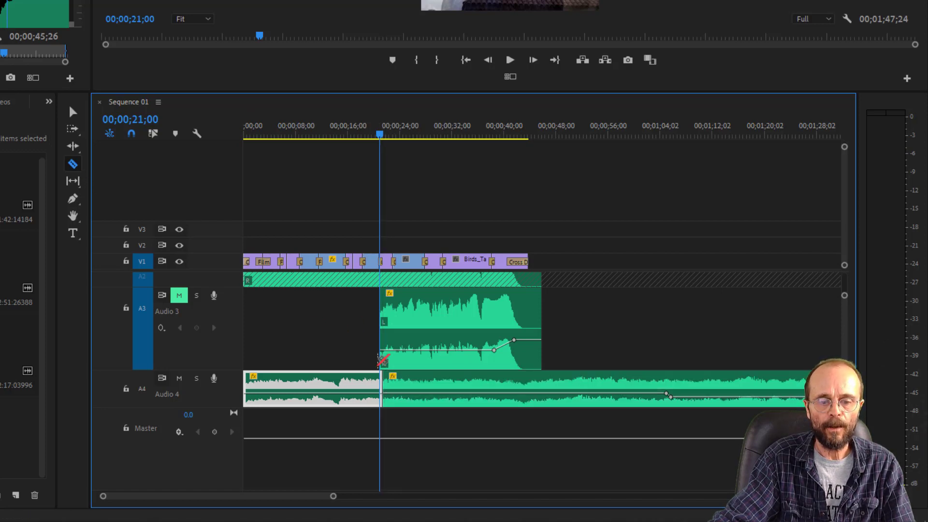
key(v)
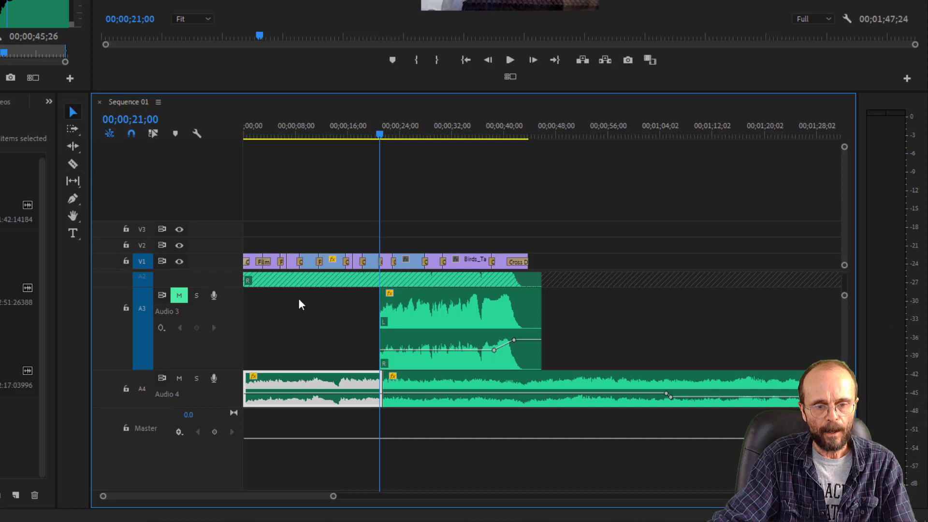
click(491, 403)
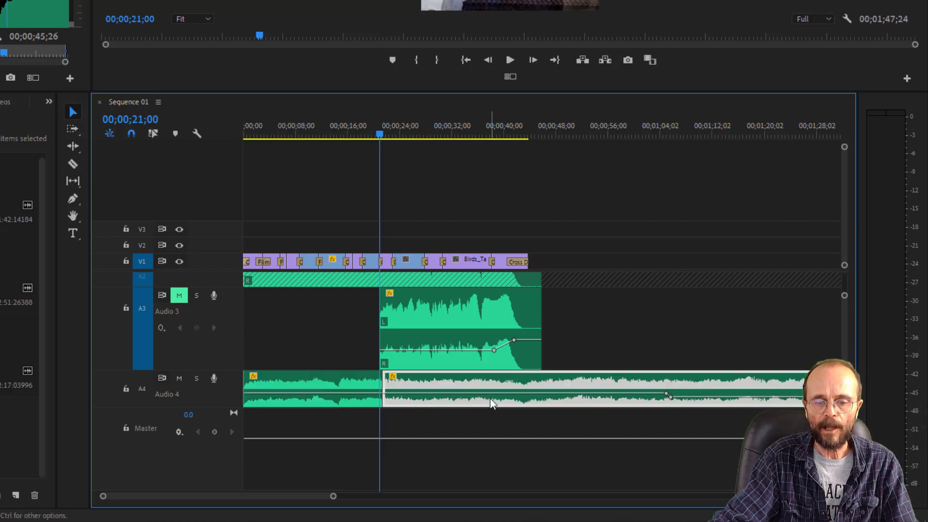
key(Delete)
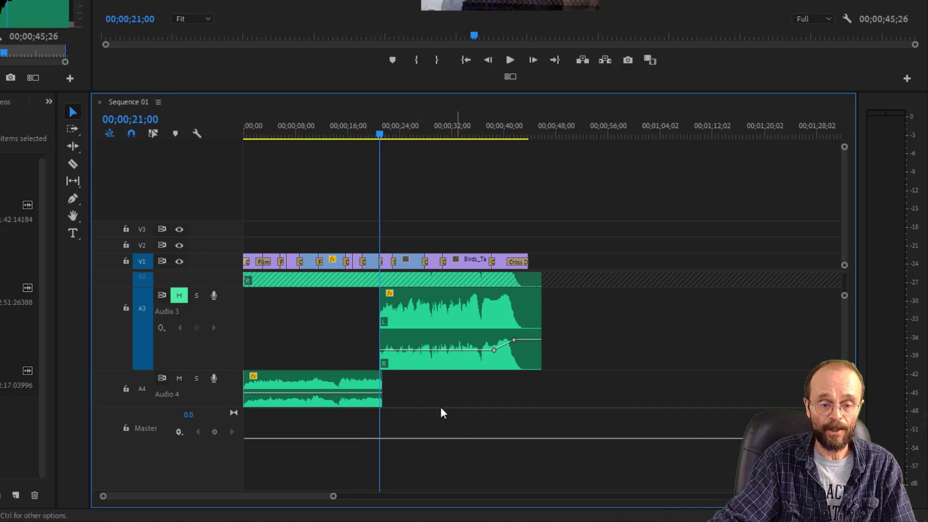
drag(334, 498, 263, 512)
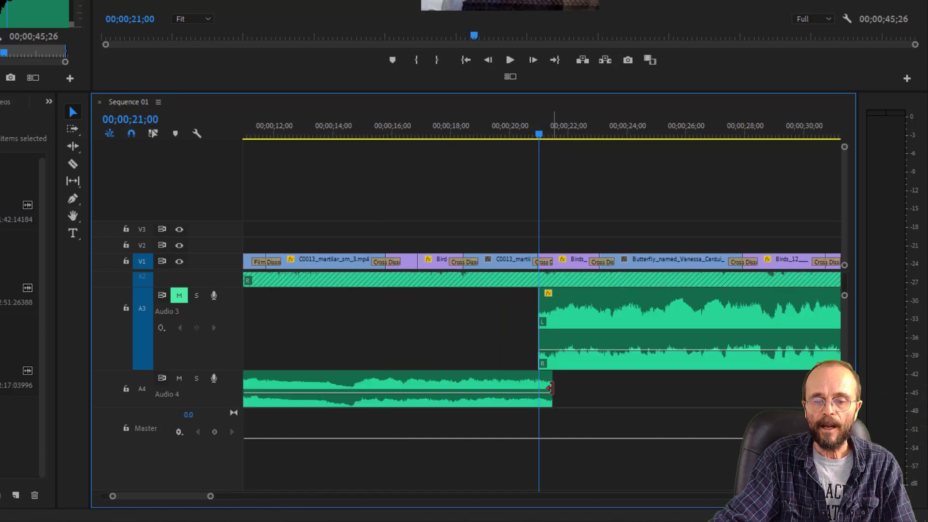
drag(550, 388, 538, 388)
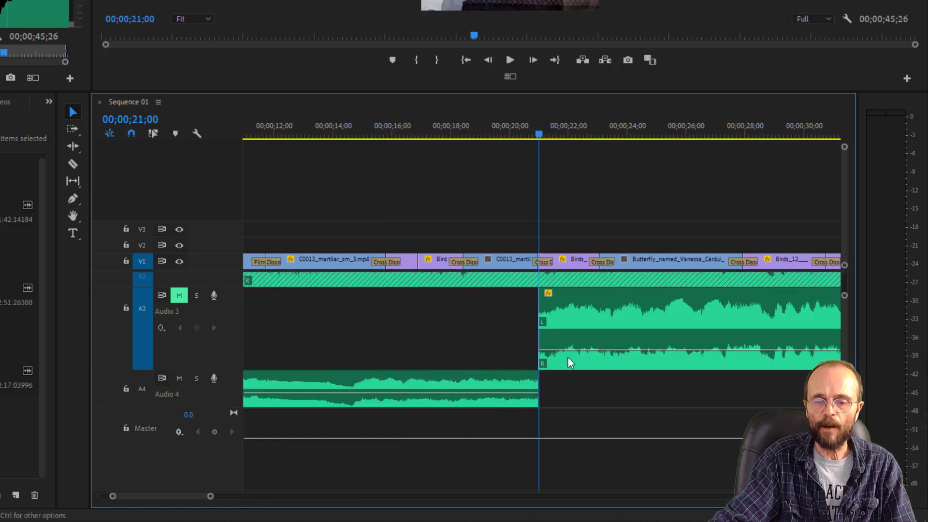
- Play across the join between the A4 and A3 music clips, first with A3 muted and again after unmuting it
click(522, 134)
key(space)
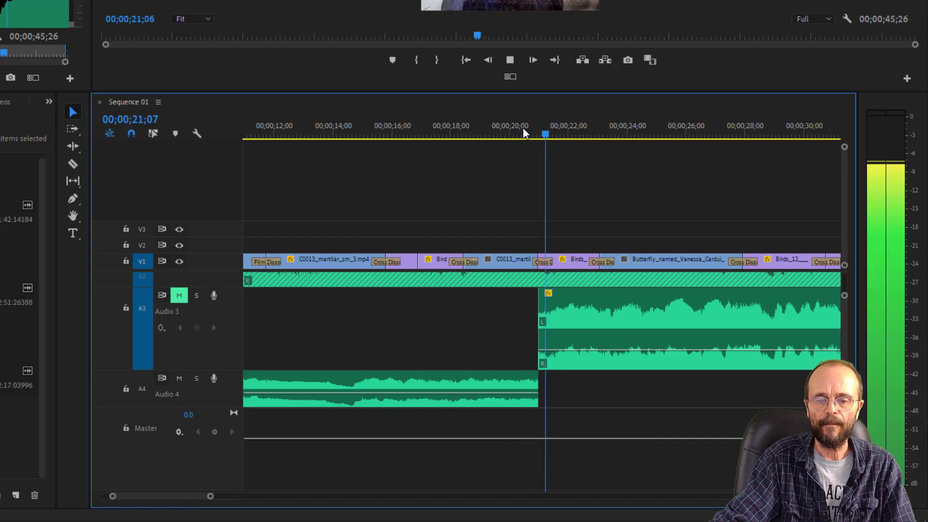
key(space)
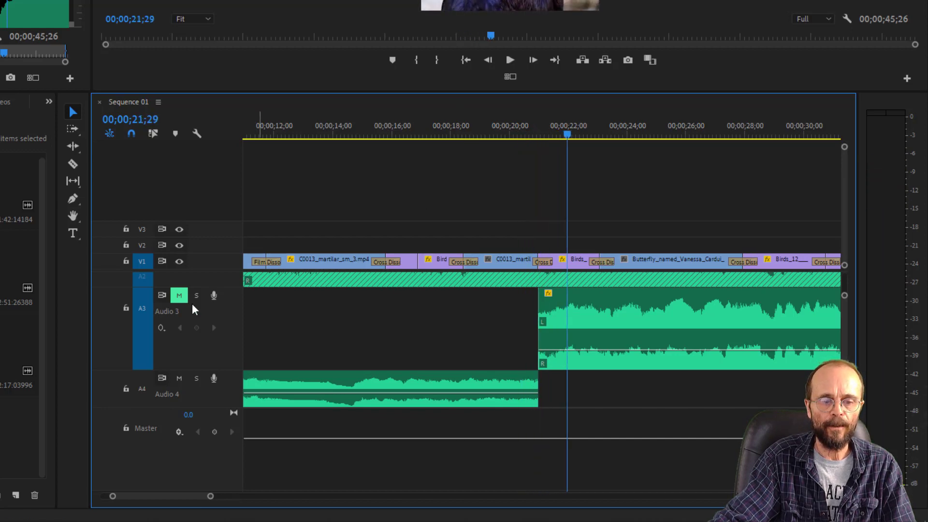
click(180, 295)
click(497, 134)
key(space)
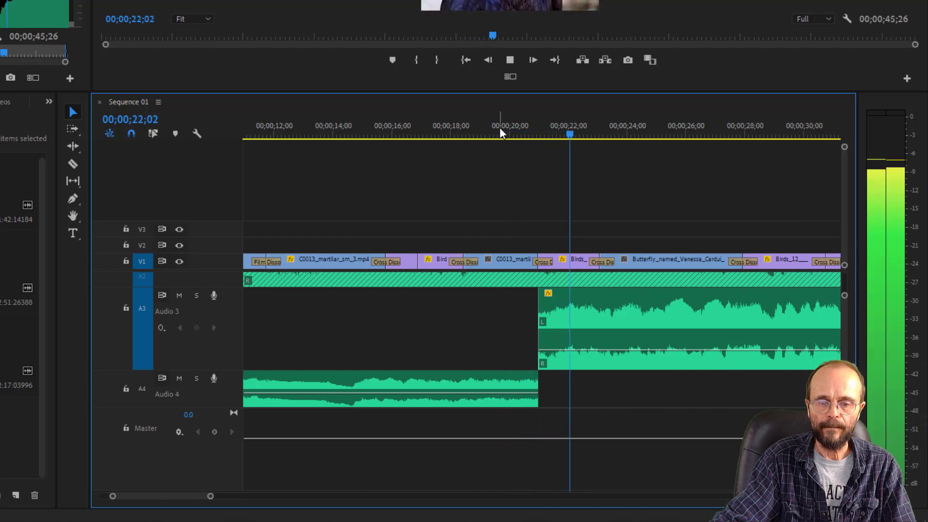
- Replay the join between the A4 and A3 music clips from about 00;00;19;12 to compare their loudness
click(492, 134)
key(space)
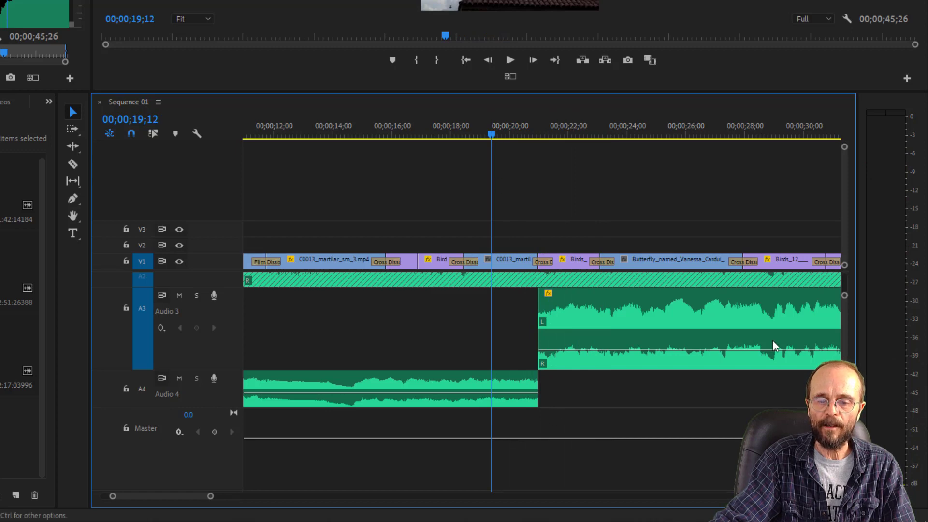
key(space)
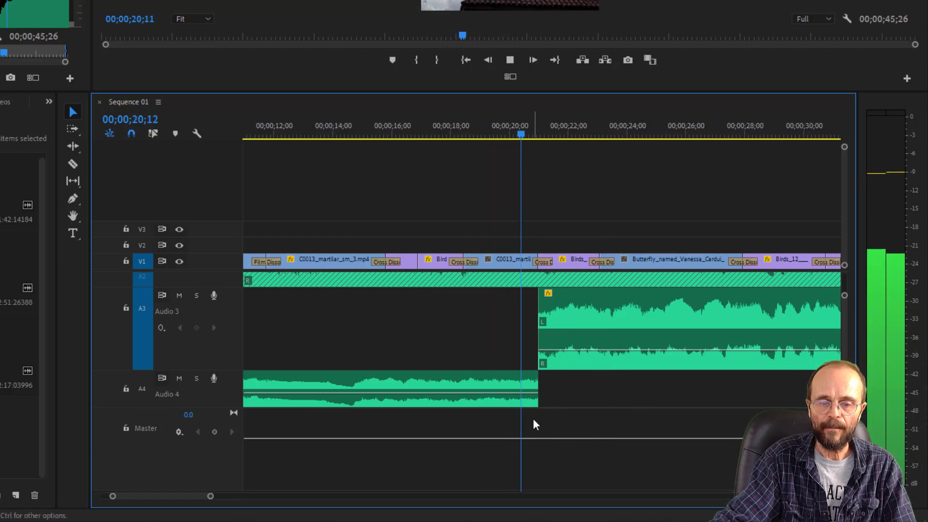
key(space)
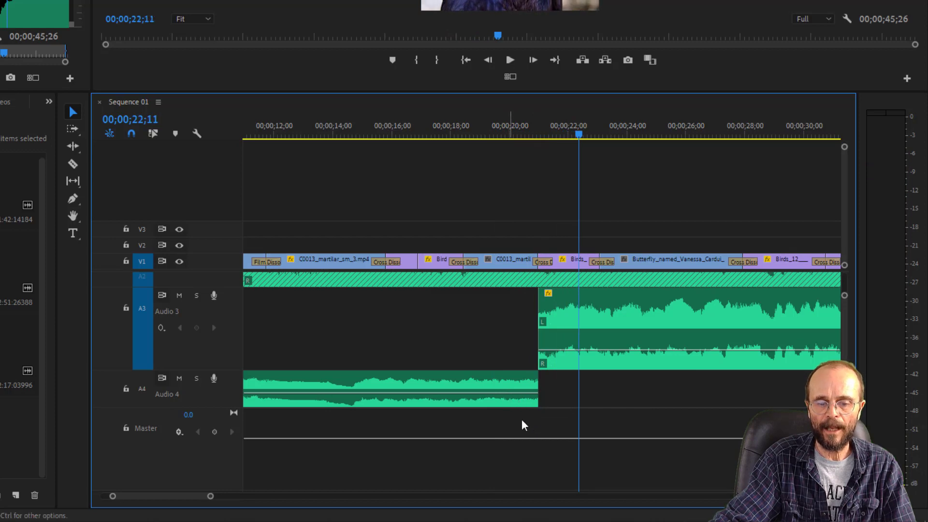
click(496, 132)
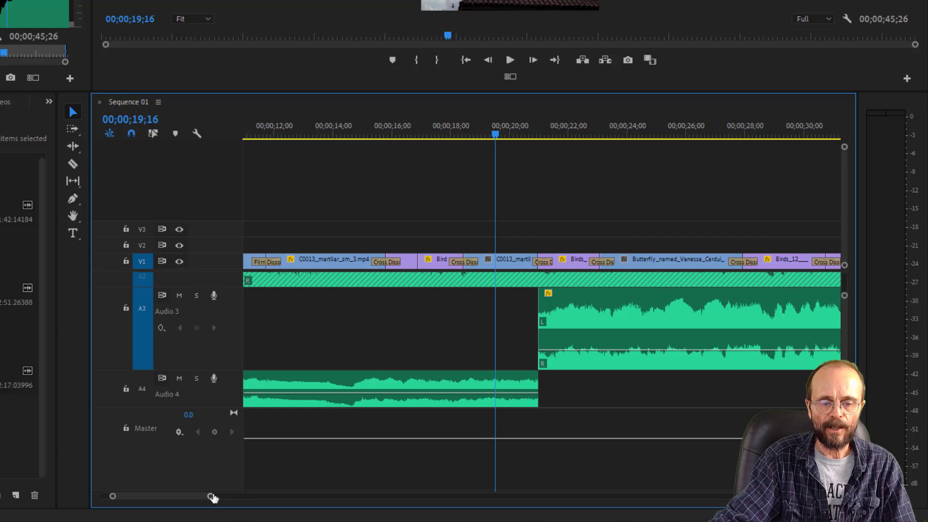
- Lower the A4 music clip's volume slightly and check it by playing with A3 muted, then unmute A3
click(492, 395)
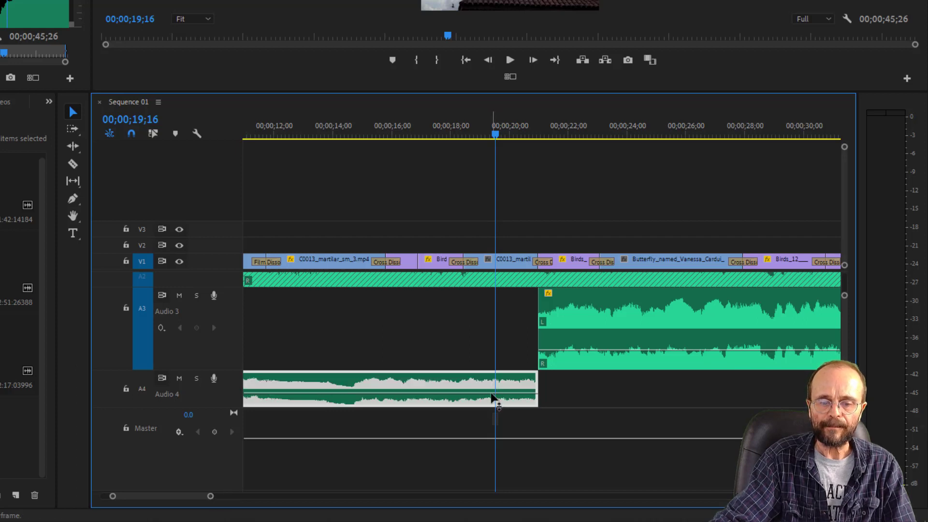
drag(492, 395, 494, 403)
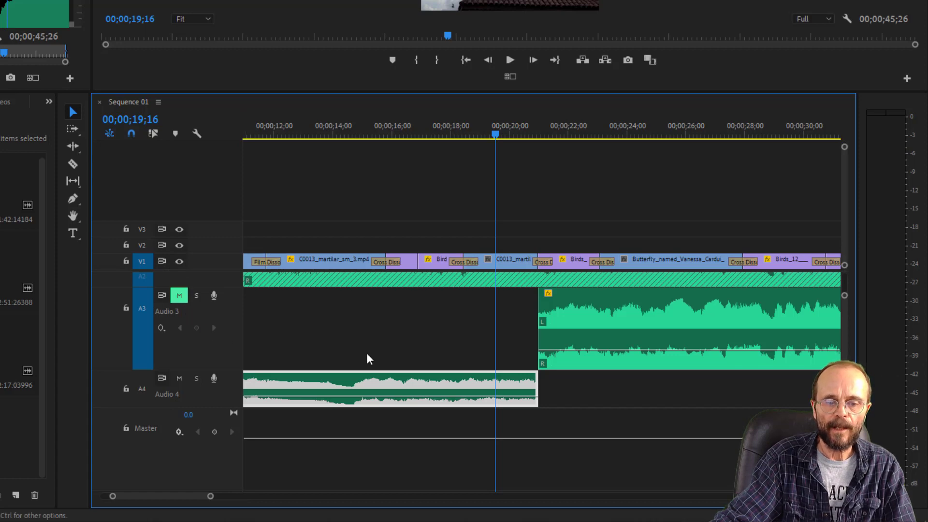
key(space)
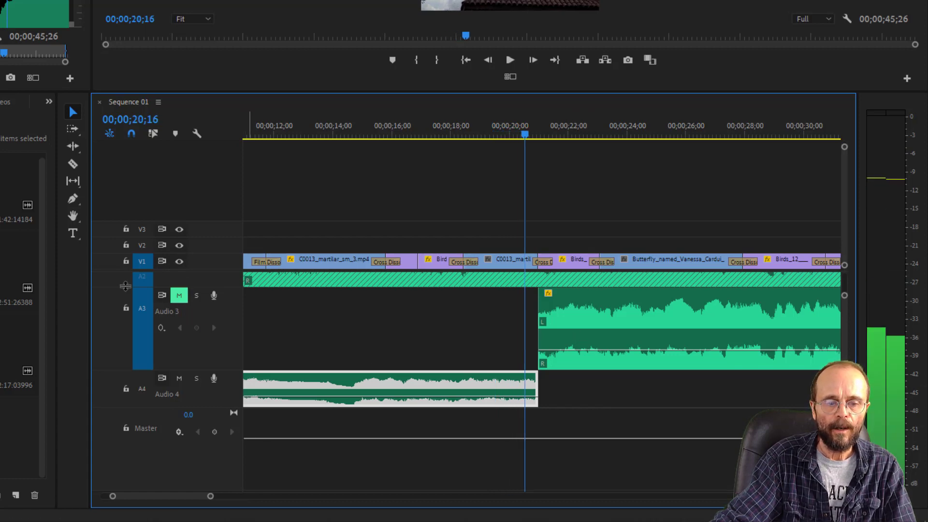
click(179, 298)
- Unlock the Audio 1 voice-over track and mute it
scroll(541, 338, up, 5)
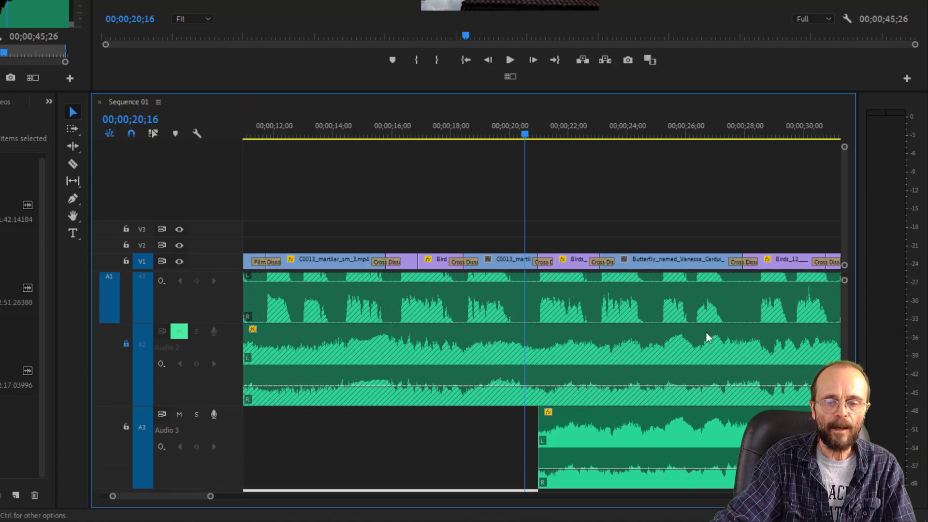
scroll(846, 346, up, 2)
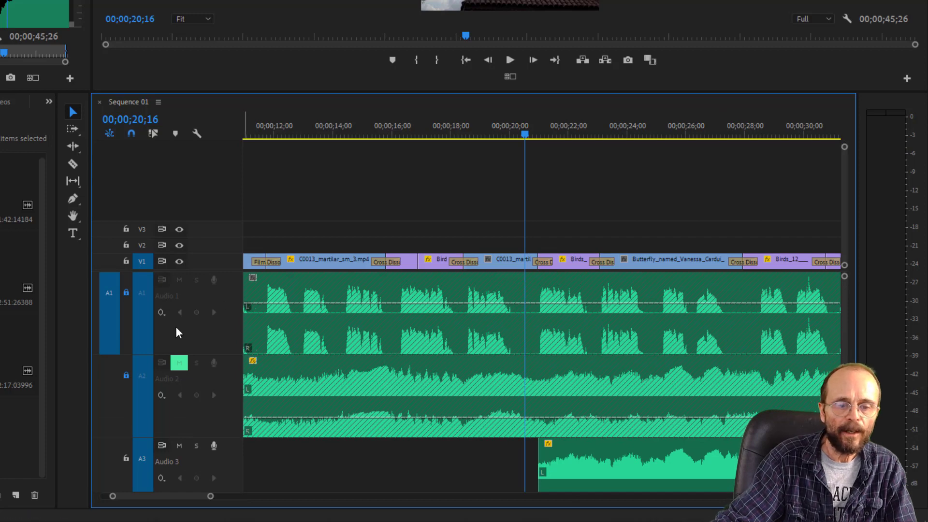
click(126, 293)
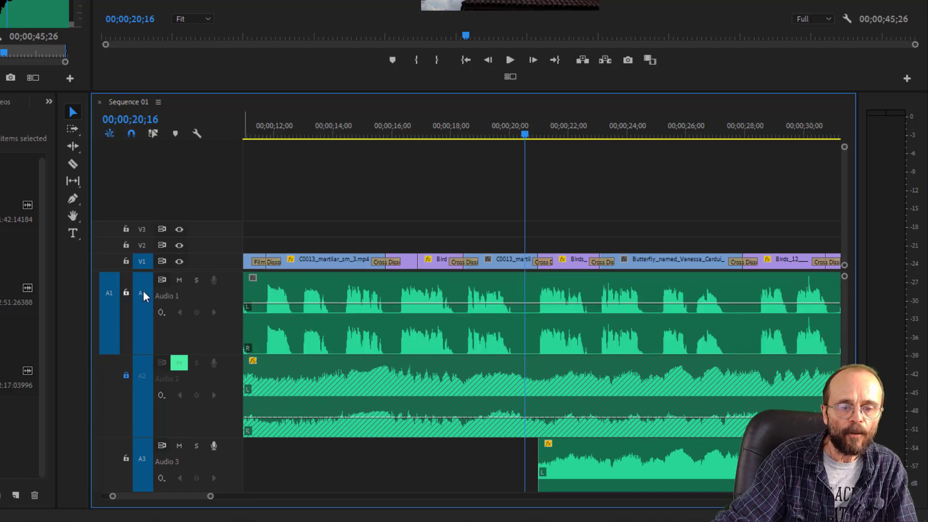
click(179, 280)
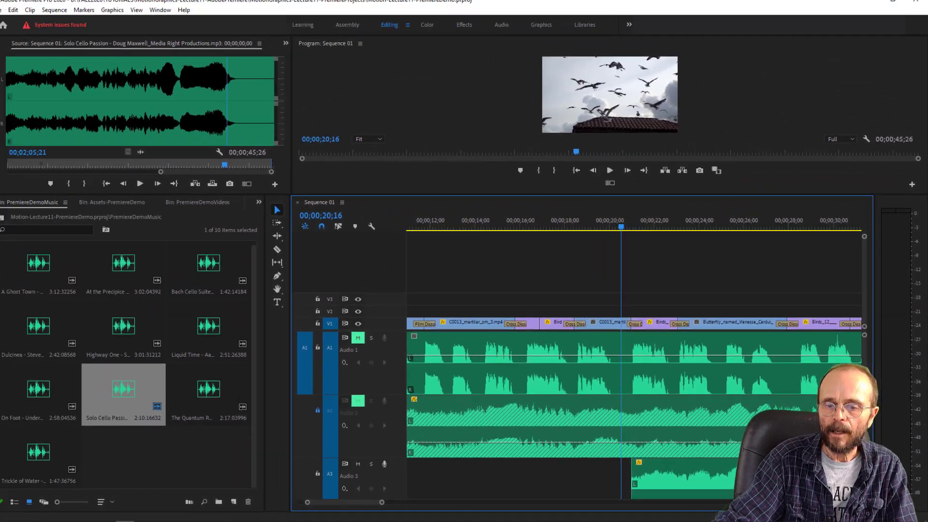
- Play repeatedly across the join from A4 to A3 from about 00;00;20;00 with the voice-over muted
drag(844, 333, 865, 394)
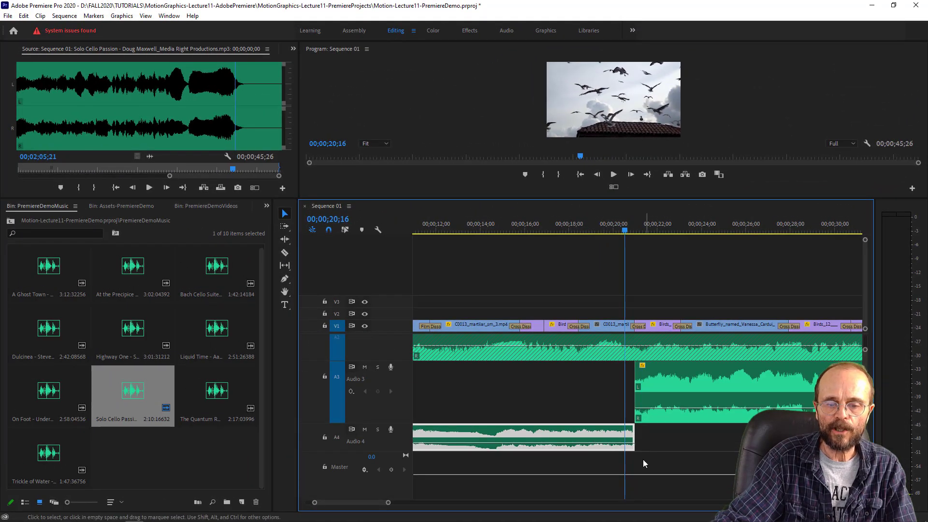
click(616, 227)
key(space)
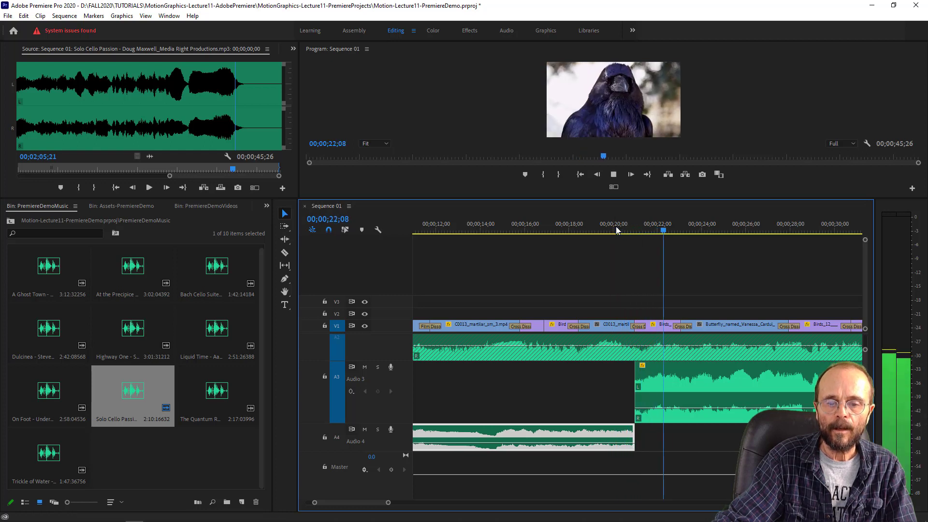
click(610, 225)
key(space)
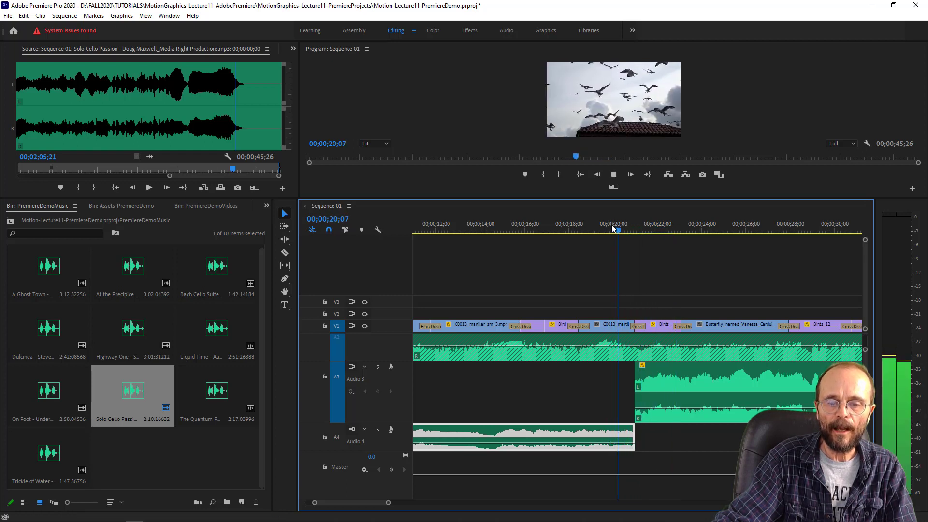
key(space)
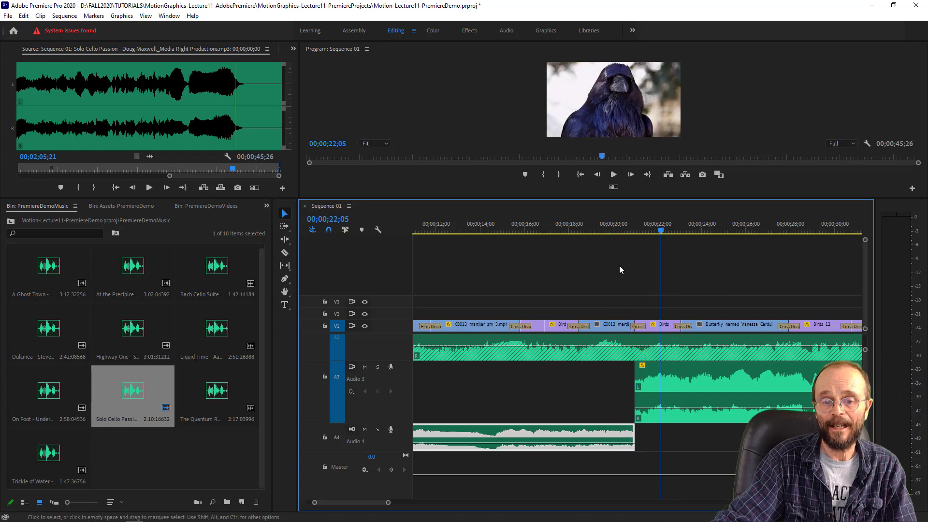
click(618, 228)
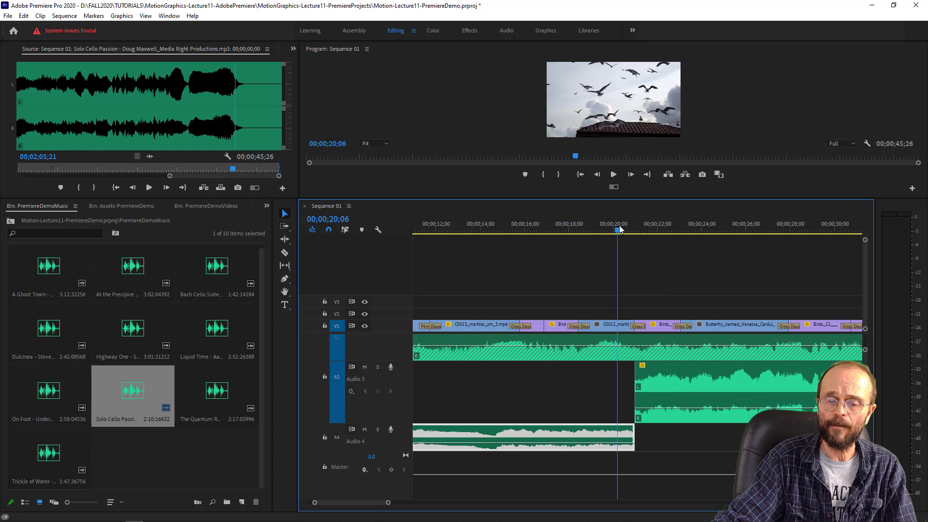
key(space)
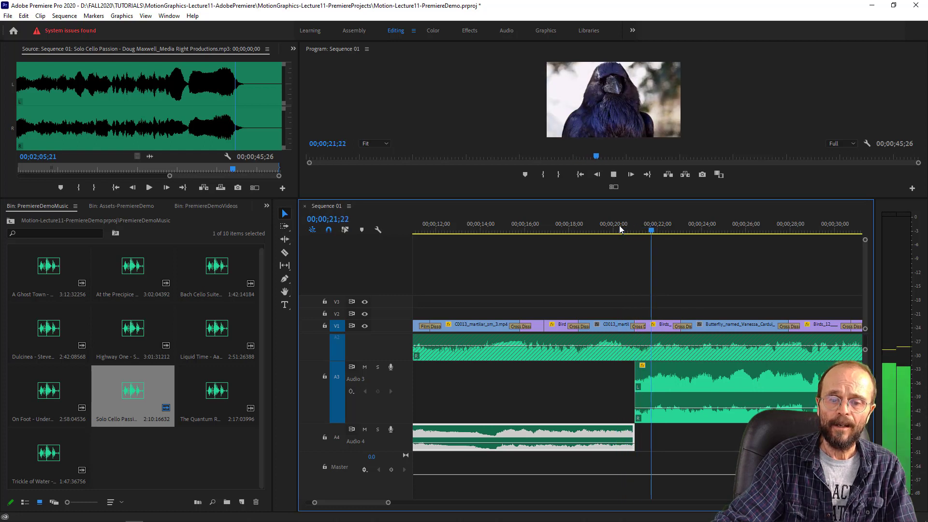
key(space)
- Add volume keyframes to the A4 music clip at 00;00;03;27 and 00;00;03;17, raising the earlier one to -6.0 dB
drag(367, 503, 353, 500)
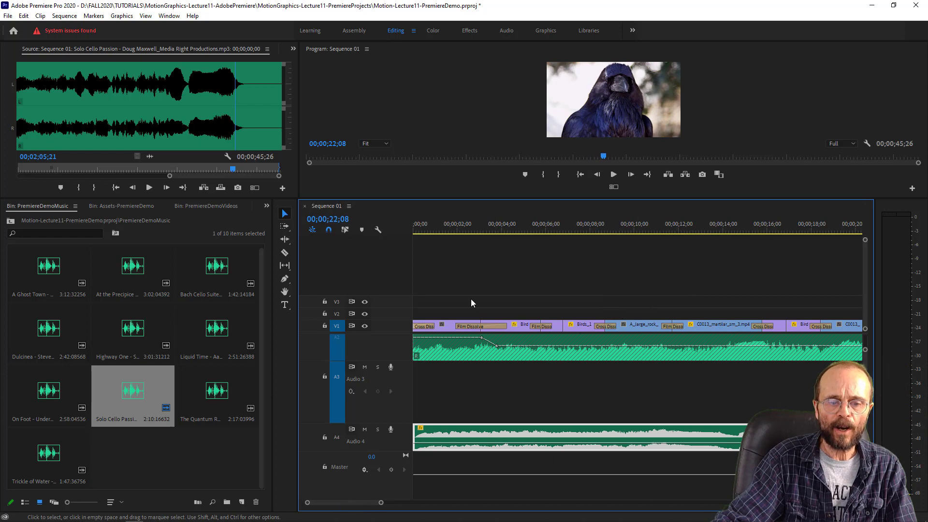
drag(417, 229, 447, 229)
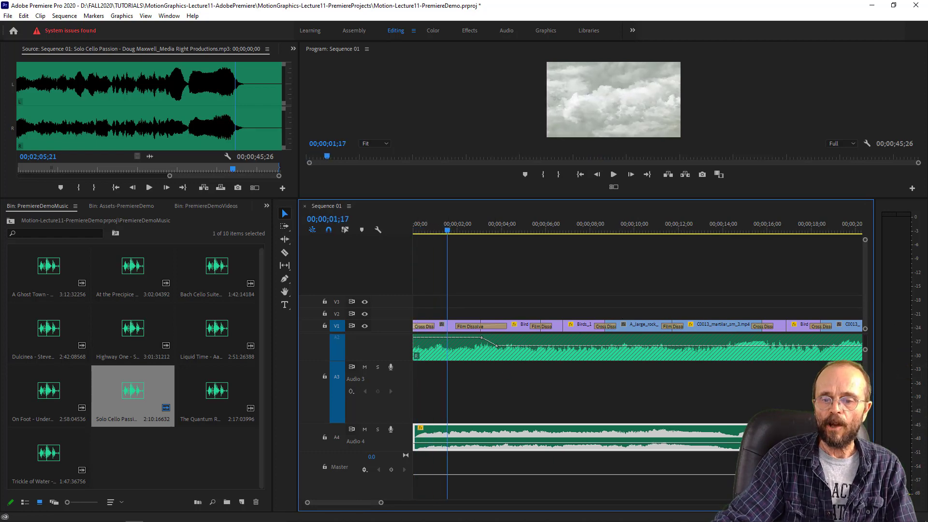
scroll(872, 347, up, 3)
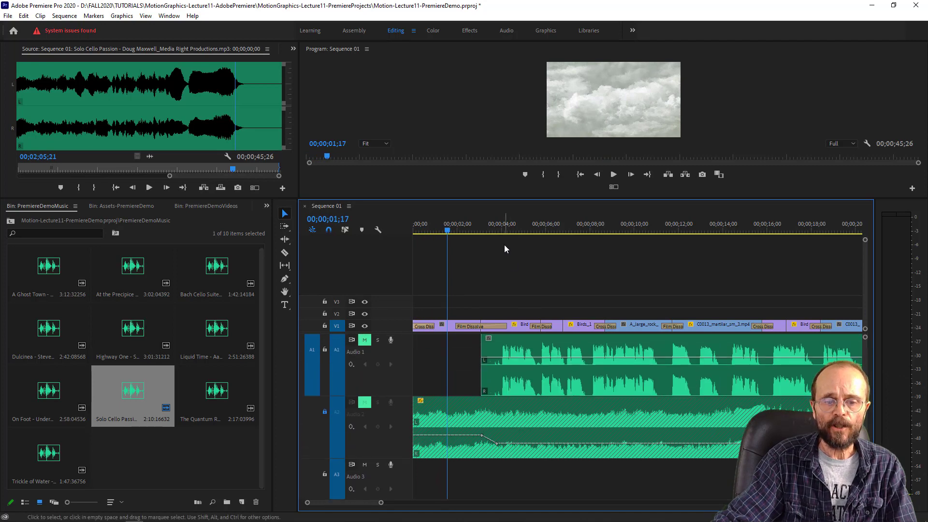
drag(488, 225, 500, 224)
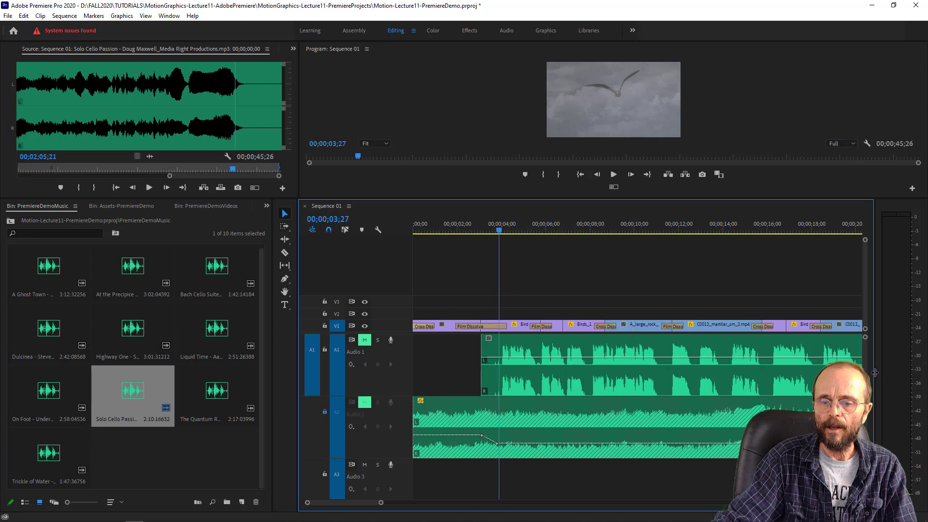
scroll(510, 381, down, 5)
scroll(872, 382, up, 4)
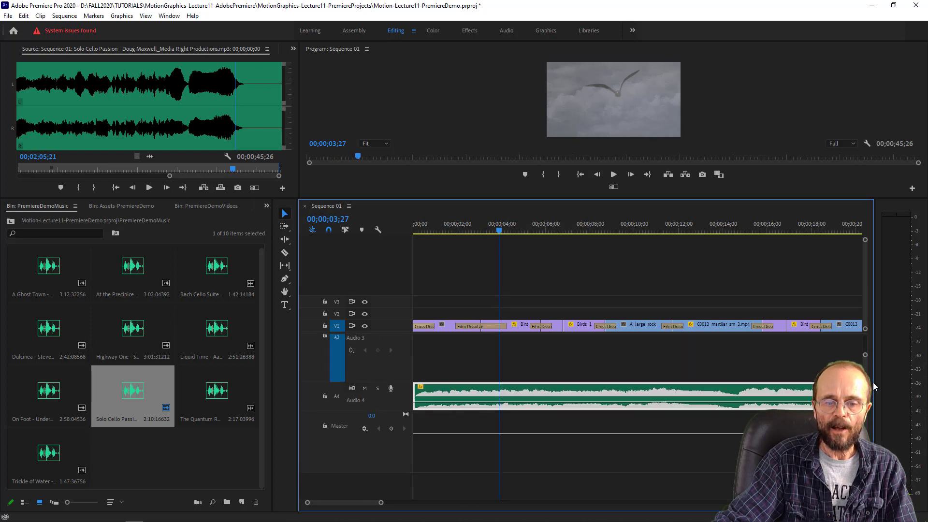
scroll(877, 380, down, 1)
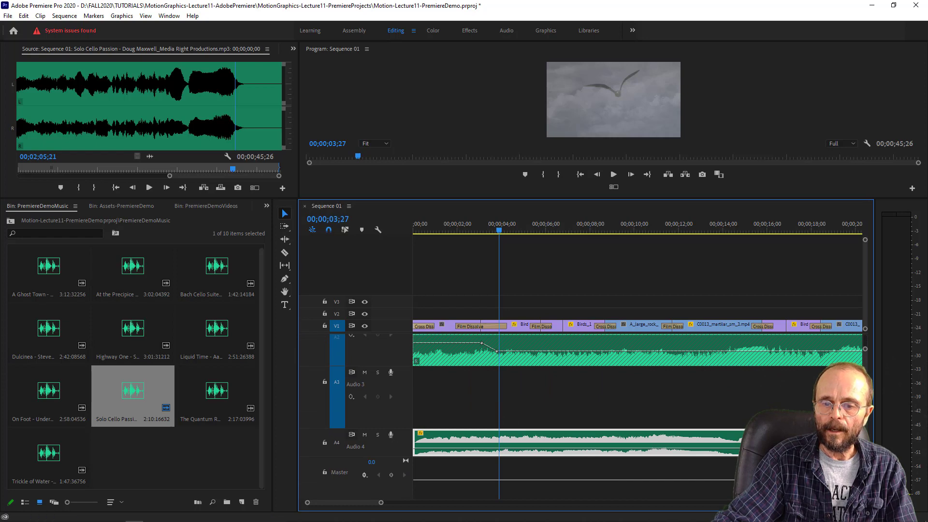
scroll(496, 449, up, 2)
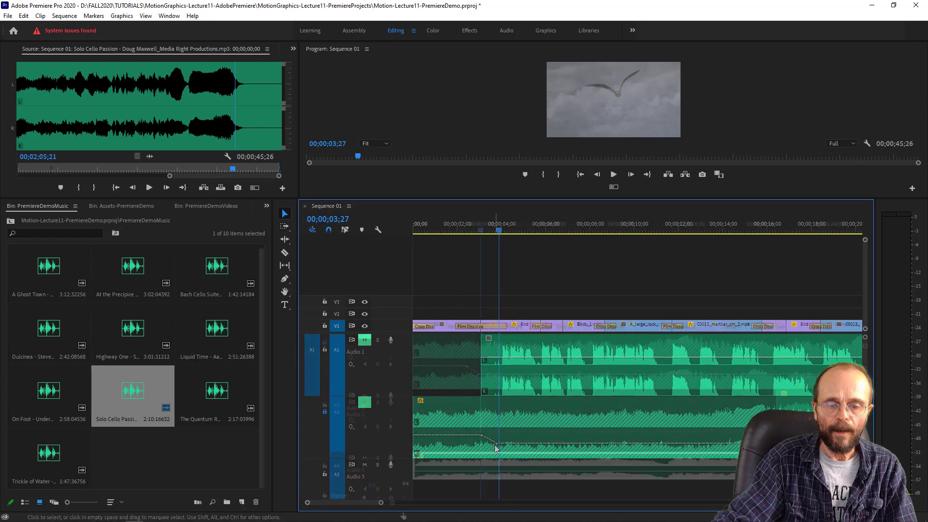
scroll(495, 448, down, 3)
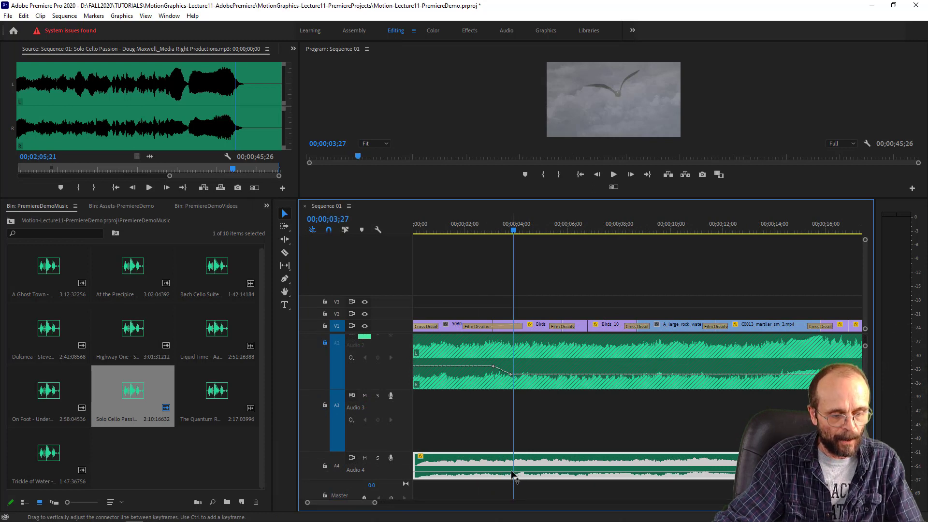
ctrl+click(512, 472)
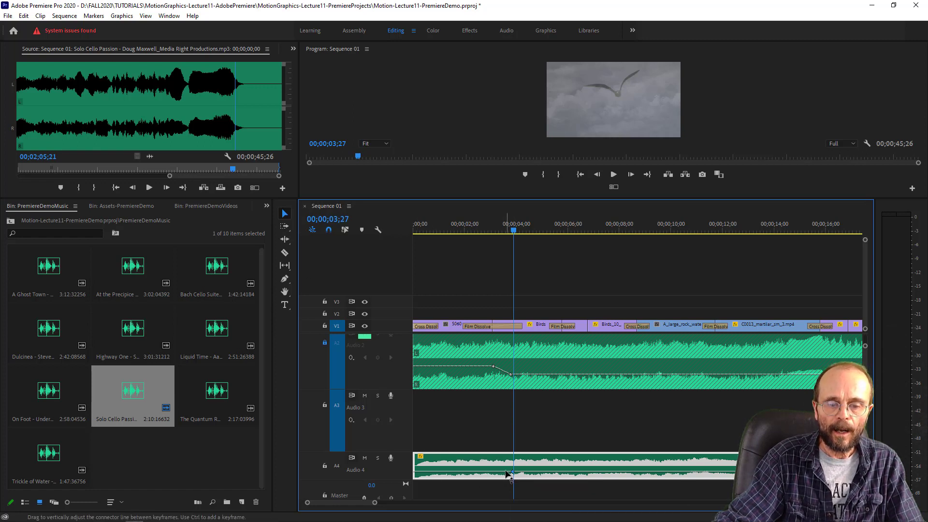
ctrl+click(505, 471)
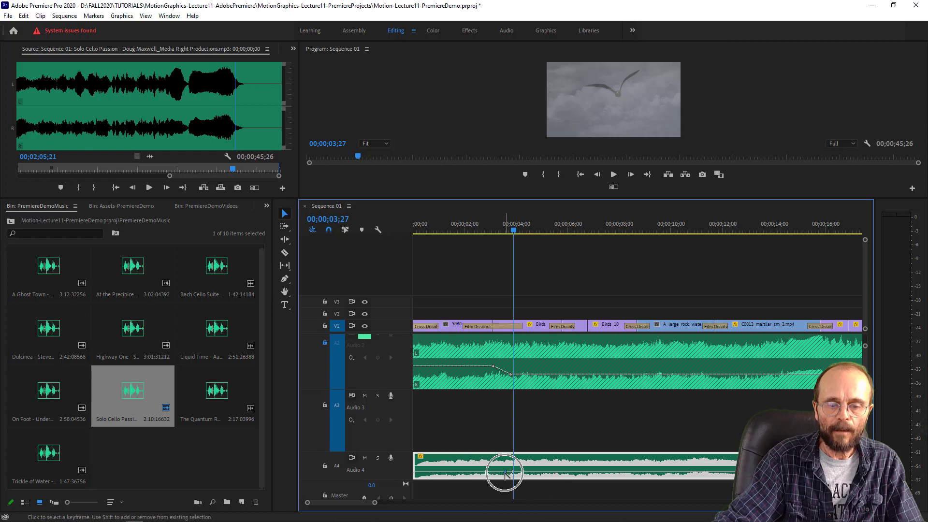
drag(505, 472, 505, 467)
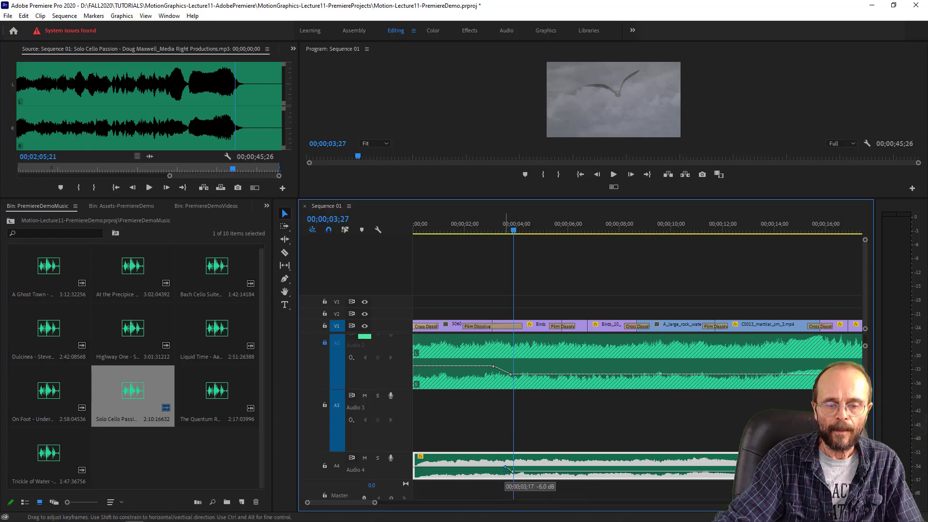
- Play the sequence opening through the A4 music clip's volume drop as the voice-over begins
click(443, 223)
key(space)
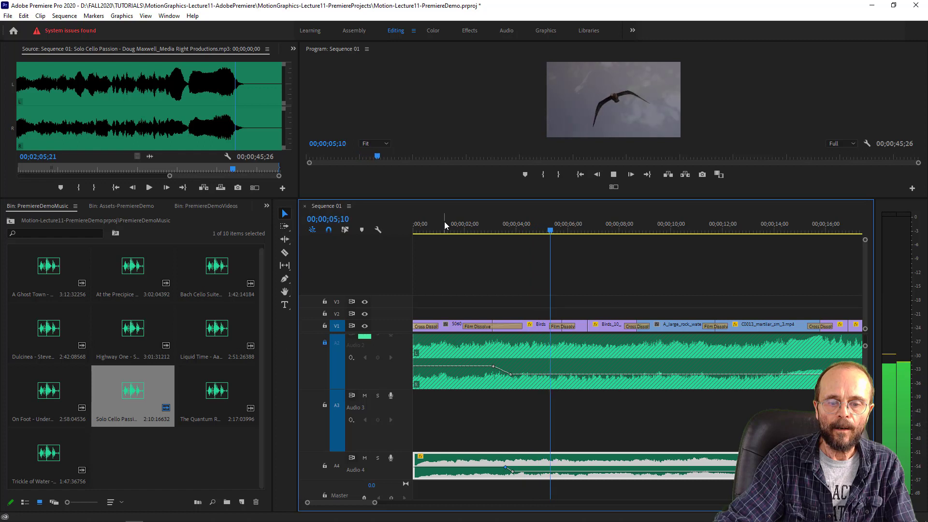
key(space)
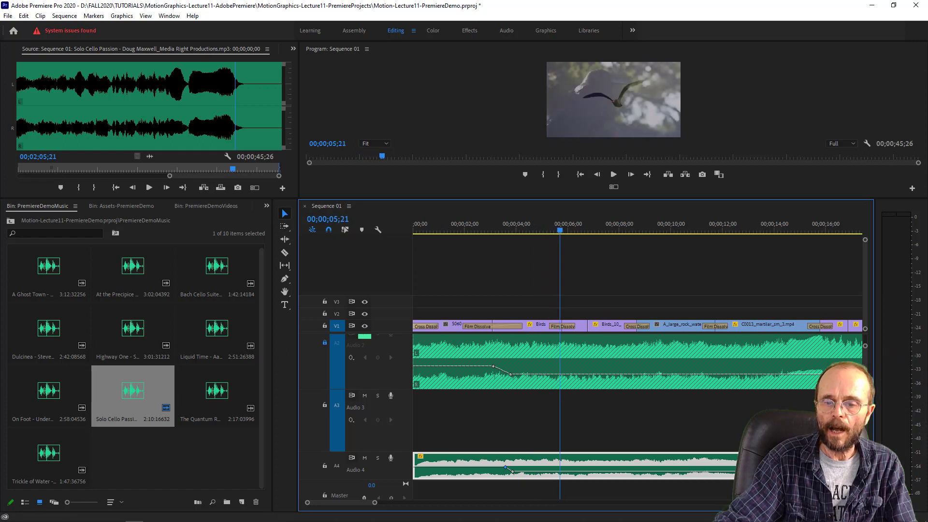
- Unmute the Audio 1 voice-over track and return the playhead to the sequence start at 00;00;00;00
scroll(368, 344, up, 2)
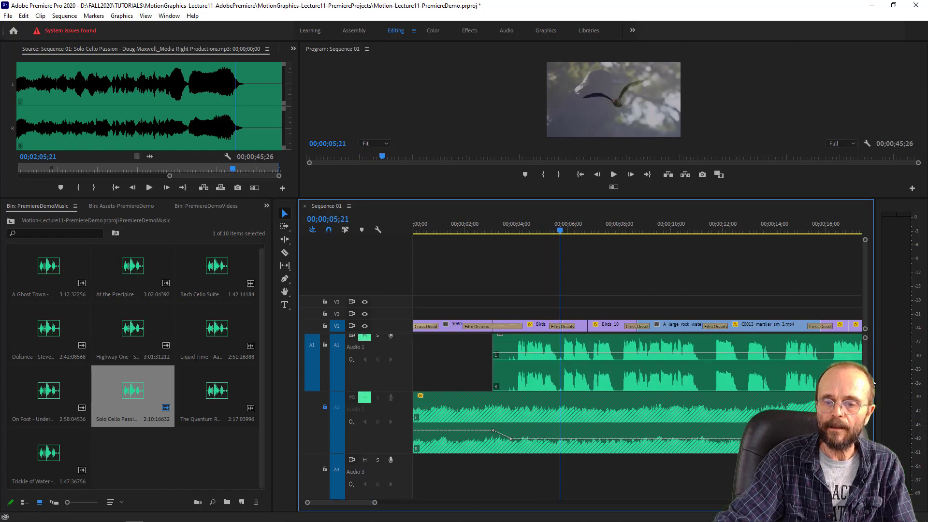
click(364, 340)
drag(519, 230, 516, 228)
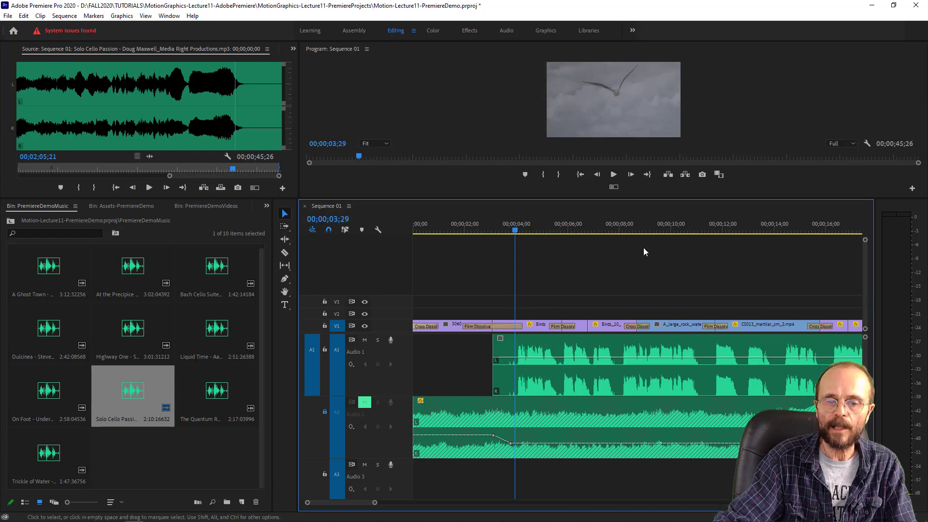
drag(503, 233, 408, 225)
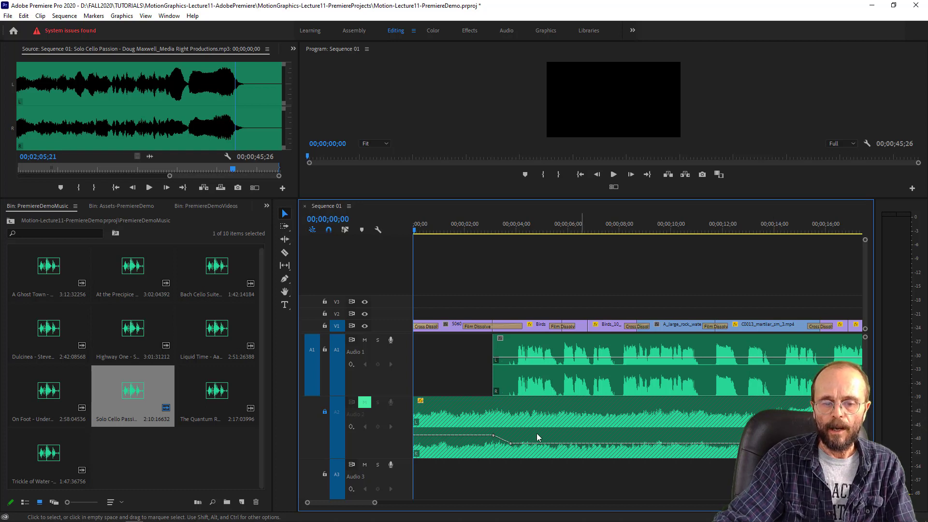
drag(865, 455, 865, 505)
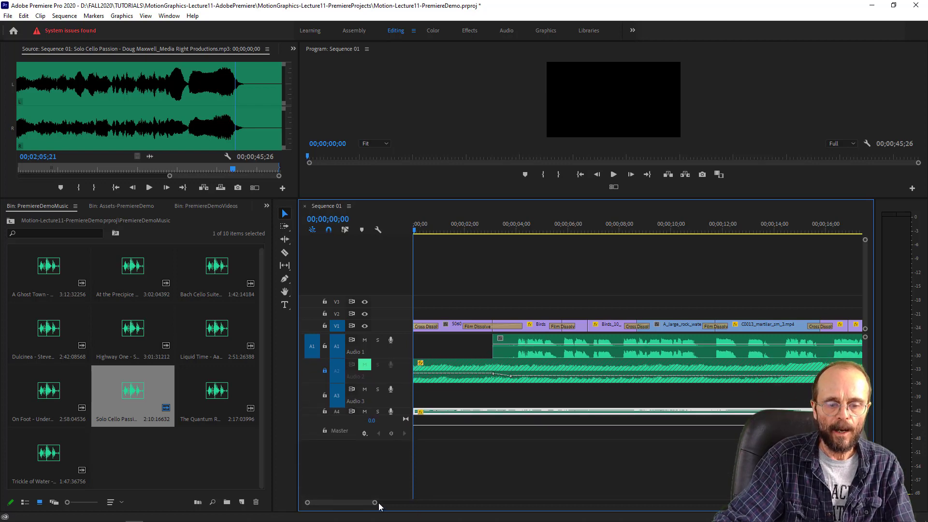
drag(376, 504, 465, 516)
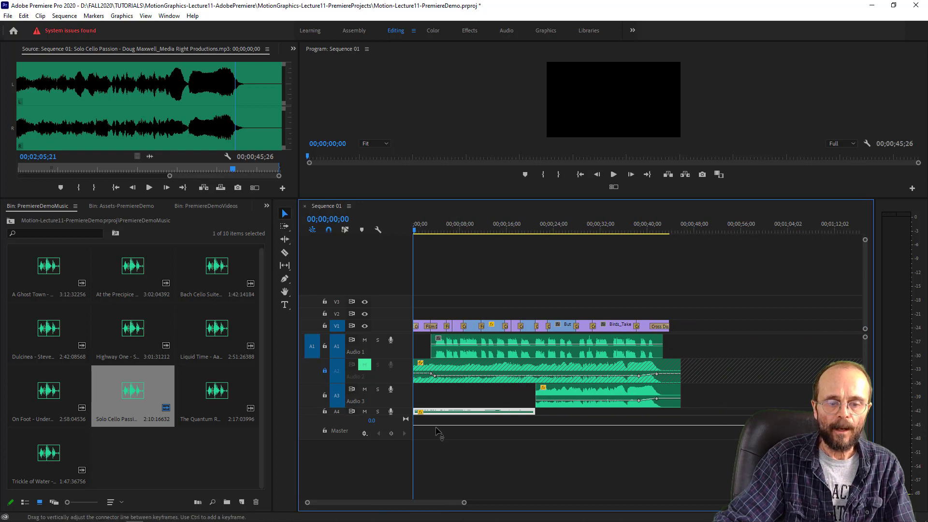
- Play the sequence opening with the voice-over, then the join between the two music sections from about 00;00;20;00
key(space)
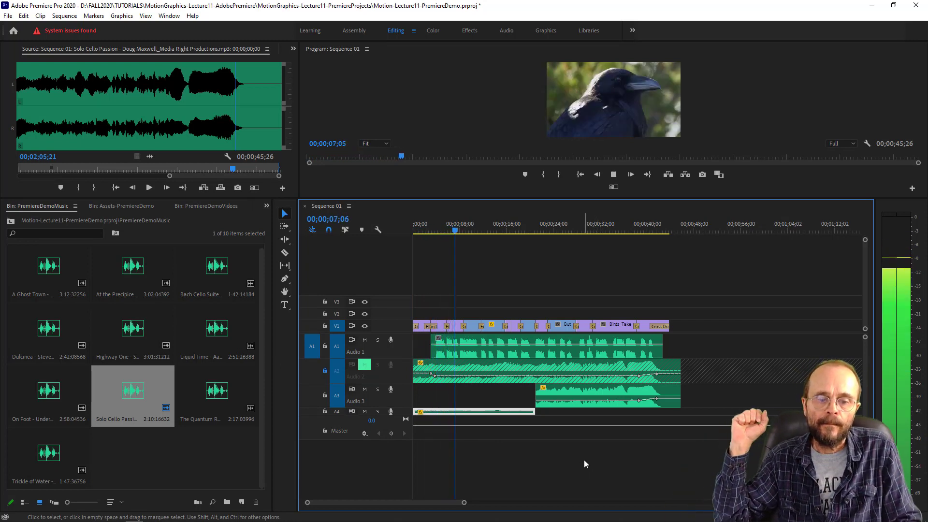
key(space)
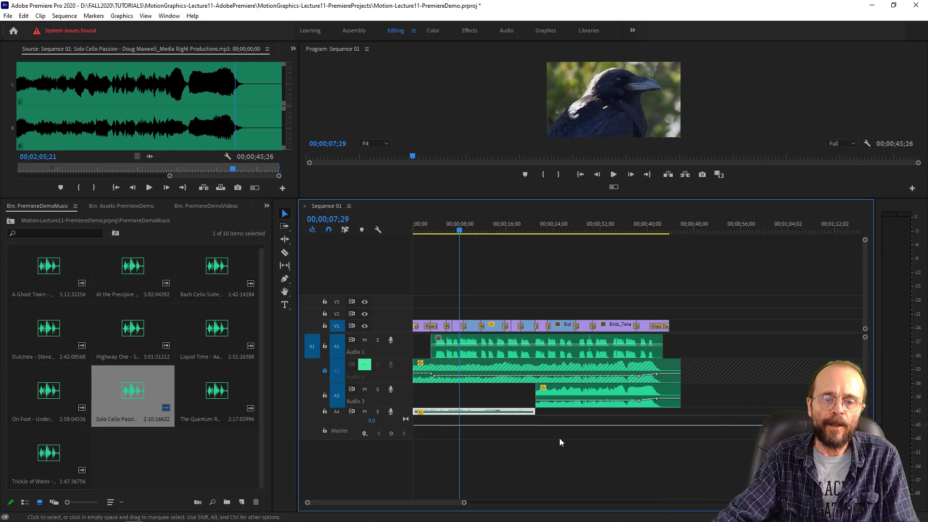
click(534, 230)
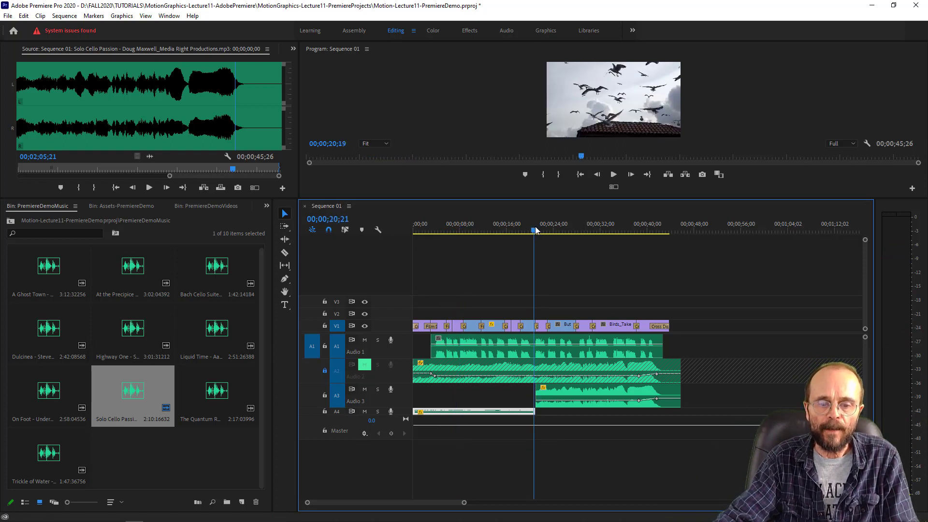
drag(534, 230, 530, 230)
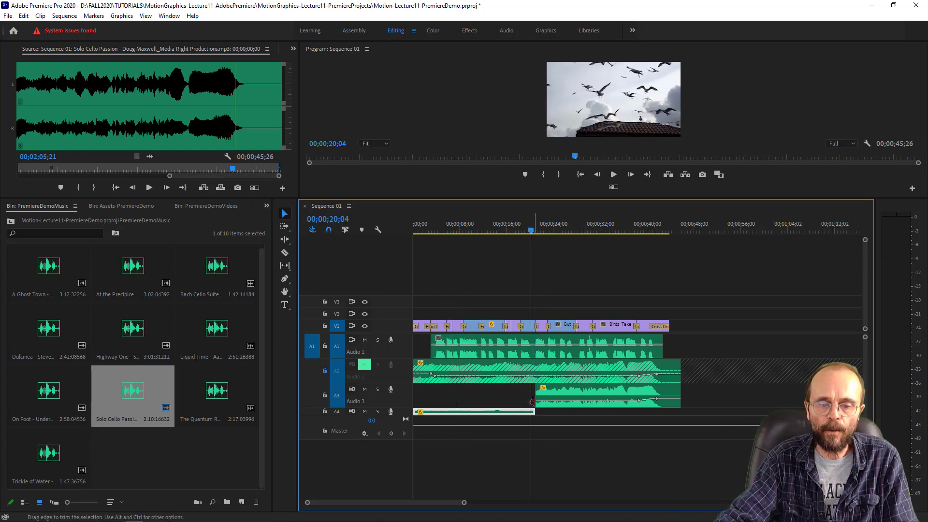
click(529, 232)
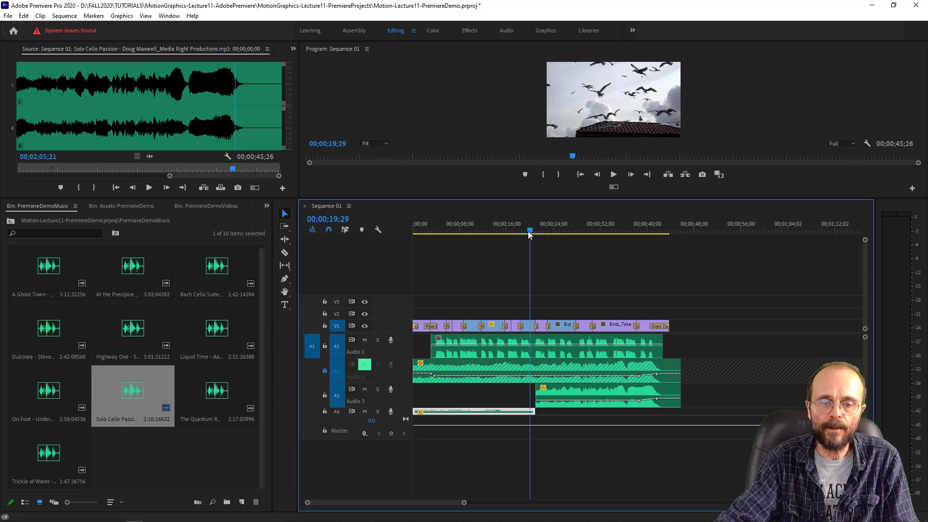
key(space)
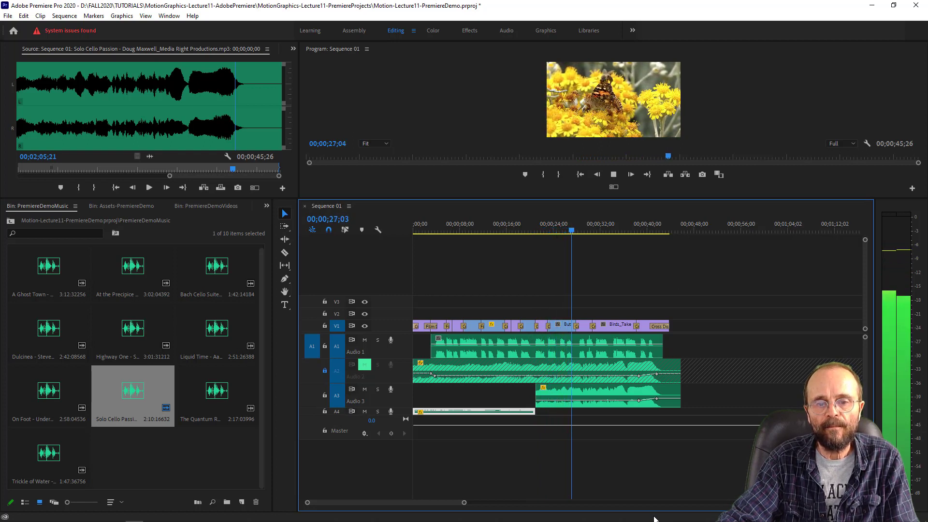
- Play the closing voice-over and music from about 00;00;41;00
click(652, 226)
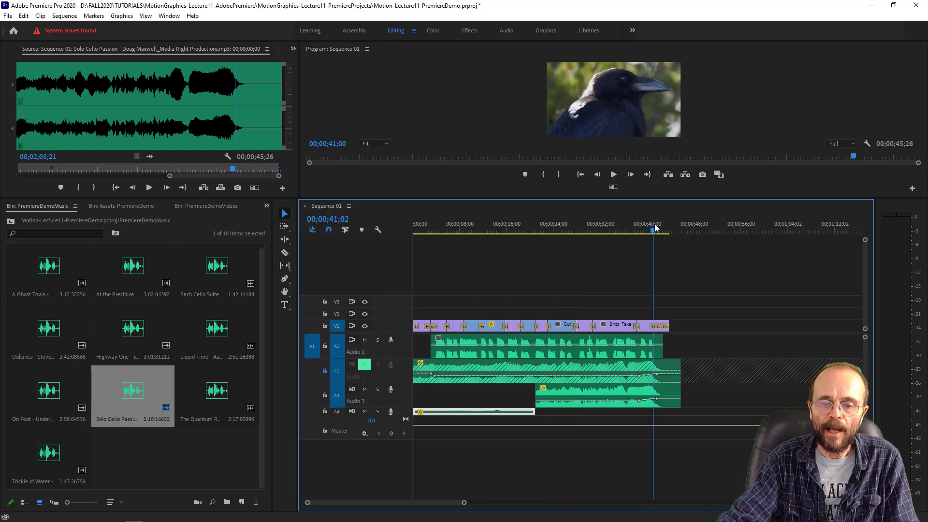
key(space)
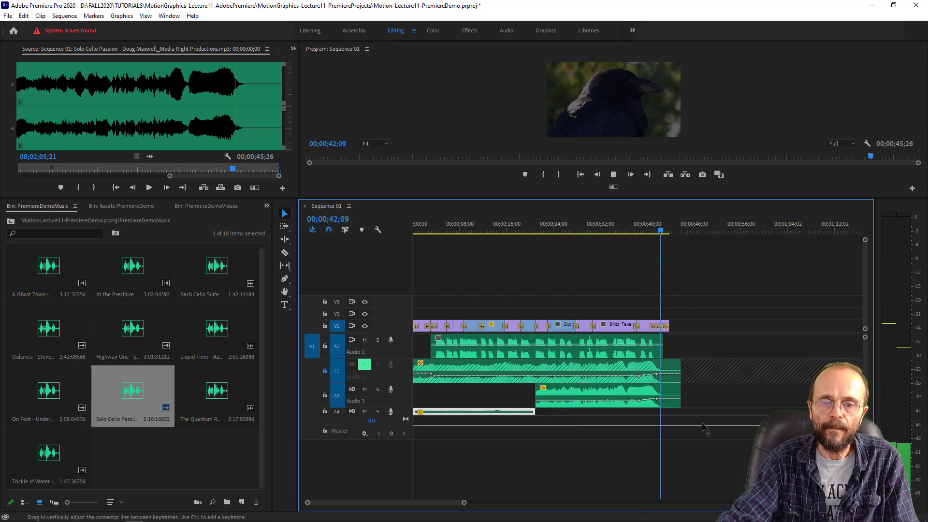
key(space)
- Replay the opening from 00;00;00;00 and the music join from about 00;00;20;19 to check the balance beneath the narration
drag(419, 228, 397, 229)
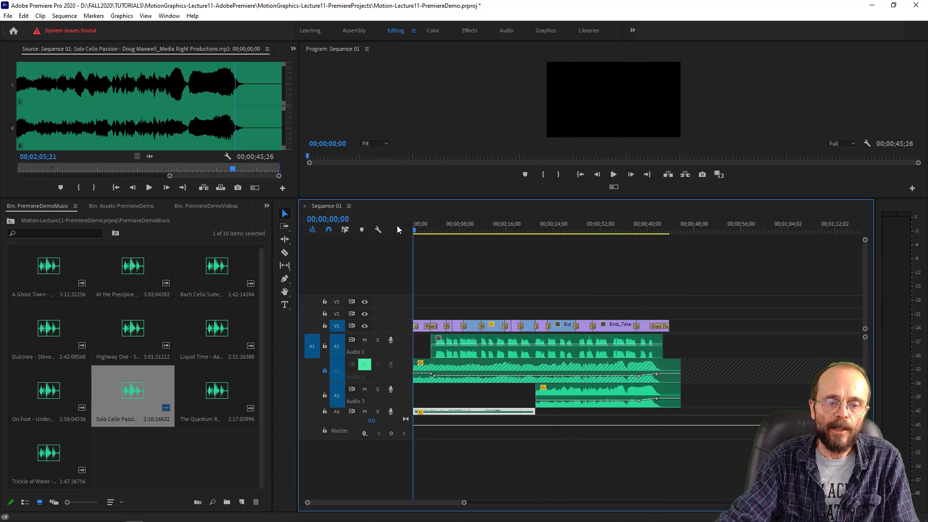
key(space)
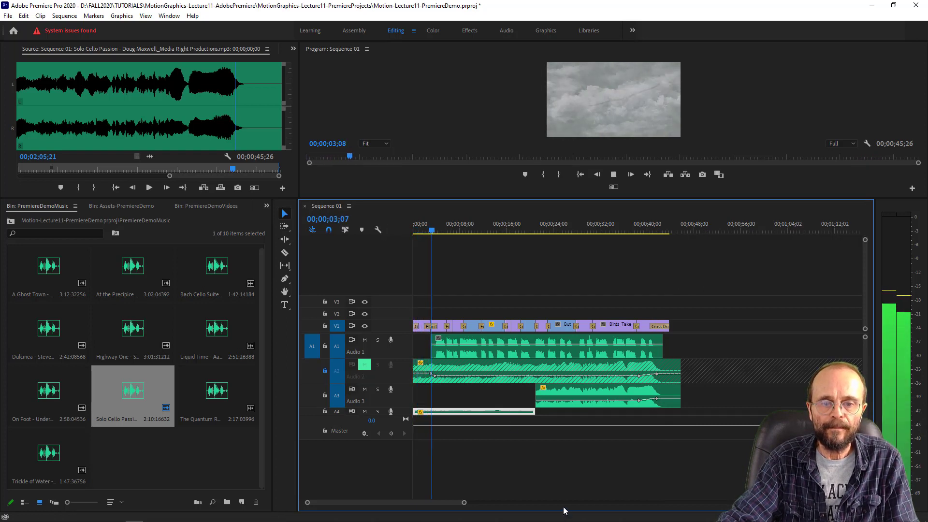
key(space)
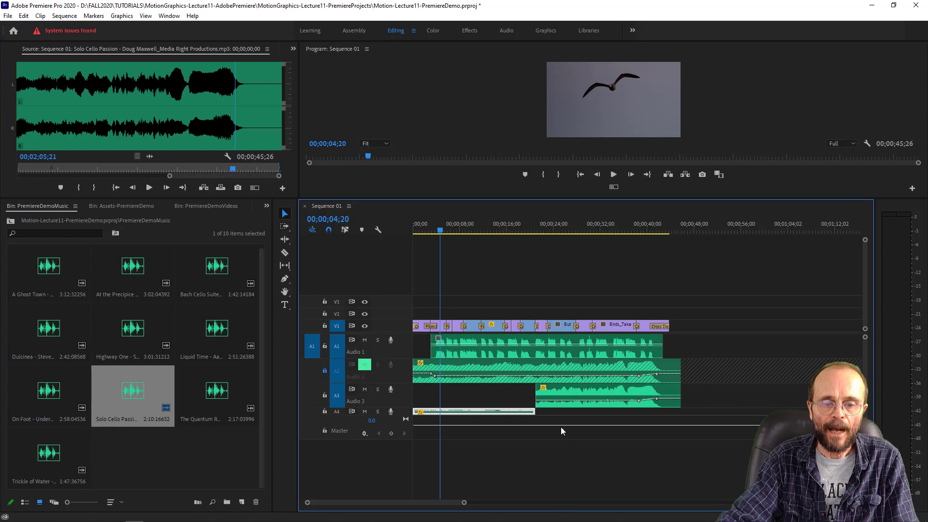
click(533, 229)
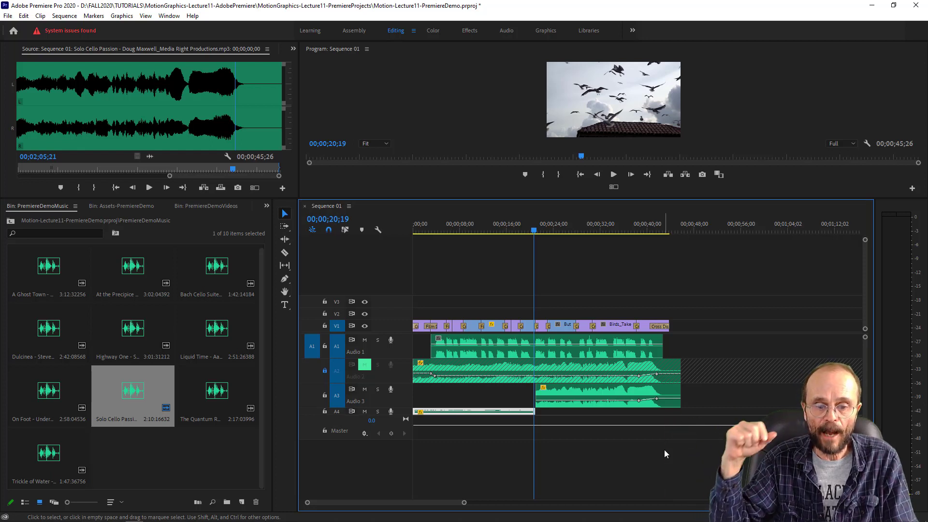
key(space)
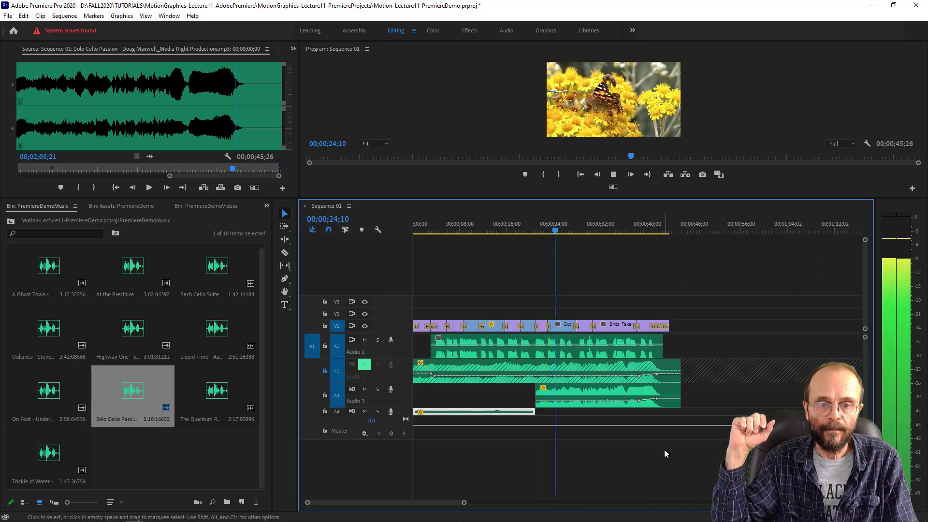
key(space)
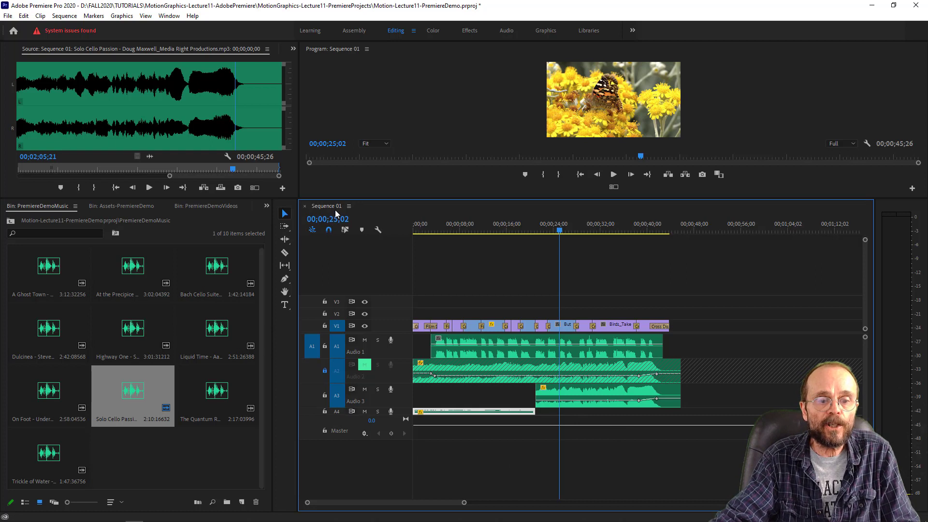
- Show the Motion-Lecture11-PremiereDemo project's root contents, enlarge that area vertically and select Sequence 01
click(293, 49)
click(315, 61)
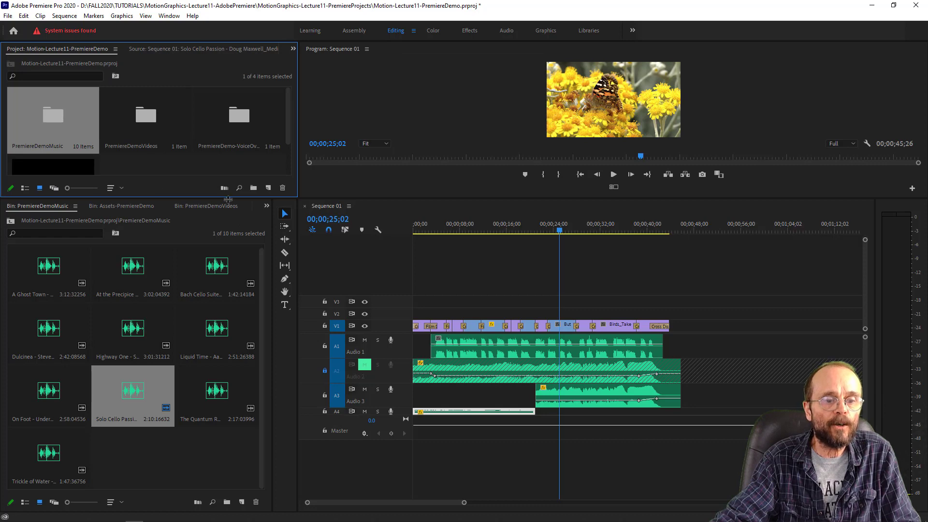
drag(226, 197, 225, 323)
click(30, 190)
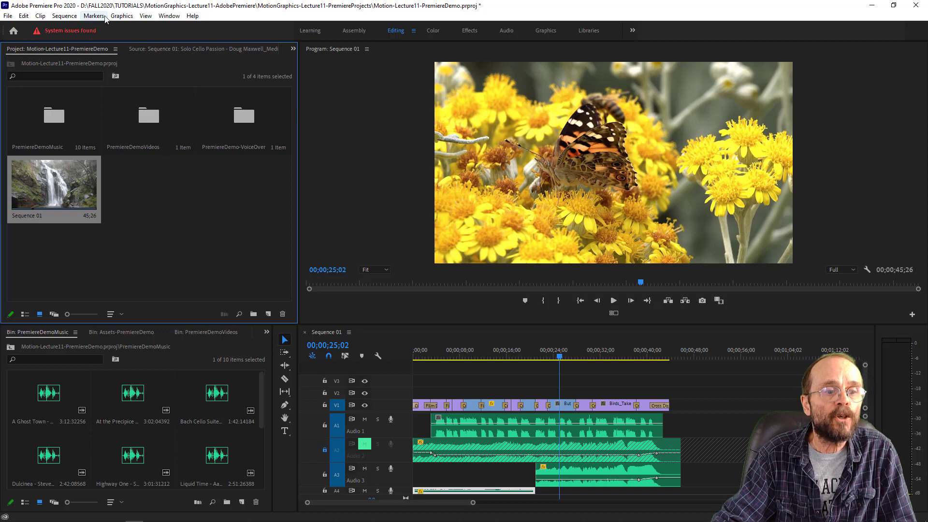
- Create a new sequence named Sequence 02 with the DSLR 1080p30 preset
click(63, 16)
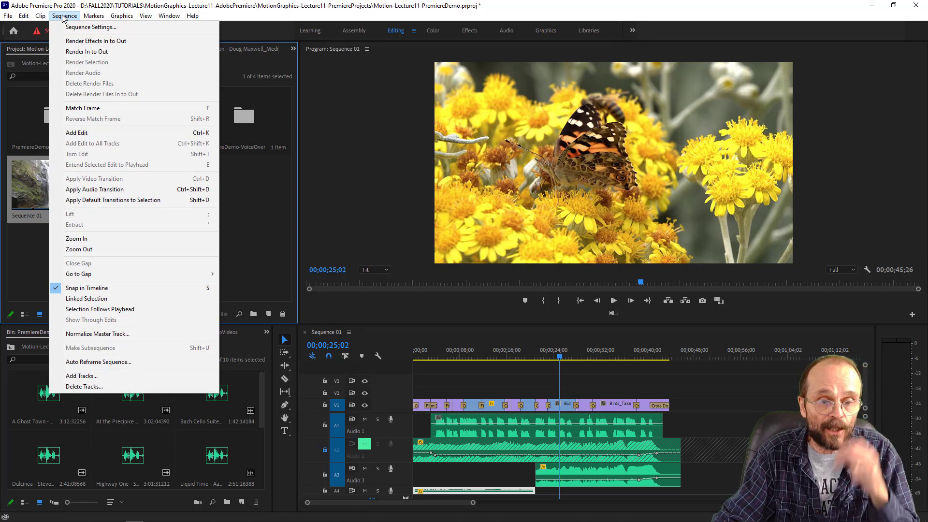
click(62, 17)
click(8, 16)
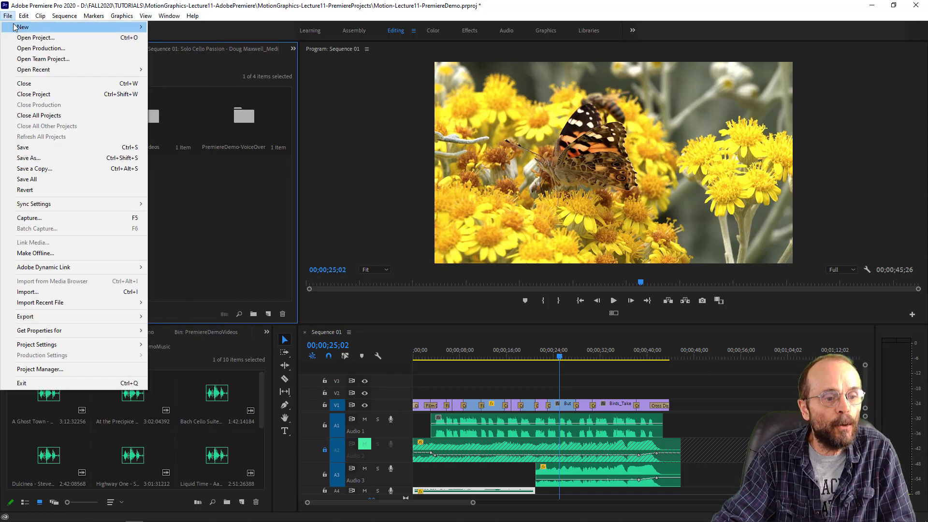
mouse_move(14, 27)
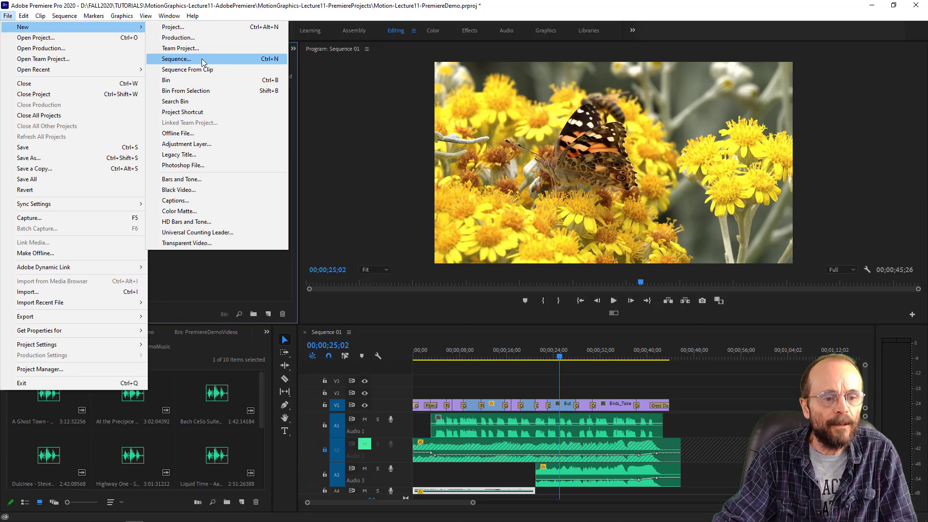
click(201, 59)
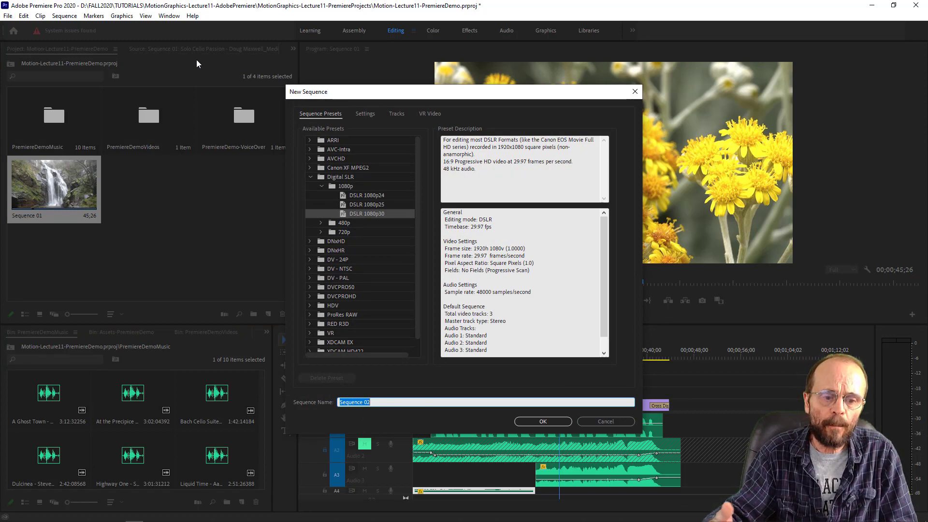
click(362, 212)
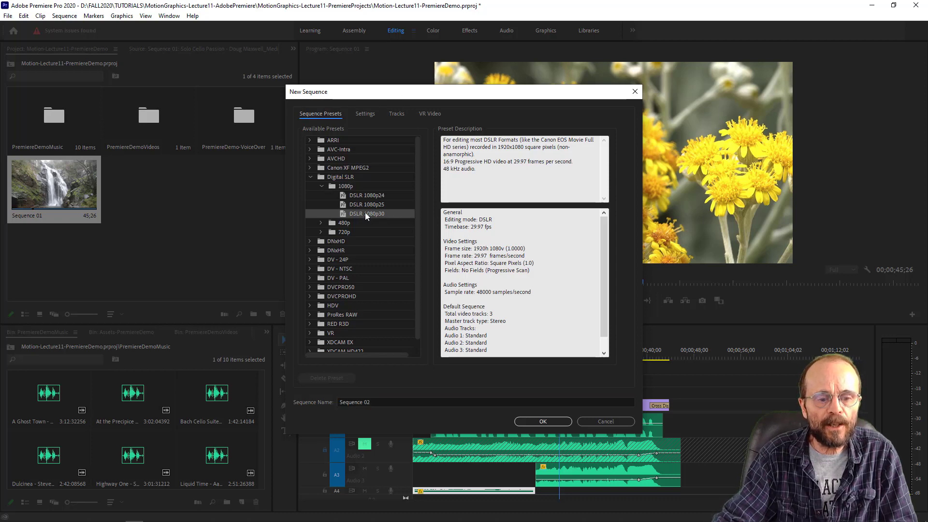
click(551, 421)
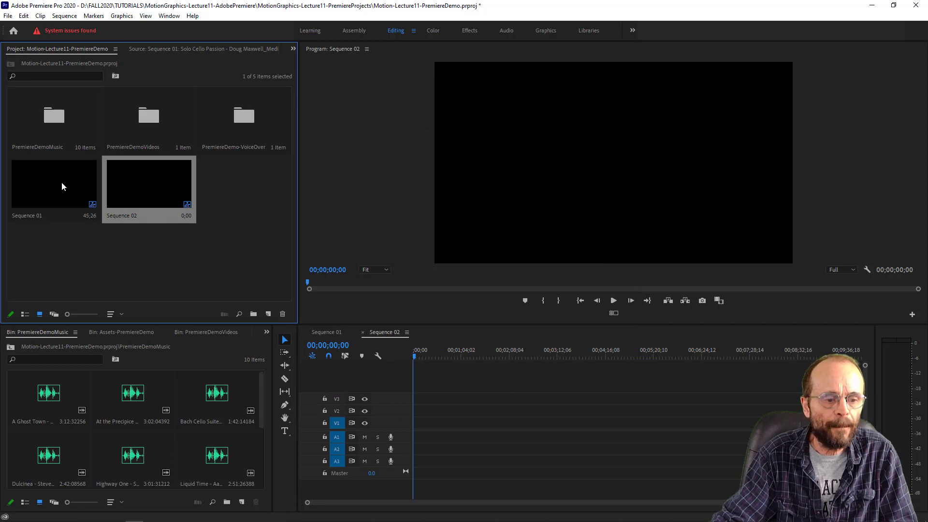
- Nest Sequence 01 at the start of Sequence 02 on V1 and A1, and play parts of it to check picture and sound
drag(60, 186, 415, 429)
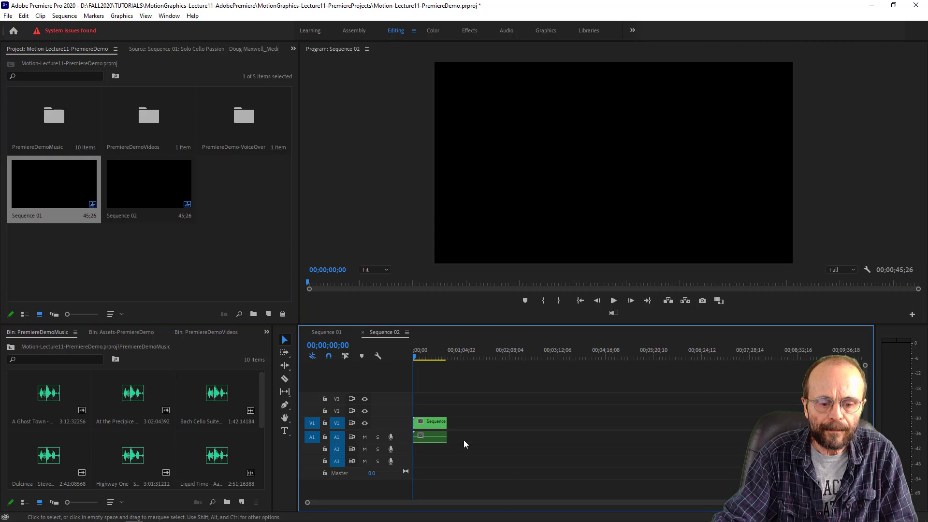
drag(424, 354, 412, 355)
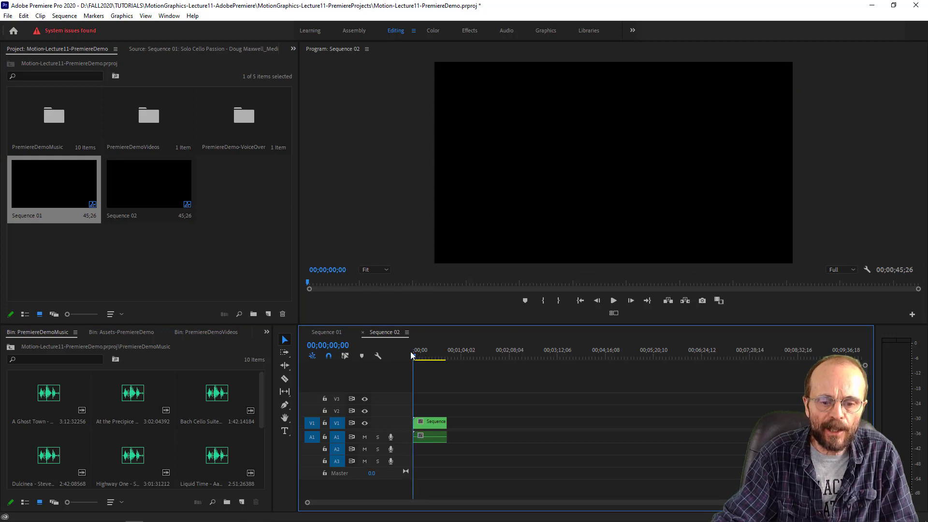
key(space)
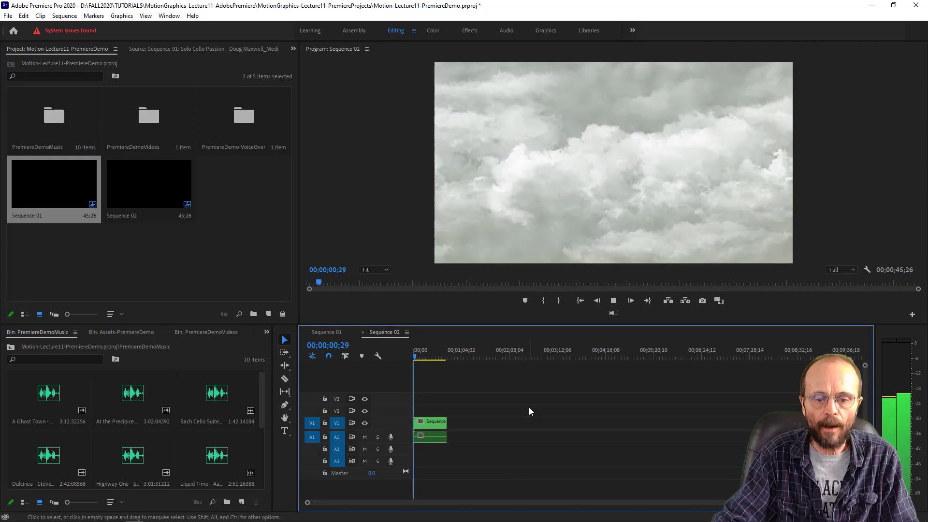
drag(428, 356, 432, 358)
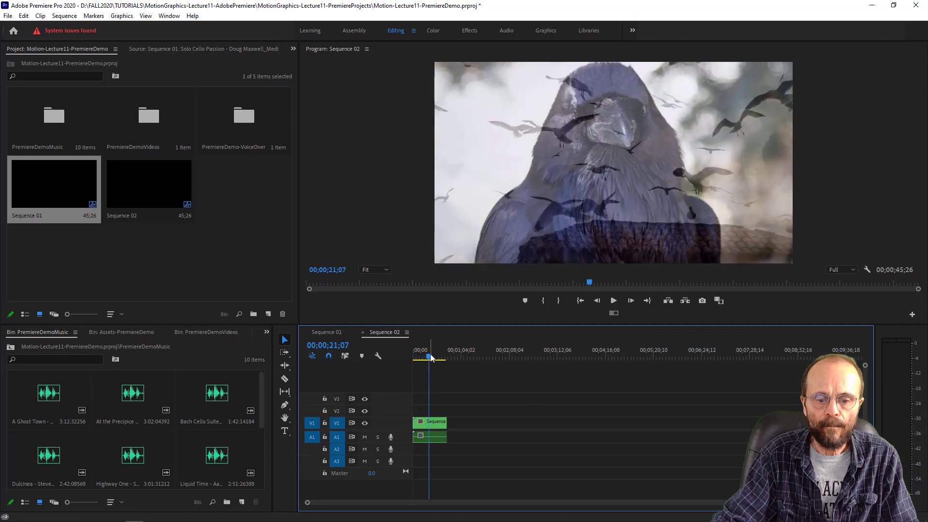
key(space)
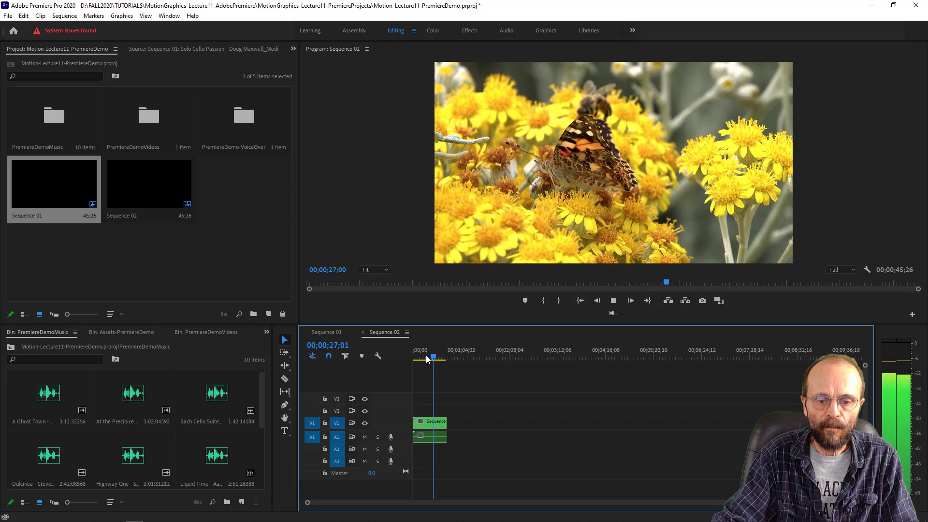
key(space)
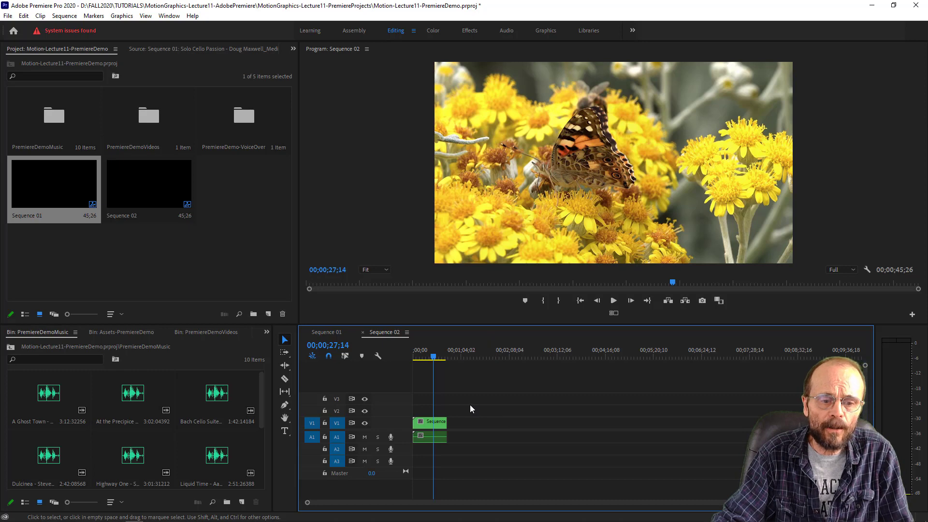
- Bring up the Effects list of audio and video effects and transitions
click(293, 50)
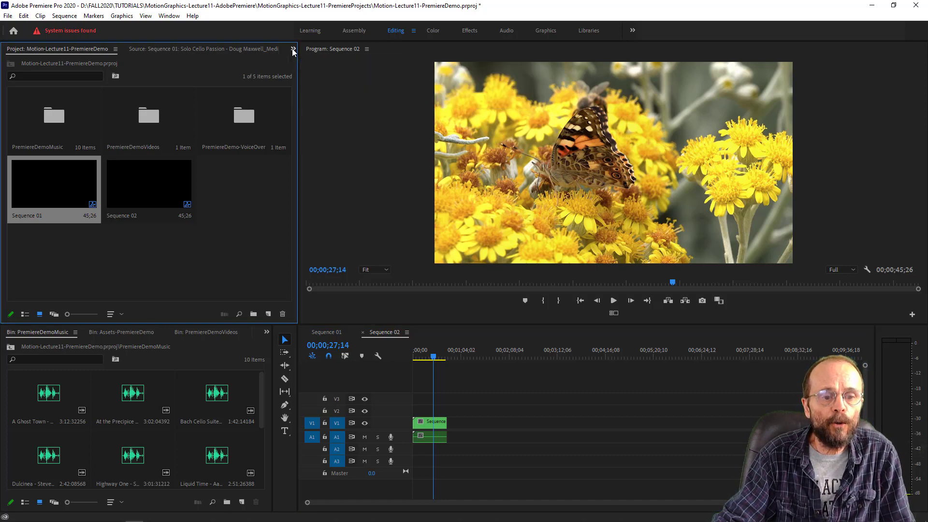
click(169, 16)
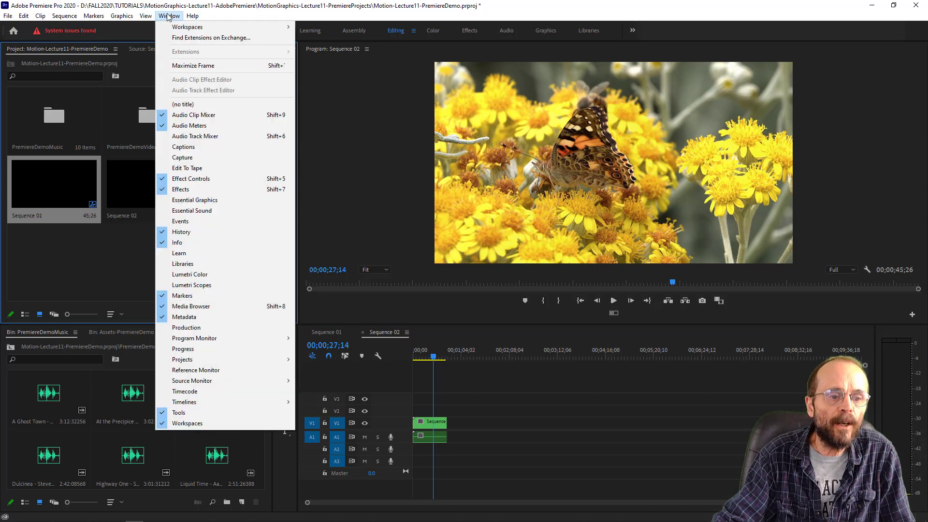
click(194, 189)
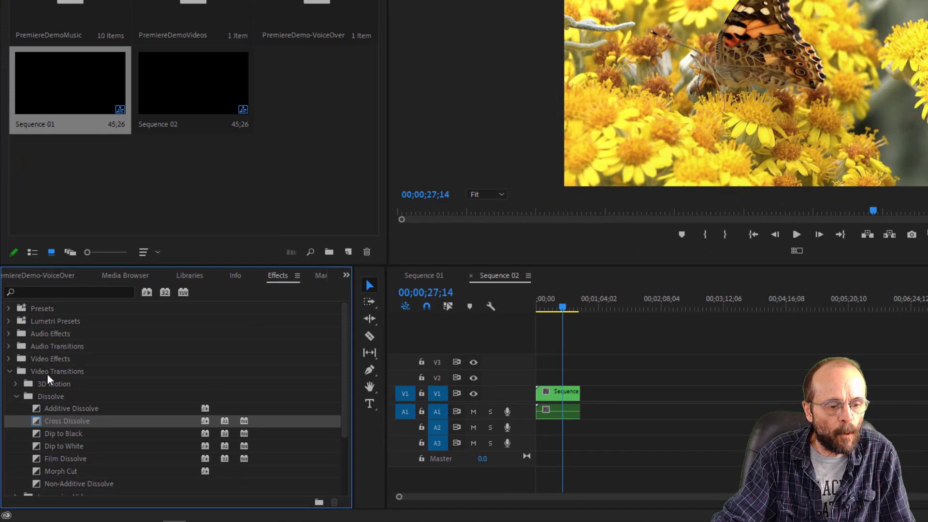
- Collapse the Video Transitions folder and expand Video Effects to browse its categories
click(47, 372)
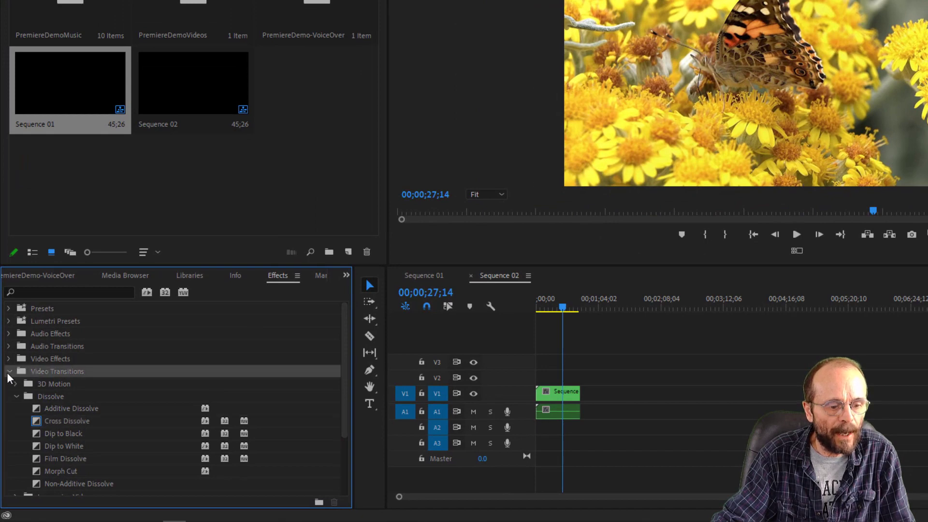
click(7, 371)
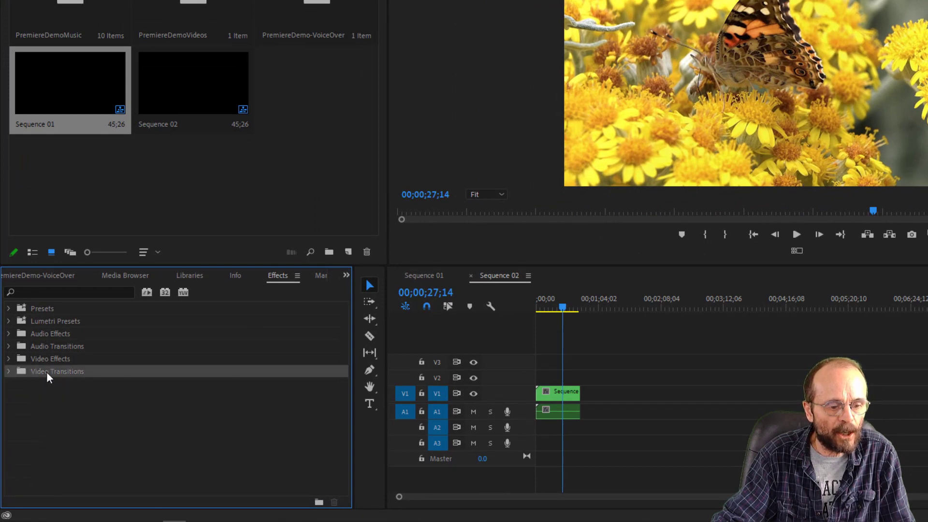
click(51, 360)
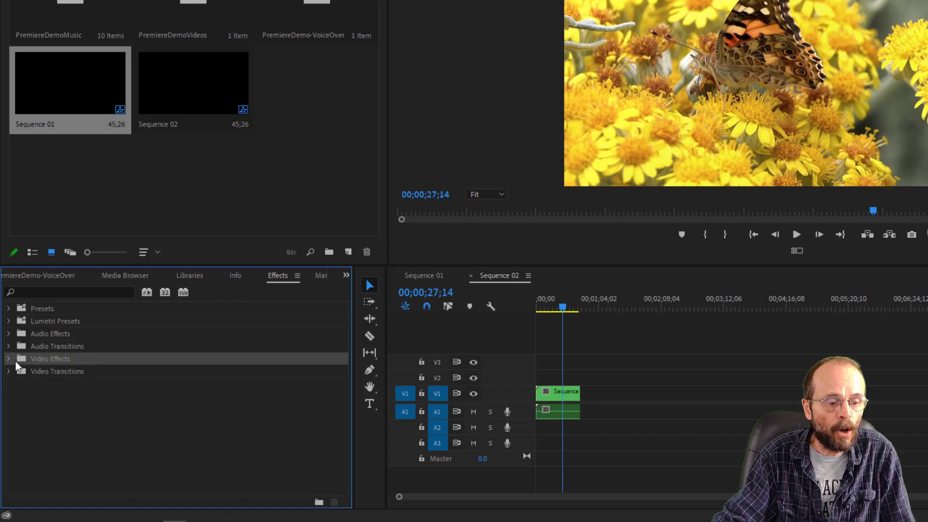
click(9, 359)
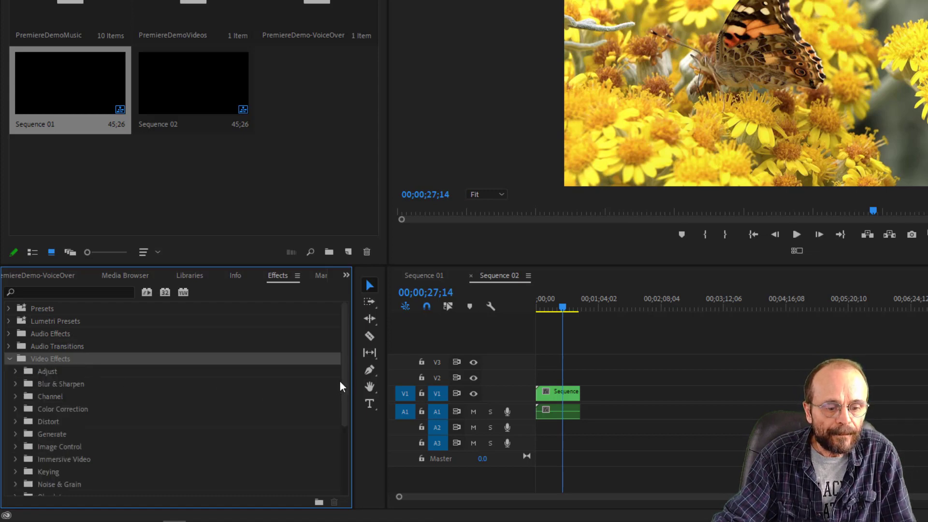
scroll(340, 384, down, 2)
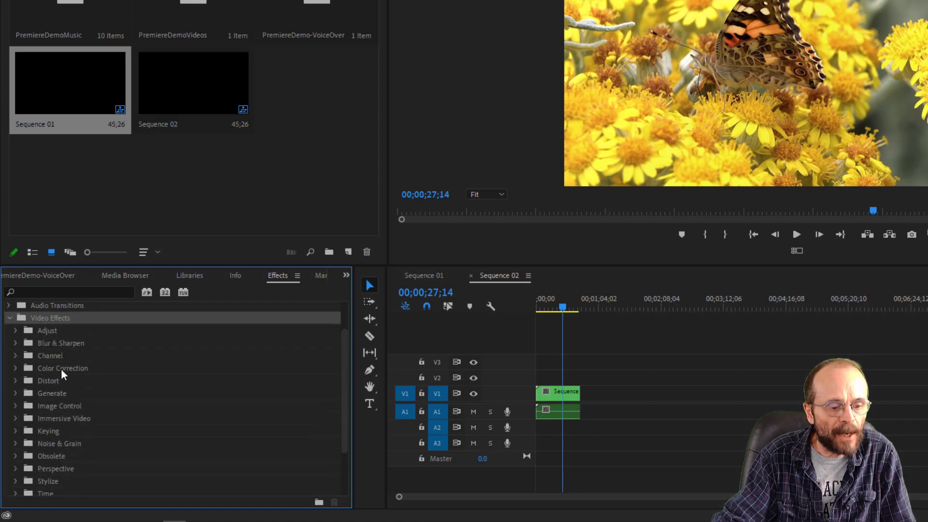
- Apply the Lumetri Color effect from the Color Correction effects to the nested Sequence 01 clip on V1
click(61, 370)
click(15, 368)
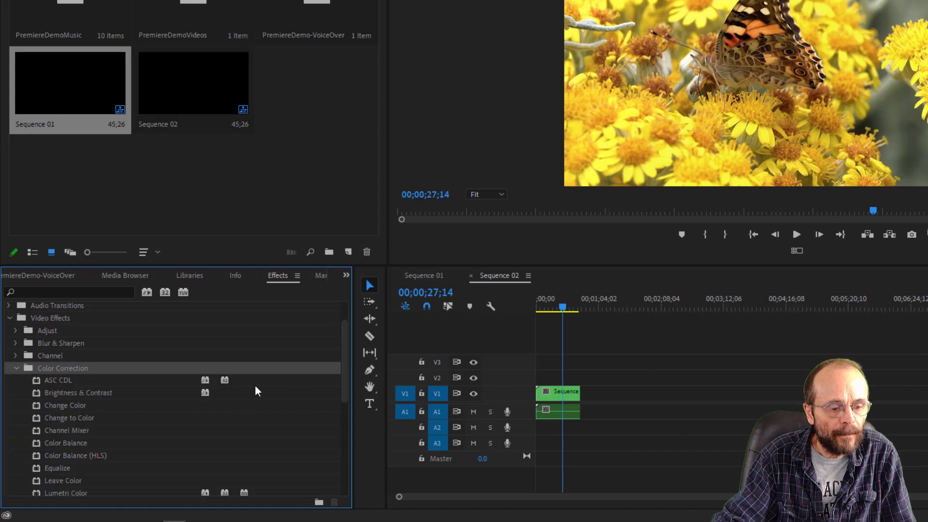
drag(347, 381, 292, 420)
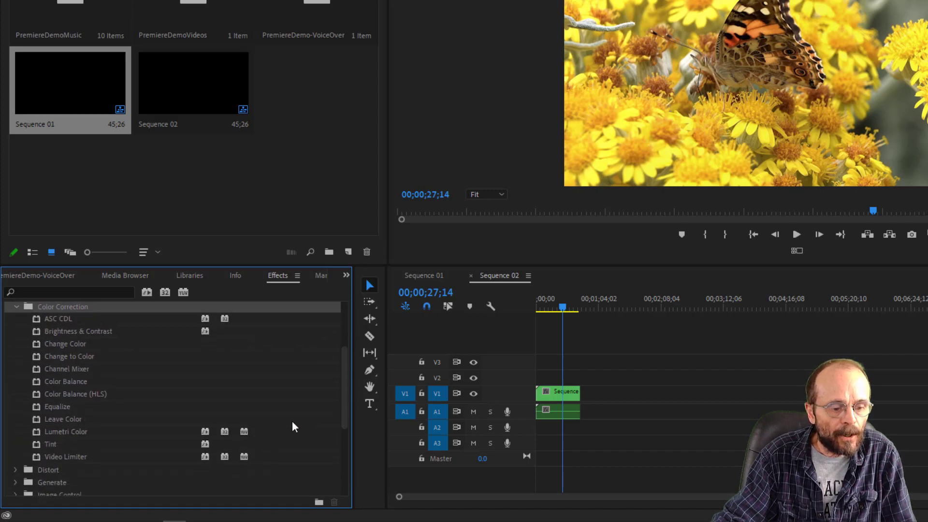
click(82, 431)
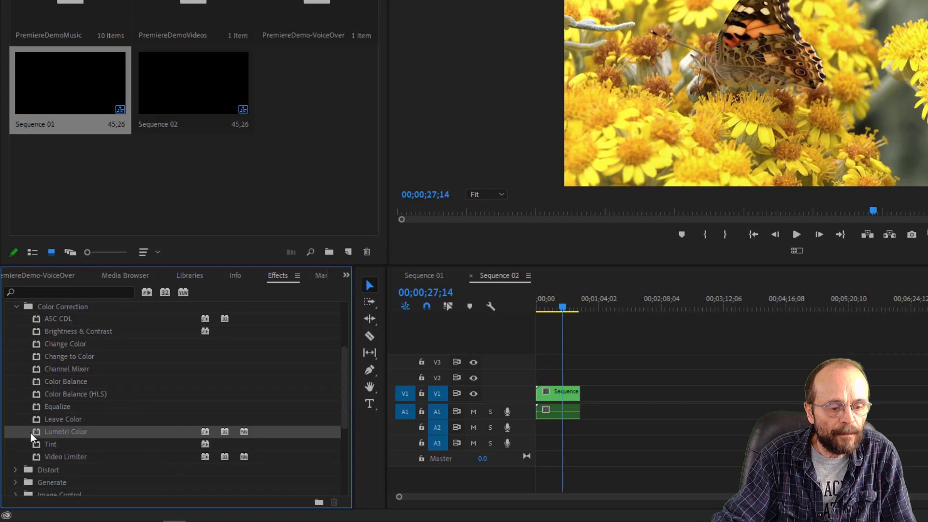
drag(33, 431, 555, 395)
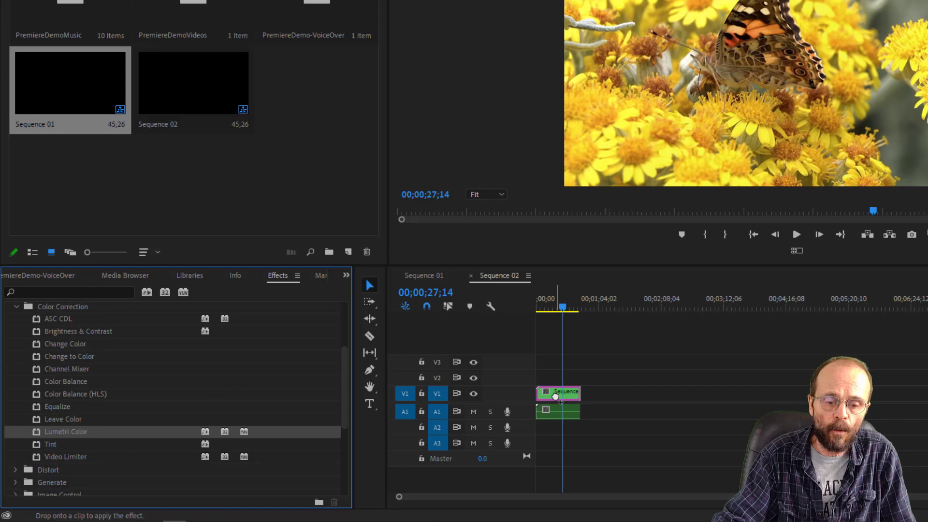
mouse_move(555, 395)
mouse_down()
mouse_move(551, 412)
mouse_move(554, 395)
mouse_up()
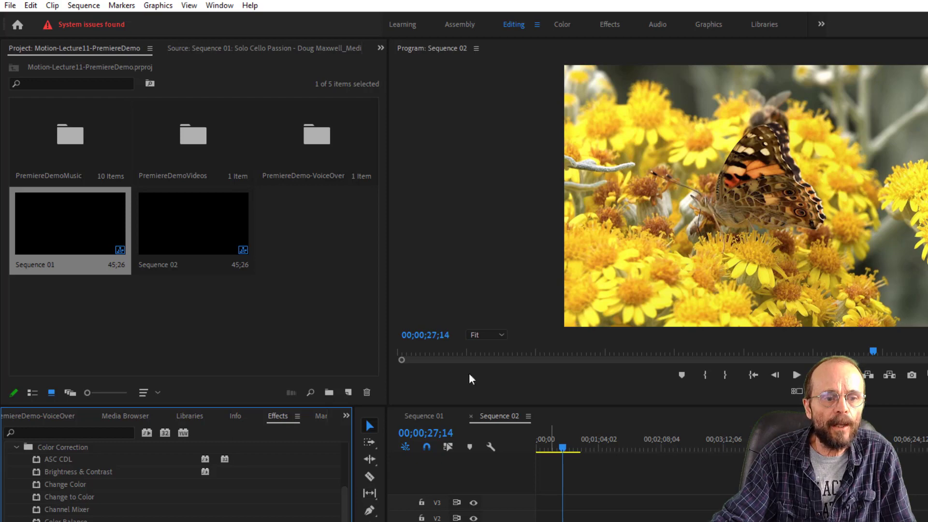
- Show the nested clip's Effect Controls with more vertical room and expand Lumetri Color's Basic Correction settings
click(380, 47)
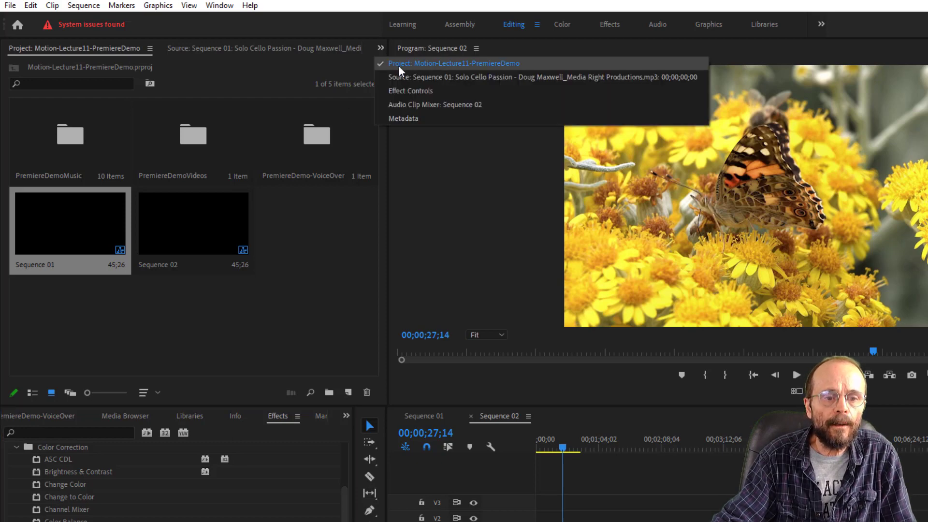
click(416, 93)
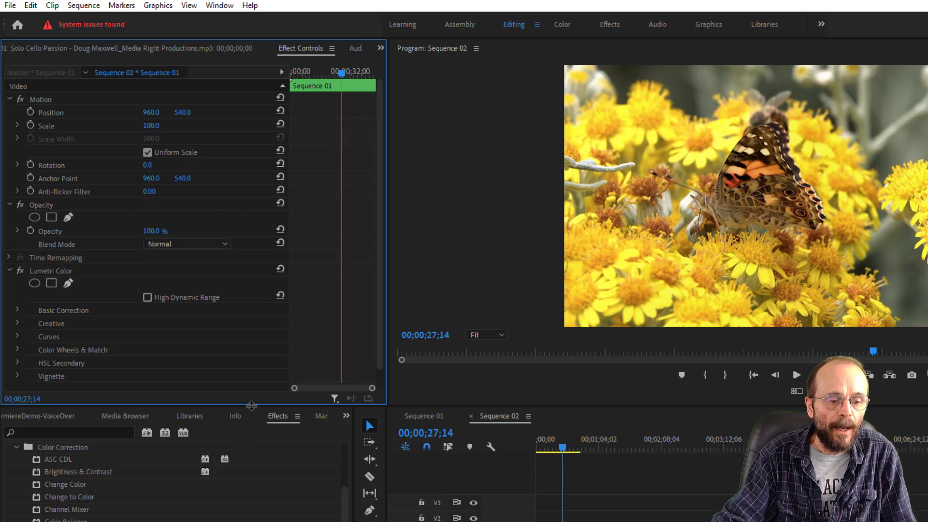
drag(251, 405, 365, 459)
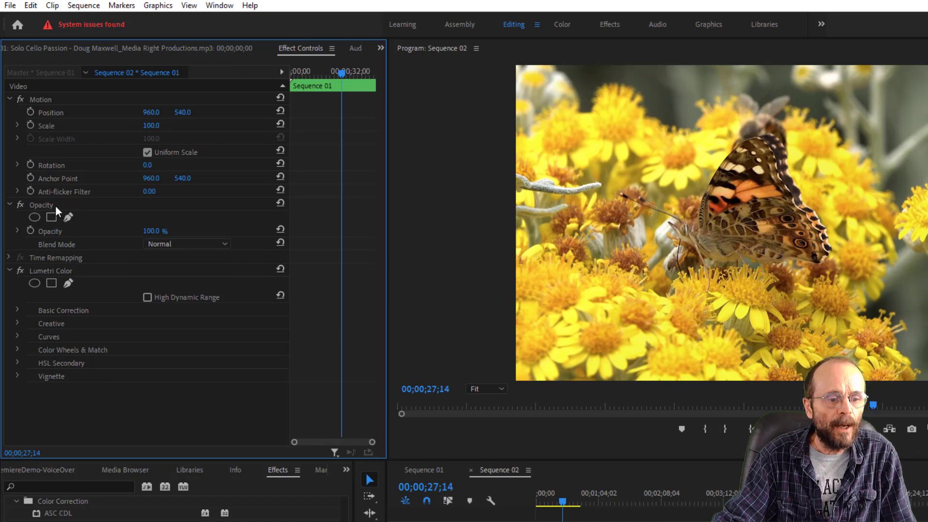
click(65, 273)
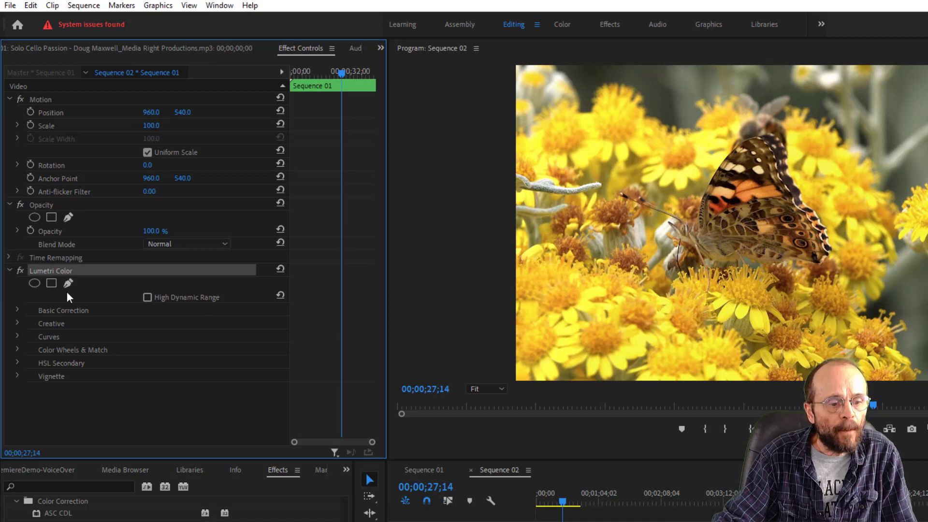
click(17, 310)
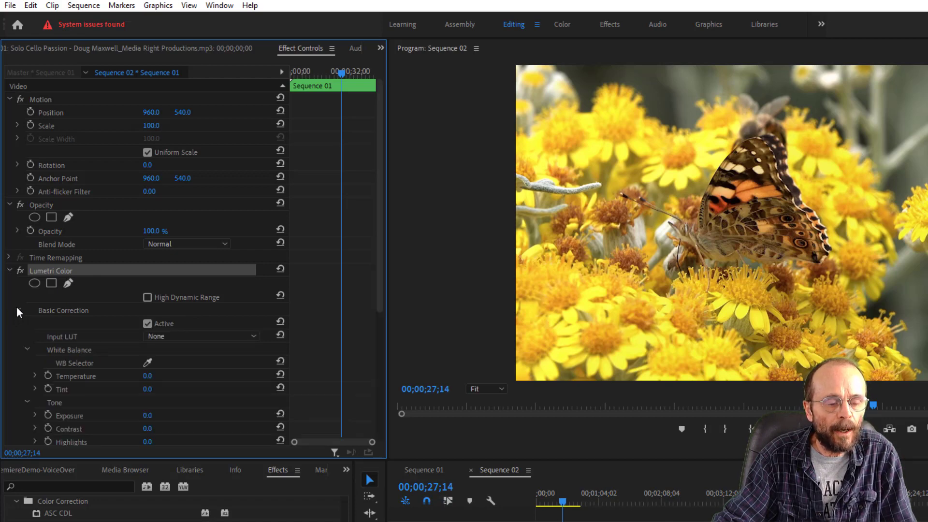
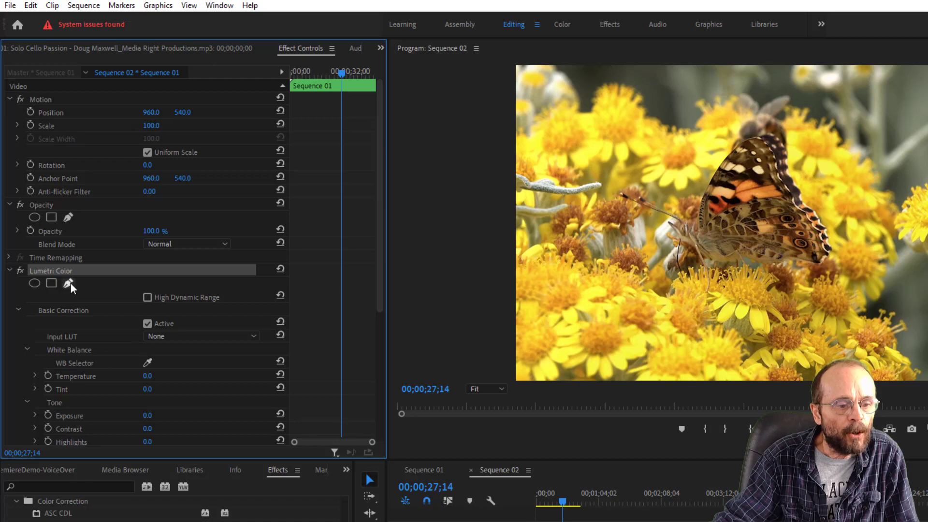
- Set Lumetri Color's white balance by sampling the pale area beside the butterfly's head, and try adjusting Exposure
click(148, 362)
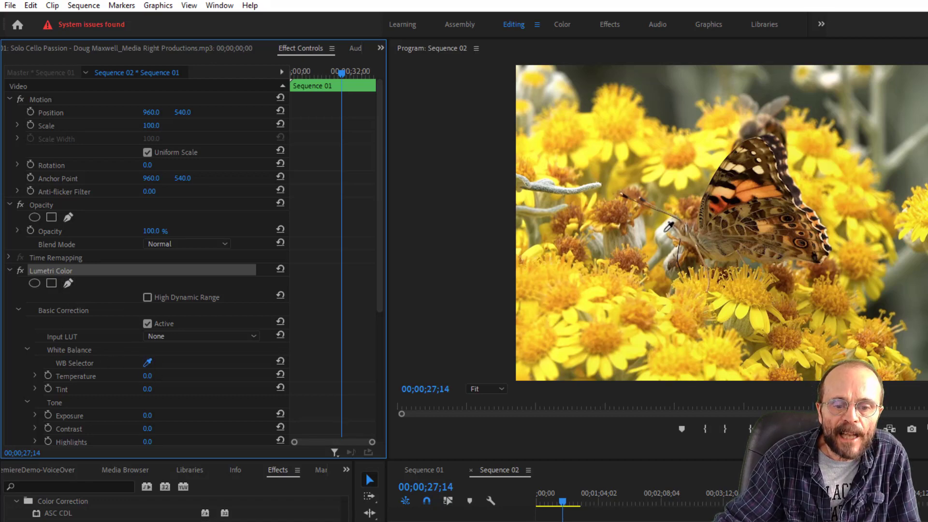
click(665, 230)
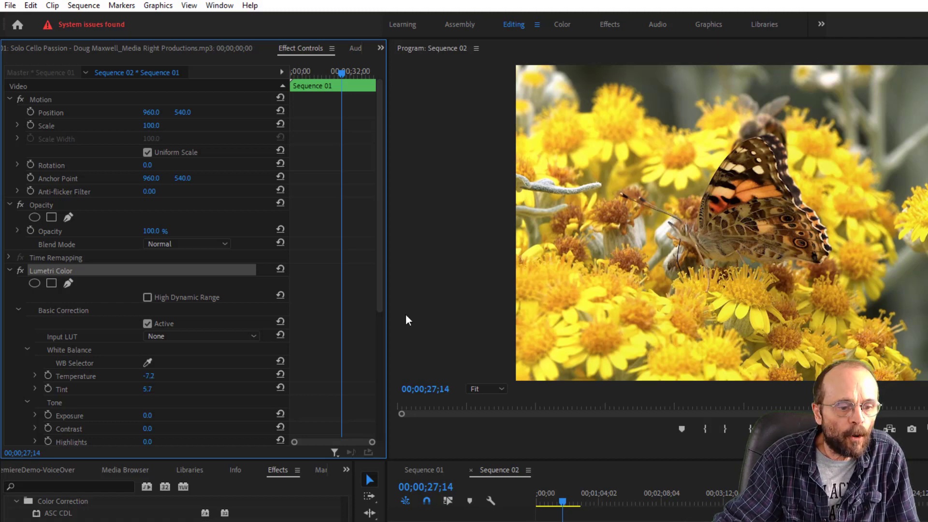
scroll(375, 284, down, 5)
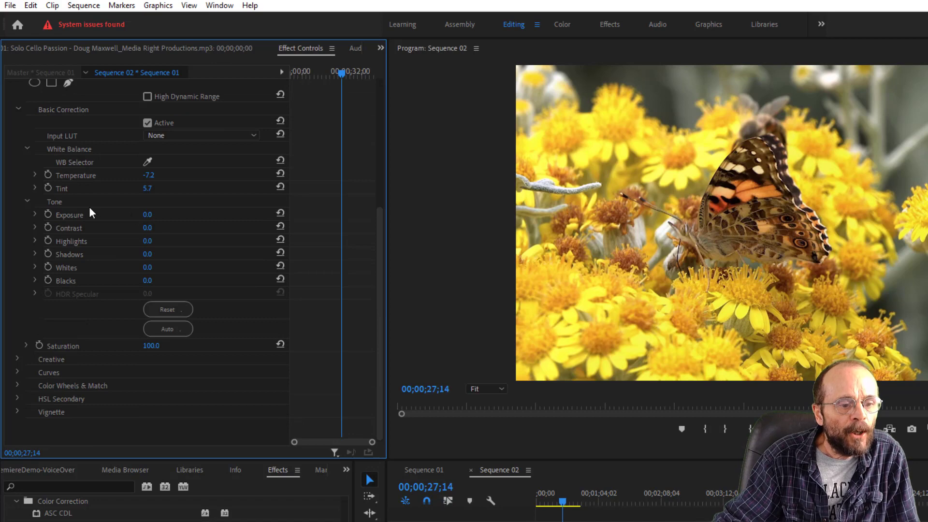
mouse_move(148, 214)
mouse_down()
mouse_move(121, 214)
mouse_move(174, 215)
mouse_move(149, 215)
mouse_move(159, 216)
mouse_up()
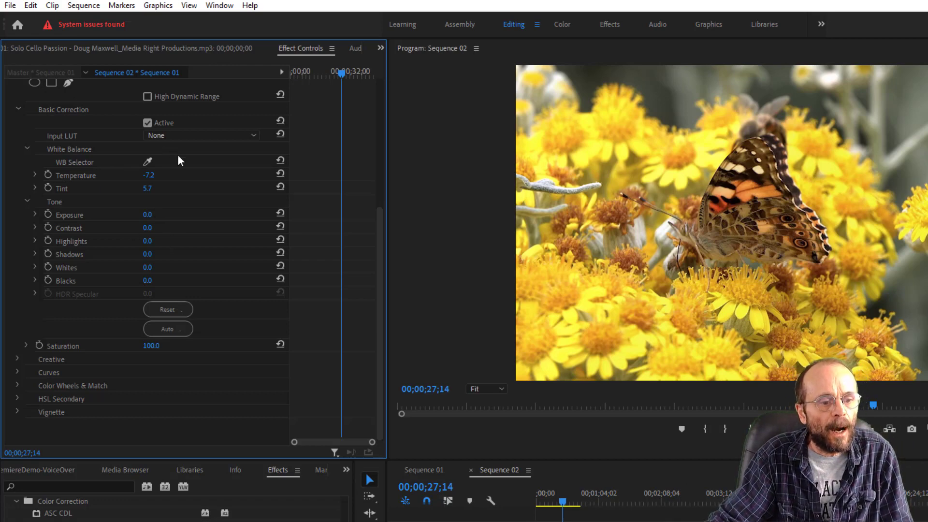
- Collapse Lumetri Color's Basic Correction settings and expand the Creative section
drag(379, 231, 375, 179)
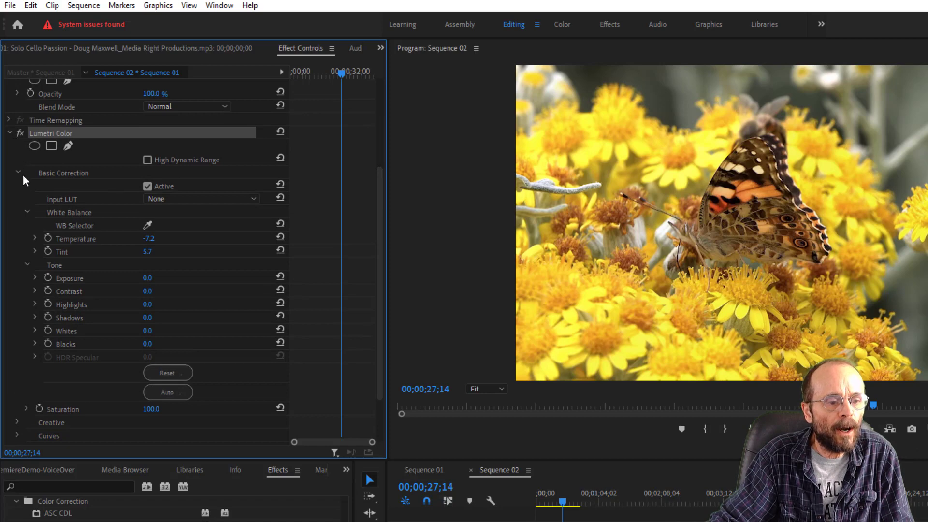
click(18, 172)
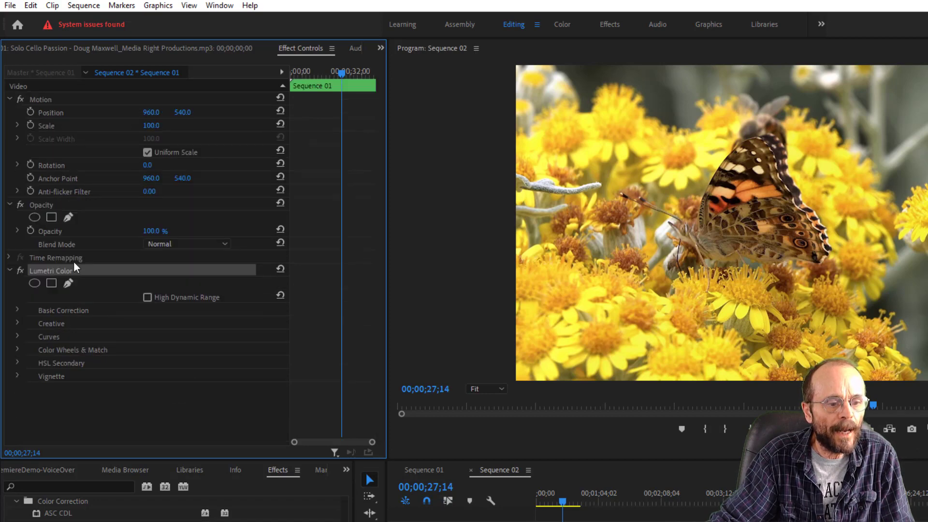
click(58, 326)
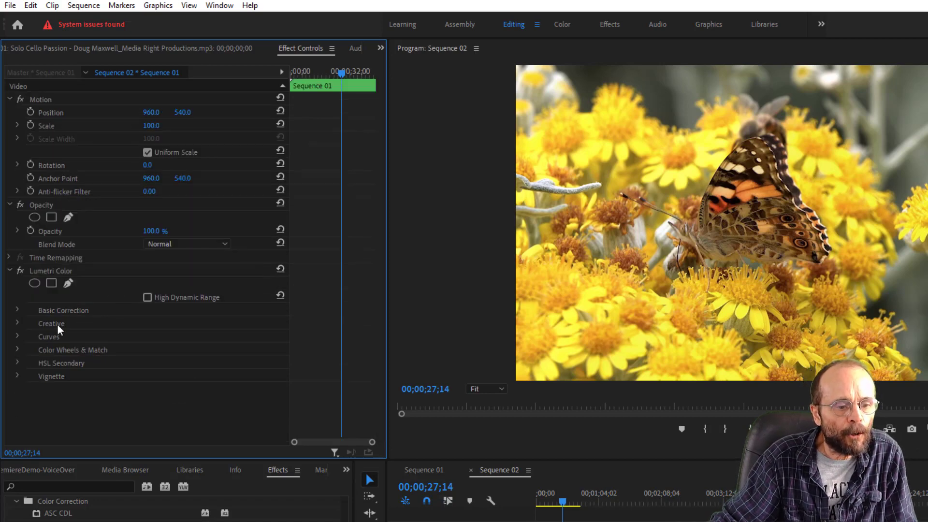
click(17, 324)
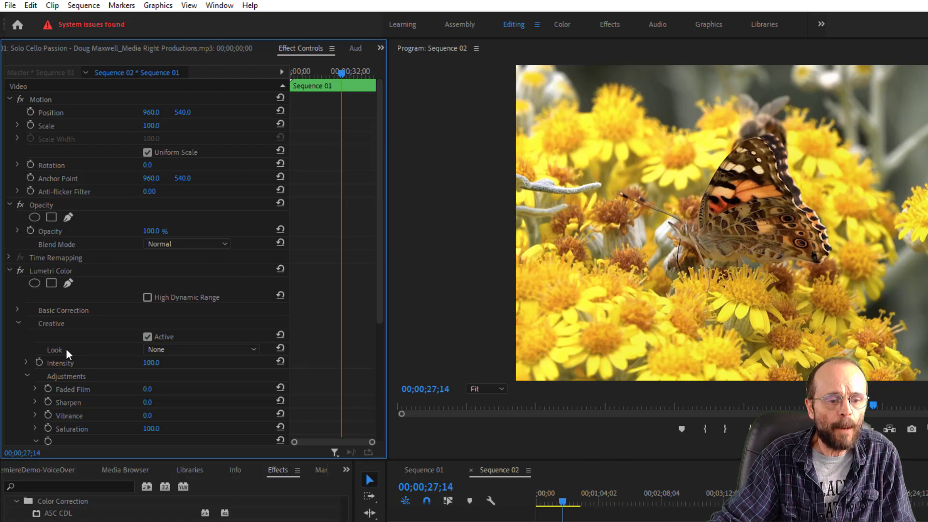
- Try the CineSpace2383sRGB6bit creative look and compare the raven shot with Lumetri Color off and on
click(253, 349)
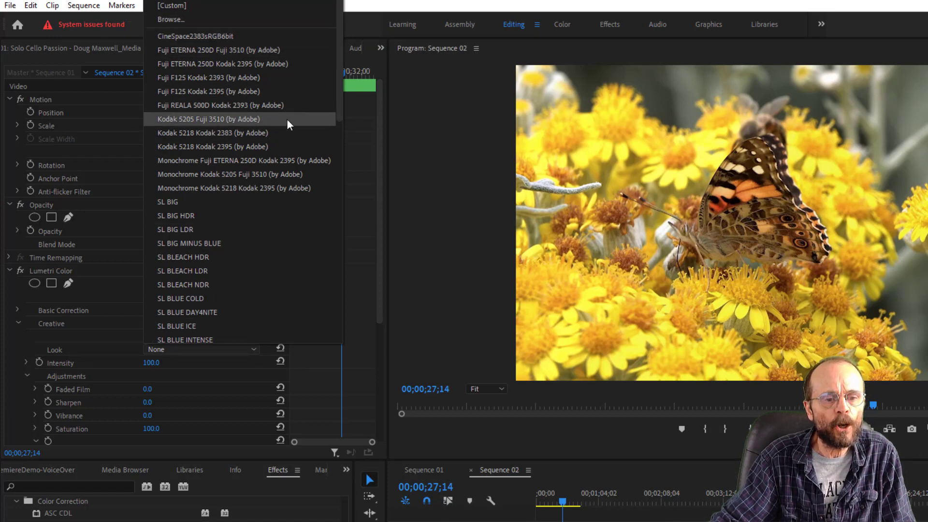
click(224, 36)
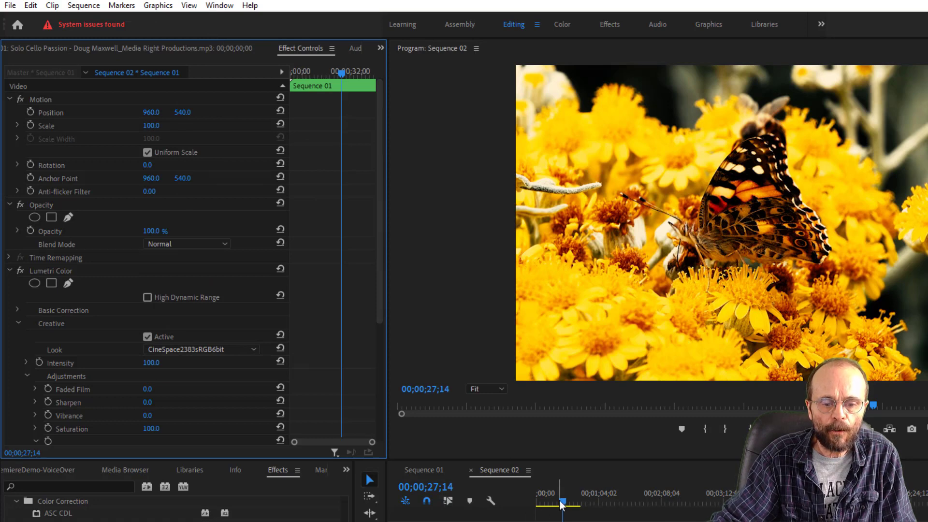
drag(559, 499, 551, 504)
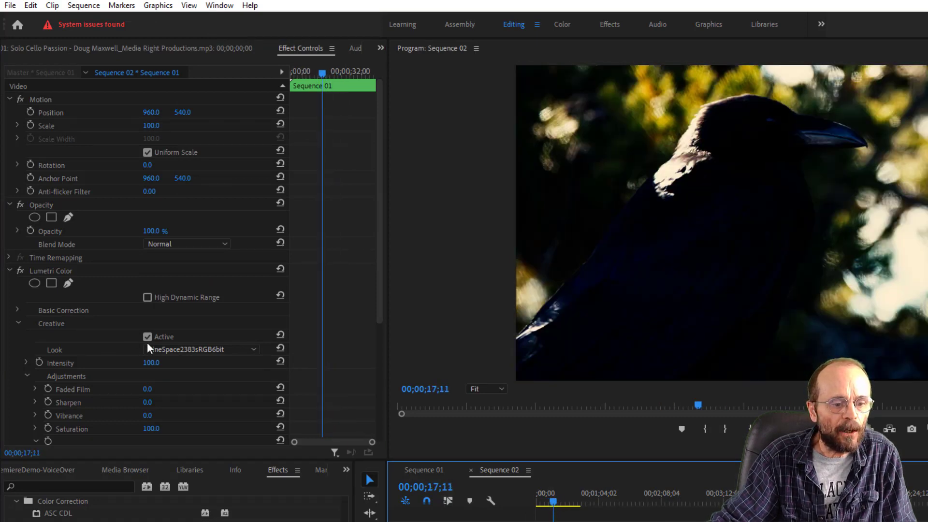
click(41, 271)
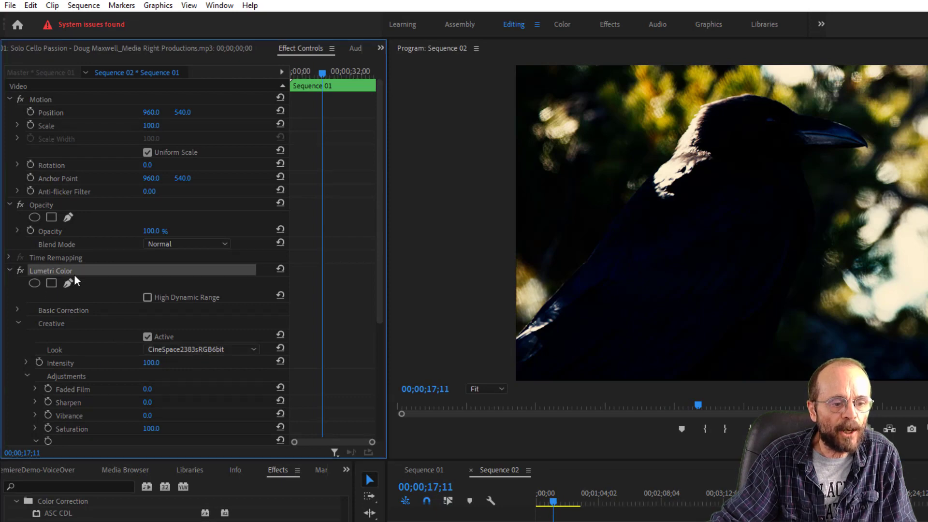
click(21, 272)
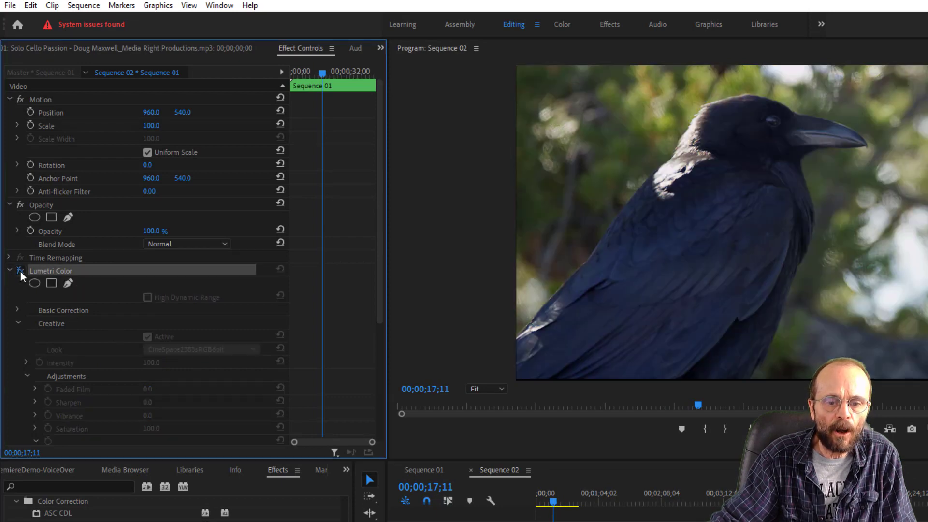
click(19, 271)
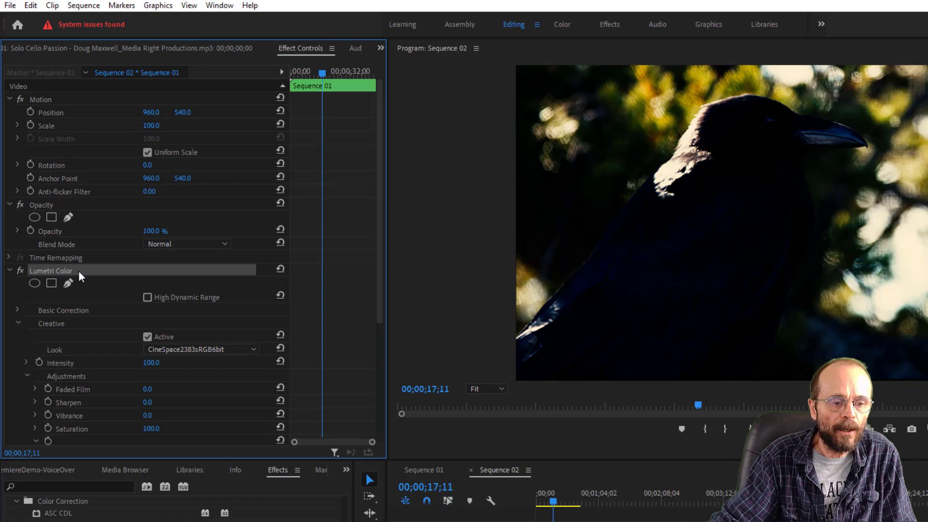
- Try the SL BIG creative look and preview it on the butterfly shot
click(235, 349)
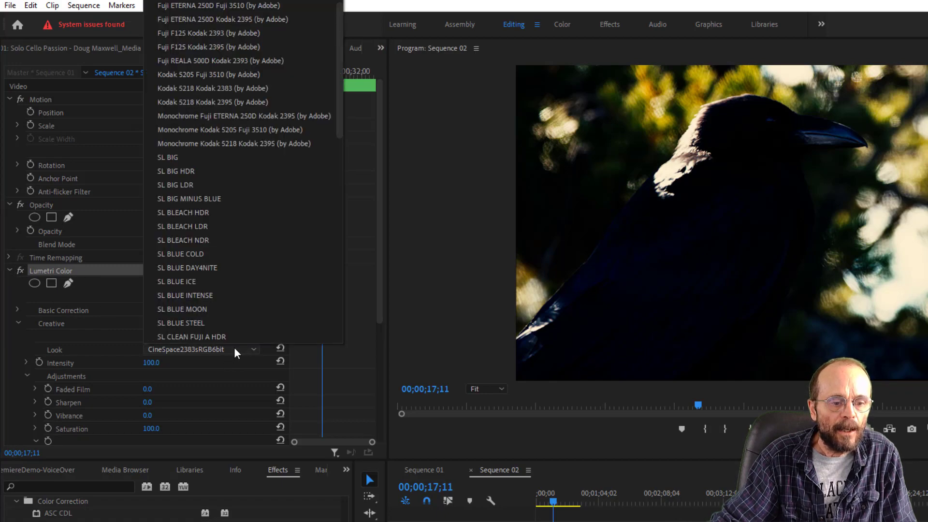
click(202, 158)
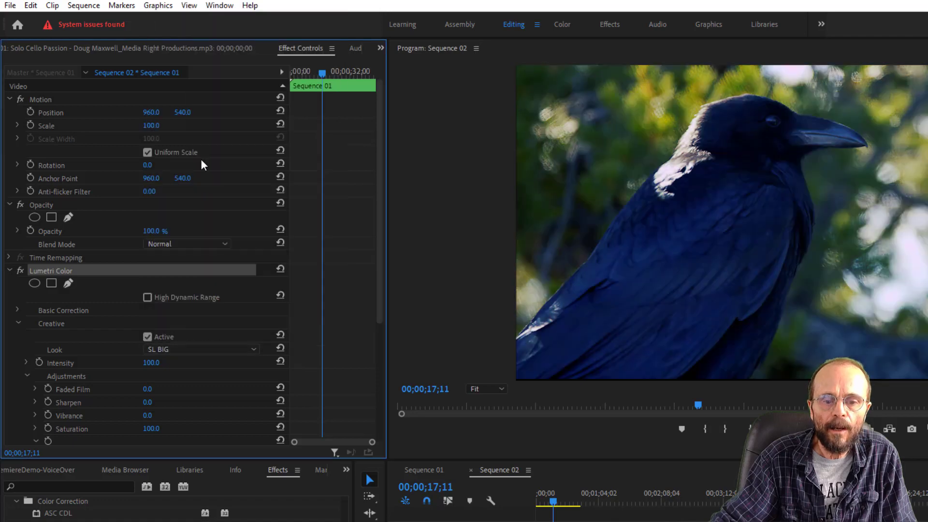
drag(553, 503, 561, 512)
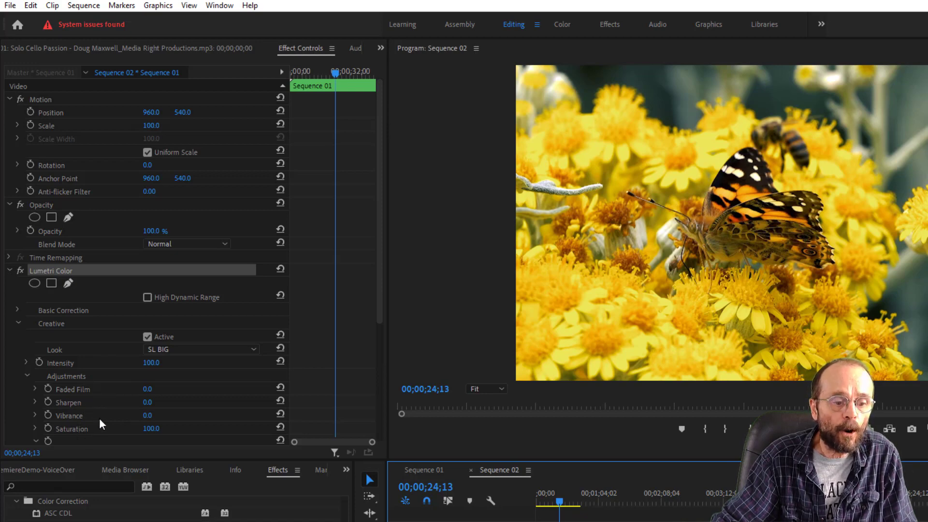
- Try the black-and-white SL NOIR HDR creative look and preview it on the seagull shot
click(252, 351)
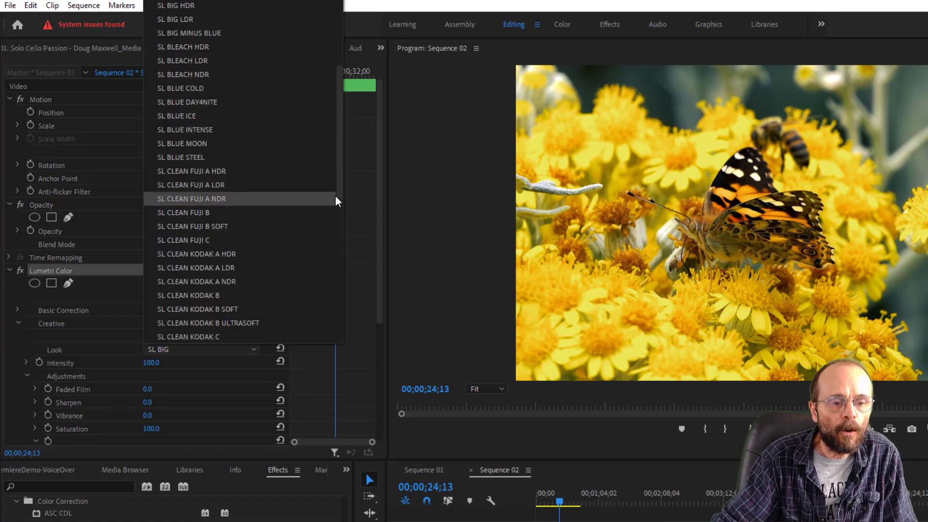
drag(339, 194, 337, 343)
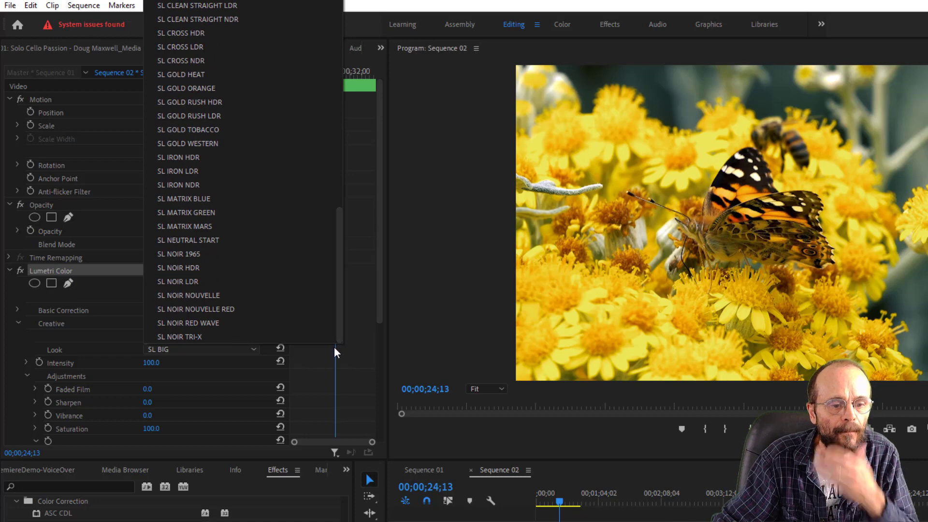
click(198, 267)
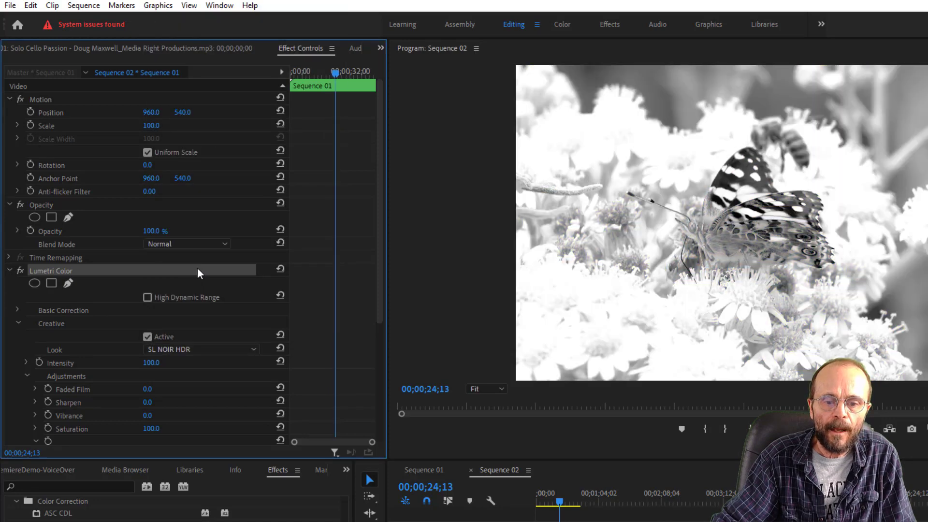
drag(559, 503, 548, 513)
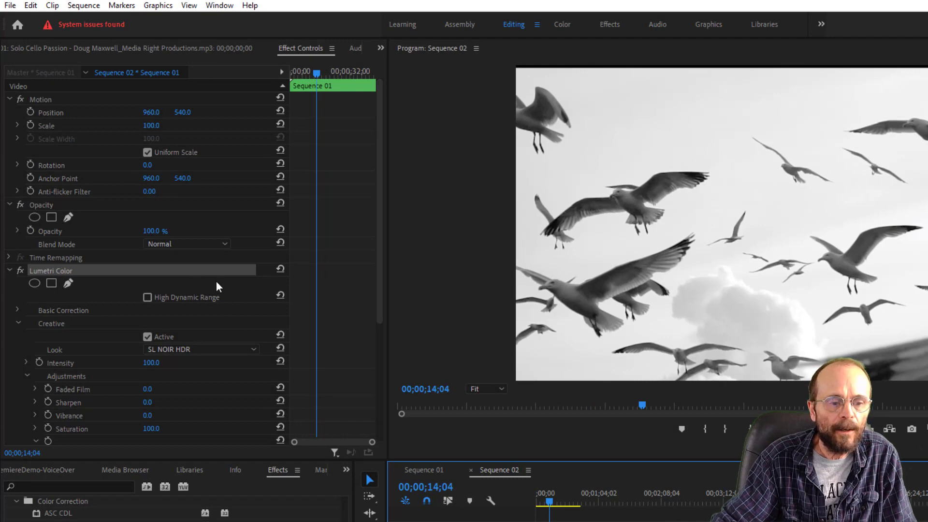
- Try the SL NOIR RED WAVE creative look, replace it with SL NEUTRAL START and preview other shots
click(201, 350)
key(Escape)
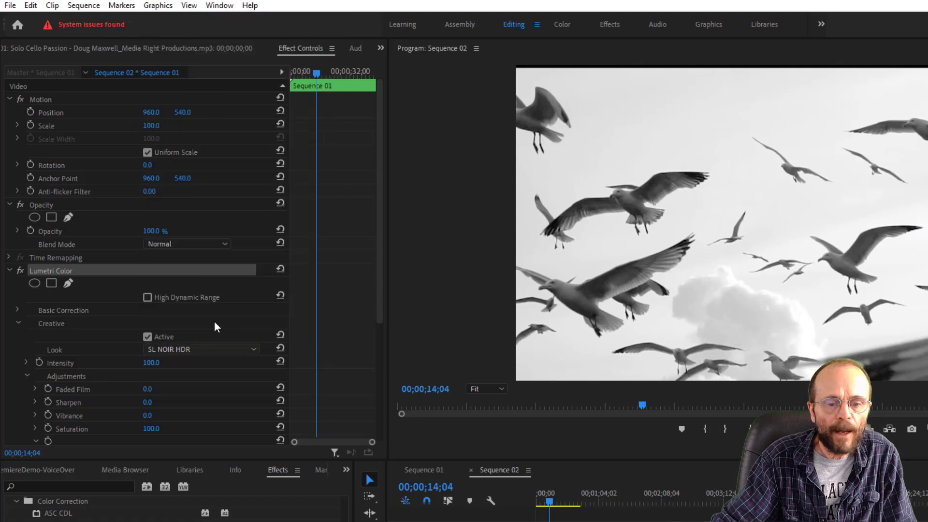
click(198, 354)
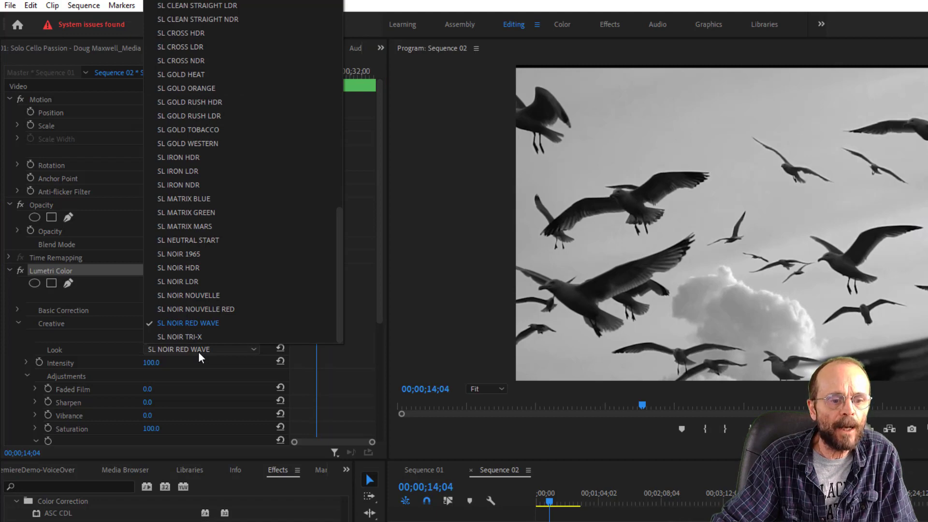
click(214, 242)
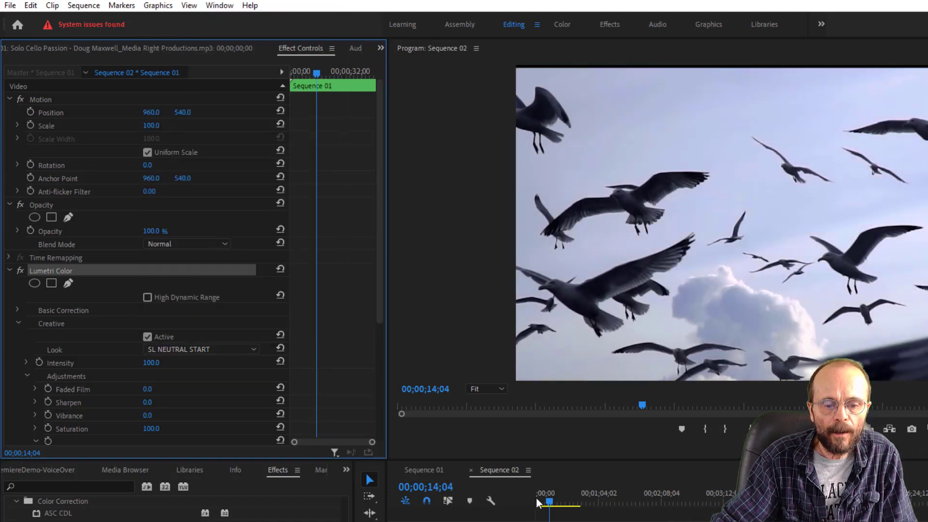
click(556, 501)
drag(556, 506, 563, 510)
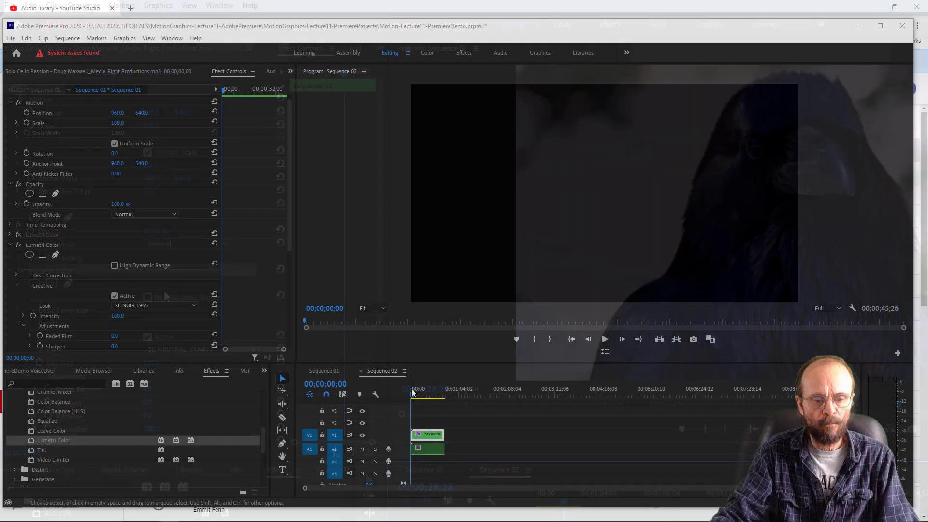
- Play Sequence 02 and scrub through the seagull, raven and butterfly shots to review the SL NOIR 1965 look
click(420, 392)
key(space)
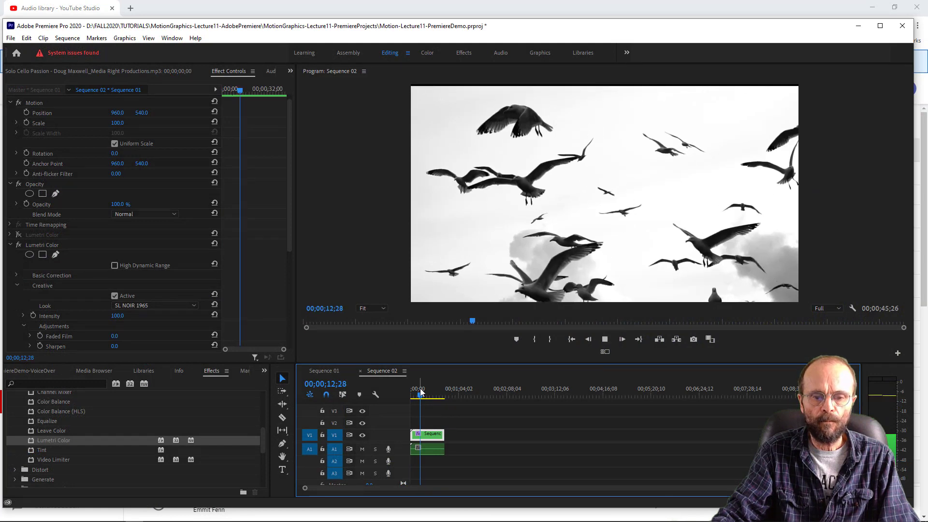
key(space)
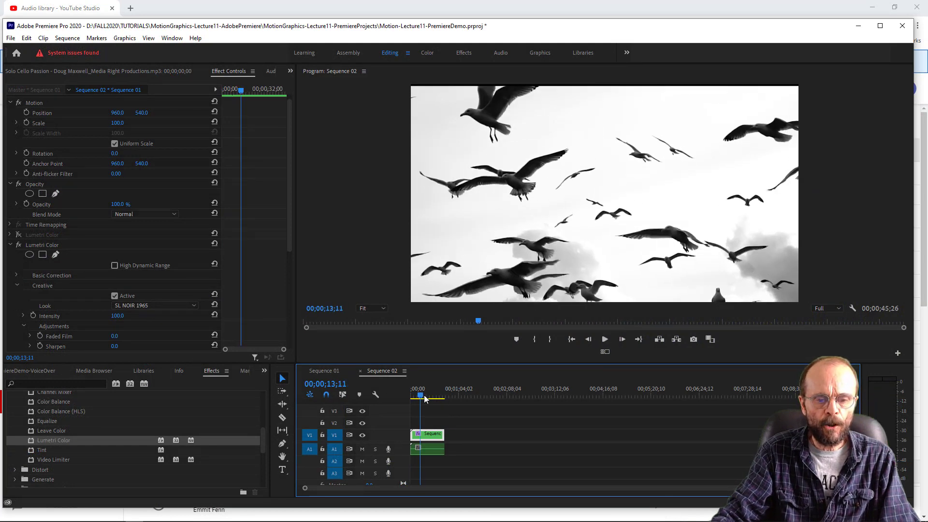
drag(420, 394, 422, 396)
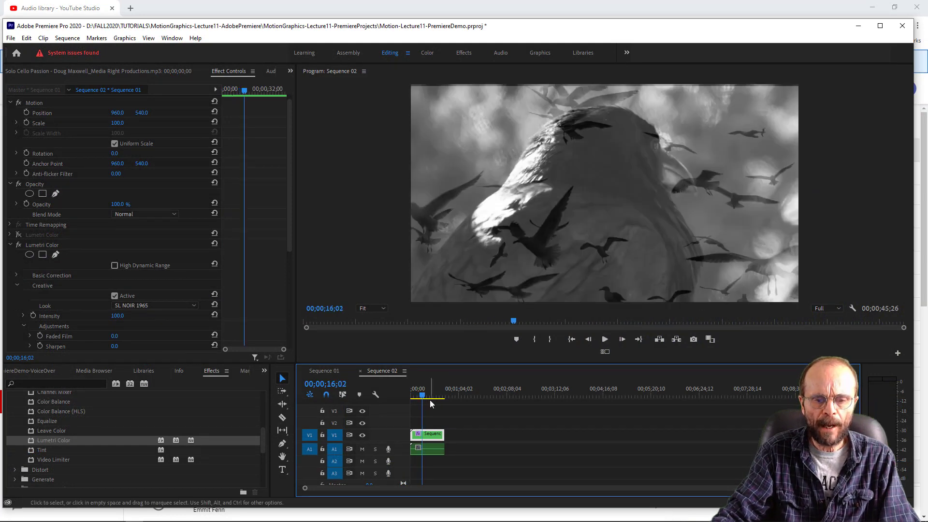
click(423, 395)
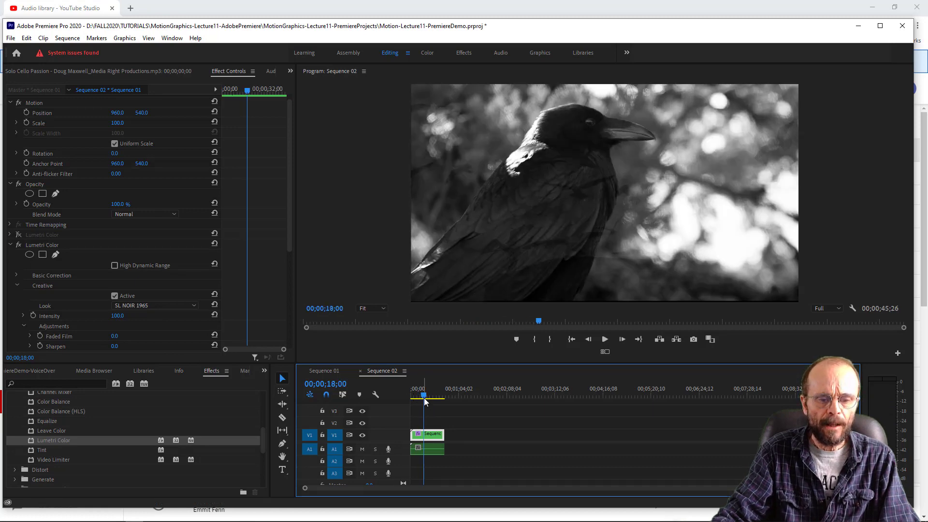
click(429, 395)
click(431, 396)
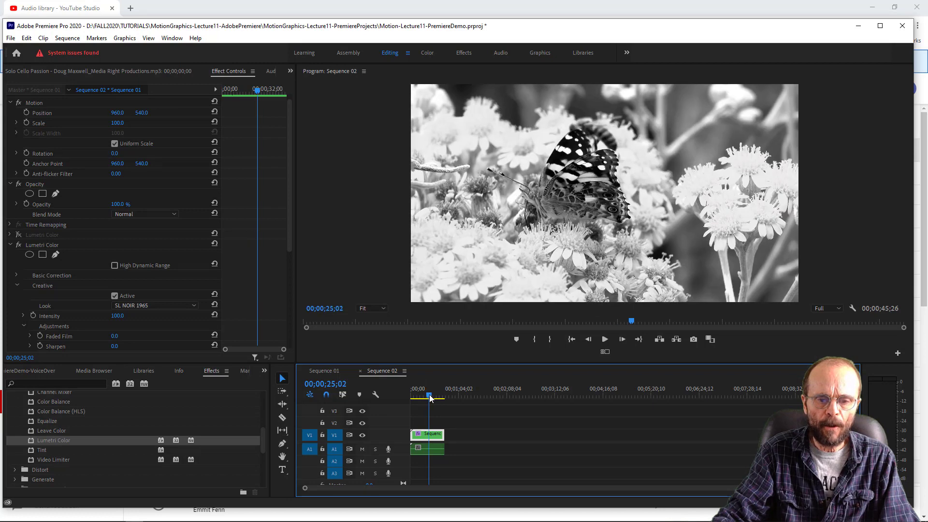
click(428, 395)
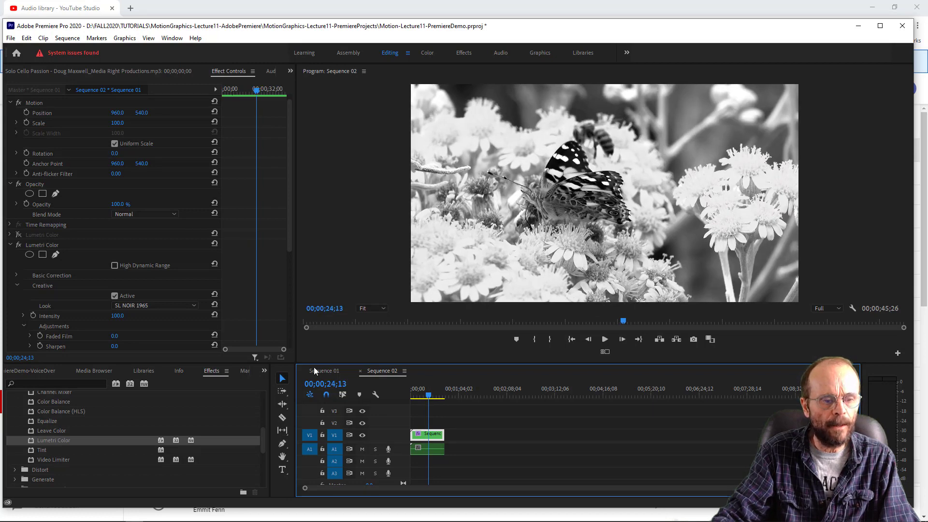
- Set Lumetri Color's creative look to SL GOLD TOBACCO and toggle the effect to compare the raven close-up with and without it
click(135, 306)
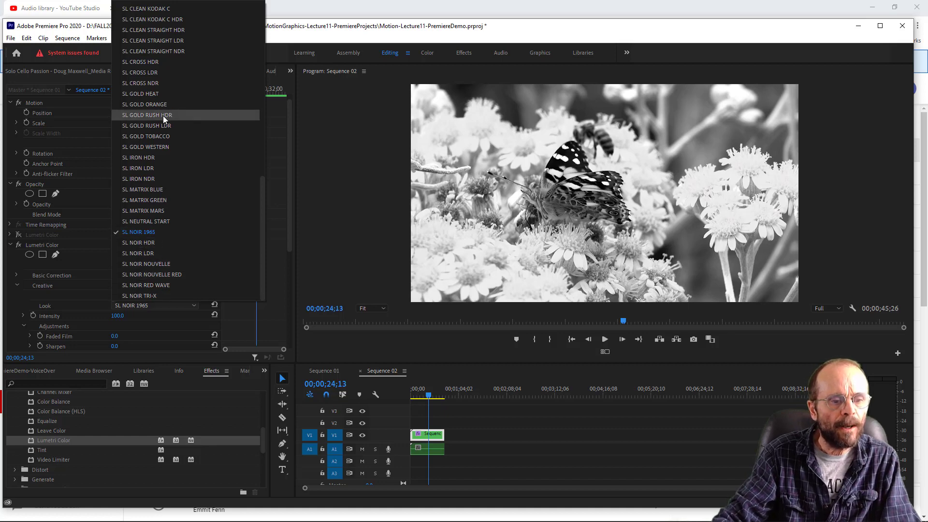
click(169, 136)
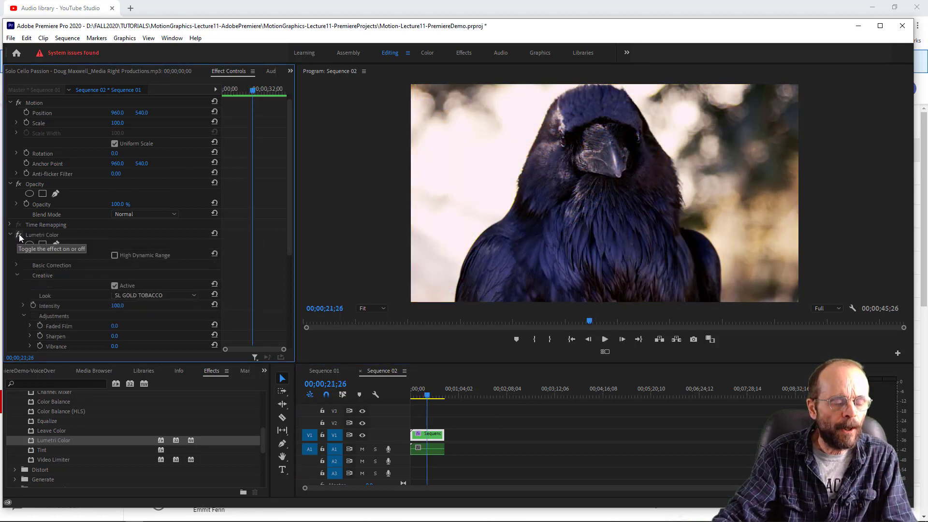
click(19, 236)
click(19, 235)
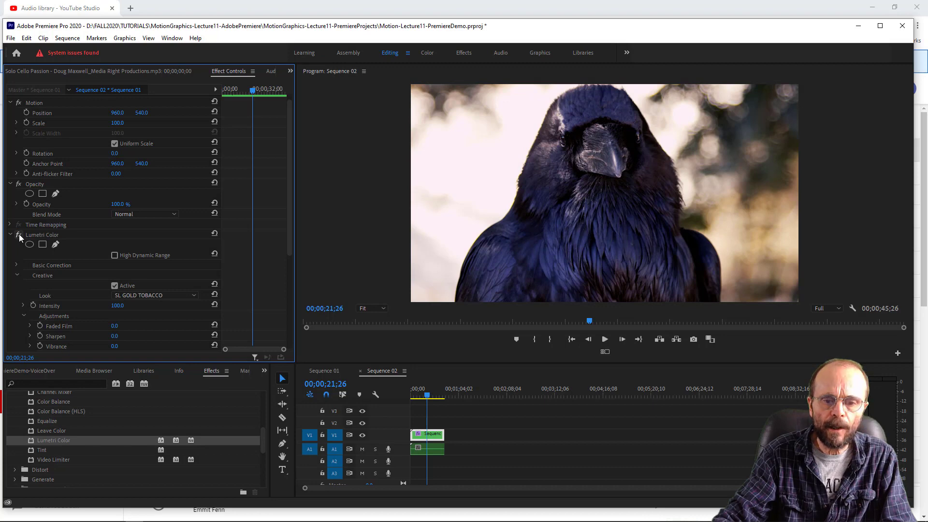
click(19, 235)
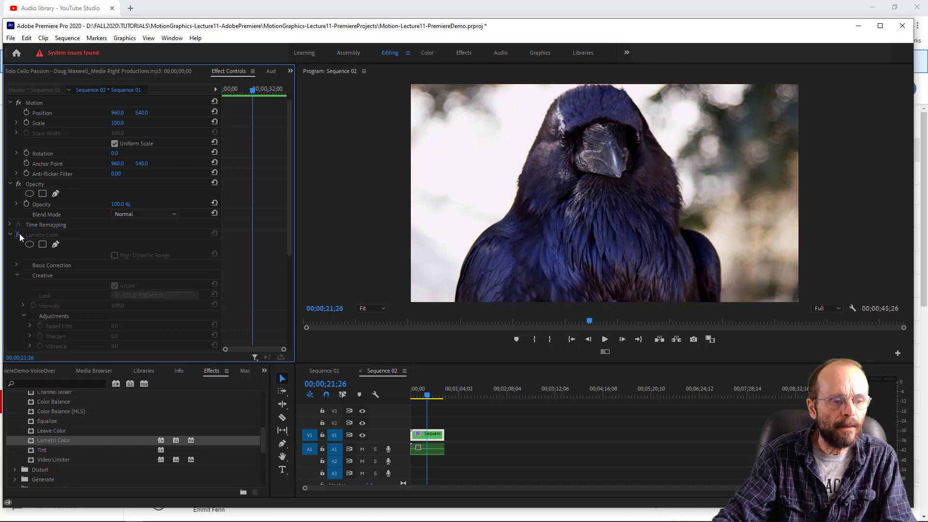
- Re-enable Lumetri Color, try the SL GOLD HEAT creative look and preview it on the butterfly and raven profile shots
click(18, 235)
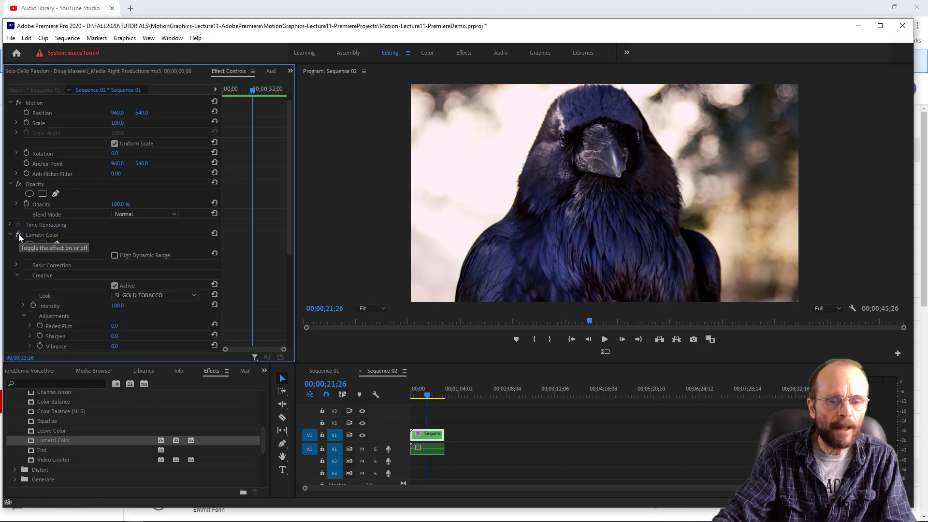
click(167, 294)
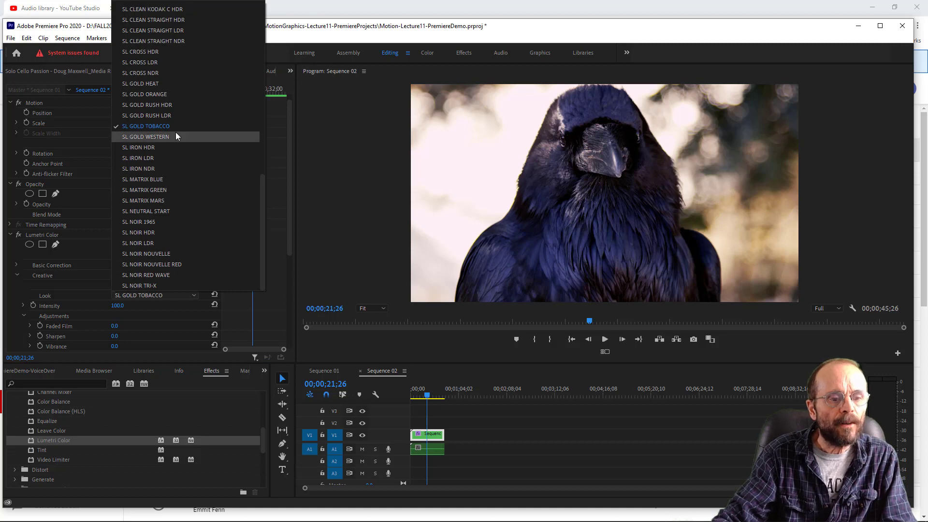
click(170, 83)
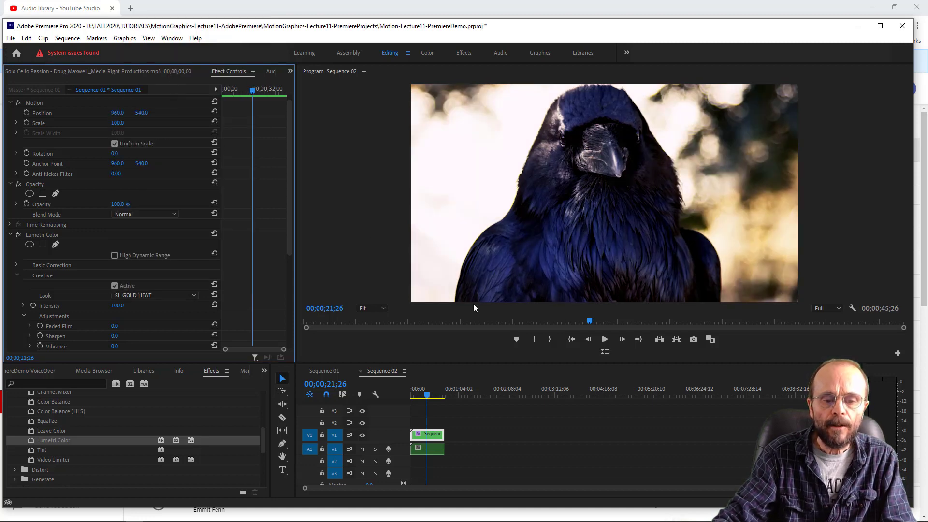
click(430, 397)
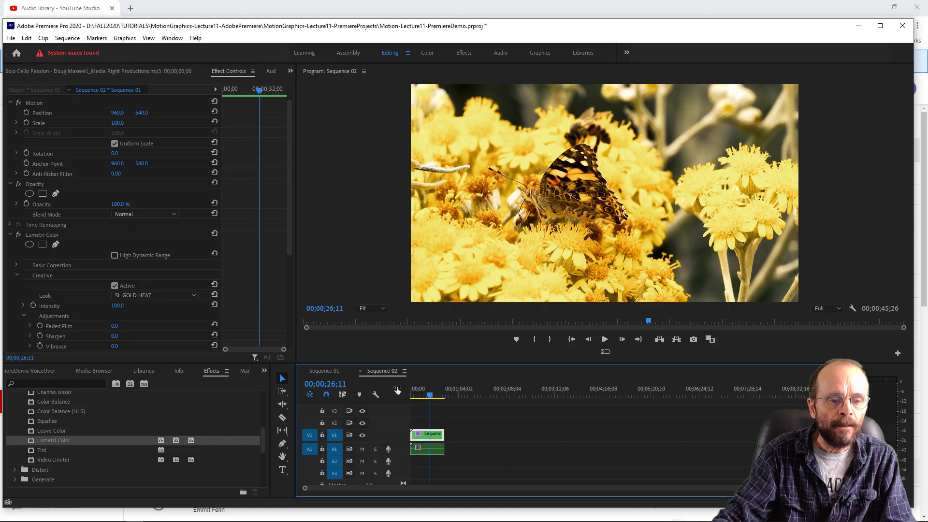
click(432, 394)
click(434, 395)
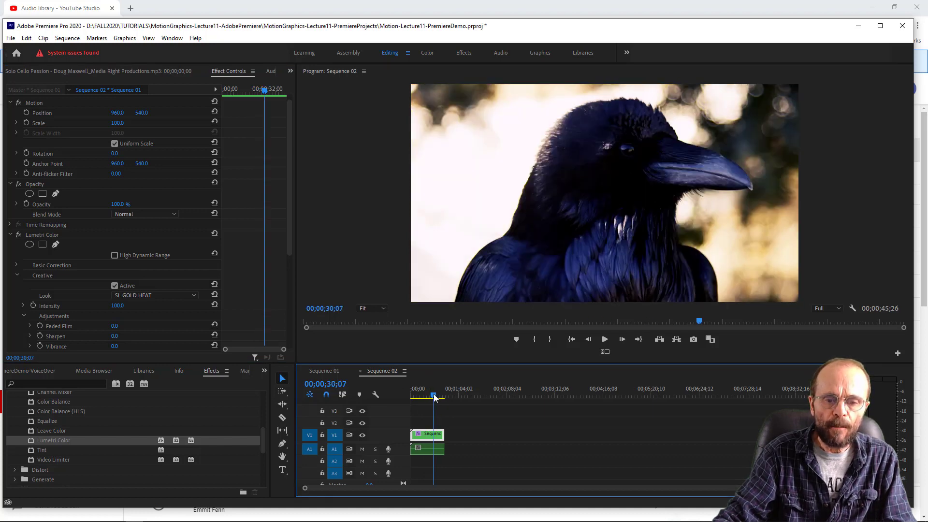
- Try the SL NOIR NOUVELLE RED, SL NOIR RED WAVE and SL NOIR TRI-X looks on the raven profile and treetop shots
click(153, 295)
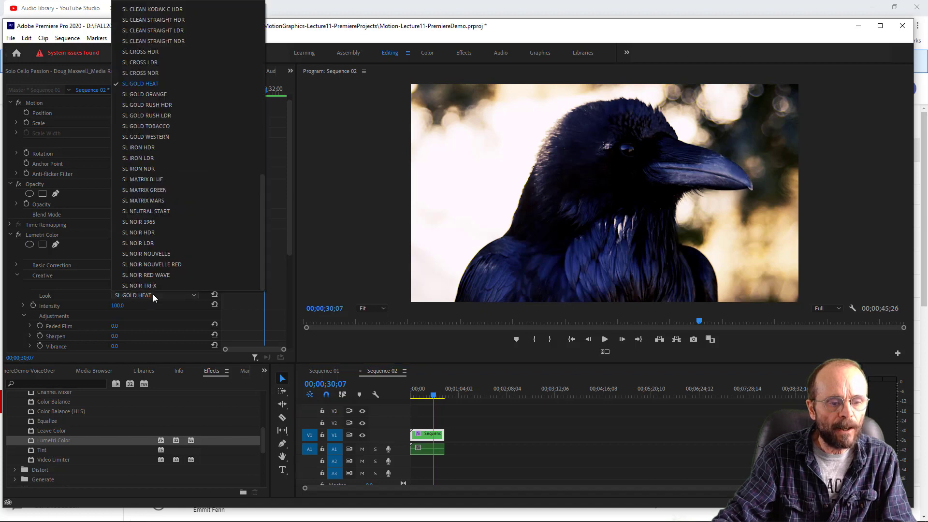
click(158, 264)
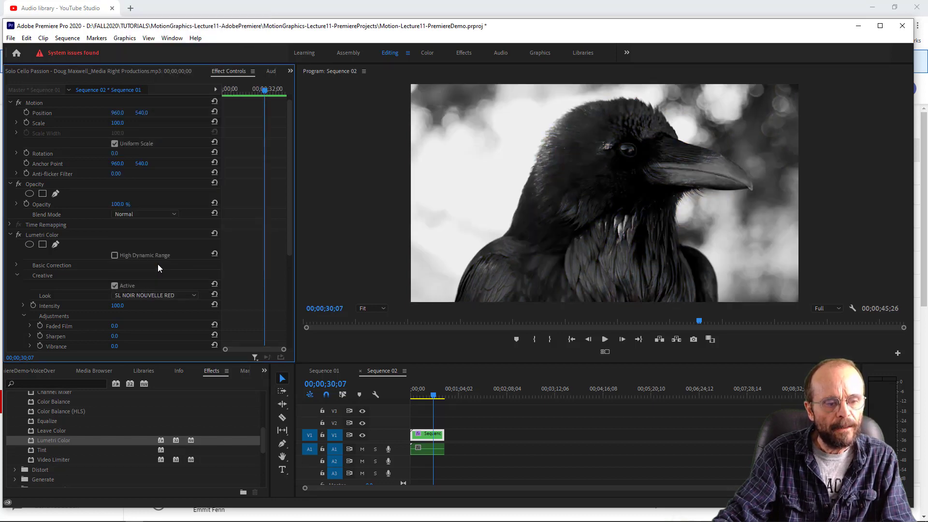
click(161, 294)
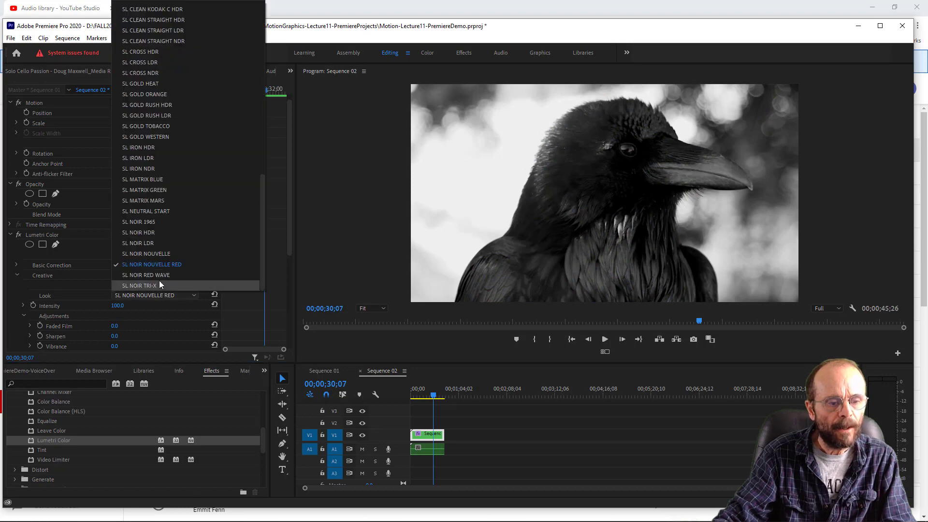
click(166, 274)
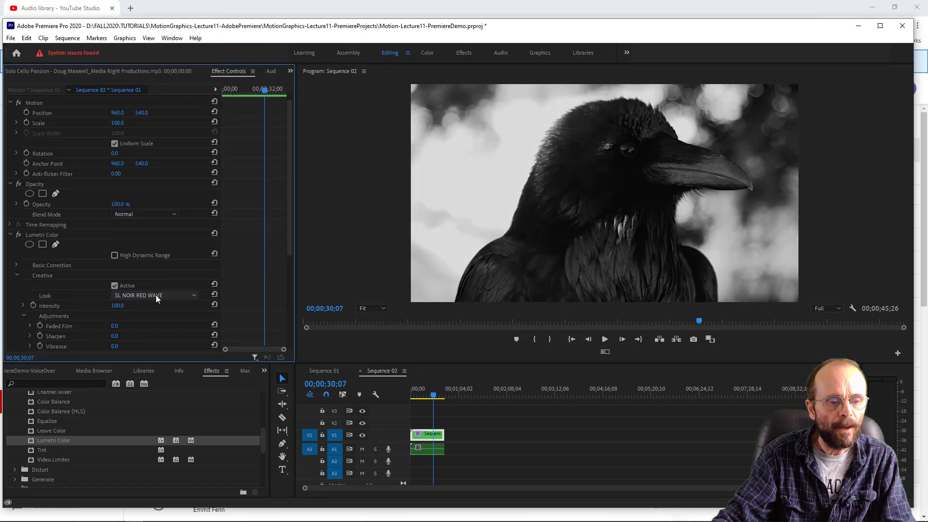
click(157, 293)
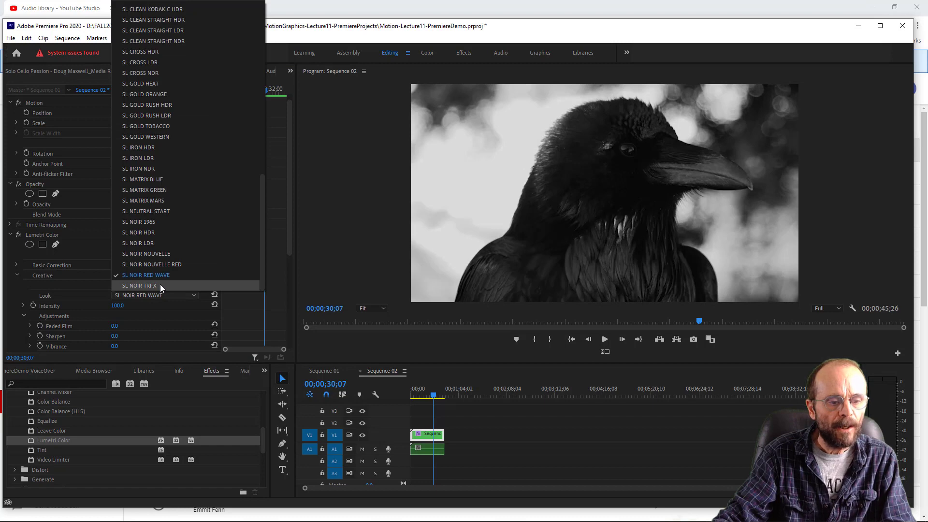
click(160, 286)
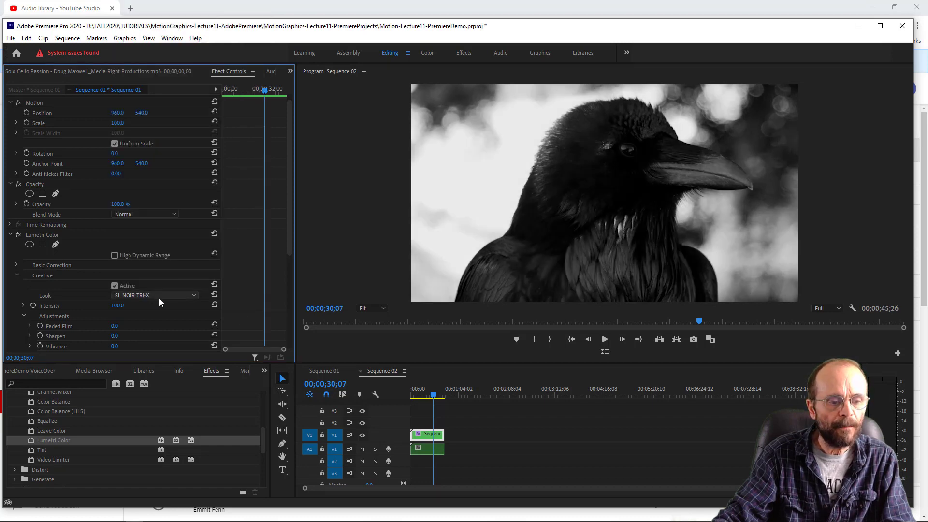
drag(434, 397, 436, 396)
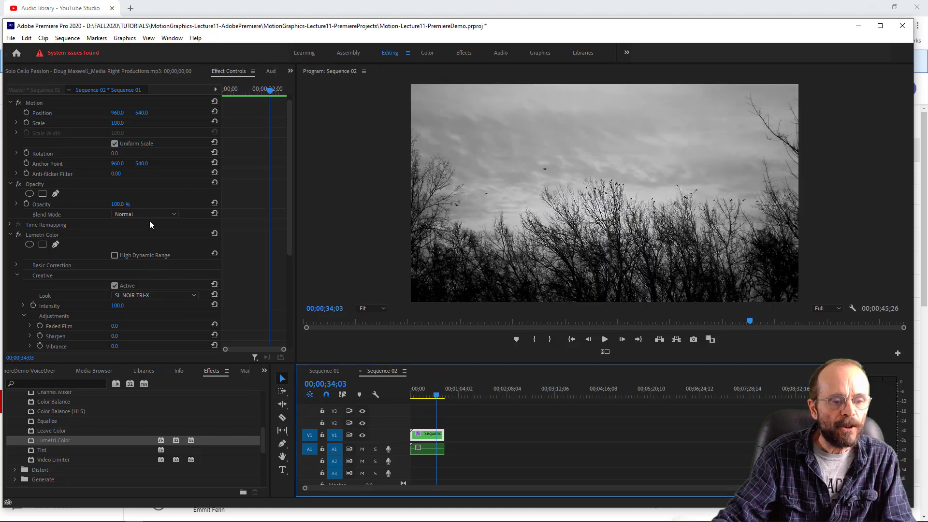
- Set Lumetri Color's creative look to SL MATRIX BLUE and toggle the effect to compare the treetop shot with and without it
click(160, 294)
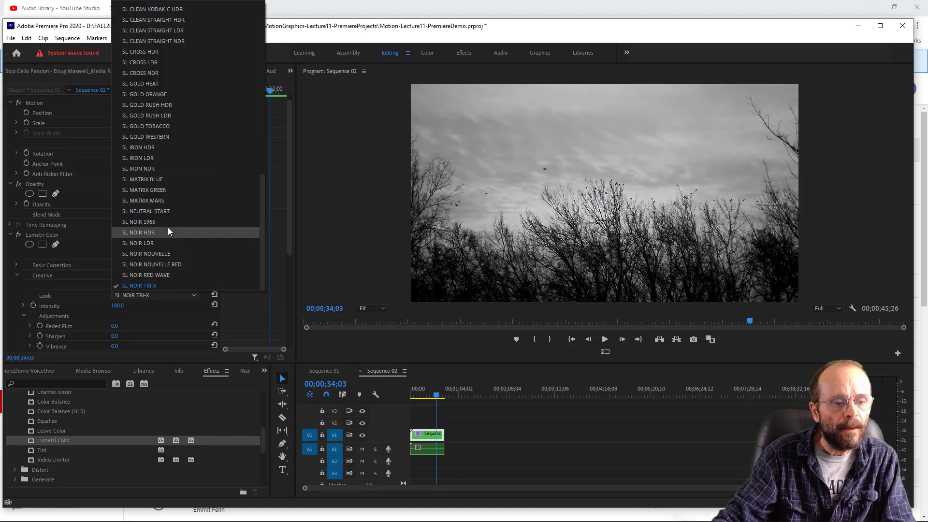
click(172, 179)
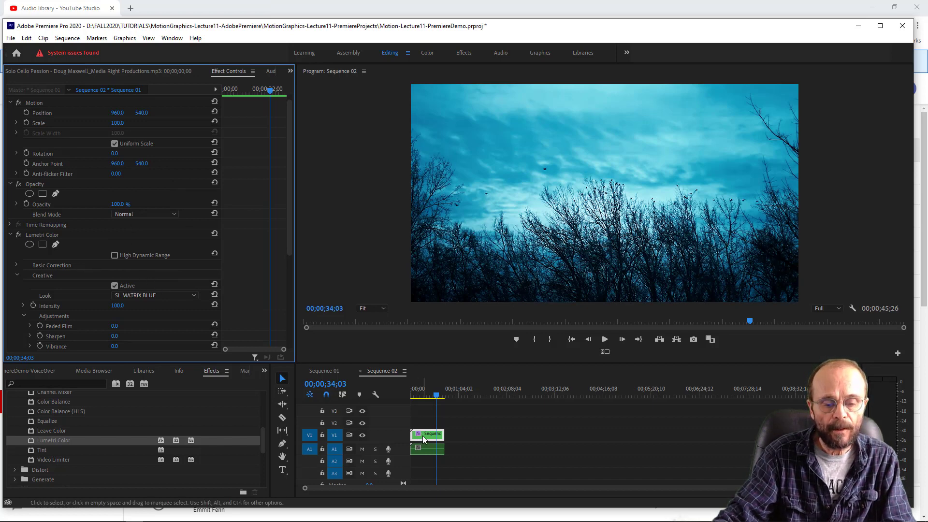
click(19, 235)
click(19, 235)
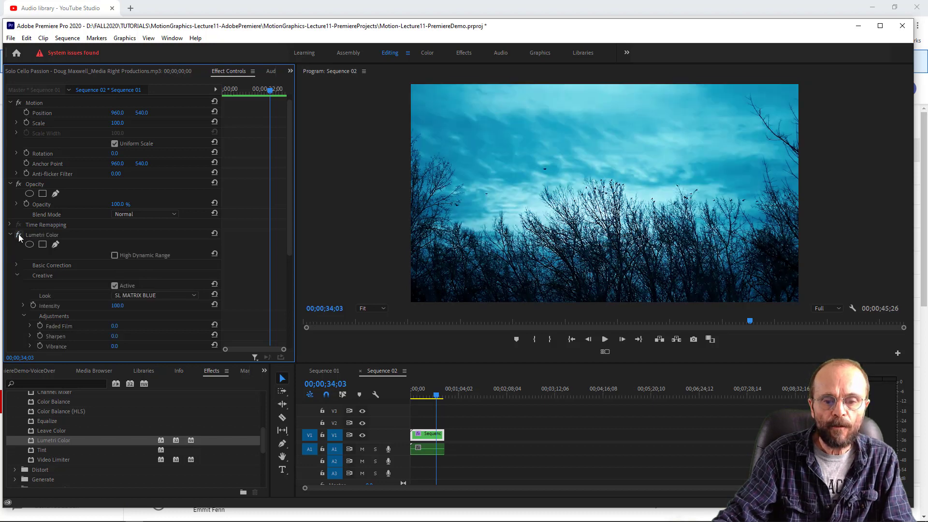
click(19, 234)
click(19, 234)
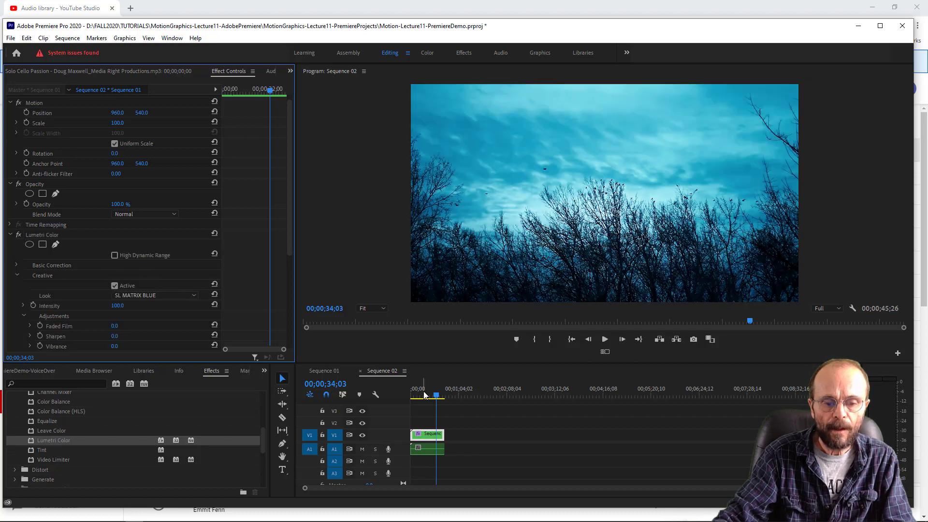
- Go to the seagull shot and toggle Lumetri Color to compare the frame with and without the SL MATRIX BLUE look
click(424, 395)
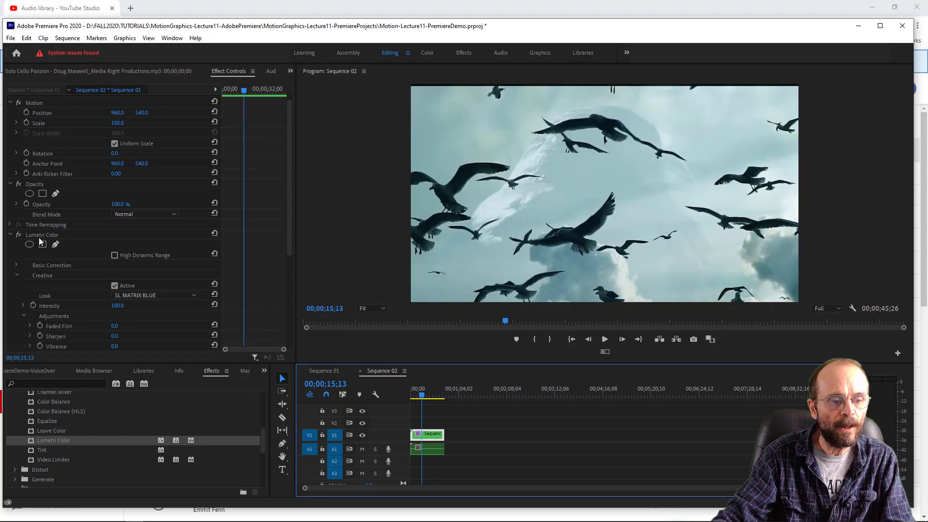
click(20, 234)
click(20, 234)
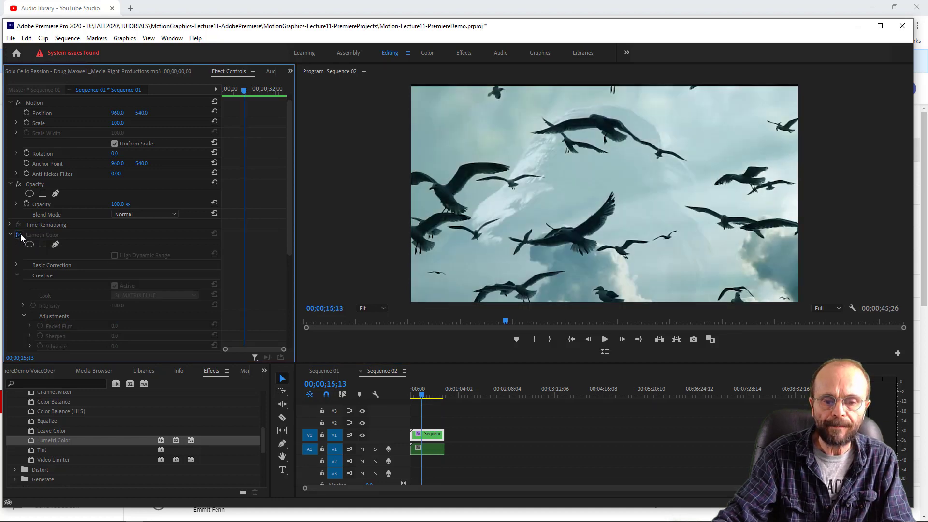
click(20, 234)
click(20, 234)
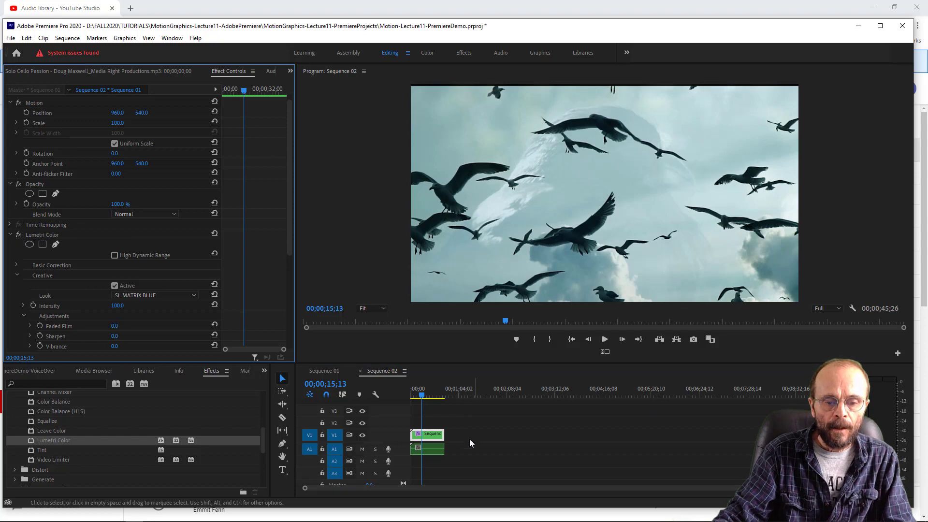
- Return the playhead to the start of Sequence 02 and deselect the nested Sequence 01 clip
drag(432, 399, 396, 398)
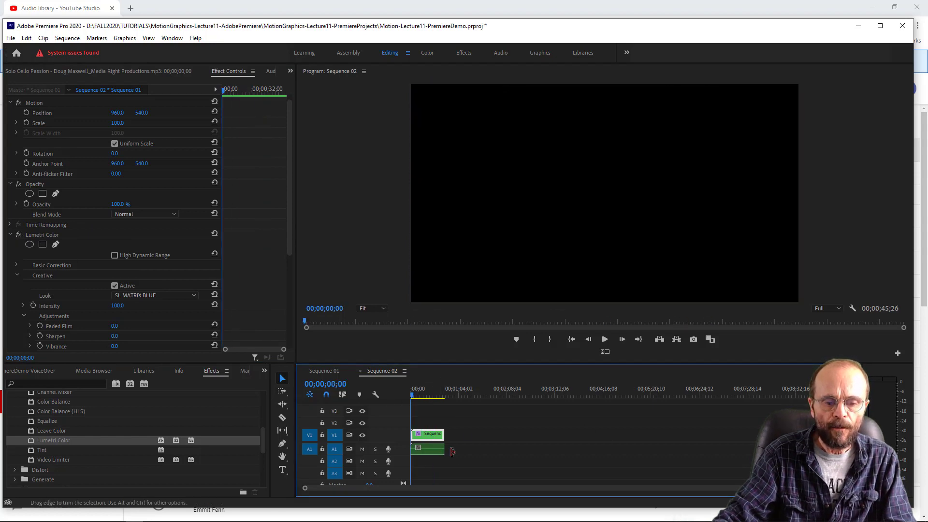
drag(849, 488, 644, 501)
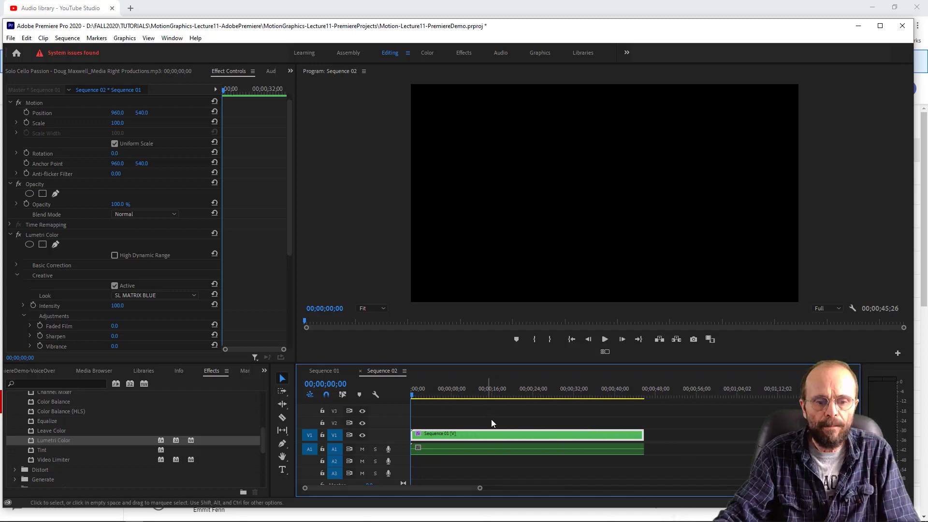
click(343, 112)
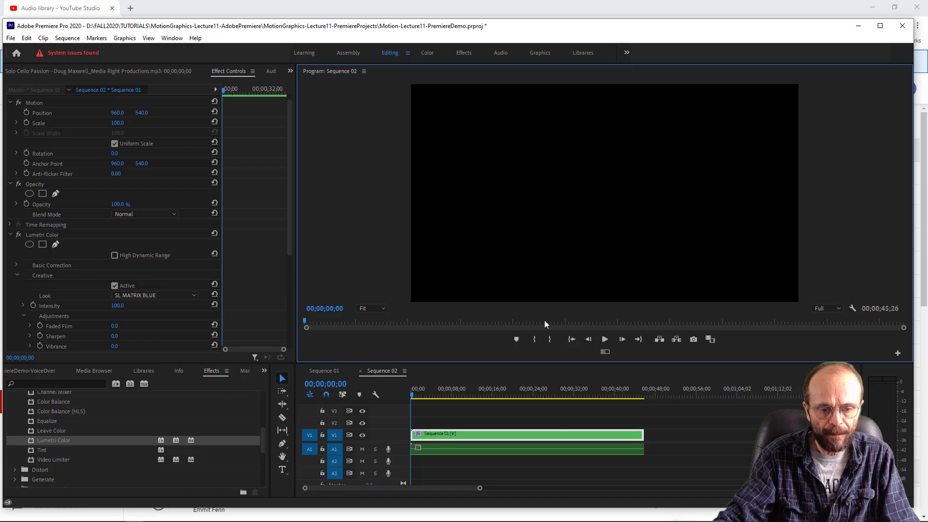
click(671, 433)
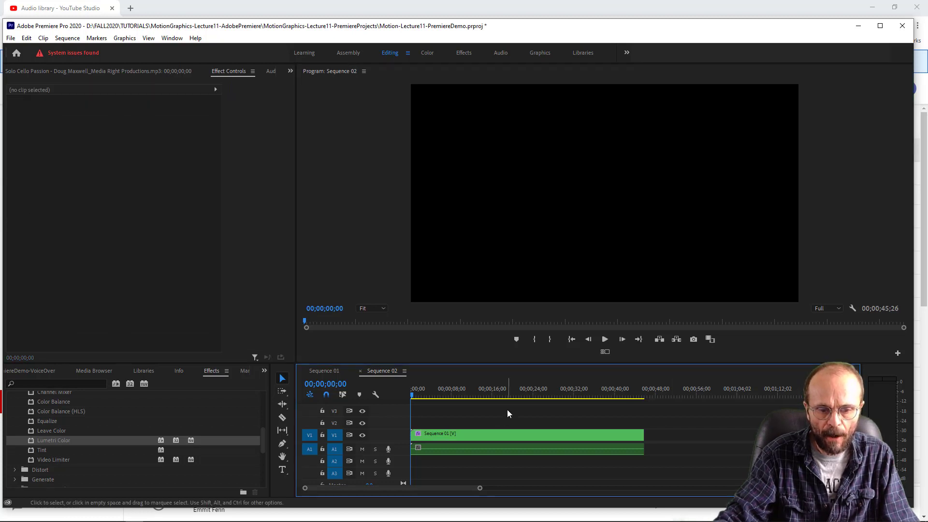
- Maximize the Program monitor, play Sequence 02 through to its end, and restore the normal panel layout
click(349, 120)
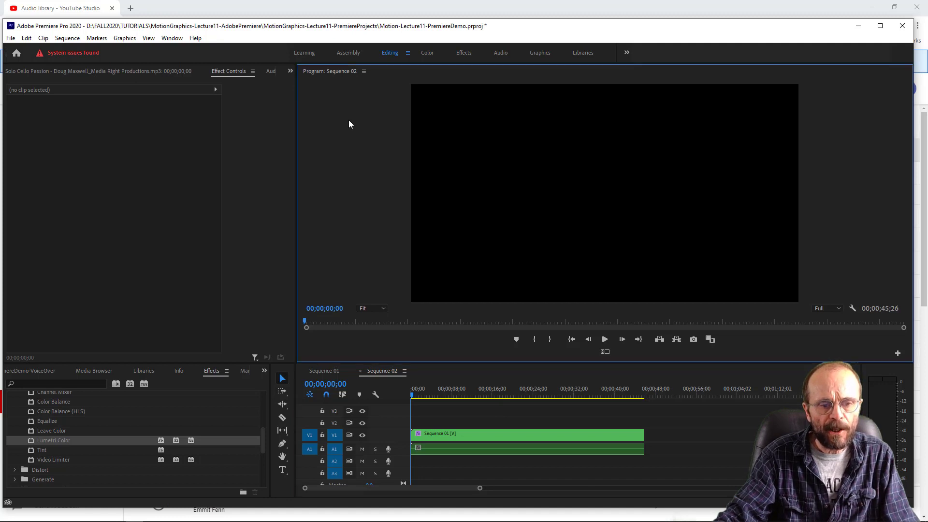
click(375, 309)
click(373, 316)
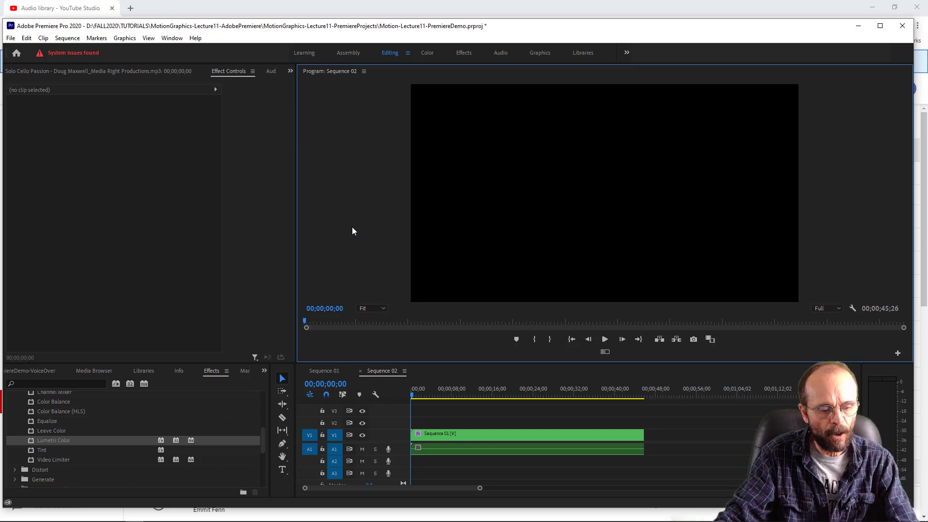
key(grave)
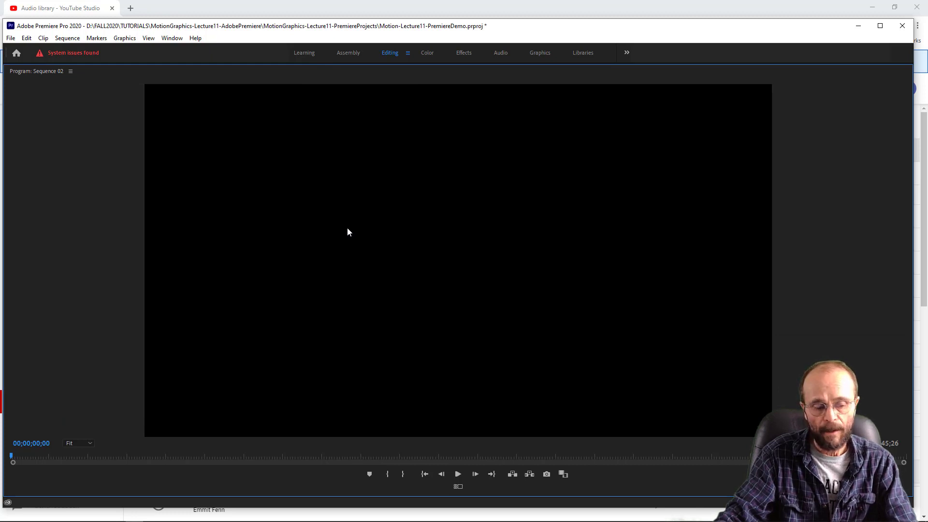
key(grave)
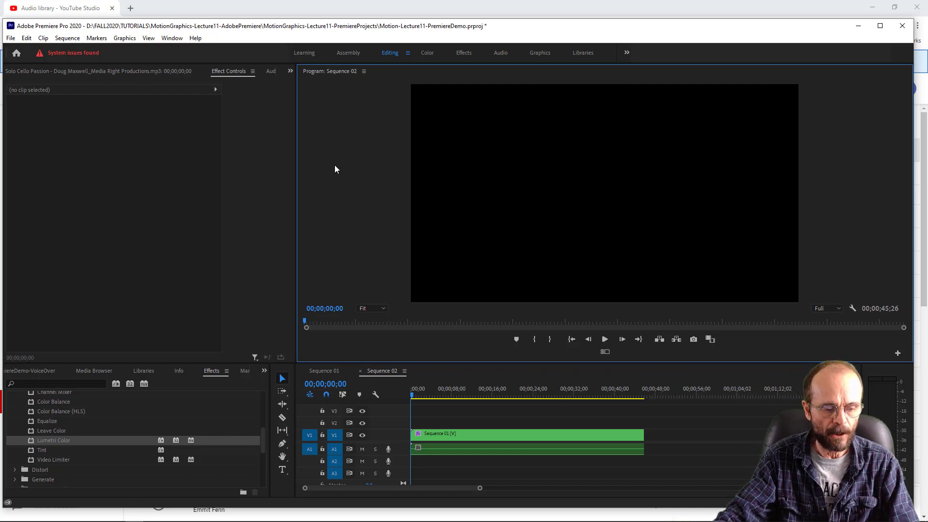
key(grave)
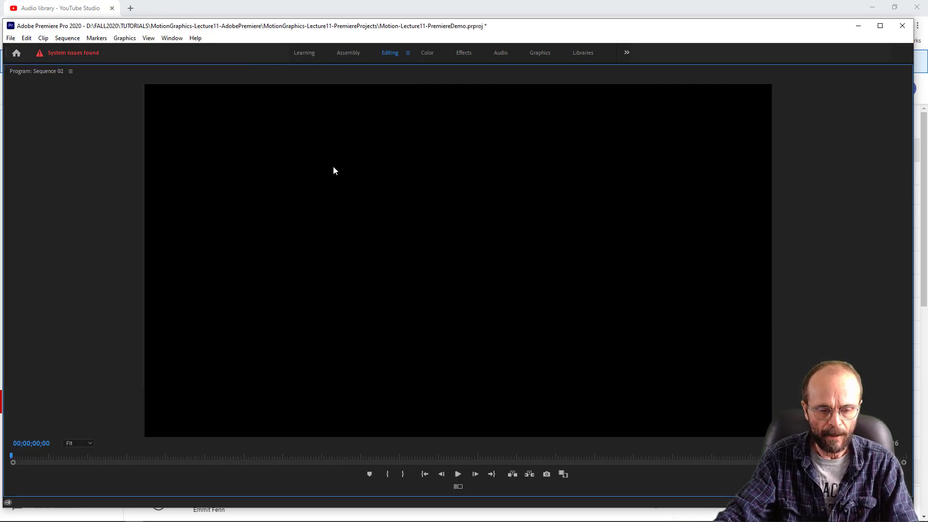
key(space)
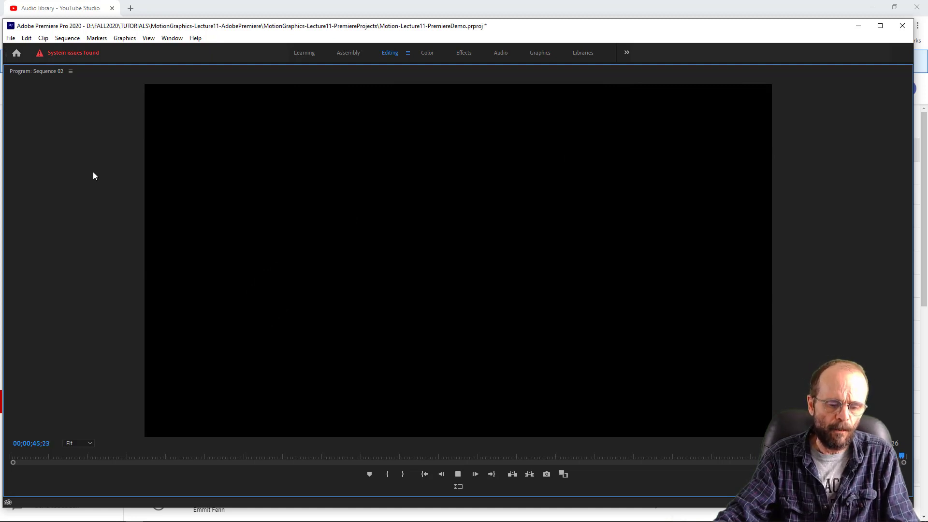
key(grave)
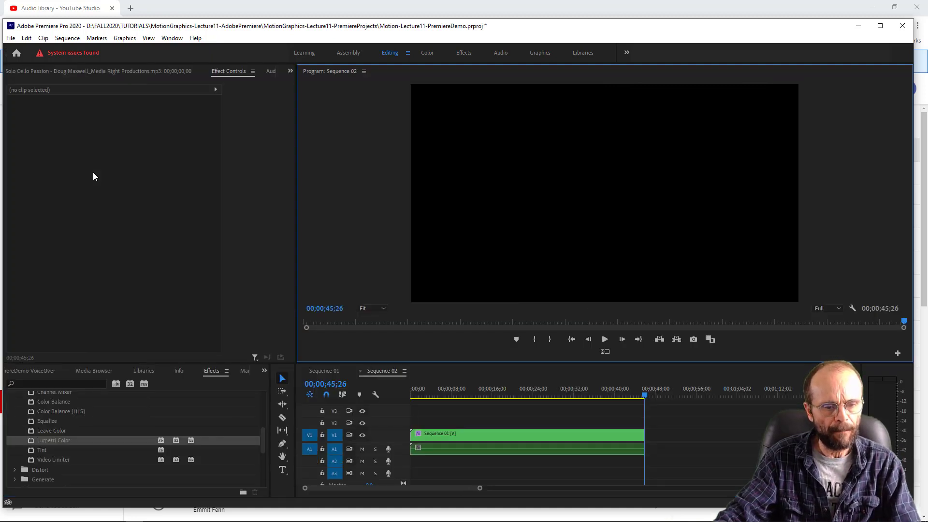